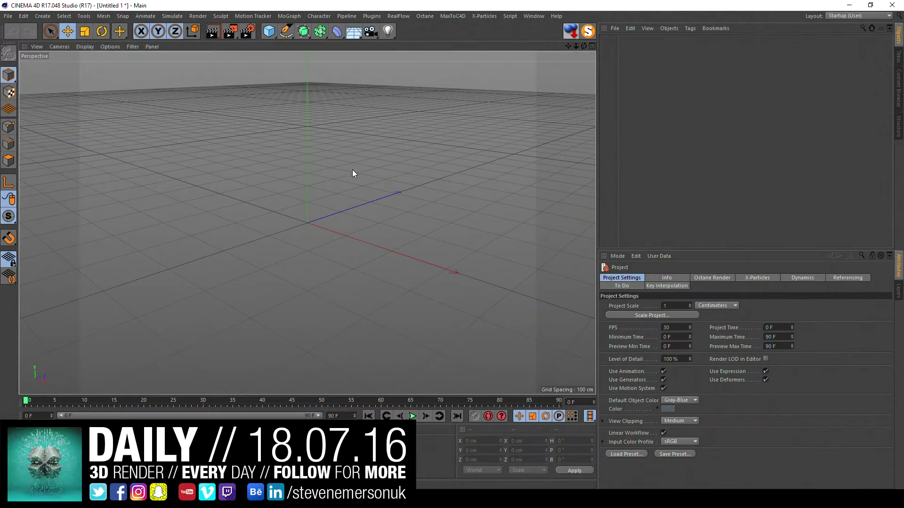
Step: Create a new RealFlow scene and add a Sphere emitter to it
drag(269, 31, 281, 78)
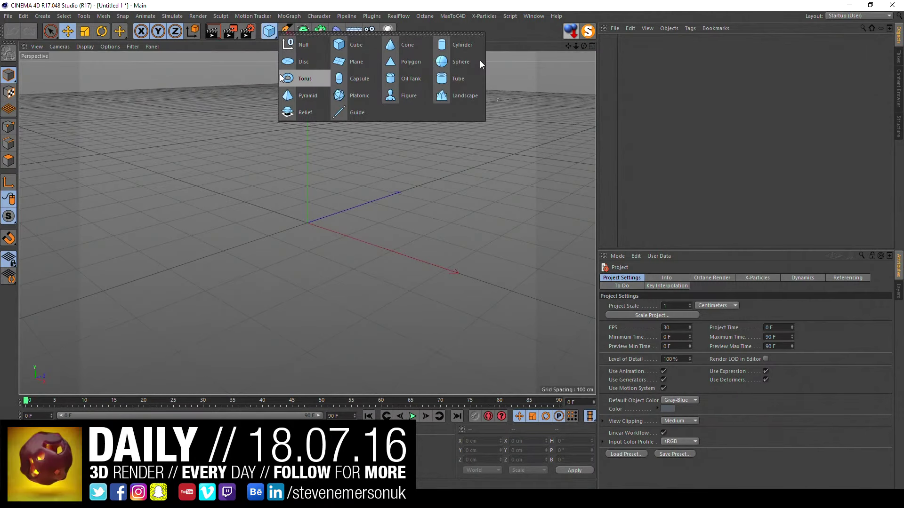
click(376, 209)
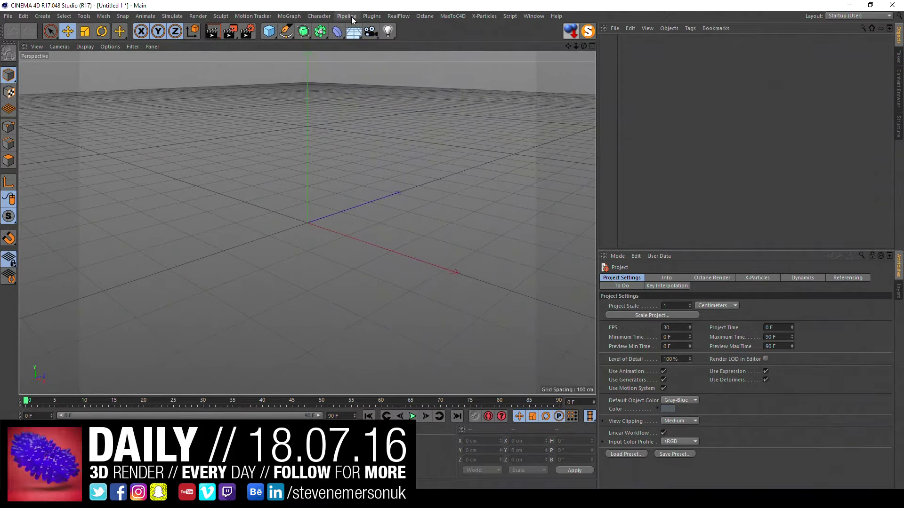
click(398, 16)
click(404, 30)
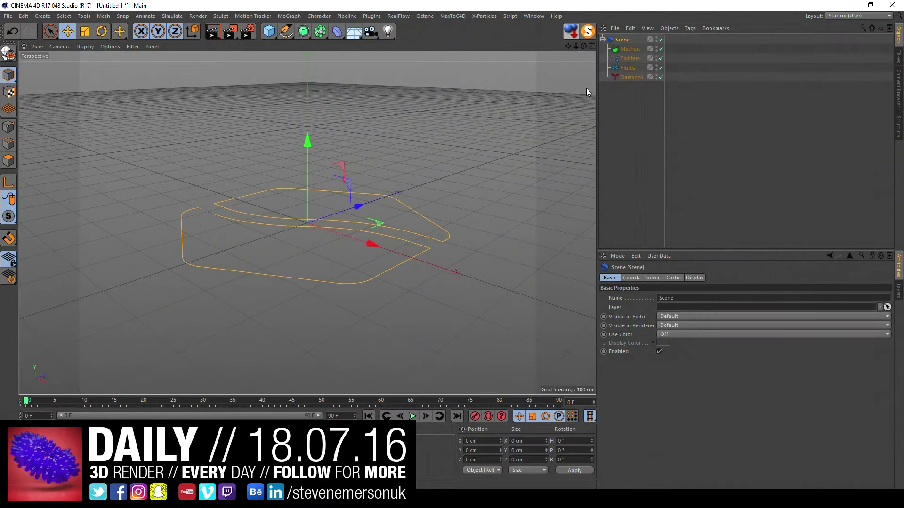
click(399, 16)
mouse_move(405, 42)
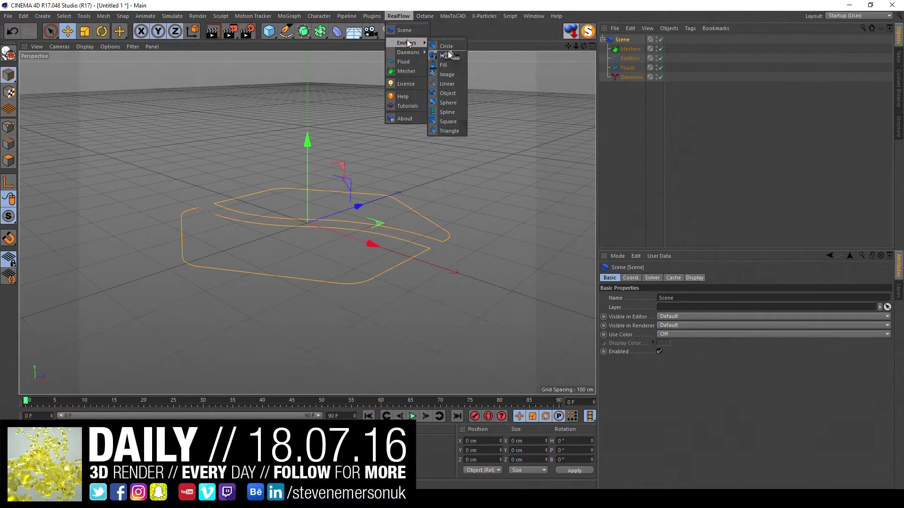
click(448, 102)
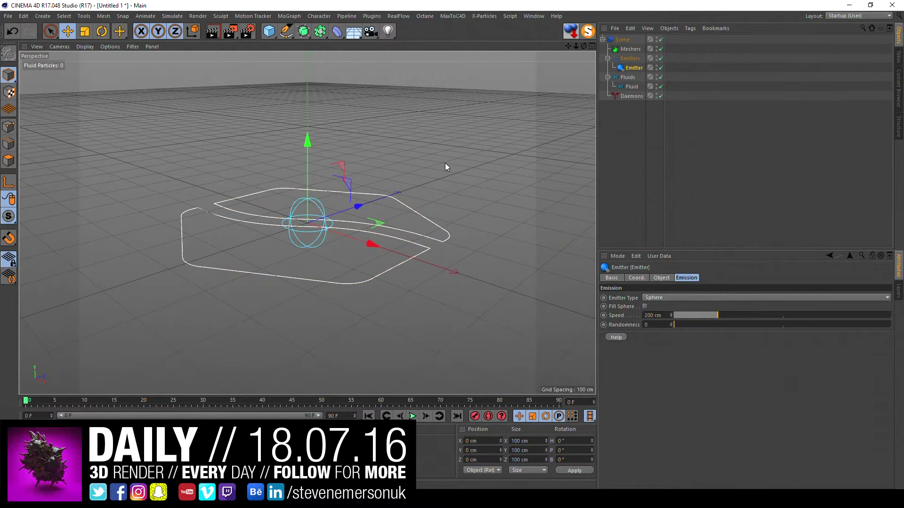
Step: Set the sphere emitter's Width to 424.09 cm and enable Fill Sphere
scroll(400, 174, up, 3)
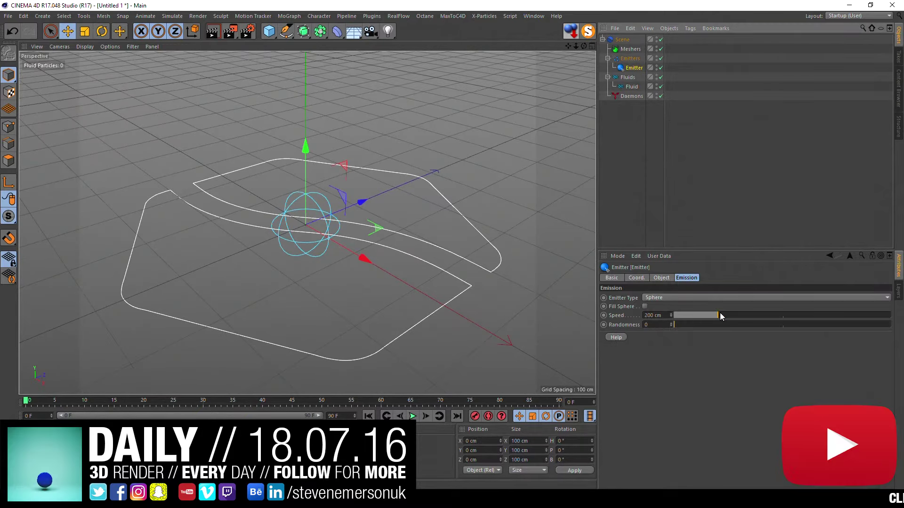
click(664, 278)
drag(687, 298, 753, 298)
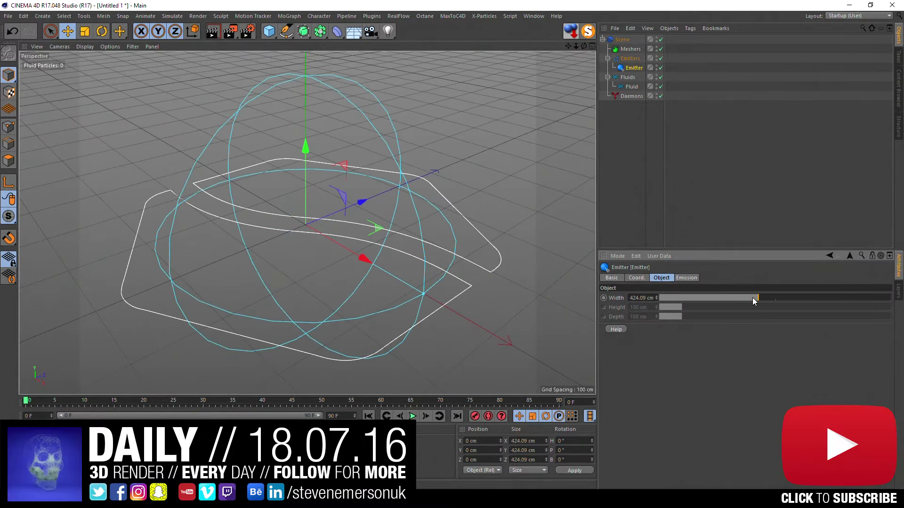
alt+drag(408, 294, 425, 259)
click(686, 277)
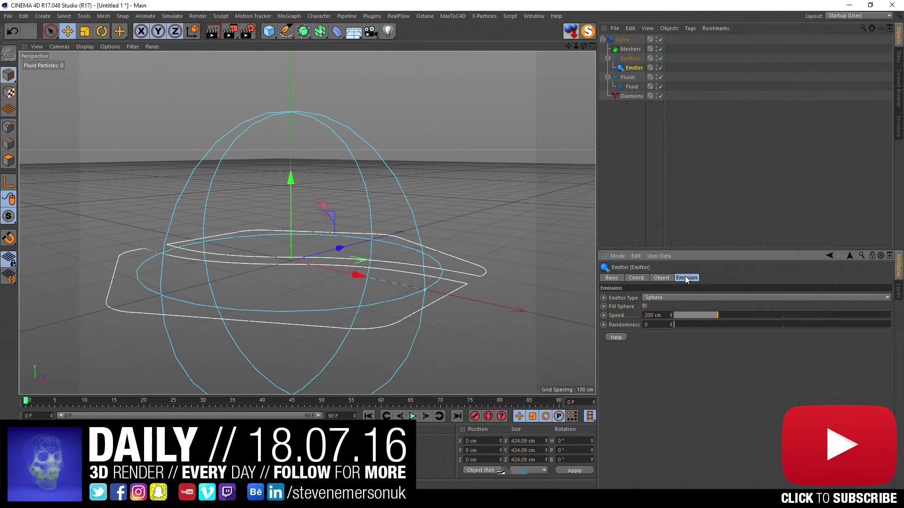
click(645, 307)
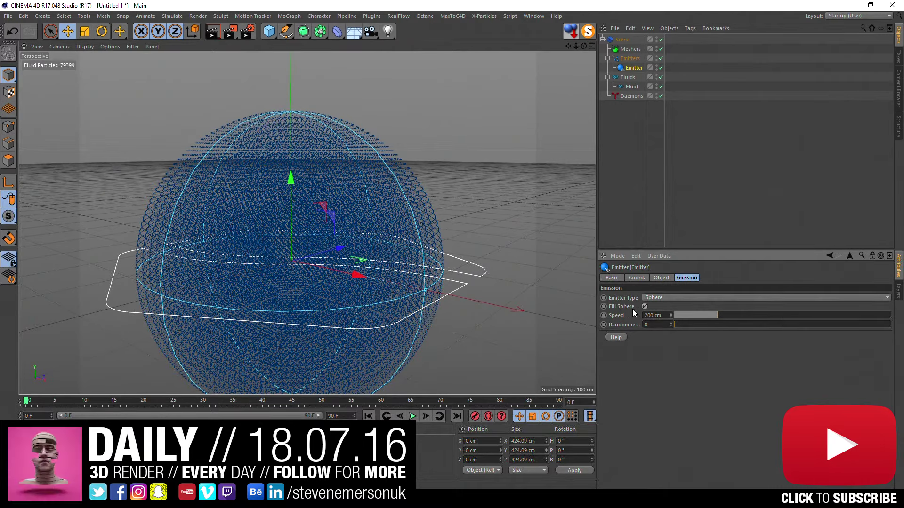
Step: View the filled sphere, select the RealFlow scene, and browse the RealFlow menu
alt+drag(292, 139, 414, 141)
click(622, 39)
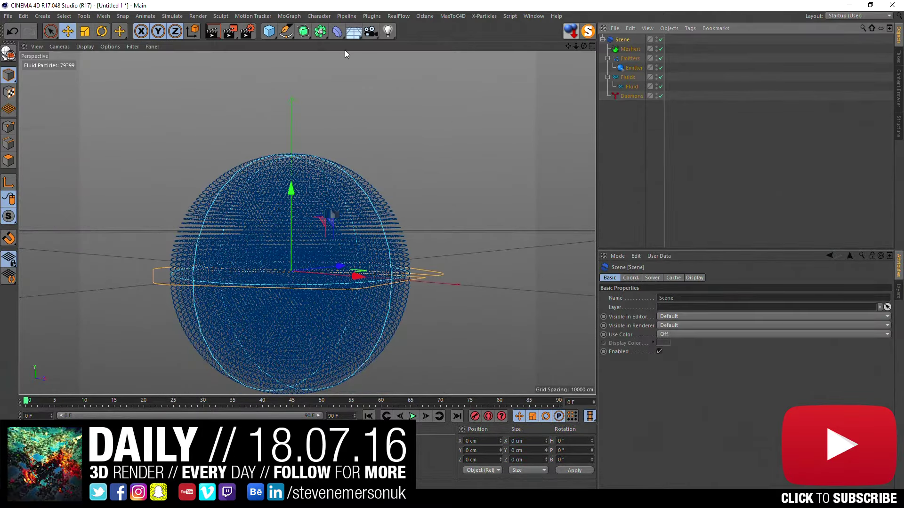
click(396, 17)
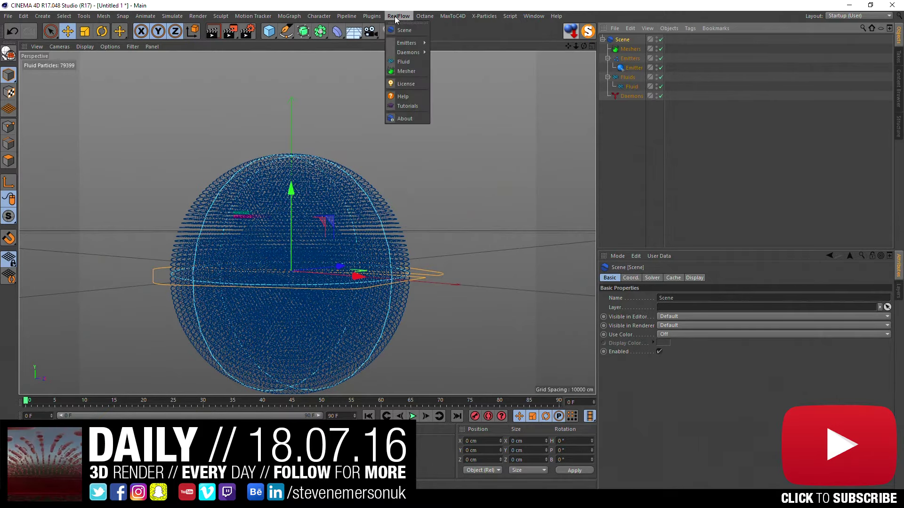
click(330, 121)
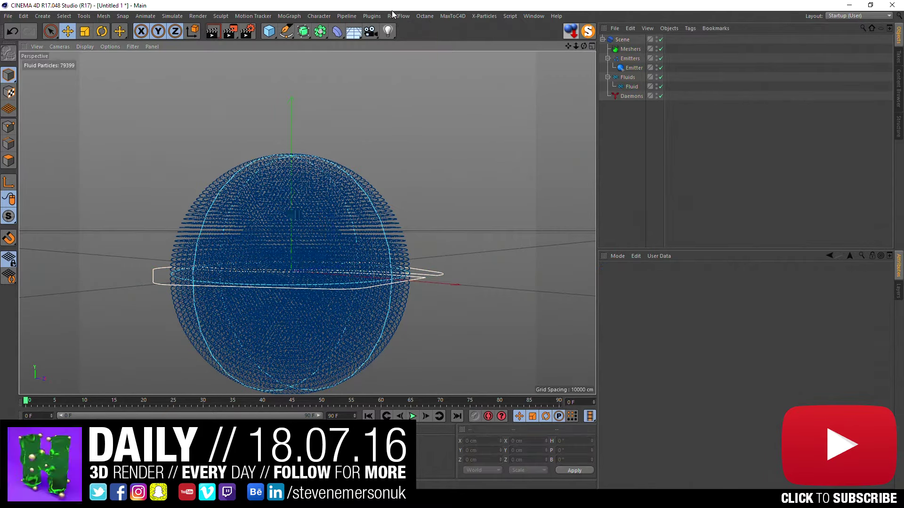
click(396, 17)
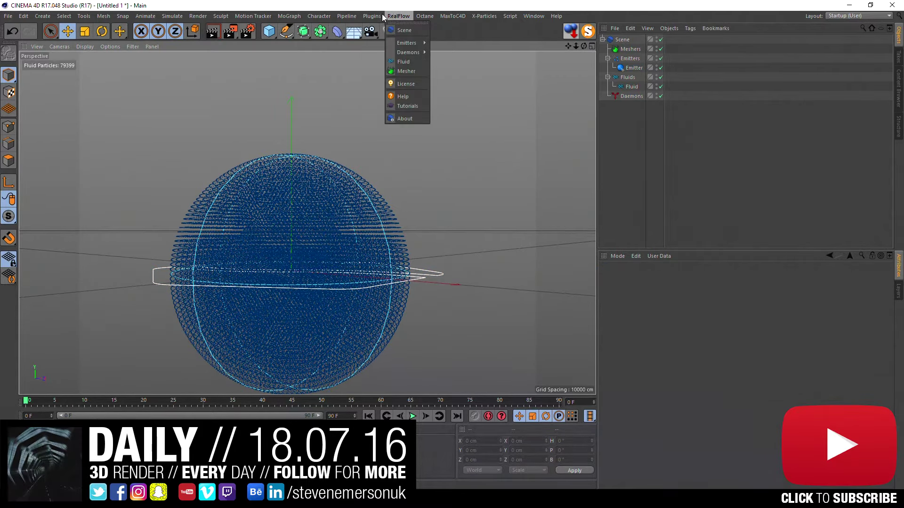
mouse_move(371, 15)
click(380, 110)
alt+drag(335, 126, 316, 138)
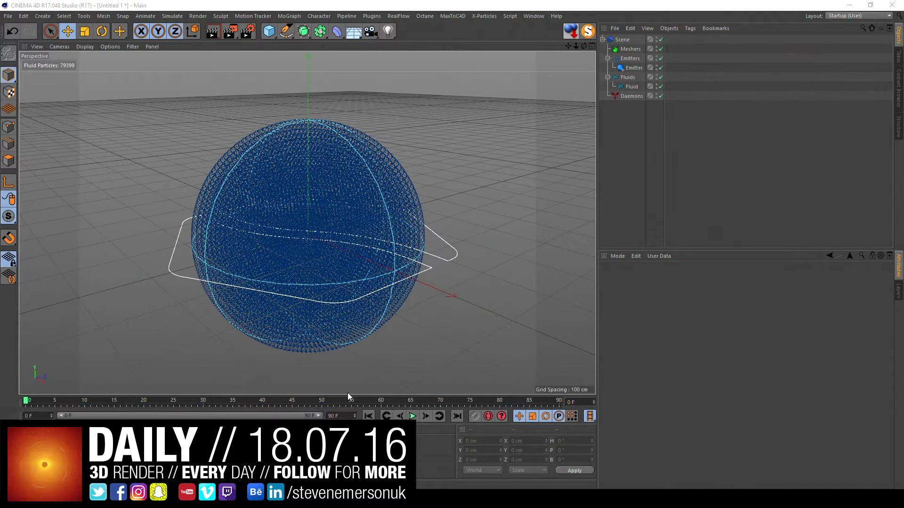
Step: Add a Mesher under Meshers and briefly play the simulation to build the fluid mesh
alt+drag(357, 283, 382, 219)
click(630, 28)
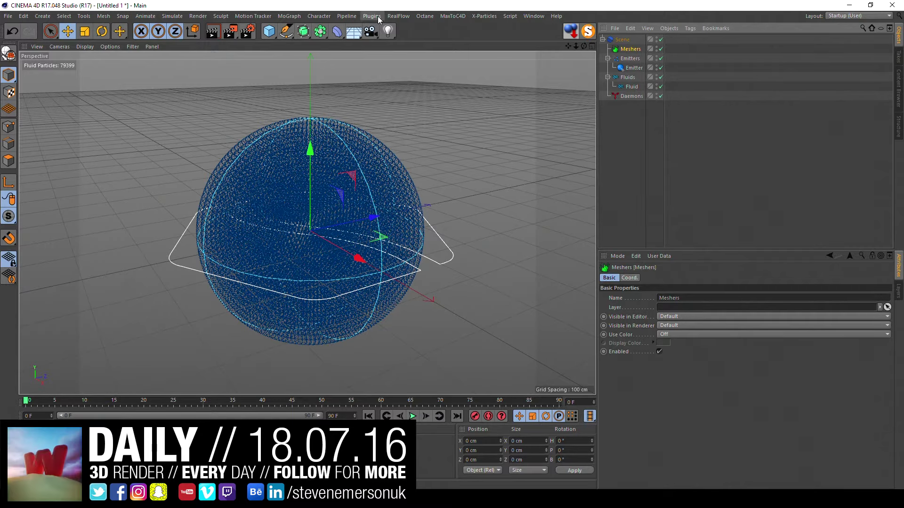
click(398, 16)
click(399, 72)
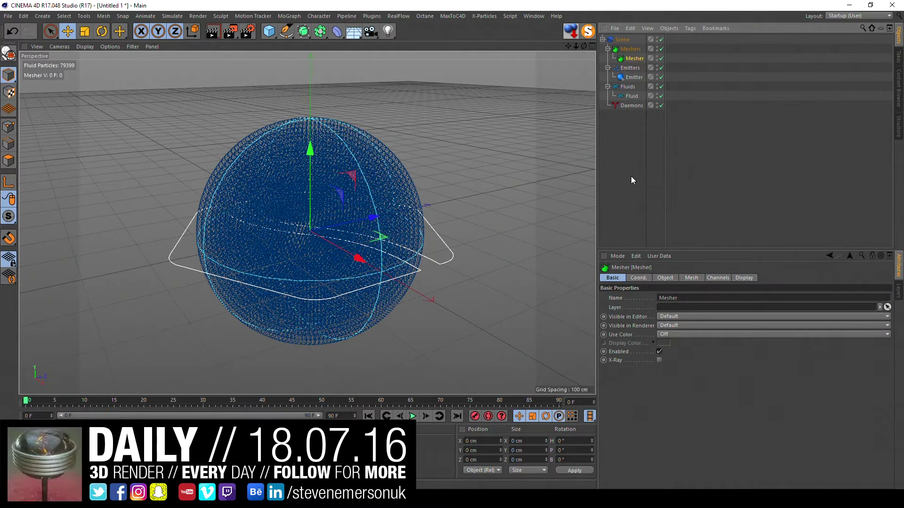
click(414, 416)
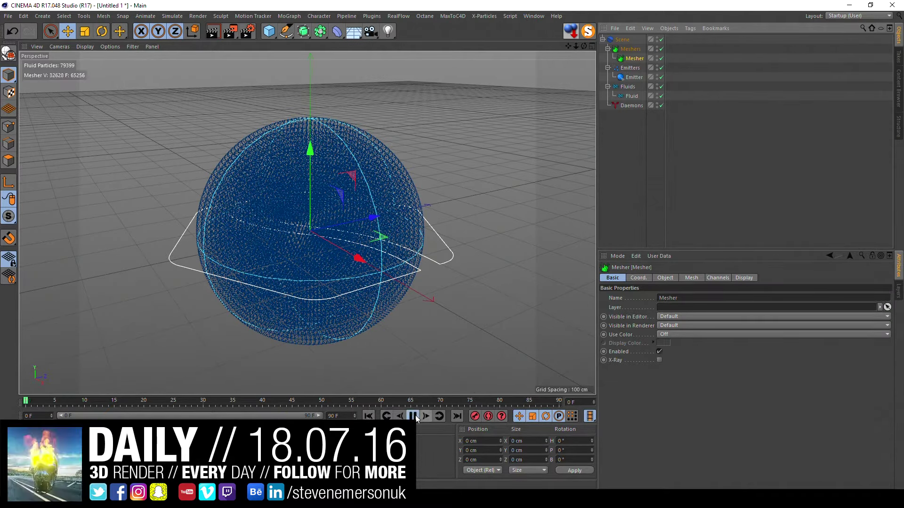
click(414, 416)
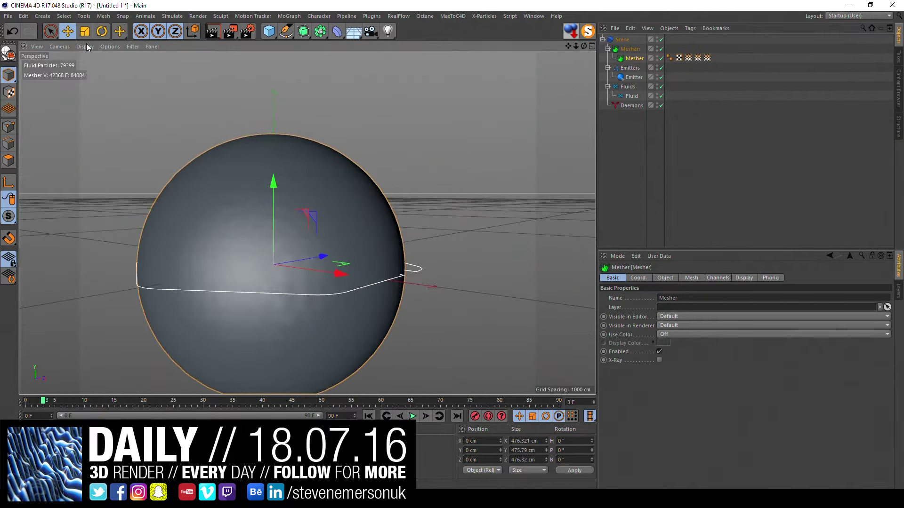
Step: Switch the viewport to Gouraud Shading (Lines) and reframe the mesh sphere
click(85, 46)
click(94, 73)
mouse_move(211, 141)
alt+mouse_down()
mouse_move(257, 185)
mouse_move(329, 118)
alt+mouse_up()
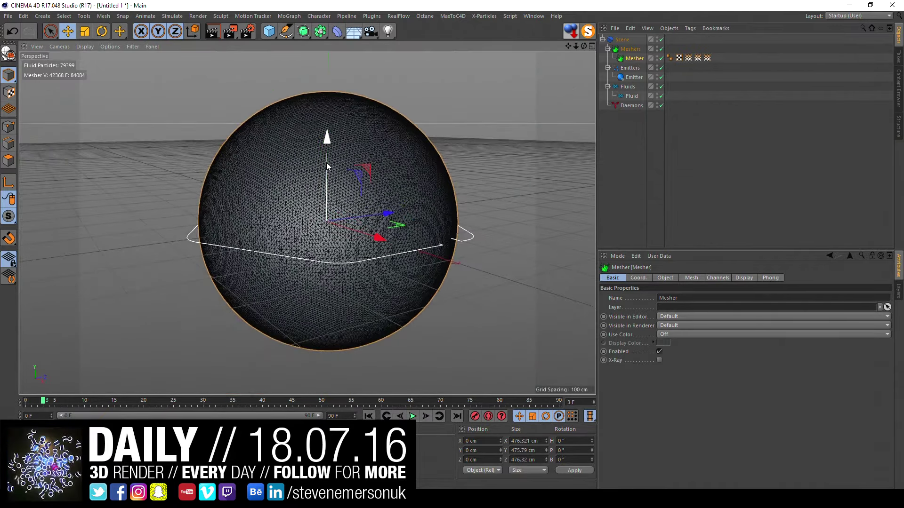
alt+drag(348, 71, 360, 49)
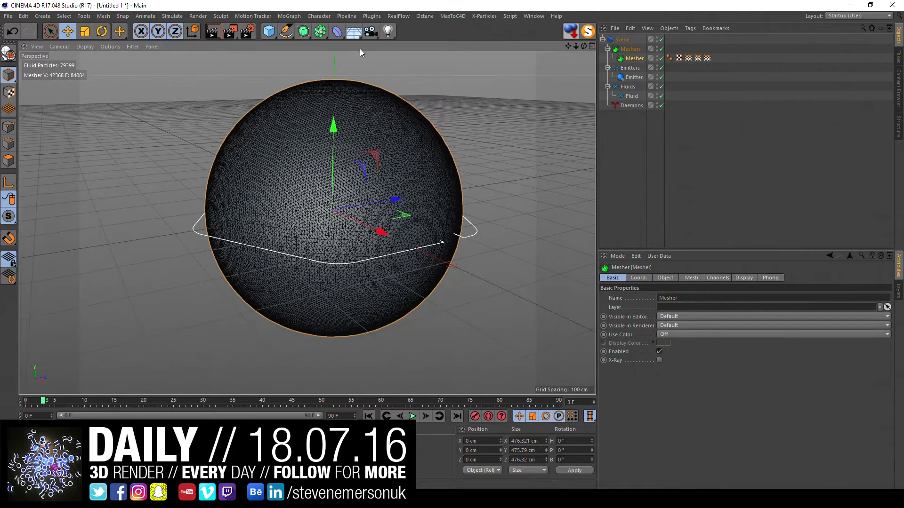
Step: Add a 508 × 257 × 522 cm cube and drop it to the floor at Y 128.5 cm
click(269, 31)
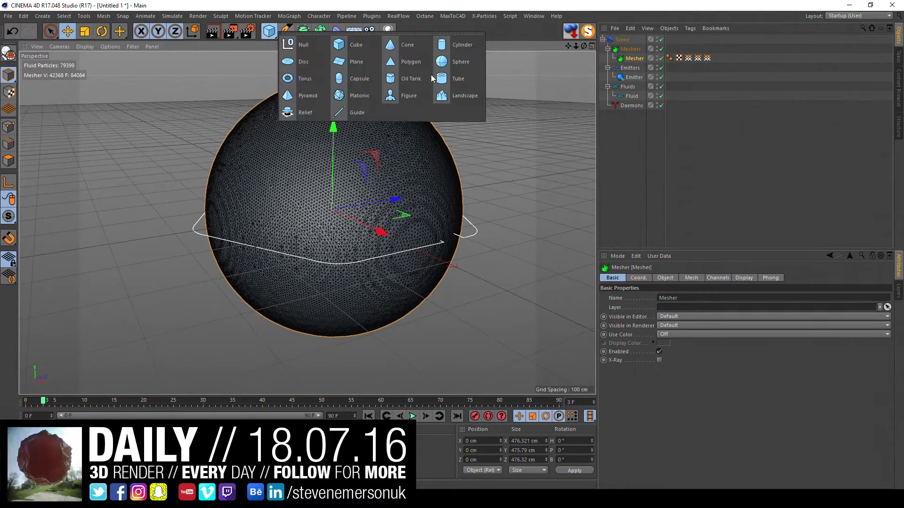
click(350, 45)
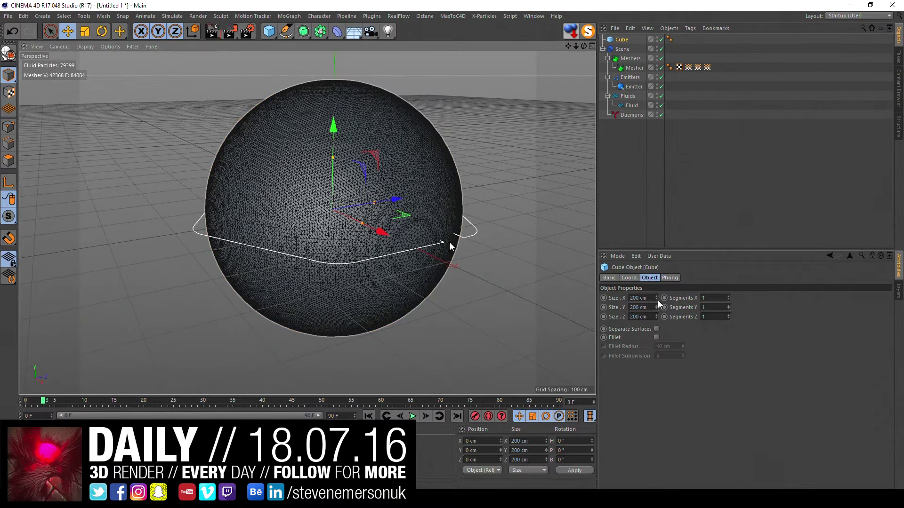
mouse_move(656, 298)
mouse_down()
mouse_move(696, 298)
mouse_move(652, 300)
mouse_move(656, 320)
mouse_move(657, 282)
mouse_move(634, 314)
mouse_up()
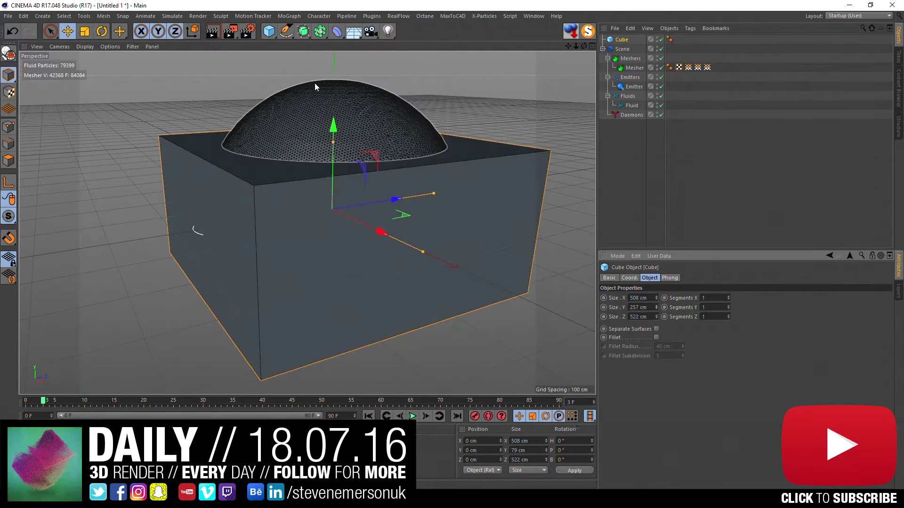
mouse_move(333, 126)
mouse_down()
mouse_move(334, 71)
mouse_move(336, 169)
mouse_move(457, 221)
mouse_up()
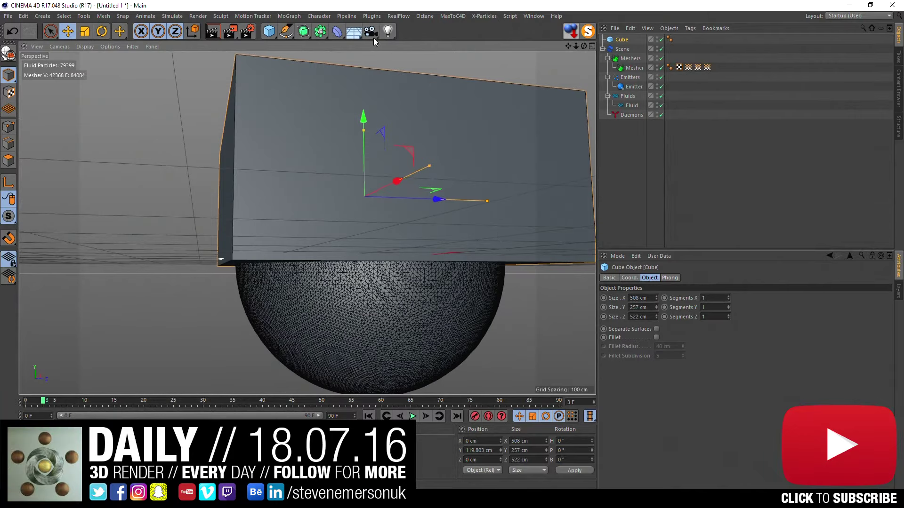
click(372, 16)
click(390, 109)
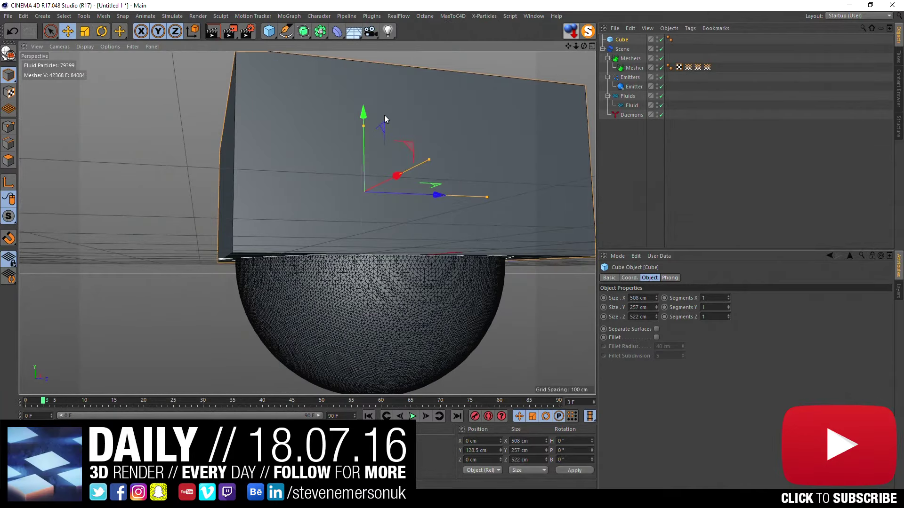
Step: Expand the RealFlow scene hierarchy and select the Mesher object
mouse_move(332, 211)
alt+mouse_down()
mouse_move(363, 201)
mouse_move(352, 213)
mouse_move(536, 217)
mouse_move(383, 251)
alt+mouse_up()
click(679, 165)
click(603, 49)
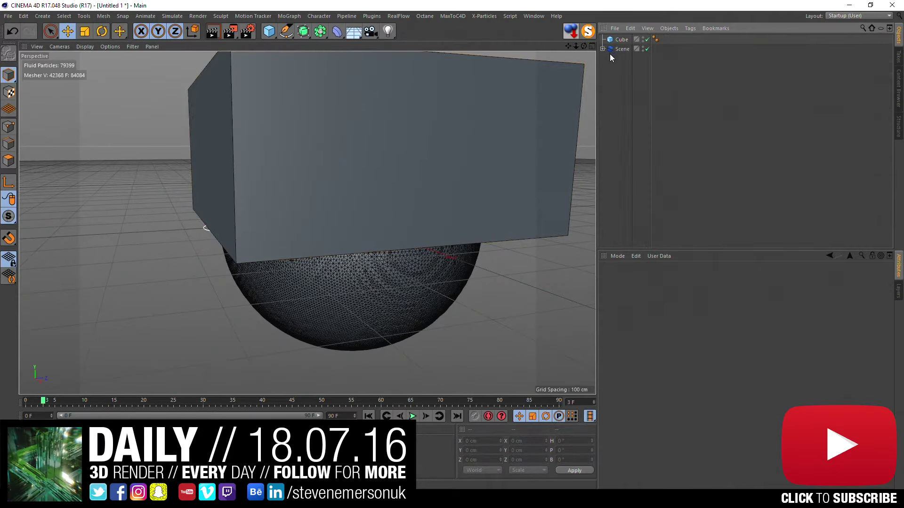
click(631, 71)
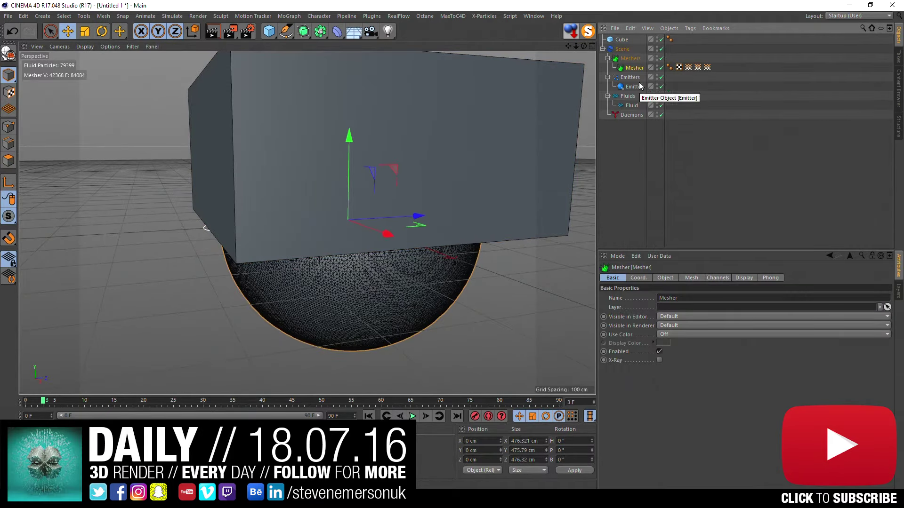
Step: Save the scene as 160718.c4d in a new folder 18 under Dailys\07
key(ctrl+s)
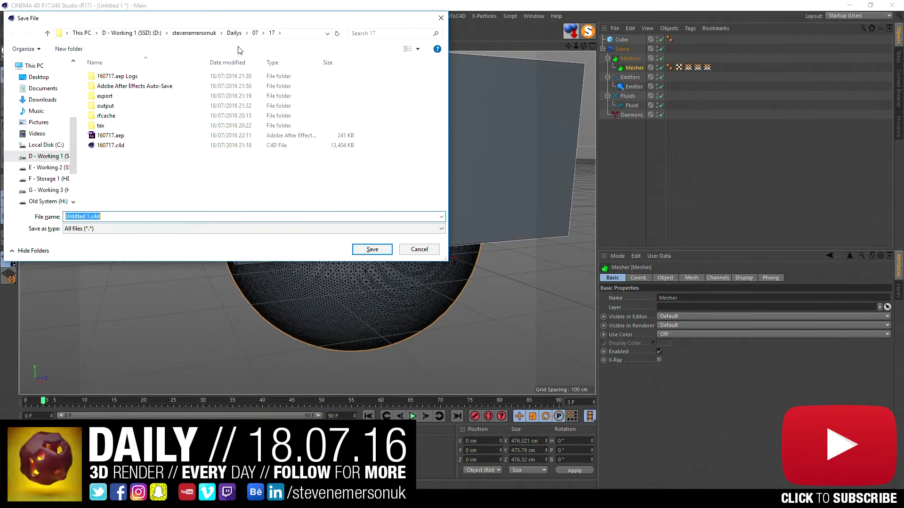
click(254, 33)
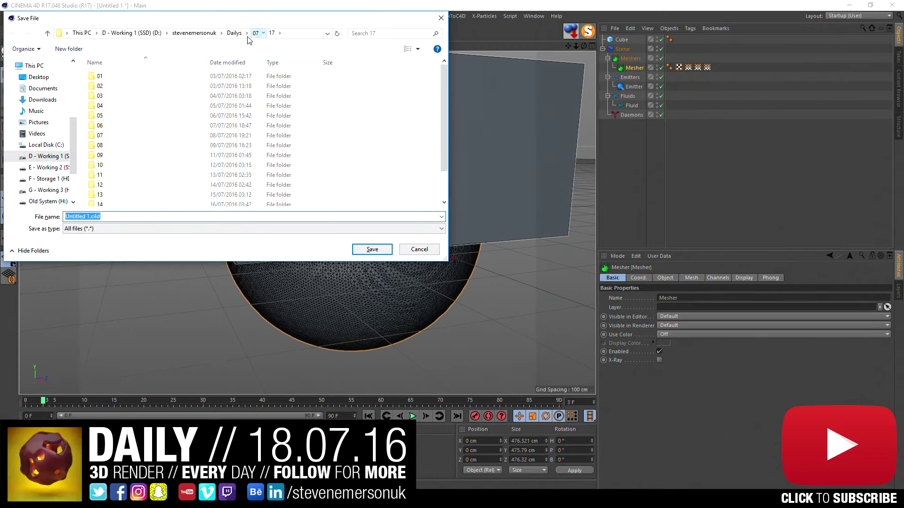
click(79, 50)
text(18)
key(Return)
key(Return)
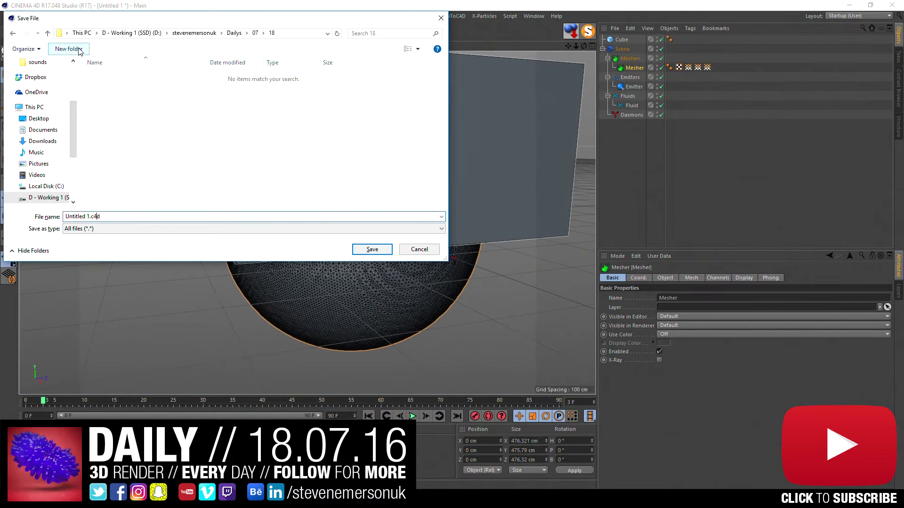
text(160718)
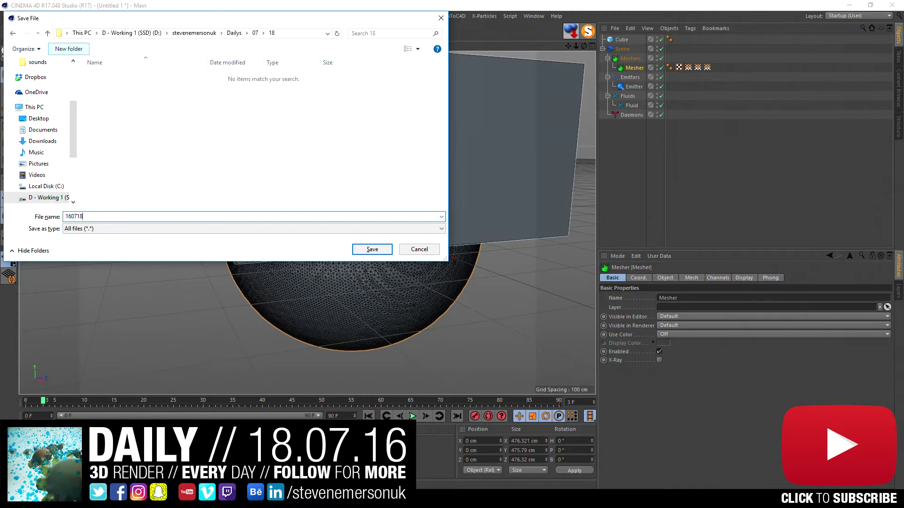
key(Return)
Step: Add a k Volume daemon under Daemons, then move the Cube to the bottom and hide it
click(645, 174)
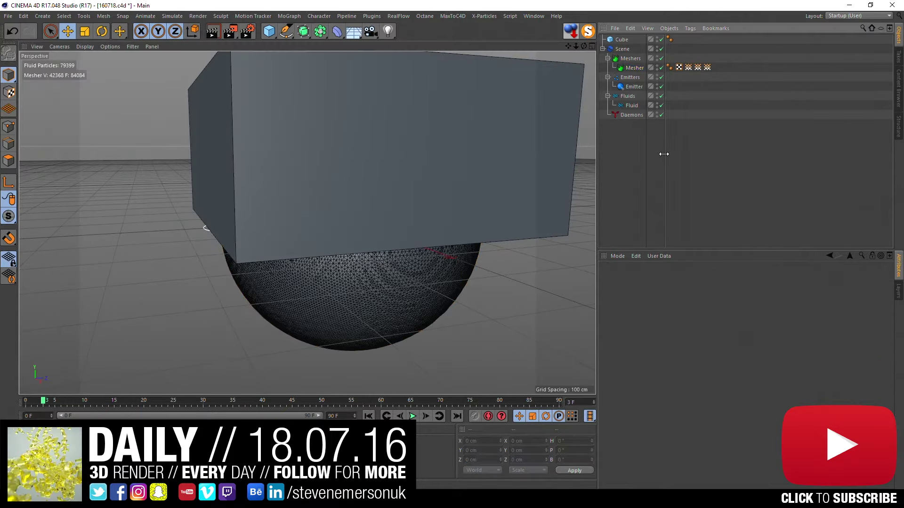
click(629, 116)
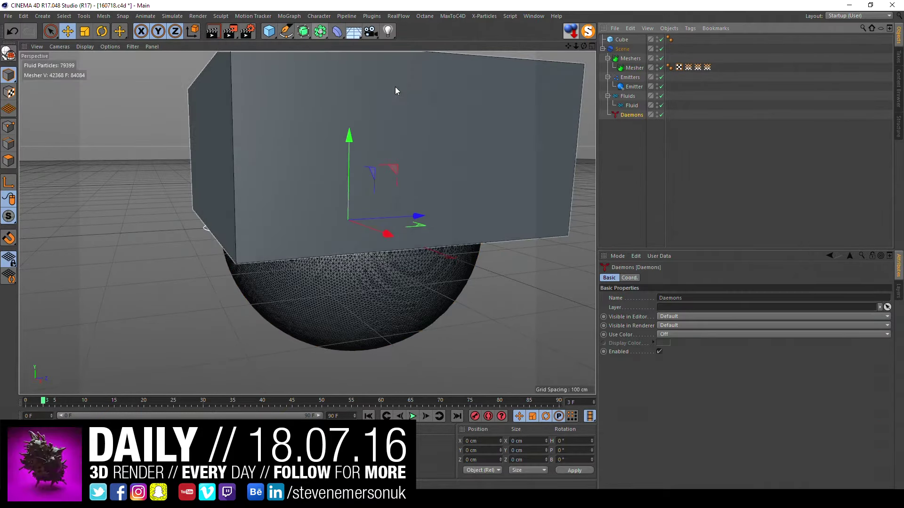
click(402, 16)
mouse_move(408, 52)
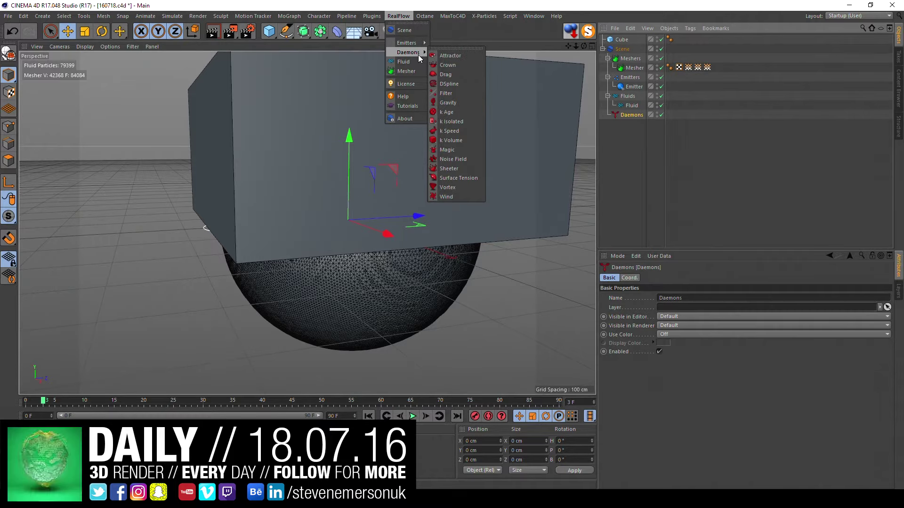
click(451, 140)
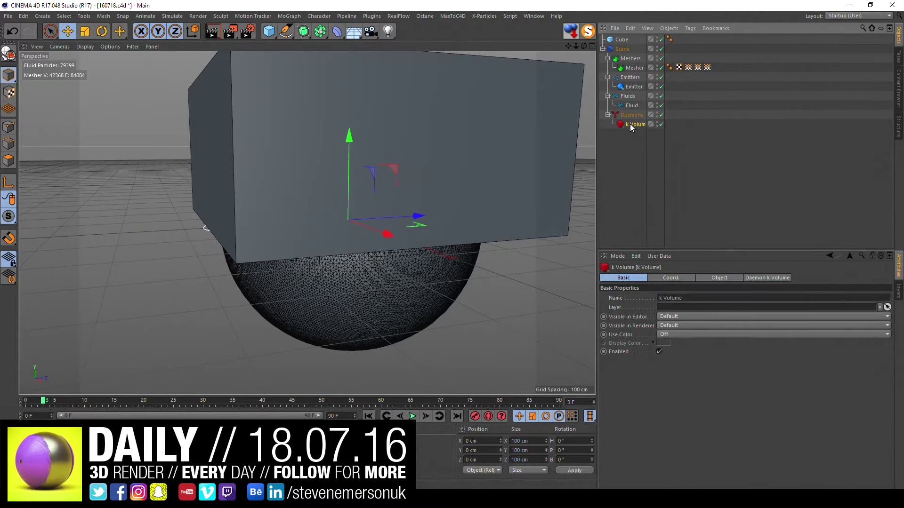
mouse_move(621, 40)
mouse_down()
mouse_move(677, 301)
mouse_move(660, 213)
mouse_up()
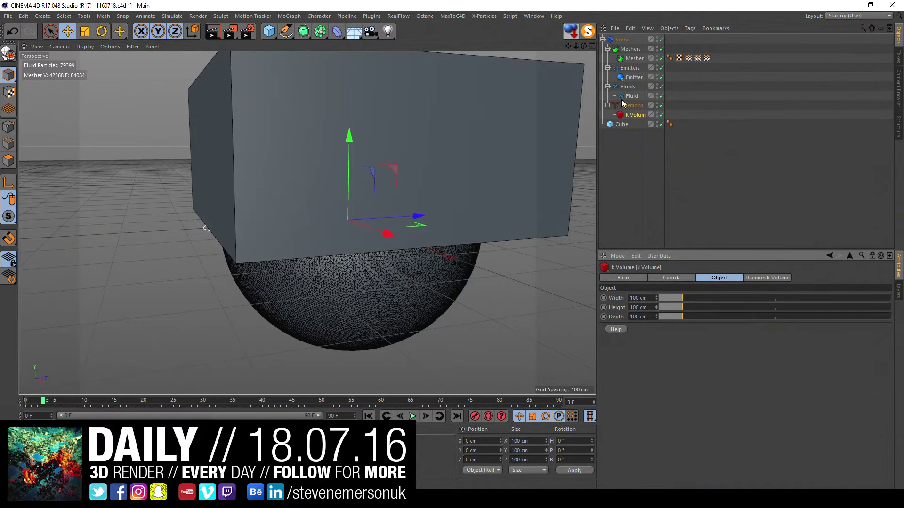
click(655, 124)
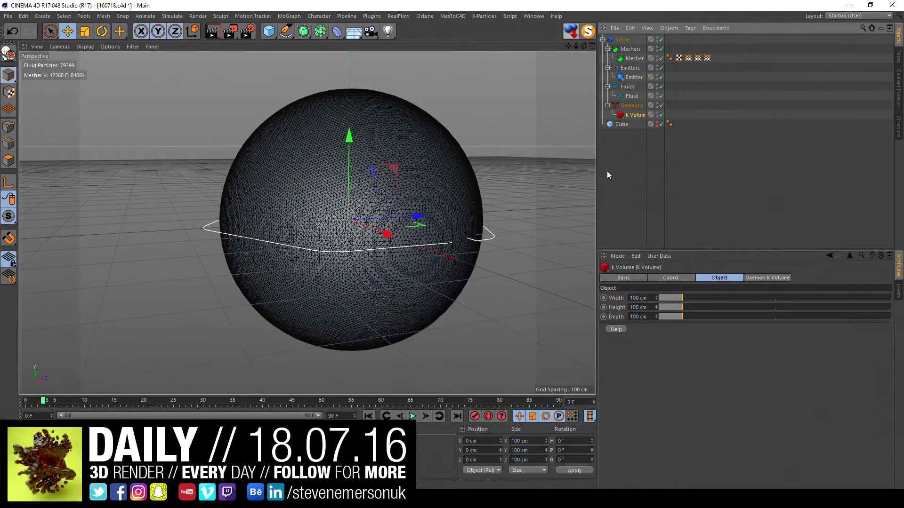
Step: Set the k Volume width to 559.72 cm and depth to 575.91 cm
click(606, 171)
click(633, 114)
drag(682, 298, 706, 298)
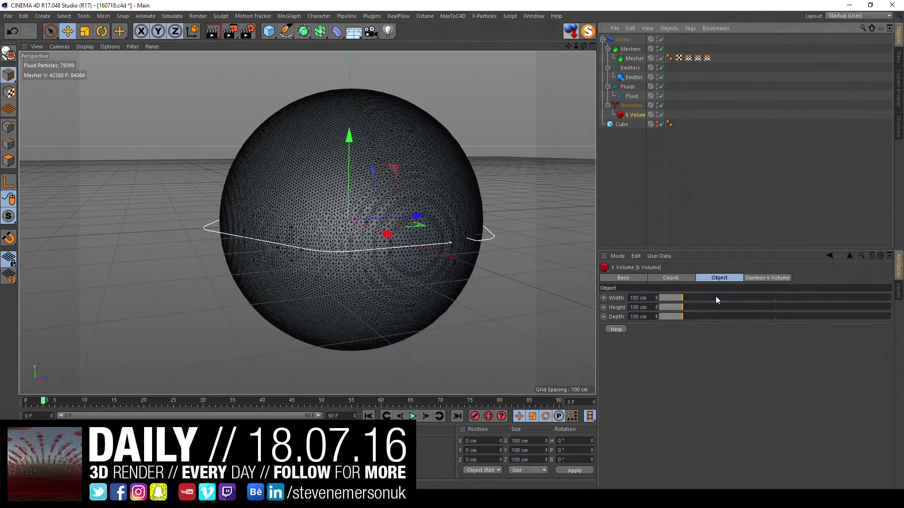
mouse_move(842, 295)
mouse_down()
mouse_move(726, 304)
mouse_move(705, 316)
mouse_up()
drag(793, 316, 793, 317)
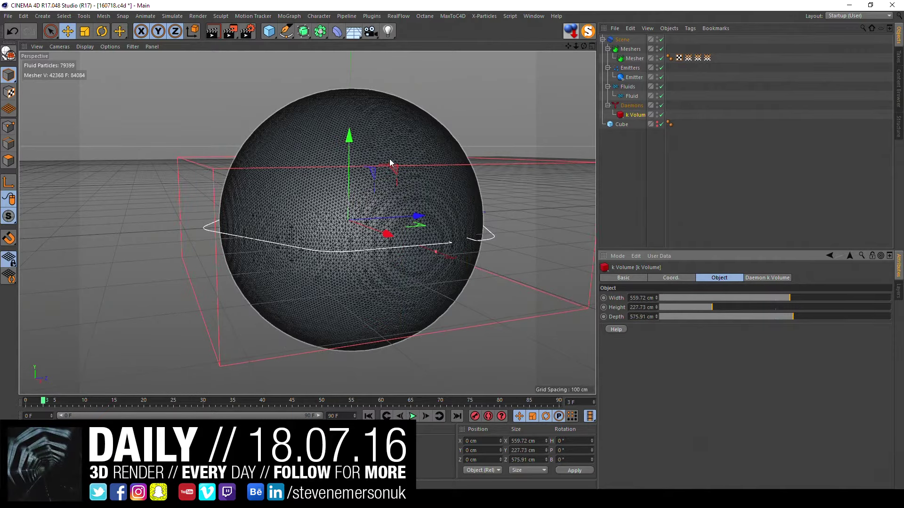
mouse_move(348, 139)
mouse_down()
mouse_move(348, 59)
mouse_move(321, 166)
mouse_up()
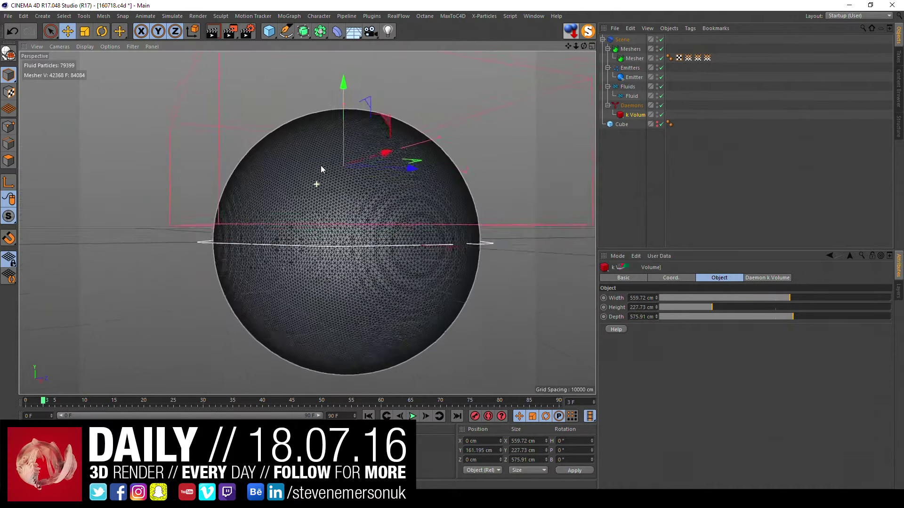
Step: Raise the k Volume to Y 243.859 cm and make it 488.87 cm tall
click(372, 16)
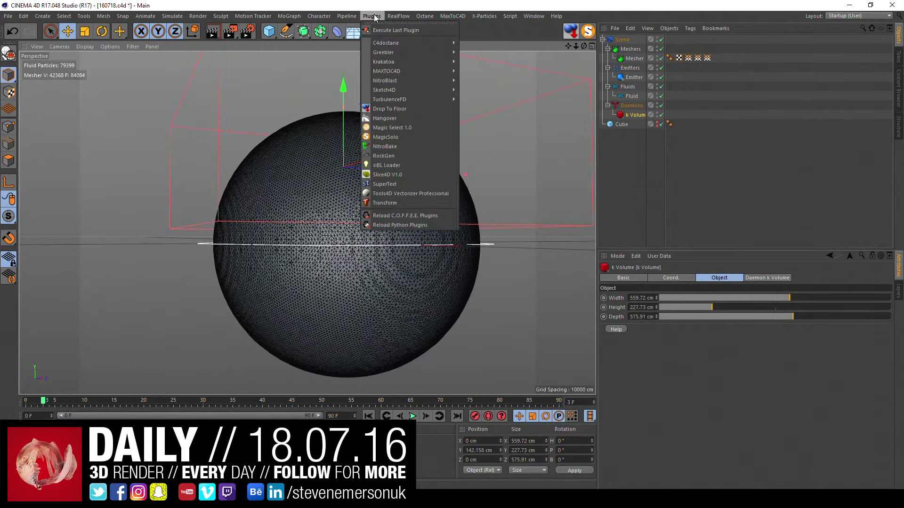
click(386, 108)
key(ctrl+z)
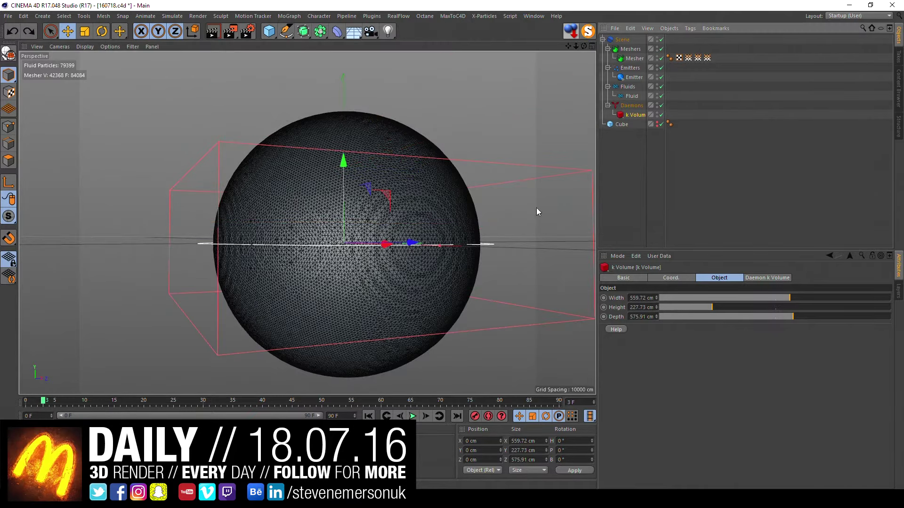
click(611, 233)
click(633, 114)
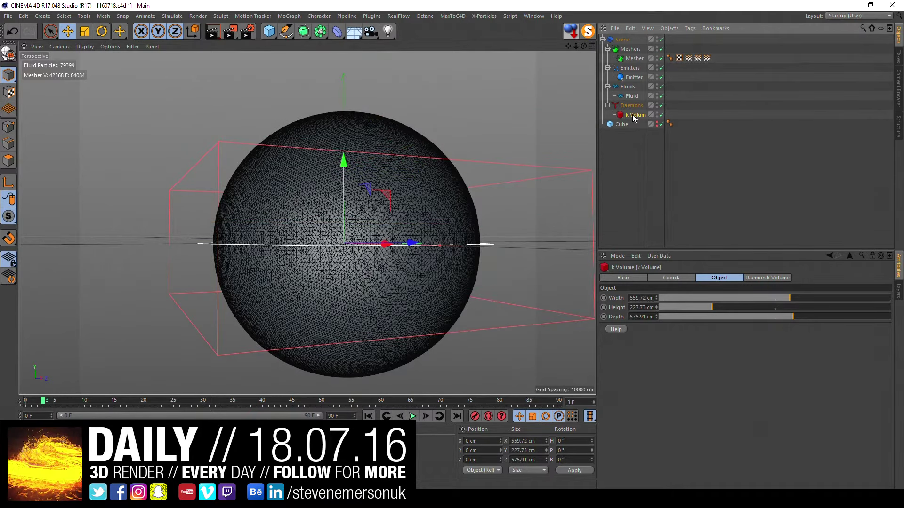
drag(344, 166, 344, 105)
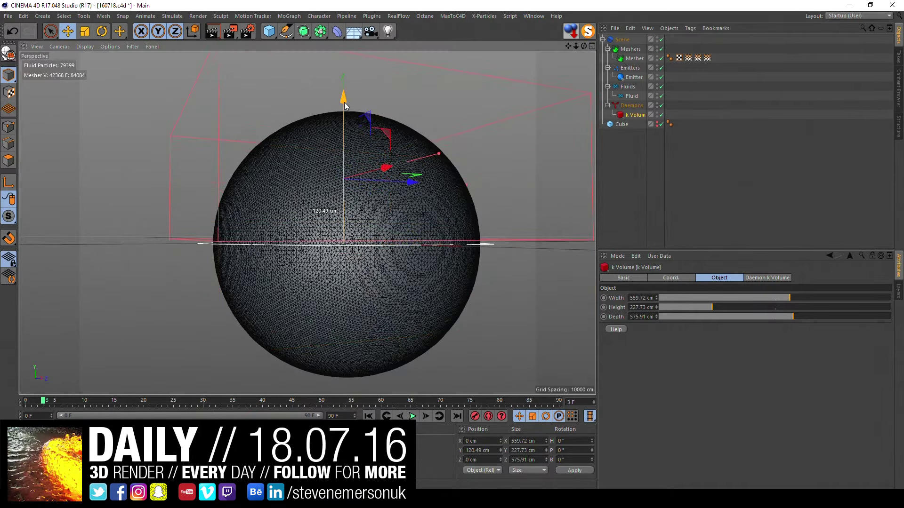
drag(712, 310, 775, 311)
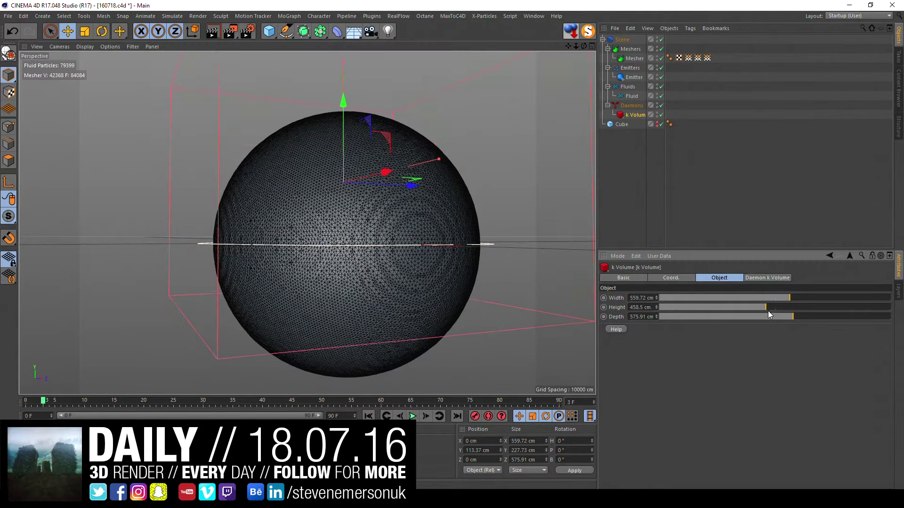
drag(342, 101, 343, 104)
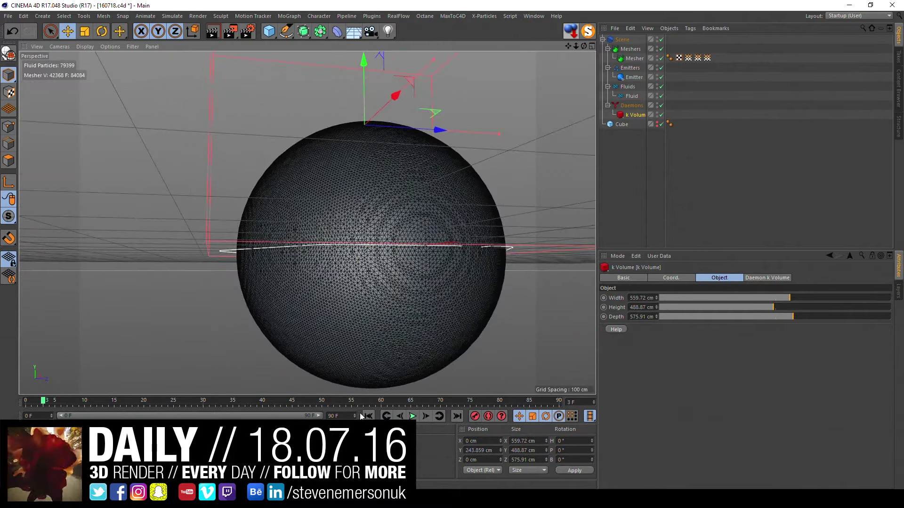
Step: Lower the k Volume below the fluid to Y -238.997 cm
click(415, 417)
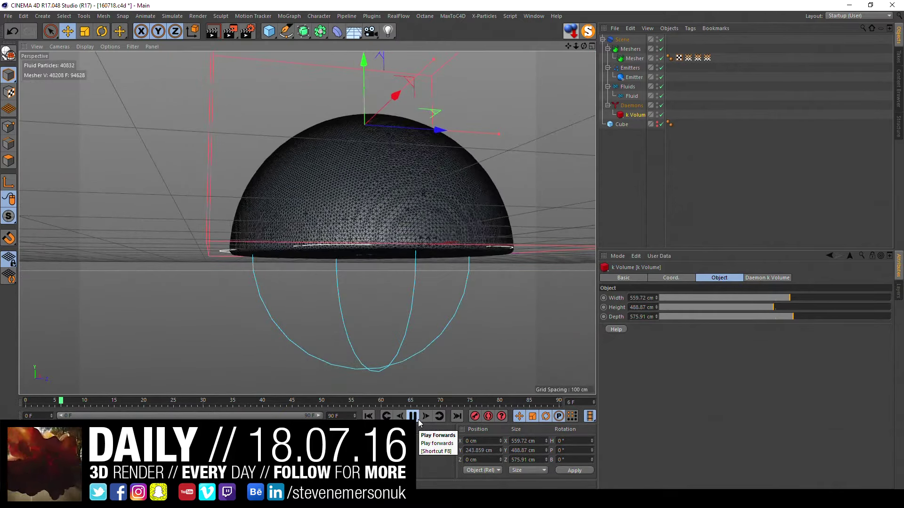
click(416, 417)
mouse_move(363, 60)
mouse_down()
mouse_move(361, 317)
mouse_move(338, 199)
mouse_up()
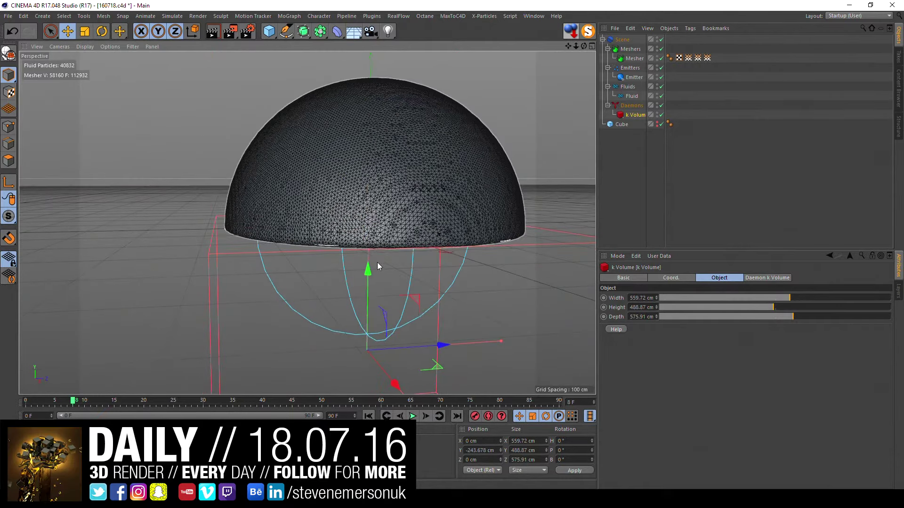
mouse_move(371, 266)
mouse_down()
mouse_move(372, 240)
mouse_move(367, 285)
mouse_up()
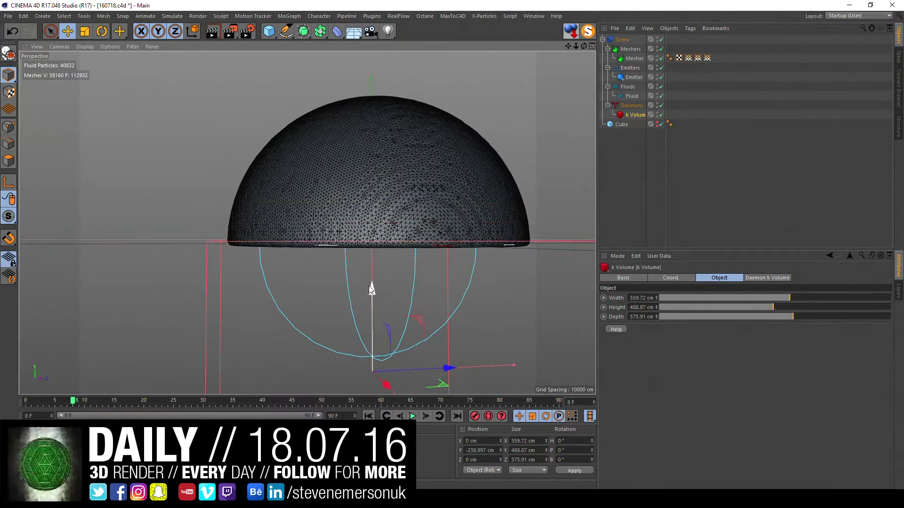
Step: Replay the simulation and stop at frame 21 to view the bowl-shaped fluid
click(412, 416)
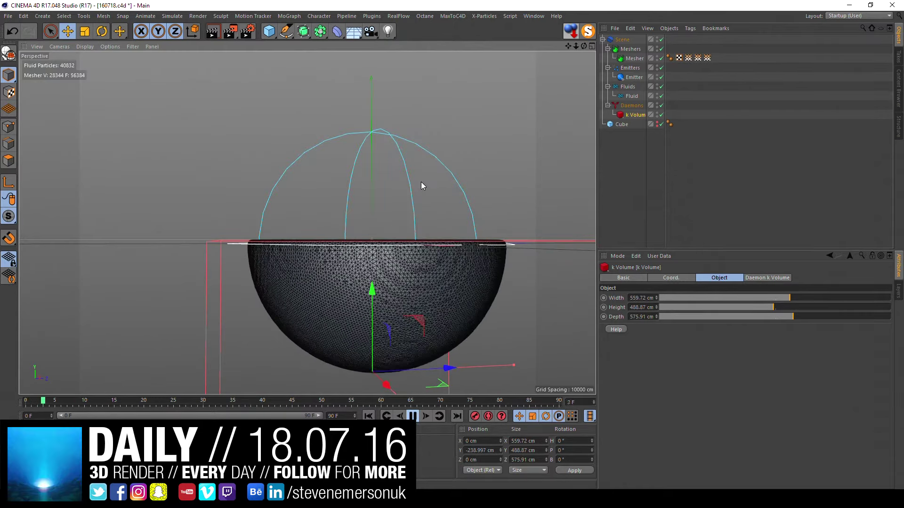
alt+drag(411, 222, 448, 176)
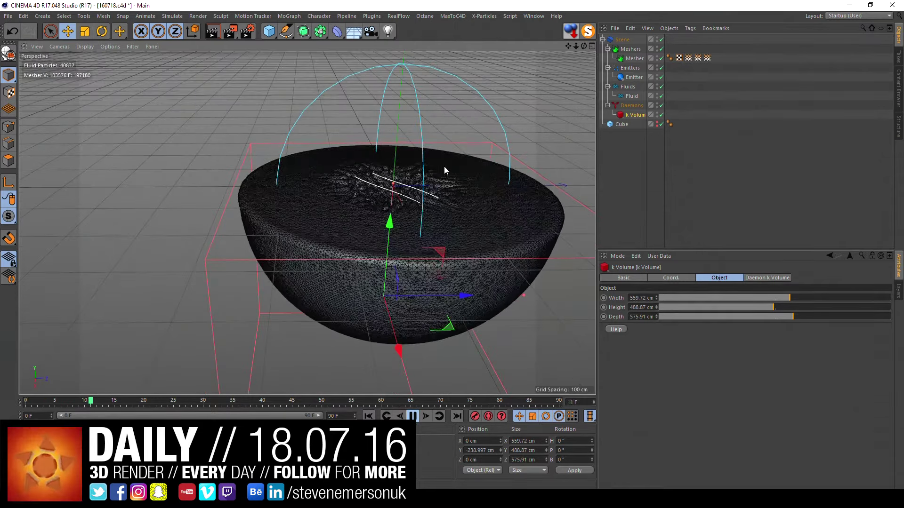
alt+drag(432, 211, 408, 315)
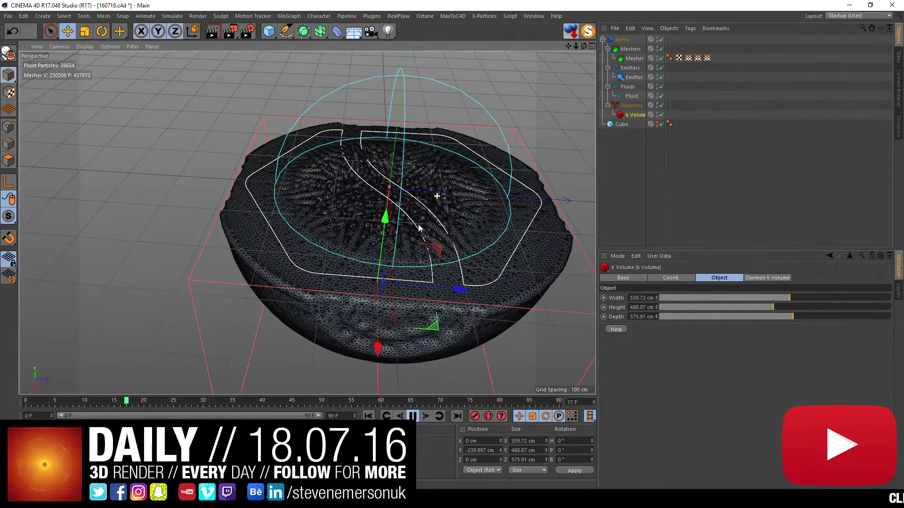
click(416, 417)
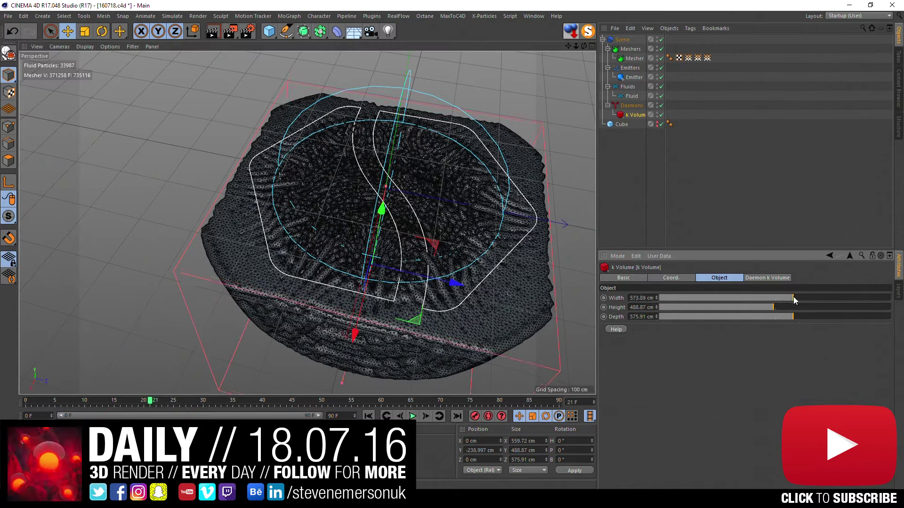
Step: Widen the k Volume to 942.31 × 964.57 cm, re-simulate from frame 0, and inspect the ridged fluid
mouse_move(792, 297)
mouse_down()
mouse_move(874, 307)
mouse_move(883, 317)
mouse_up()
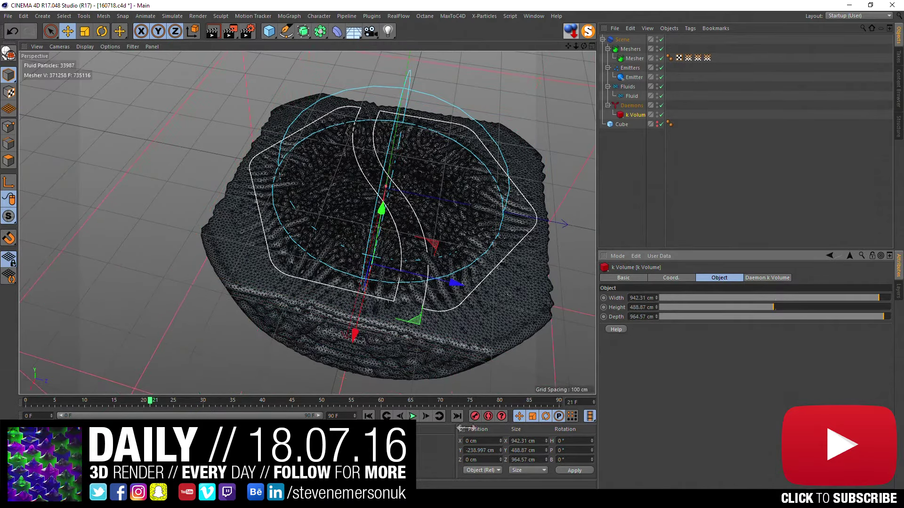
click(369, 417)
click(413, 416)
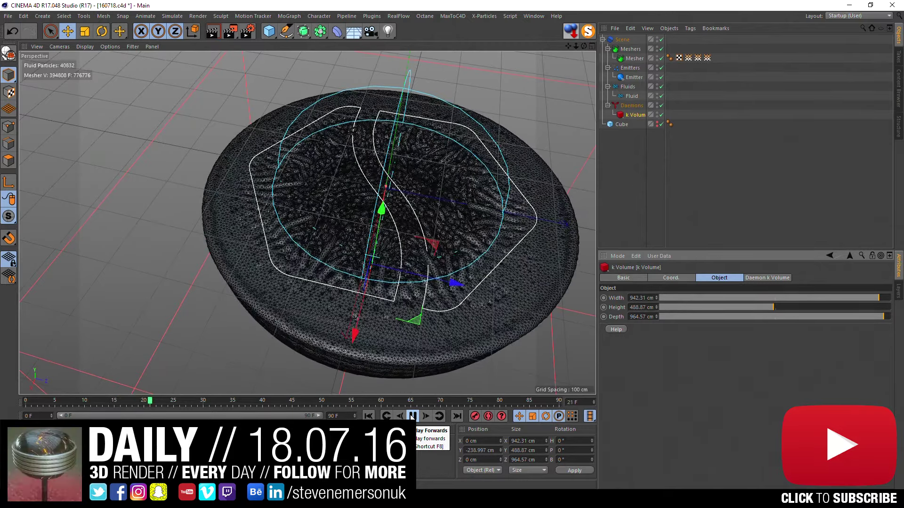
alt+drag(455, 208, 362, 272)
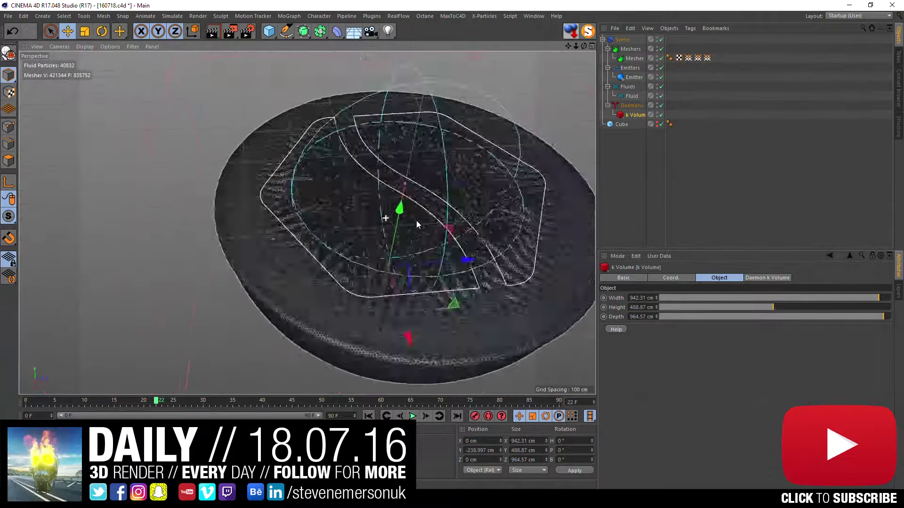
scroll(362, 272, up, 5)
mouse_move(354, 302)
alt+mouse_down()
mouse_move(388, 160)
mouse_move(407, 293)
mouse_move(422, 234)
mouse_move(372, 216)
mouse_move(329, 259)
mouse_move(343, 276)
mouse_move(356, 263)
alt+mouse_up()
mouse_move(393, 248)
alt+right_down()
mouse_move(333, 239)
mouse_move(323, 228)
mouse_move(344, 230)
mouse_move(323, 232)
mouse_move(333, 234)
alt+right_up()
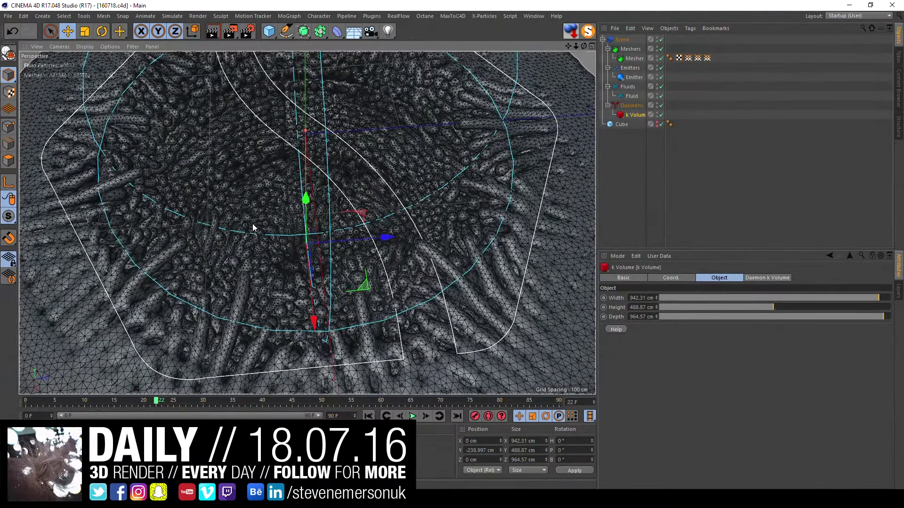
Step: Save the scene as 160718 01.c4d
key(ctrl+shift+s)
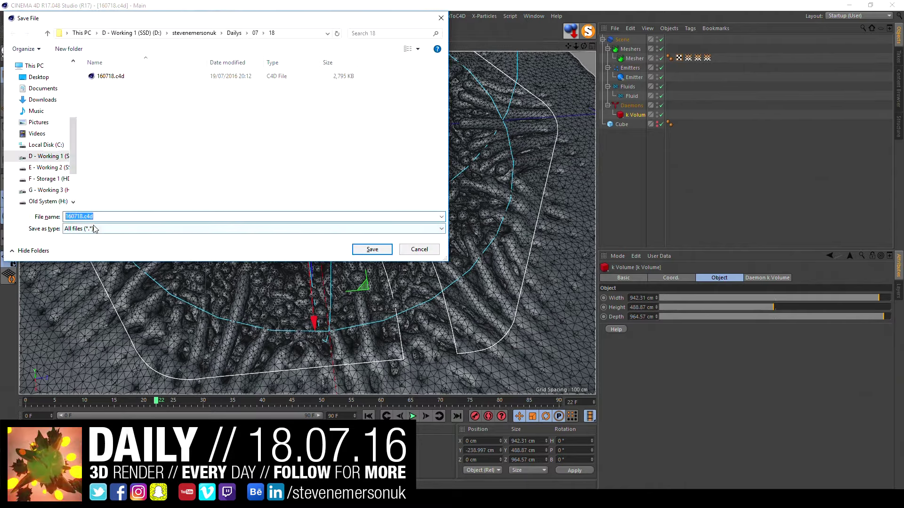
text(1)
key(Return)
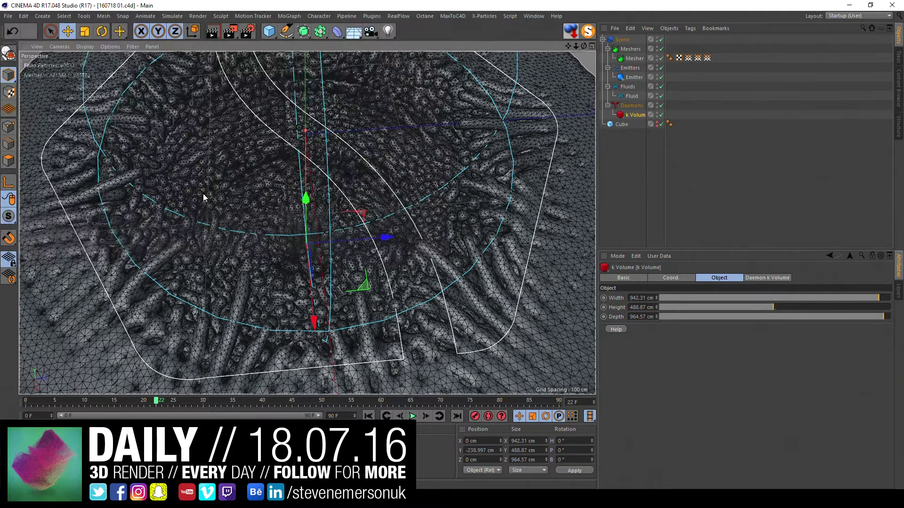
Step: Review the k Volume, Mesher, Daemons and Emitter settings, then open the RealFlow daemons list
click(682, 137)
click(636, 114)
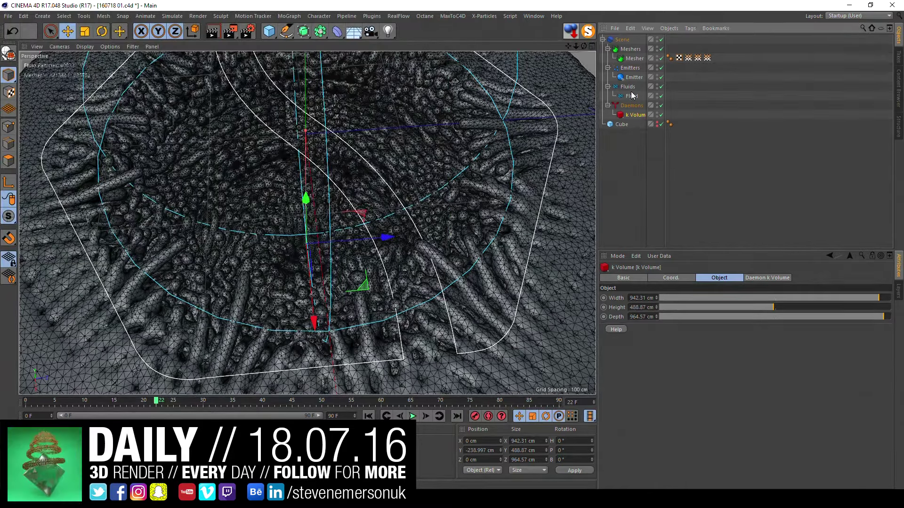
click(632, 96)
click(634, 58)
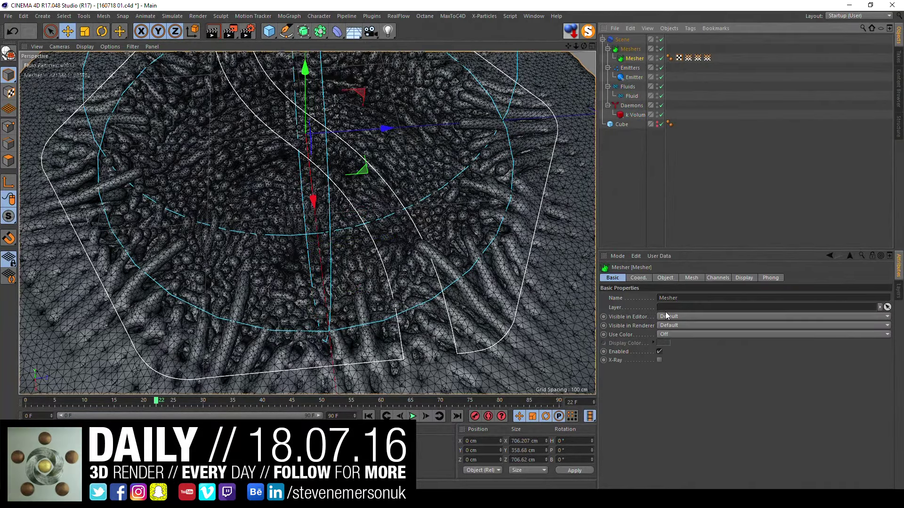
click(631, 106)
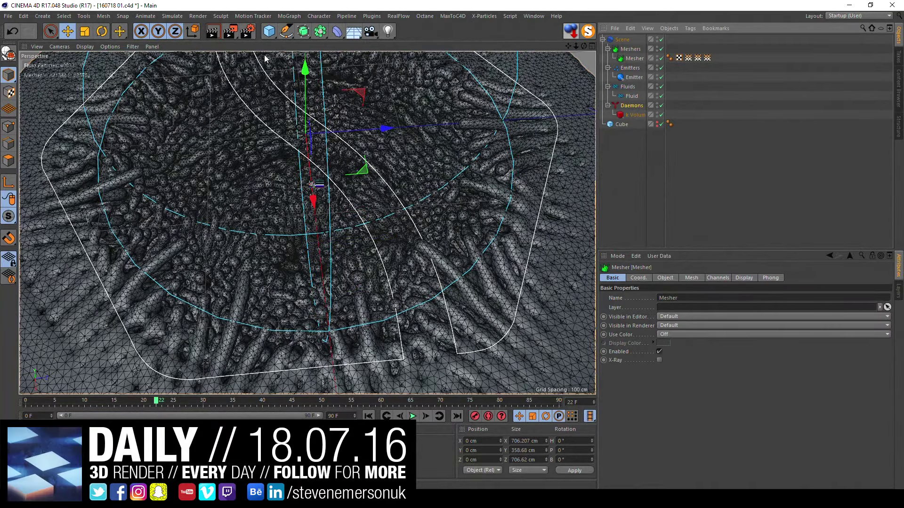
click(634, 77)
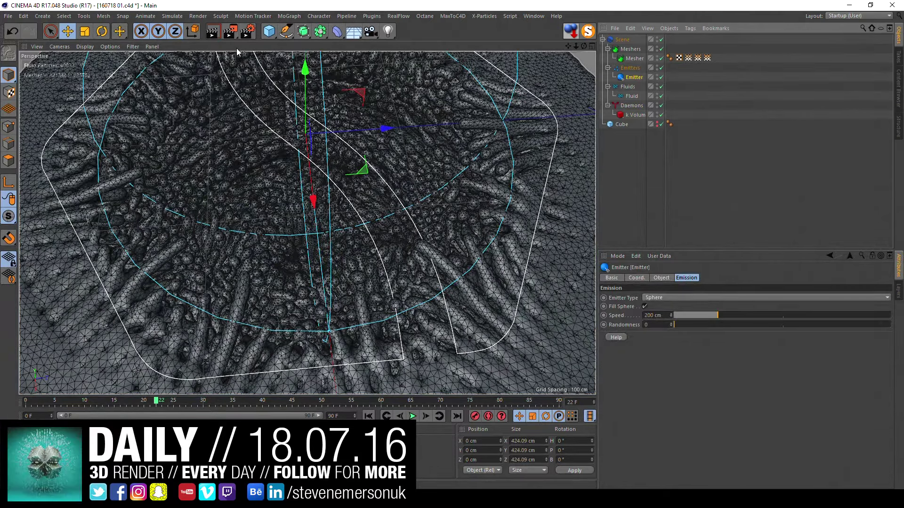
click(324, 16)
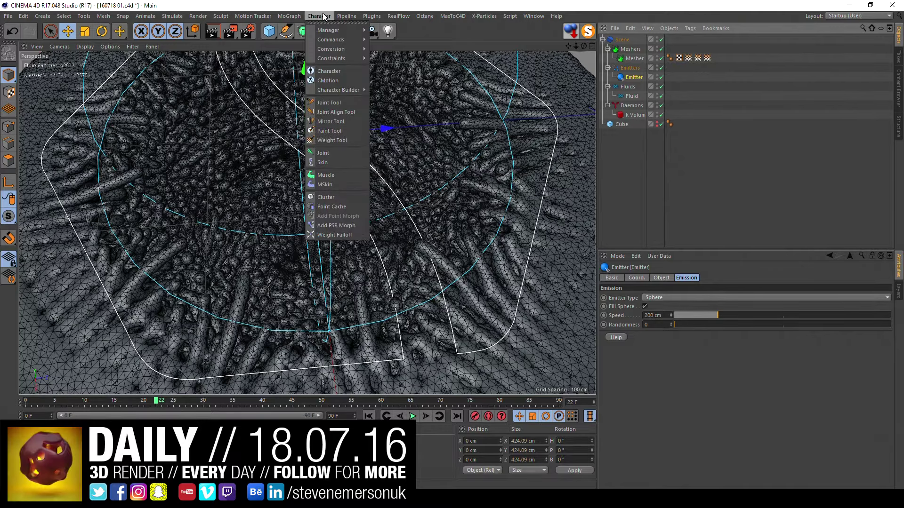
mouse_move(407, 52)
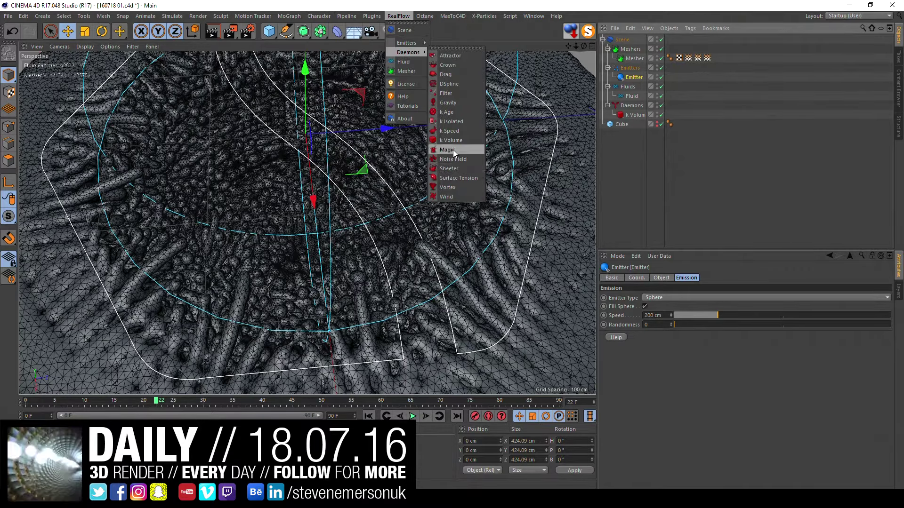
Step: Add a Vortex daemon and play the simulation from the first frame
click(448, 187)
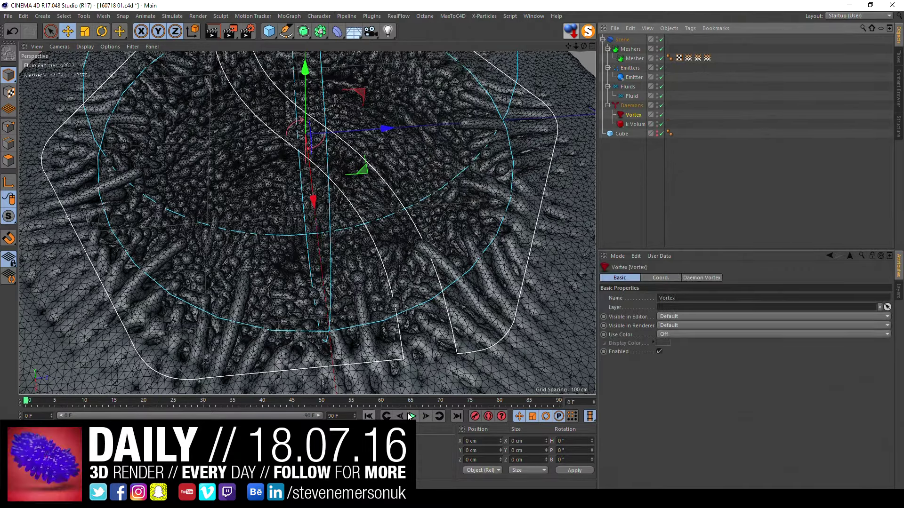
click(368, 416)
click(412, 416)
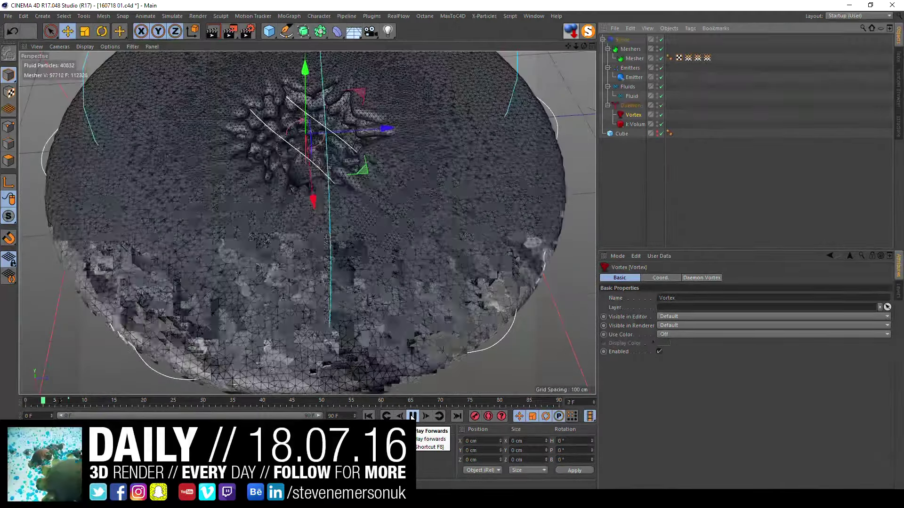
click(412, 416)
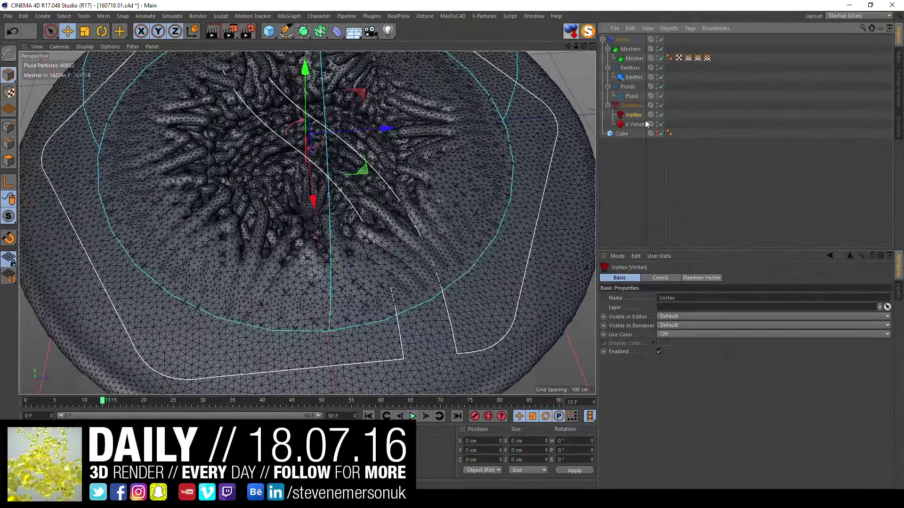
Step: Test a 1025 cm vortex rotation strength, undo it, and raise Central Strength to 2872 cm
click(690, 278)
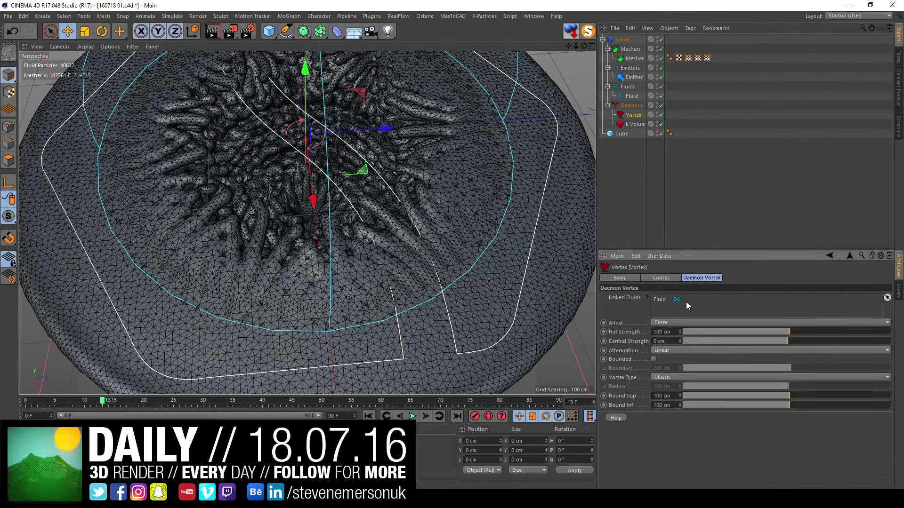
drag(800, 332, 810, 332)
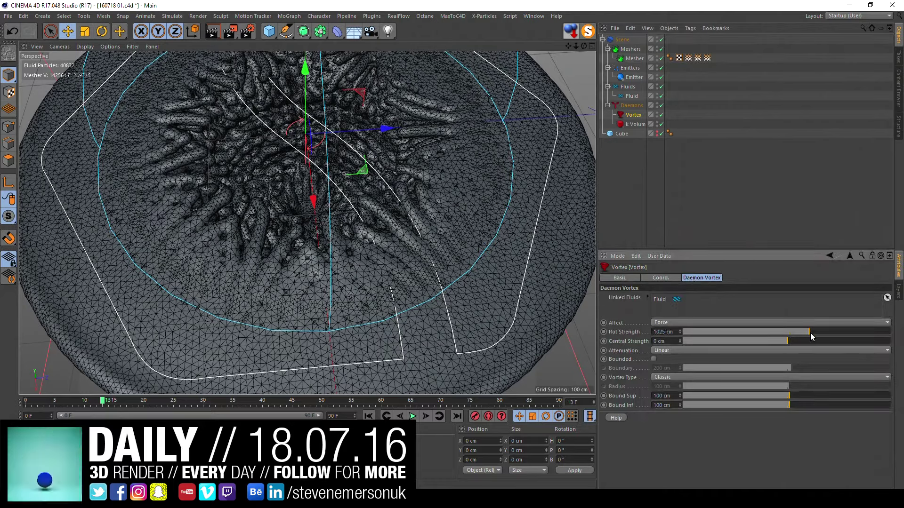
click(413, 417)
click(413, 416)
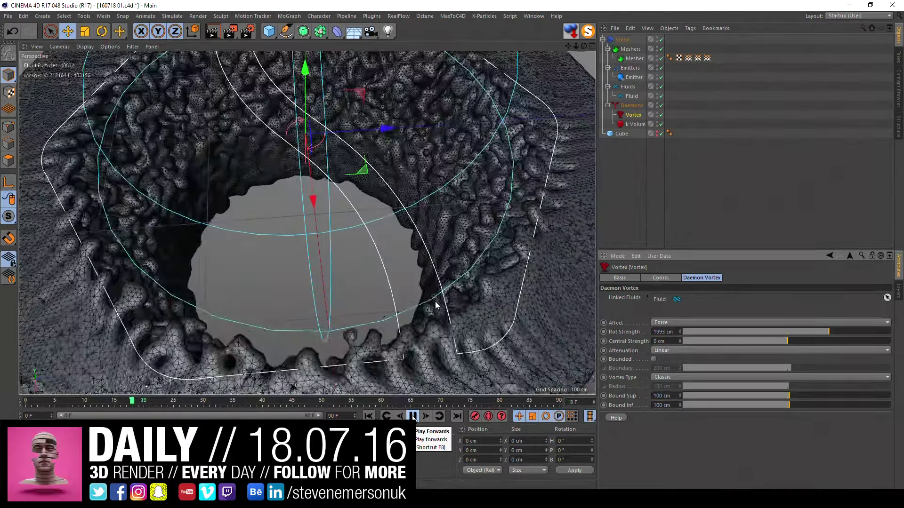
alt+drag(417, 330, 419, 278)
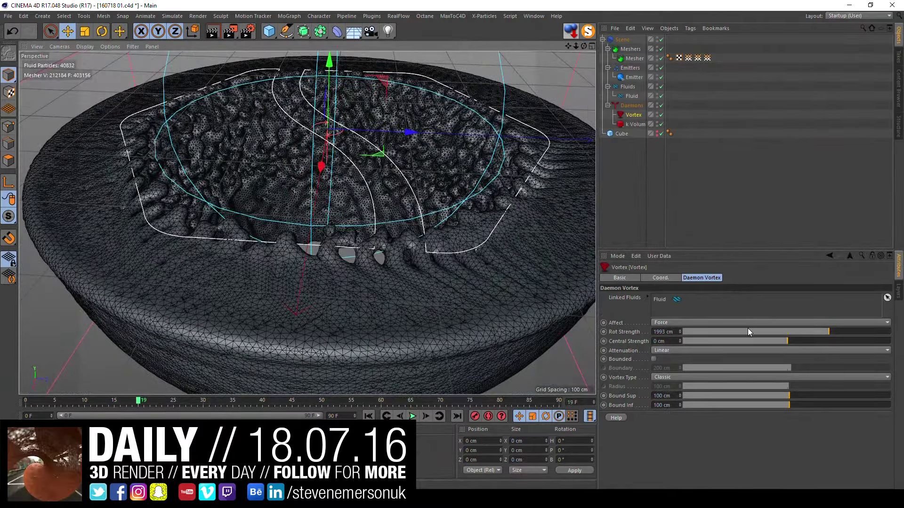
key(ctrl+z)
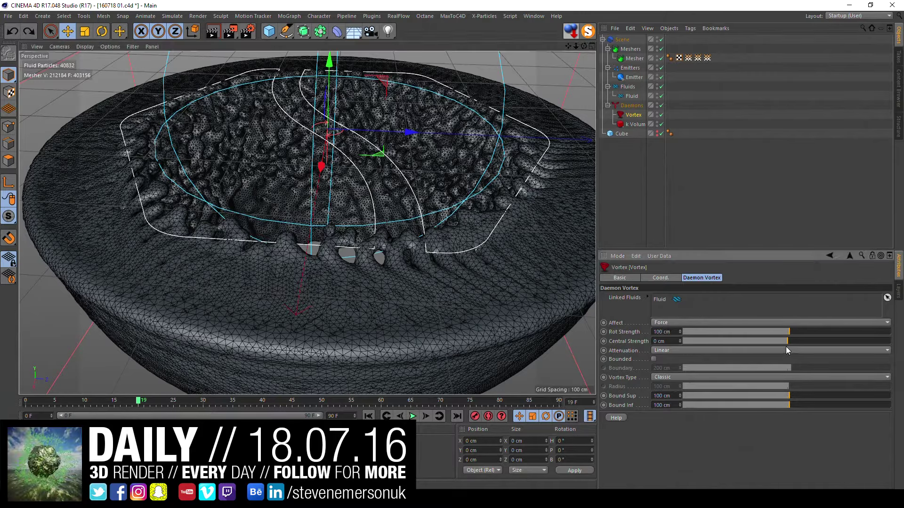
drag(786, 341, 834, 341)
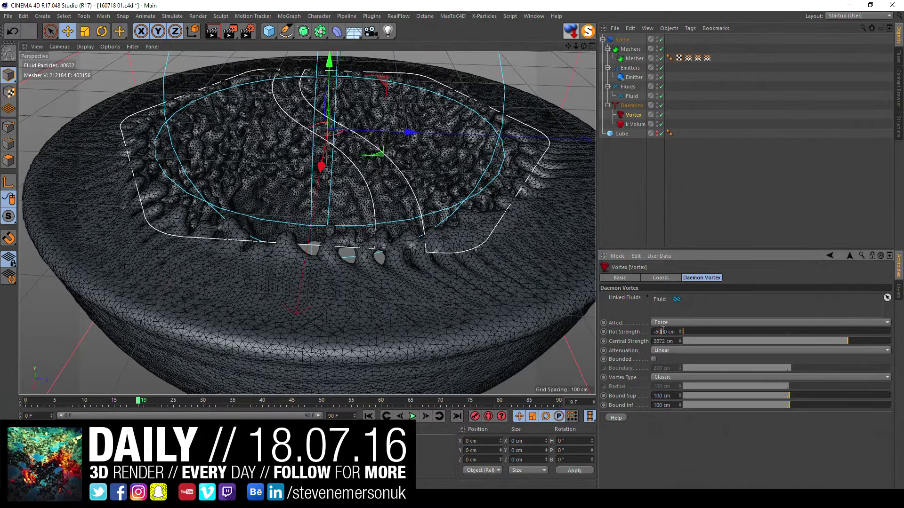
text(0)
Step: Replay the simulation with the 2872 cm central strength and inspect the fluid column
click(368, 416)
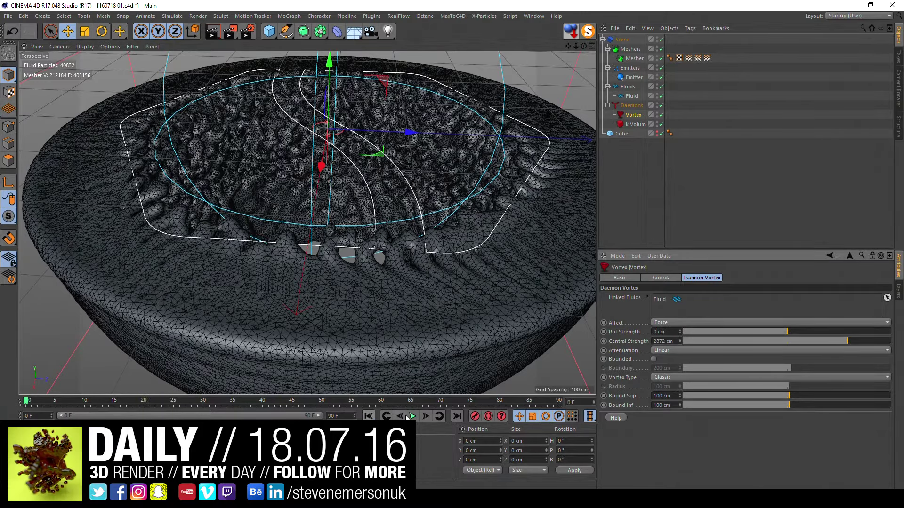
click(412, 416)
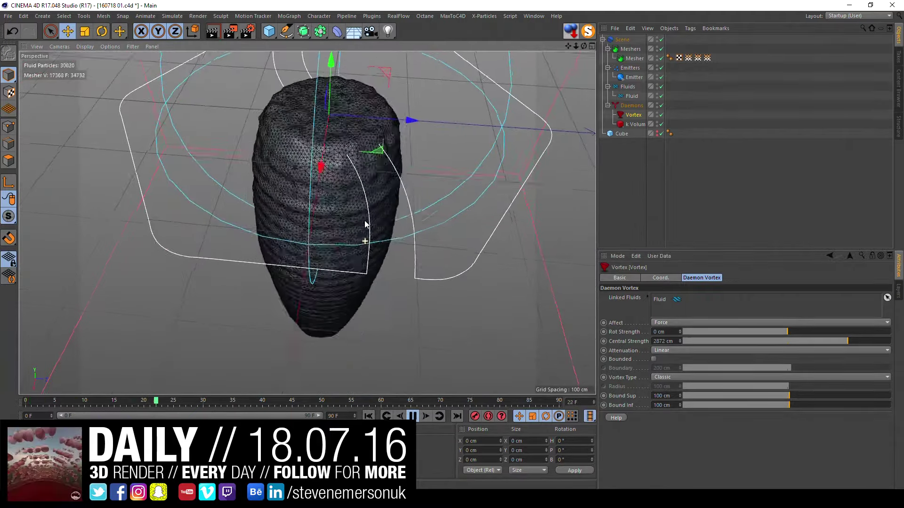
scroll(367, 242, down, 3)
scroll(357, 250, down, 2)
scroll(341, 262, down, 2)
alt+middle_drag(337, 260, 349, 284)
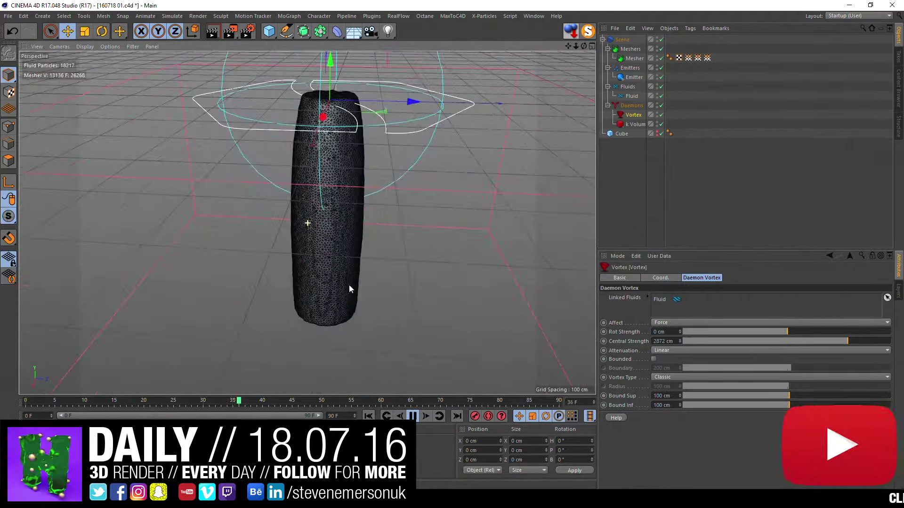
click(413, 416)
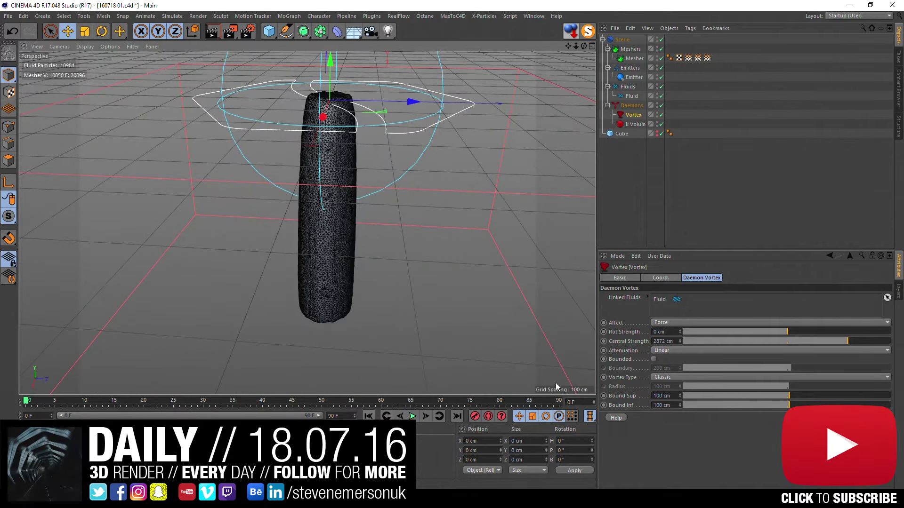
Step: Set Central Strength to 755 cm, replay to frame 27, and orbit to view the cone-shaped bowl
click(802, 341)
click(412, 416)
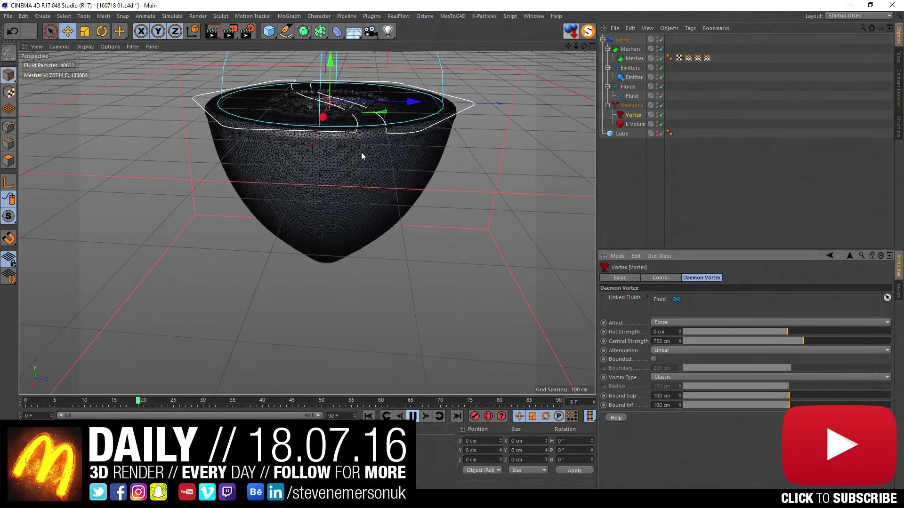
alt+drag(363, 155, 347, 204)
scroll(360, 151, up, 3)
click(412, 416)
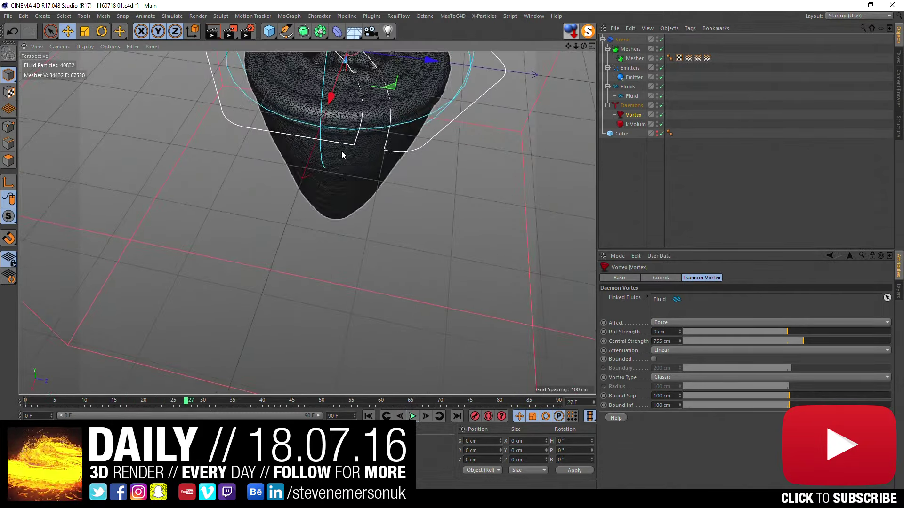
alt+drag(343, 151, 331, 242)
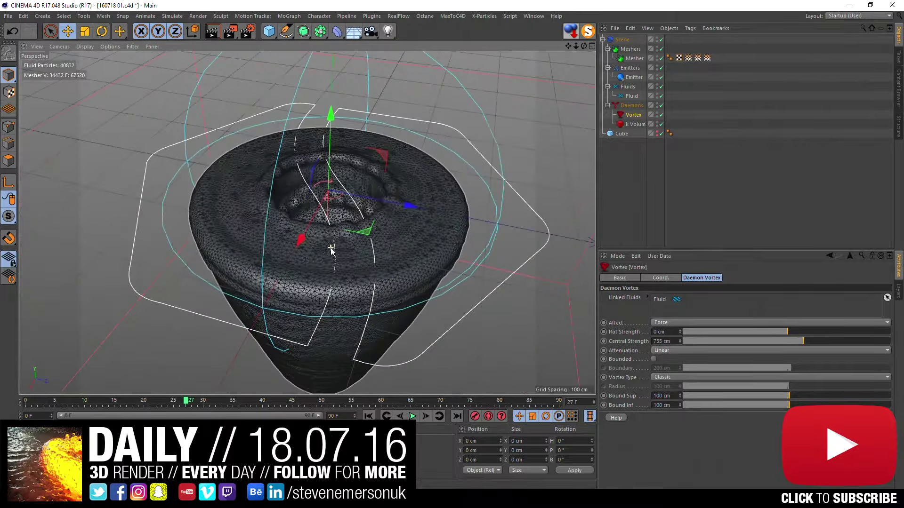
scroll(333, 201, up, 3)
mouse_move(332, 201)
alt+mouse_down()
mouse_move(442, 281)
mouse_move(363, 247)
alt+mouse_up()
Step: Delete the Vortex daemon and replay the fluid simulation from frame 0 without it
key(Delete)
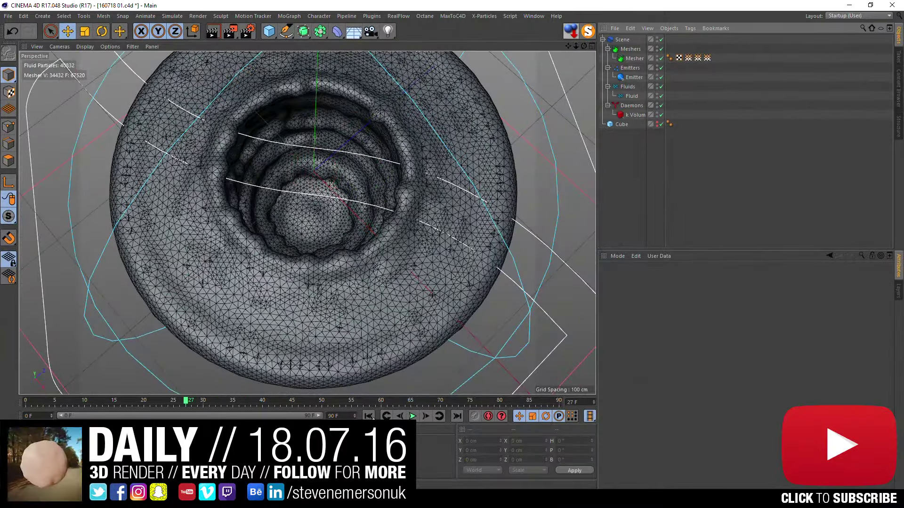
click(368, 416)
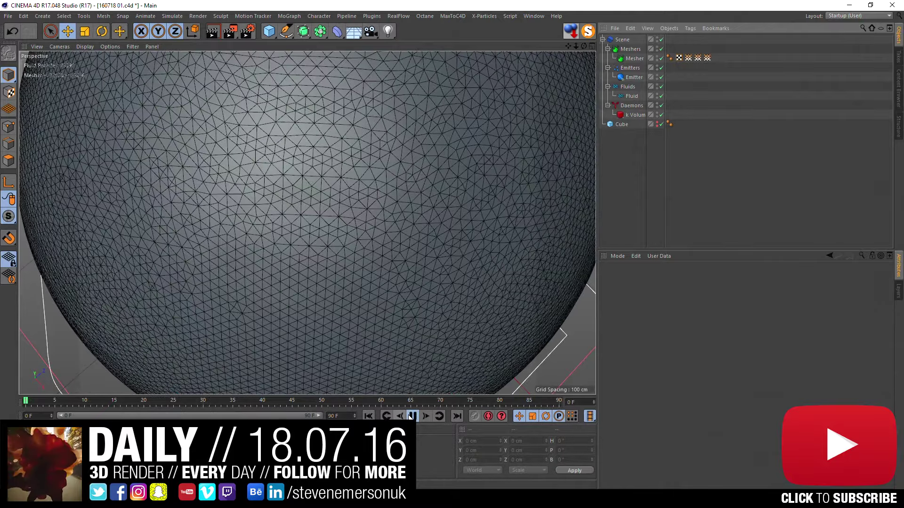
click(411, 416)
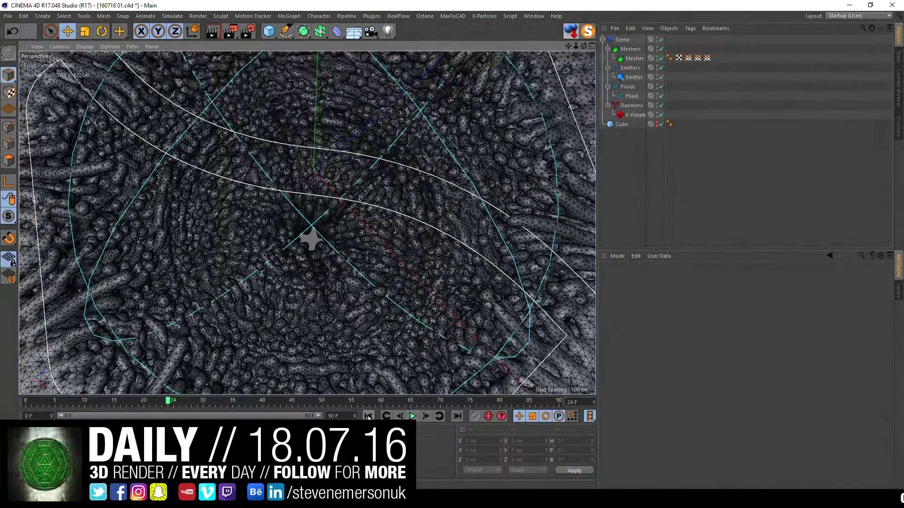
click(412, 416)
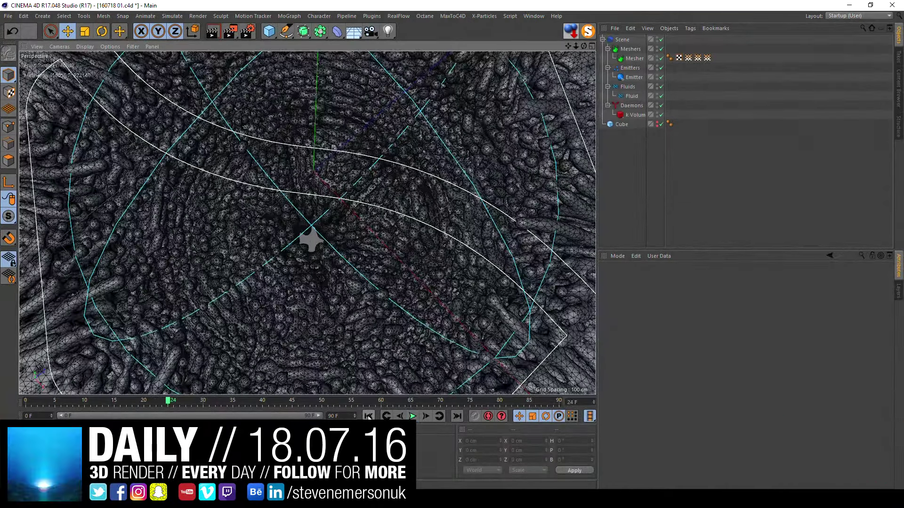
click(368, 416)
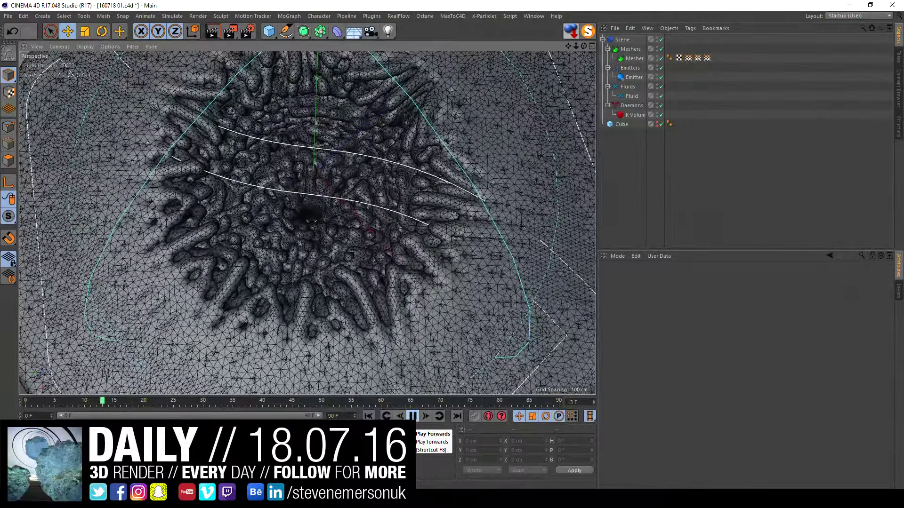
click(412, 417)
Step: Play the simulation to frame 18 and orbit to inspect the fluid obliquely and from above
click(413, 417)
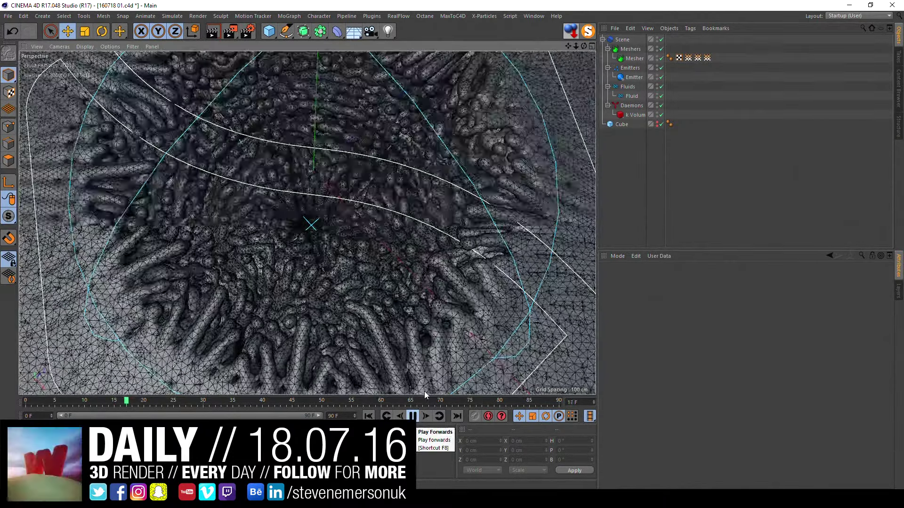
click(413, 416)
scroll(405, 220, down, 5)
mouse_move(404, 220)
alt+mouse_down()
mouse_move(389, 197)
mouse_move(361, 188)
alt+mouse_up()
scroll(349, 206, up, 5)
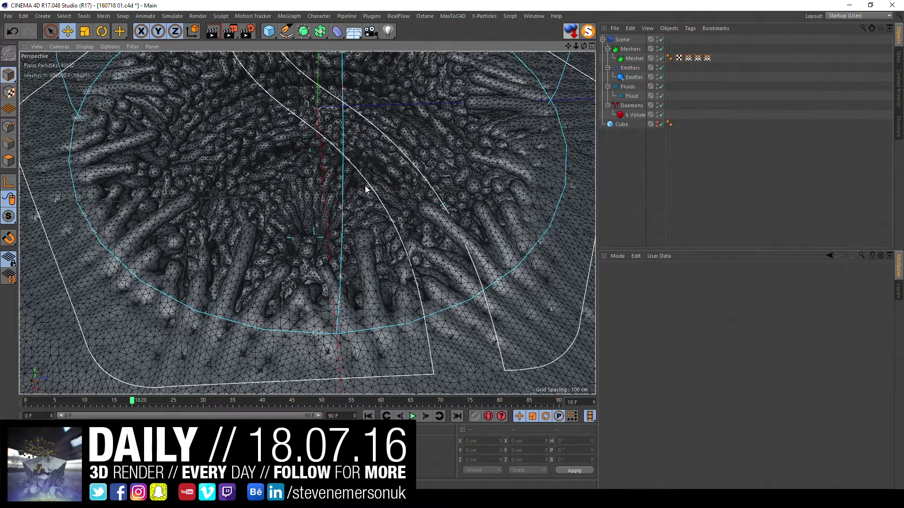
mouse_move(361, 188)
alt+mouse_down()
mouse_move(317, 192)
mouse_move(329, 246)
mouse_move(340, 193)
mouse_move(382, 323)
alt+mouse_up()
scroll(371, 255, up, 3)
scroll(371, 255, down, 3)
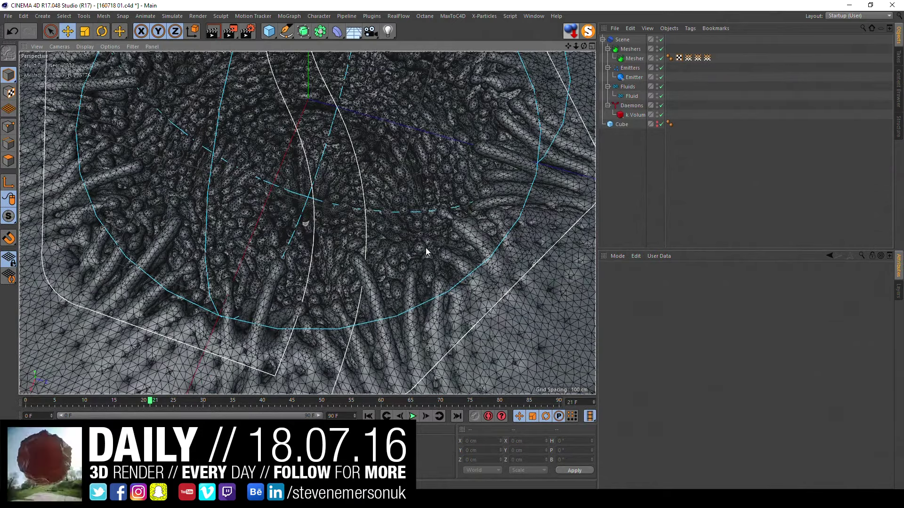
Step: Replay the simulation once more, then stop and rewind to frame 0
alt+drag(416, 248, 359, 238)
click(412, 416)
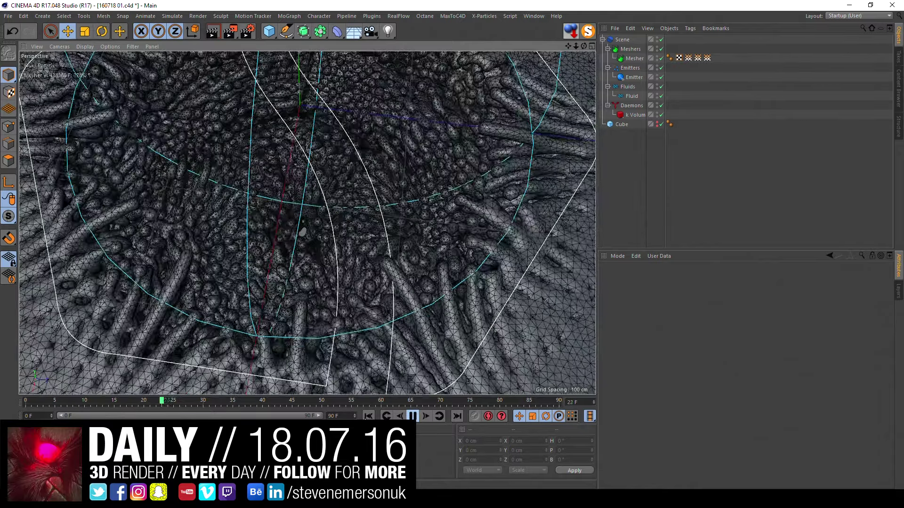
click(412, 416)
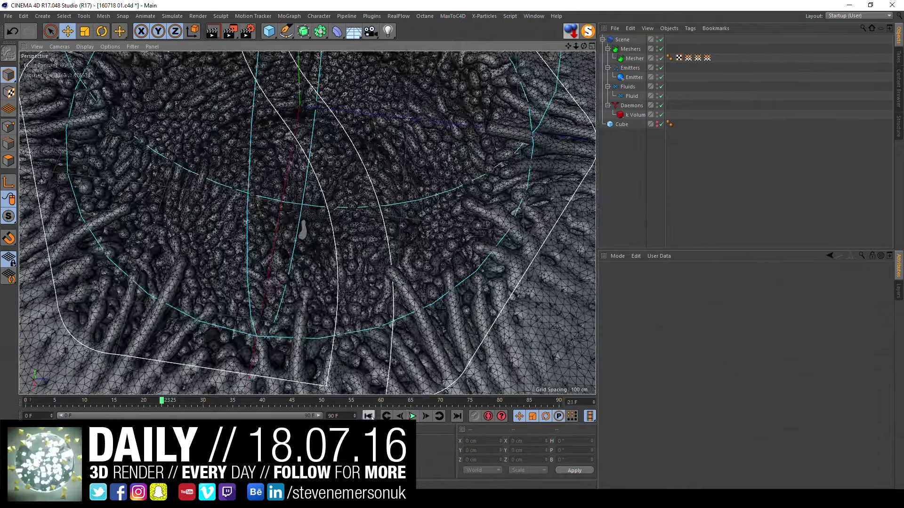
click(369, 416)
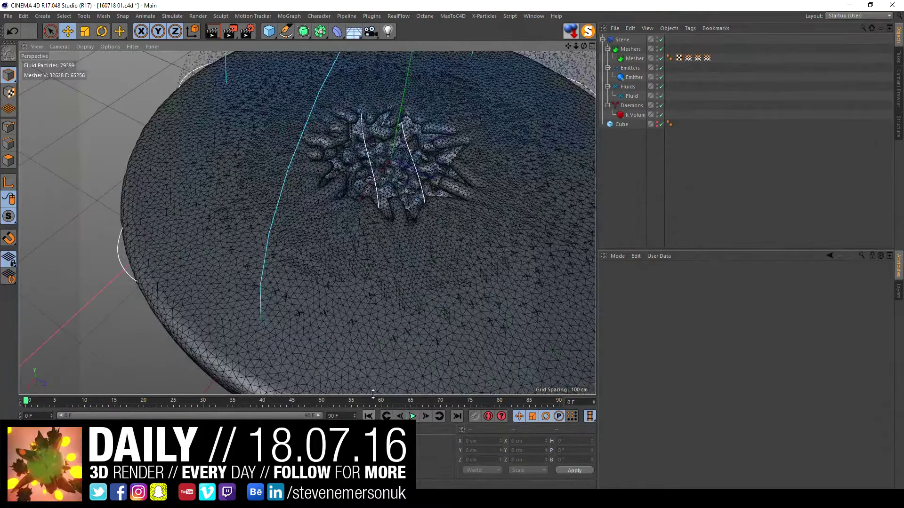
Step: Replay the fluid from frame 0, pausing at frames 15 and 20 while orbiting around the mesh
click(368, 416)
mouse_move(360, 270)
alt+mouse_down()
mouse_move(377, 303)
mouse_move(356, 267)
mouse_move(419, 288)
mouse_move(359, 247)
alt+mouse_up()
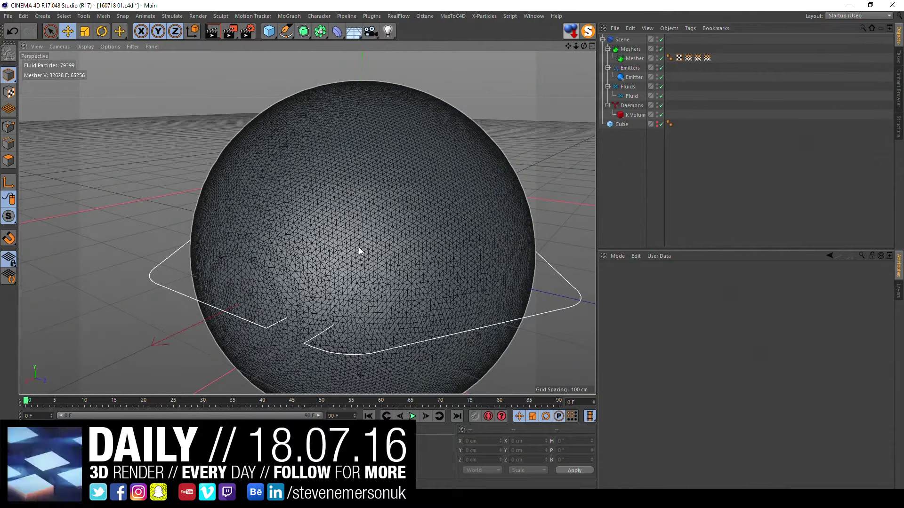
click(414, 416)
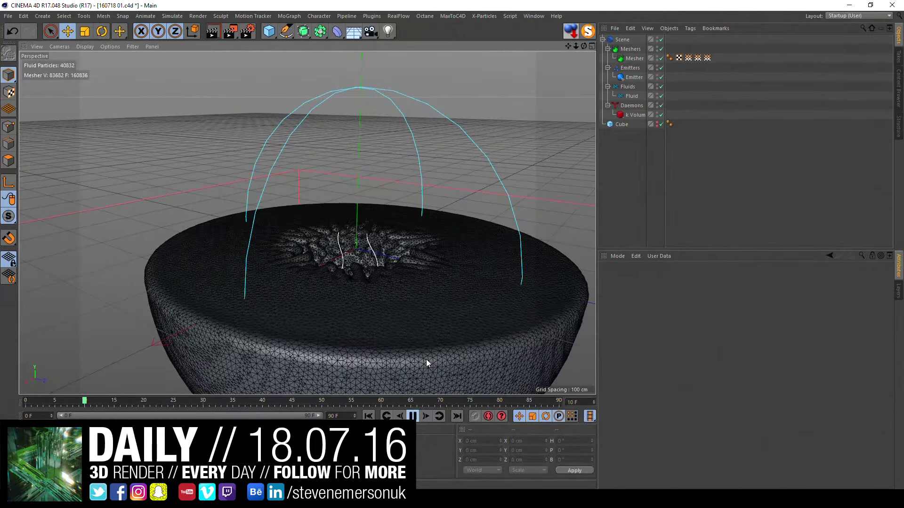
click(415, 416)
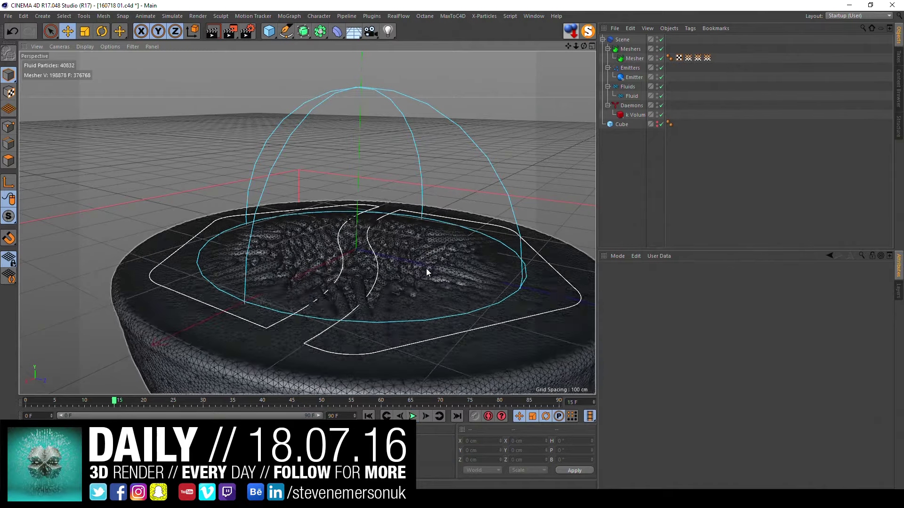
alt+drag(425, 268, 408, 276)
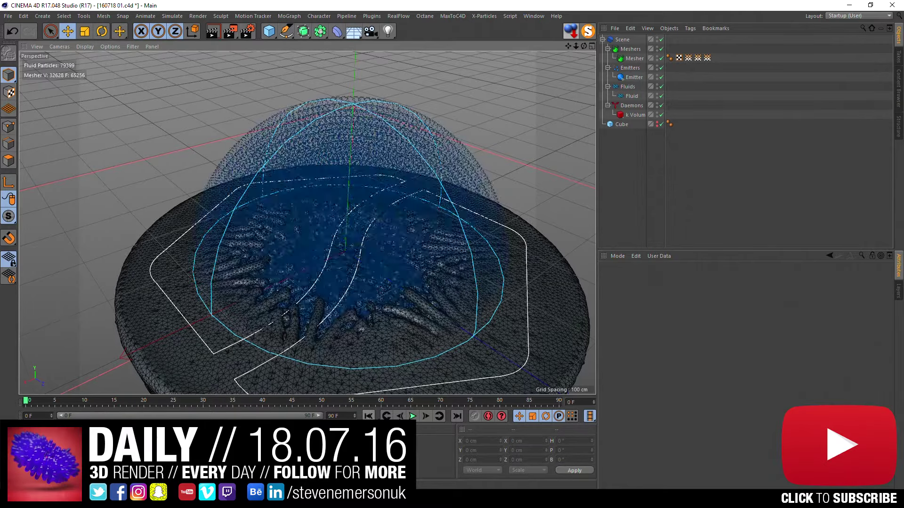
click(412, 416)
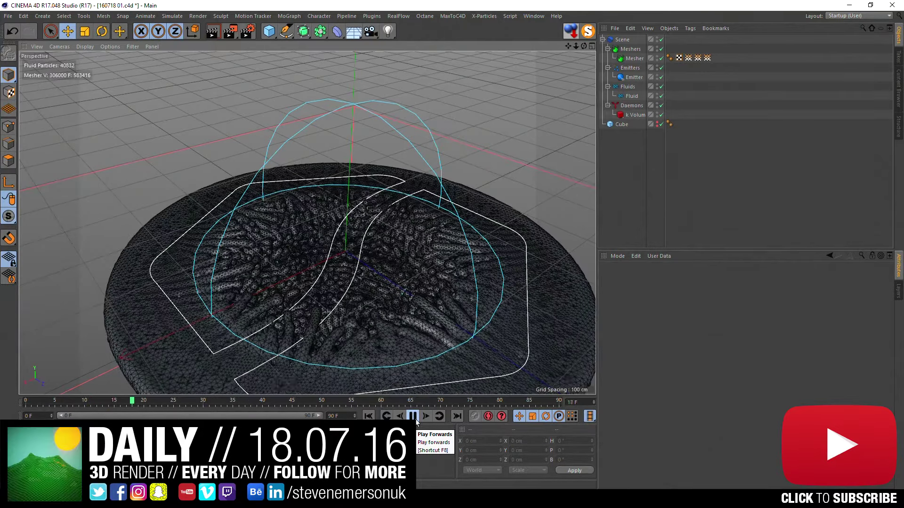
click(414, 418)
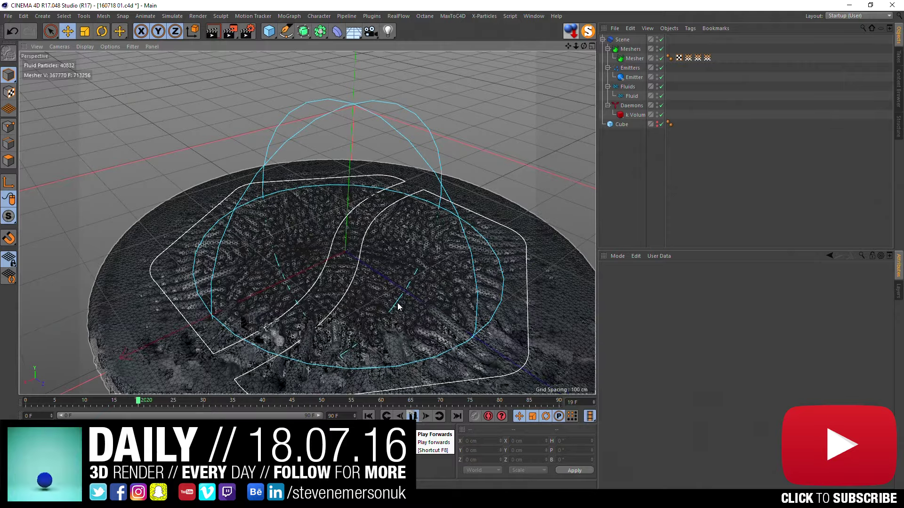
mouse_move(397, 306)
alt+mouse_down()
mouse_move(337, 250)
mouse_move(362, 253)
mouse_move(327, 225)
alt+mouse_up()
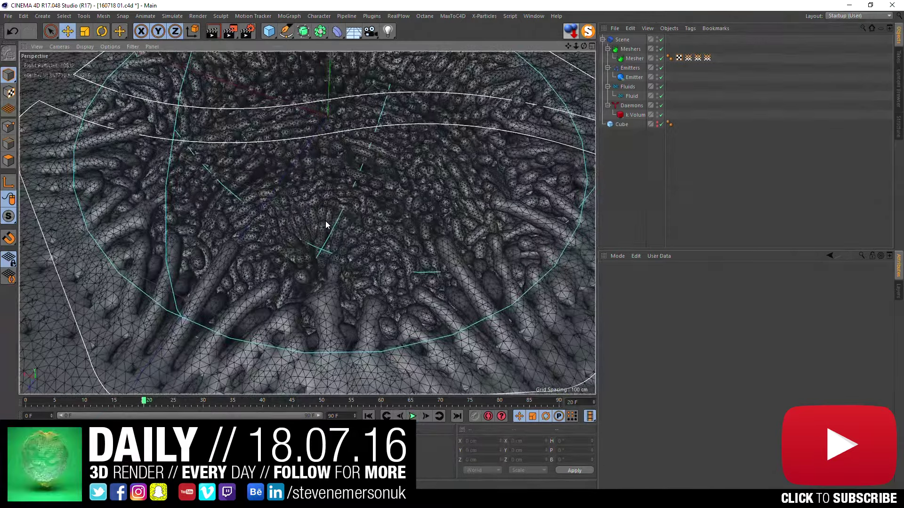
Step: Show the Mesher's Mesh settings and replay the simulation from frame 0
click(633, 61)
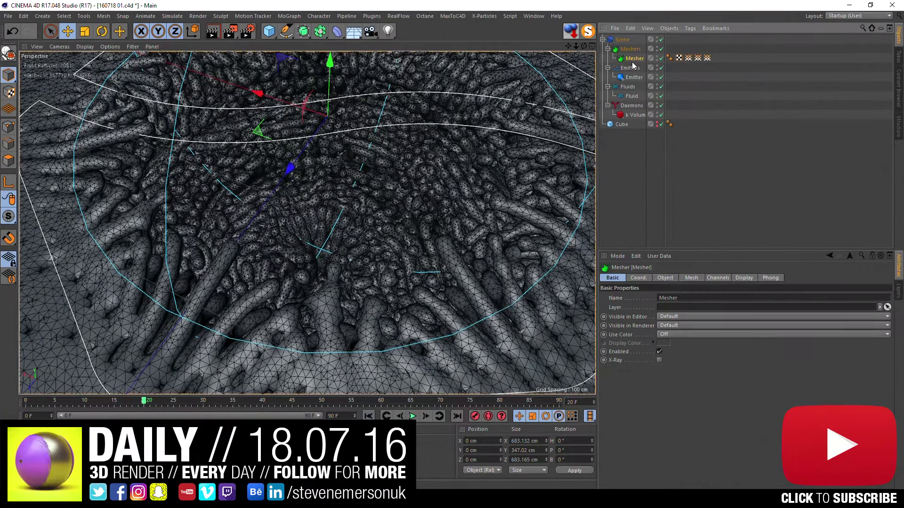
click(665, 278)
click(690, 279)
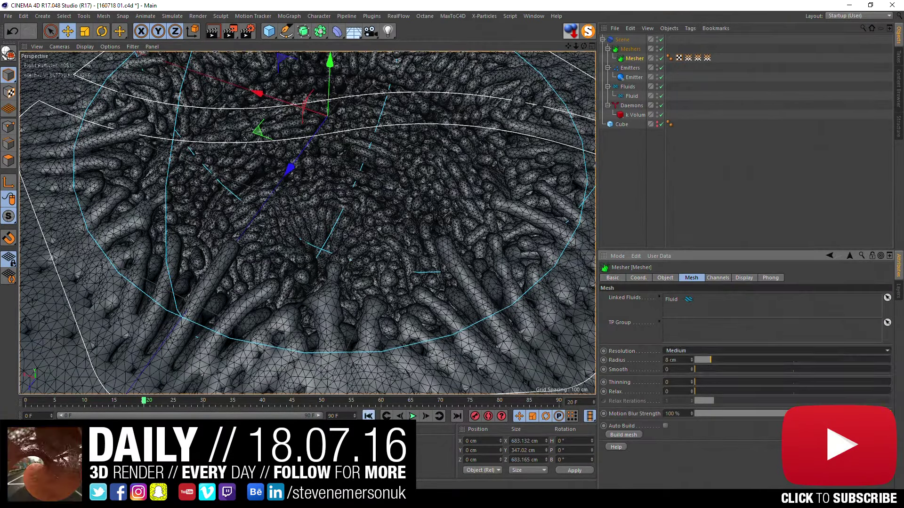
click(368, 416)
click(413, 416)
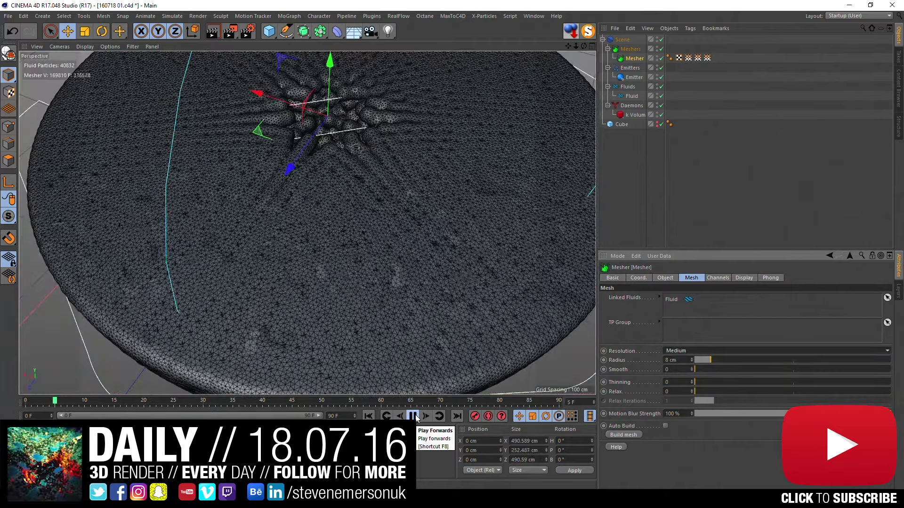
key(F8)
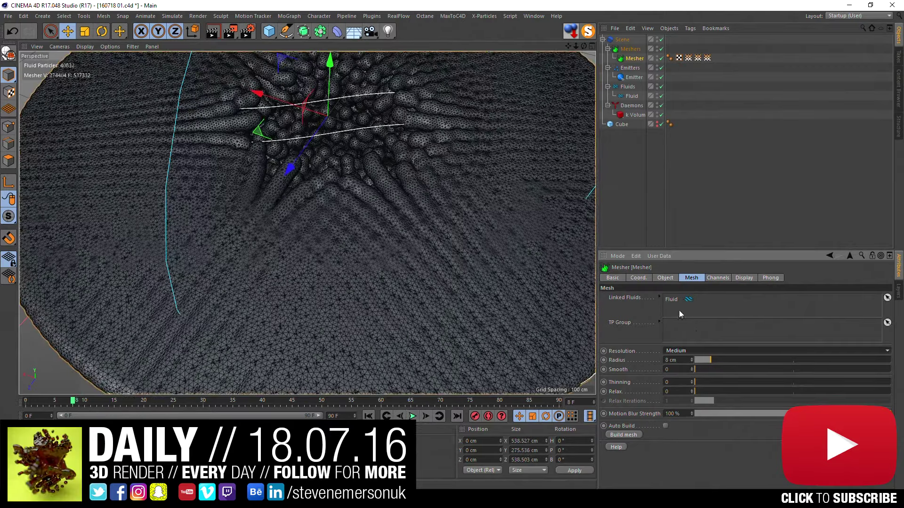
Step: Set the Mesher Resolution to Low-Medium, replay from frame 0, and select the Fluid
click(680, 350)
click(683, 369)
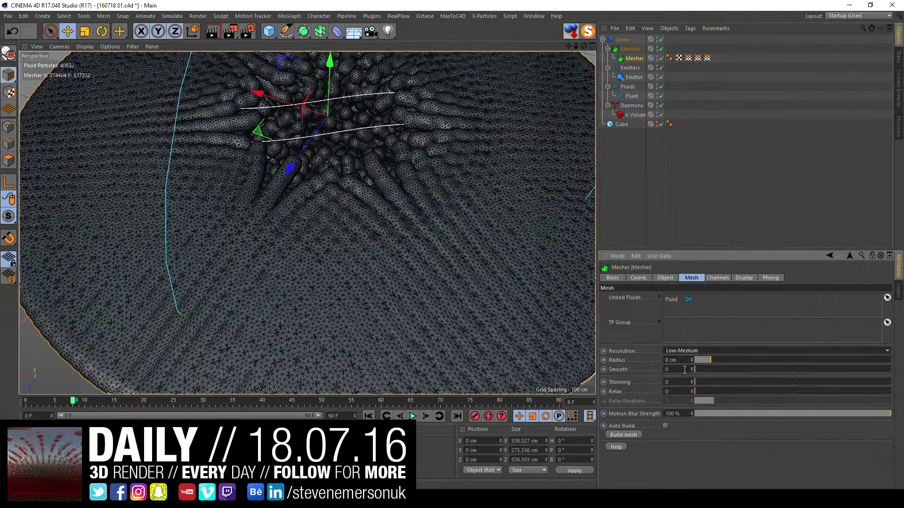
click(368, 416)
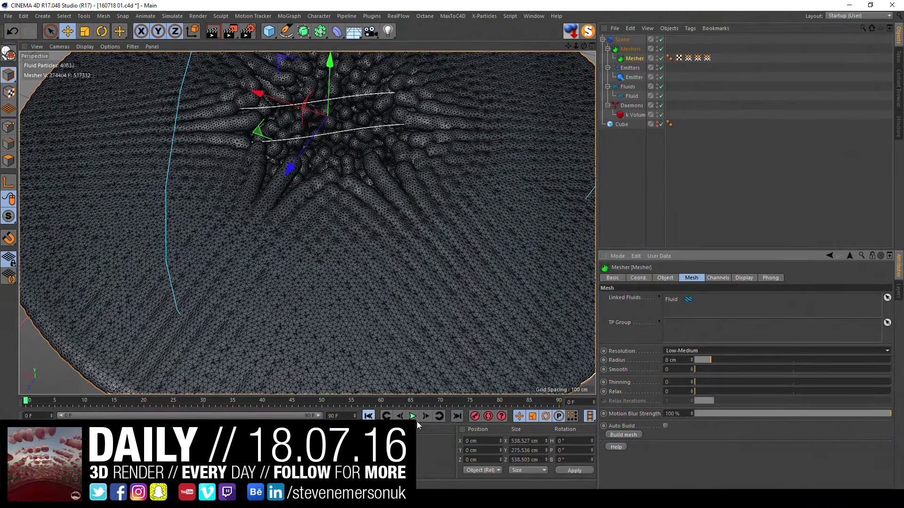
click(416, 421)
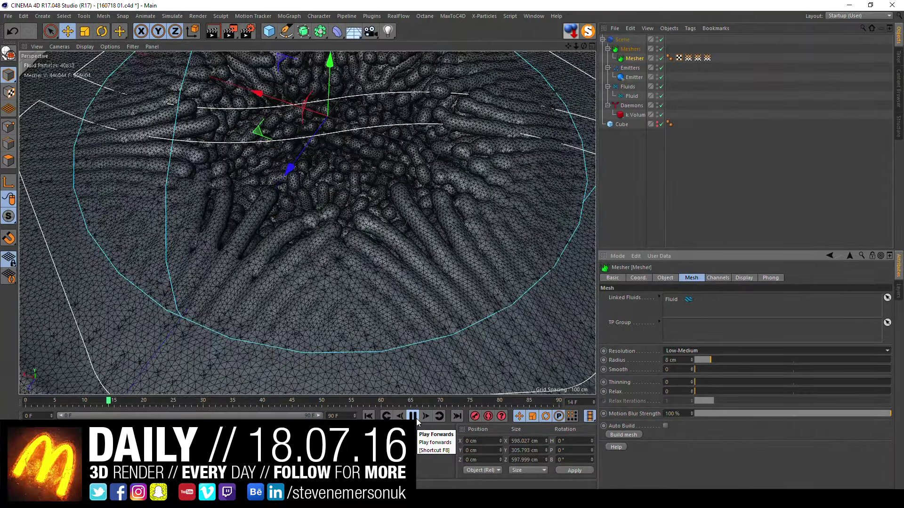
click(368, 416)
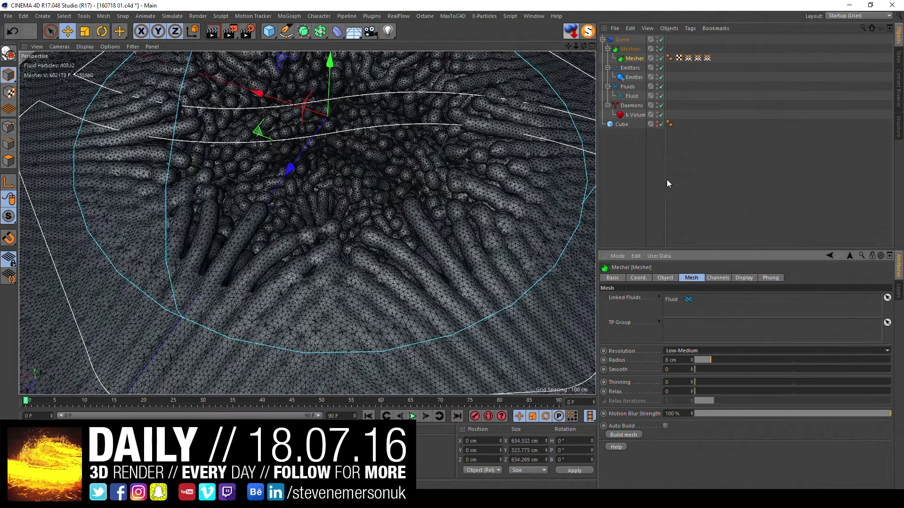
click(631, 96)
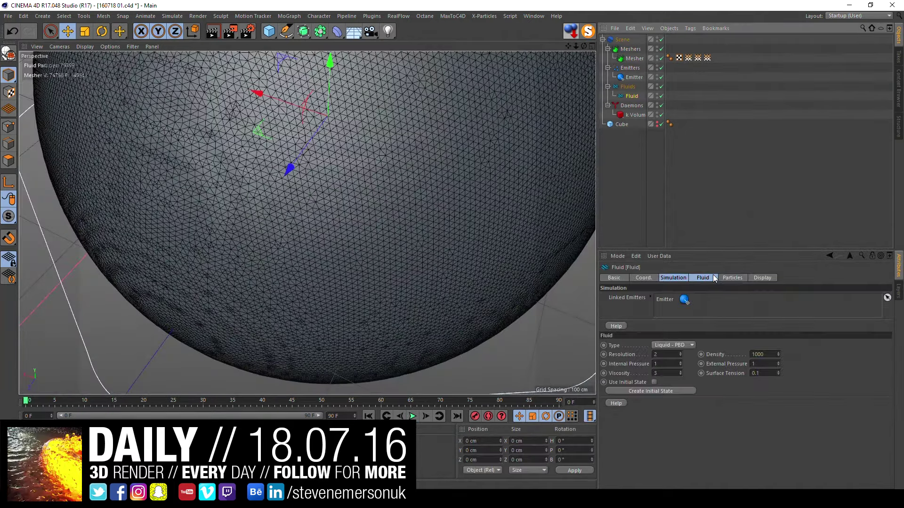
Step: Set the Fluid's Density to 2000 and replay the simulation
click(703, 278)
click(733, 278)
double_click(759, 306)
text(2000)
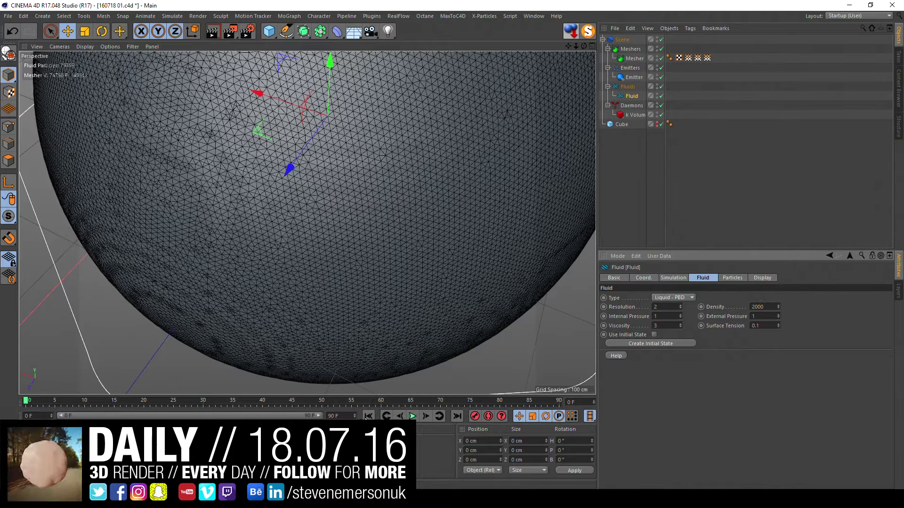
click(412, 416)
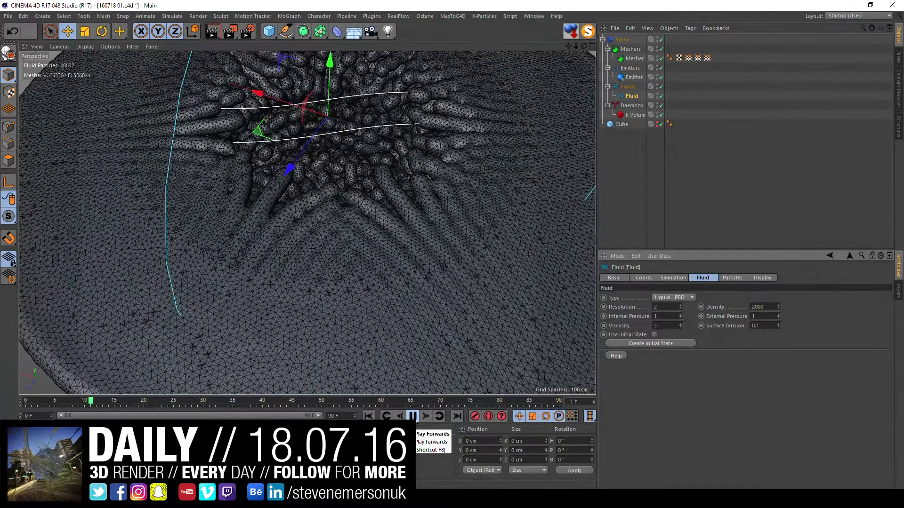
click(413, 416)
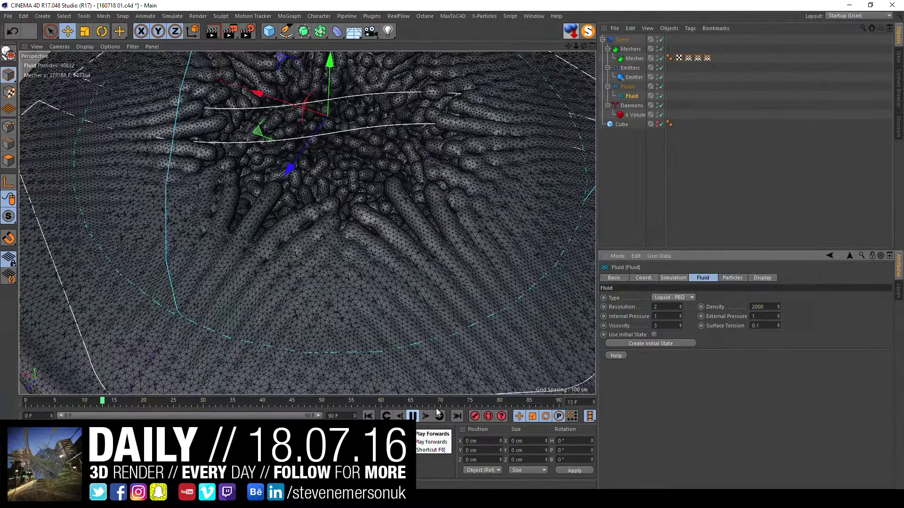
Step: Lower the Fluid's Viscosity to 0.3 and replay the simulation from frame 0
click(656, 326)
text(2)
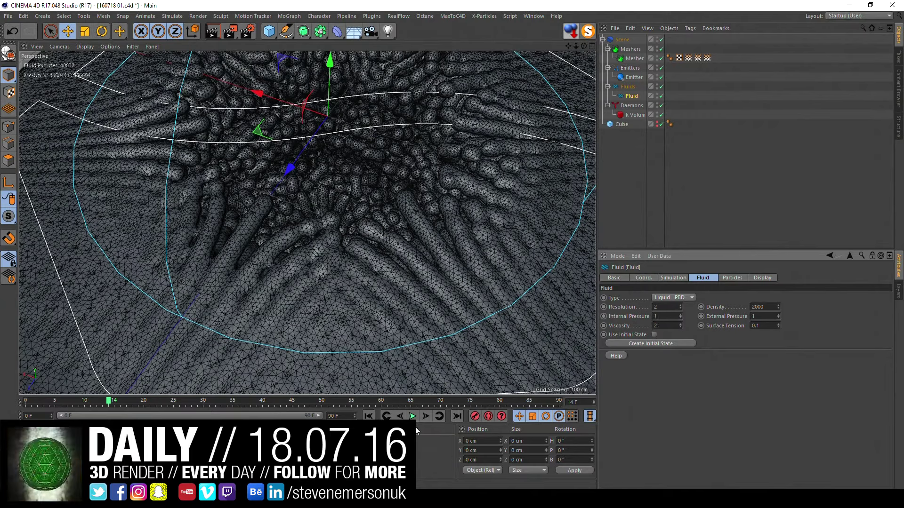
click(369, 416)
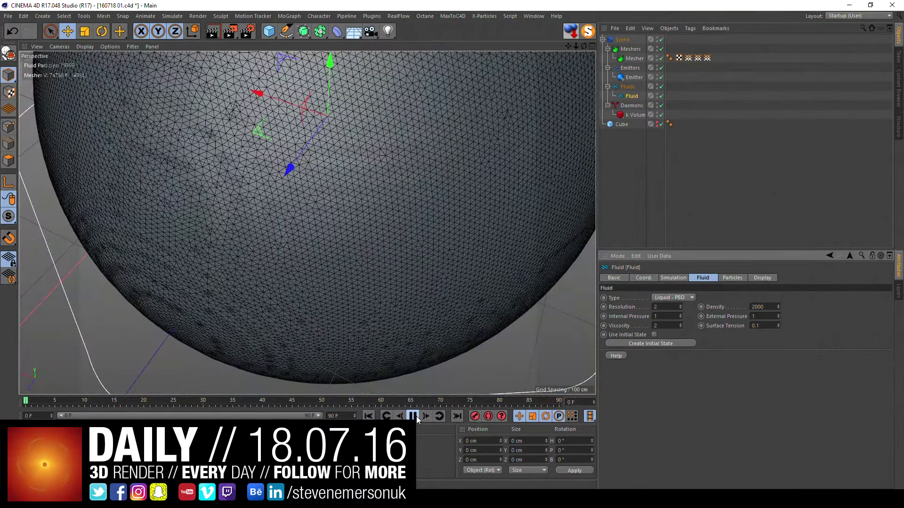
click(416, 419)
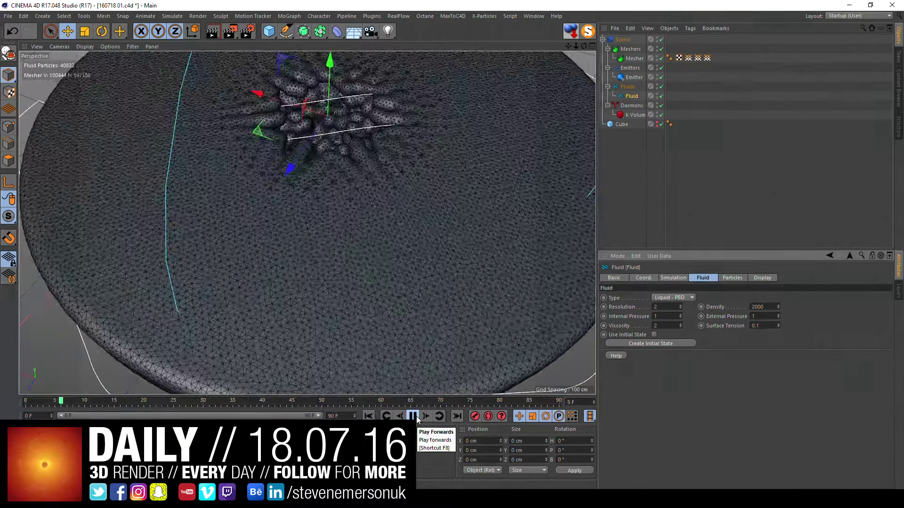
click(417, 418)
click(659, 325)
text(0.3)
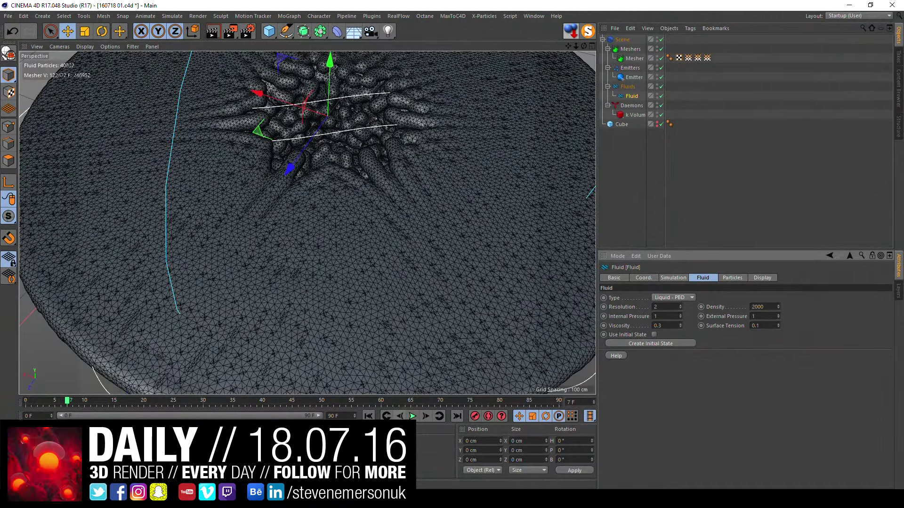
click(413, 417)
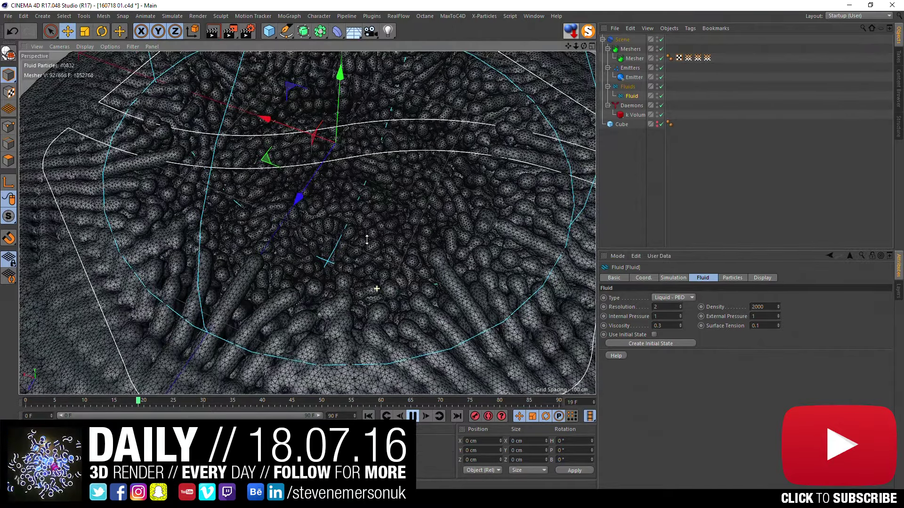
Step: Select the k Volume daemon from a top-down view, rewind to frame 0, and save the scene
mouse_move(390, 238)
alt+mouse_down()
mouse_move(243, 316)
mouse_move(313, 250)
mouse_move(278, 310)
mouse_move(262, 279)
alt+mouse_up()
scroll(312, 250, up, 2)
scroll(318, 247, up, 4)
scroll(322, 238, up, 3)
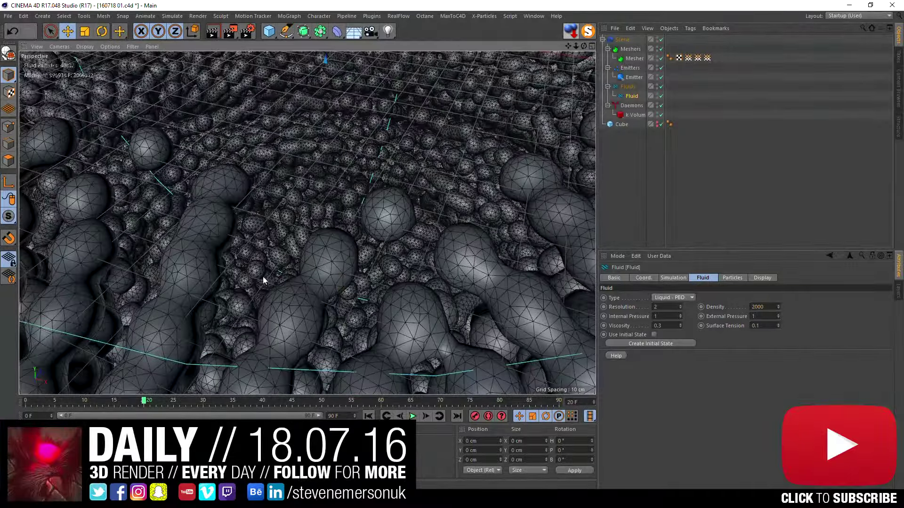
click(626, 115)
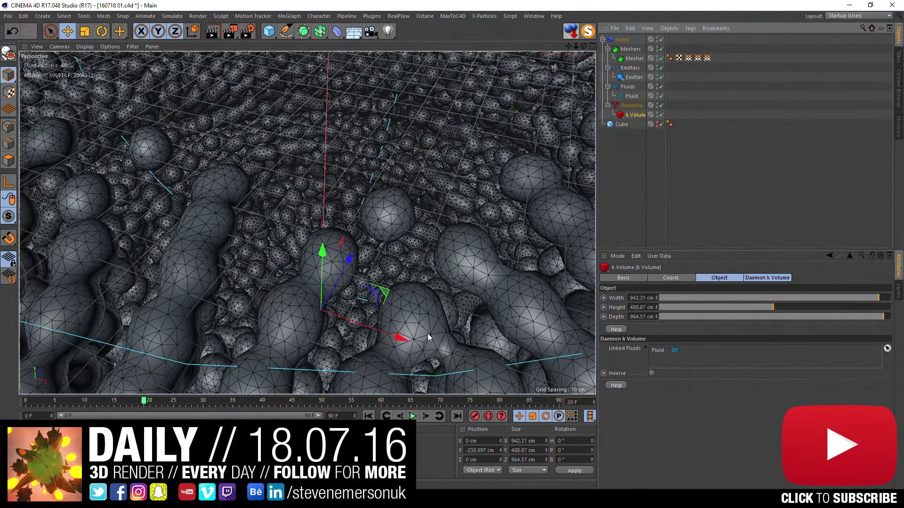
key(shift+f)
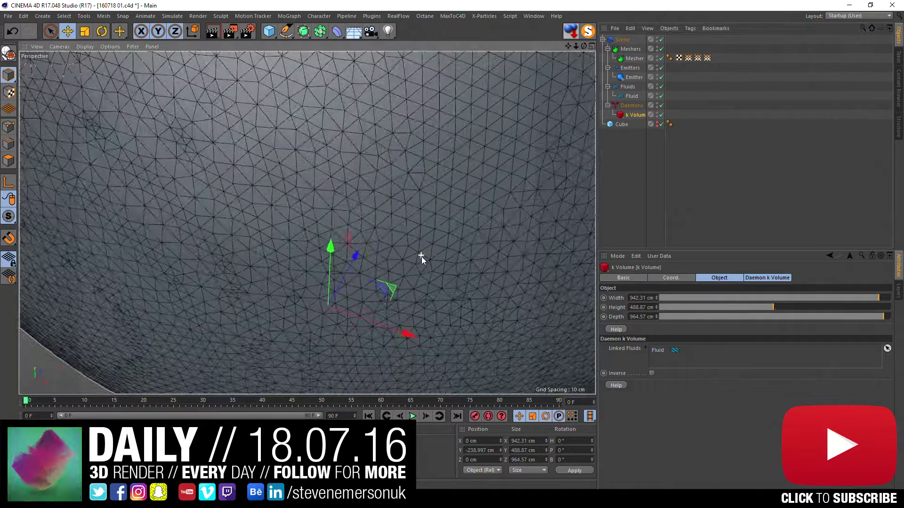
key(ctrl+s)
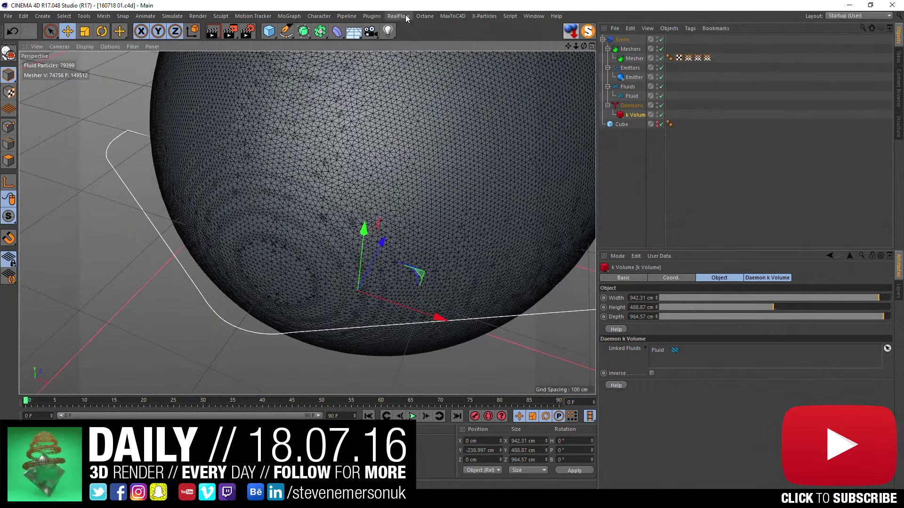
click(406, 17)
mouse_move(346, 15)
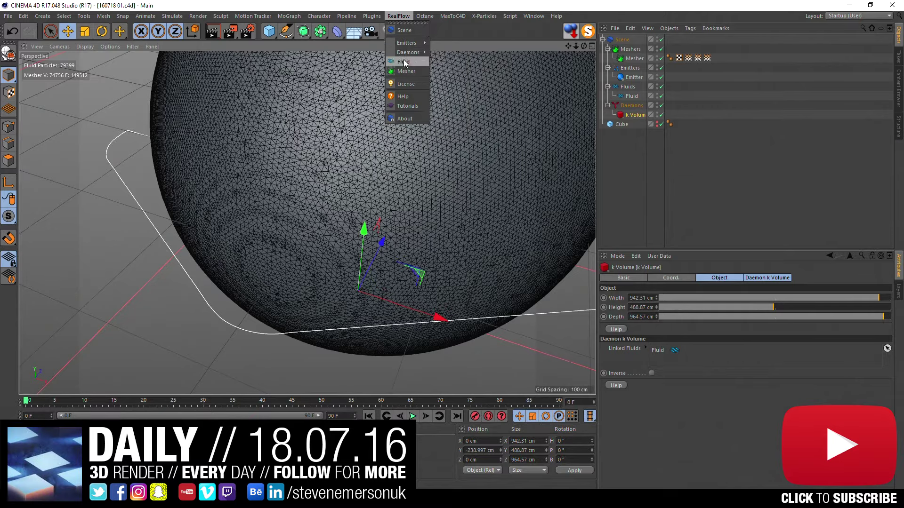
Step: Add a Sphere with radius 224 cm, Icosahedron type and 96 segments
click(275, 37)
click(471, 64)
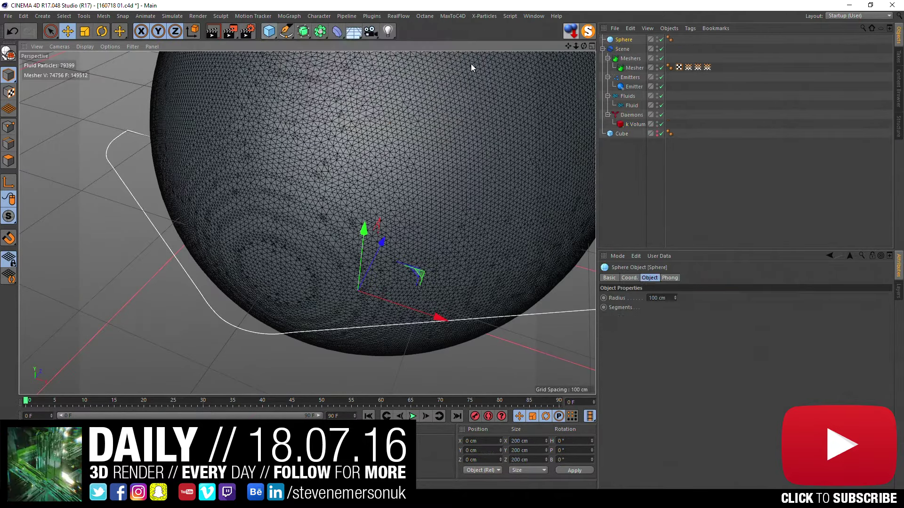
drag(675, 298, 675, 264)
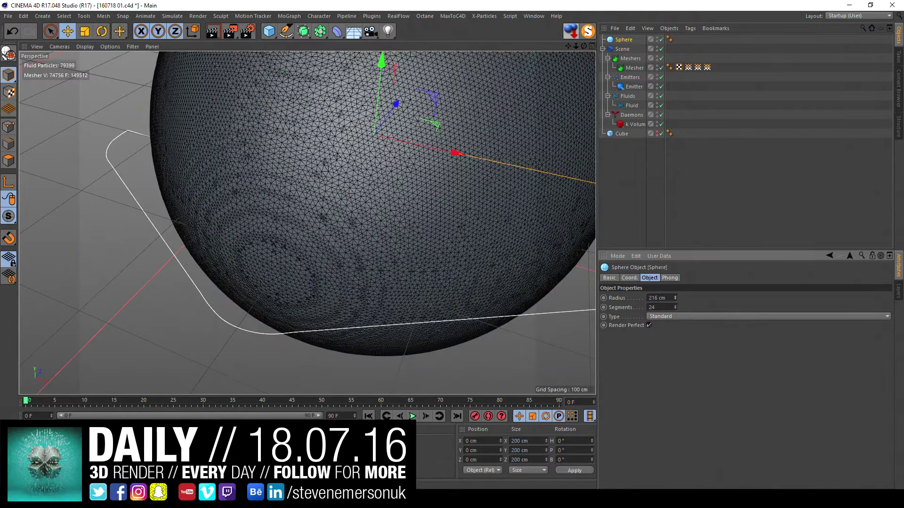
drag(675, 298, 675, 295)
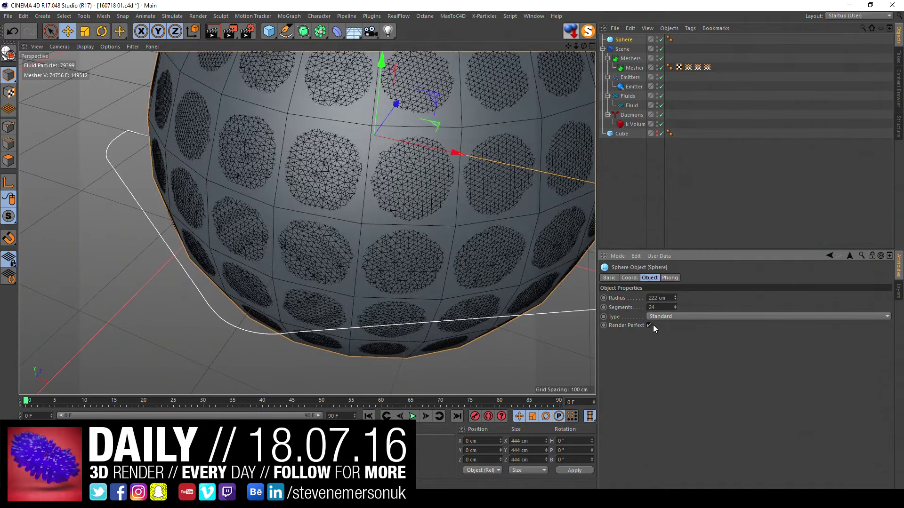
drag(674, 296, 675, 295)
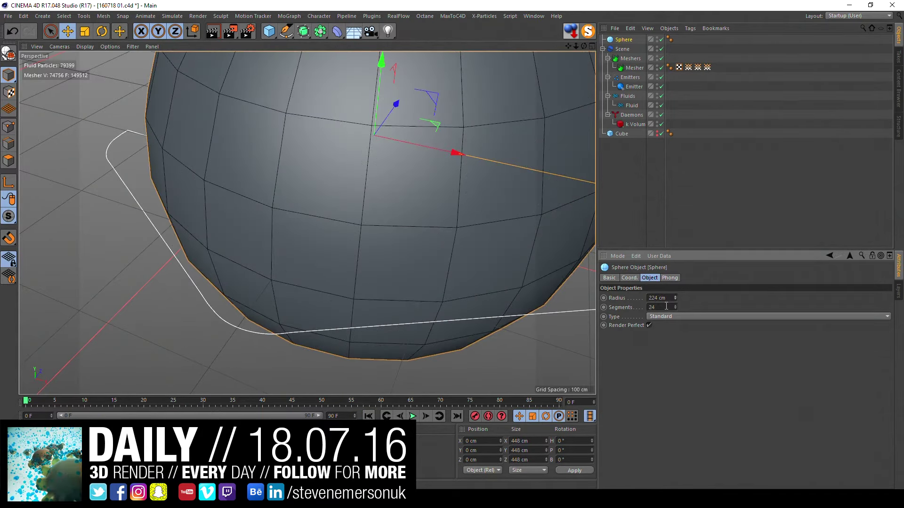
click(668, 316)
click(666, 364)
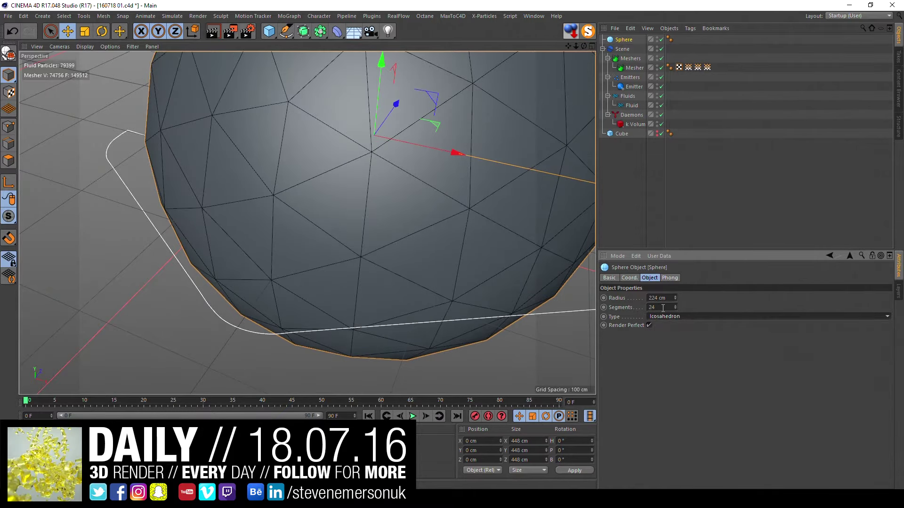
double_click(659, 307)
text(96)
key(Return)
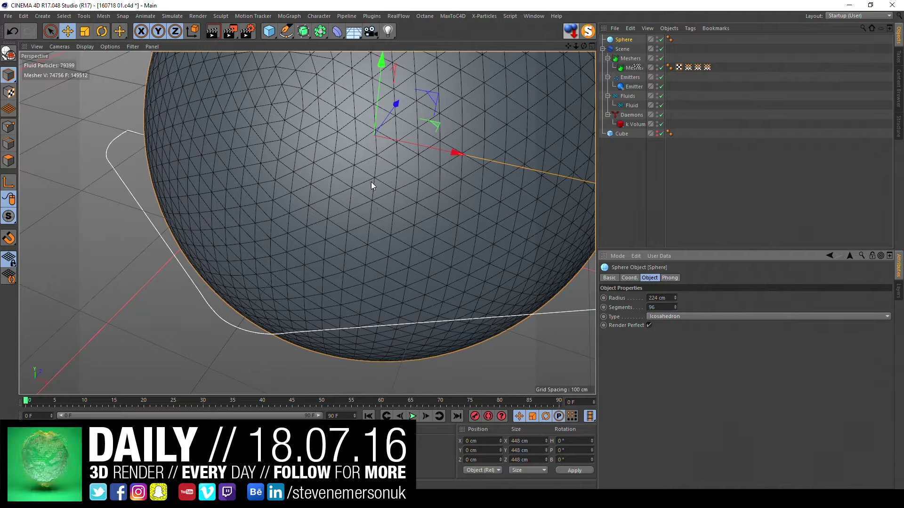
Step: Add a RealFlow Collider tag to the sphere, hide it in the editor, and play the simulation
right_click(623, 40)
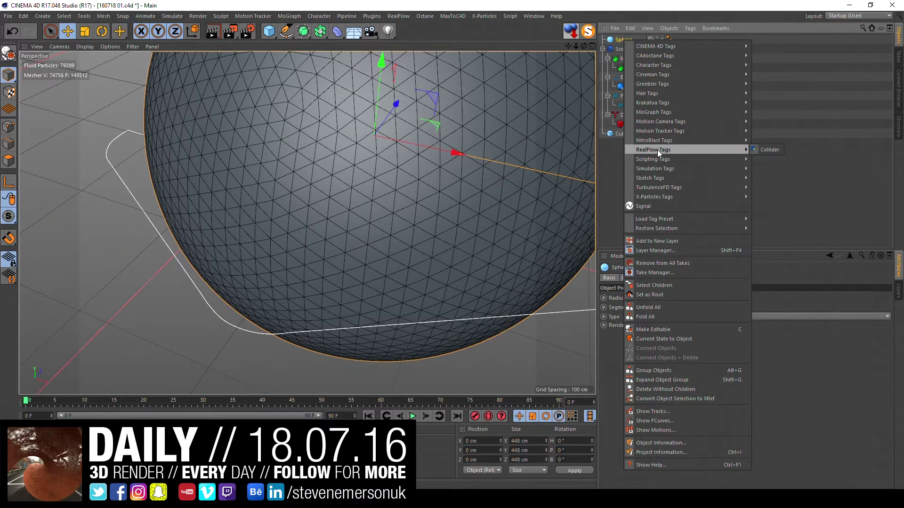
click(764, 148)
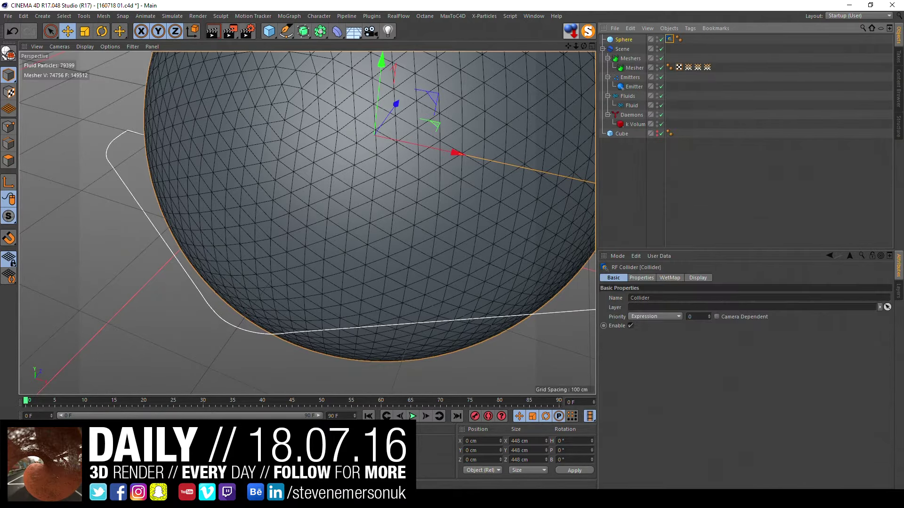
click(658, 39)
click(412, 416)
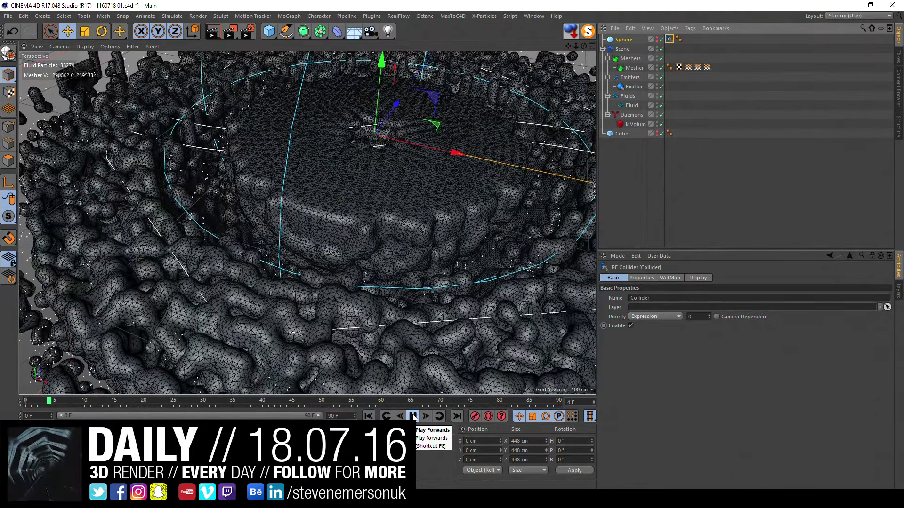
Step: Stop playback, make the sphere visible again, and Ctrl-drag it to create Sphere.1
click(413, 416)
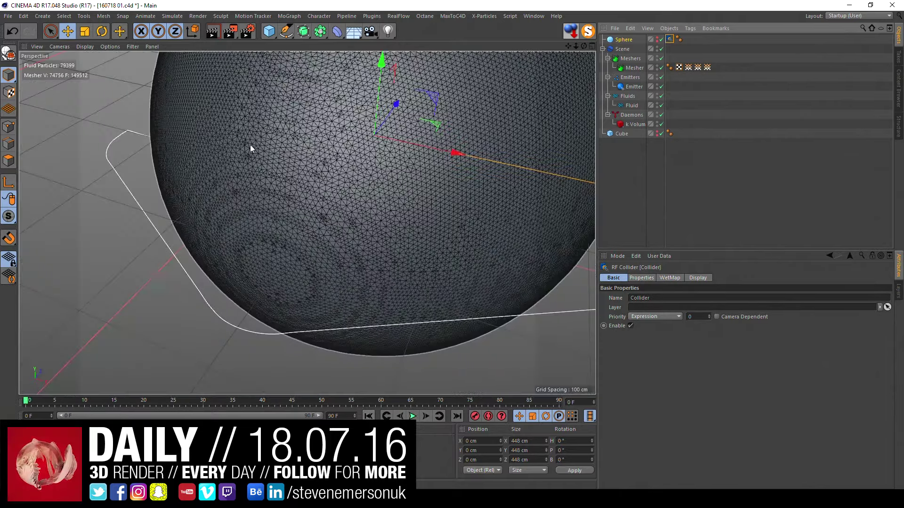
click(638, 41)
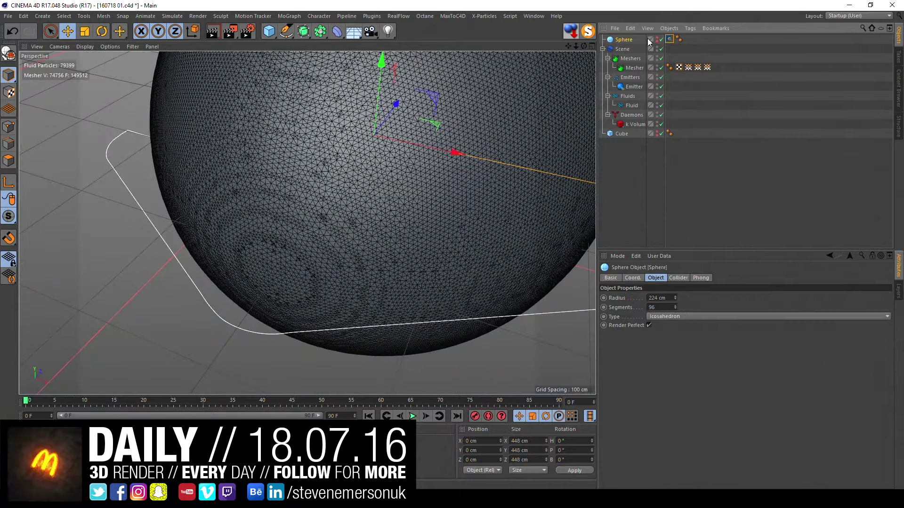
click(657, 41)
scroll(468, 182, down, 3)
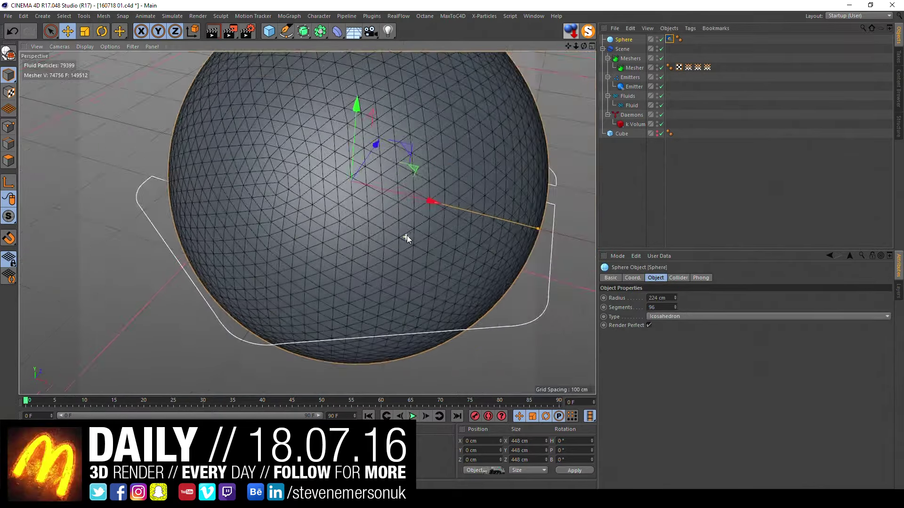
scroll(407, 235, down, 2)
alt+drag(422, 242, 419, 240)
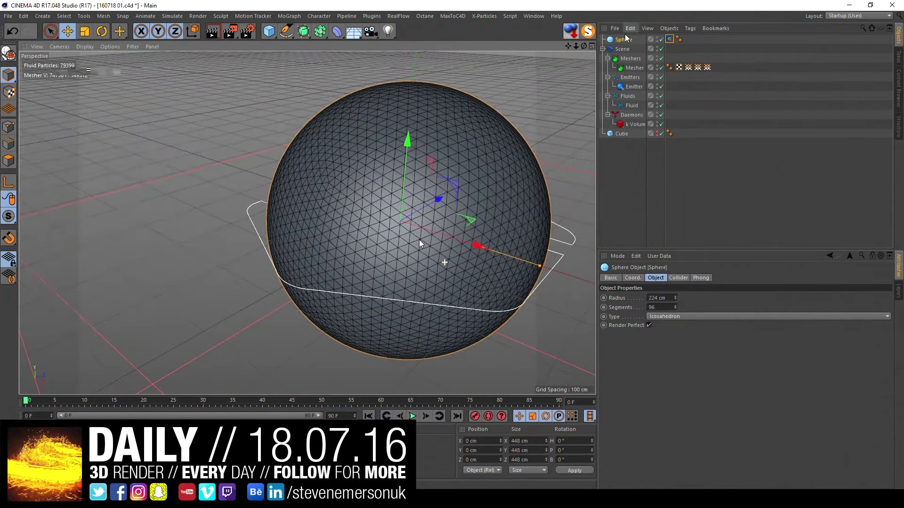
ctrl+drag(621, 44, 634, 49)
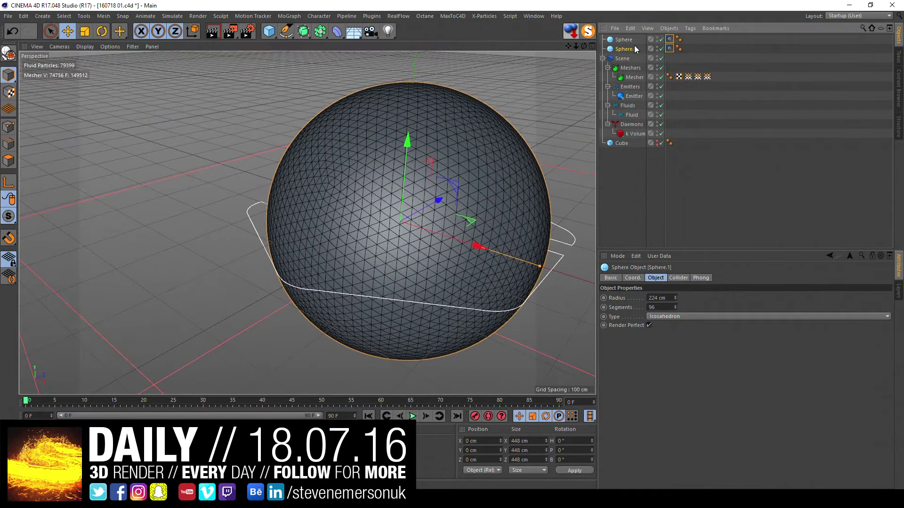
Step: Delete the original Sphere's collider tag and make Sphere.1 an editable polygon object
click(670, 40)
key(Delete)
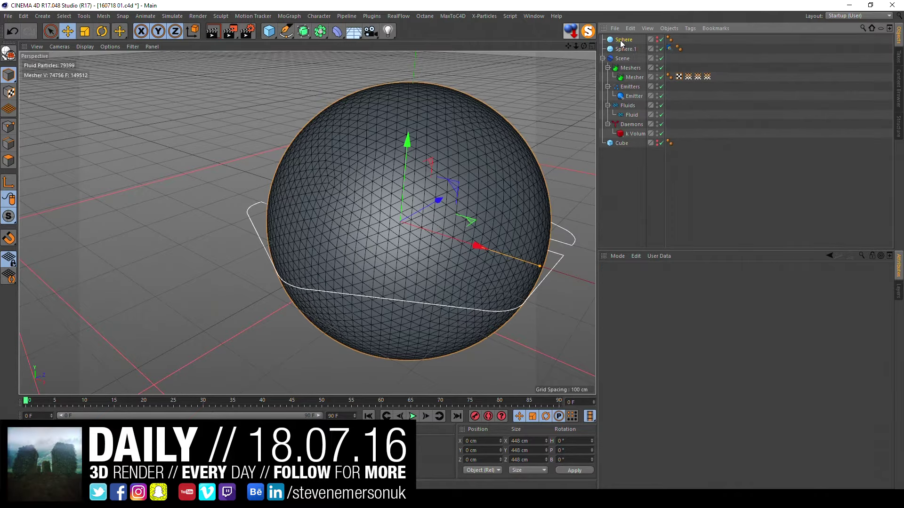
click(633, 48)
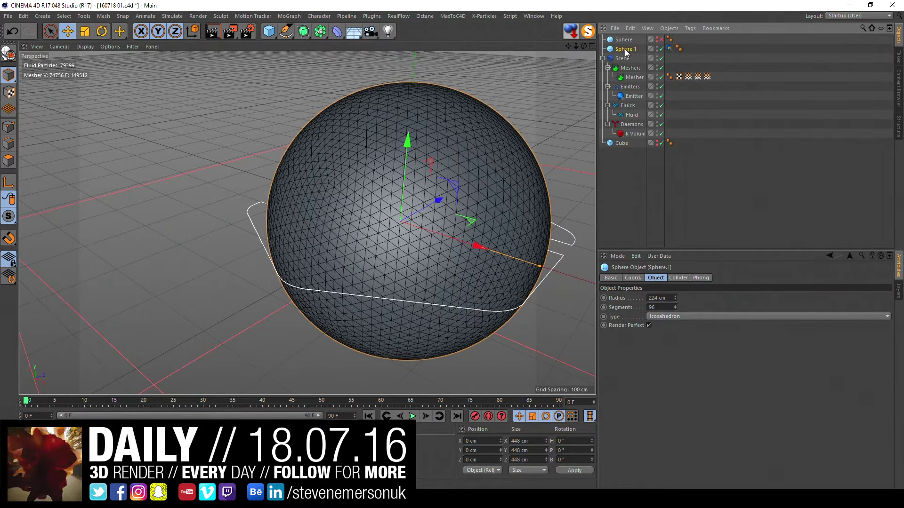
key(c)
key(ctrl+a)
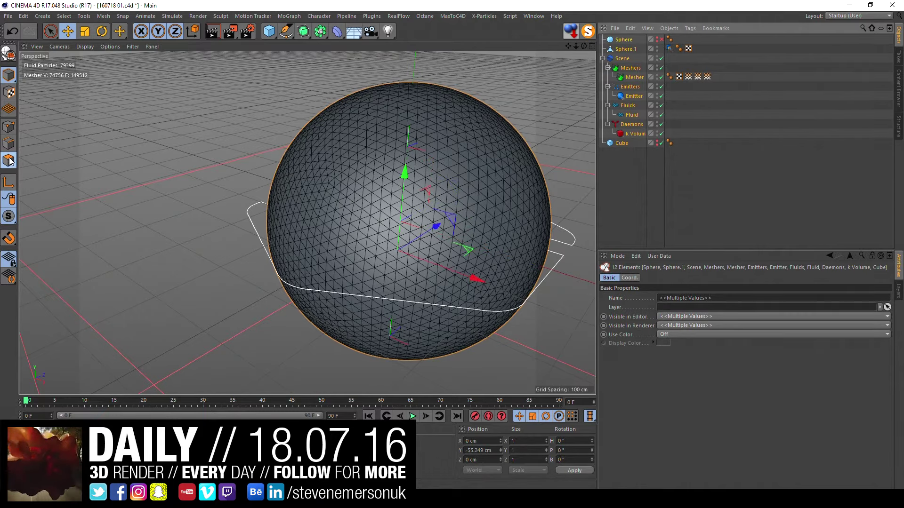
click(9, 160)
right_click(393, 210)
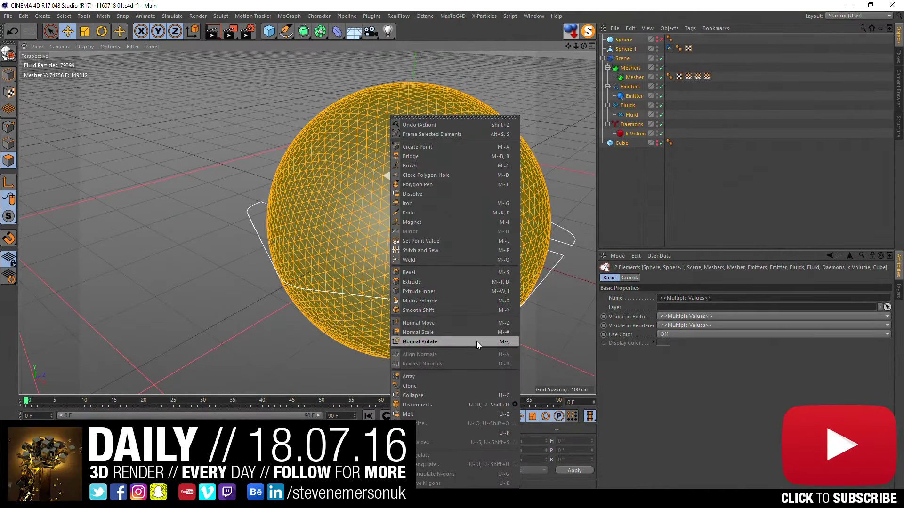
click(688, 168)
Step: Browse the context menus of Sphere and Sphere.1, ending with Sphere.1 selected
click(630, 30)
click(621, 40)
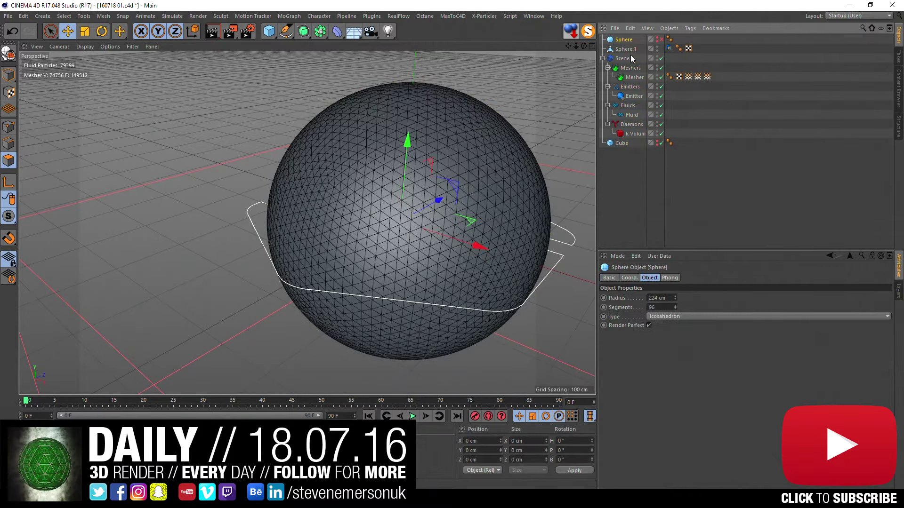
right_click(601, 55)
key(Escape)
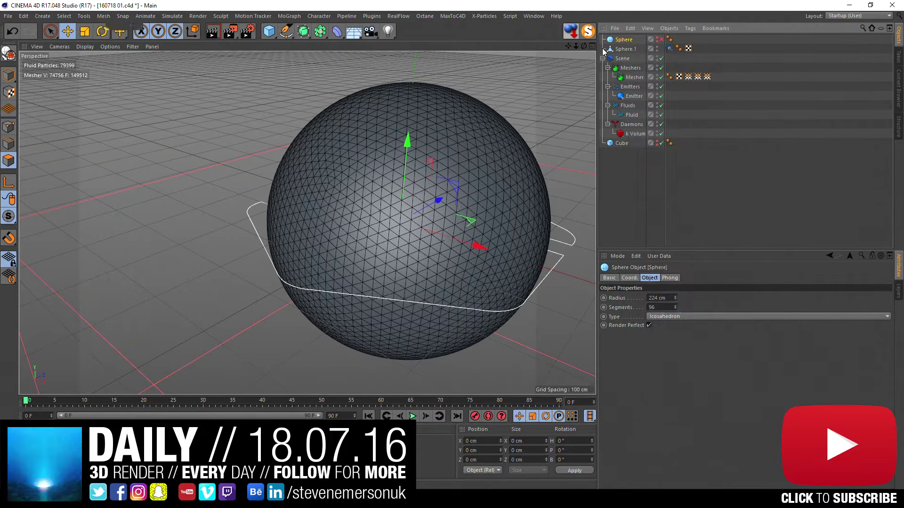
right_click(621, 42)
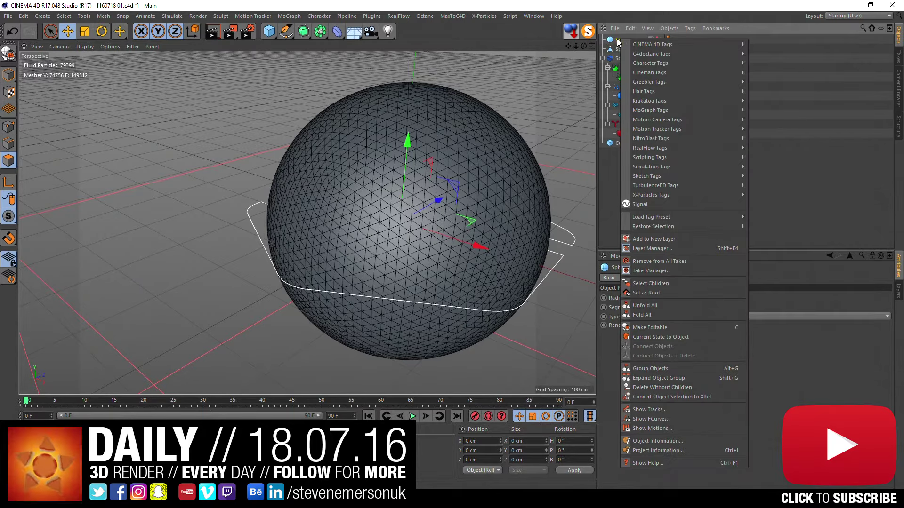
click(618, 42)
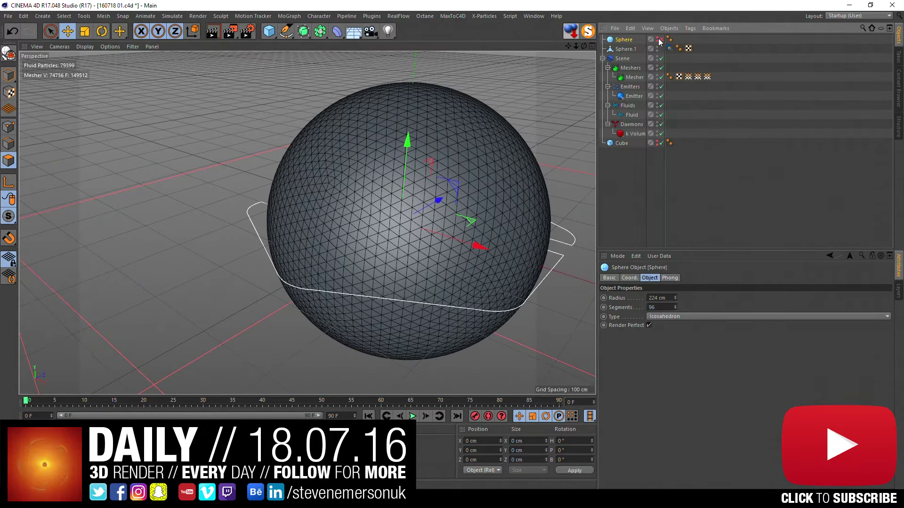
click(622, 49)
right_click(622, 49)
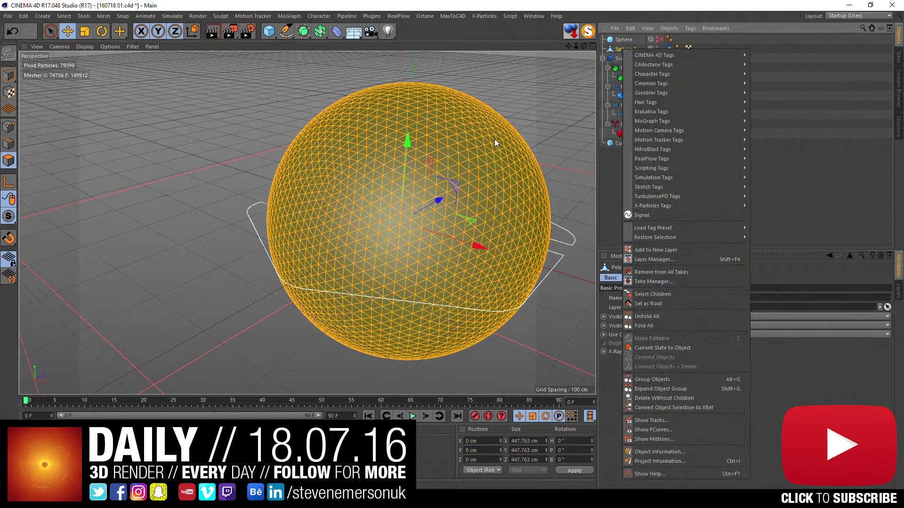
click(423, 196)
Step: Reverse Sphere.1's normals, hide it in the editor, and replay the simulation
right_click(422, 196)
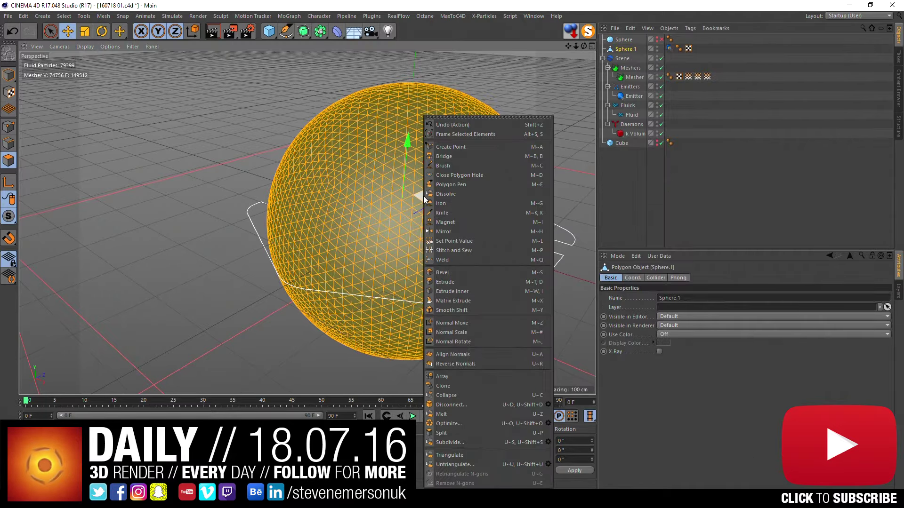
click(457, 364)
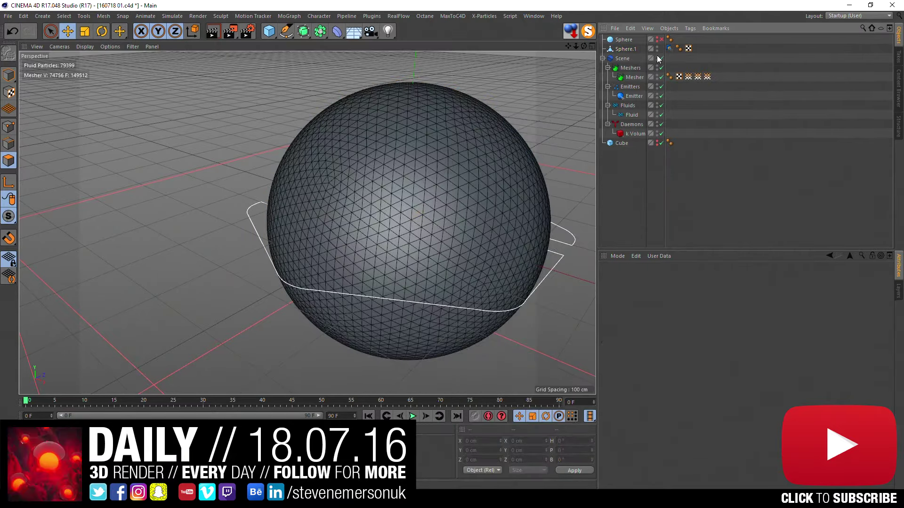
click(669, 48)
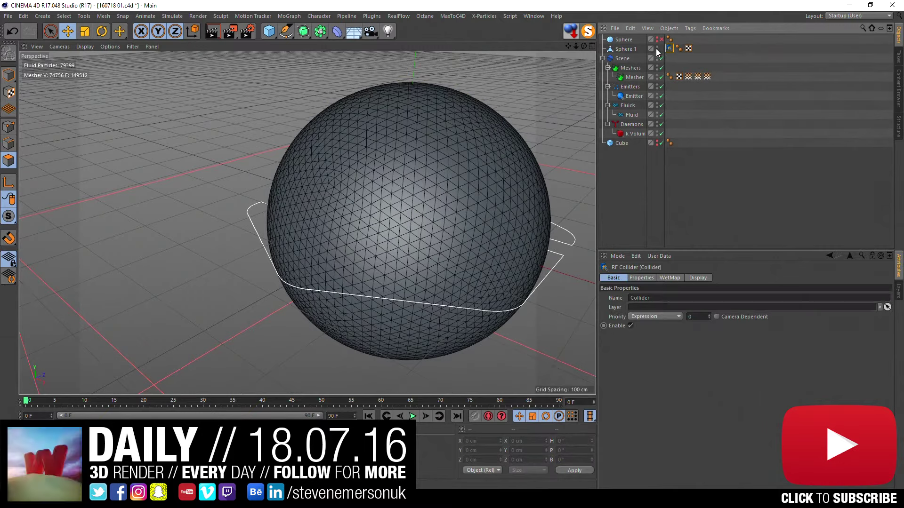
click(656, 48)
click(413, 416)
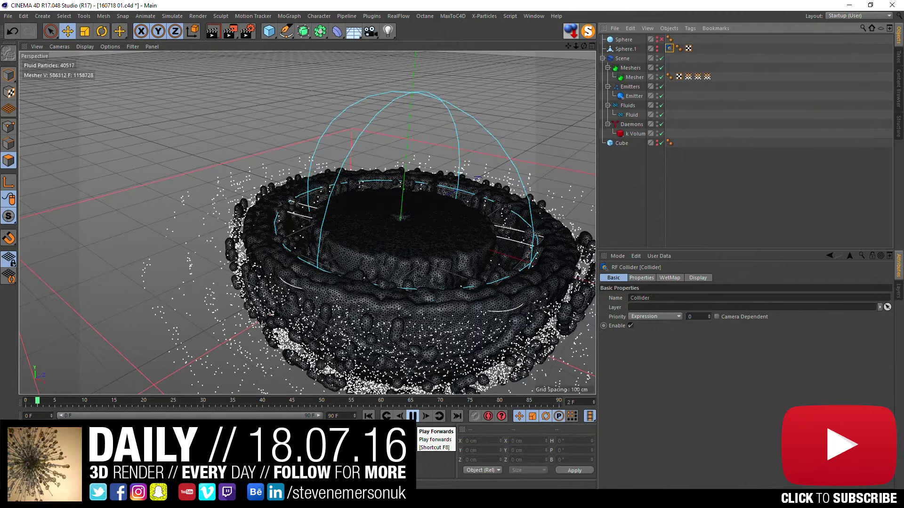
Step: Rewind to frame 0 and scale Sphere.1 to 1.1 on every axis
click(413, 416)
key(shift+f)
click(625, 49)
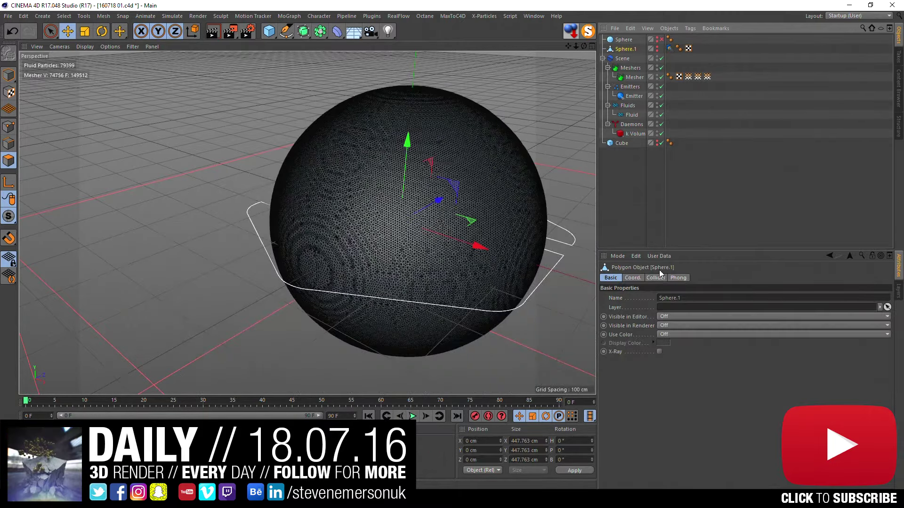
click(641, 277)
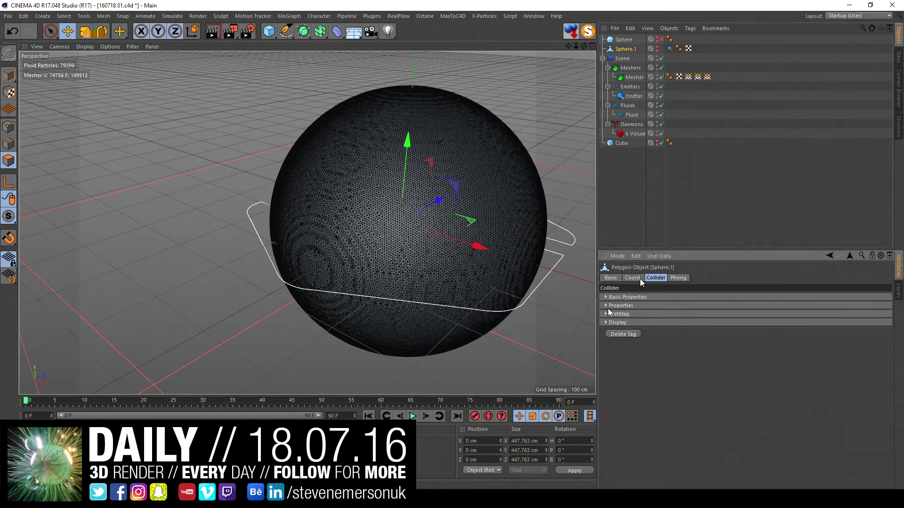
text(1.1)
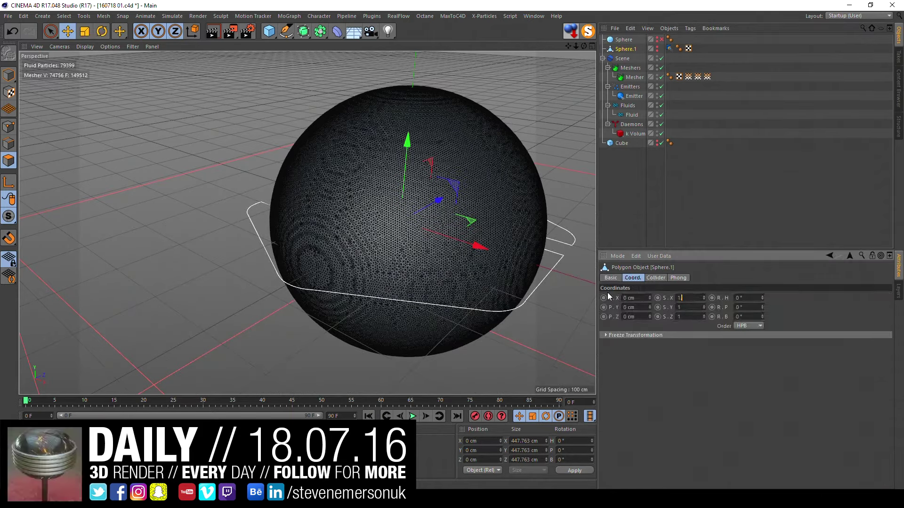
key(Tab)
text(1.1)
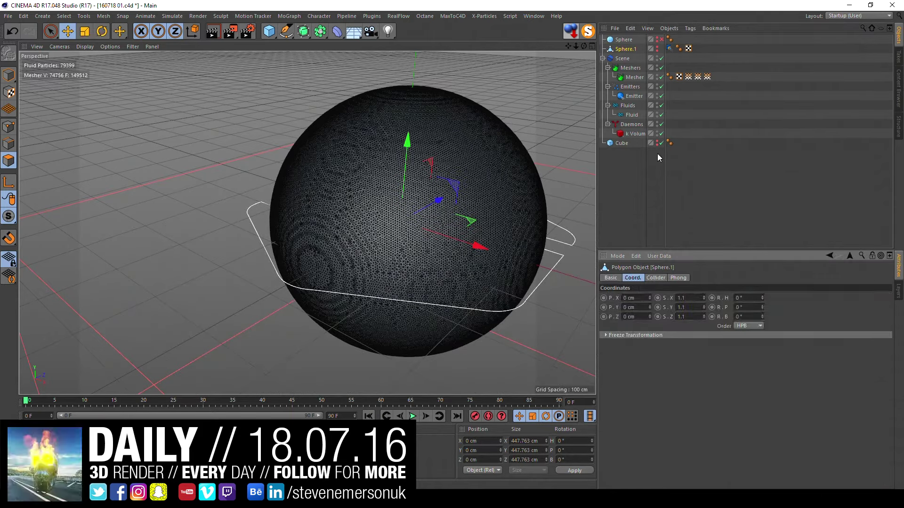
Step: Unhide Sphere.1, switch the viewport display to Wireframe, and play the simulation
click(658, 47)
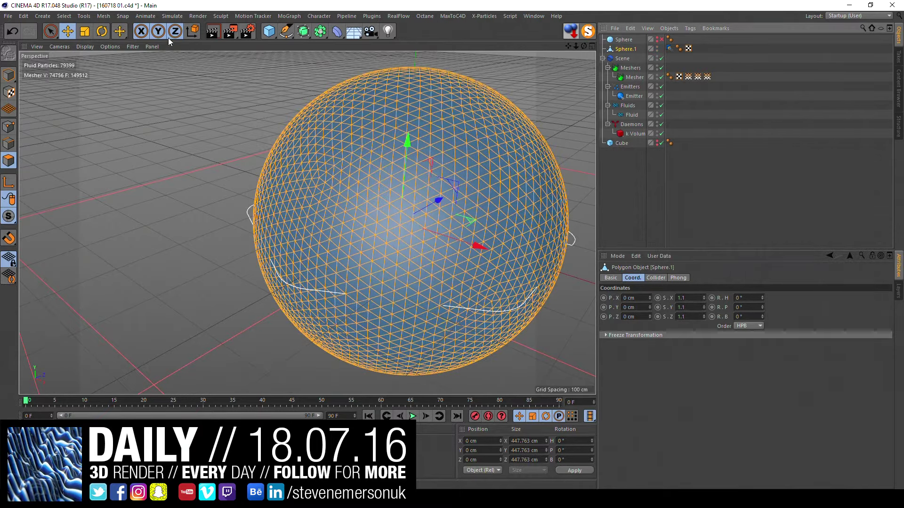
click(83, 46)
click(101, 126)
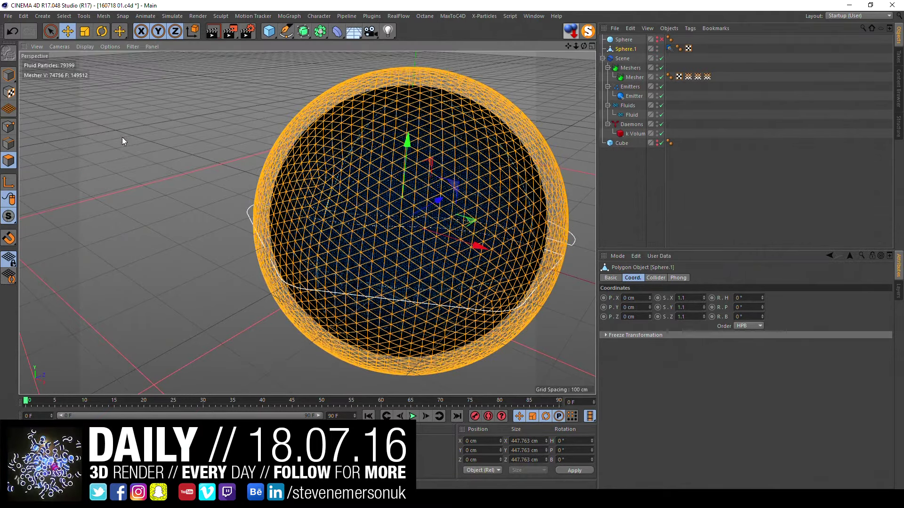
click(412, 416)
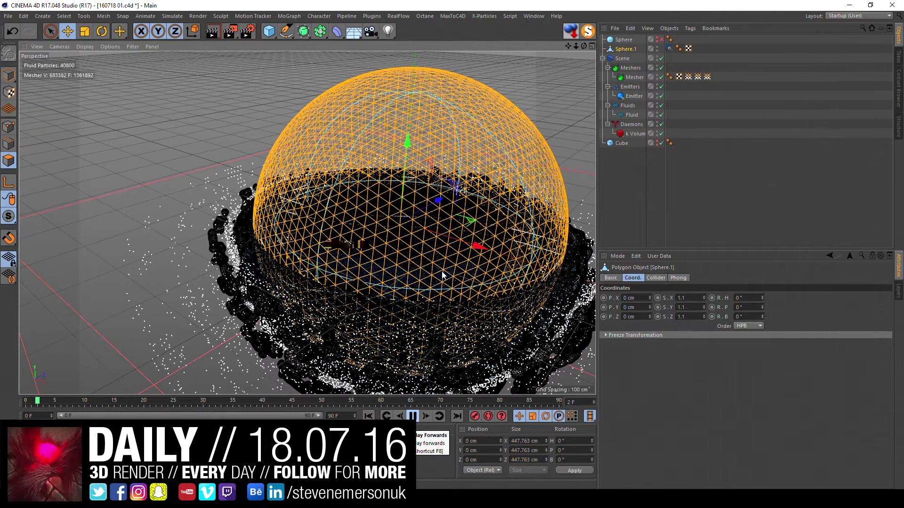
Step: Stop playback, delete Sphere.1 and undo, then hide Sphere.1 in the viewport
key(F8)
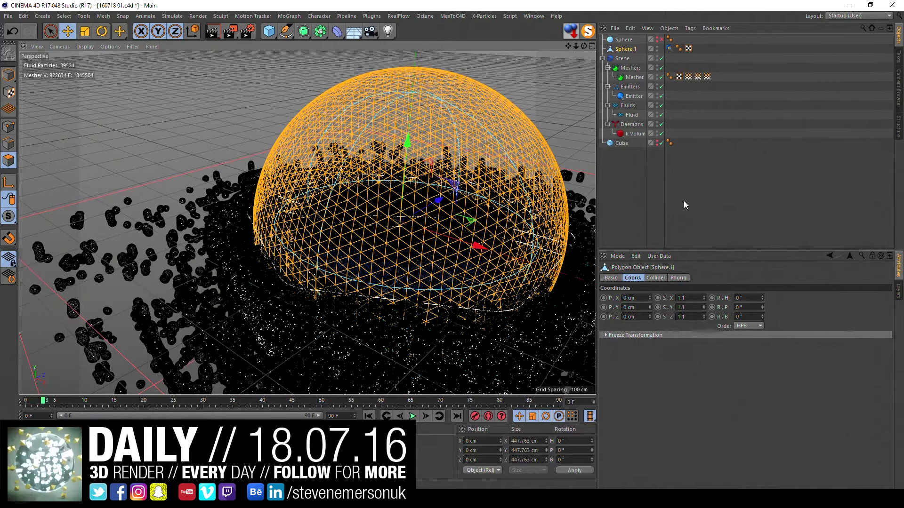
click(685, 204)
click(625, 50)
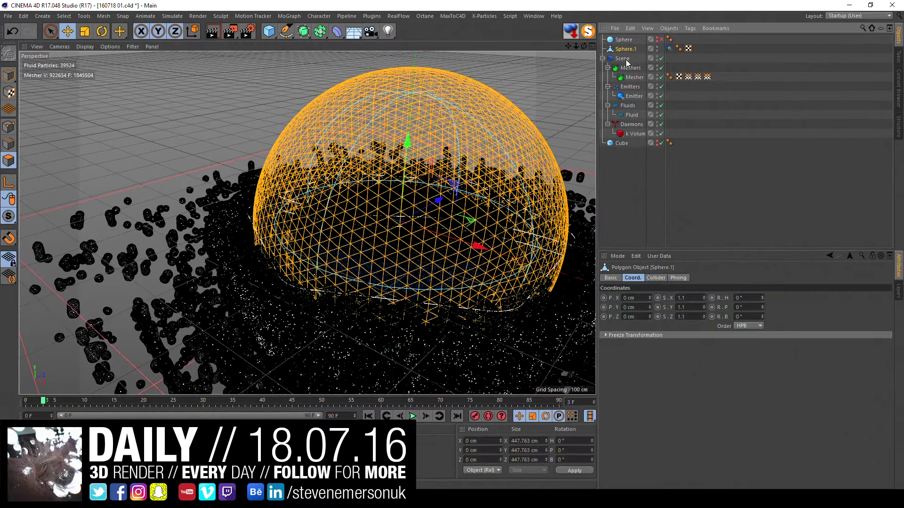
key(Delete)
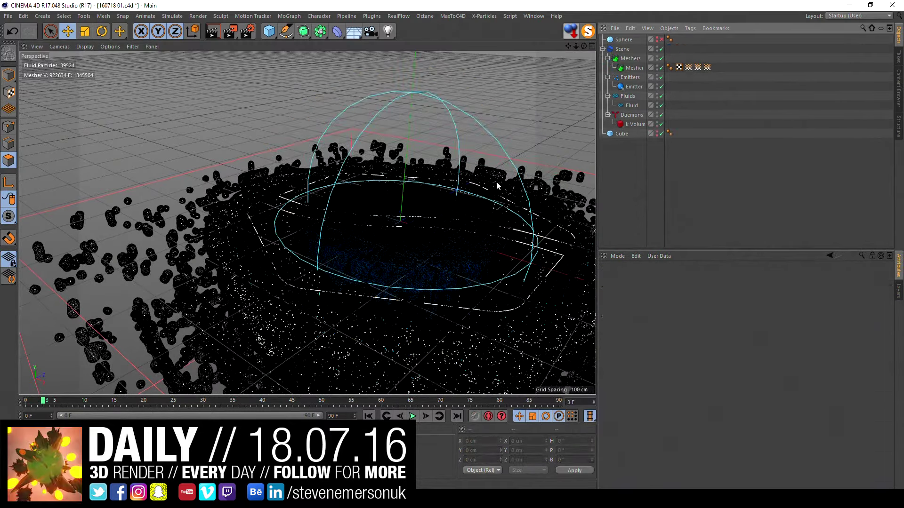
key(ctrl+z)
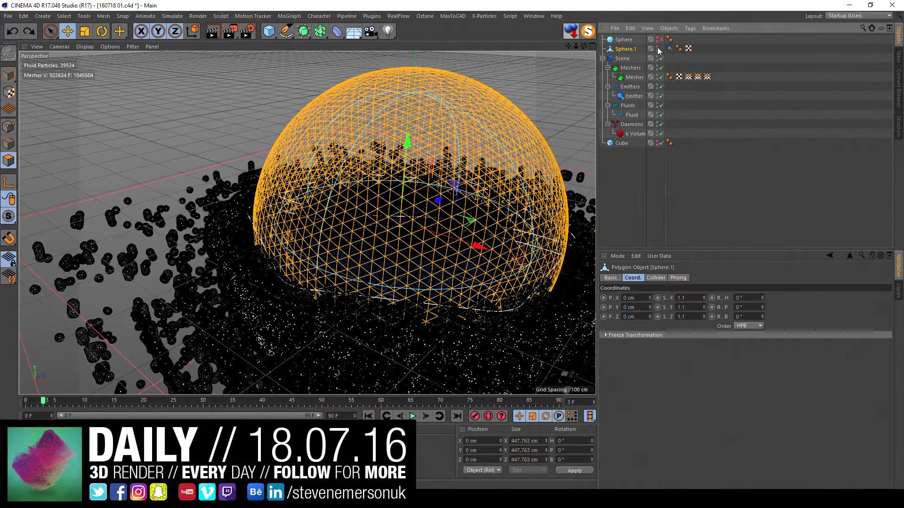
click(657, 47)
Step: Switch the viewport display to Gouraud Shading (Lines) to view the meshed fluid
mouse_move(405, 211)
alt+mouse_down()
mouse_move(511, 257)
mouse_move(318, 136)
alt+mouse_up()
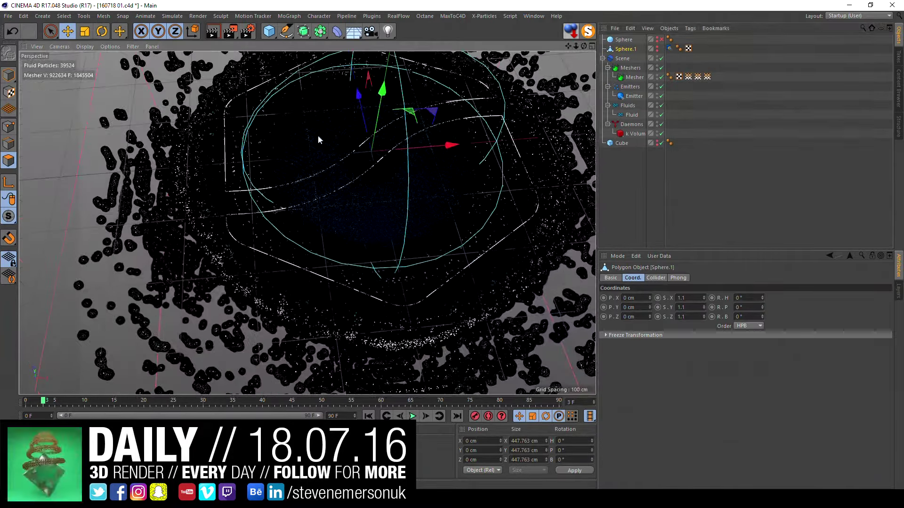
click(85, 46)
click(99, 65)
alt+drag(329, 189, 417, 233)
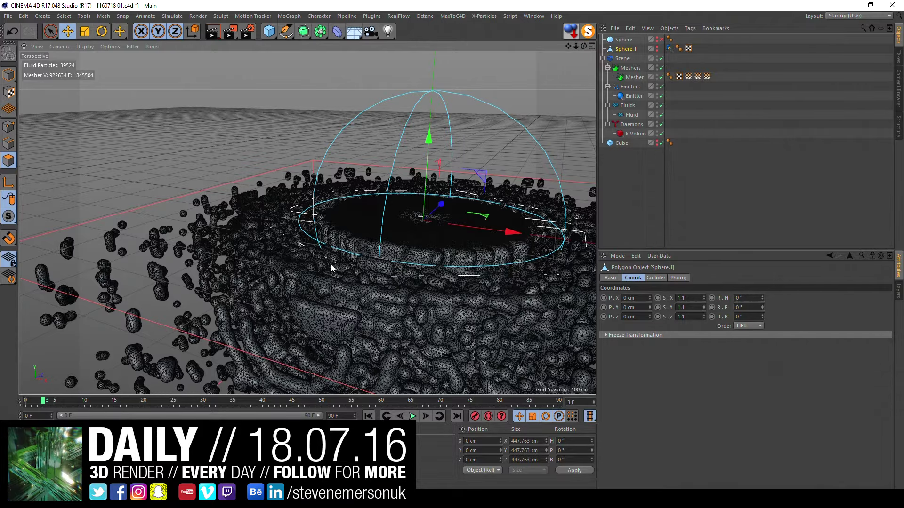
Step: Orbit and zoom for low close-up views of the fluid around the sphere
mouse_move(330, 264)
alt+mouse_down()
mouse_move(373, 238)
mouse_move(385, 196)
mouse_move(348, 203)
mouse_move(369, 159)
mouse_move(360, 201)
mouse_move(301, 194)
mouse_move(253, 233)
alt+mouse_up()
scroll(278, 233, up, 2)
scroll(278, 233, down, 2)
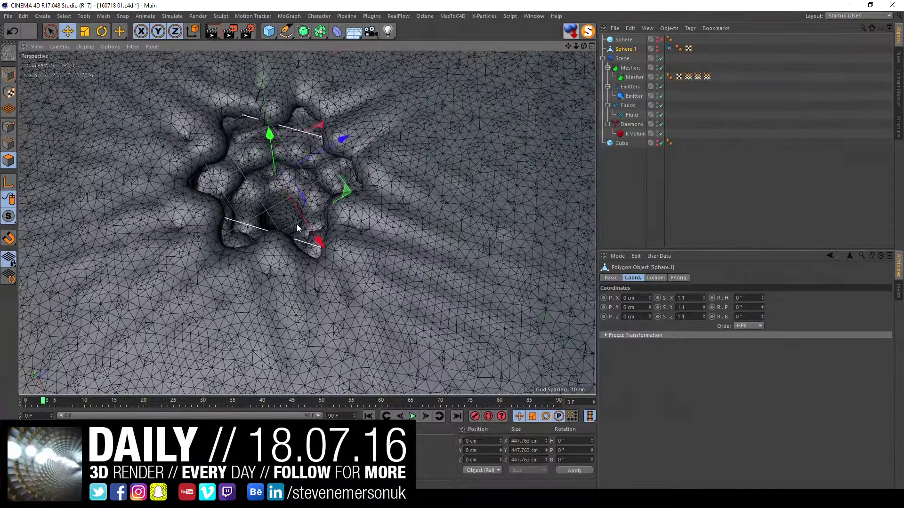
scroll(297, 224, down, 2)
alt+drag(298, 263, 306, 199)
scroll(306, 199, down, 3)
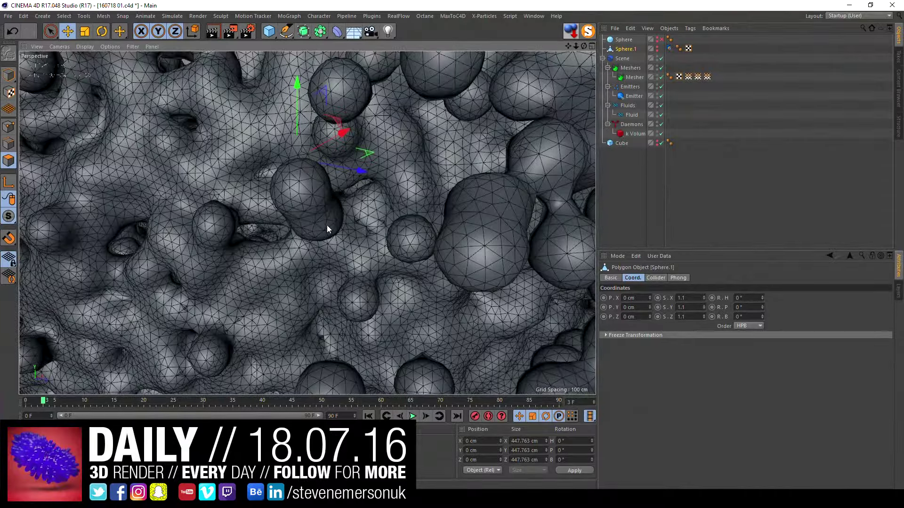
scroll(327, 225, down, 3)
scroll(329, 240, down, 3)
scroll(329, 239, down, 2)
scroll(330, 269, up, 3)
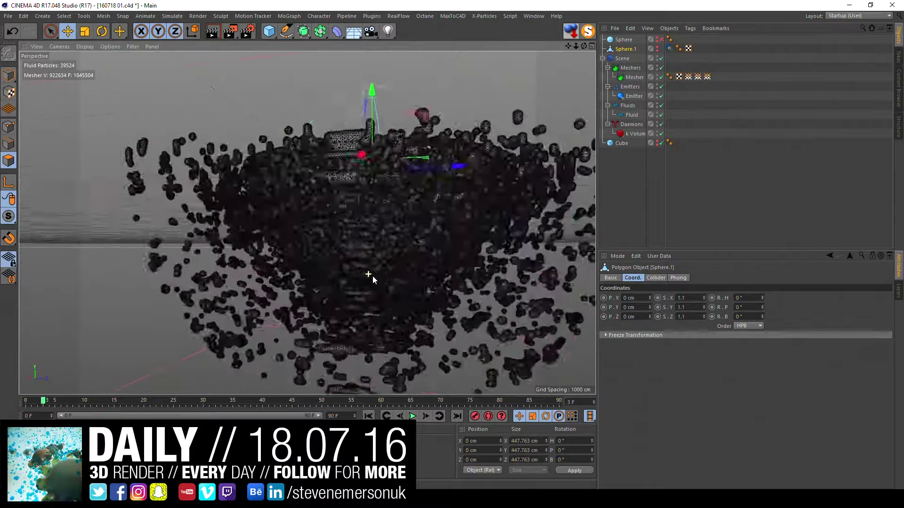
scroll(372, 276, up, 2)
Step: View the particle wall from above, then rewind the simulation to frame 0
mouse_move(400, 269)
alt+mouse_down()
mouse_move(375, 228)
mouse_move(414, 181)
mouse_move(434, 260)
mouse_move(347, 242)
alt+mouse_up()
scroll(399, 286, down, 3)
scroll(372, 235, up, 2)
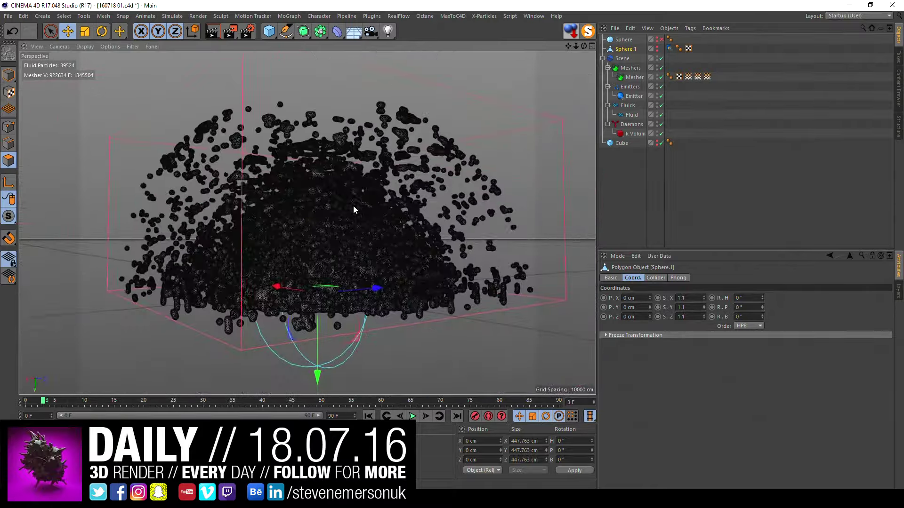
scroll(353, 207, up, 2)
scroll(340, 235, up, 3)
scroll(282, 229, up, 3)
mouse_move(283, 229)
alt+mouse_down()
mouse_move(390, 221)
mouse_move(418, 205)
mouse_move(383, 198)
mouse_move(362, 206)
alt+mouse_up()
scroll(372, 235, up, 5)
scroll(382, 239, up, 3)
scroll(391, 221, down, 5)
scroll(361, 202, down, 3)
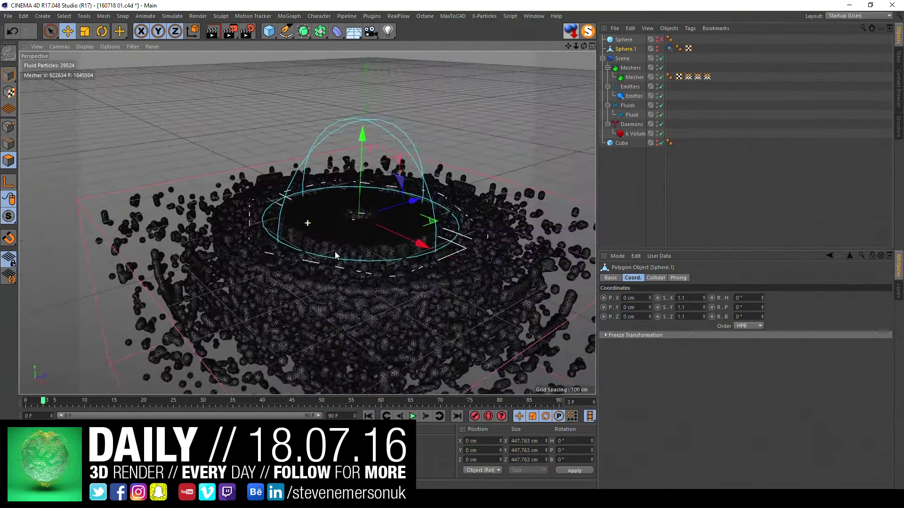
scroll(361, 202, up, 5)
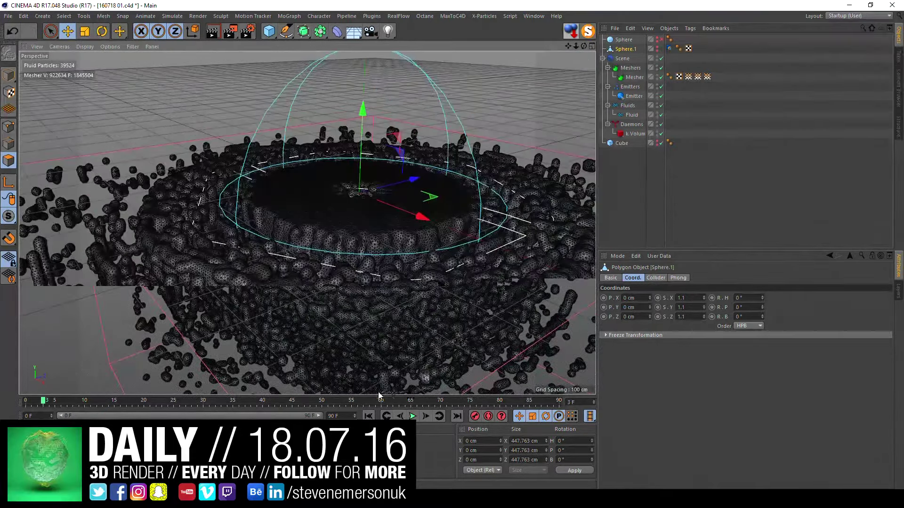
click(368, 416)
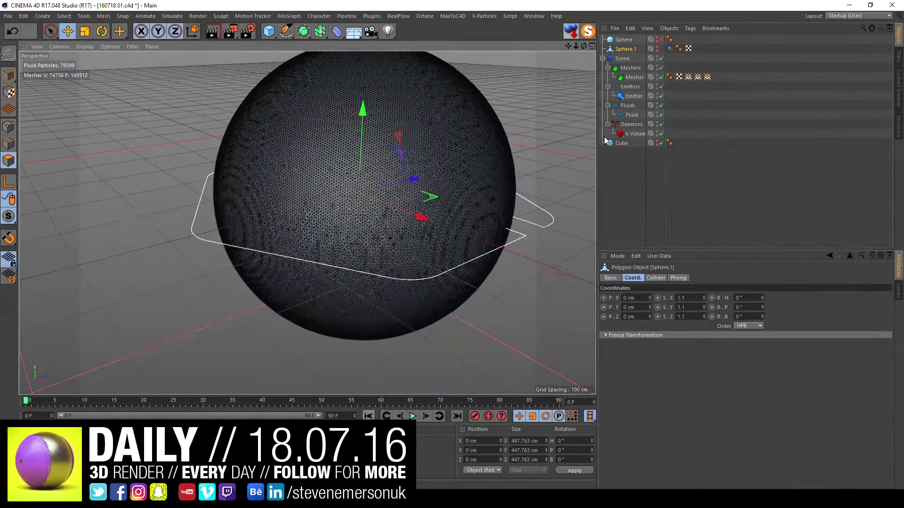
Step: Return to the start and inspect Sphere.1's RF Collider tag settings
click(626, 152)
click(626, 40)
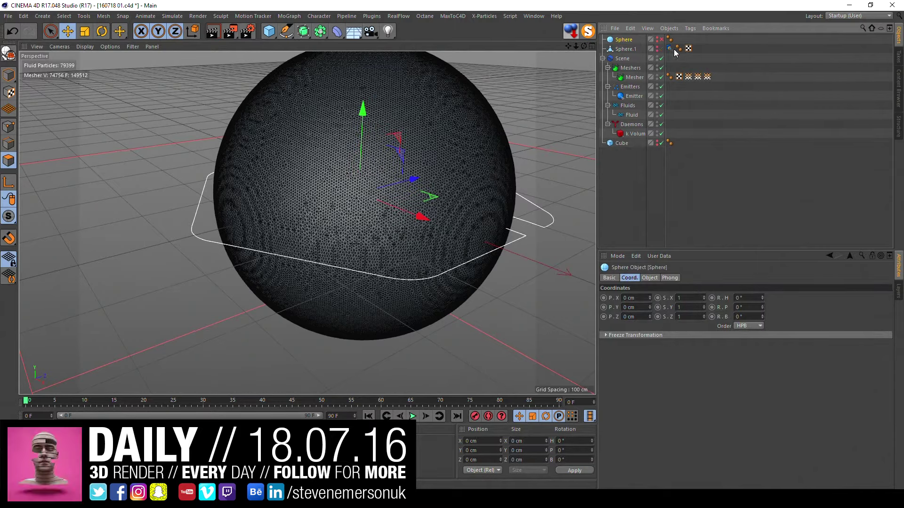
click(669, 48)
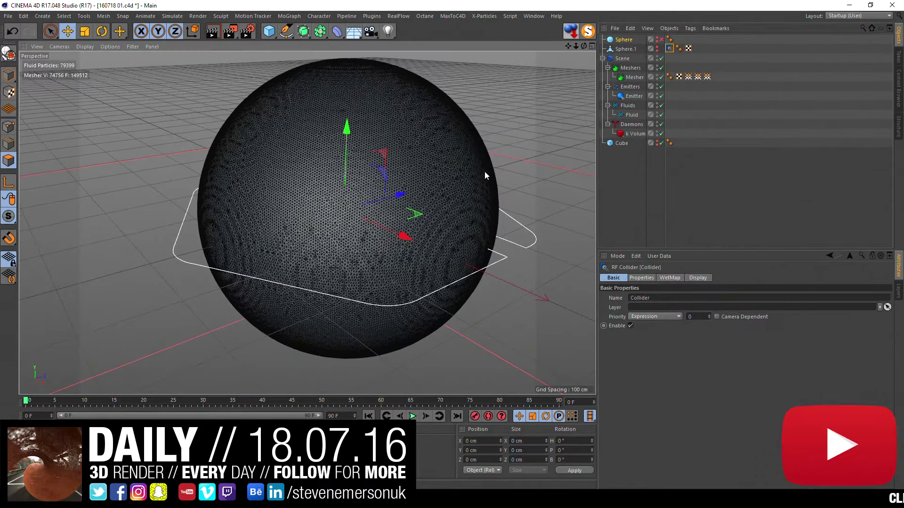
scroll(453, 199, down, 2)
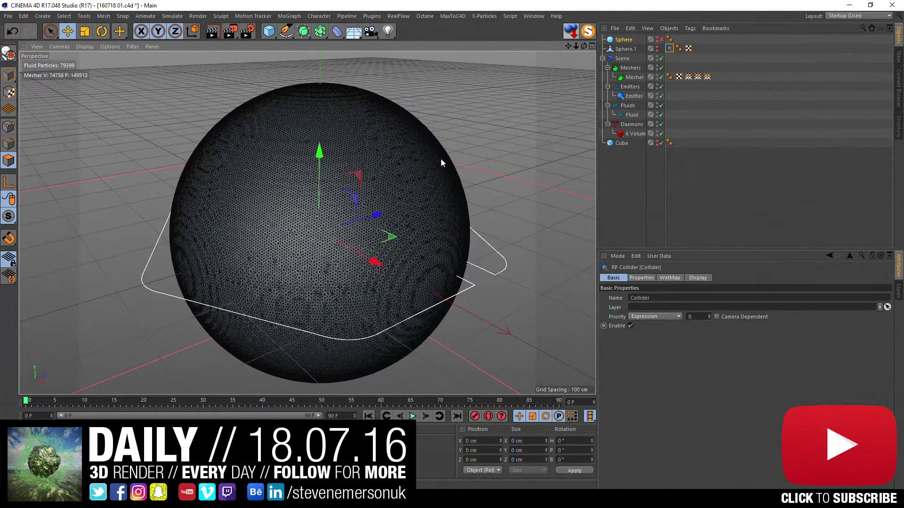
scroll(287, 225, up, 2)
scroll(287, 225, down, 3)
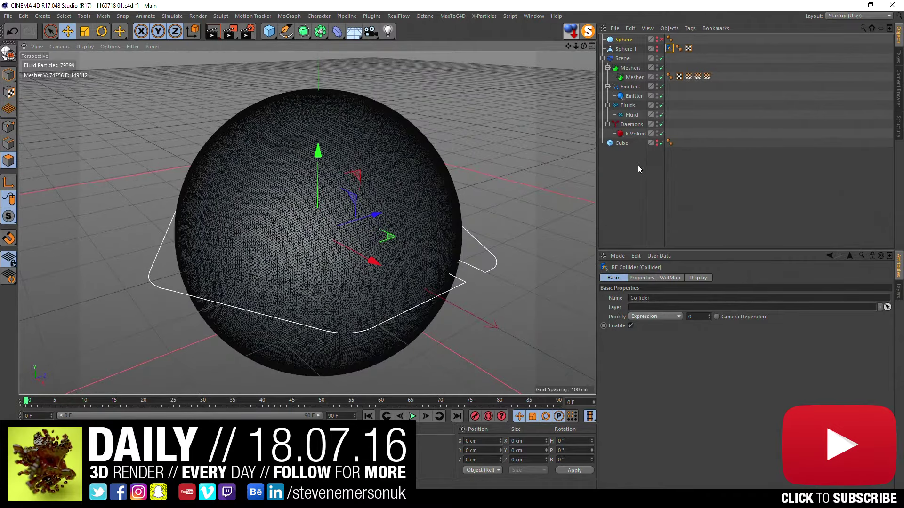
Step: Delete Sphere and Sphere.1 from the scene, keeping the Cube
click(622, 143)
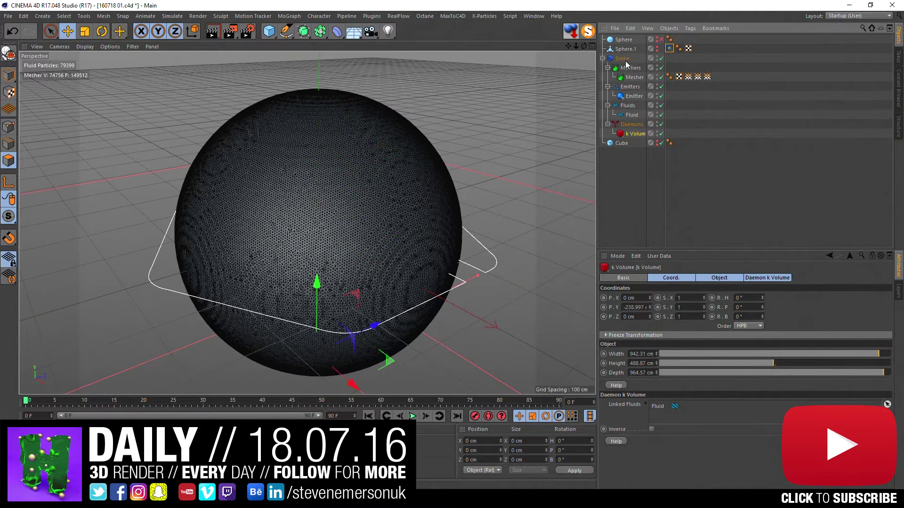
click(626, 48)
key(Delete)
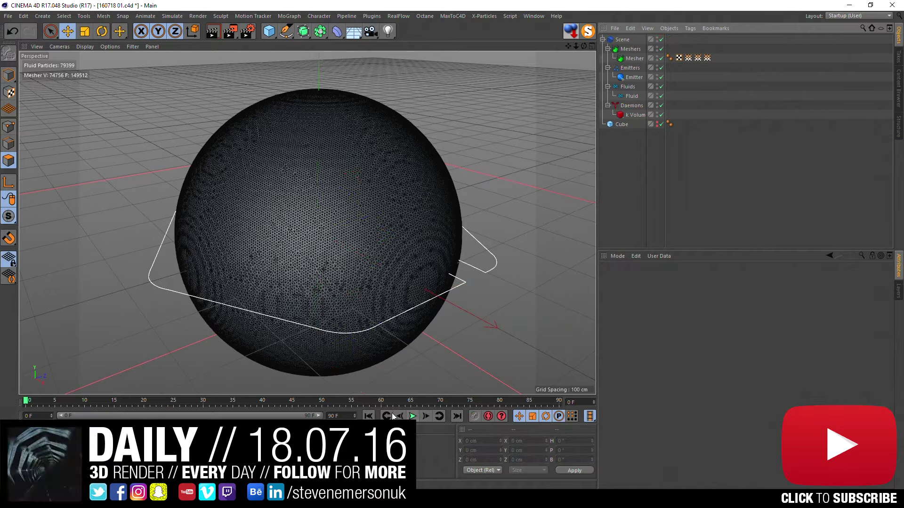
Step: Play the simulation, pause at frame 16, and zoom into the bowl-shaped mesh
click(412, 416)
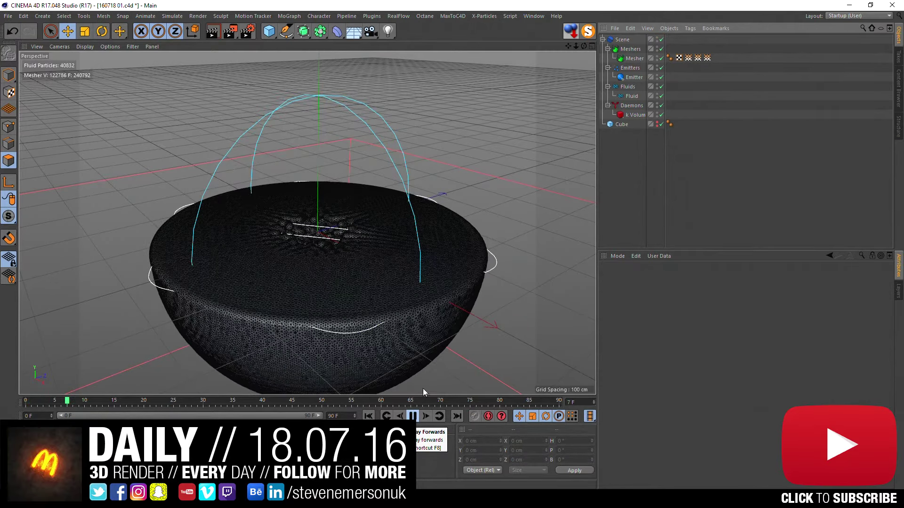
alt+drag(351, 204, 354, 248)
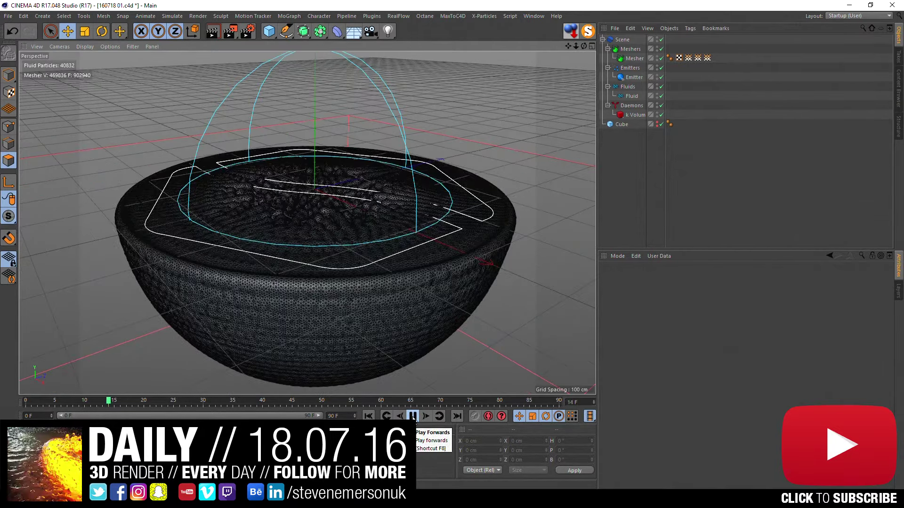
click(413, 418)
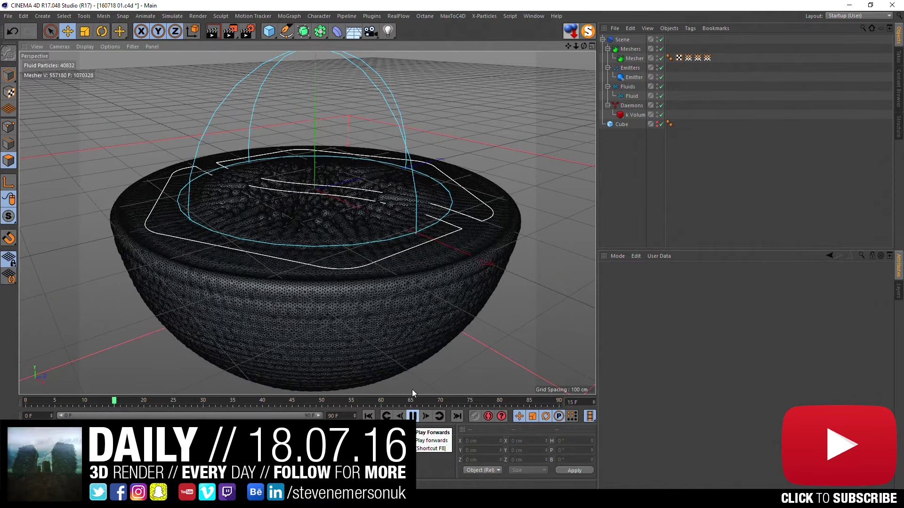
mouse_move(339, 174)
alt+mouse_down()
mouse_move(296, 226)
mouse_move(302, 251)
mouse_move(315, 212)
mouse_move(353, 211)
mouse_move(320, 221)
alt+mouse_up()
scroll(283, 245, up, 5)
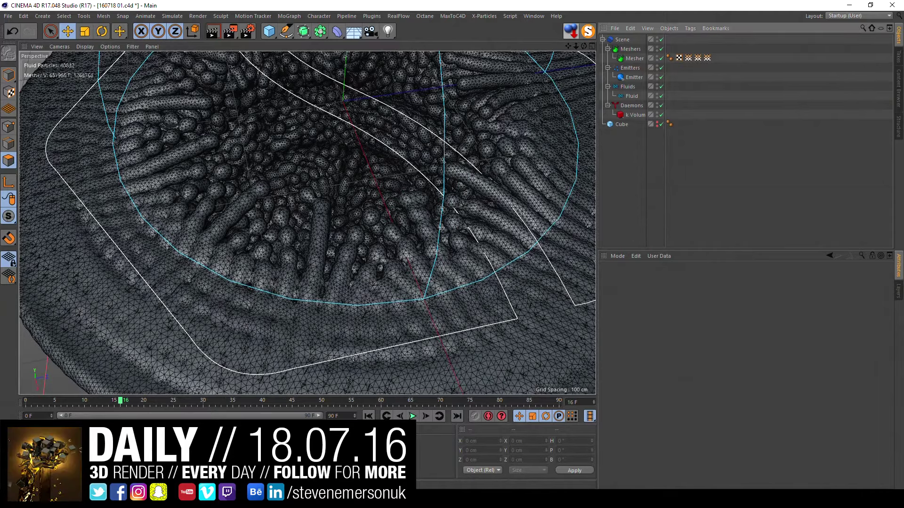
key(super+e)
Step: Navigate File Explorer to the project's Dailys\07\18 folder on the D drive
double_click(505, 141)
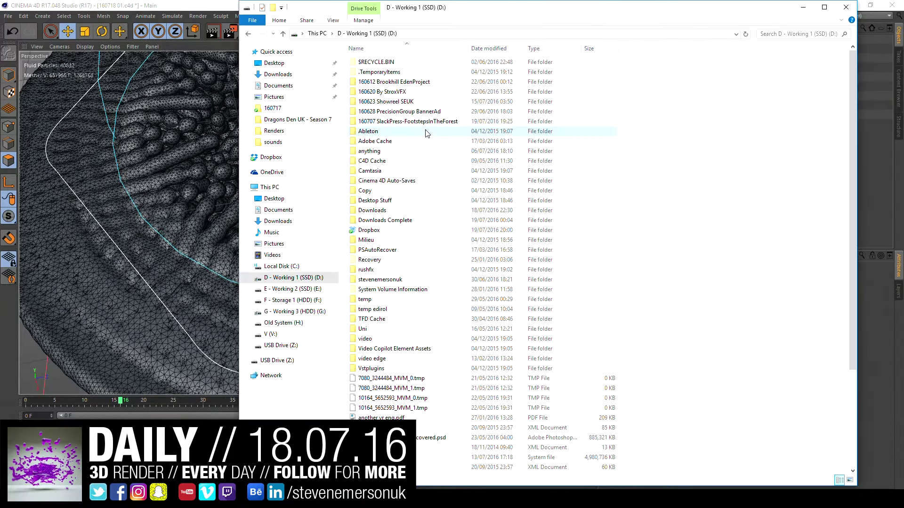
text(ste)
key(Return)
text(d)
key(Return)
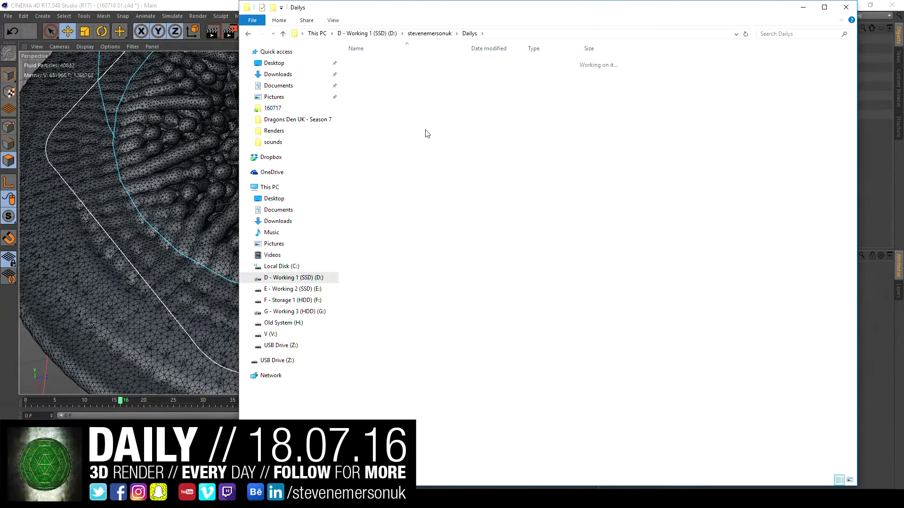
text(07)
key(Return)
text(18)
key(Return)
Step: Create a new folder named rfcache there and copy its path
right_click(428, 131)
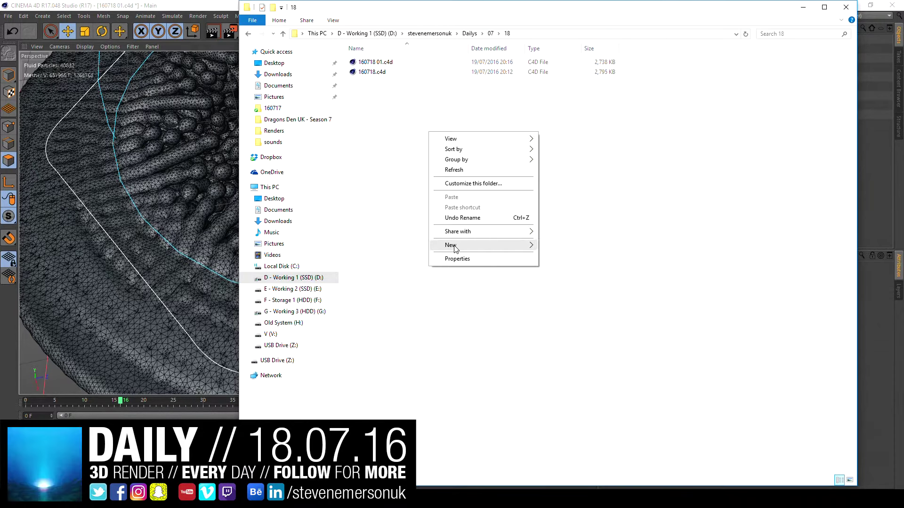
click(569, 246)
text(r)
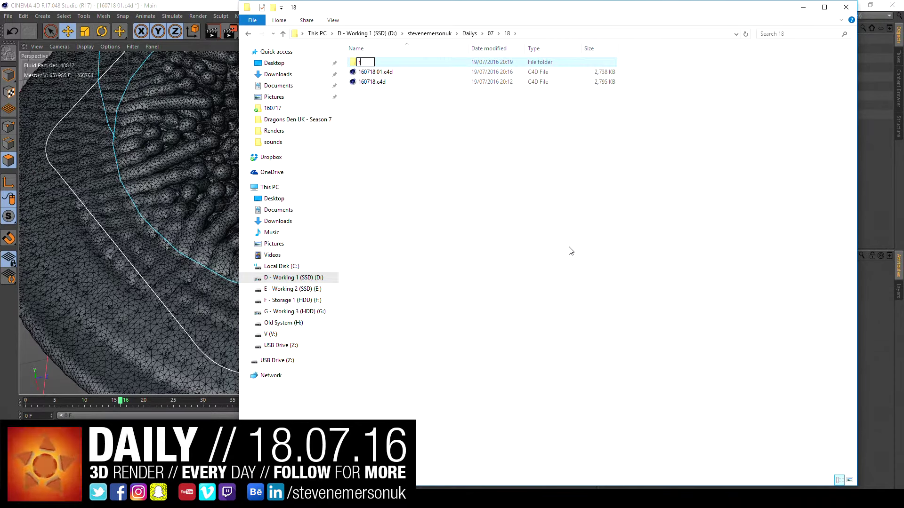
text(fcache)
key(Return)
key(Return)
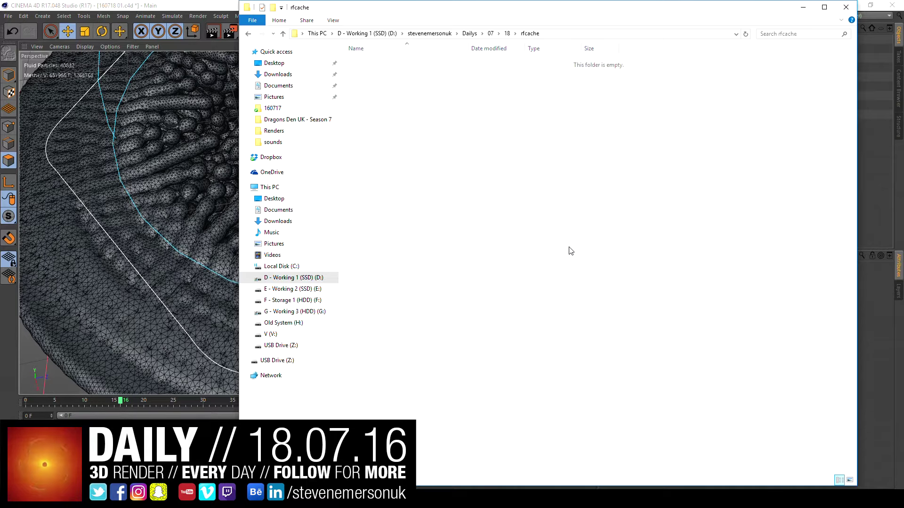
key(alt+d)
key(alt+Tab)
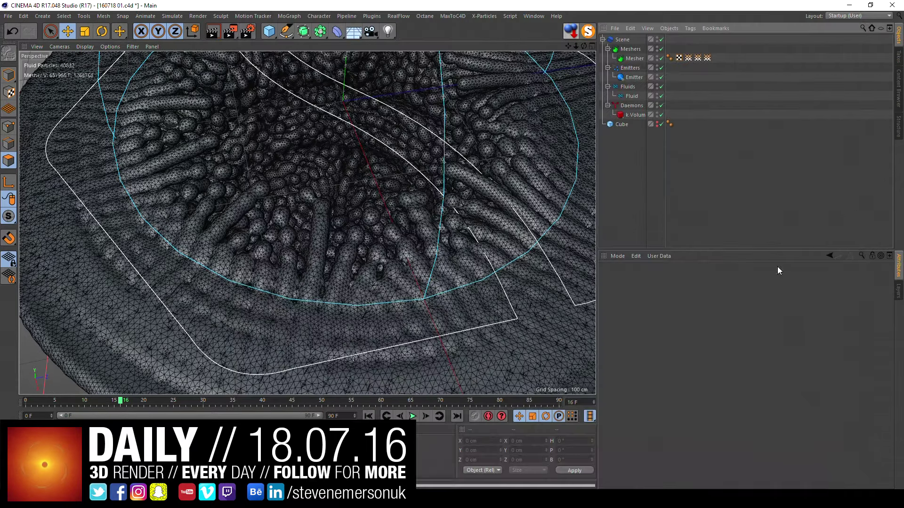
Step: Browse the Emitter and Mesher settings tabs
click(634, 77)
click(744, 278)
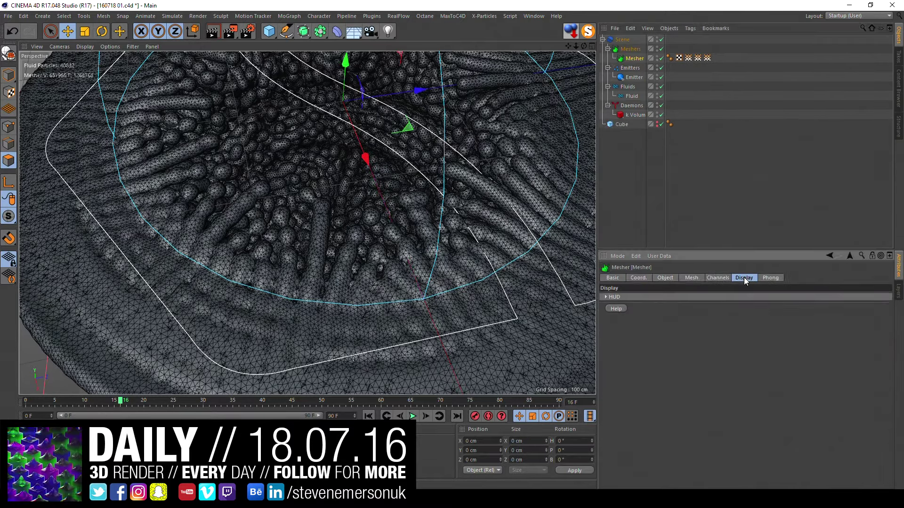
click(716, 278)
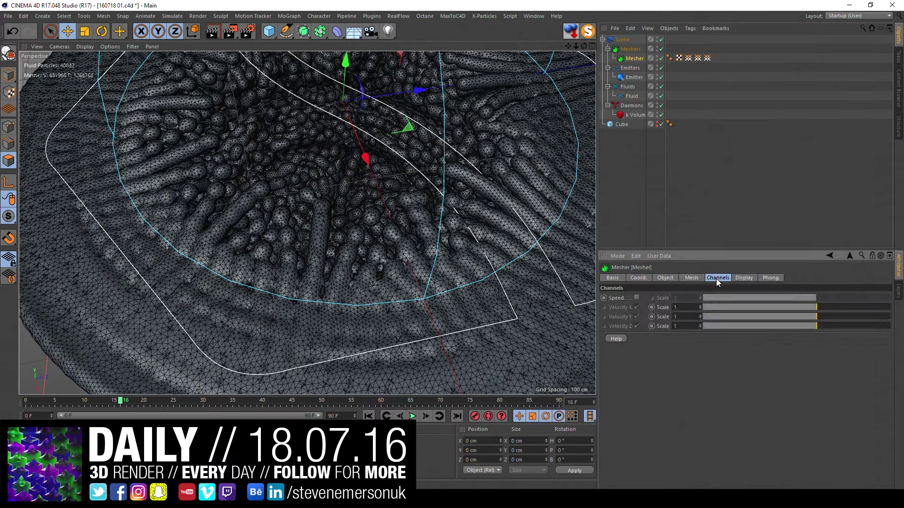
click(767, 276)
click(740, 278)
click(665, 277)
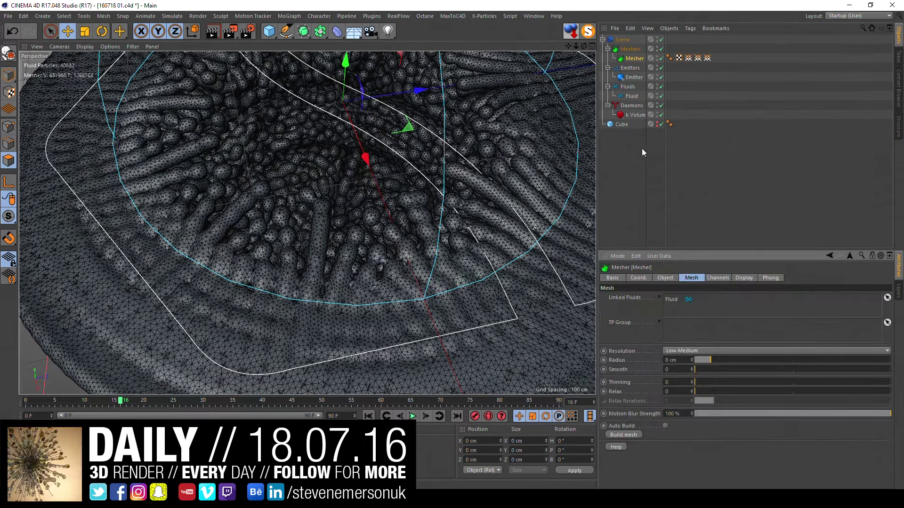
Step: Paste the rfcache path into the RealFlow Scene's Cache Folder (Windows) field
click(622, 40)
click(673, 277)
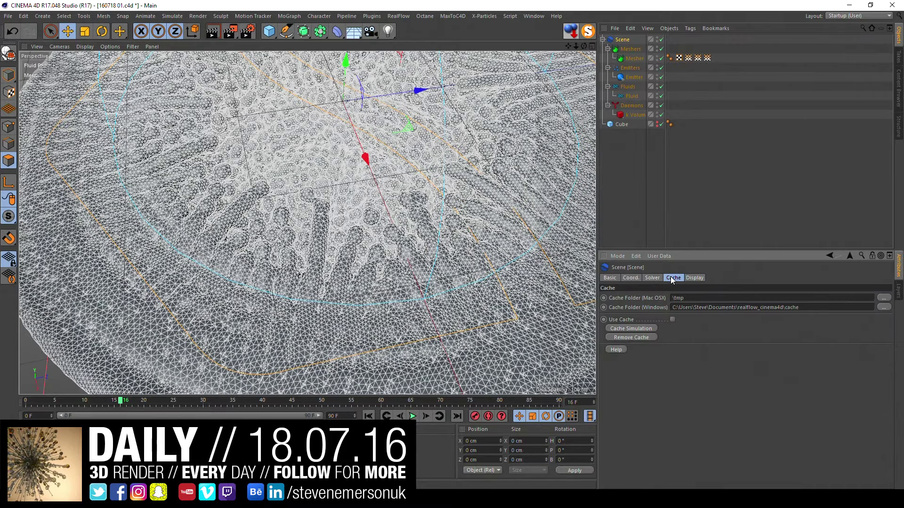
click(709, 307)
text(D:\stevenemersonuk\Dailys\07\18\rfcache)
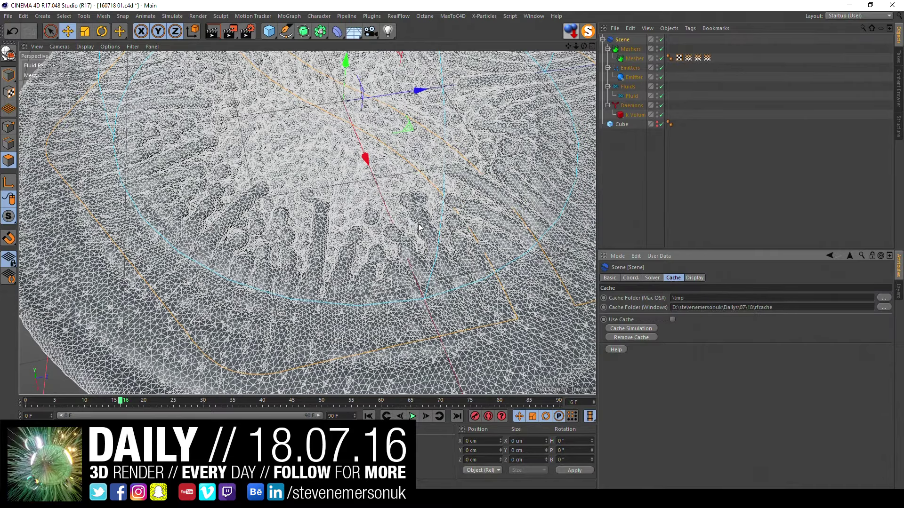
Step: Set the scene end frame to 30, rewind to frame 0, and cache the simulation
click(204, 400)
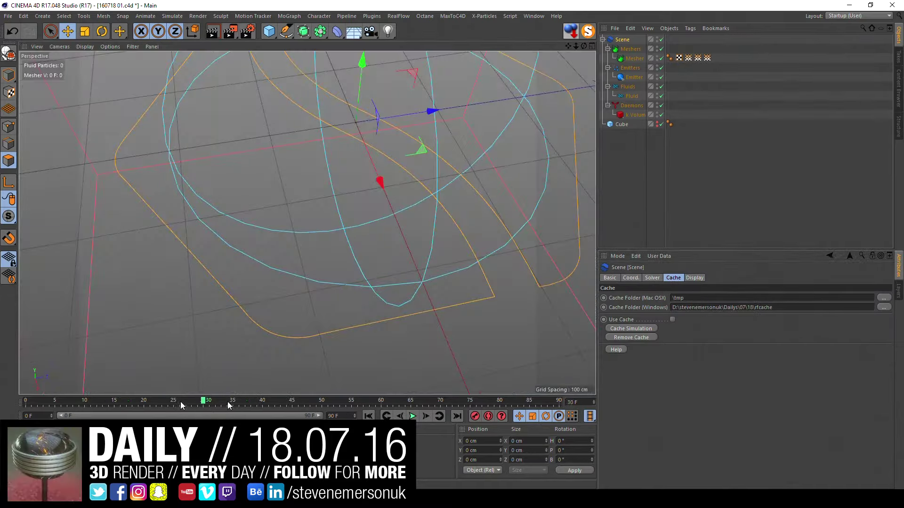
double_click(334, 416)
text(30)
key(Return)
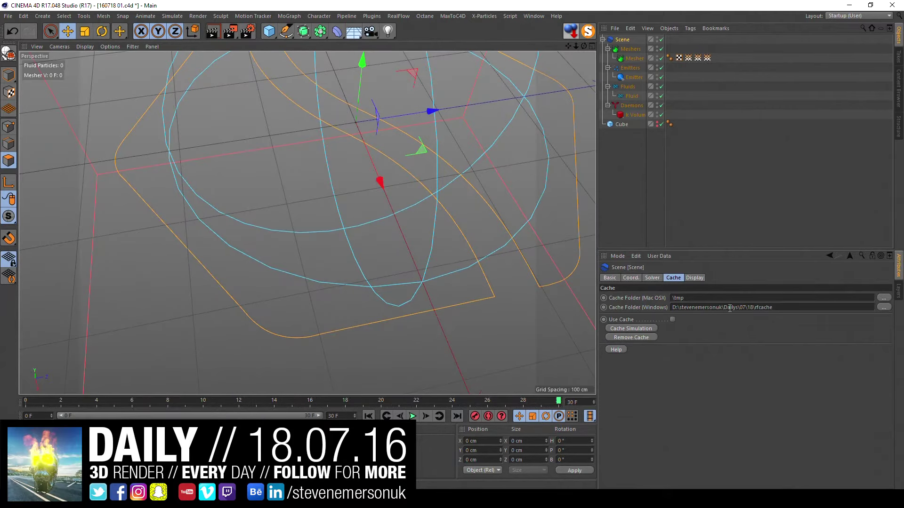
click(368, 415)
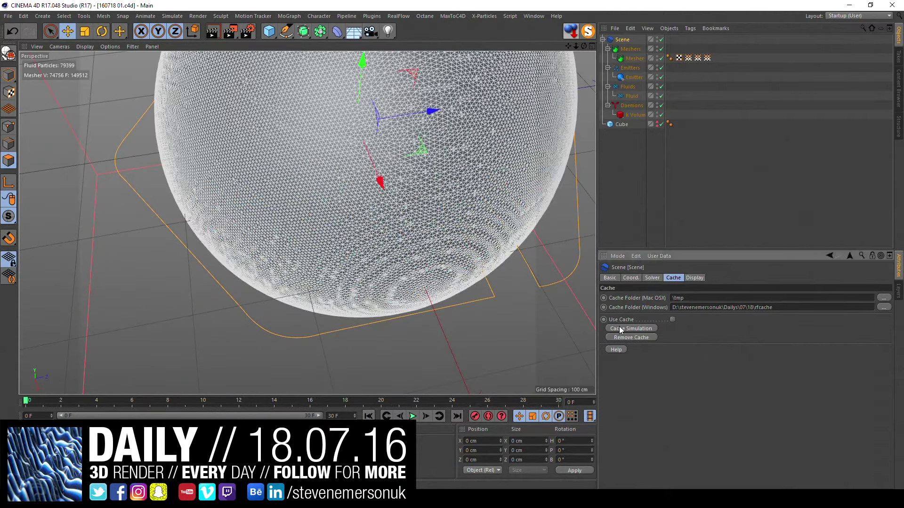
click(621, 327)
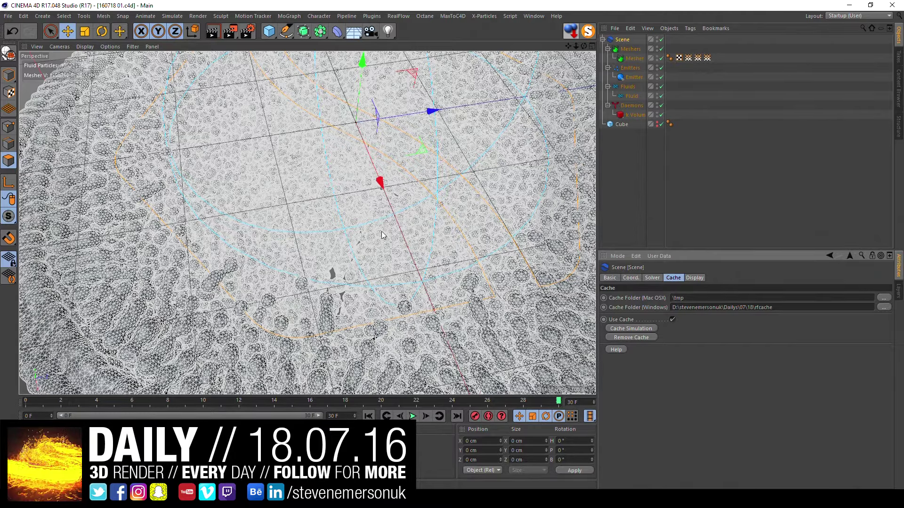
Step: Switch the viewport to Gouraud Shading and orbit around the cached fluid bowl
scroll(344, 337, down, 10)
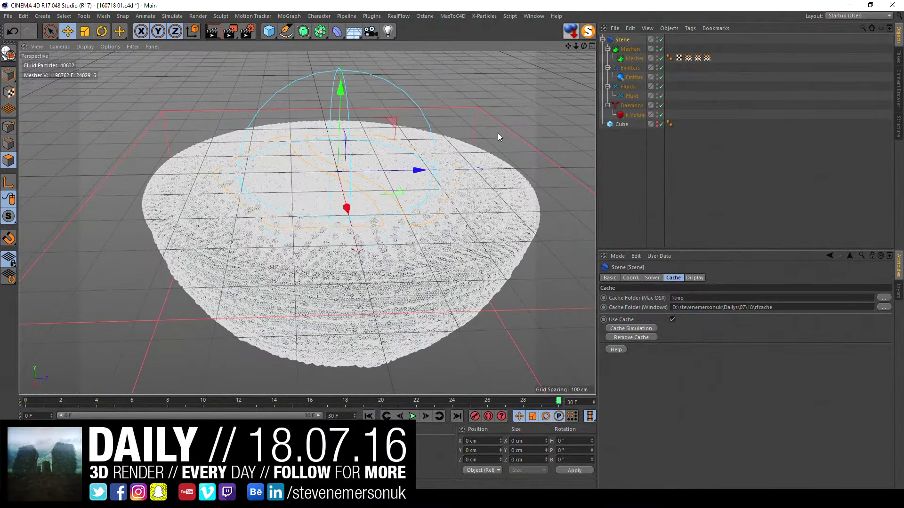
click(85, 47)
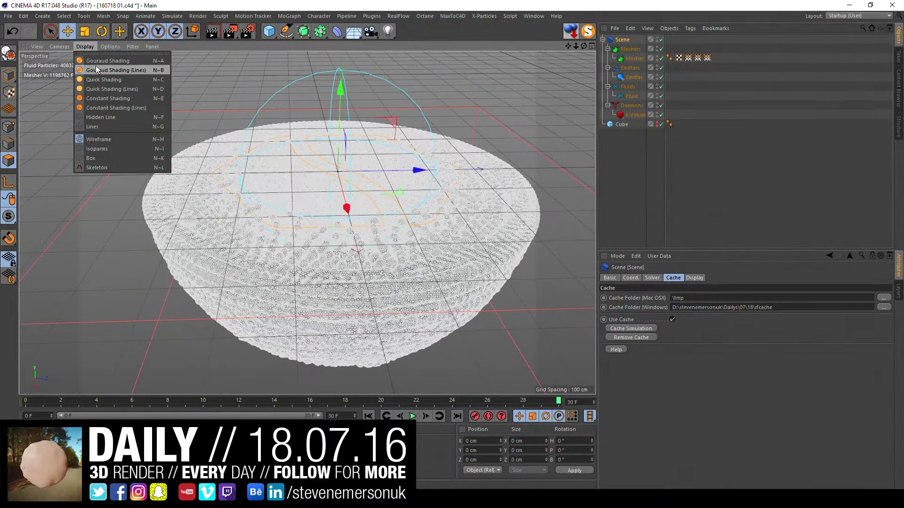
click(95, 63)
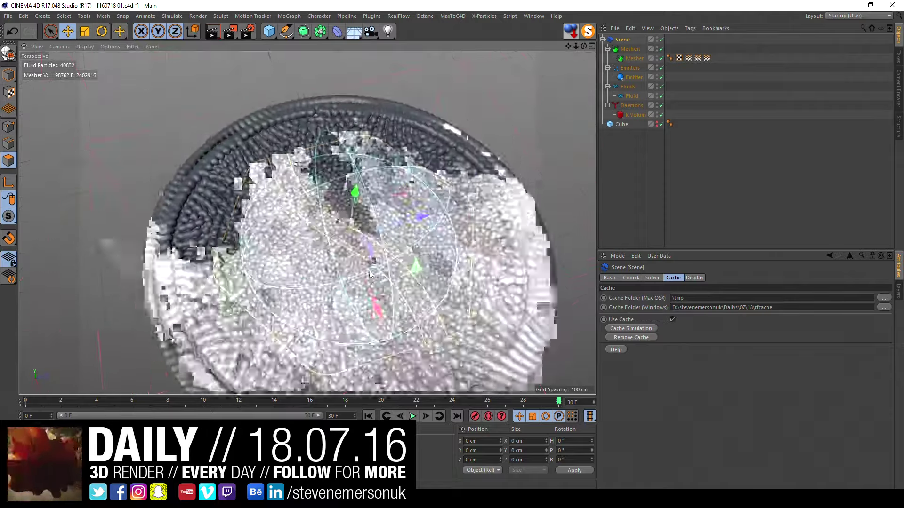
alt+drag(369, 275, 358, 264)
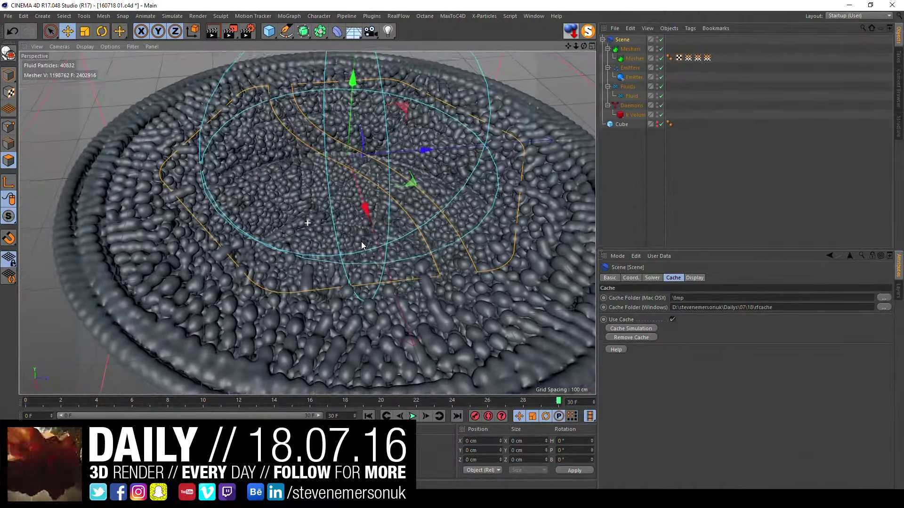
Step: Select the k Volume daemon and view the bowl from the side
click(736, 183)
click(634, 115)
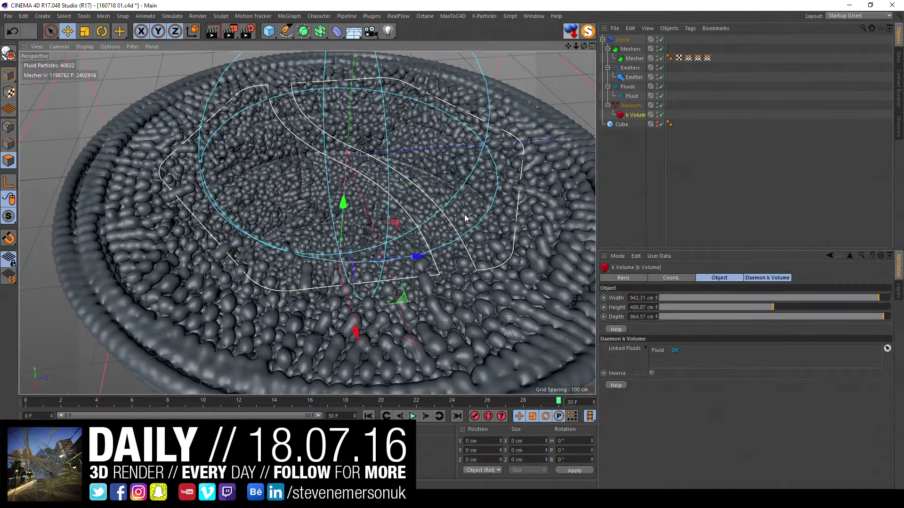
mouse_move(464, 214)
alt+mouse_down()
mouse_move(470, 222)
mouse_move(456, 182)
mouse_move(428, 282)
alt+mouse_up()
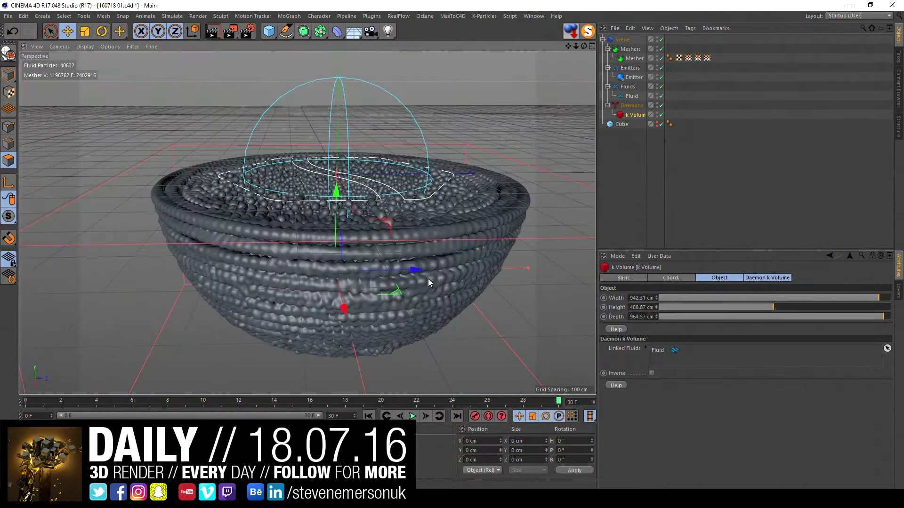
click(398, 15)
mouse_move(408, 52)
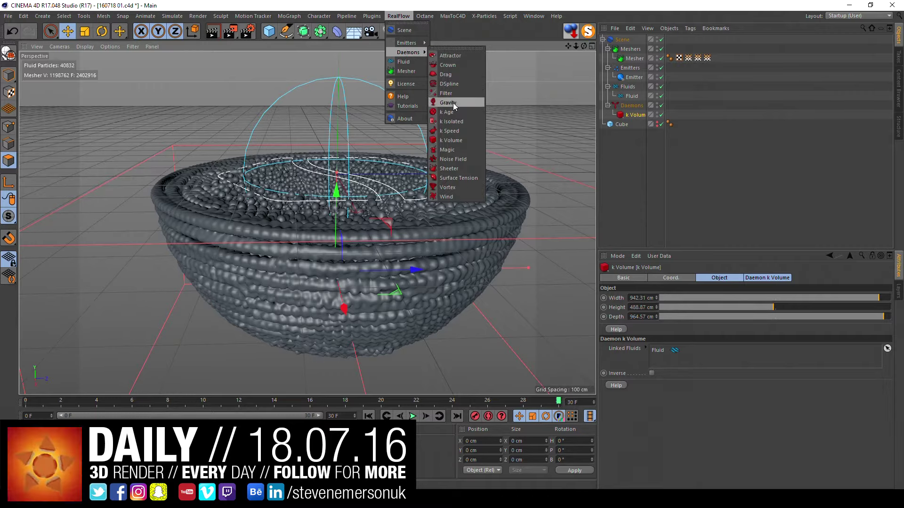
click(462, 141)
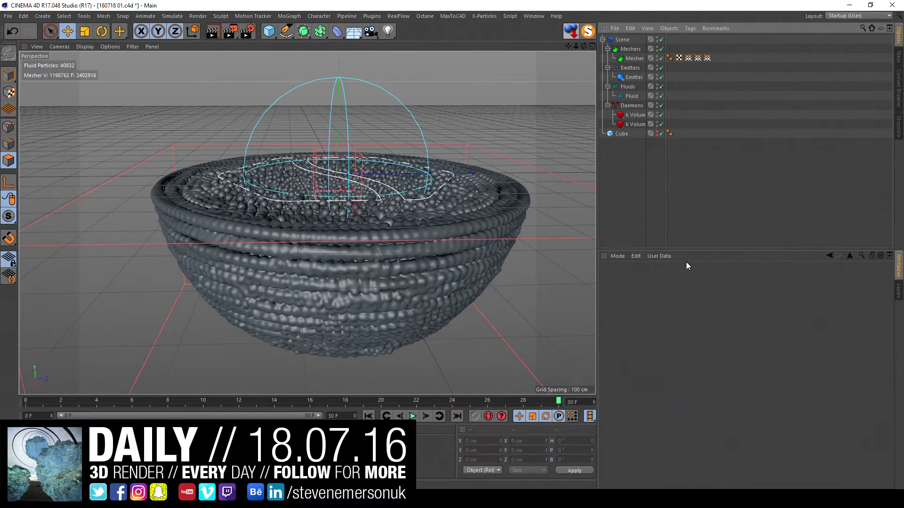
click(634, 115)
click(632, 121)
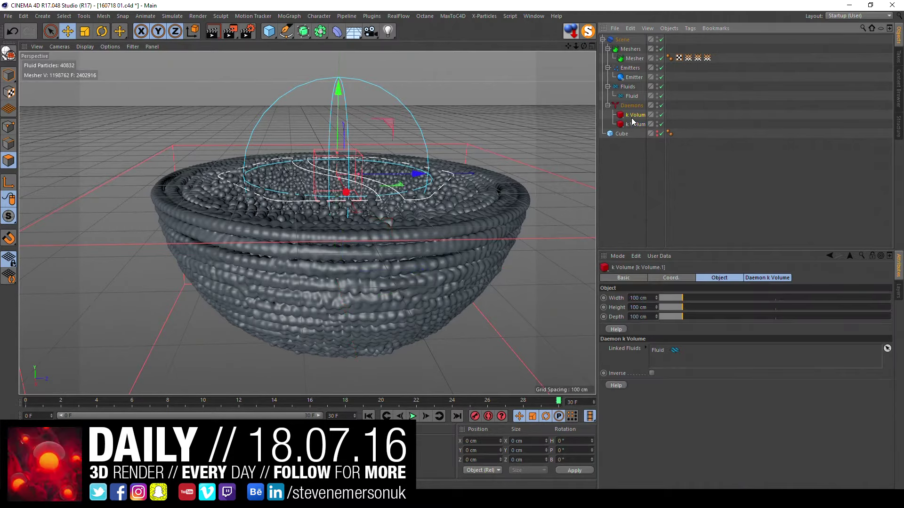
click(767, 278)
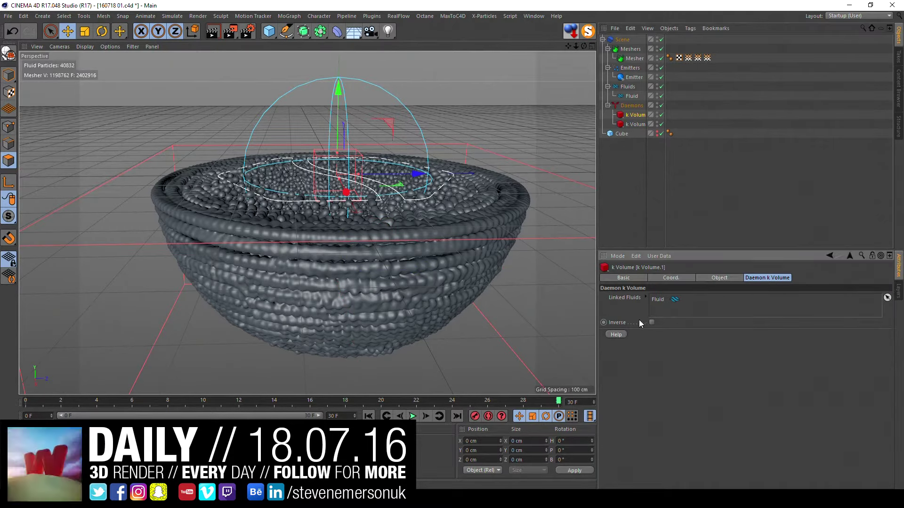
click(739, 278)
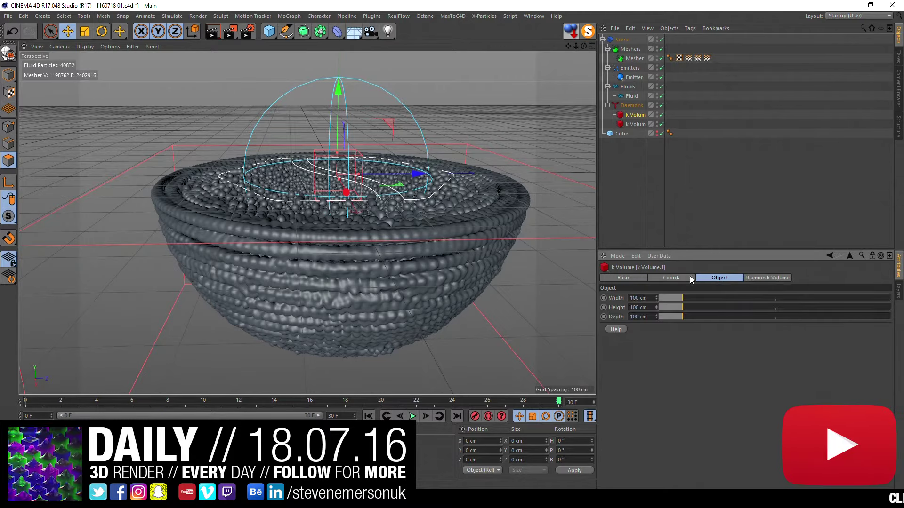
click(690, 276)
click(727, 277)
click(635, 278)
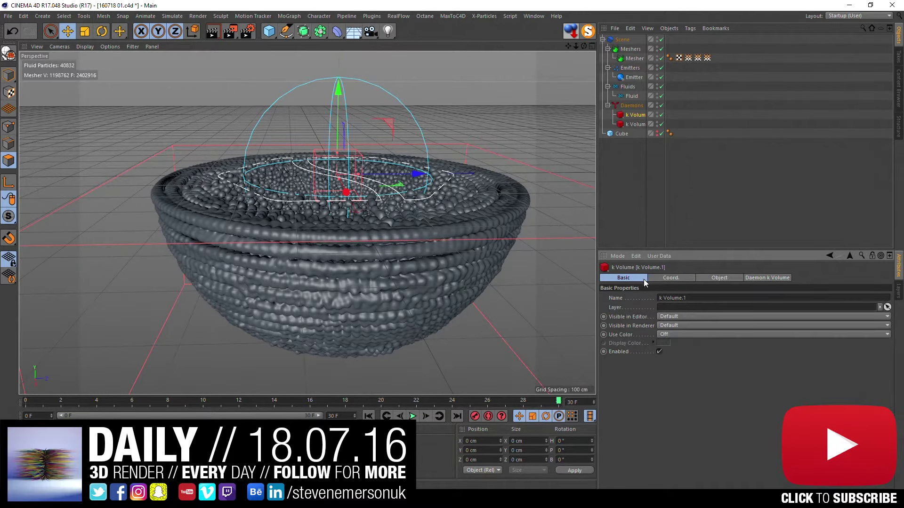
click(715, 279)
click(672, 230)
click(635, 126)
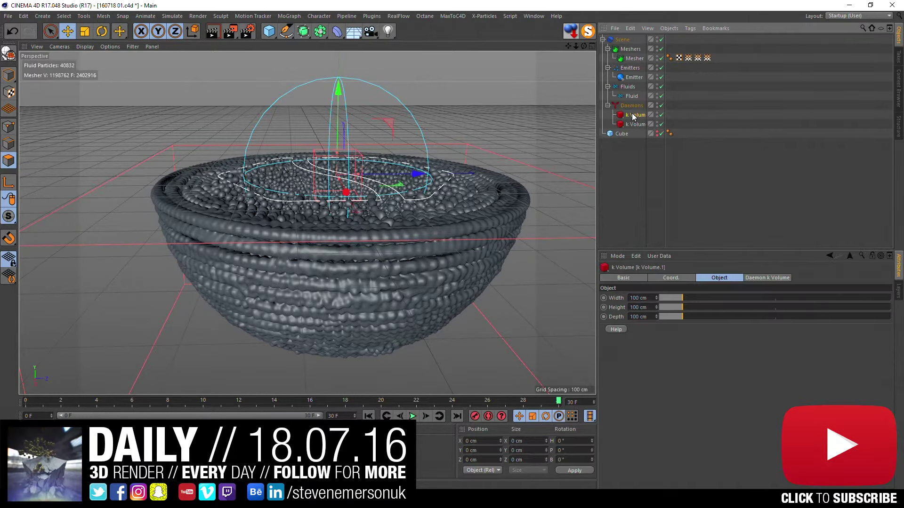
key(Delete)
click(397, 16)
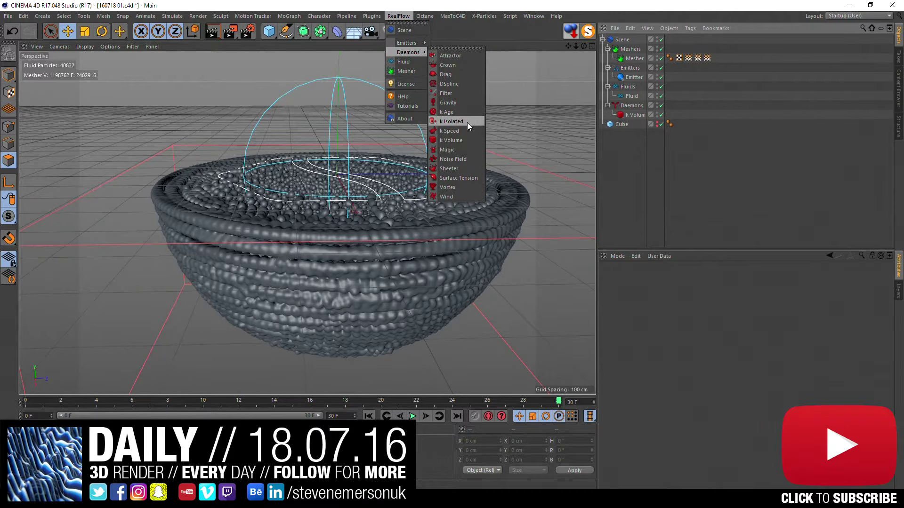
Step: Add a Gravity daemon and preview the fluid falling from frame 0
click(462, 104)
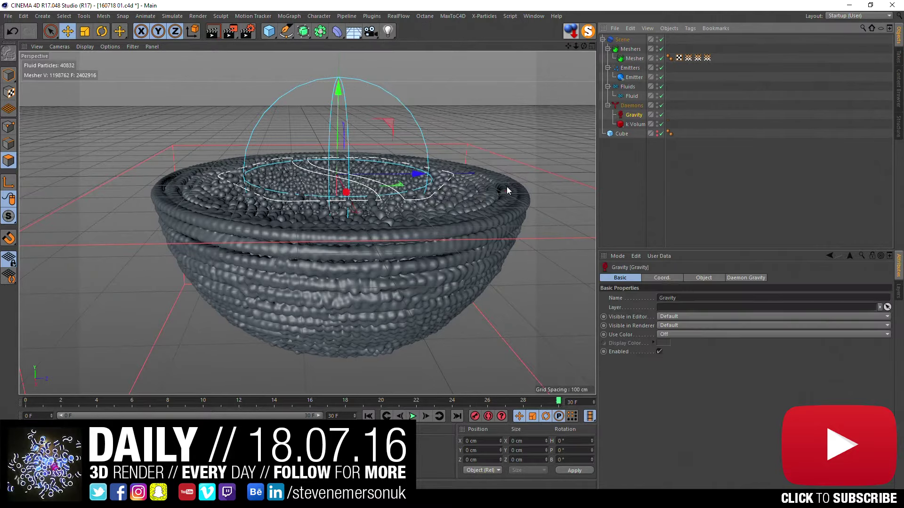
click(368, 415)
click(621, 40)
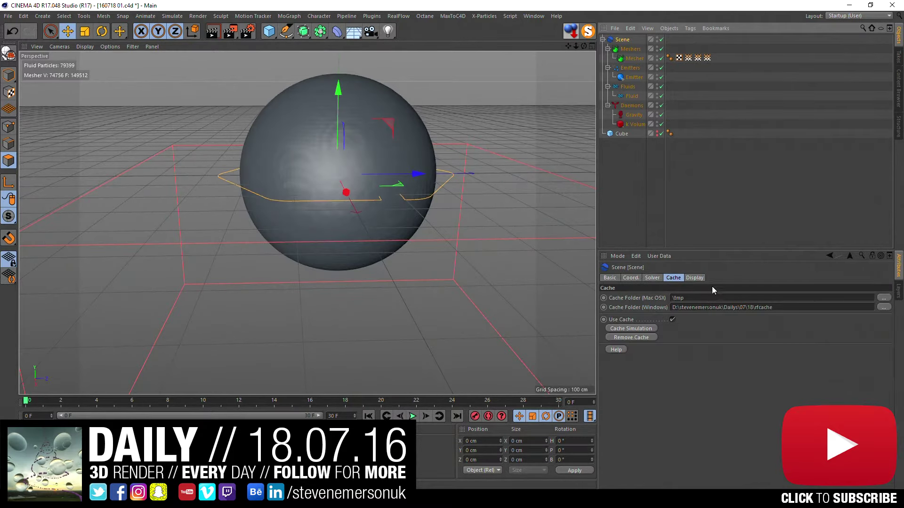
click(412, 416)
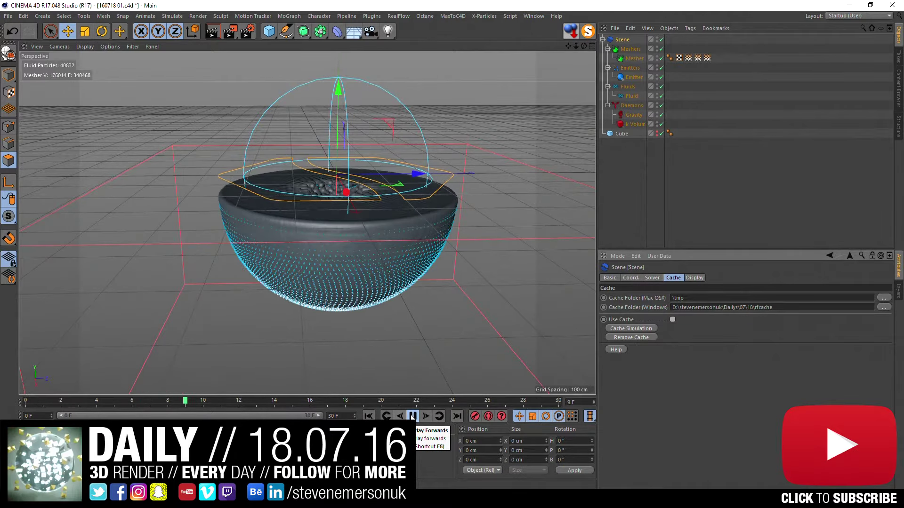
click(369, 416)
click(650, 196)
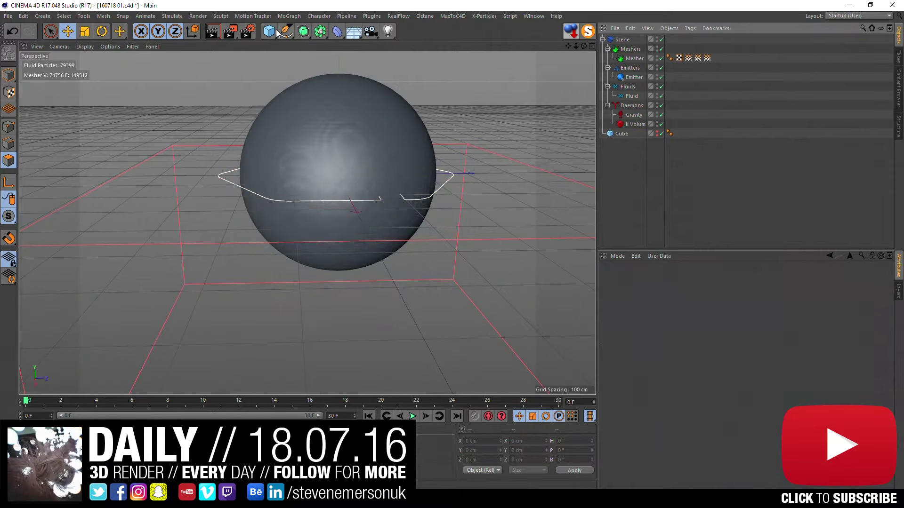
drag(269, 31, 345, 73)
Step: Add a sphere of about 224 cm radius, displayed with Gouraud Shading (Lines)
click(442, 62)
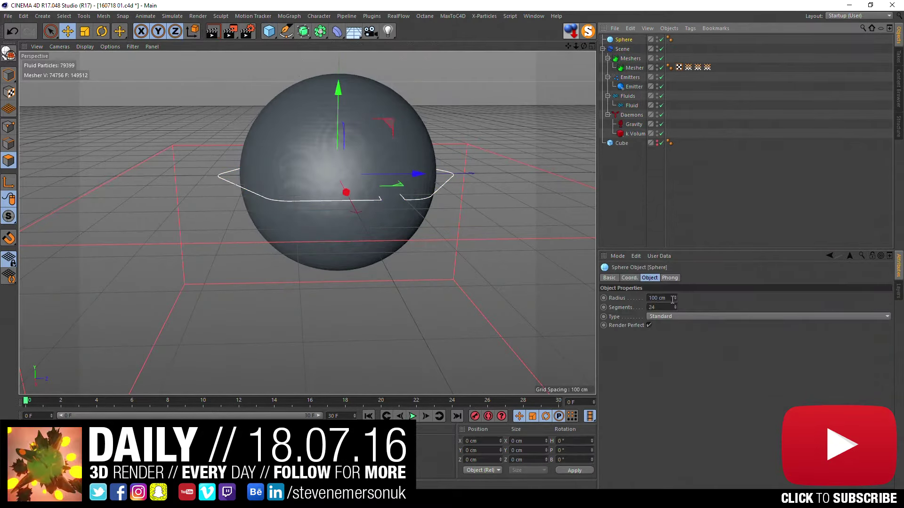
drag(675, 298, 675, 282)
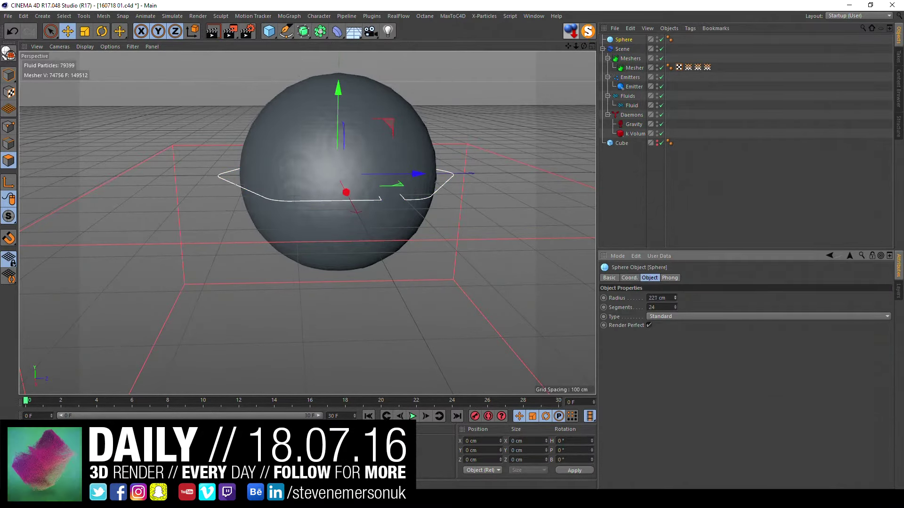
click(89, 46)
click(109, 67)
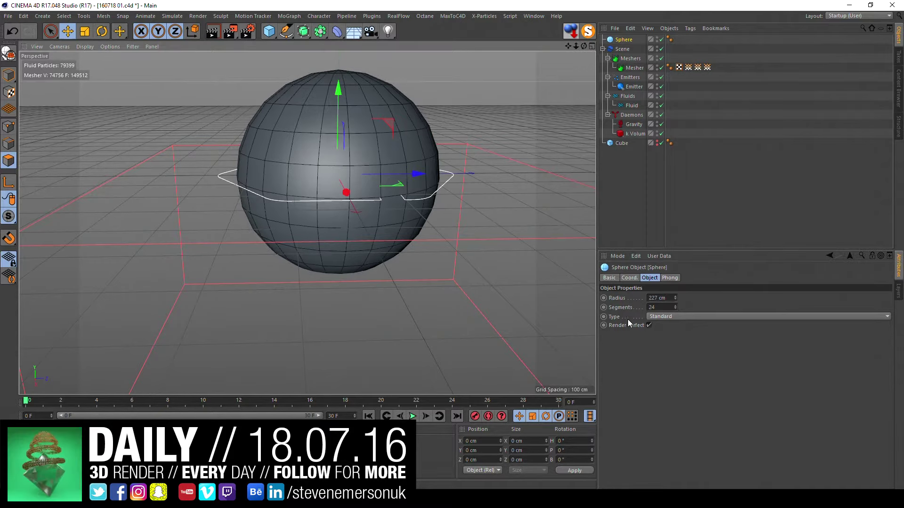
drag(674, 298, 675, 298)
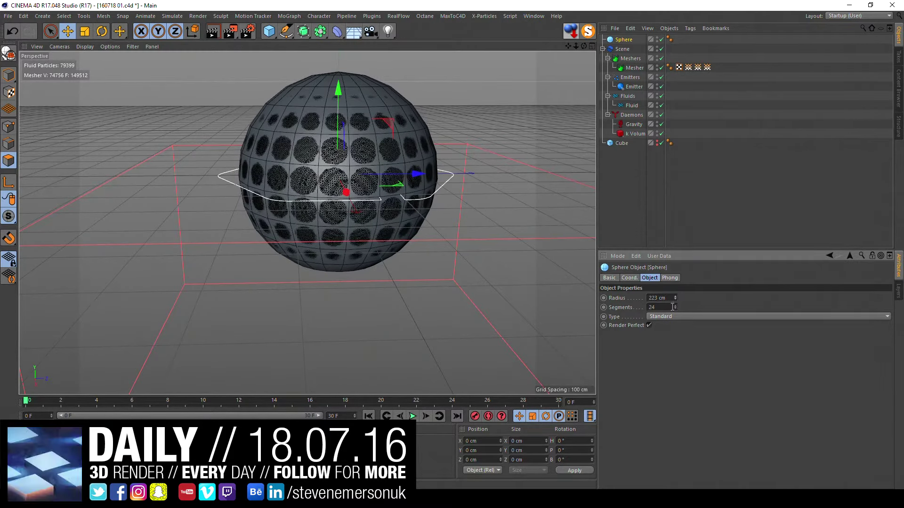
Step: Give the sphere 96 segments and Icosahedron type, nudging the radius to about 222 cm
click(654, 307)
text(96)
key(Return)
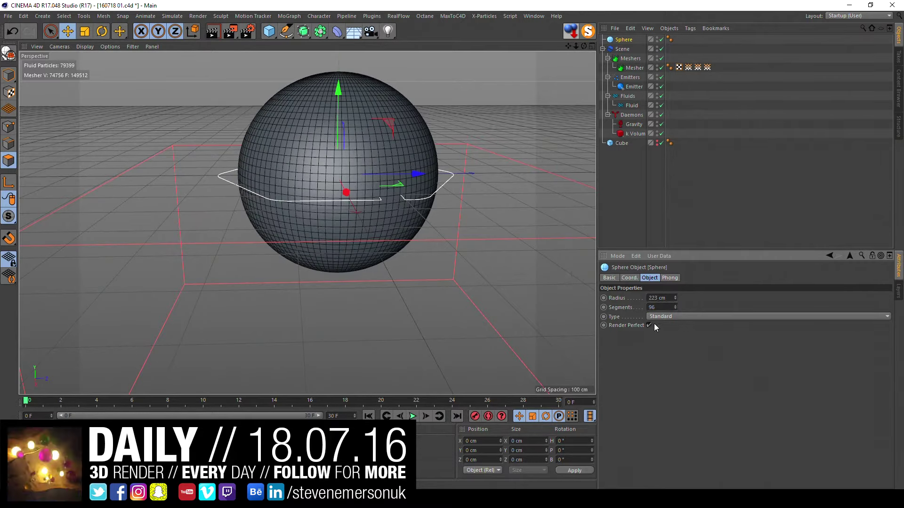
click(659, 316)
click(677, 336)
click(663, 319)
click(681, 362)
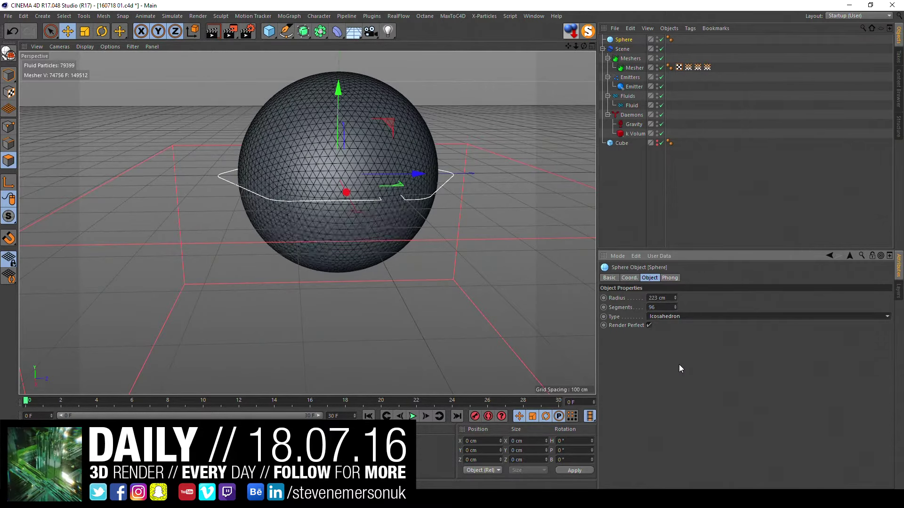
click(676, 298)
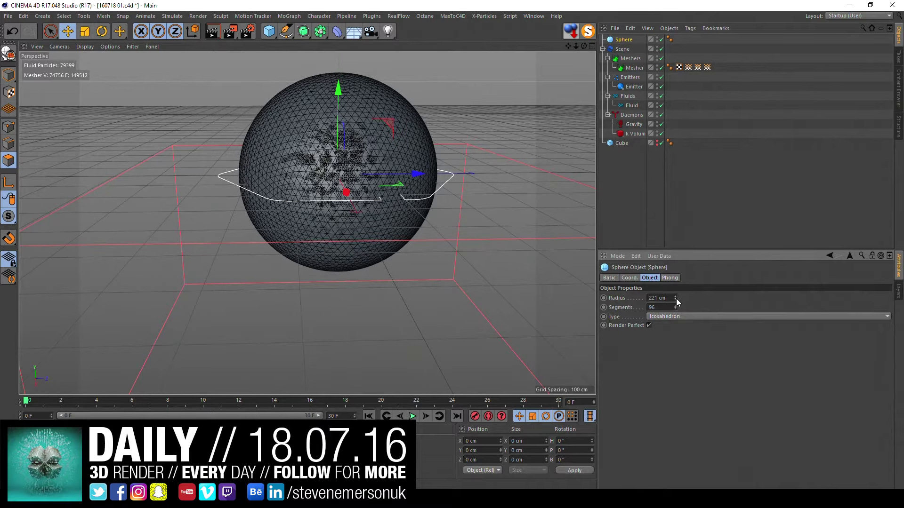
Step: Add a RealFlow Collider tag to the Sphere and play the simulation to test the collision
click(672, 198)
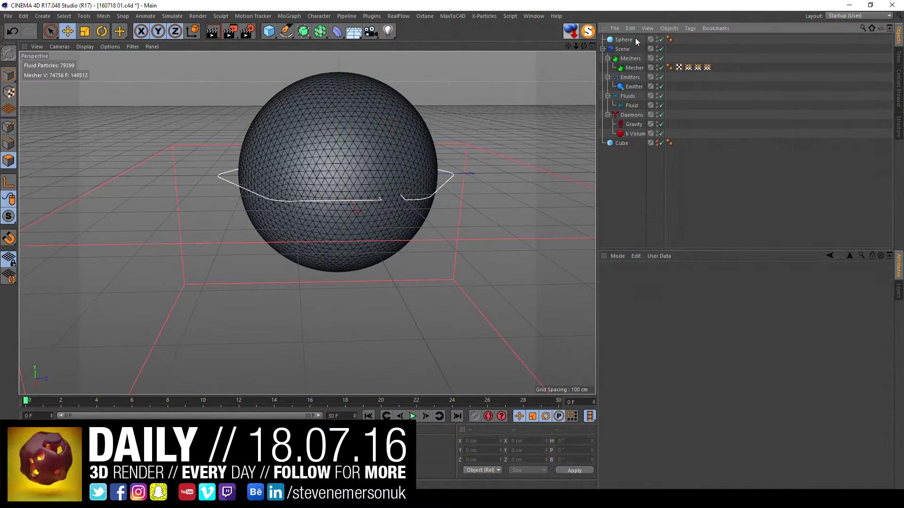
right_click(635, 40)
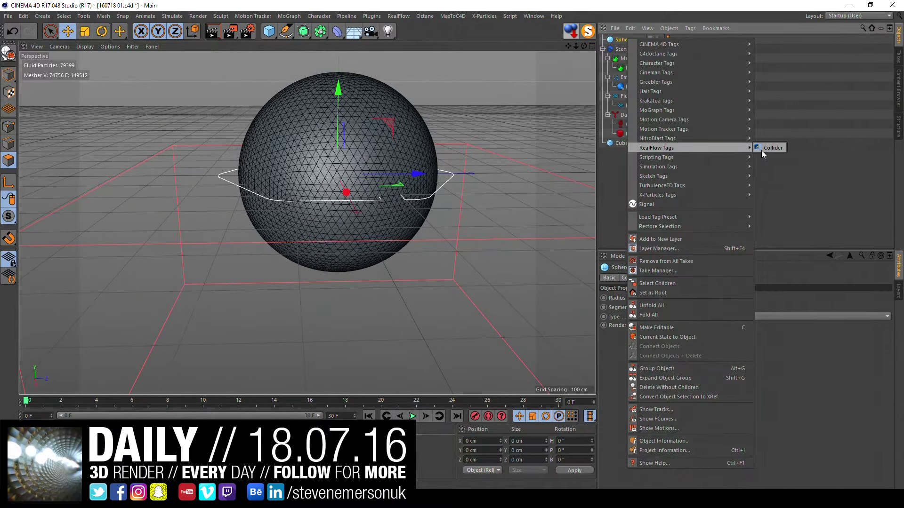
click(761, 151)
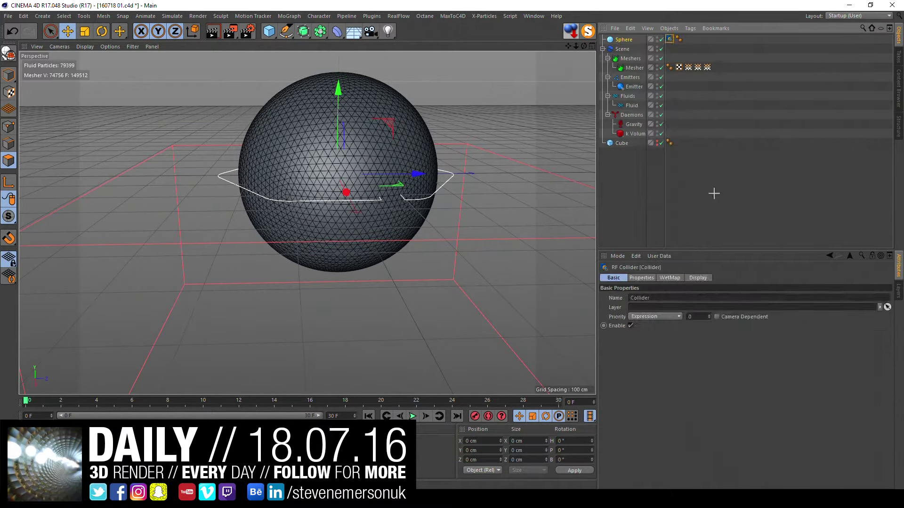
click(641, 39)
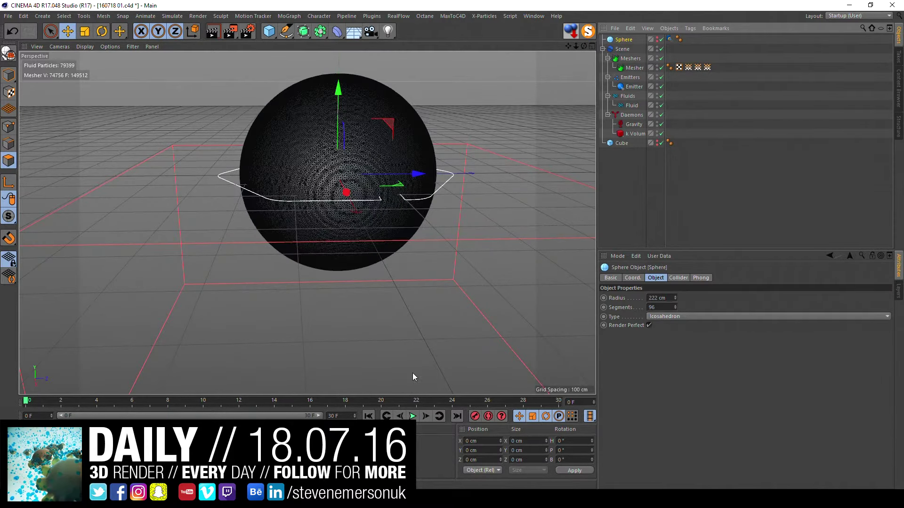
click(414, 418)
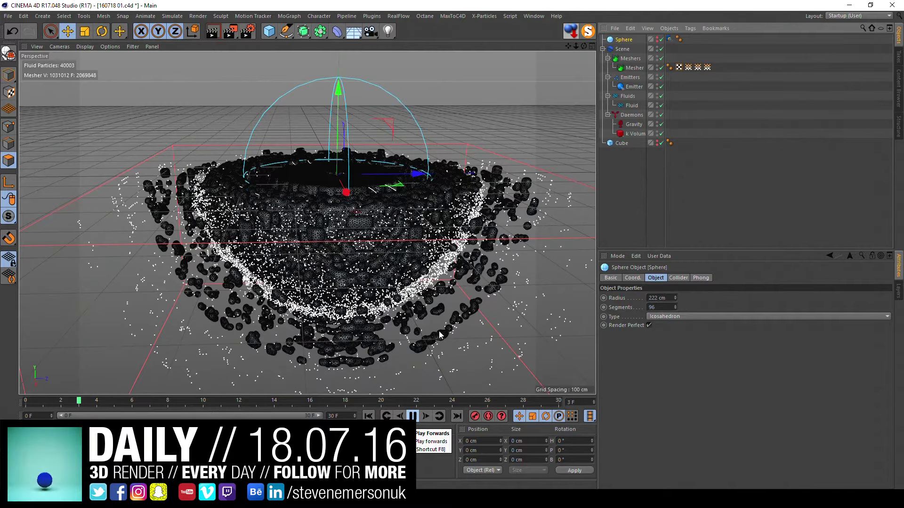
Step: Convert the sphere to an editable polygon object and switch to whole-object editing
key(c)
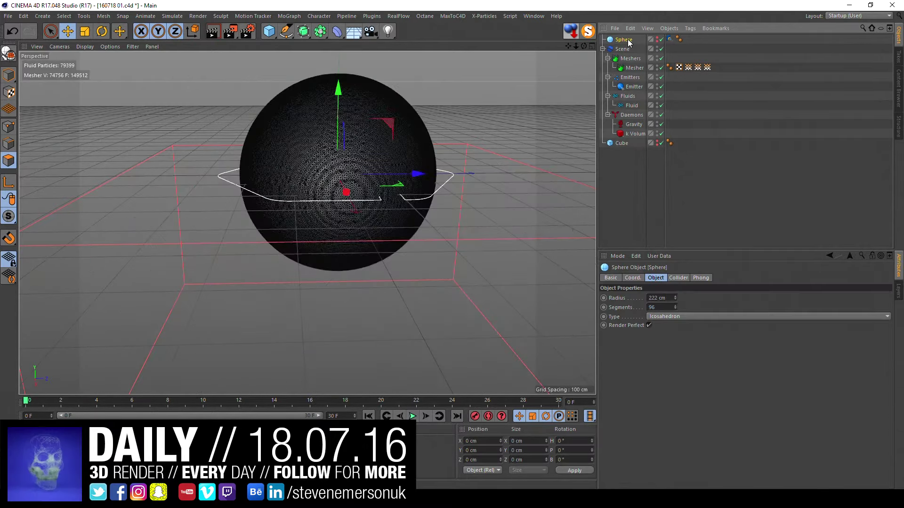
right_click(636, 39)
click(659, 205)
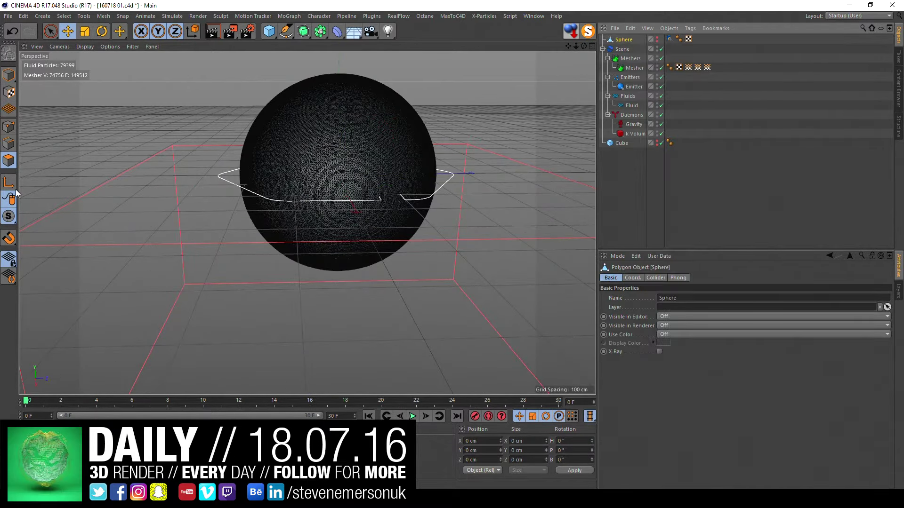
click(8, 161)
right_click(343, 146)
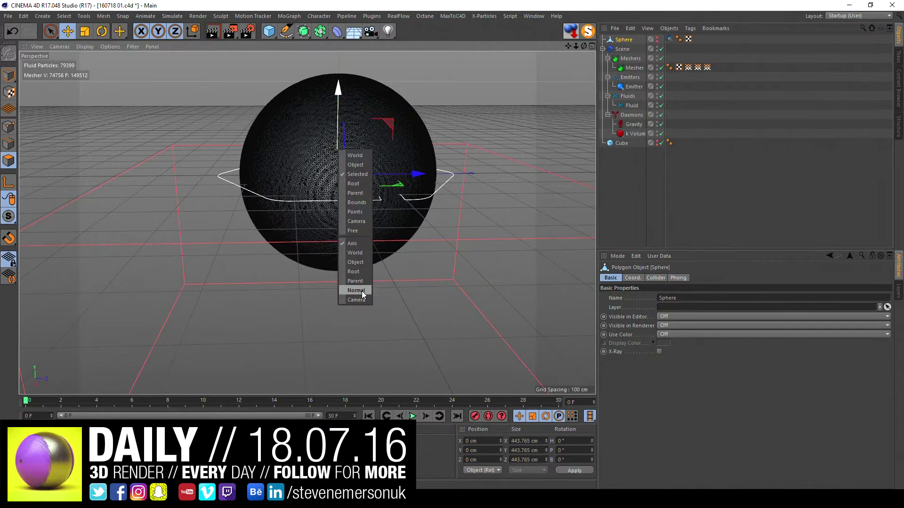
click(258, 311)
Step: Set the sphere's visibility to Default and replay with the RealFlow Scene re-enabled
click(657, 49)
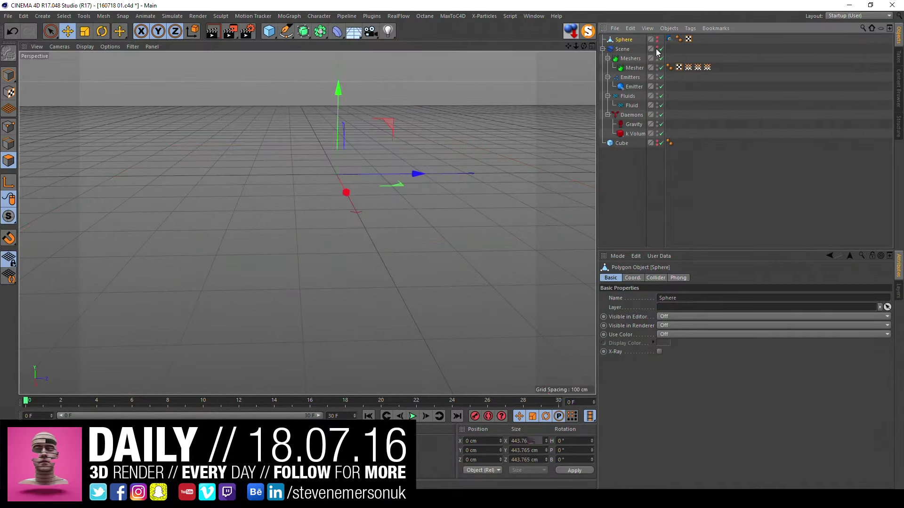
ctrl+click(657, 40)
right_click(338, 116)
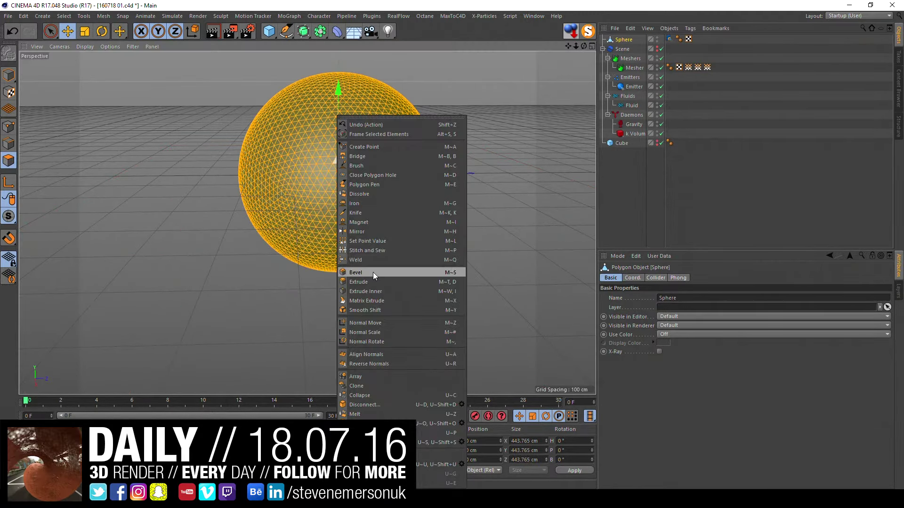
click(554, 228)
click(657, 49)
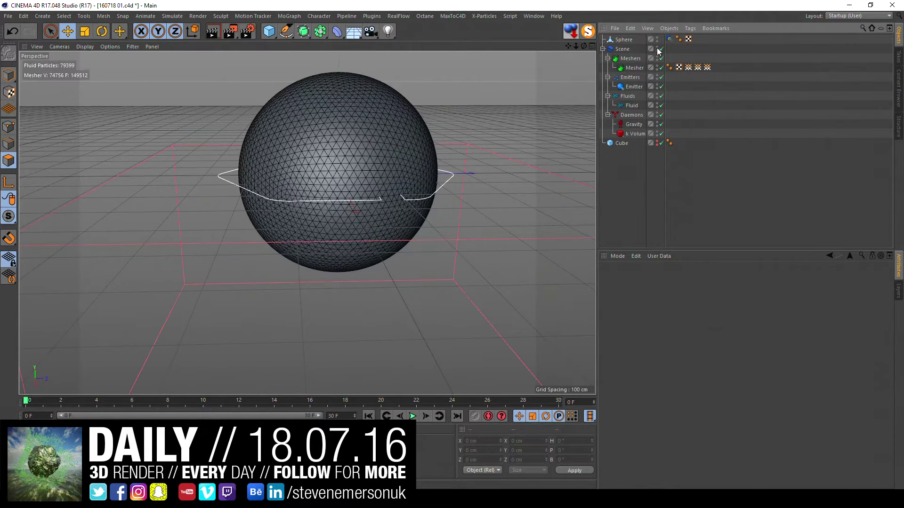
click(413, 416)
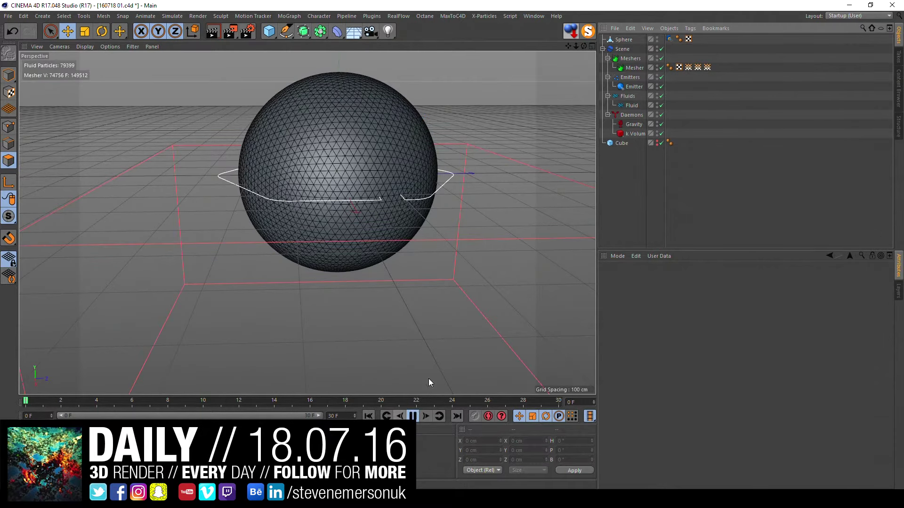
Step: Delete the collider Sphere, rewind to frame 0, and select the RealFlow Scene
click(624, 40)
key(Delete)
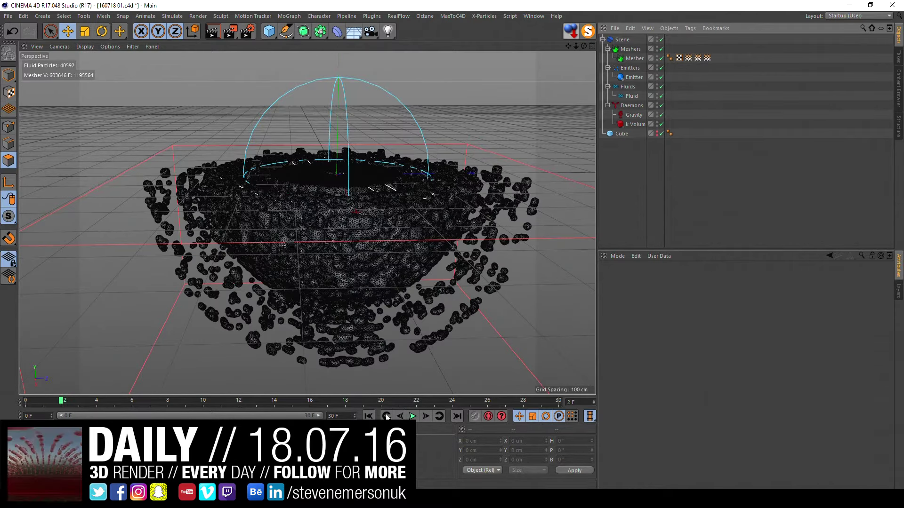
click(369, 417)
click(623, 39)
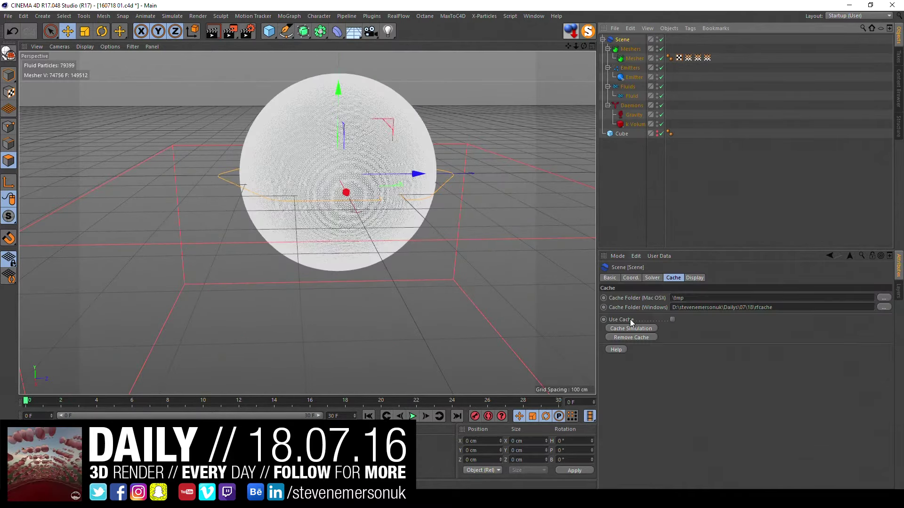
Step: Enable Use Cache on the Scene, scrub to about frame 16, and orbit around the bowl
click(672, 320)
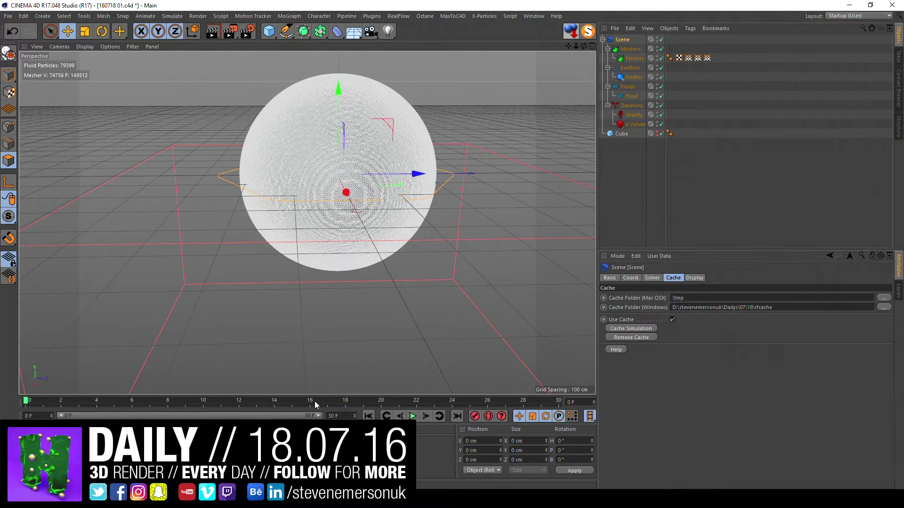
mouse_move(314, 401)
mouse_down()
mouse_move(524, 401)
mouse_move(108, 403)
mouse_move(281, 402)
mouse_move(259, 401)
mouse_up()
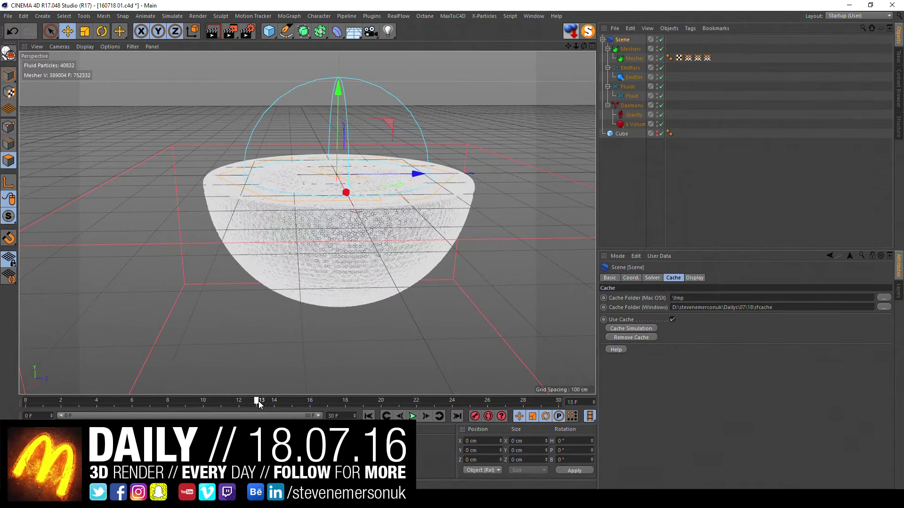
mouse_move(357, 242)
alt+mouse_down()
mouse_move(437, 211)
mouse_move(364, 284)
mouse_move(306, 221)
mouse_move(308, 321)
mouse_move(349, 245)
mouse_move(487, 169)
mouse_move(455, 137)
alt+mouse_up()
Step: Collapse the Scene hierarchy and select the RealFlow Scene object
click(631, 151)
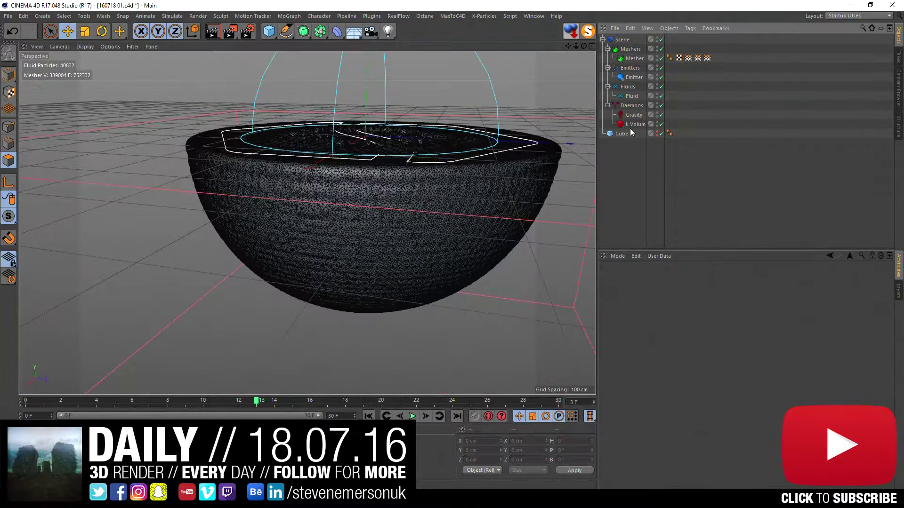
click(603, 39)
ctrl+click(621, 45)
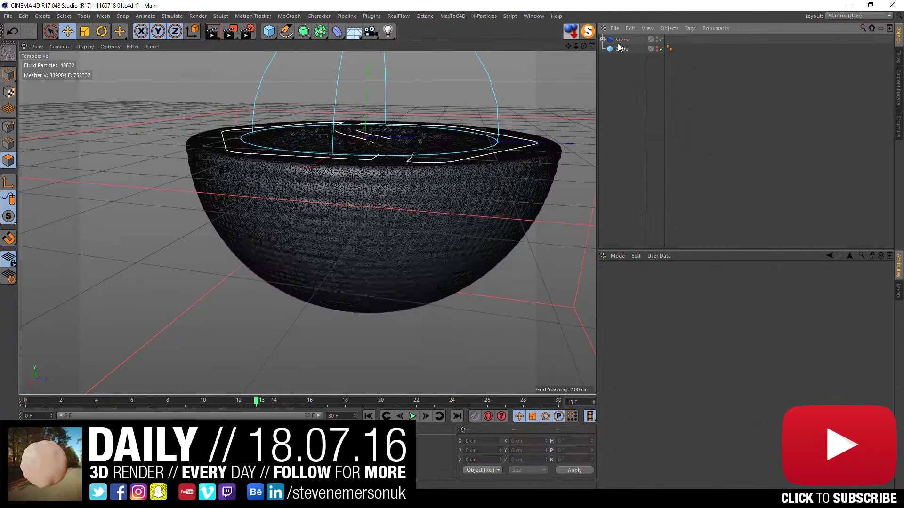
click(622, 44)
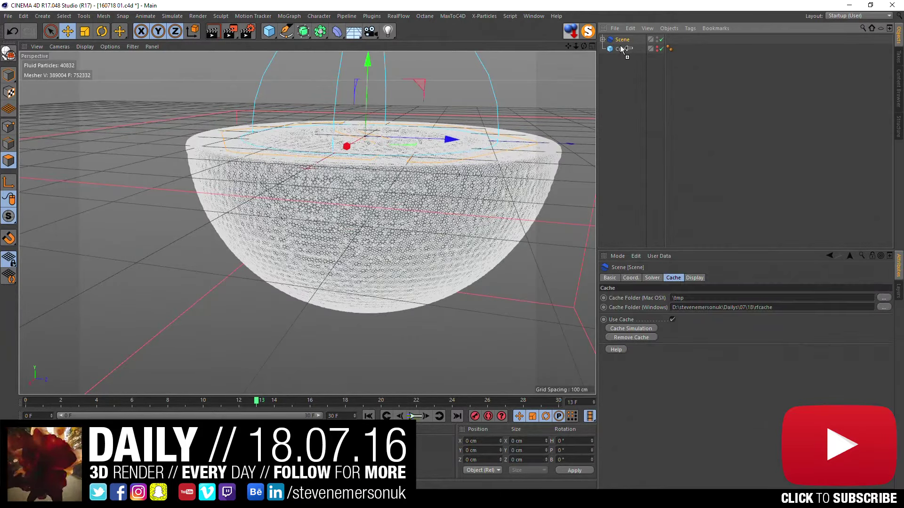
ctrl+click(621, 42)
click(646, 115)
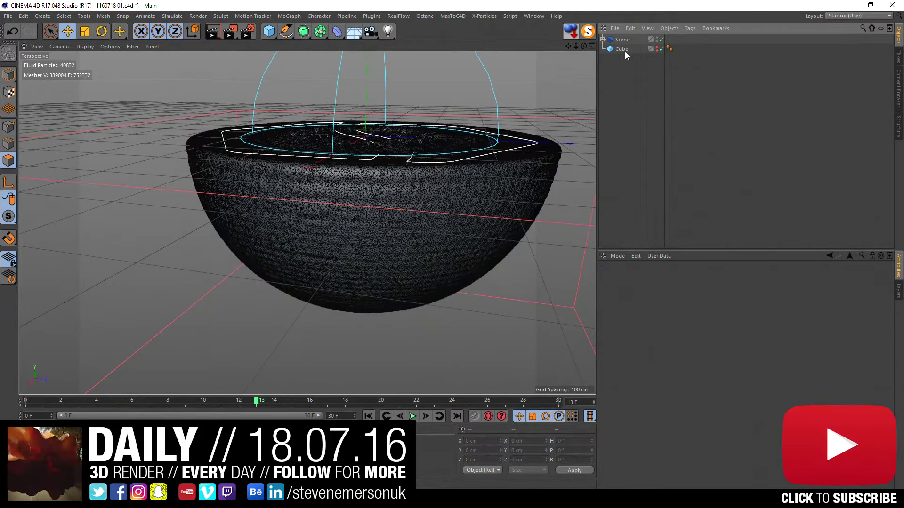
click(621, 41)
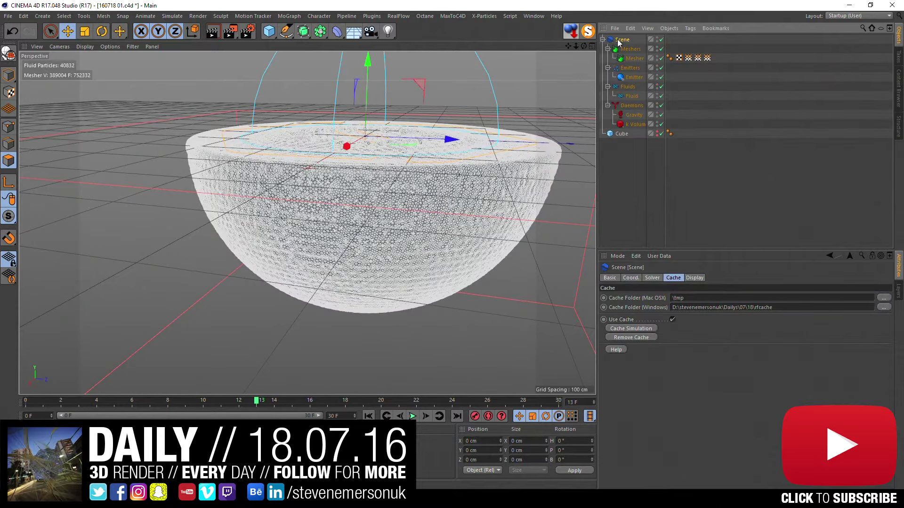
click(603, 41)
click(403, 17)
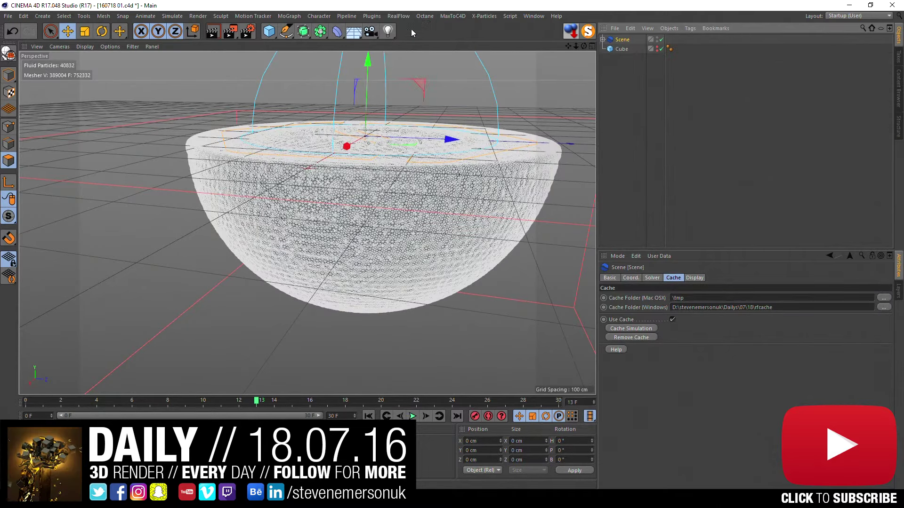
click(651, 66)
click(621, 40)
Step: Save the file, delete the old Scene, and add a fresh RealFlow Scene
key(ctrl+s)
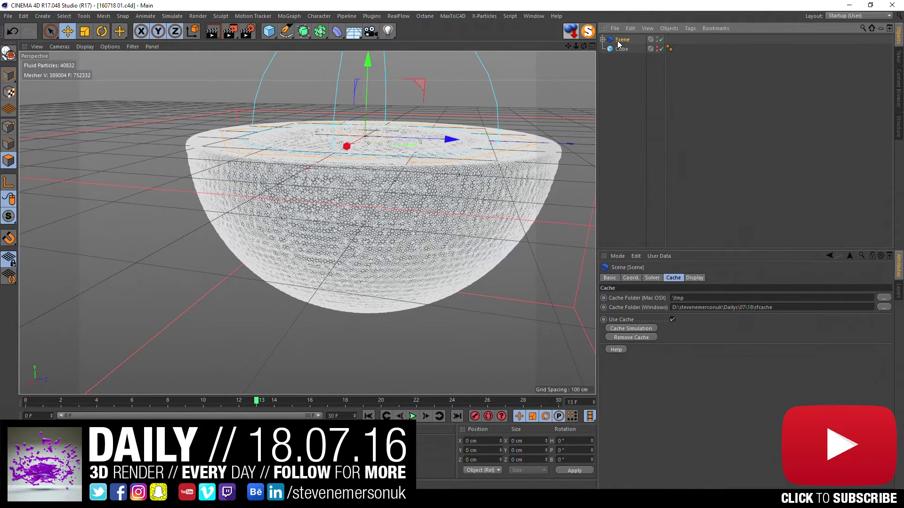
key(Delete)
click(399, 16)
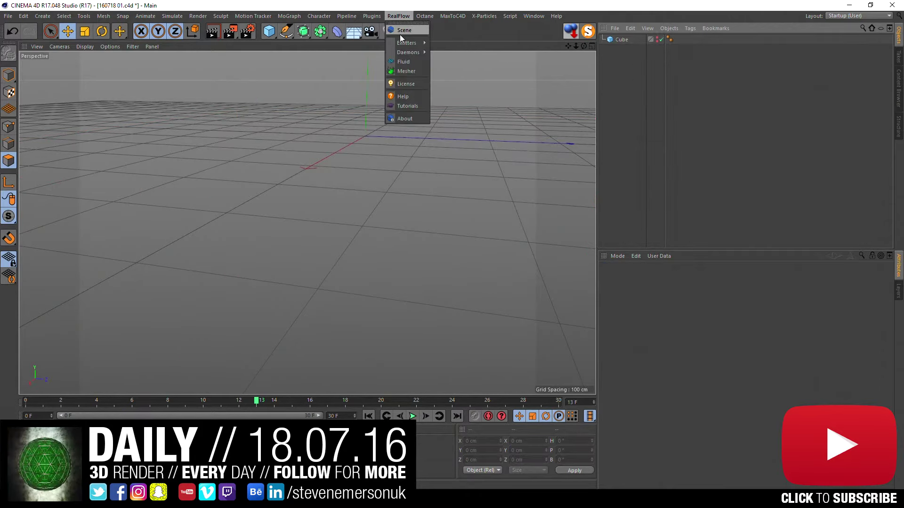
click(400, 35)
click(638, 87)
click(622, 40)
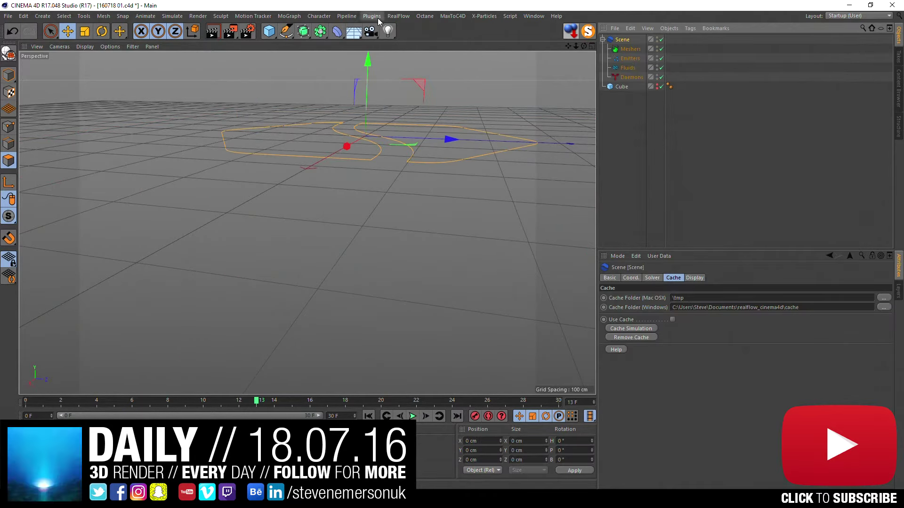
Step: Add a Sphere emitter and set its Object Width to about 286 cm
click(398, 16)
mouse_move(407, 44)
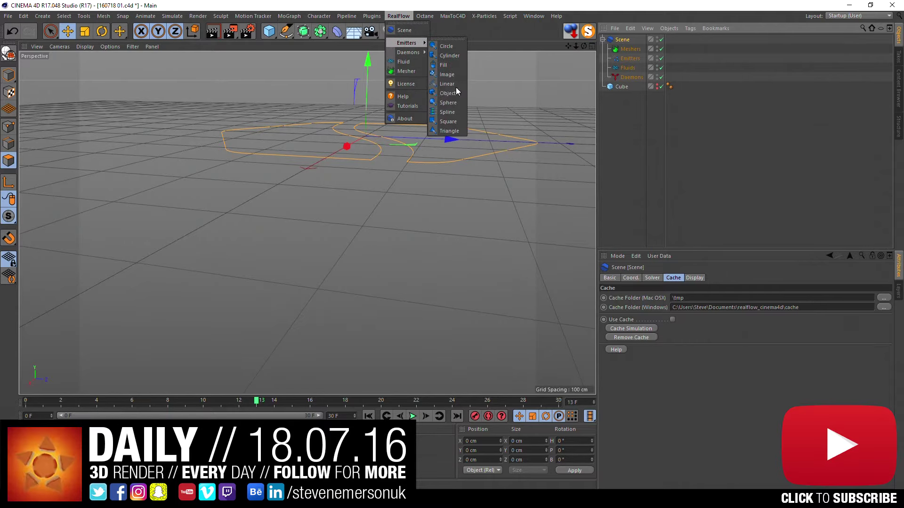
click(453, 102)
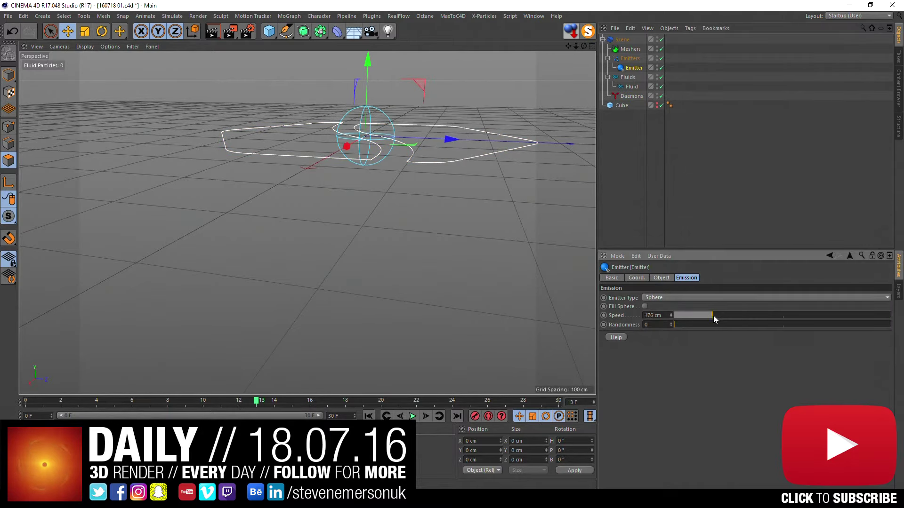
click(661, 277)
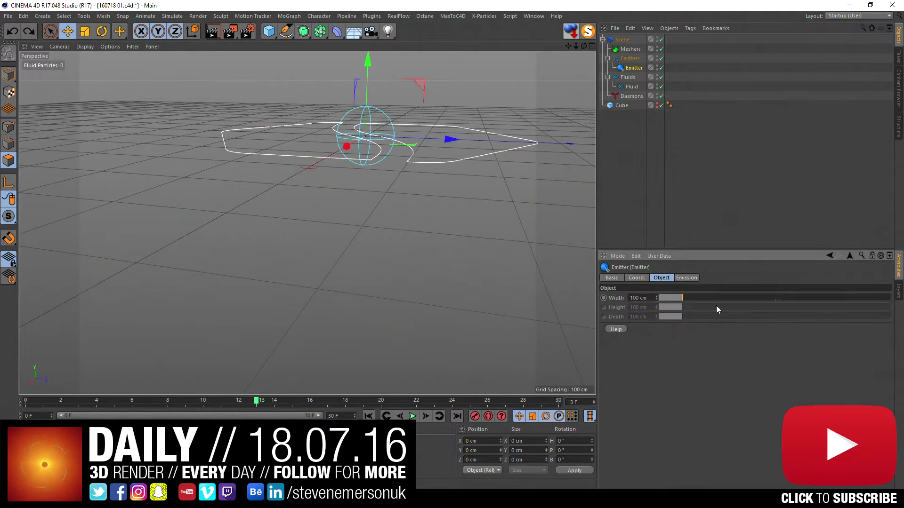
drag(716, 298, 726, 298)
alt+drag(397, 241, 357, 289)
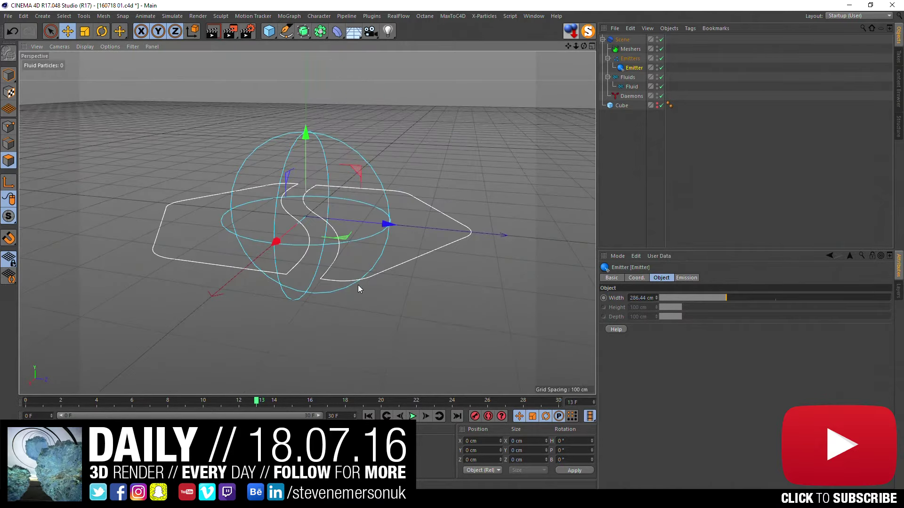
Step: Enable Fill Sphere on the emitter's Emission tab and rewind to frame 0
click(682, 279)
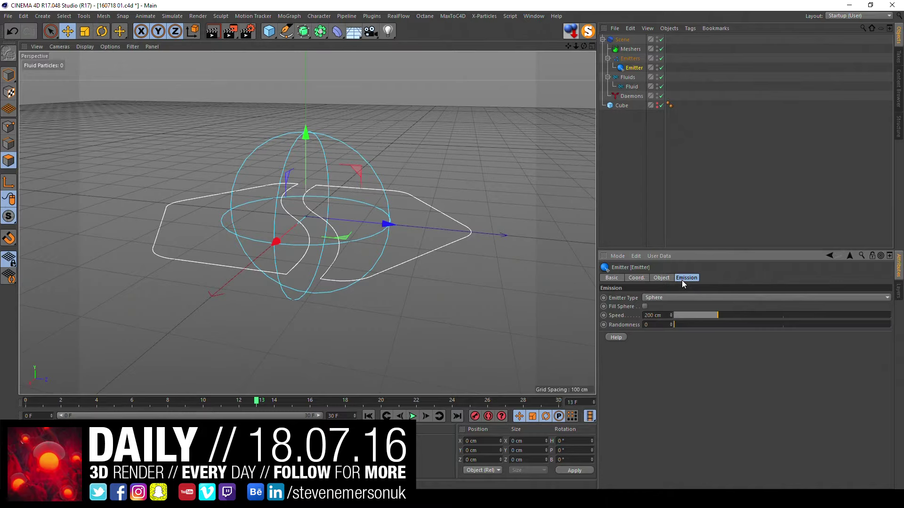
click(645, 306)
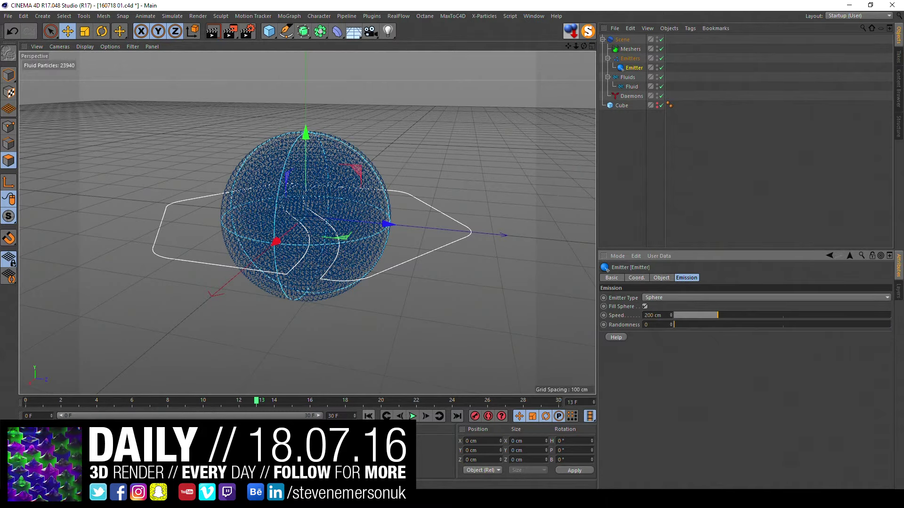
click(368, 416)
Step: Add a RealFlow Mesher under the Meshers group
click(630, 49)
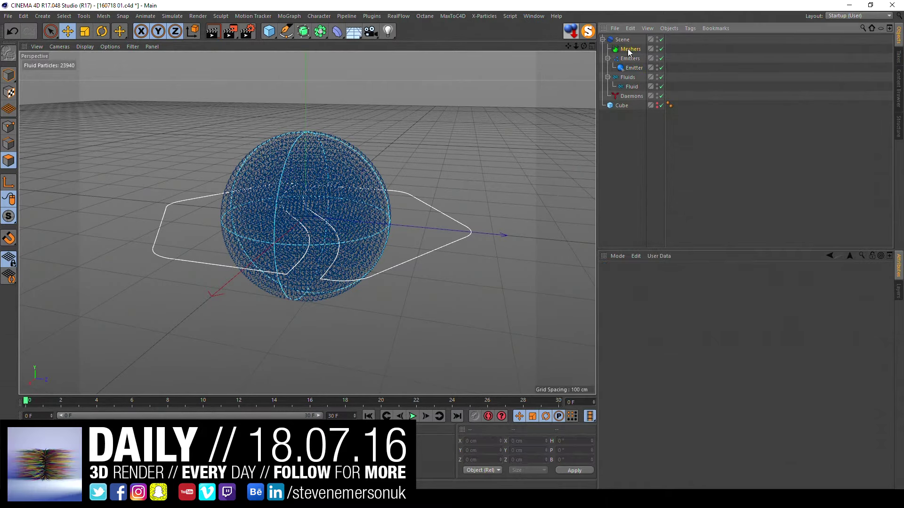
click(397, 16)
click(408, 63)
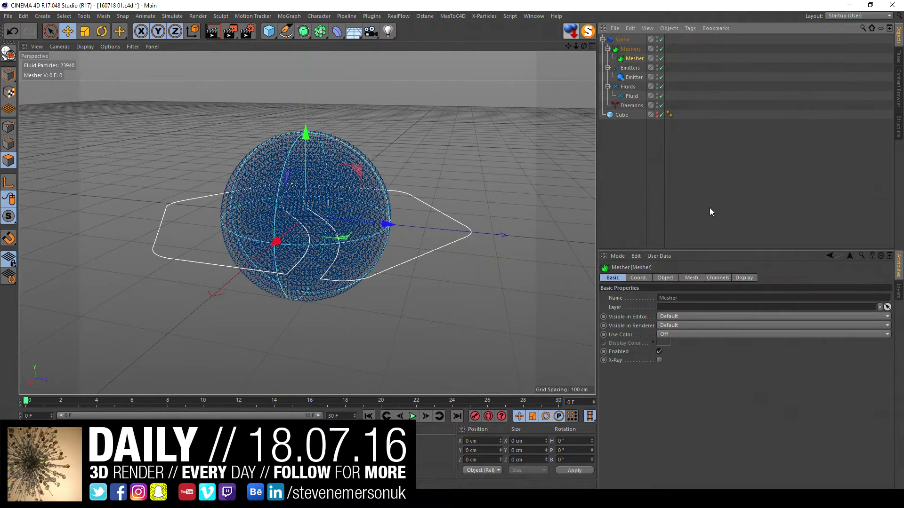
click(710, 208)
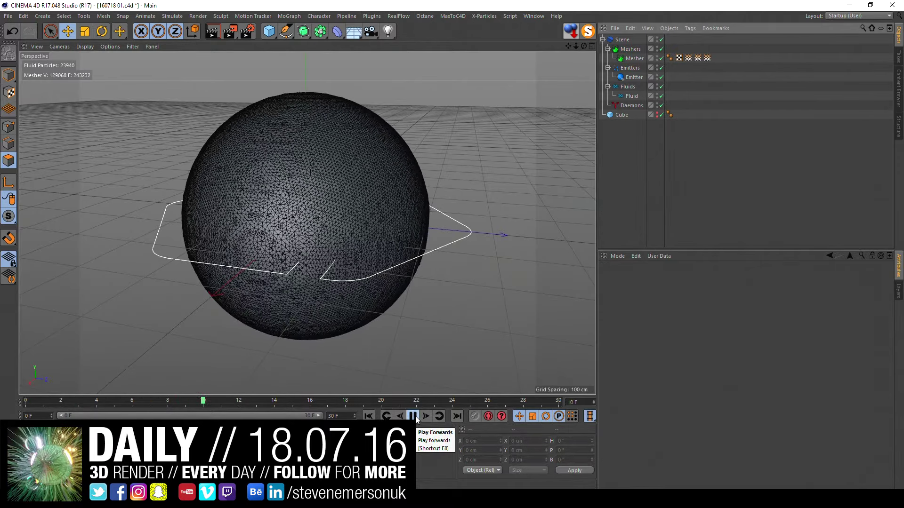
Step: Set emitter speed to 0 cm, replay from frame 0, and select the Scene before the crash
click(633, 78)
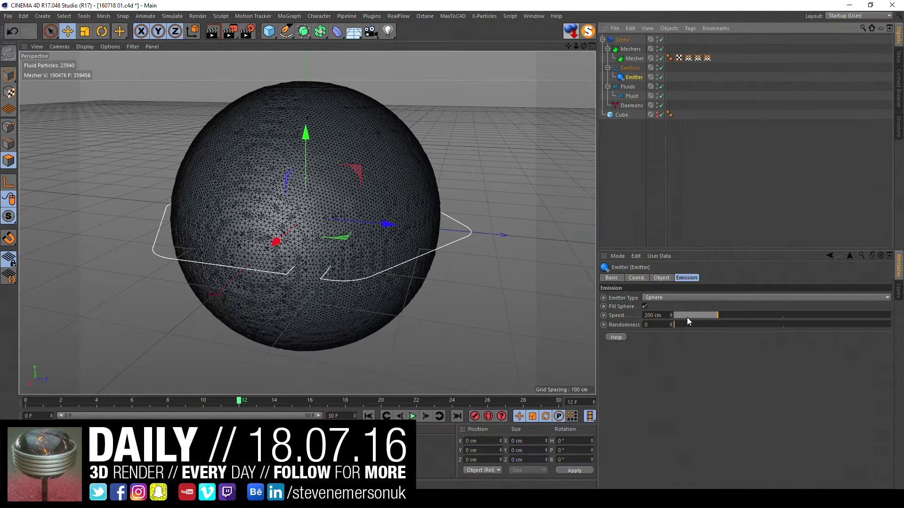
drag(687, 316, 498, 321)
click(369, 416)
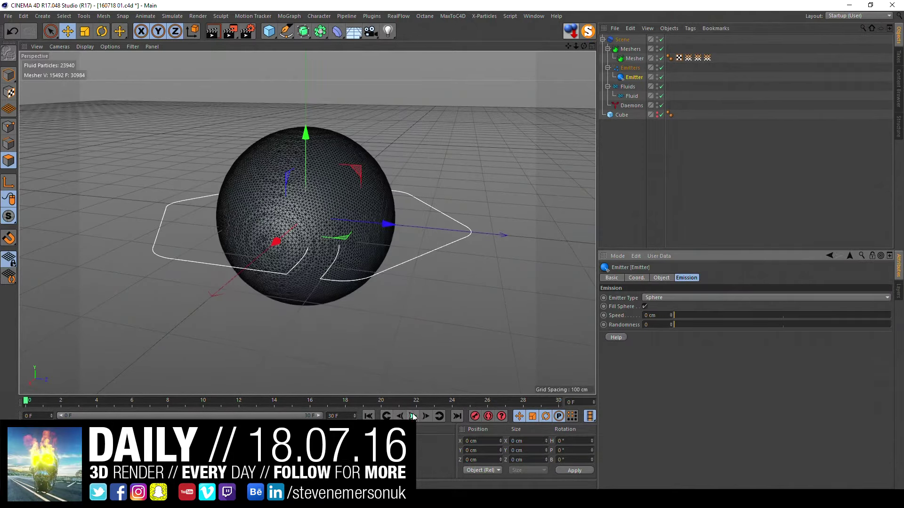
click(416, 416)
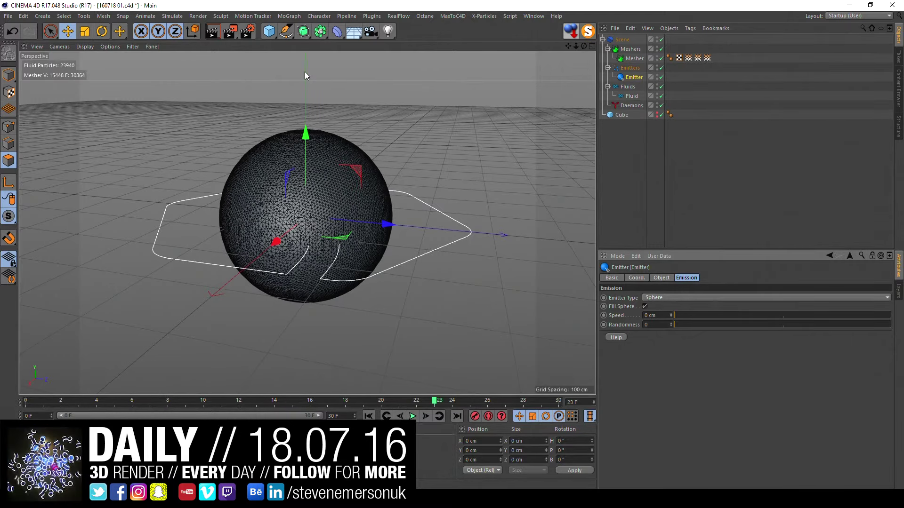
click(674, 160)
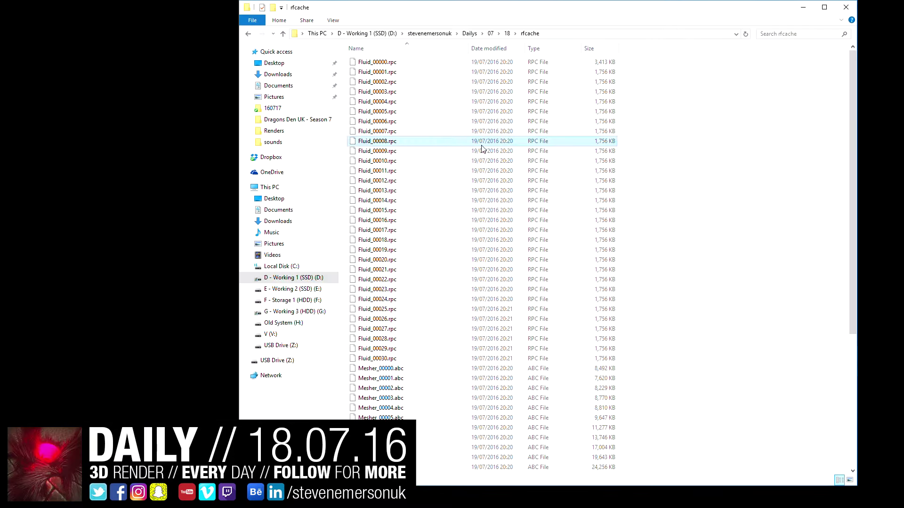
key(BackSpace)
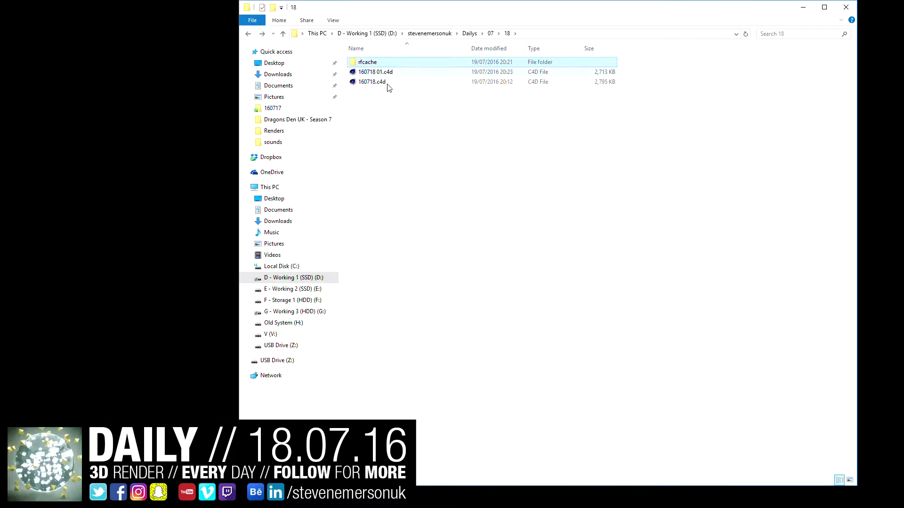
Step: Check Task Manager after the crash, close it, and sort folder 18 by date modified
key(ctrl+alt+Delete)
click(436, 262)
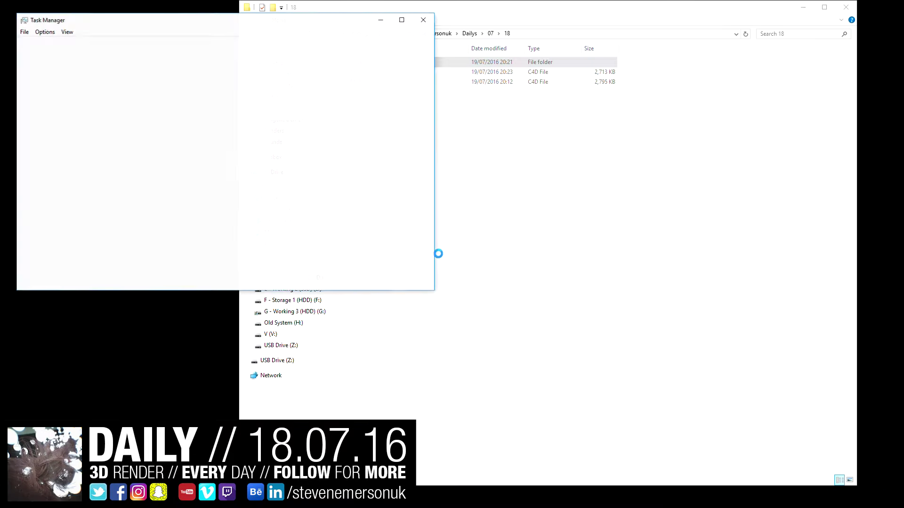
scroll(83, 180, down, 3)
scroll(83, 179, down, 3)
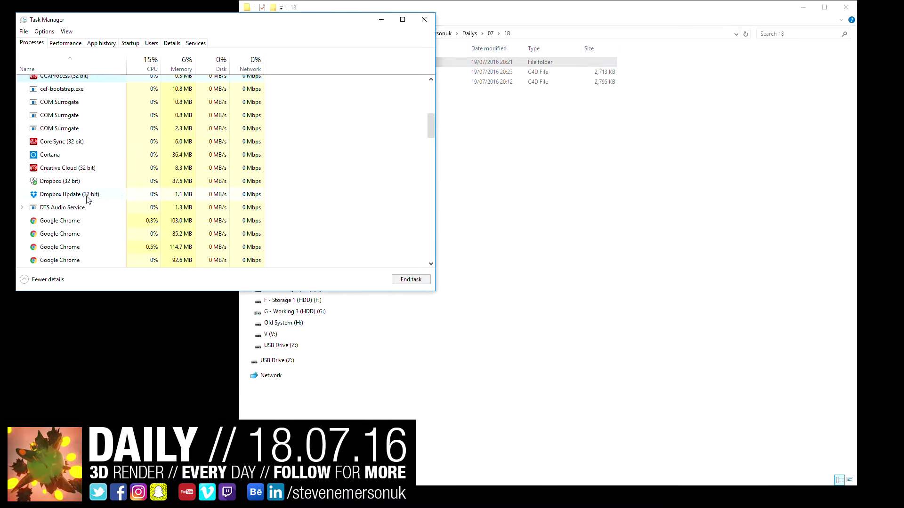
scroll(87, 198, down, 4)
scroll(87, 197, down, 2)
click(424, 19)
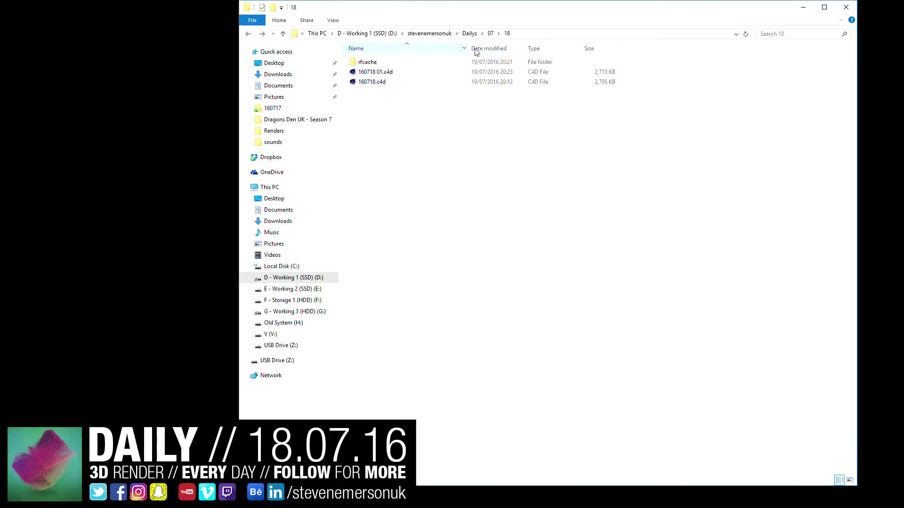
click(489, 48)
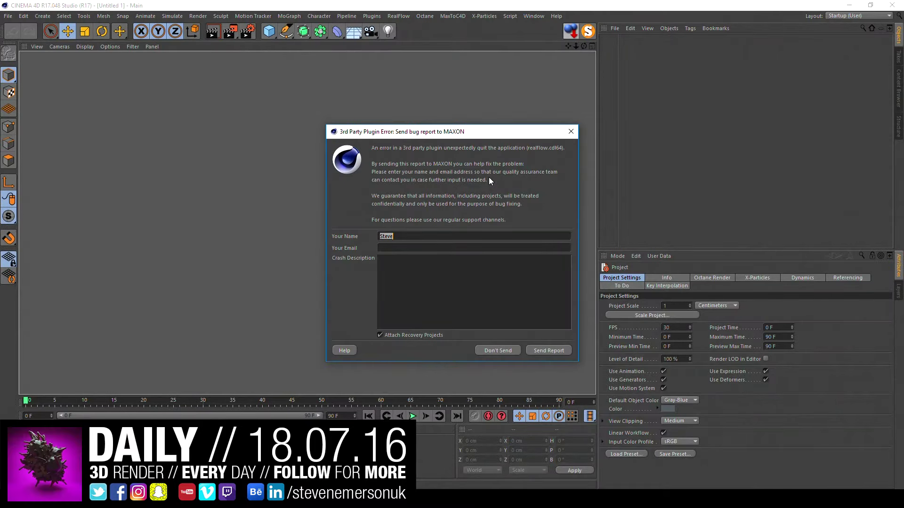
Step: Decline the RealFlow crash report with Don't Send on both dialogs
click(497, 350)
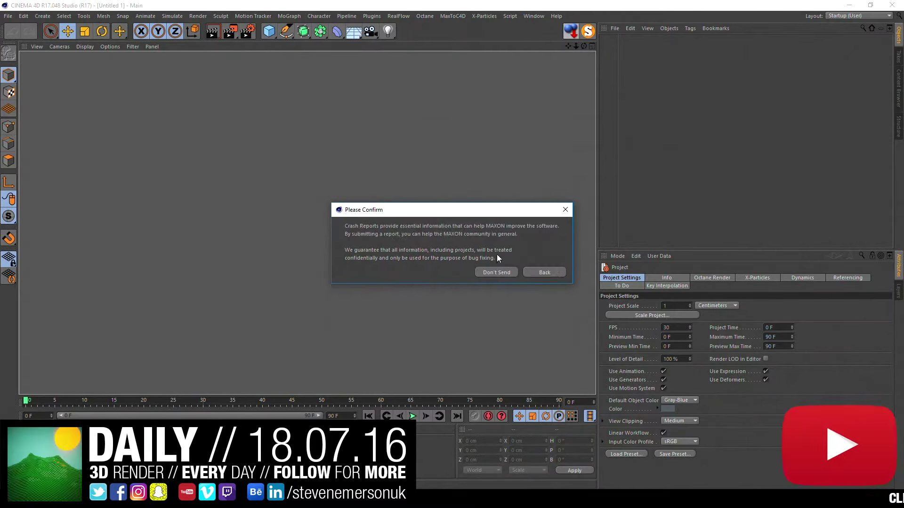
click(496, 268)
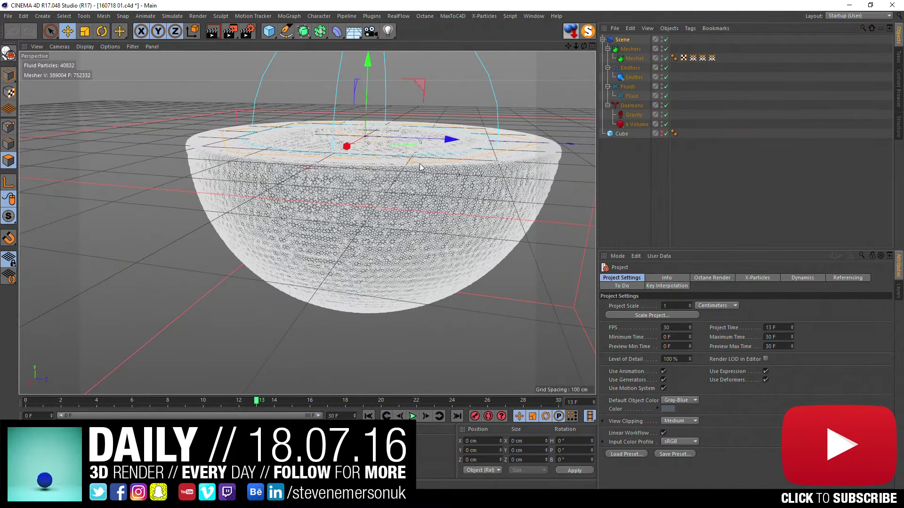
Step: Run Cache Simulation from the RealFlow Scene's Cache tab, then scrub to frame 18
click(644, 187)
click(633, 77)
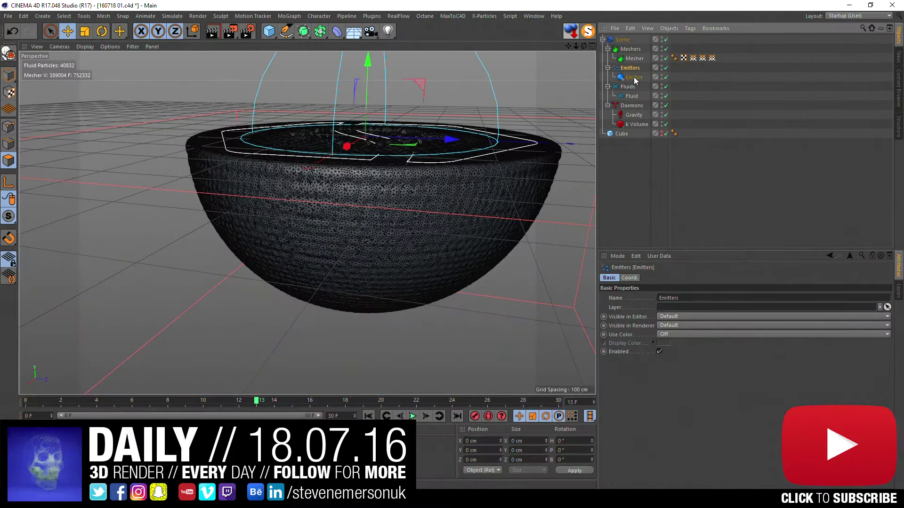
click(610, 39)
click(672, 278)
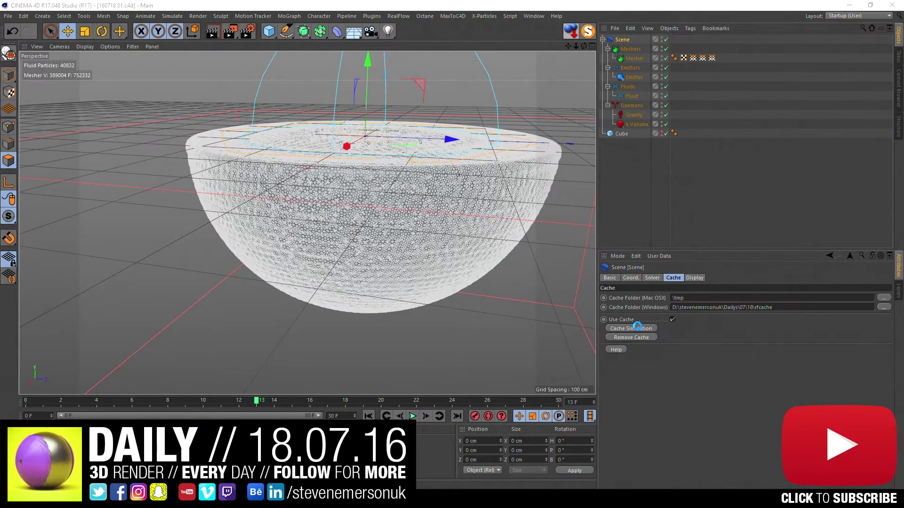
click(637, 327)
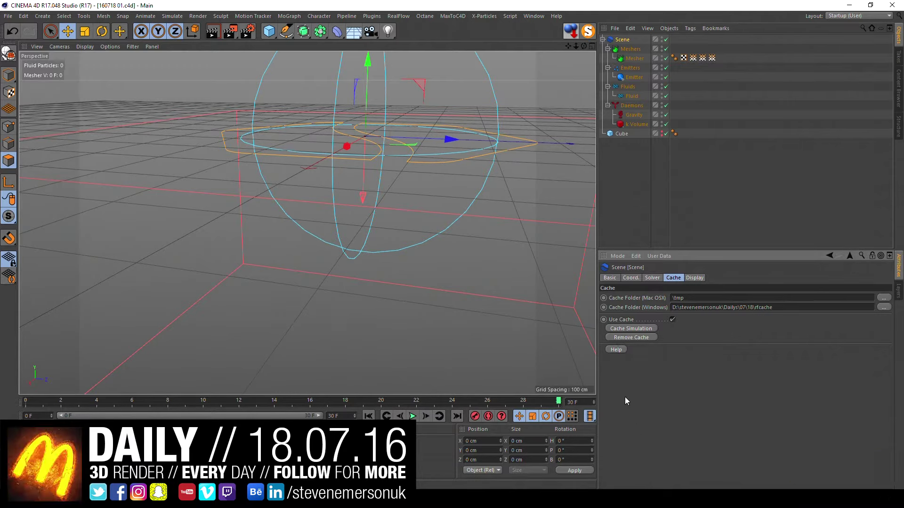
mouse_move(246, 398)
mouse_down()
mouse_move(564, 399)
mouse_move(81, 400)
mouse_up()
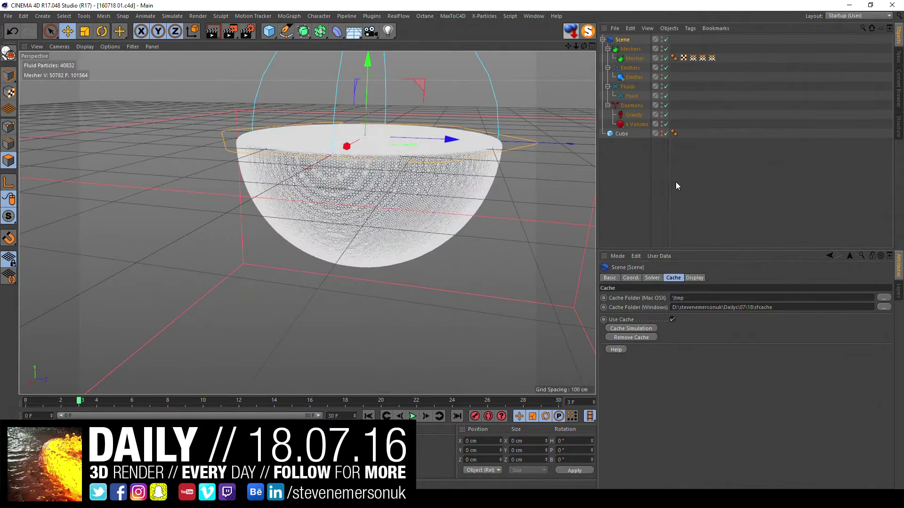
Step: Delete the Gravity daemon, raise emitter speed to about 30 cm, and recache the simulation
click(704, 196)
click(634, 114)
key(Delete)
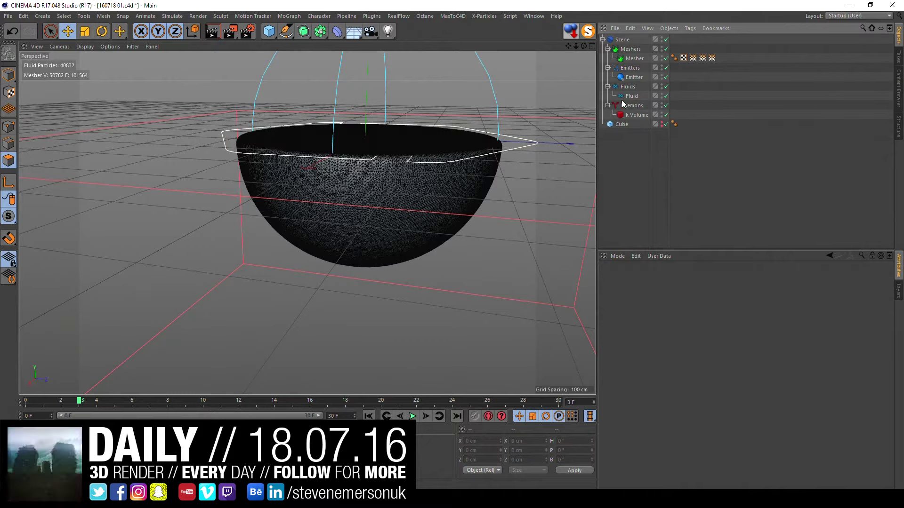
click(630, 78)
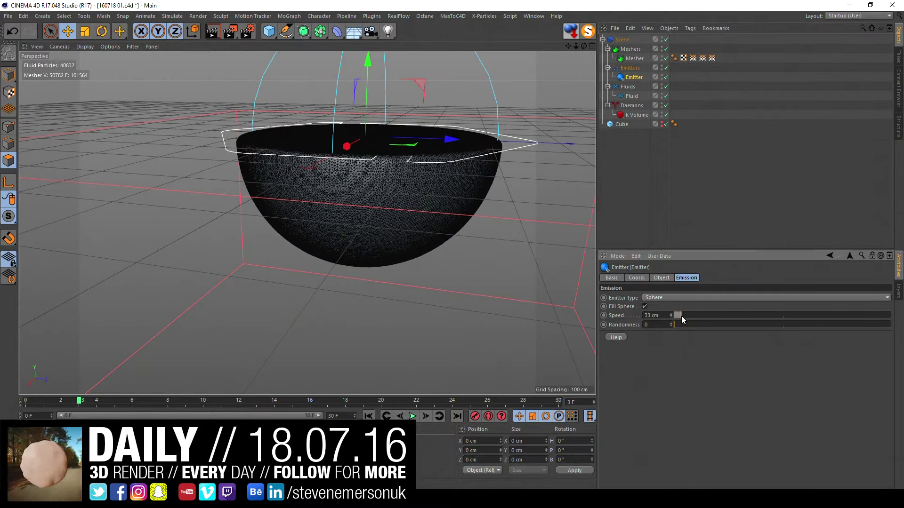
drag(682, 315, 679, 315)
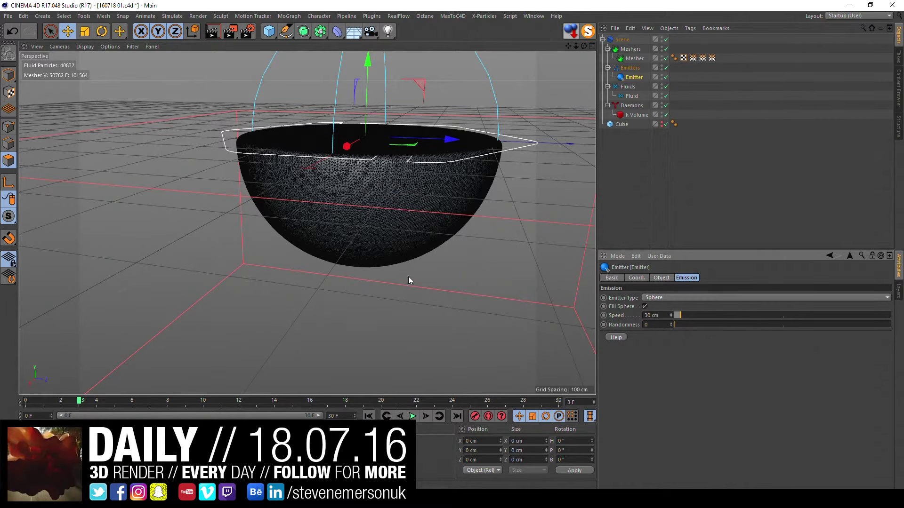
click(622, 39)
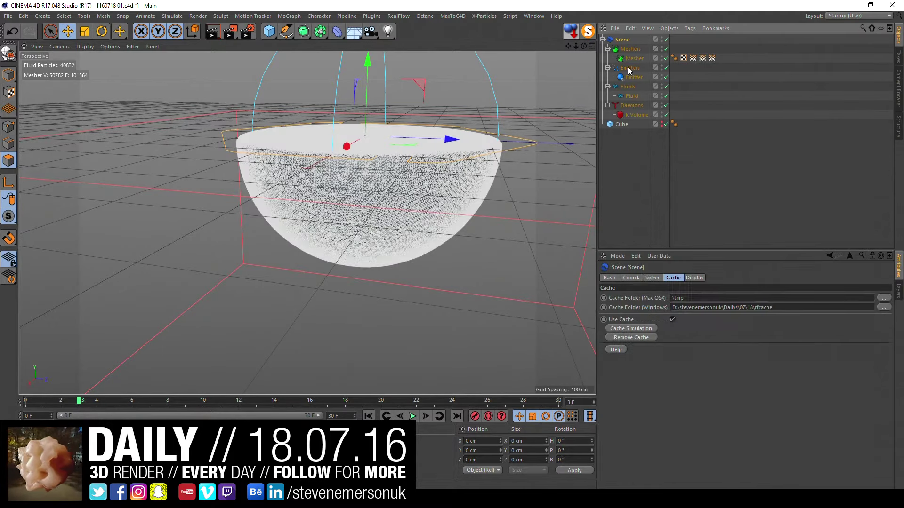
click(636, 329)
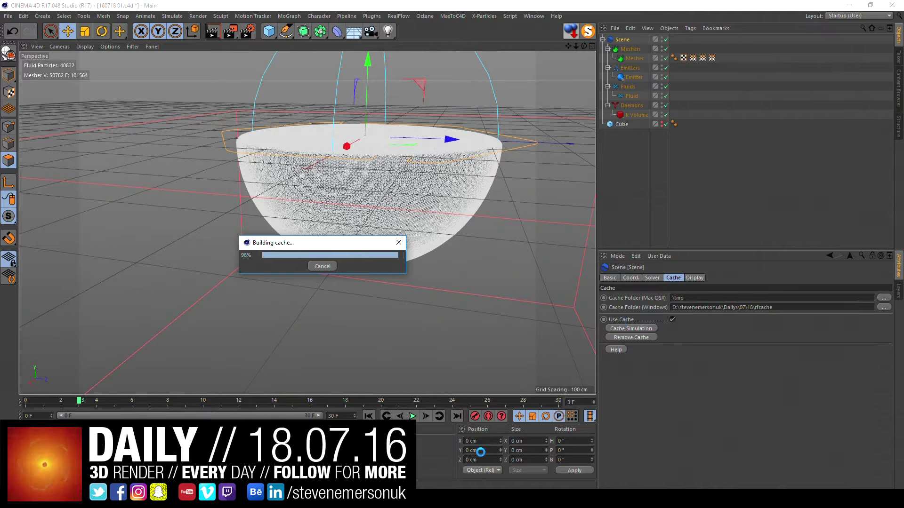
Step: Replay the cached fluid, view the bowl from above, and select the Daemons group
click(368, 416)
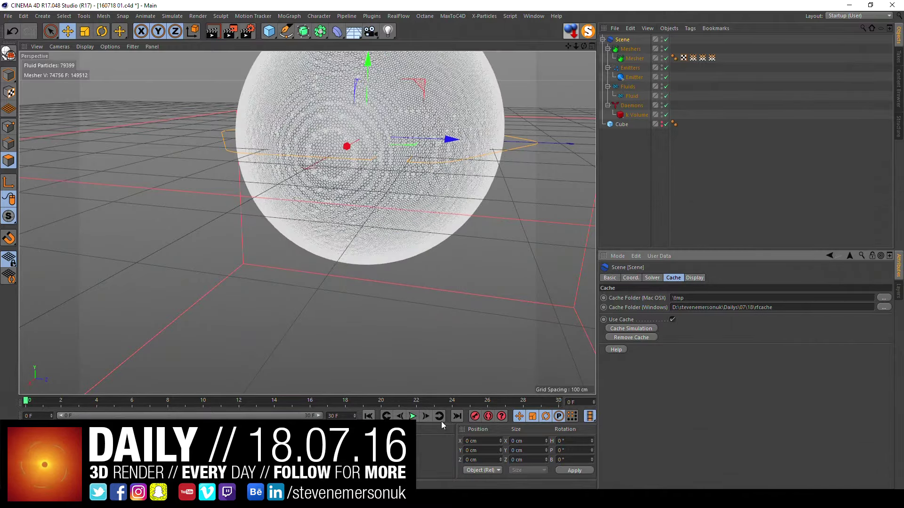
click(412, 416)
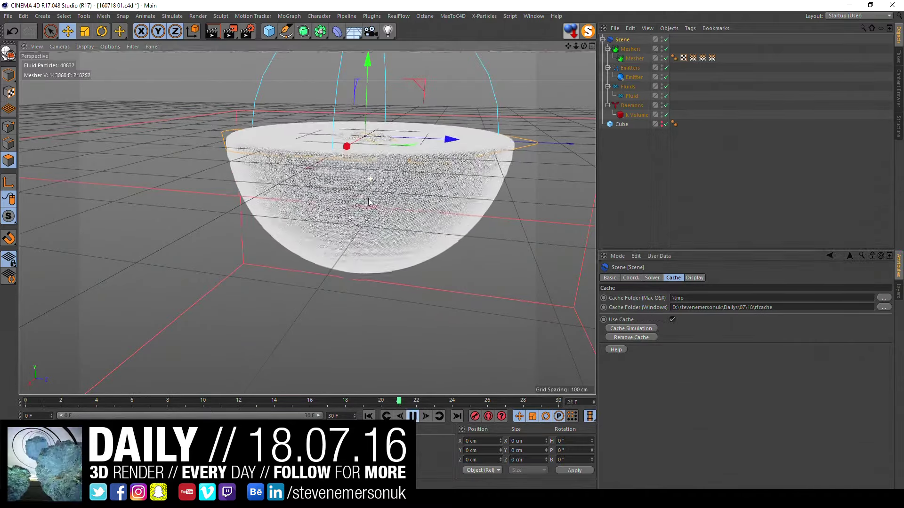
alt+drag(369, 199, 368, 309)
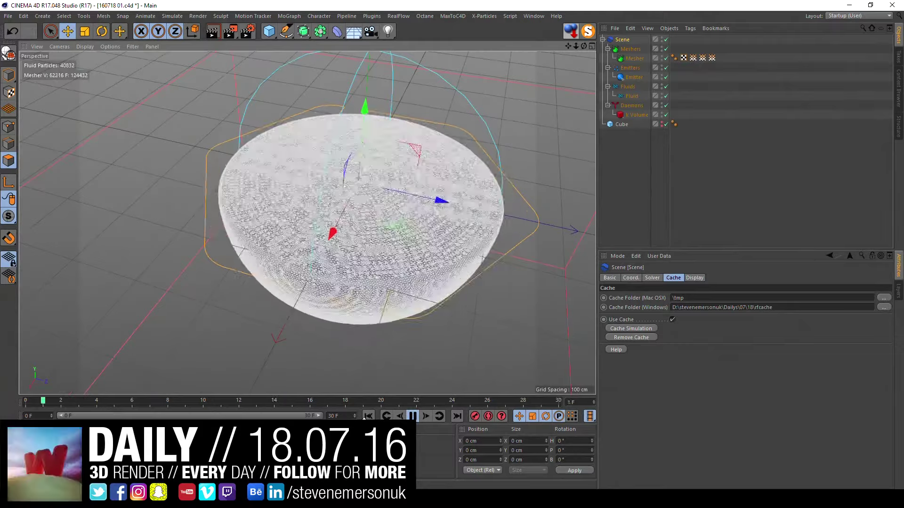
click(603, 195)
click(631, 106)
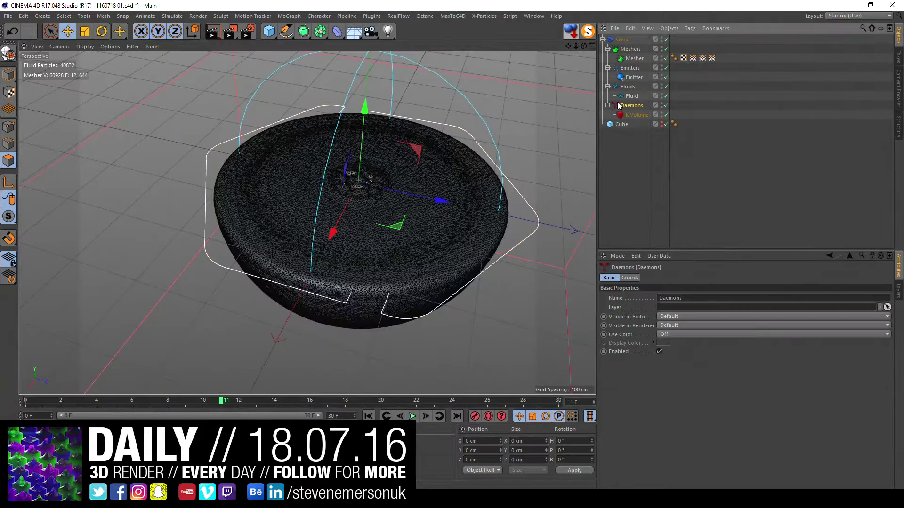
click(398, 16)
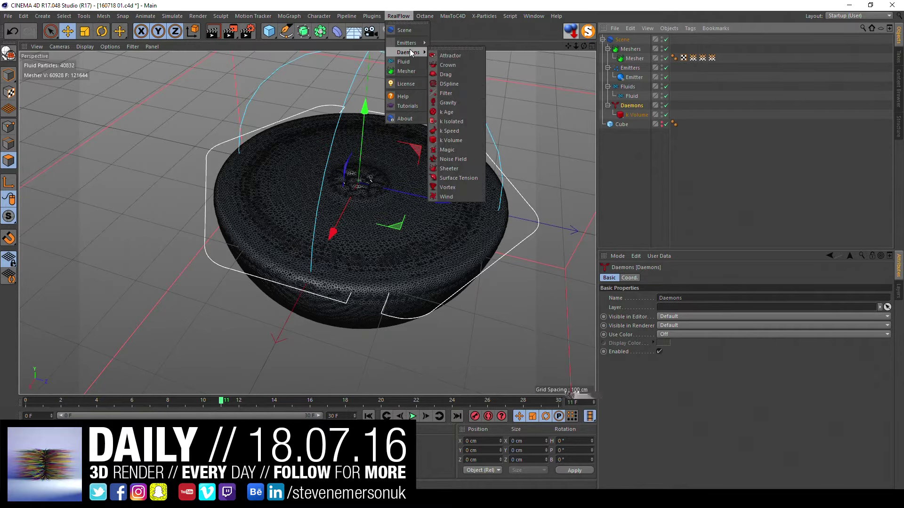
mouse_move(407, 52)
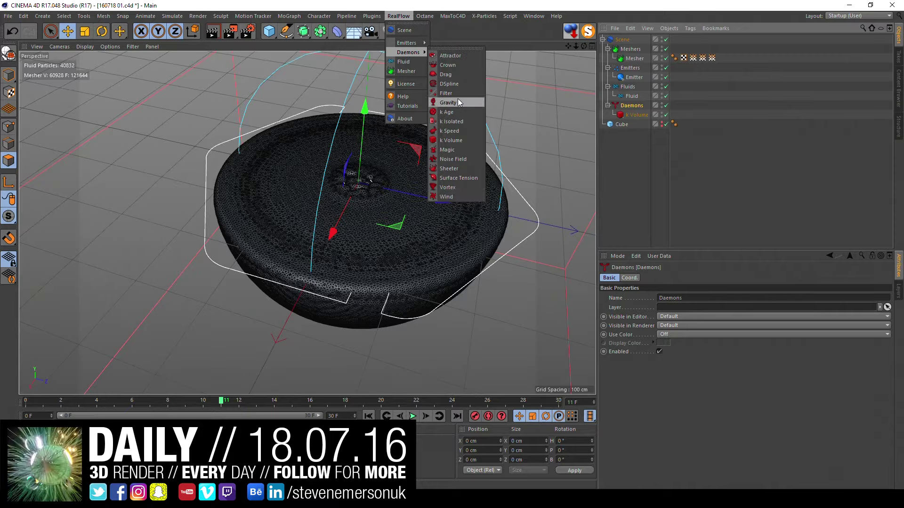
Step: Add a Noise Field daemon, replay from the start, and rebuild the simulation cache
click(448, 160)
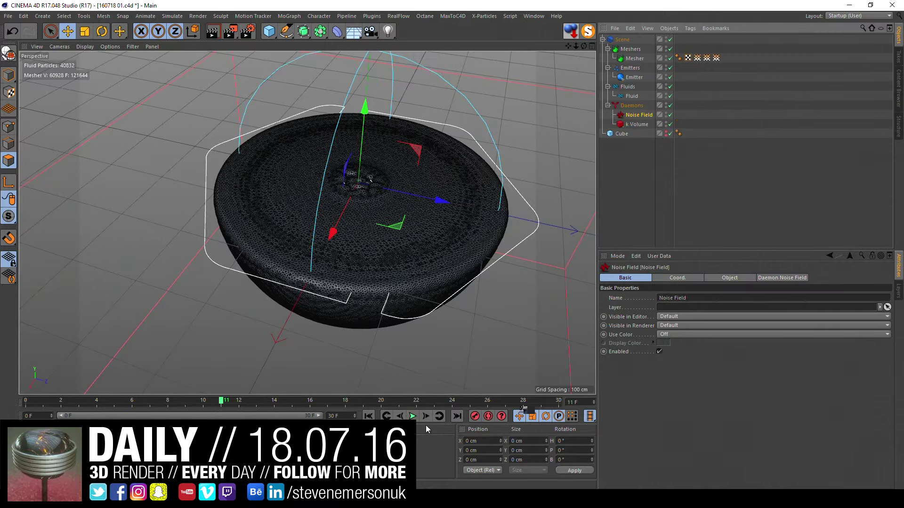
click(369, 417)
click(413, 416)
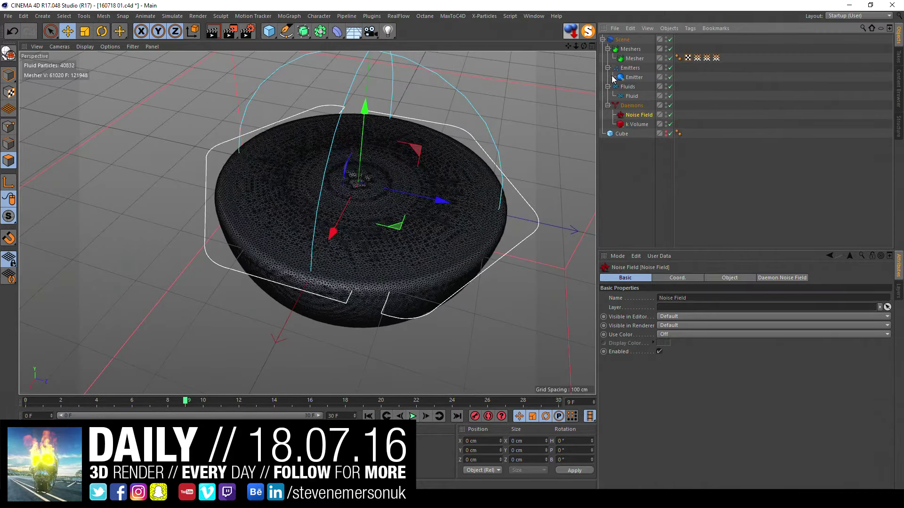
click(629, 328)
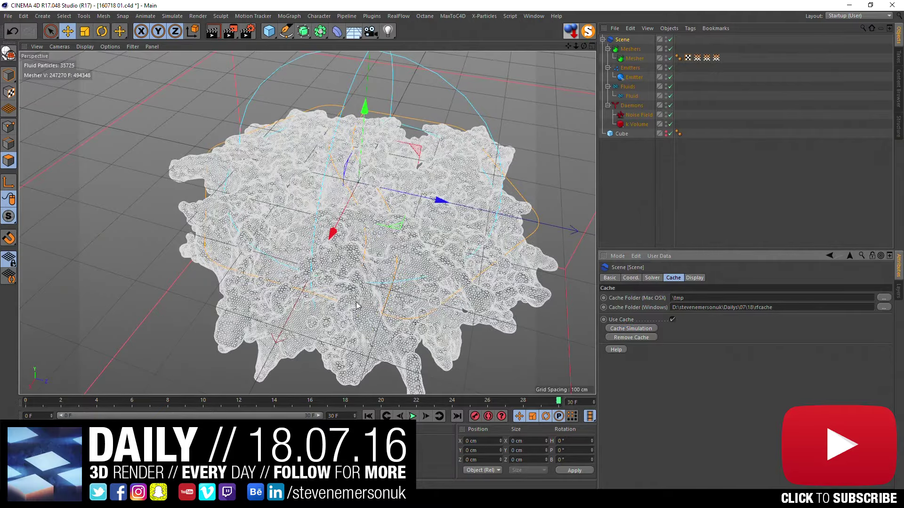
Step: Orbit the view and scrub to frames 7 and 5 to inspect the lumpy bowl
alt+drag(377, 284, 369, 261)
drag(85, 409, 152, 411)
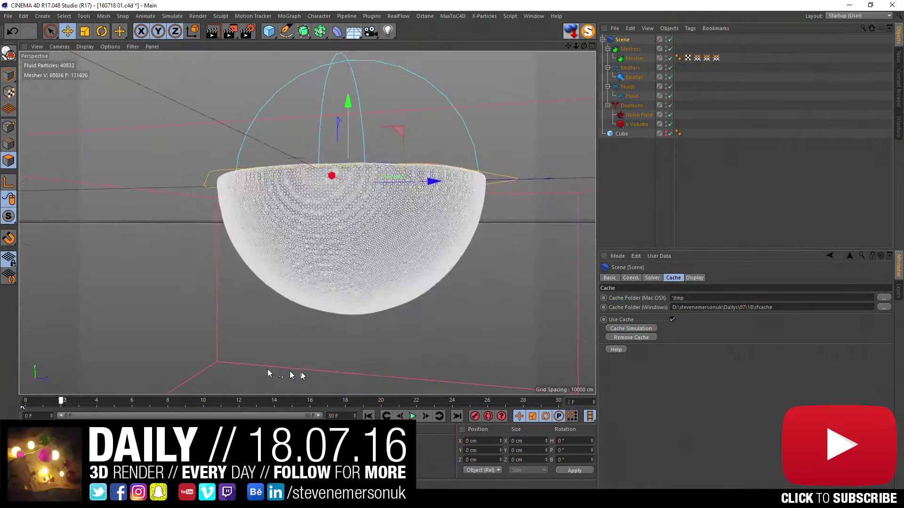
mouse_move(358, 212)
alt+mouse_down()
mouse_move(362, 249)
mouse_move(350, 269)
alt+mouse_up()
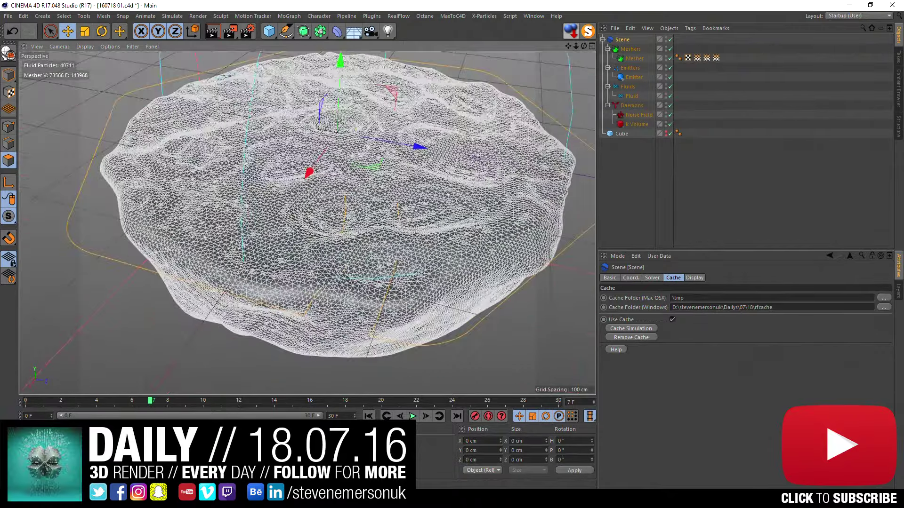
drag(112, 403, 115, 404)
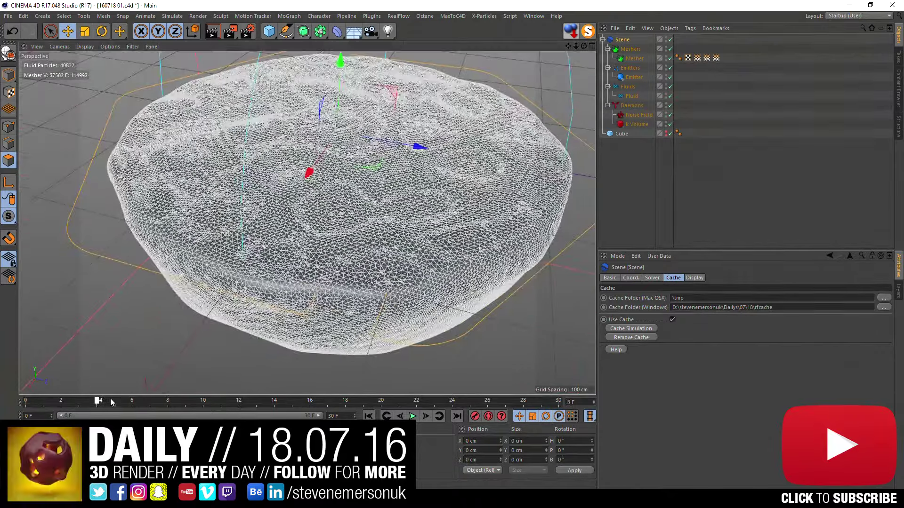
click(577, 187)
Step: Add a Sphere primitive to the scene and view the bowl from a lower frontal angle
click(273, 34)
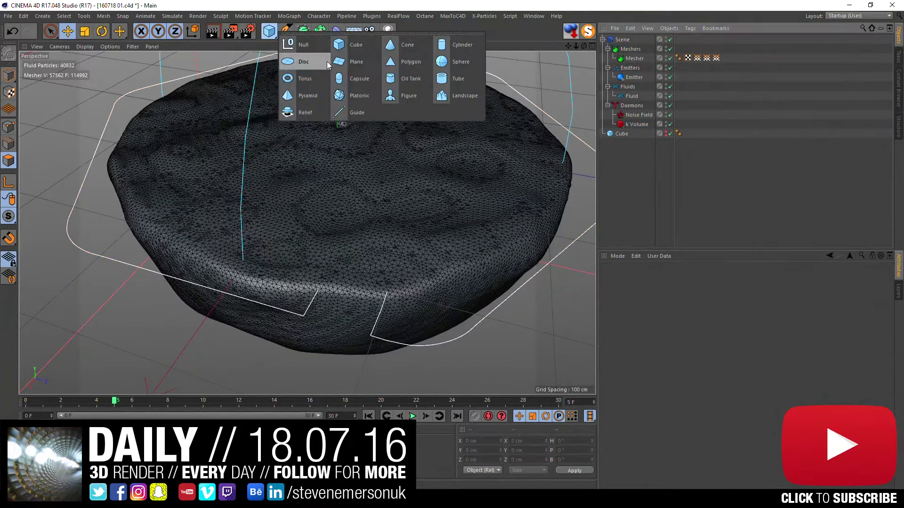
click(438, 66)
click(685, 209)
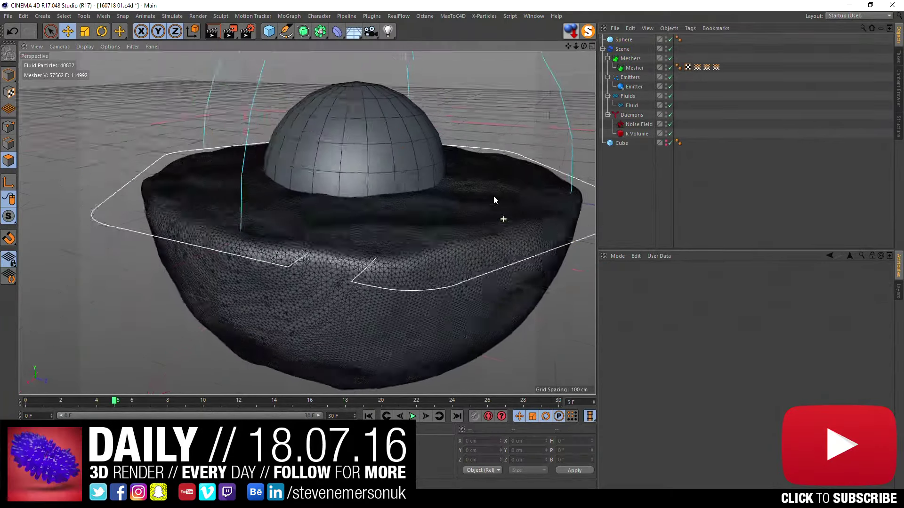
alt+drag(493, 196, 485, 213)
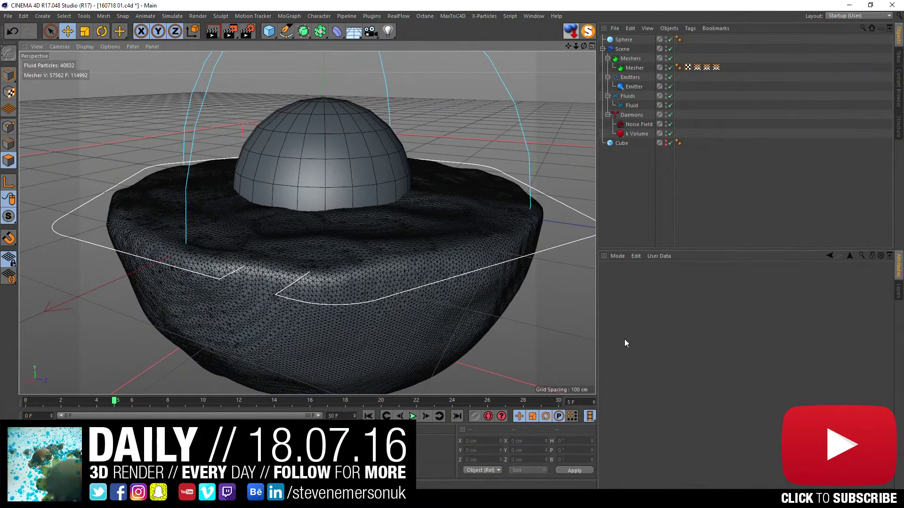
Step: Make the sphere a 140 cm Icosahedron with 96 segments
click(623, 39)
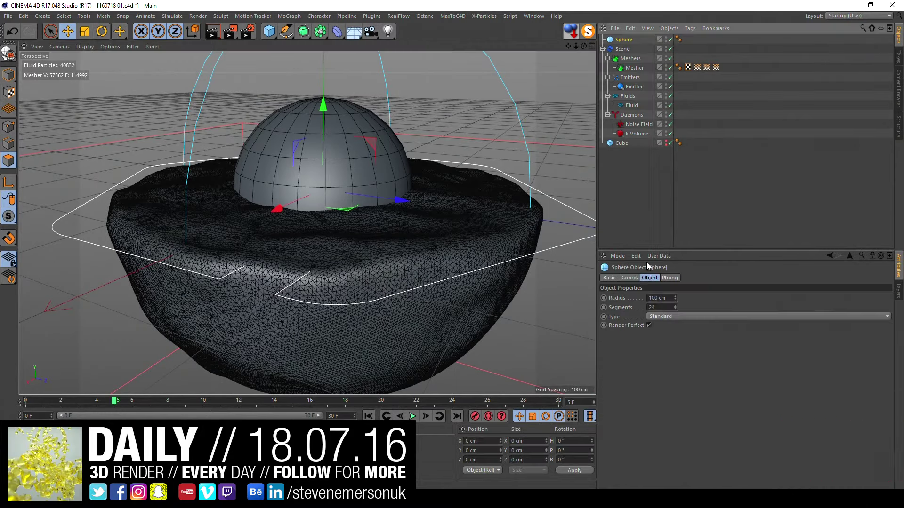
drag(674, 298, 674, 315)
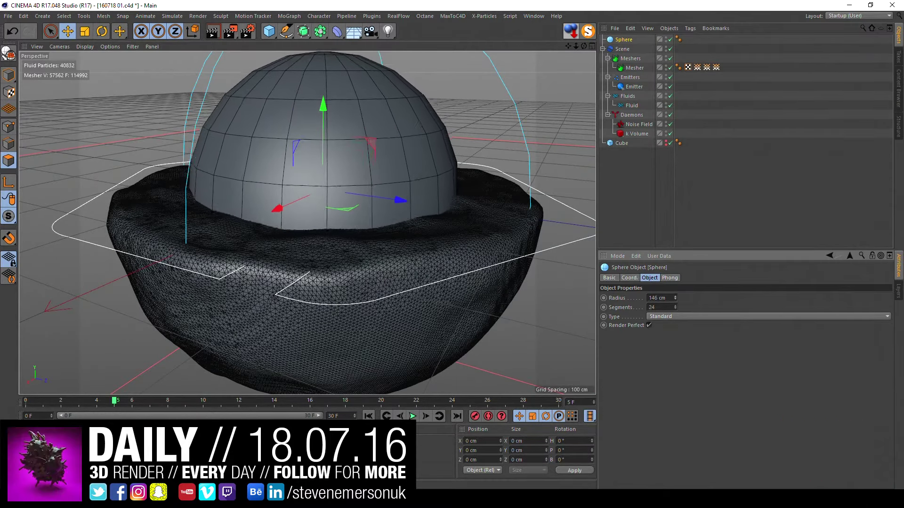
click(676, 314)
click(671, 355)
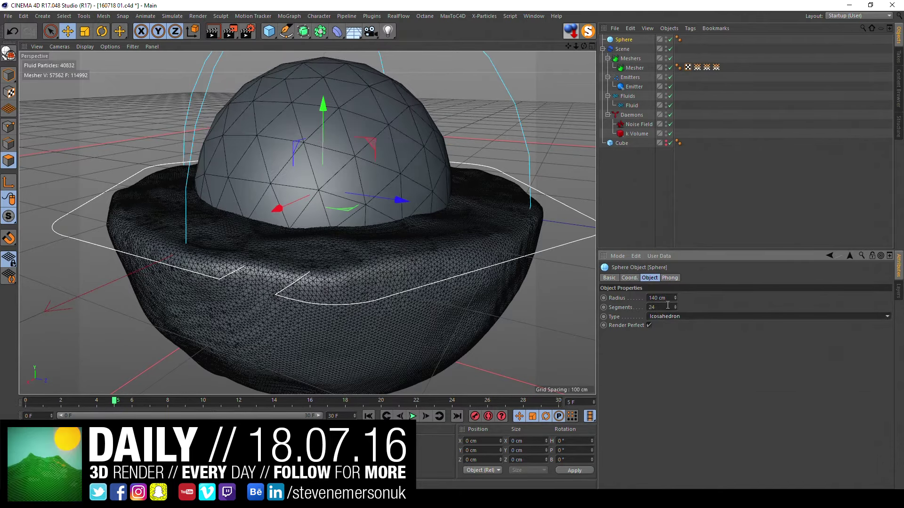
click(662, 307)
text(96)
key(Return)
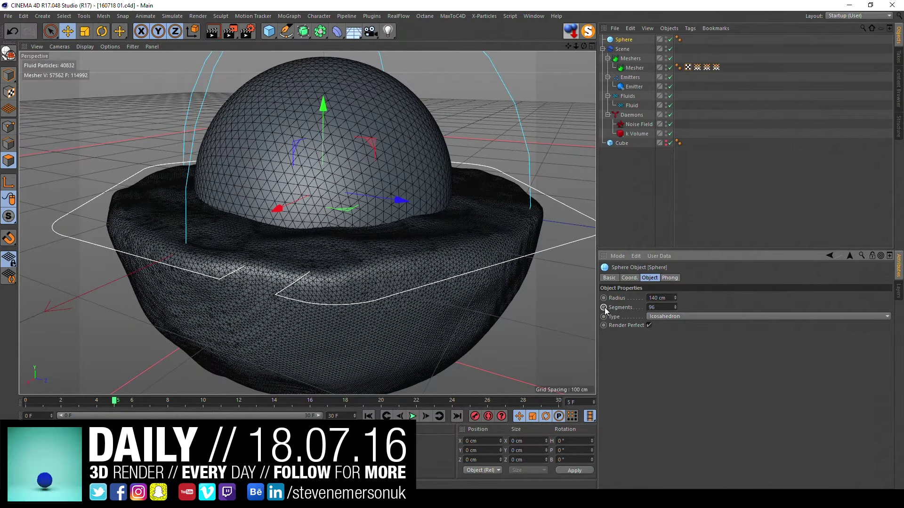
Step: Scrub the timeline between frames 0 and 2 to check the sphere in the bowl
click(366, 417)
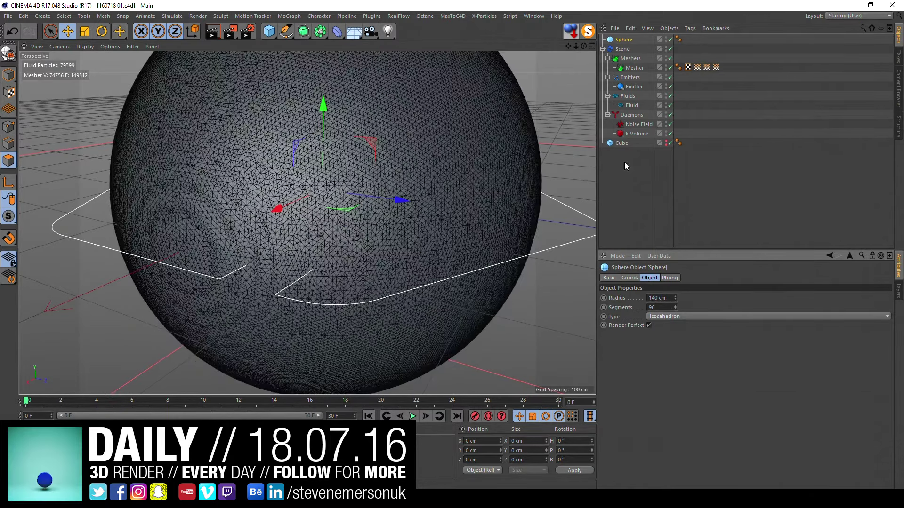
click(626, 41)
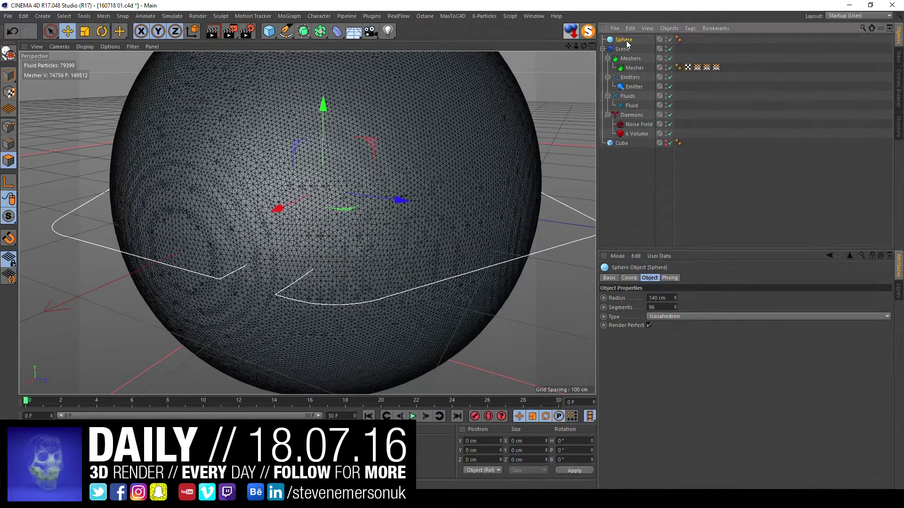
click(425, 416)
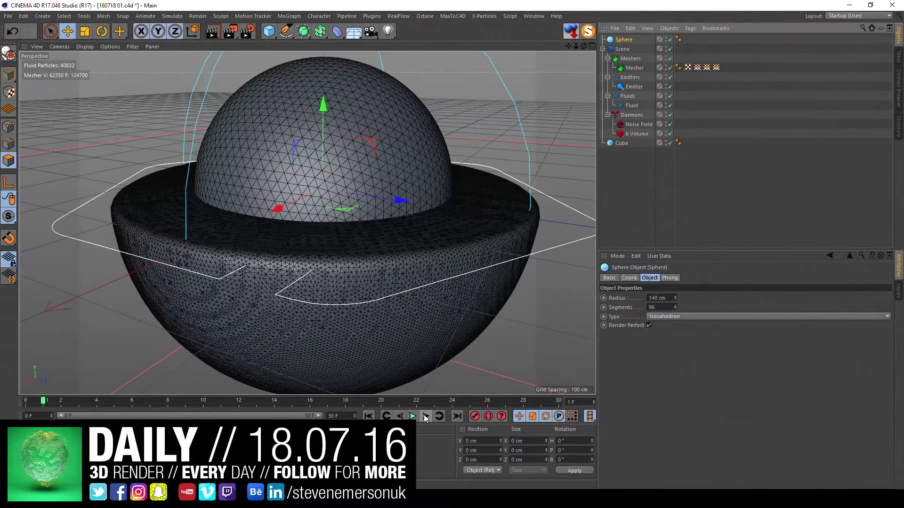
click(400, 416)
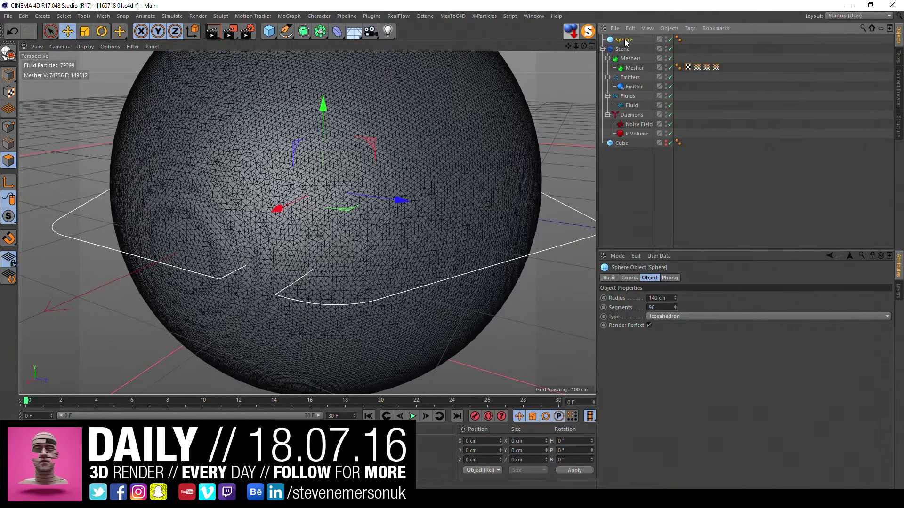
Step: Give the sphere a RealFlow Collider tag, save the file, and re-cache from the Scene node
right_click(624, 41)
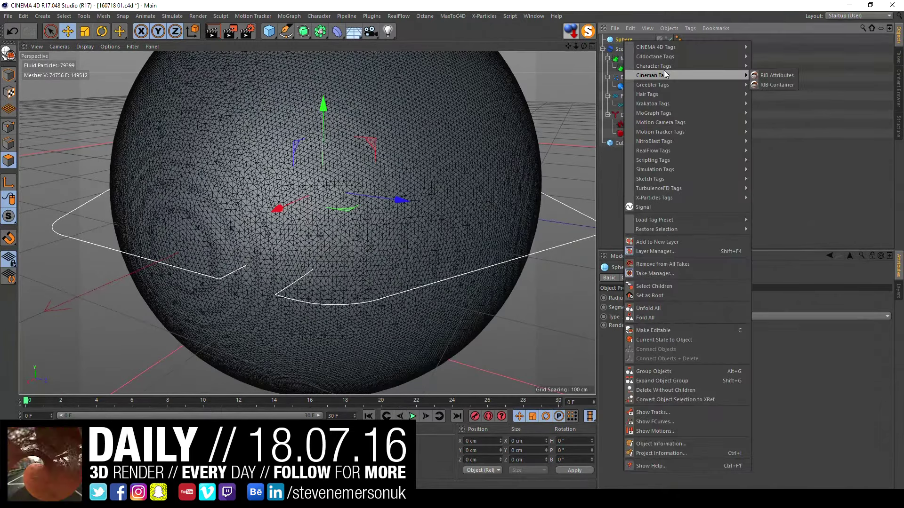
mouse_move(678, 150)
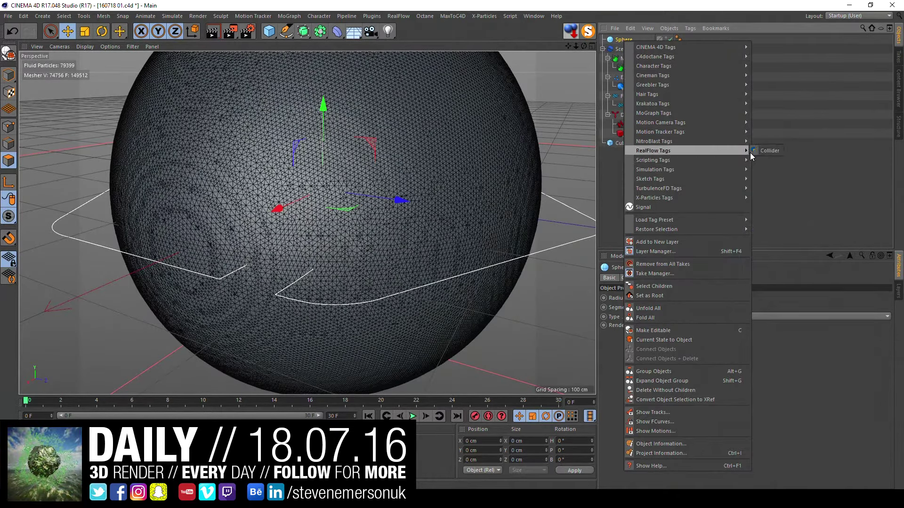
click(766, 150)
click(622, 49)
key(ctrl+s)
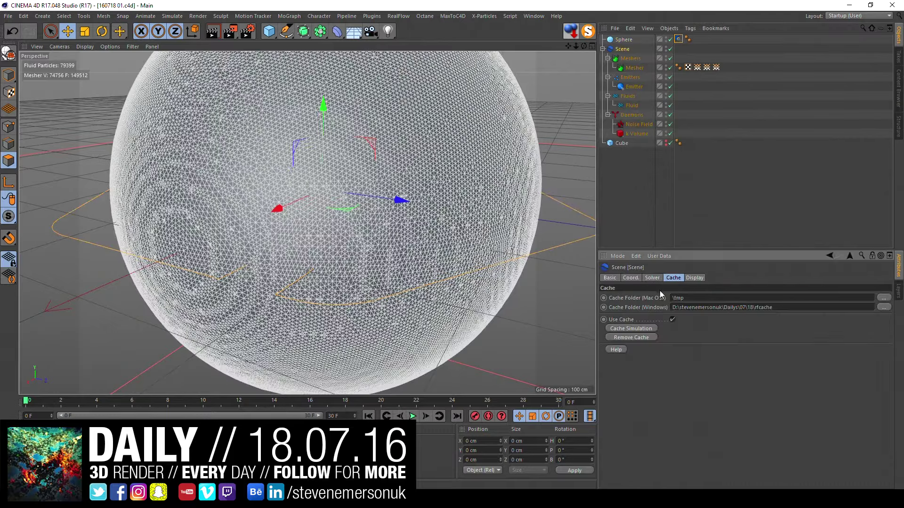
click(640, 329)
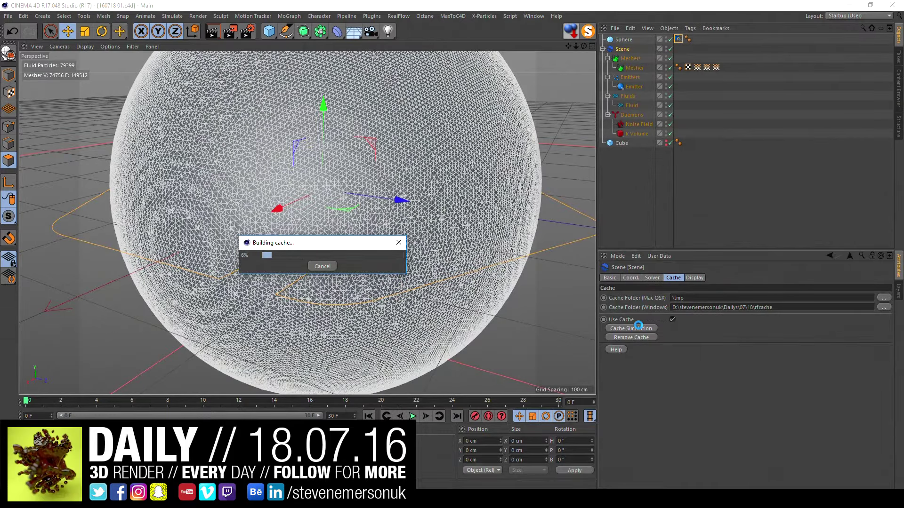
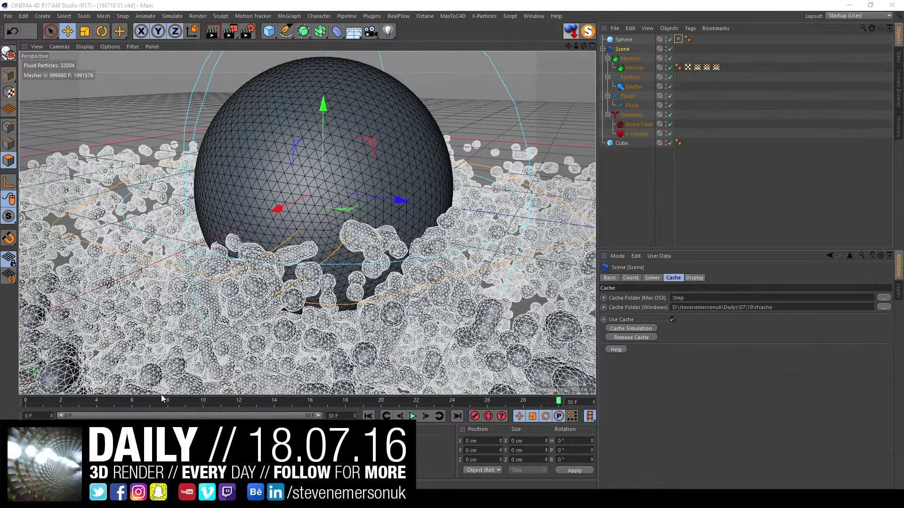
Step: Hide the Sphere from frame 1 and scrub the simulation to view the fluid bowl
click(46, 399)
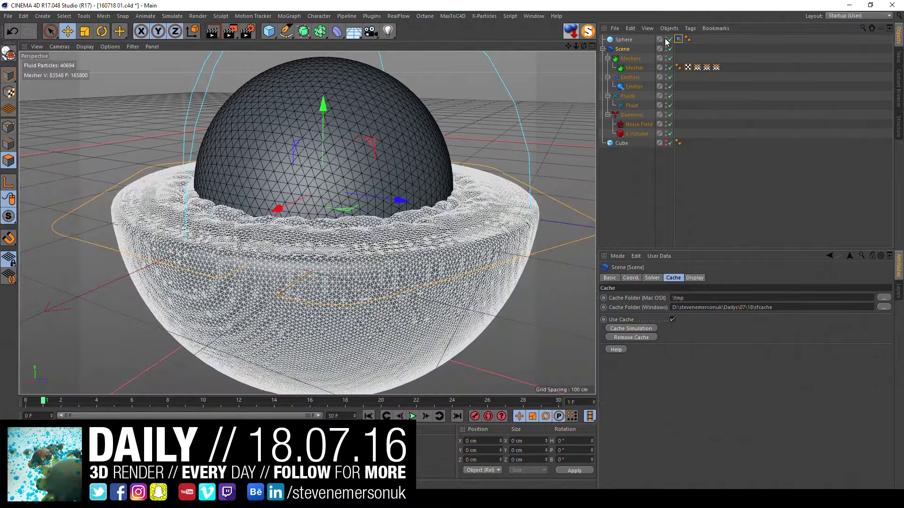
click(665, 38)
alt+drag(417, 186, 381, 240)
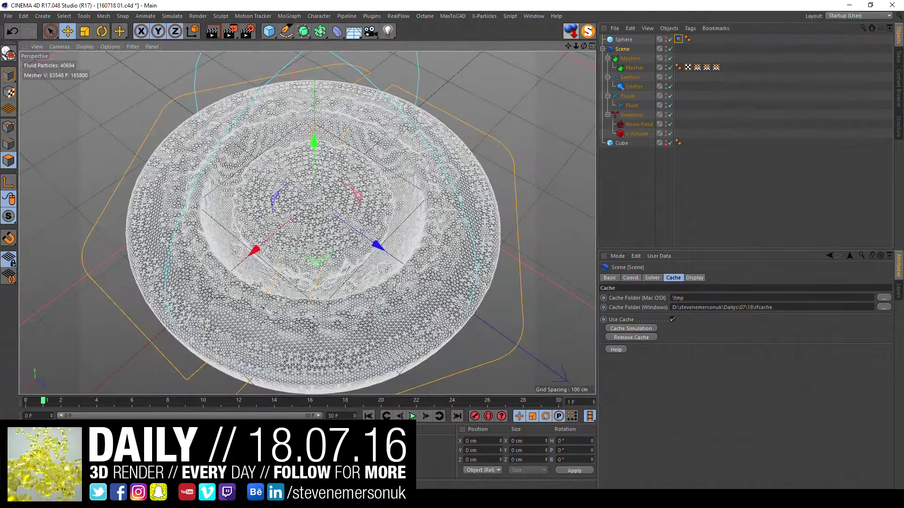
mouse_move(46, 399)
mouse_down()
mouse_move(385, 402)
mouse_move(371, 402)
mouse_up()
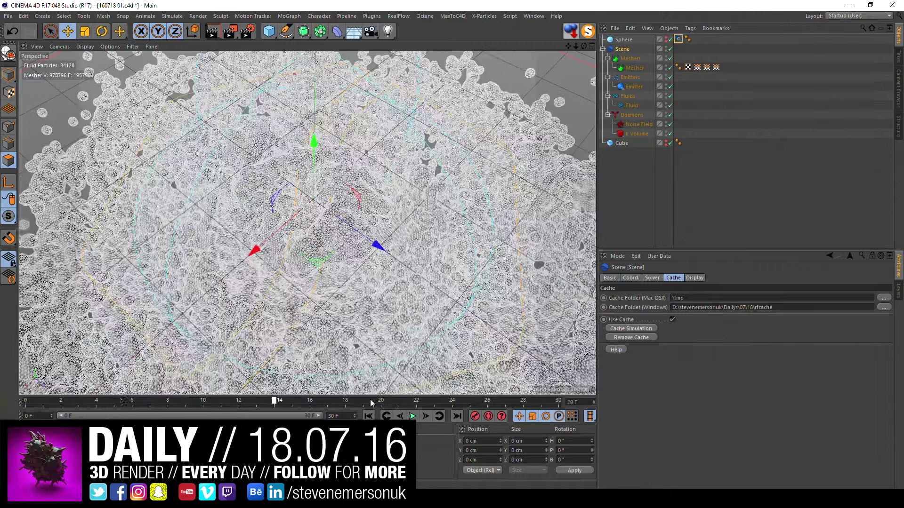
click(86, 399)
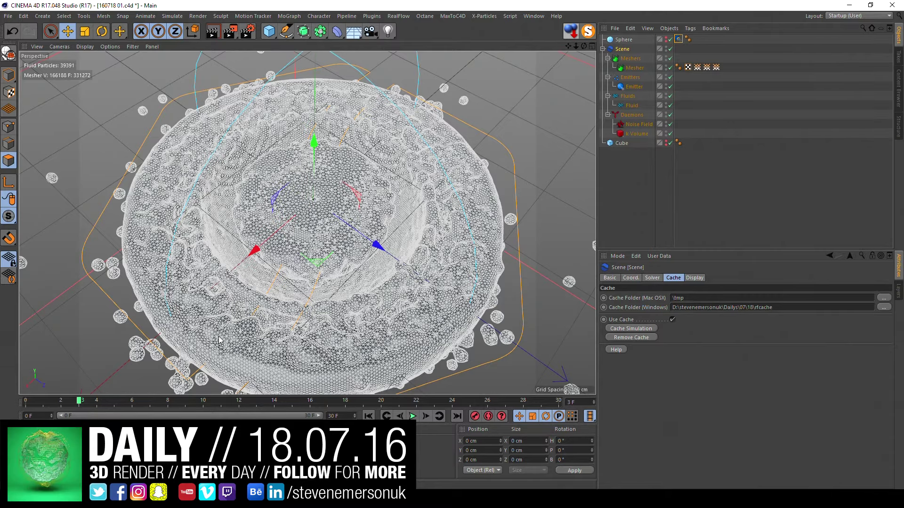
alt+drag(258, 307, 320, 173)
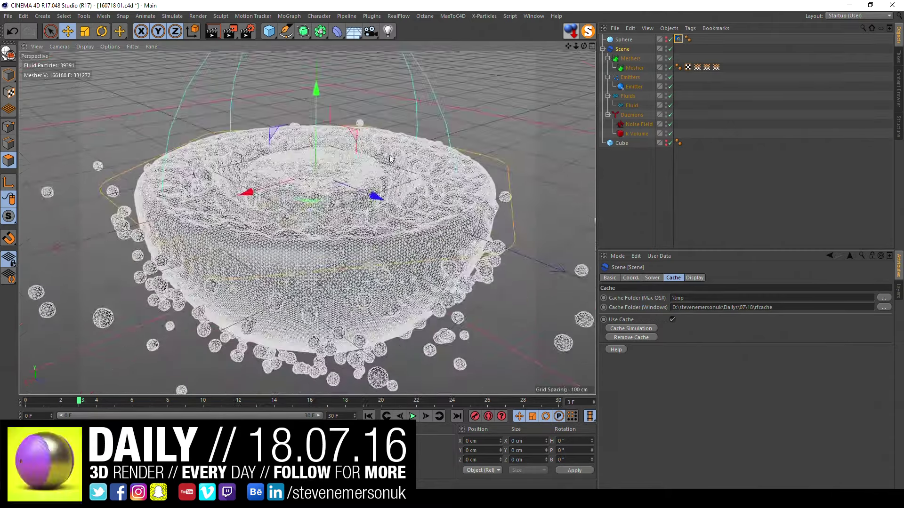
click(706, 189)
Step: Show the Sphere's Collider tab with Basic Properties, Properties and WetMap expanded
click(625, 41)
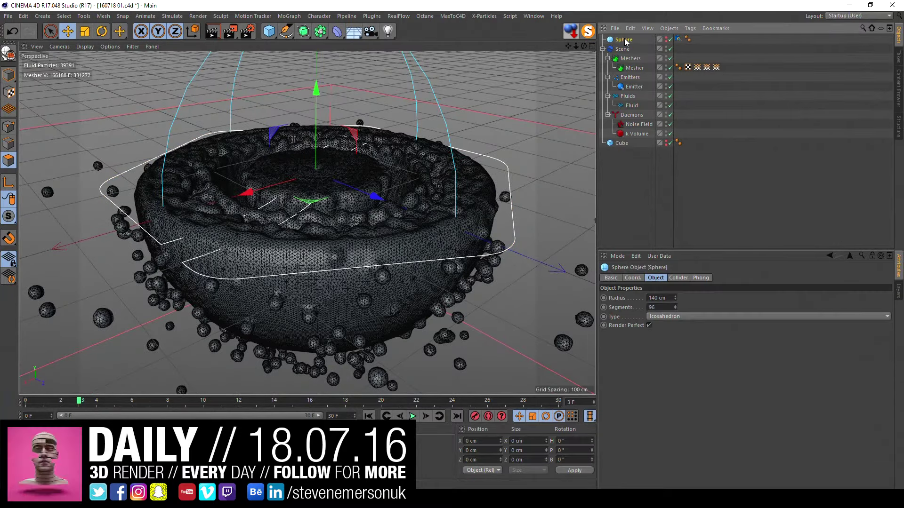
click(682, 278)
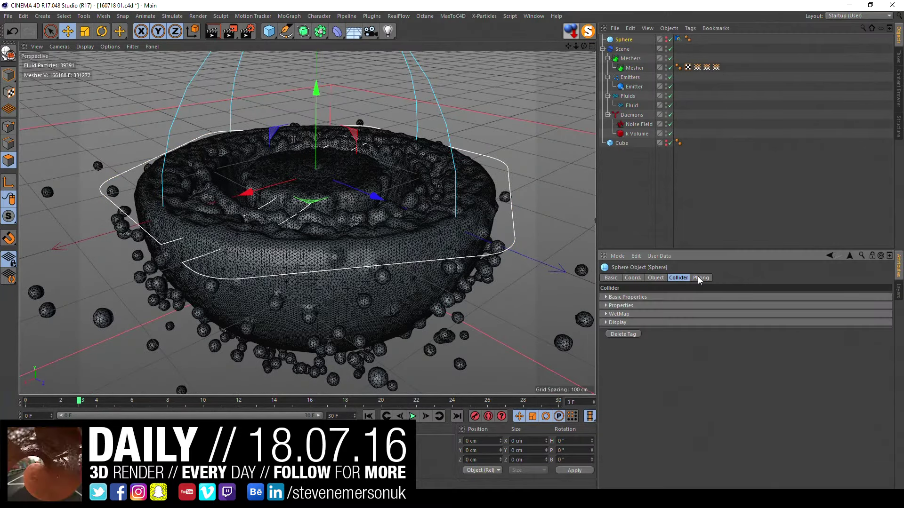
click(606, 297)
click(606, 345)
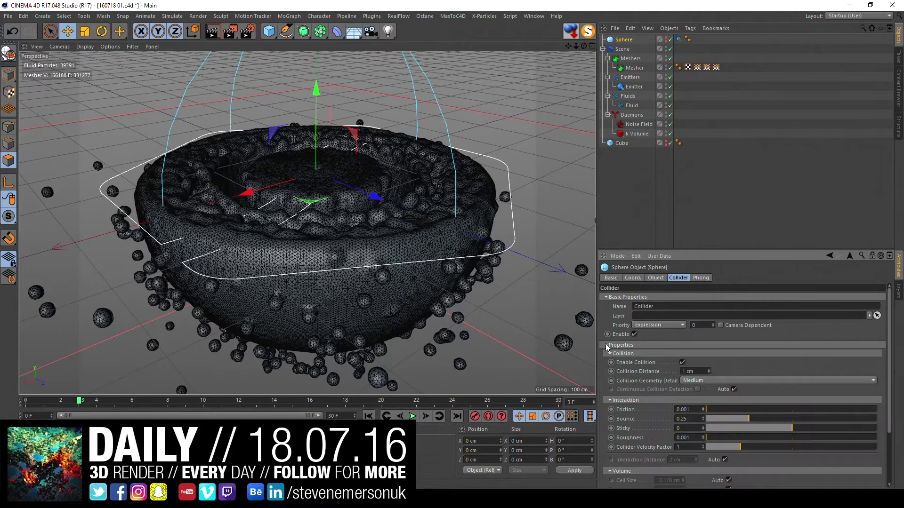
scroll(646, 370, down, 3)
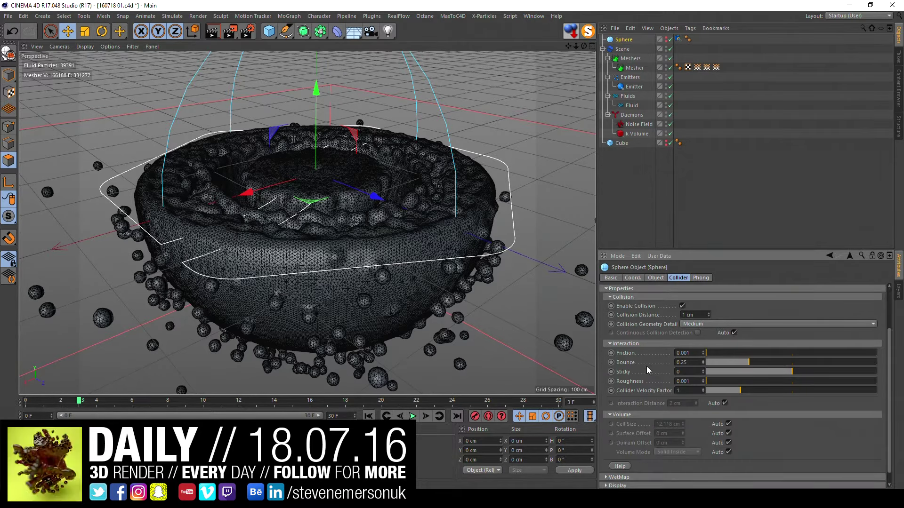
scroll(644, 367, down, 1)
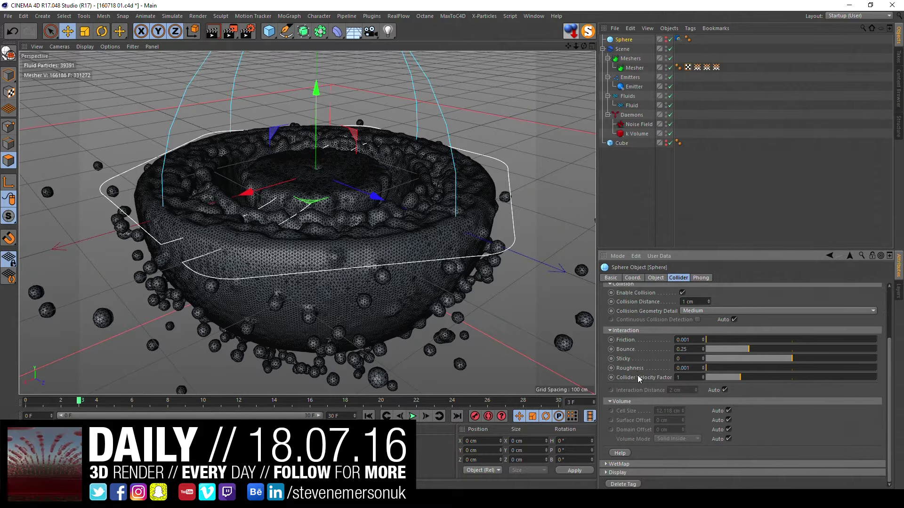
click(605, 465)
scroll(626, 405, down, 4)
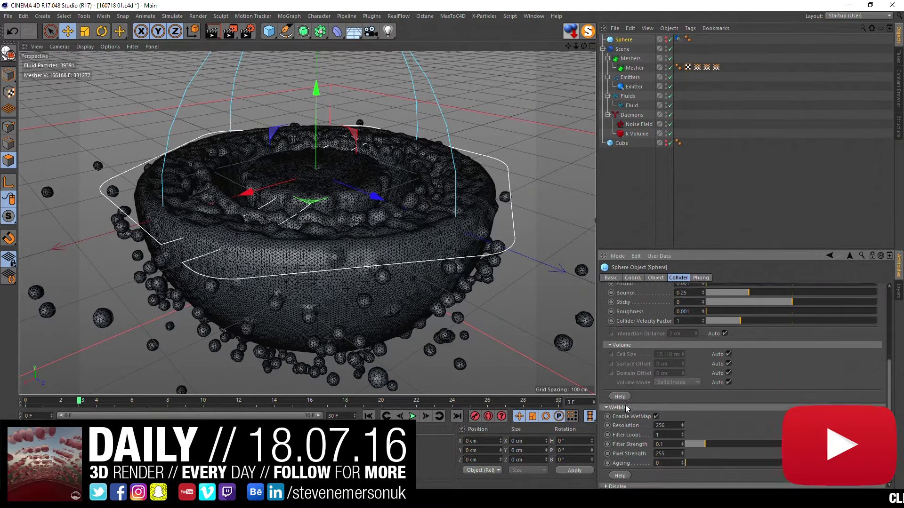
scroll(644, 329, up, 3)
Step: Review the Sphere's other tabs, then keep Collision Geometry Detail at Medium
click(701, 277)
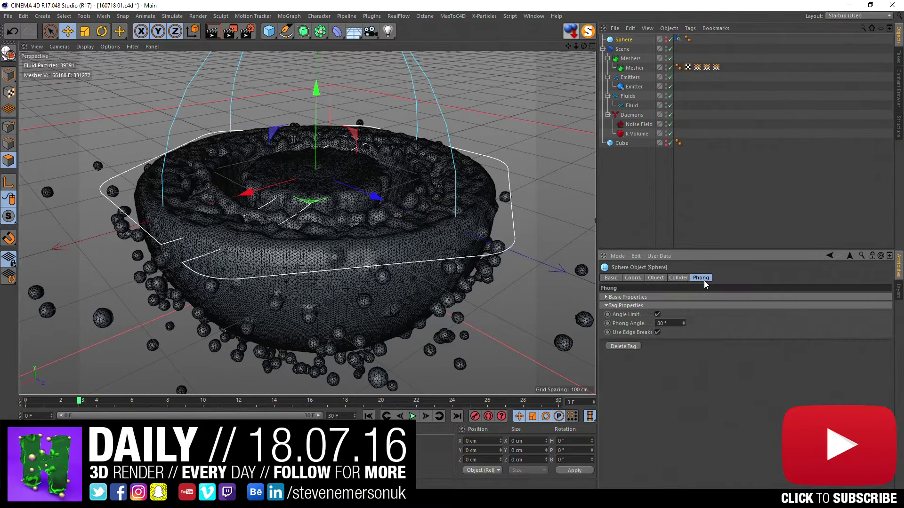
click(655, 278)
click(631, 278)
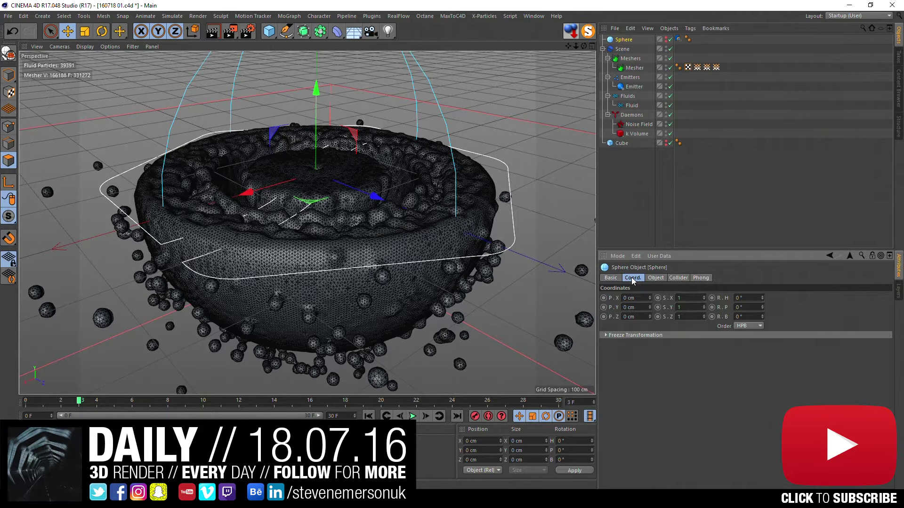
click(656, 278)
click(678, 277)
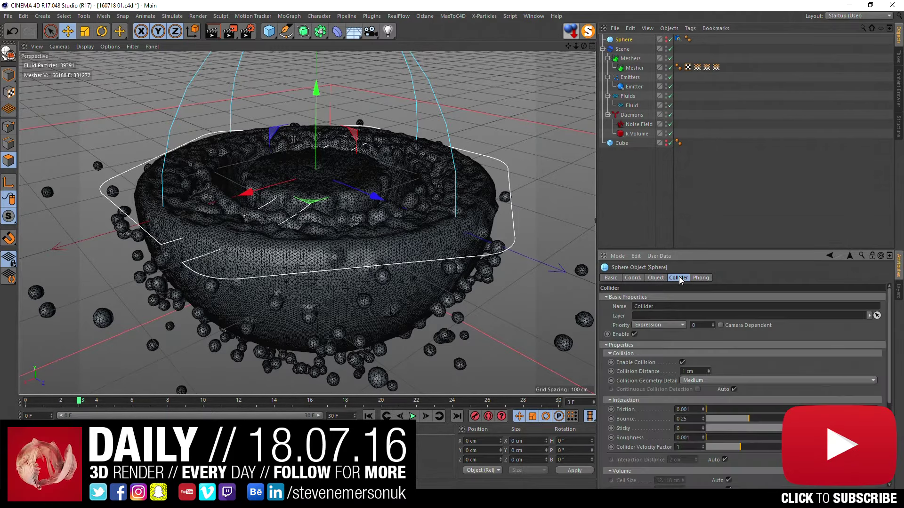
scroll(639, 364, down, 3)
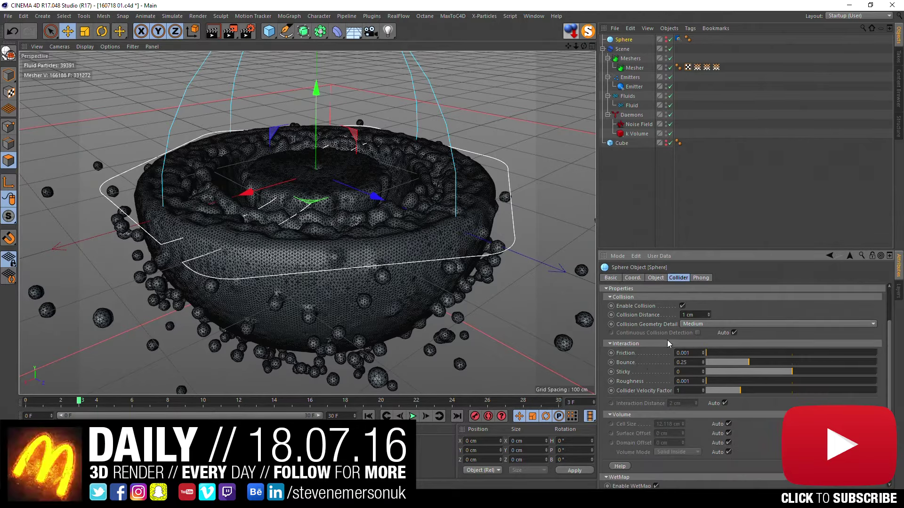
click(704, 322)
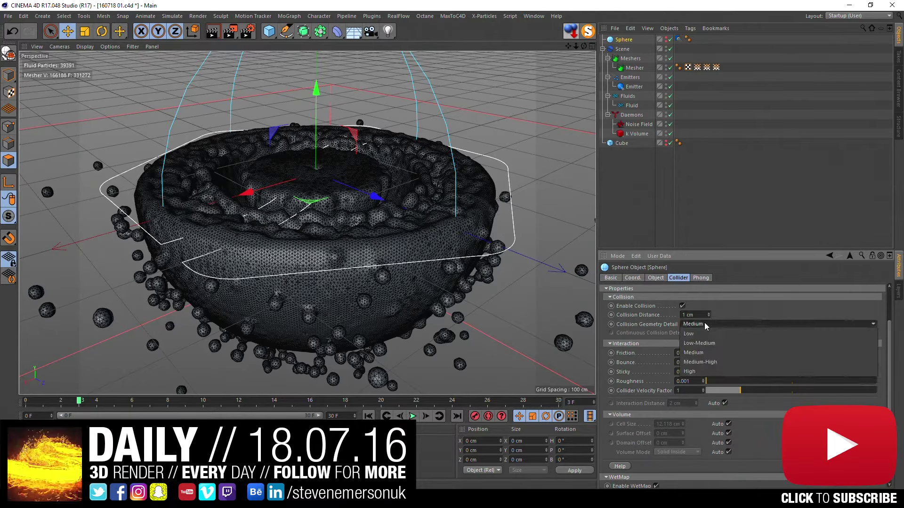
click(709, 332)
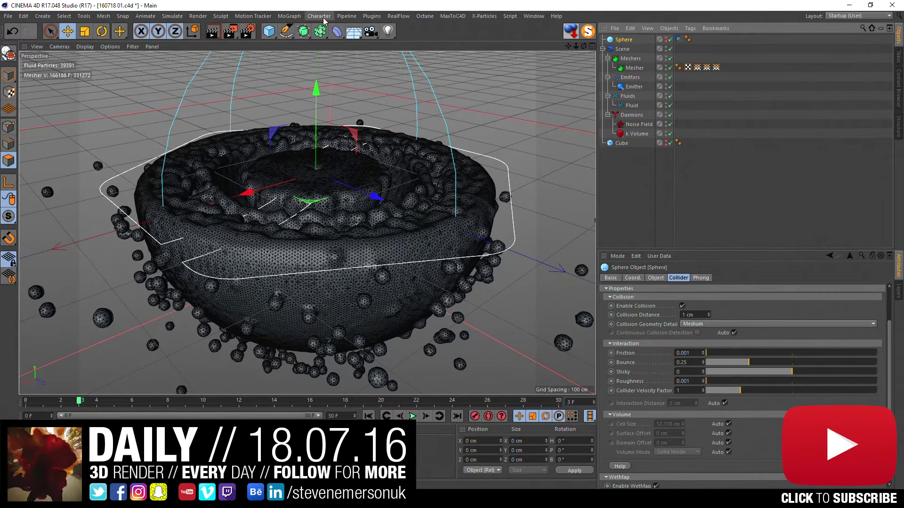
click(398, 16)
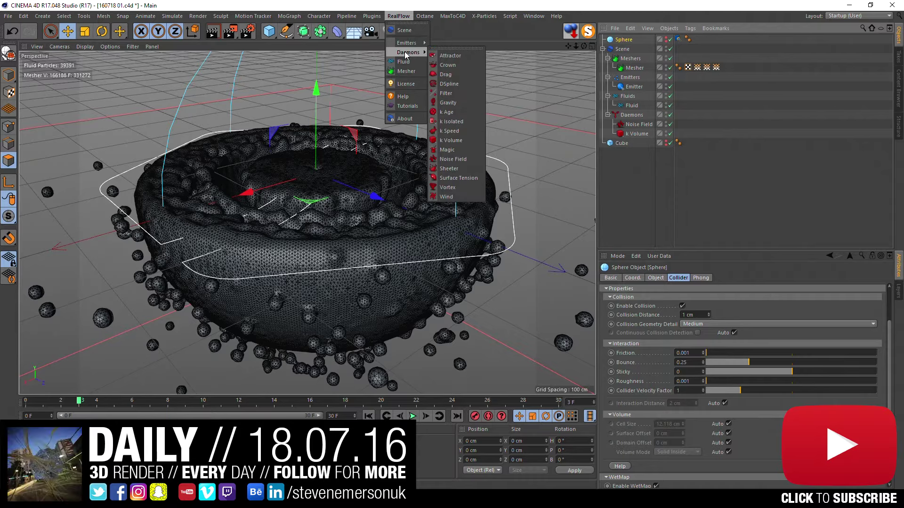
mouse_move(406, 52)
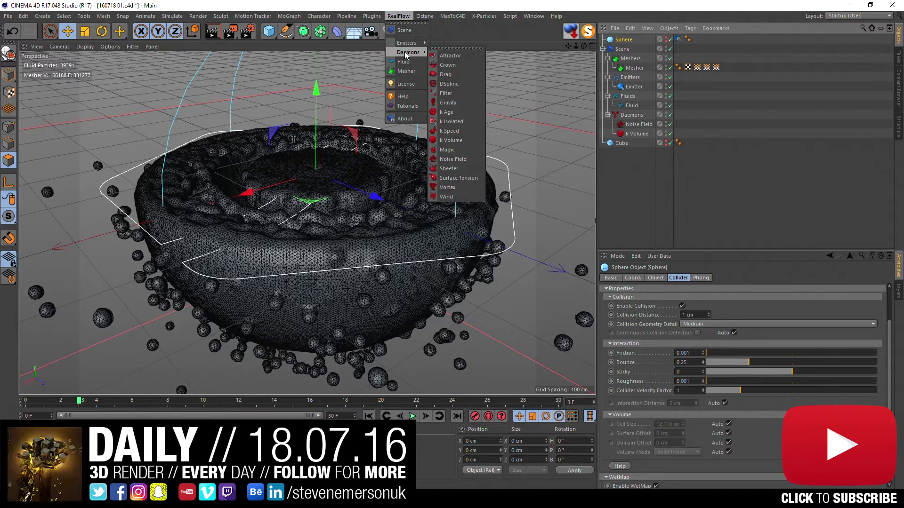
click(464, 122)
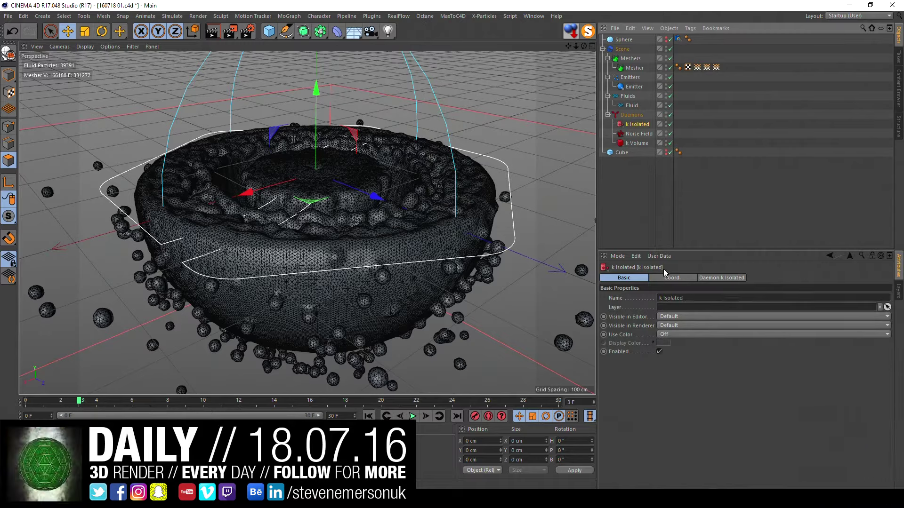
click(678, 277)
click(707, 278)
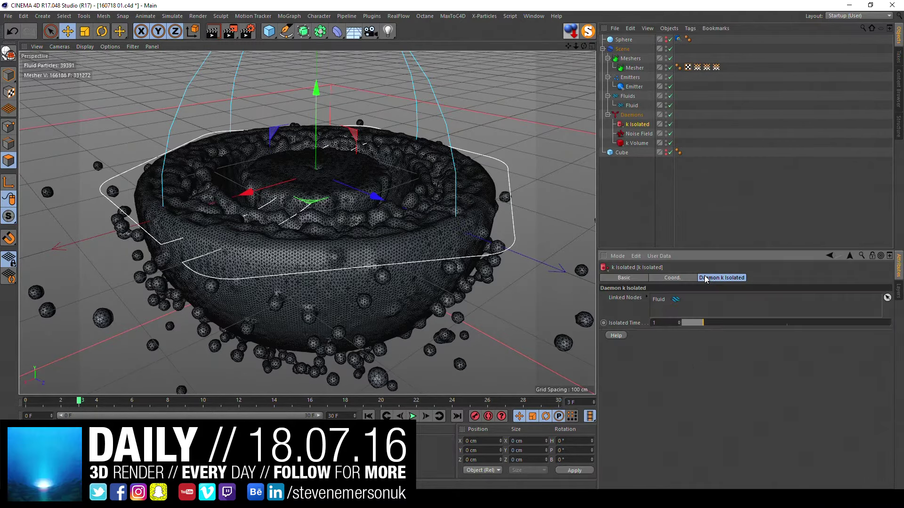
key(Delete)
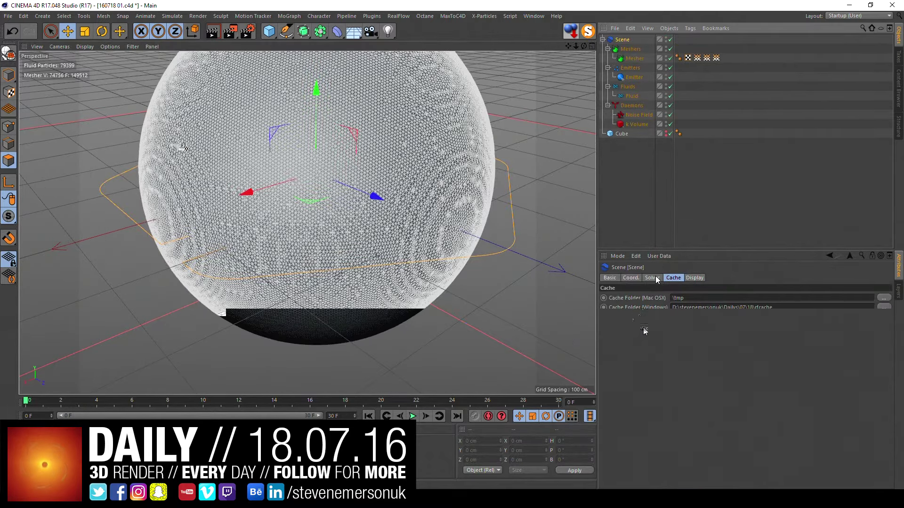
Step: Cache the fluid simulation and set the timeline end to 5 frames
click(643, 328)
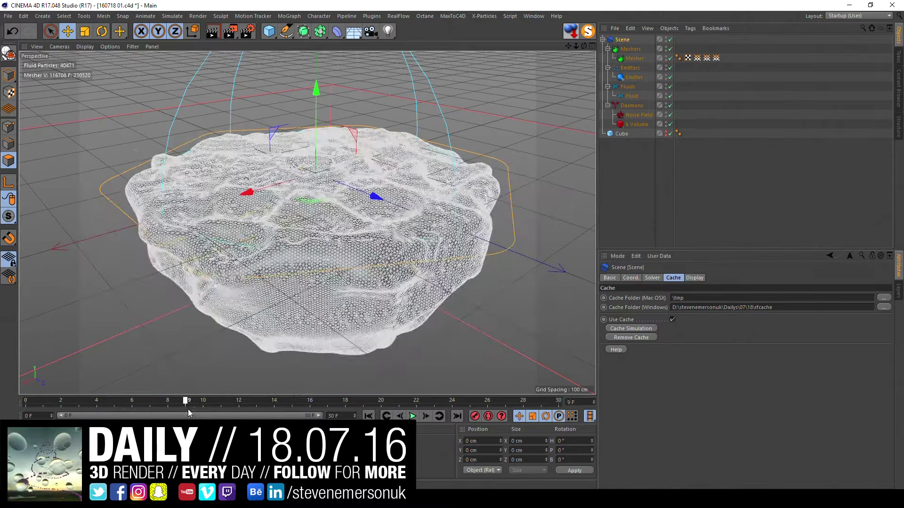
mouse_move(118, 404)
mouse_down()
mouse_move(253, 402)
mouse_move(51, 404)
mouse_move(127, 403)
mouse_move(97, 405)
mouse_move(121, 408)
mouse_up()
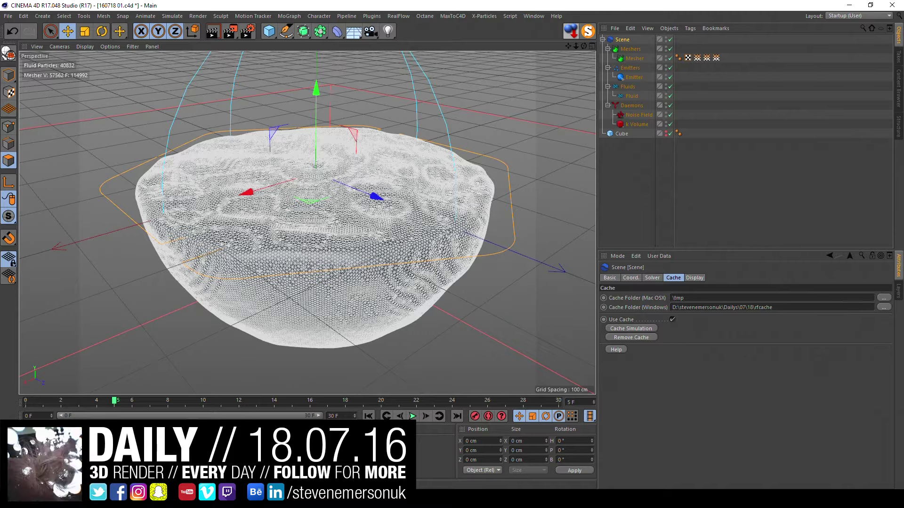
text(5)
key(Return)
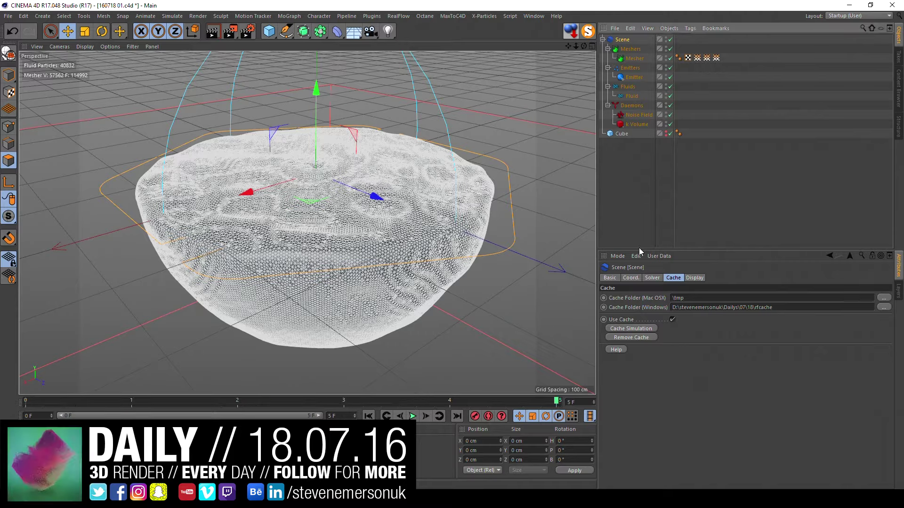
Step: Rebuild the cache over the 5-frame range and scrub through the cached frames
click(636, 329)
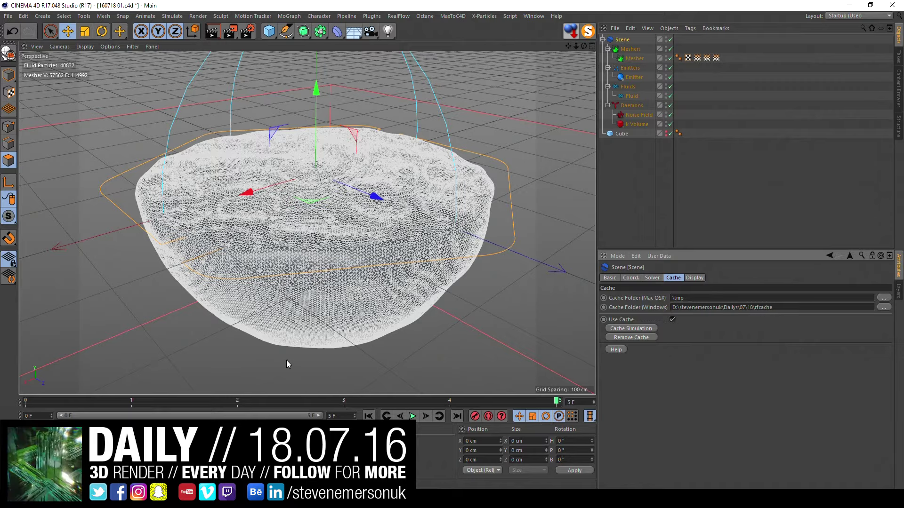
click(28, 415)
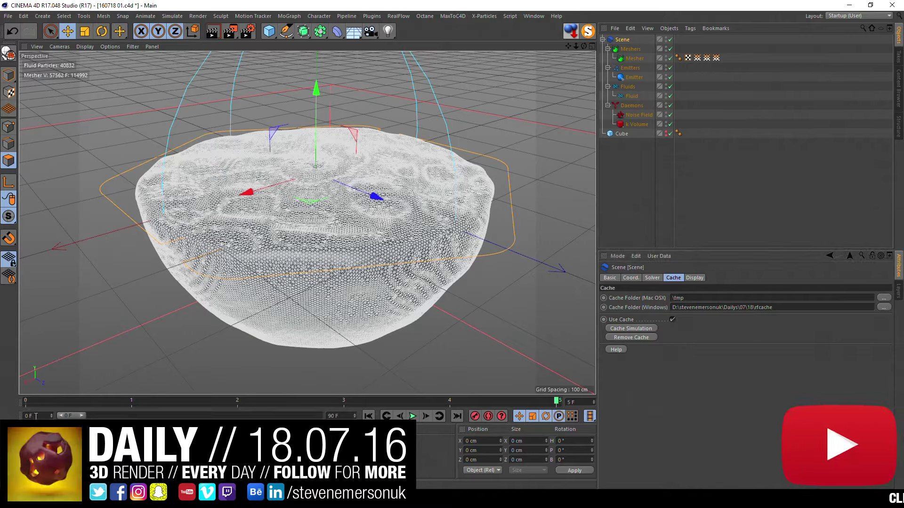
text(5)
key(Return)
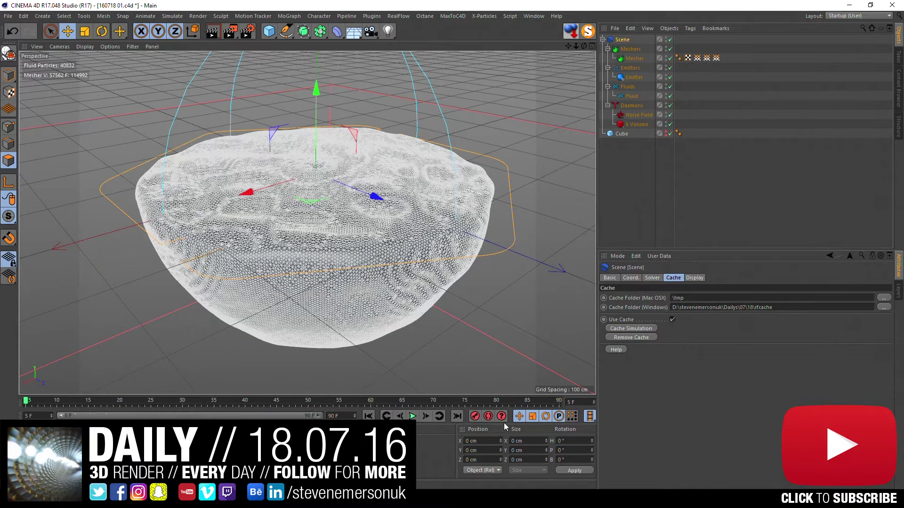
drag(52, 401, 13, 404)
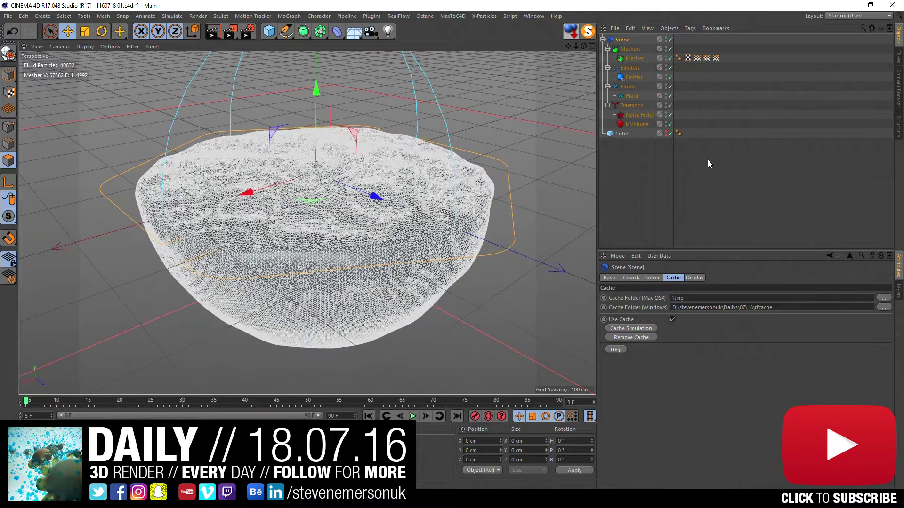
Step: Remove the cache, fit the preview range to frames 0–5, and rebuild the cache
click(652, 334)
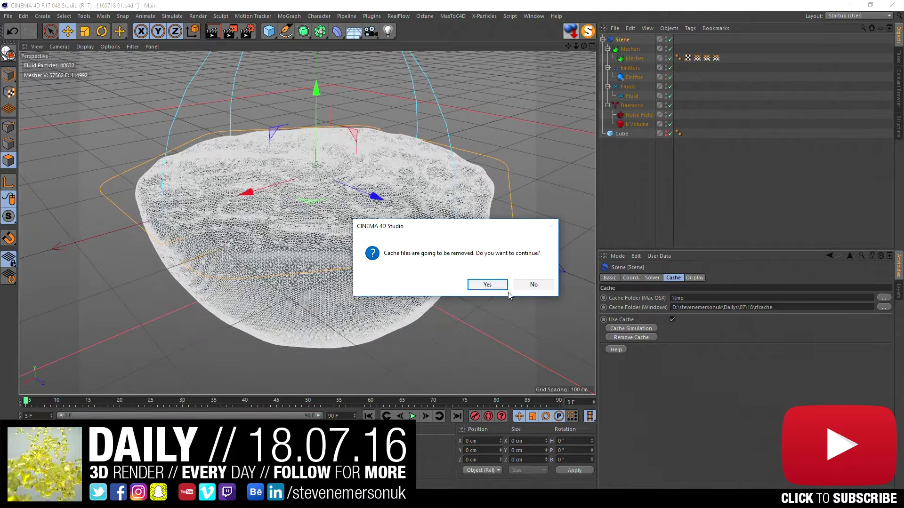
click(486, 283)
drag(51, 416, 51, 442)
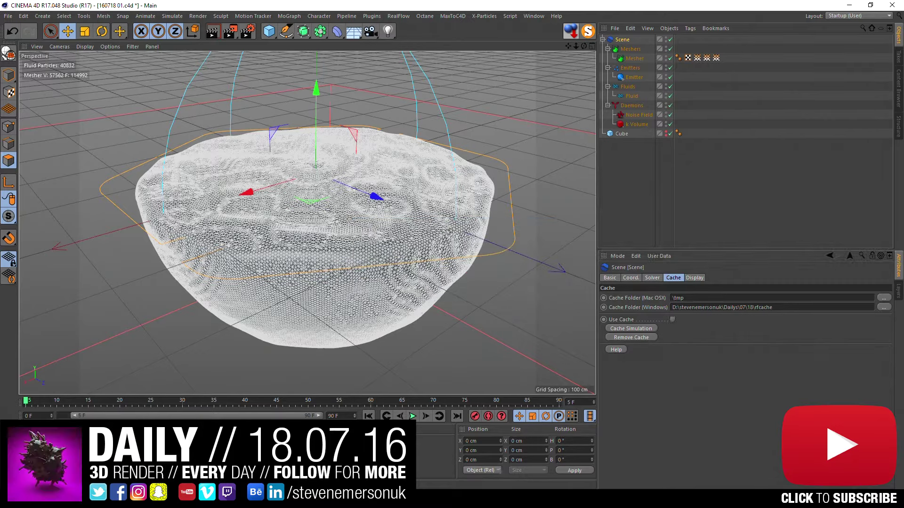
drag(295, 419, 422, 408)
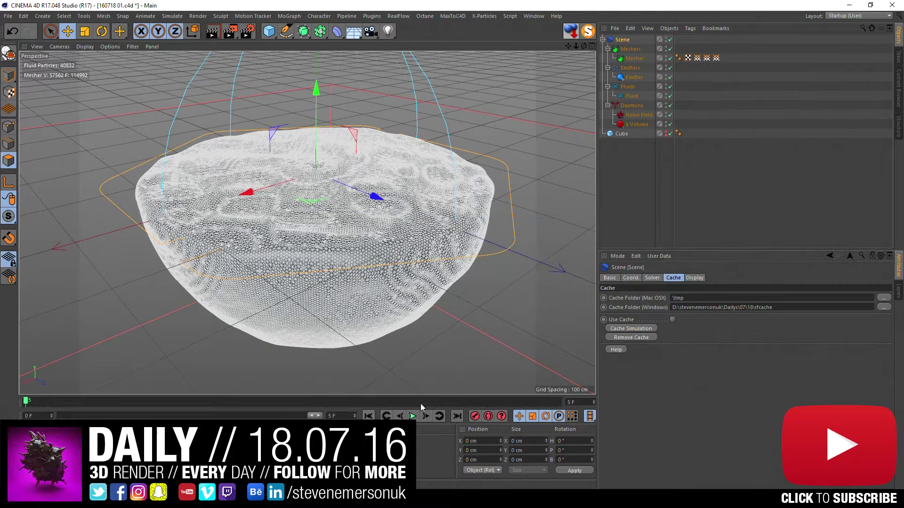
double_click(308, 416)
click(622, 328)
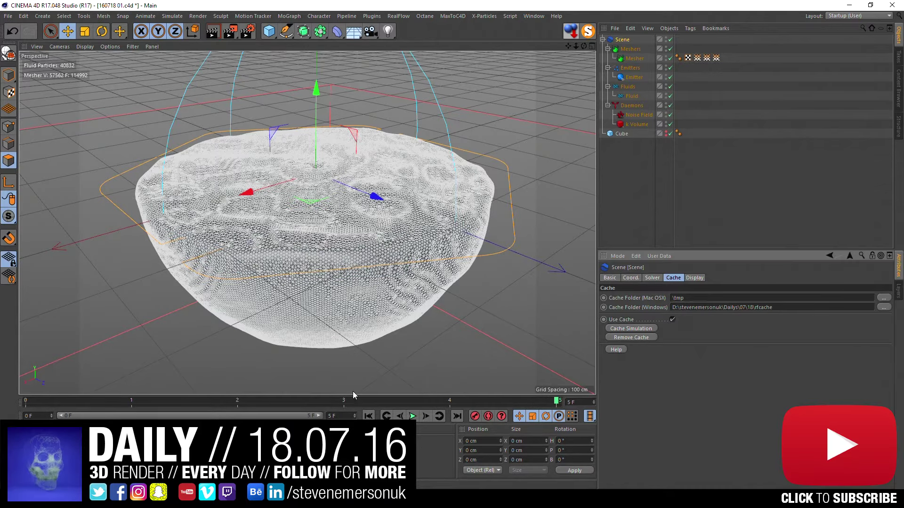
Step: Set the timeline to frames 5–90 with the playhead at frame 5, and save the scene
double_click(332, 416)
text(90)
key(Return)
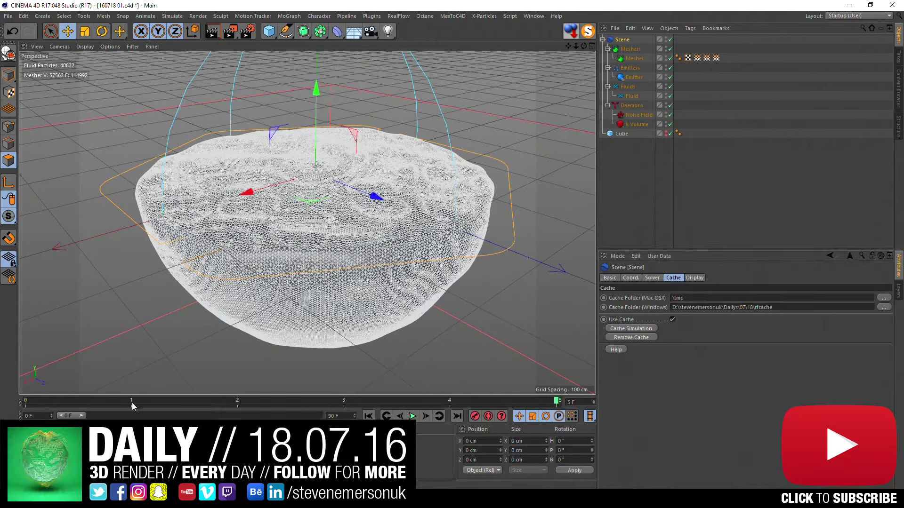
double_click(89, 416)
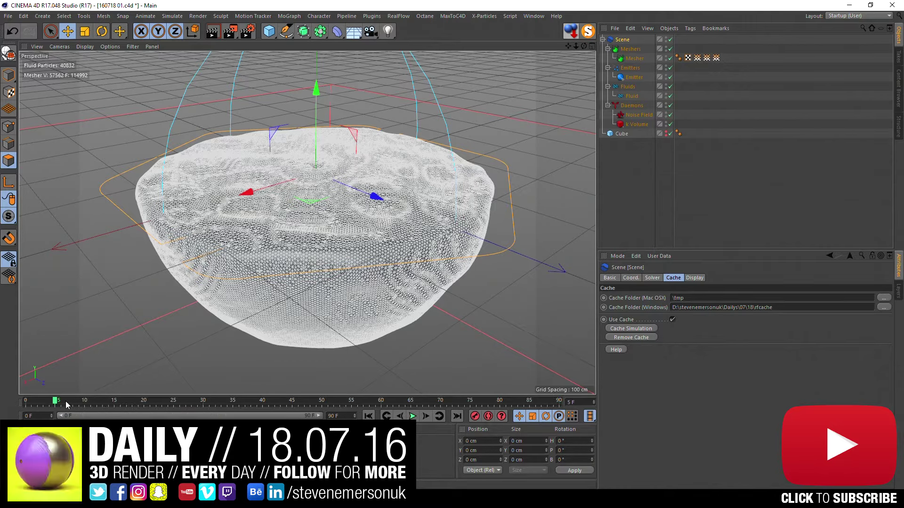
drag(50, 416, 94, 402)
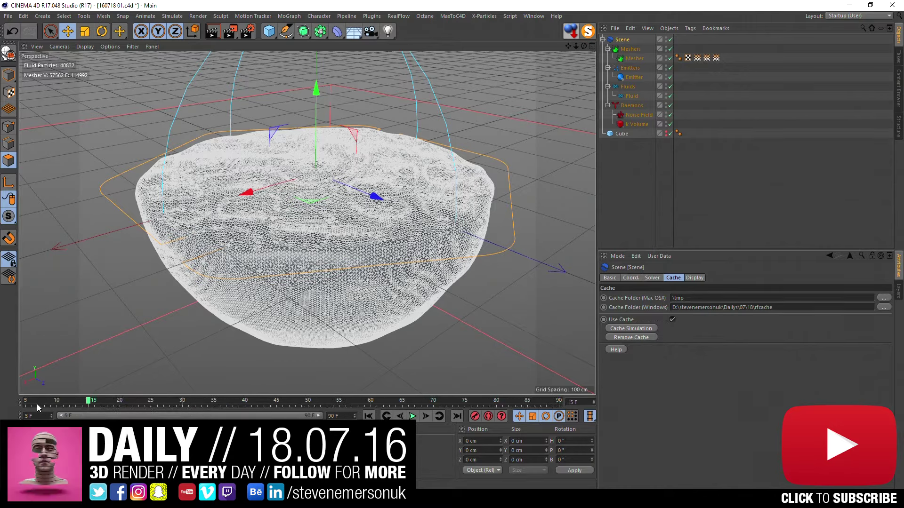
click(37, 404)
drag(186, 403, 2, 382)
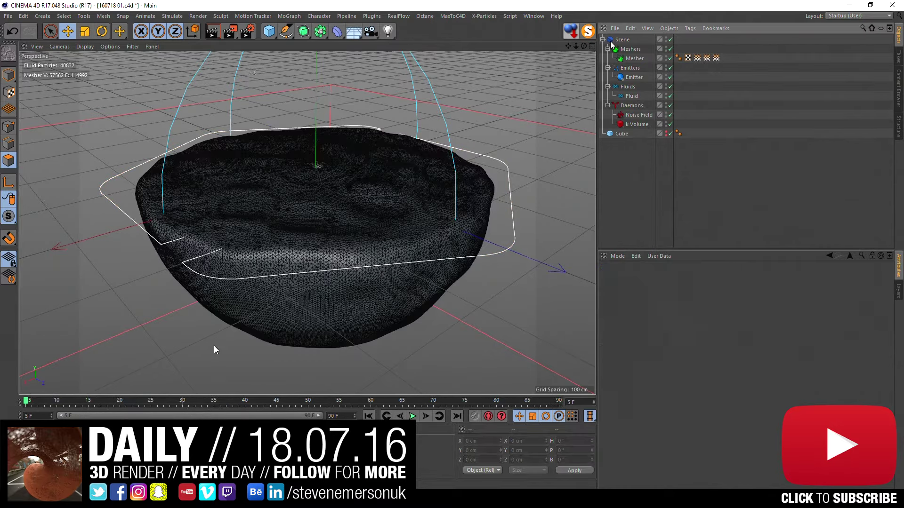
key(ctrl+s)
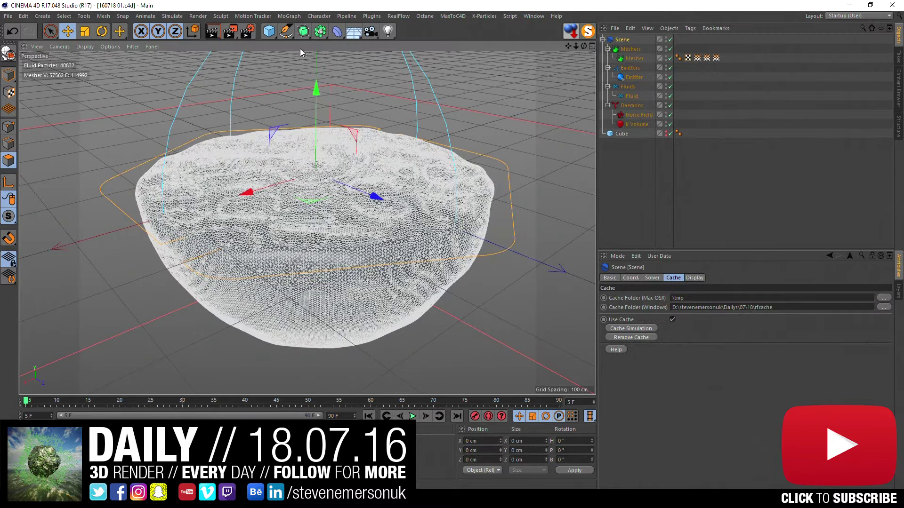
Step: Add an icosahedron Sphere with 160 cm radius and 96 segments
click(421, 16)
drag(269, 31, 453, 61)
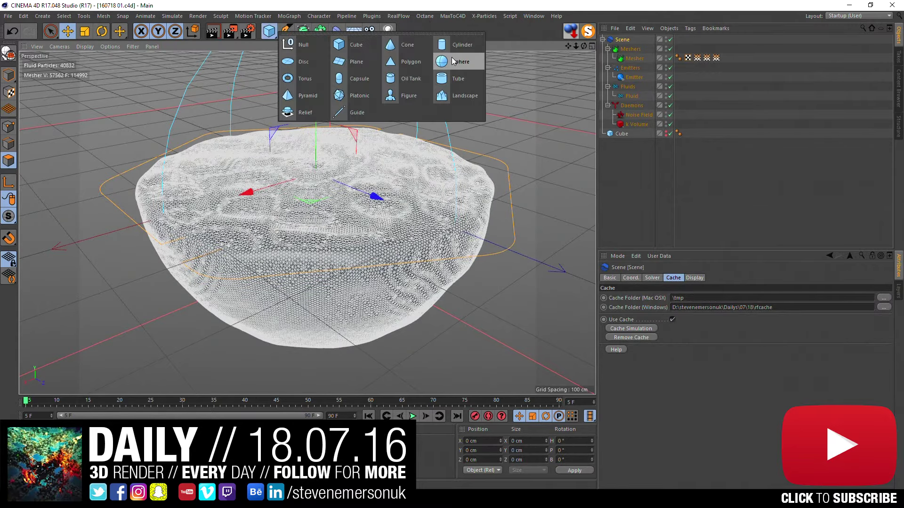
click(453, 61)
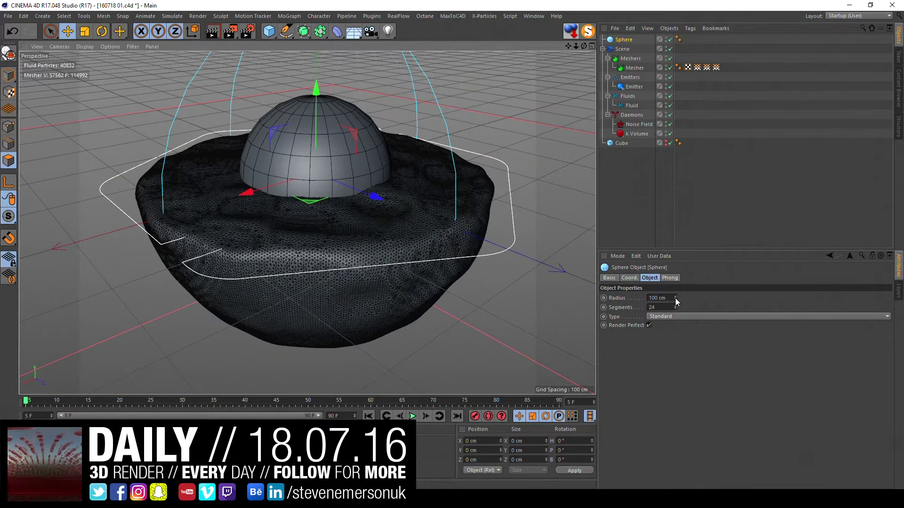
drag(675, 298, 675, 269)
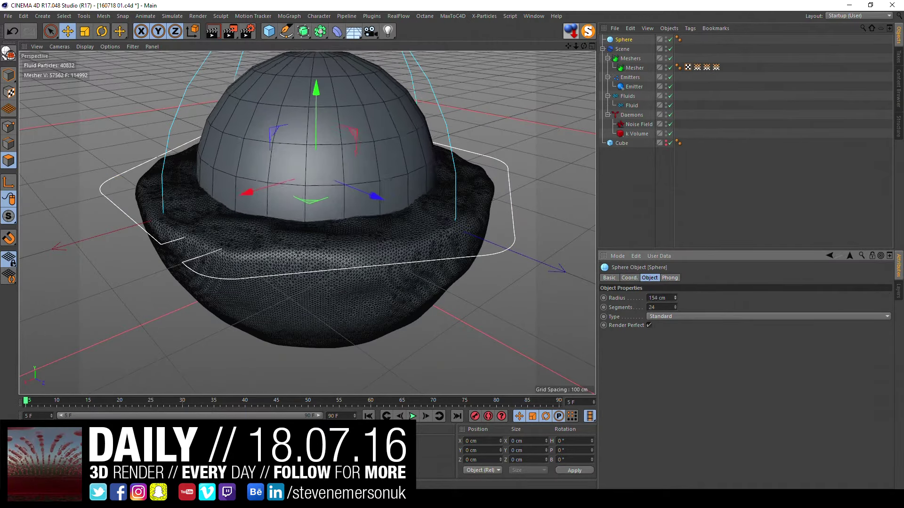
double_click(652, 307)
text(96)
key(Return)
click(670, 316)
click(665, 364)
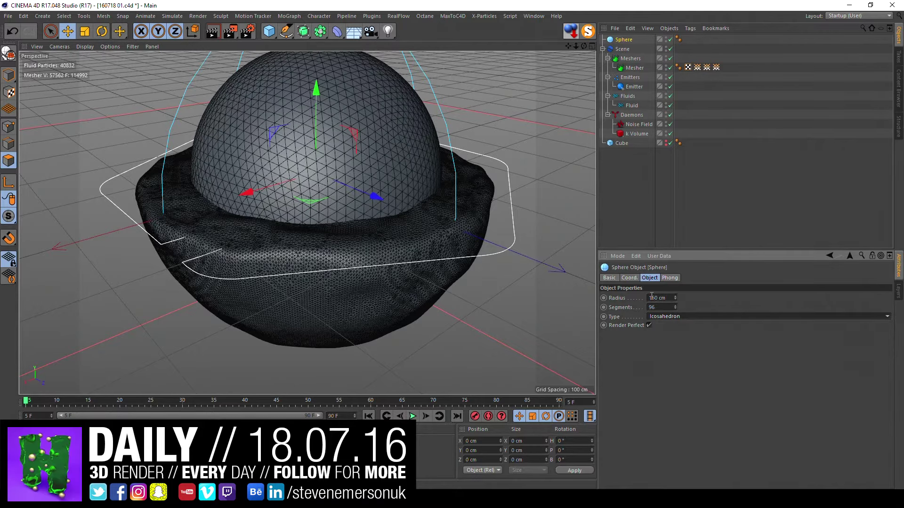
Step: Save an incremental version of the scene as 160718 02.c4d
drag(604, 51, 628, 68)
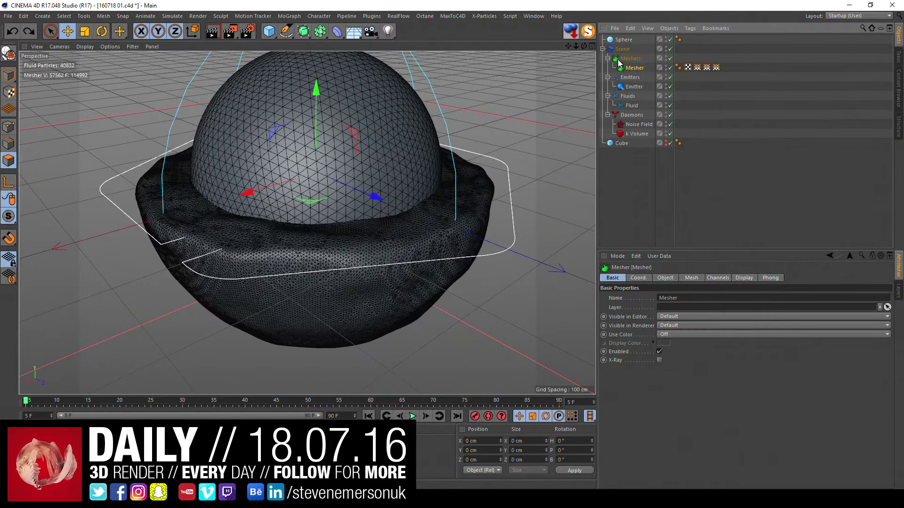
click(620, 49)
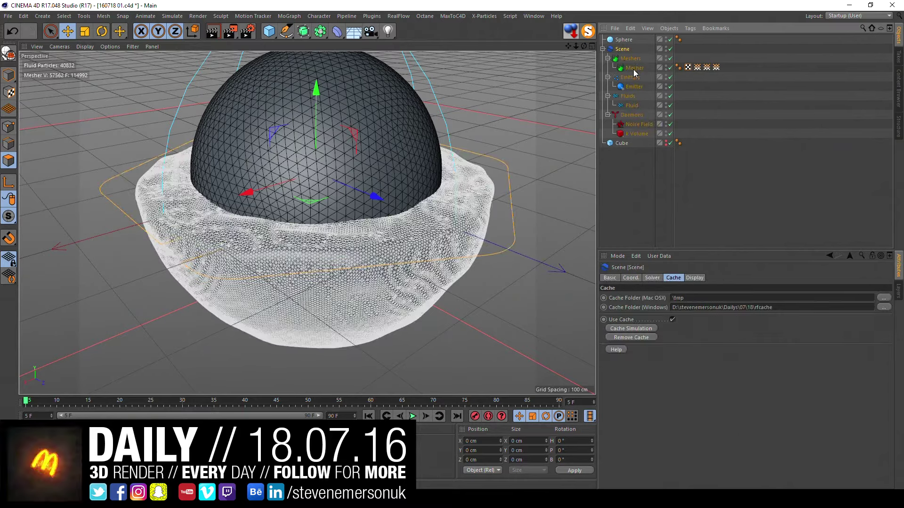
click(8, 16)
click(27, 106)
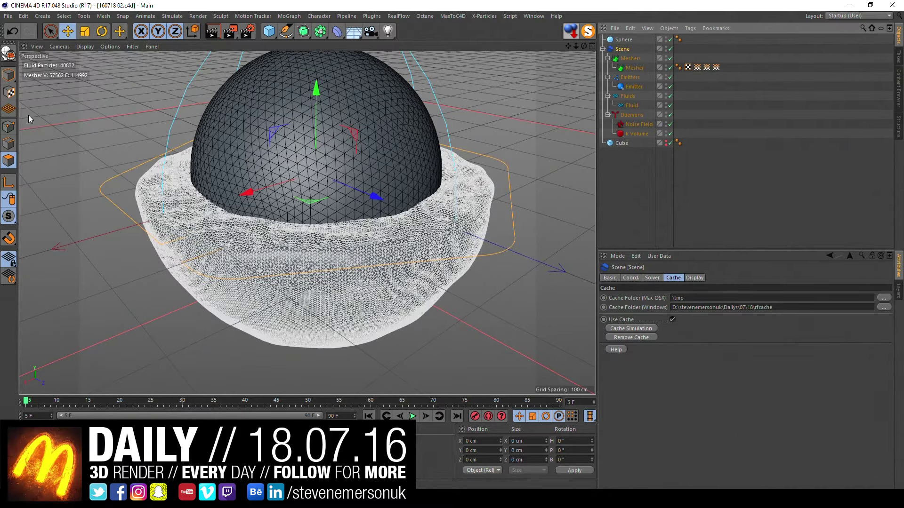
Step: Move the Mesher to the top level and disable the Scene object
click(634, 68)
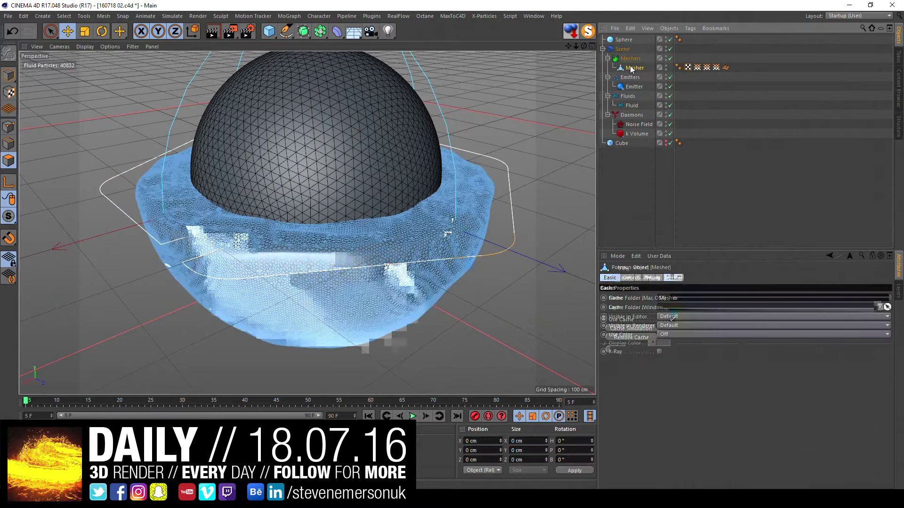
drag(629, 68, 622, 46)
click(603, 57)
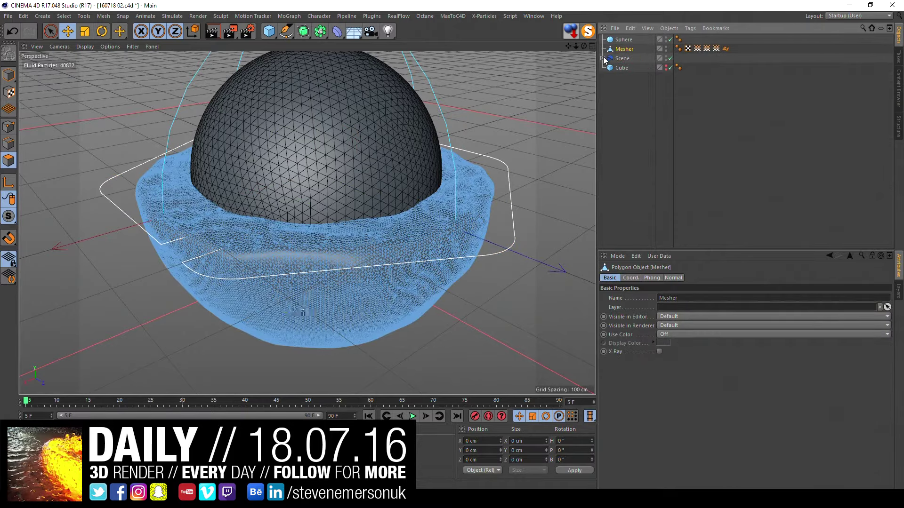
click(640, 87)
click(622, 59)
click(671, 58)
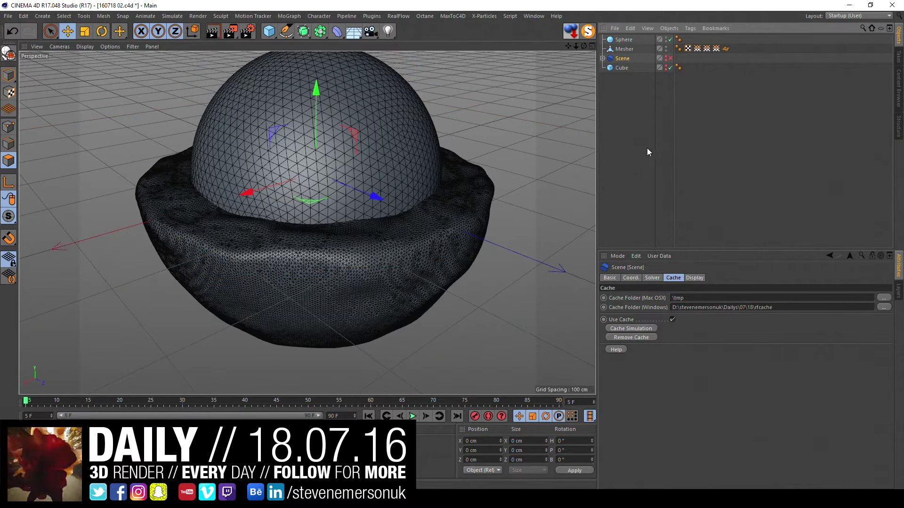
Step: Add a Boole generator to the scene
click(621, 40)
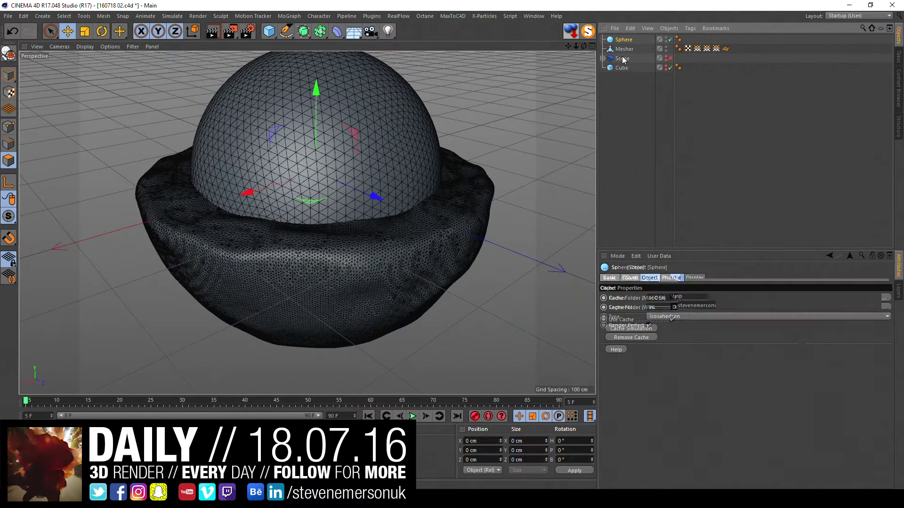
click(628, 97)
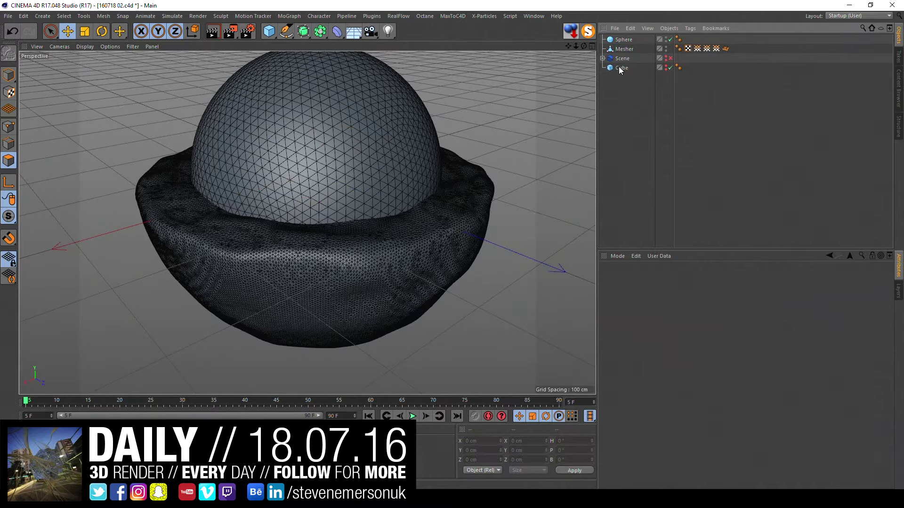
click(623, 40)
ctrl+click(624, 49)
click(274, 36)
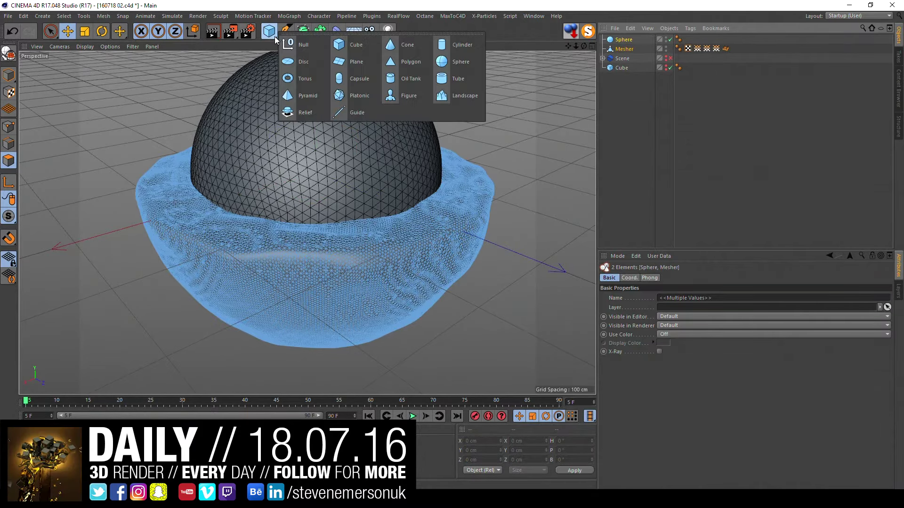
click(320, 31)
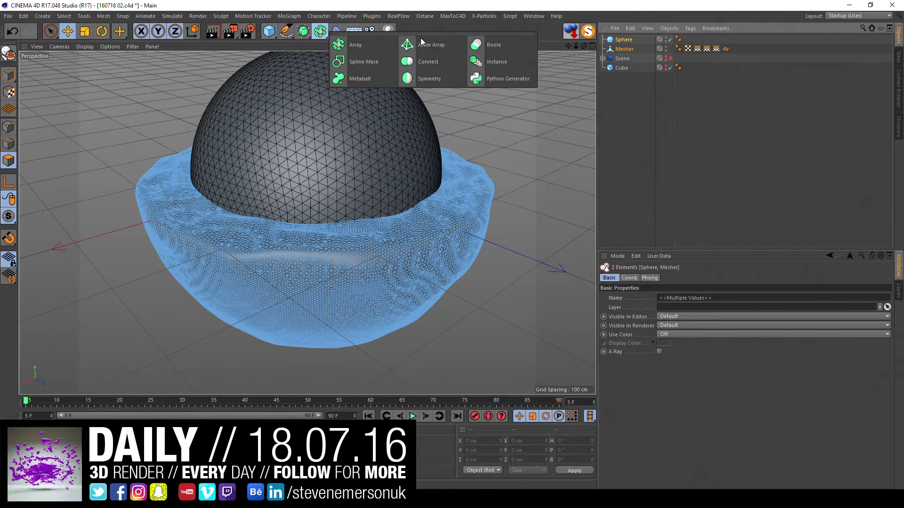
click(728, 118)
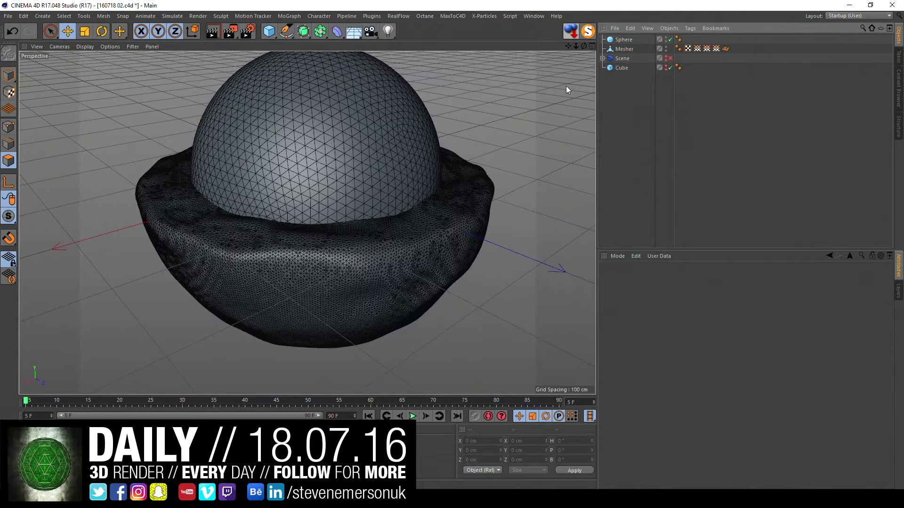
click(320, 31)
click(500, 41)
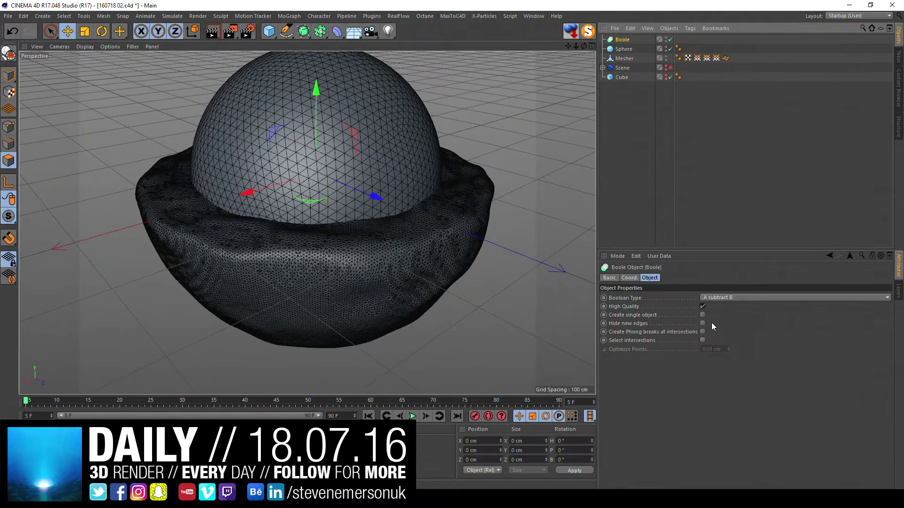
Step: Place the Sphere and Mesher inside the Boole
click(623, 49)
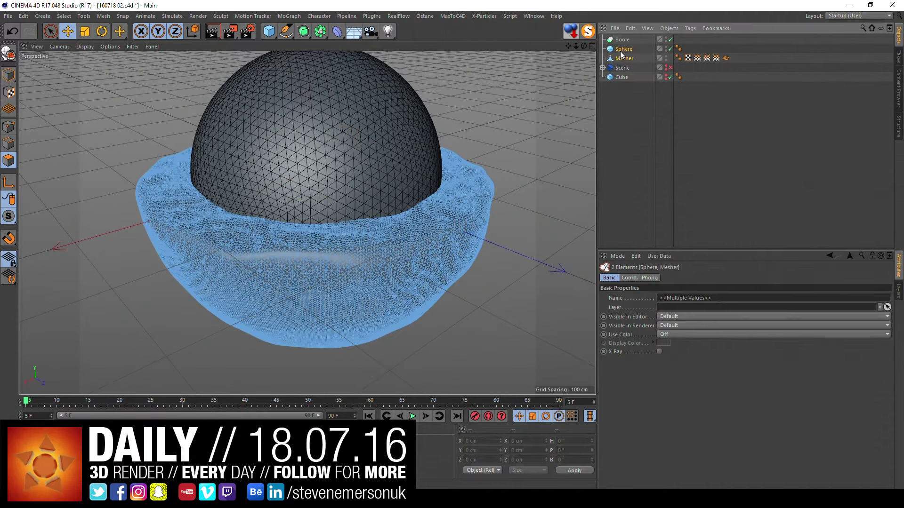
drag(619, 41, 620, 41)
click(642, 90)
click(622, 40)
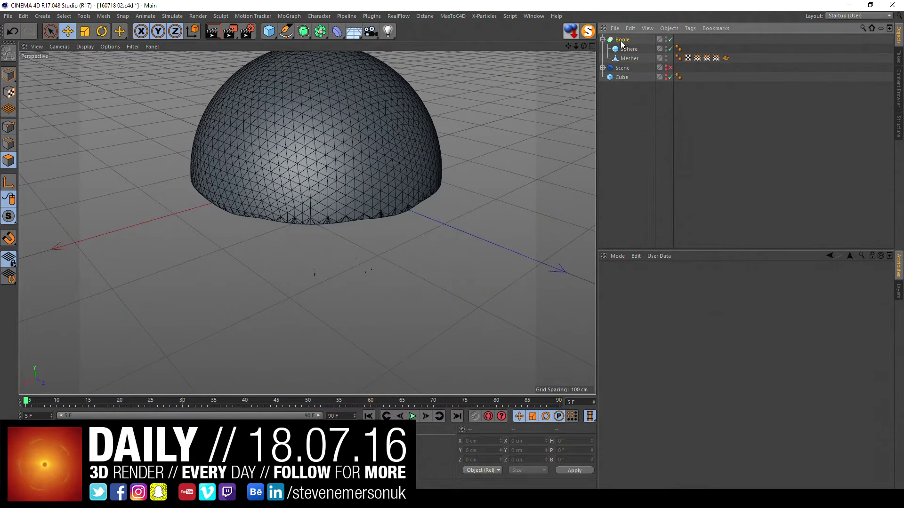
Step: Set the Boole to A without B, ordering Mesher above Sphere, and inspect the bowl
click(717, 299)
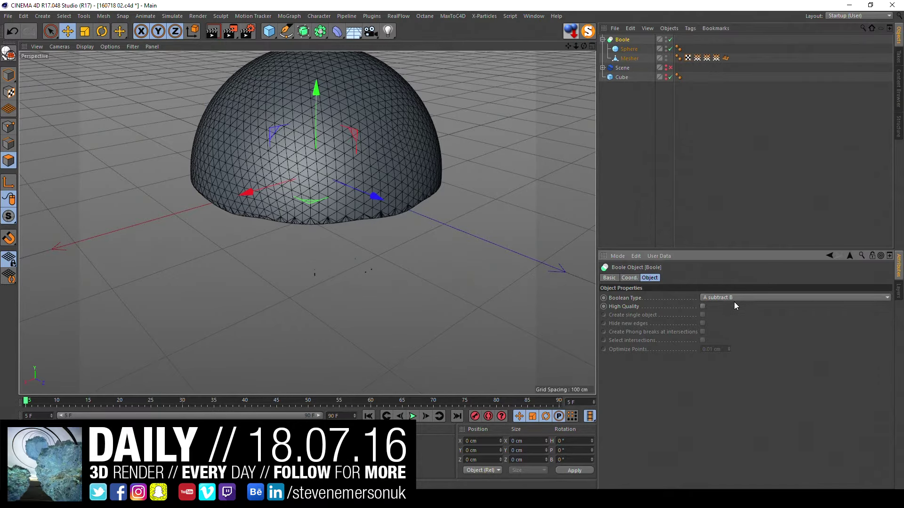
click(733, 299)
click(722, 299)
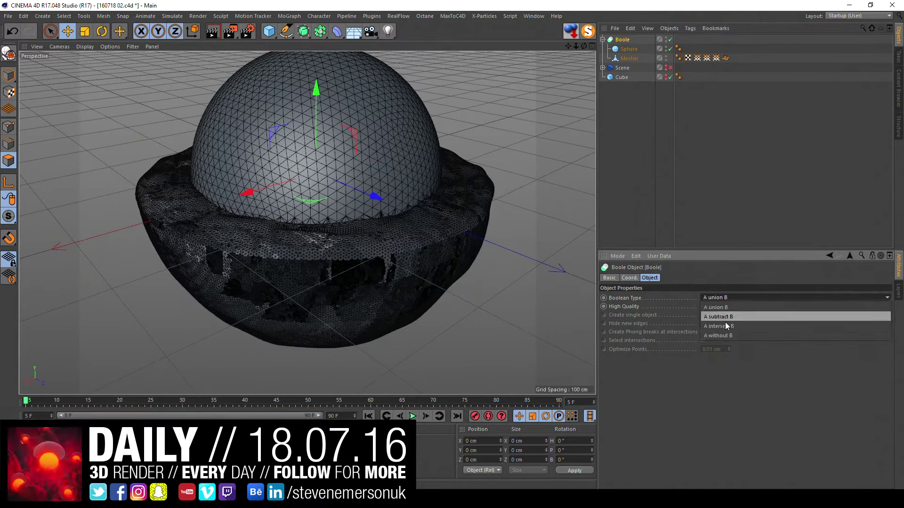
click(725, 328)
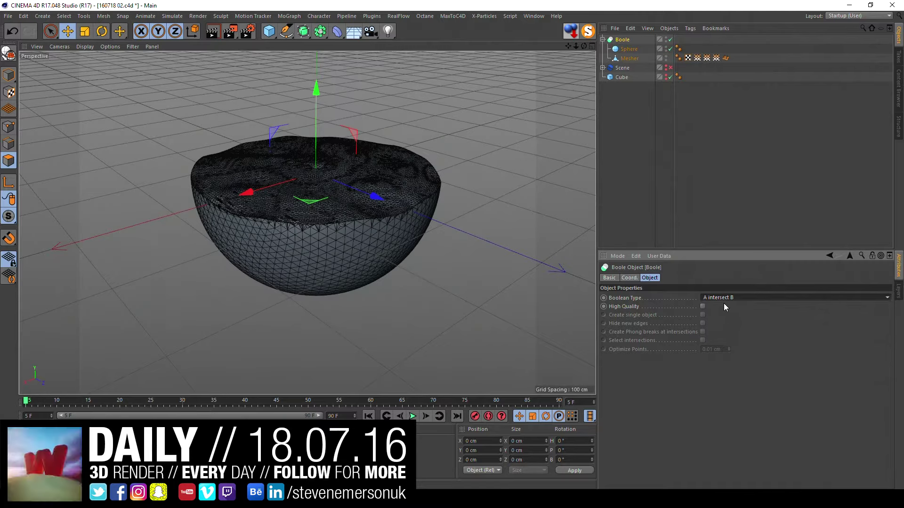
click(724, 300)
click(725, 335)
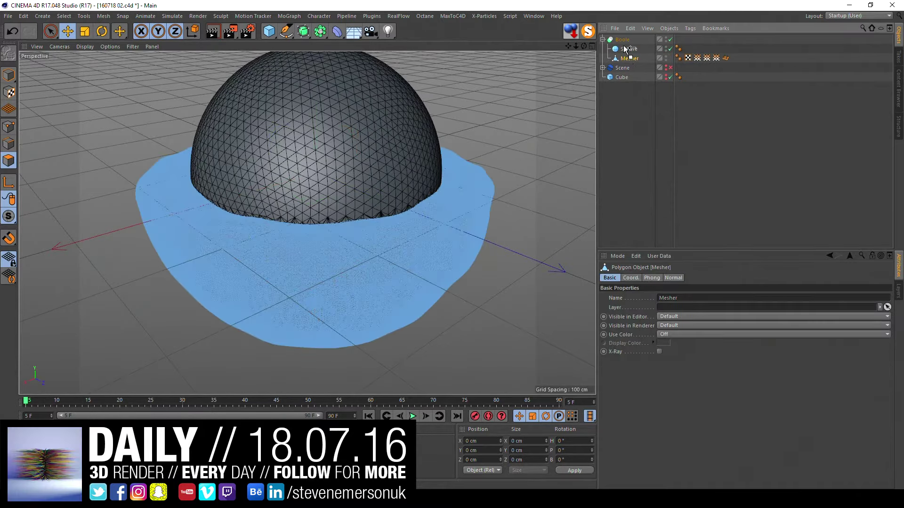
drag(629, 58, 627, 46)
click(671, 142)
mouse_move(338, 203)
alt+mouse_down()
mouse_move(346, 231)
mouse_move(386, 191)
mouse_move(408, 256)
mouse_move(408, 182)
mouse_move(391, 168)
mouse_move(403, 247)
mouse_move(452, 258)
mouse_move(446, 230)
alt+mouse_up()
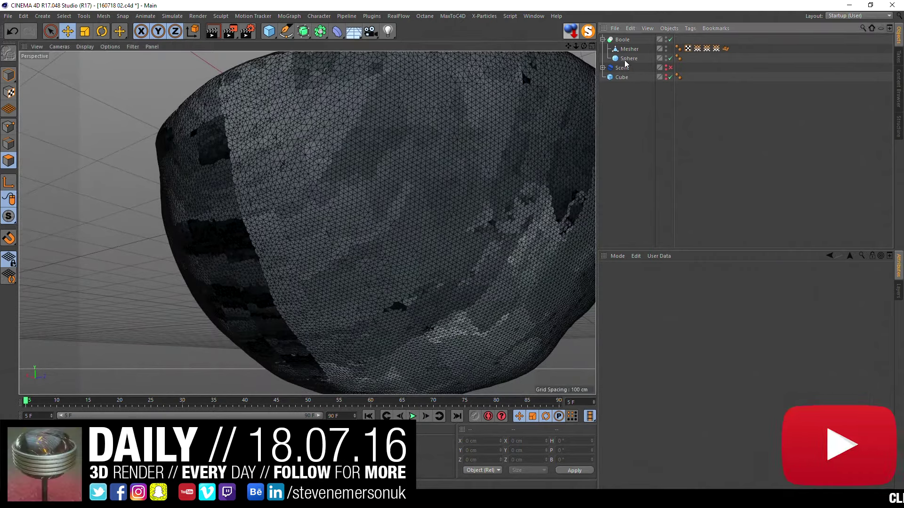
Step: Duplicate the Boole, make the copy editable, and pull its Mesher out, deleting the Boole.1 null
click(622, 40)
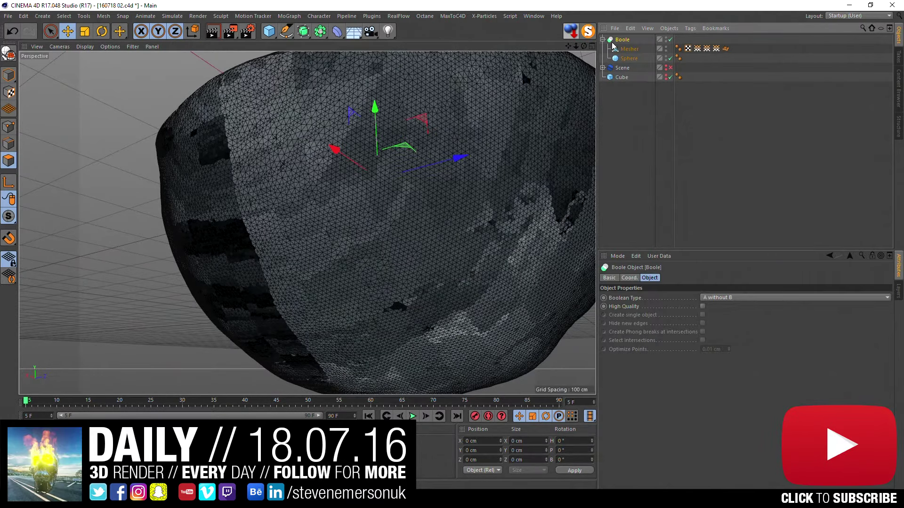
ctrl+drag(616, 38, 623, 48)
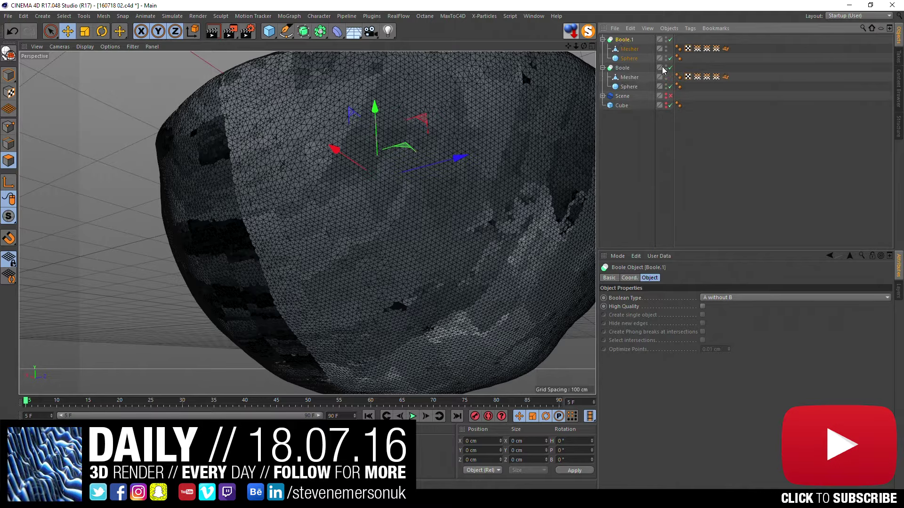
click(603, 68)
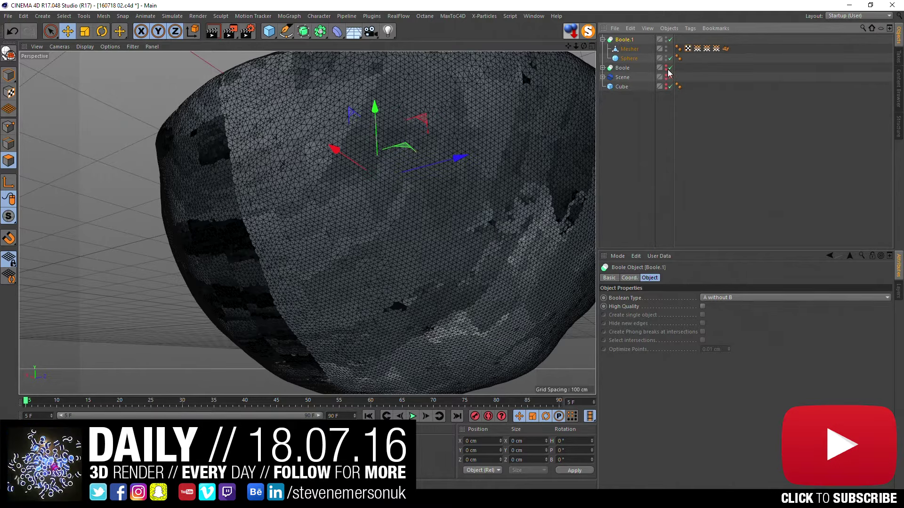
key(c)
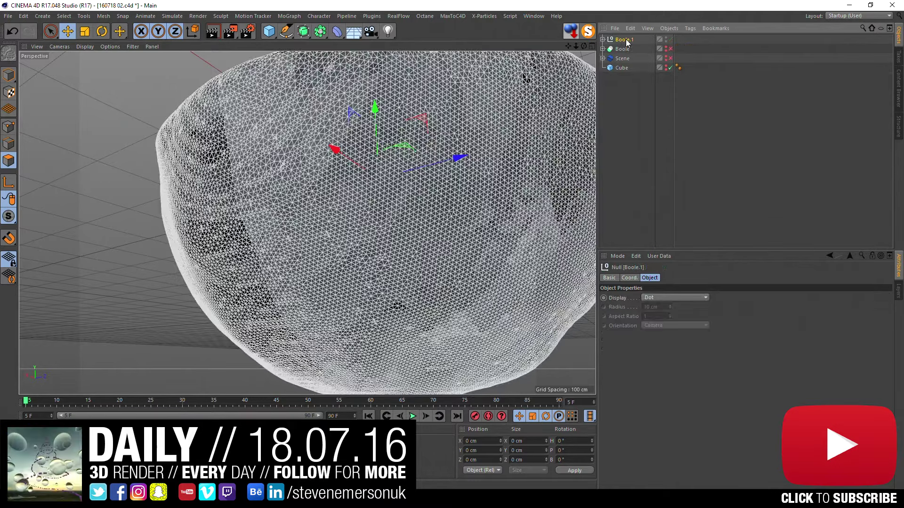
click(602, 40)
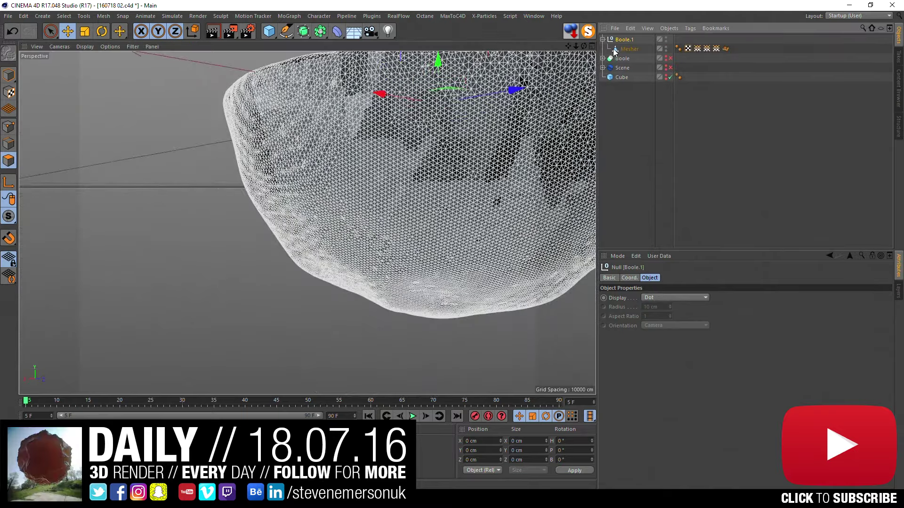
click(625, 50)
drag(625, 50, 612, 37)
click(610, 49)
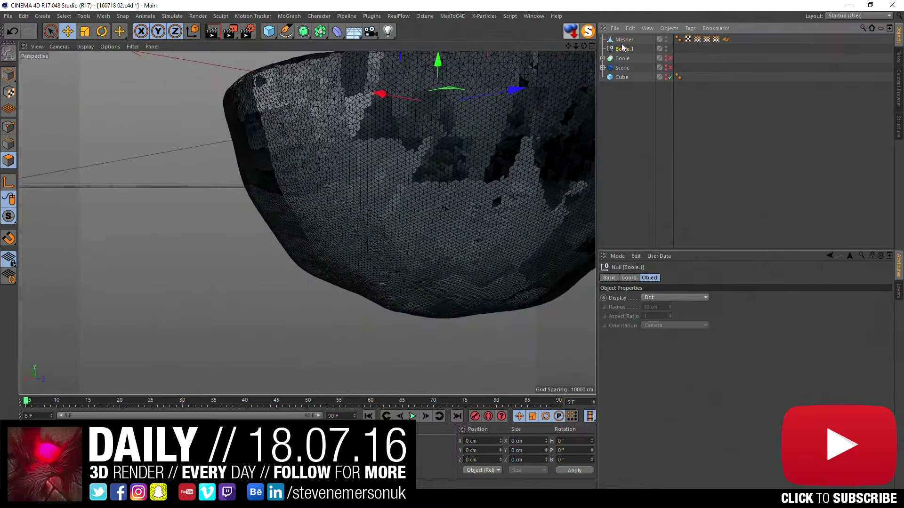
key(Delete)
Step: Disconnect all points of the extracted Mesher mesh
click(8, 127)
key(ctrl+a)
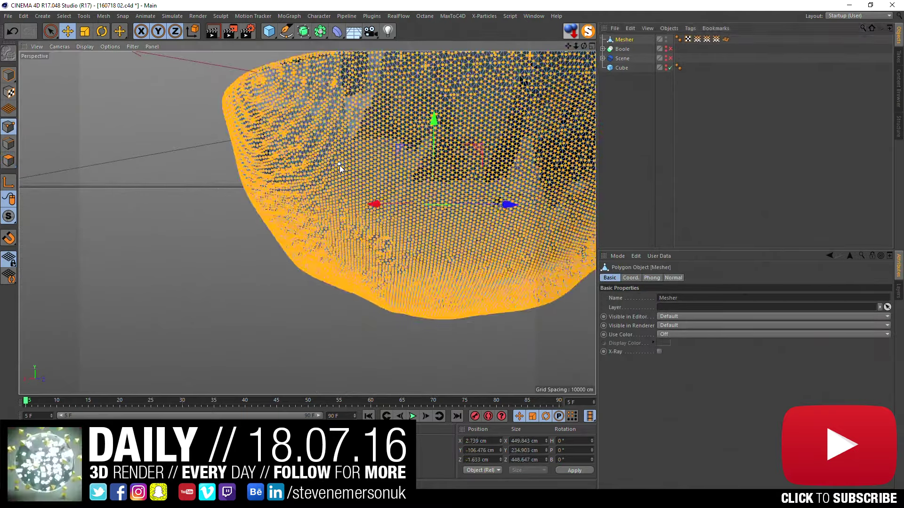
right_click(339, 166)
click(356, 383)
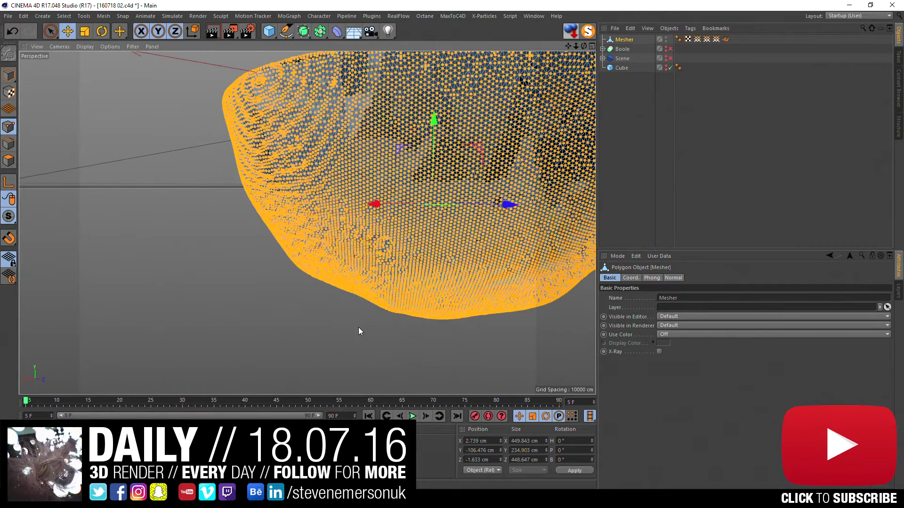
click(311, 333)
mouse_move(438, 268)
alt+mouse_down()
mouse_move(363, 222)
mouse_move(266, 193)
mouse_move(232, 217)
mouse_move(381, 258)
mouse_move(455, 262)
mouse_move(217, 133)
alt+mouse_up()
alt+right_drag(217, 133, 271, 160)
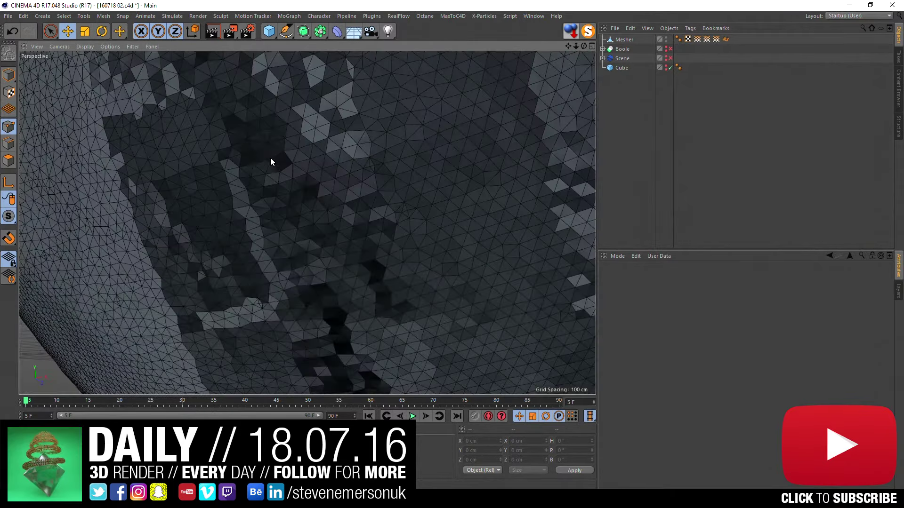
Step: Delete the Mesher's tag and inspect the bowl's triangulated surface up close
click(678, 39)
key(Delete)
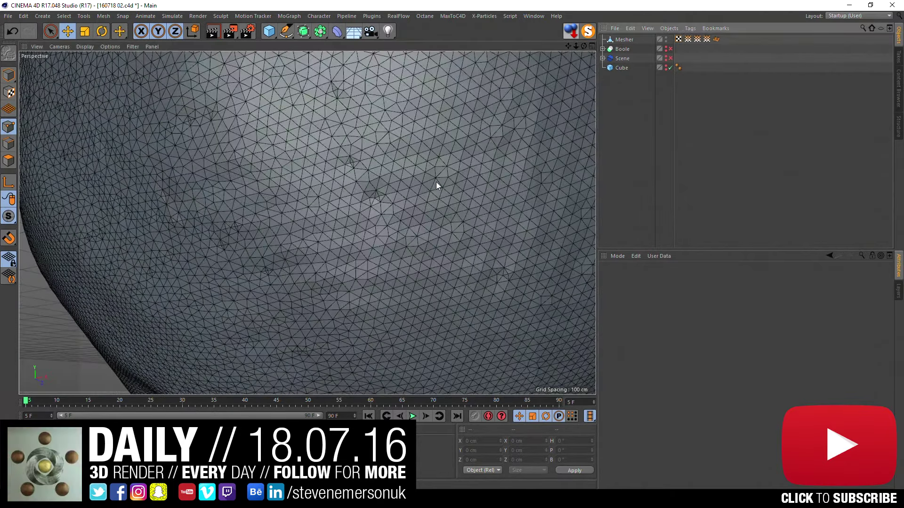
mouse_move(473, 187)
alt+right_down()
mouse_move(345, 232)
mouse_move(396, 173)
alt+right_up()
mouse_move(395, 172)
alt+mouse_down()
mouse_move(380, 182)
mouse_move(392, 163)
mouse_move(355, 258)
alt+mouse_up()
alt+right_drag(355, 258, 287, 256)
alt+drag(286, 256, 244, 190)
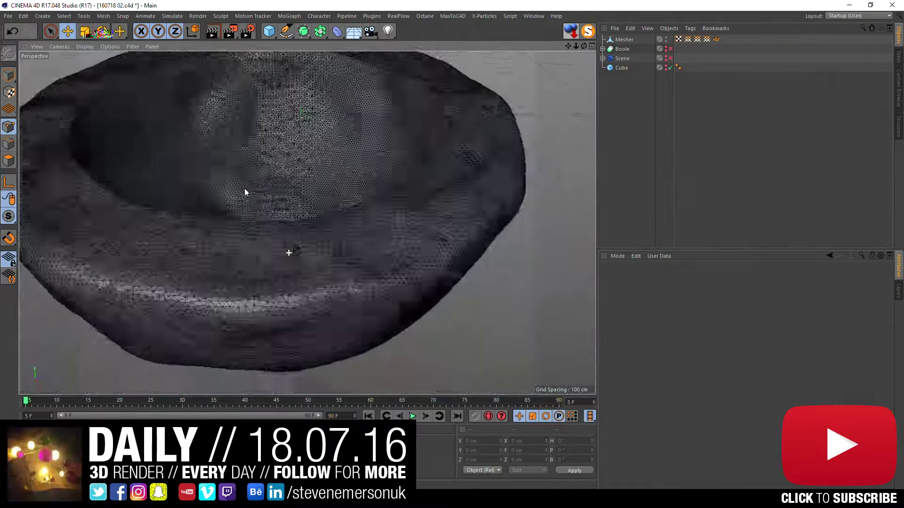
alt+right_drag(244, 190, 313, 191)
alt+drag(312, 192, 244, 127)
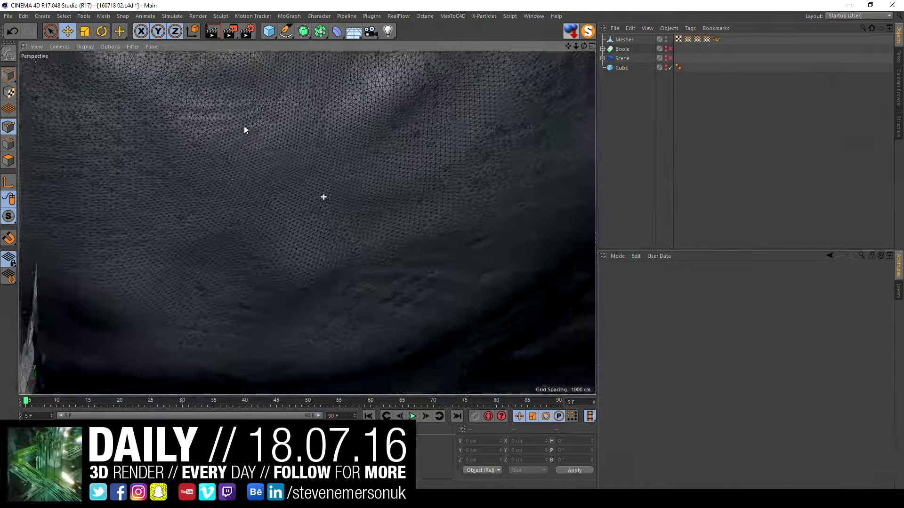
alt+right_drag(244, 127, 301, 198)
mouse_move(301, 197)
alt+mouse_down()
mouse_move(303, 182)
mouse_move(329, 191)
alt+mouse_up()
mouse_move(329, 191)
alt+right_down()
mouse_move(312, 175)
mouse_move(342, 174)
alt+right_up()
mouse_move(341, 175)
alt+mouse_down()
mouse_move(313, 108)
mouse_move(290, 221)
alt+mouse_up()
alt+right_drag(290, 221, 288, 178)
alt+drag(289, 178, 307, 151)
alt+right_drag(306, 151, 238, 181)
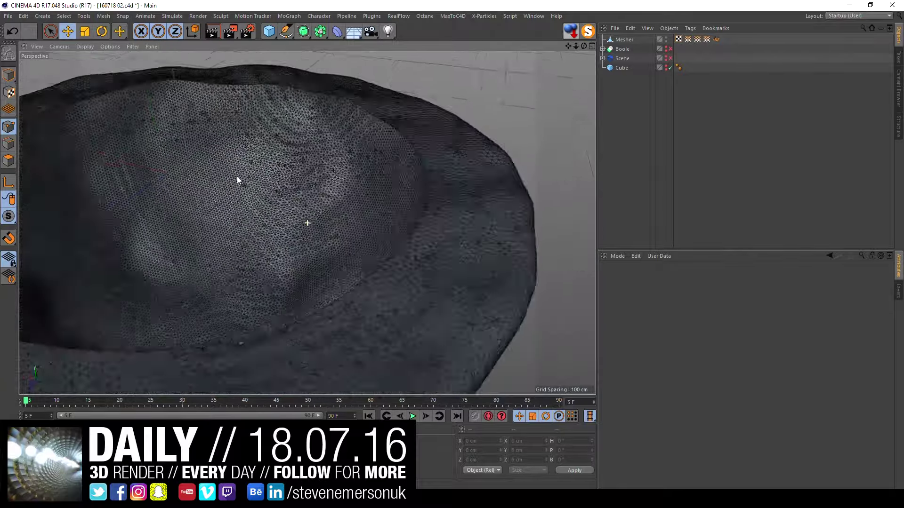
alt+drag(239, 182, 545, 95)
Step: Copy the Sphere out of the Boole to the top level
click(602, 49)
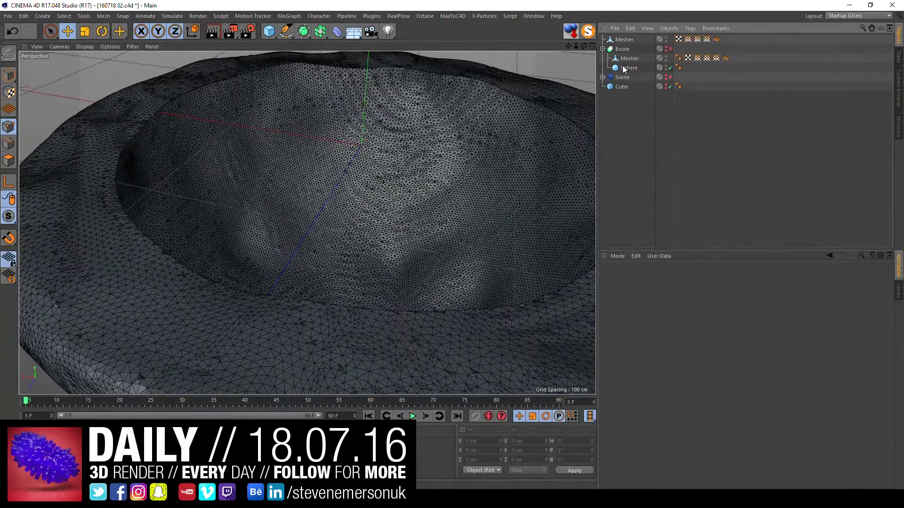
ctrl+drag(628, 68, 629, 154)
click(640, 108)
mouse_move(552, 156)
alt+right_down()
mouse_move(503, 165)
mouse_move(583, 122)
alt+right_up()
drag(626, 59, 610, 45)
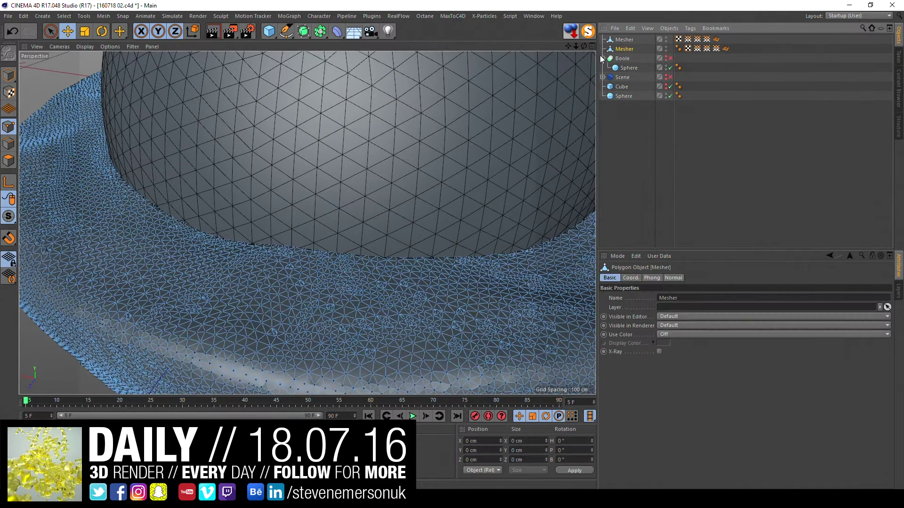
click(602, 58)
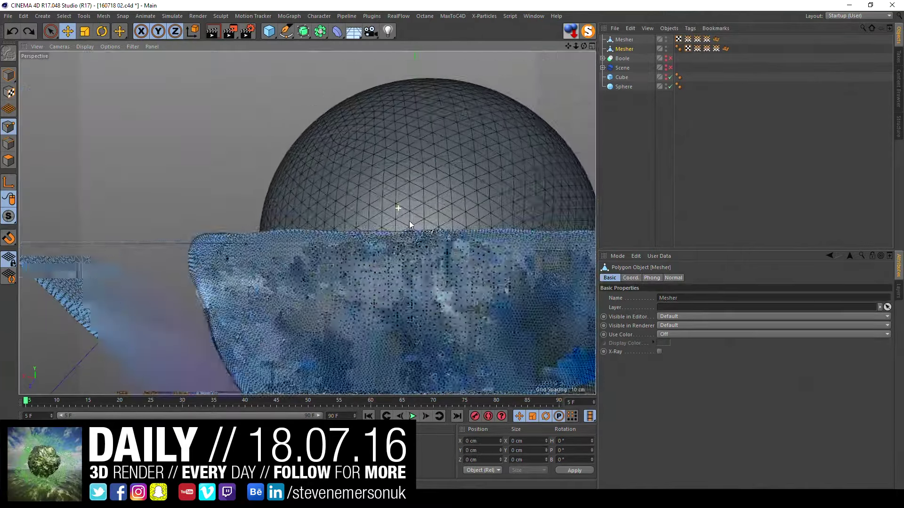
scroll(212, 226, up, 5)
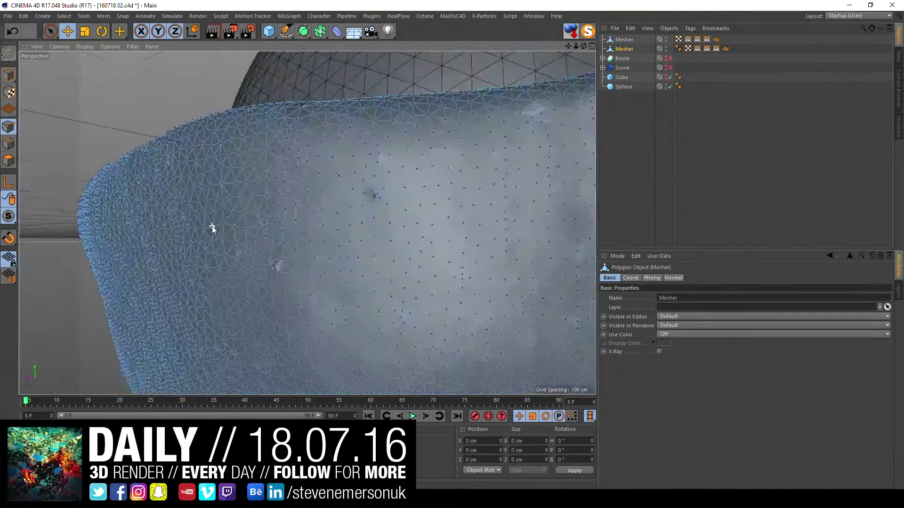
scroll(425, 198, up, 5)
scroll(353, 204, up, 5)
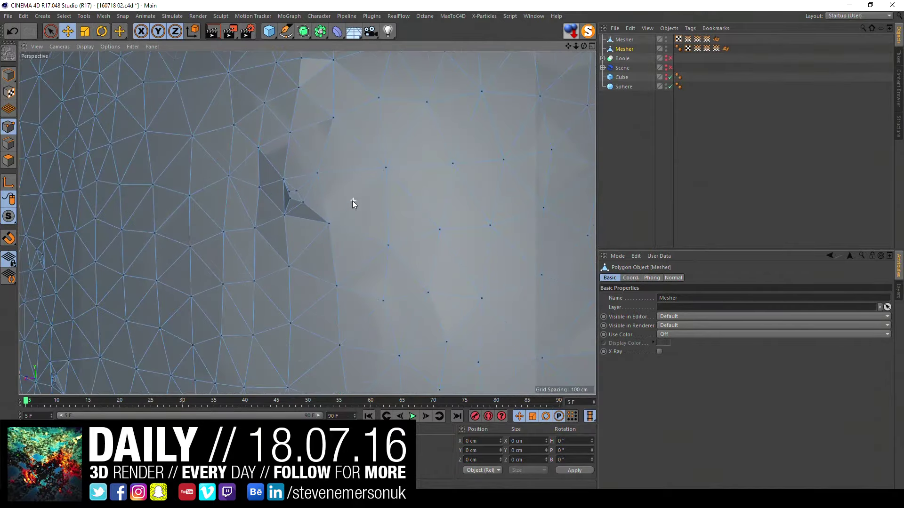
click(290, 197)
alt+drag(290, 197, 354, 233)
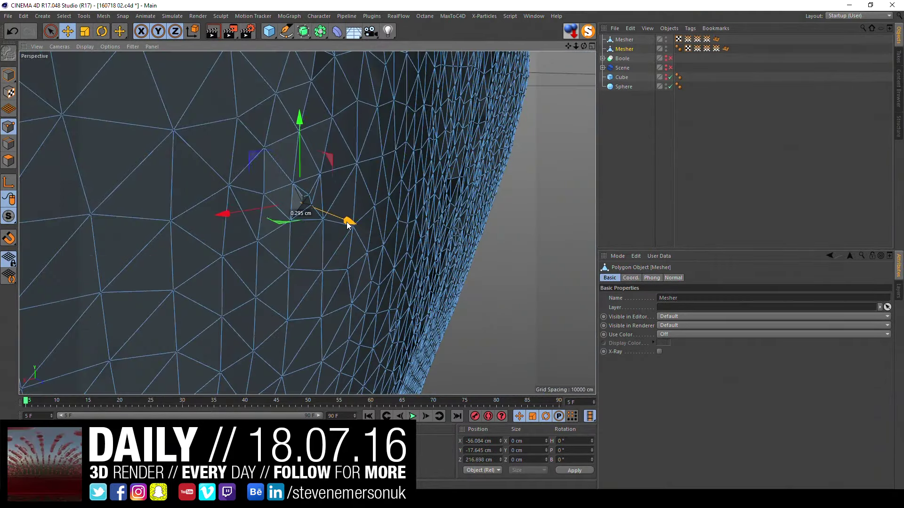
mouse_move(448, 204)
alt+mouse_down()
mouse_move(366, 207)
mouse_move(397, 233)
mouse_move(273, 294)
mouse_move(374, 202)
alt+mouse_up()
scroll(366, 207, down, 10)
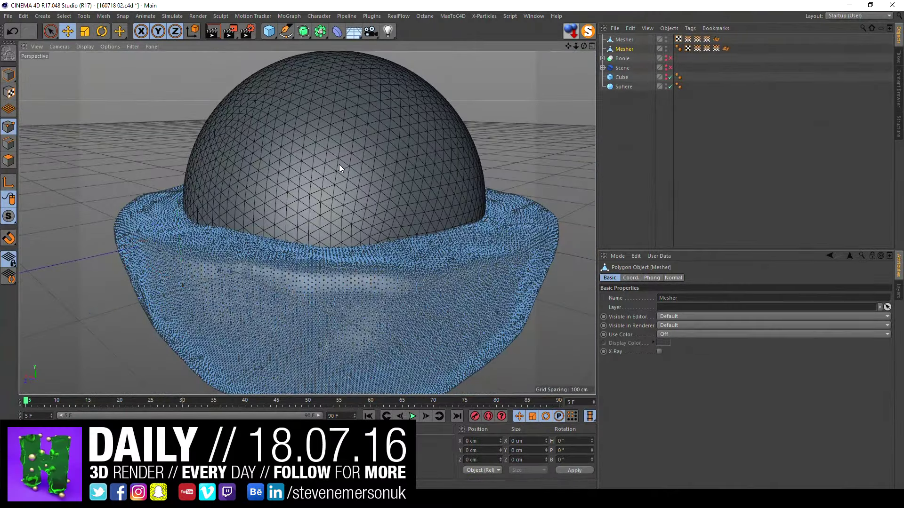
click(621, 77)
click(622, 86)
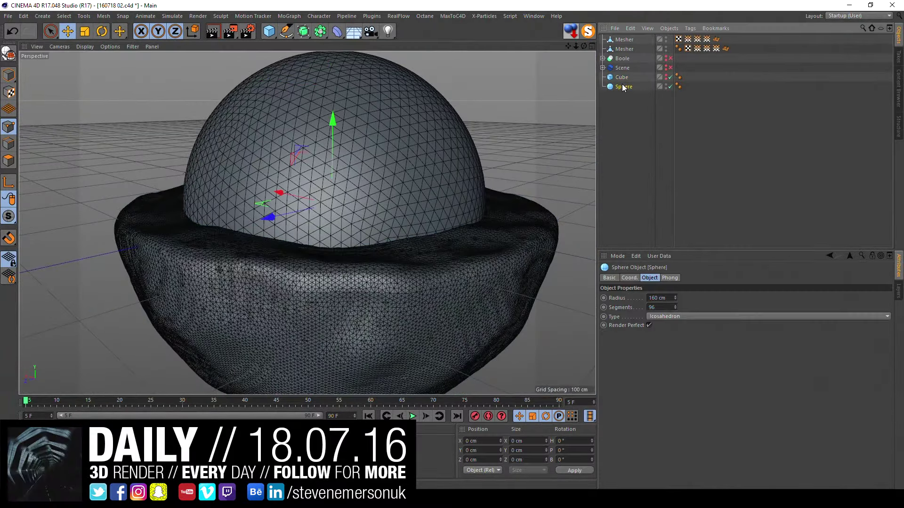
scroll(518, 188, up, 2)
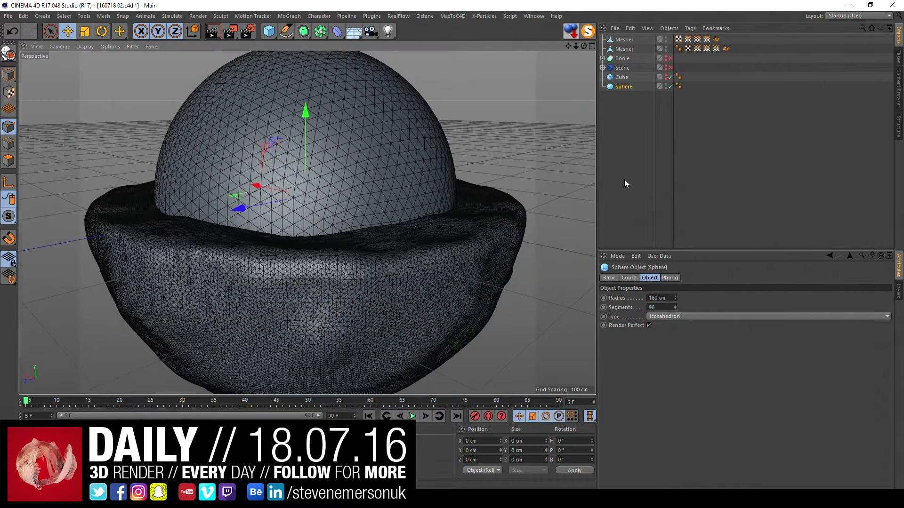
mouse_move(462, 166)
alt+mouse_down()
mouse_move(433, 193)
mouse_move(419, 188)
mouse_move(443, 183)
alt+mouse_up()
click(627, 39)
shift+click(625, 49)
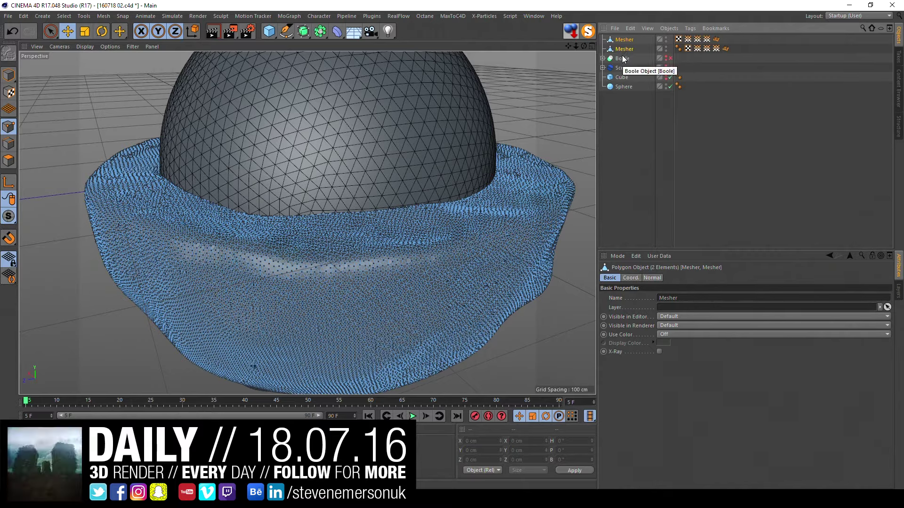
Step: Delete the Mesher objects and the top-level Sphere, then undo to restore them
key(Delete)
click(603, 39)
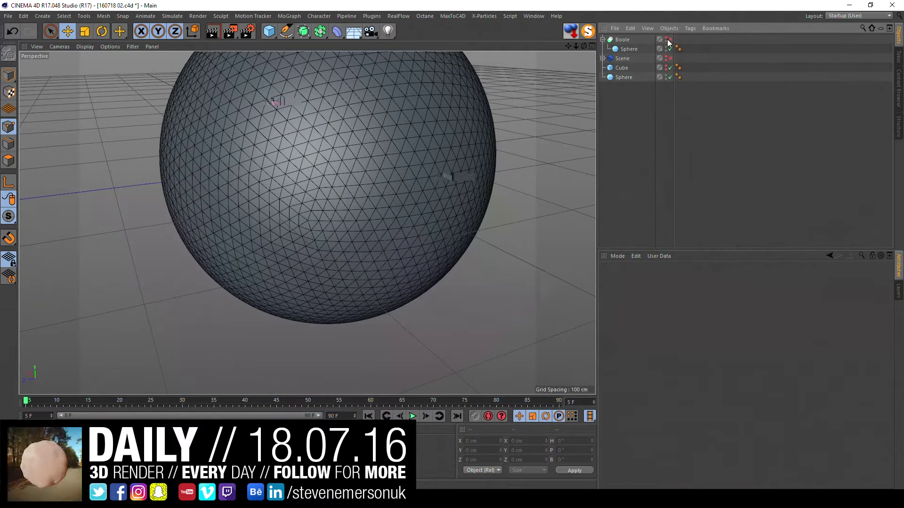
click(669, 40)
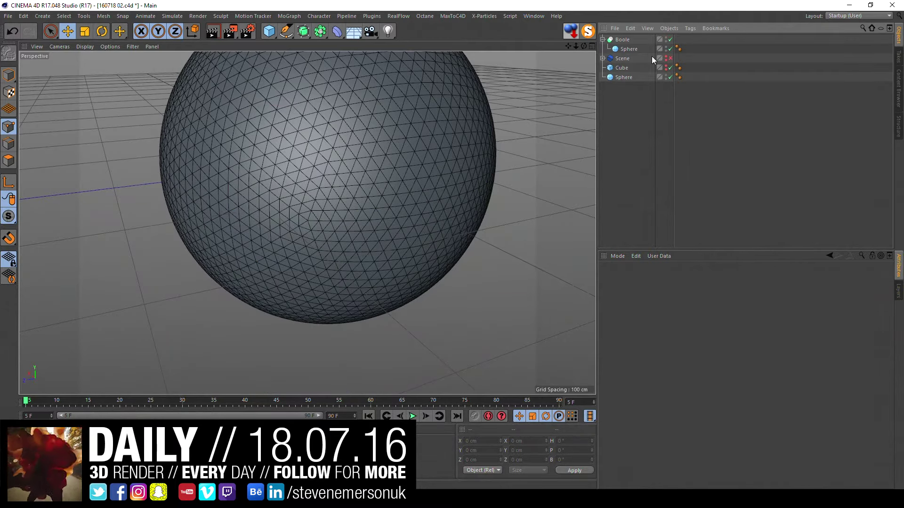
key(Delete)
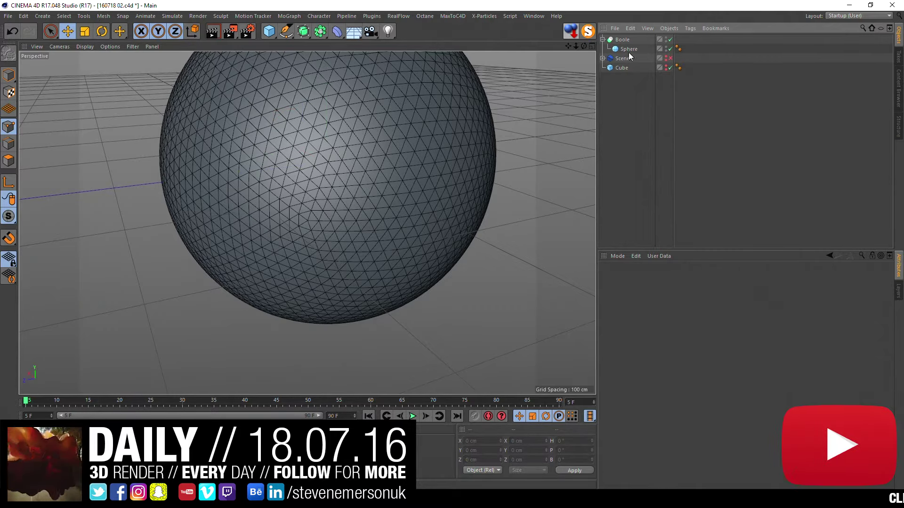
click(623, 41)
key(ctrl+z)
key(ctrl+z)
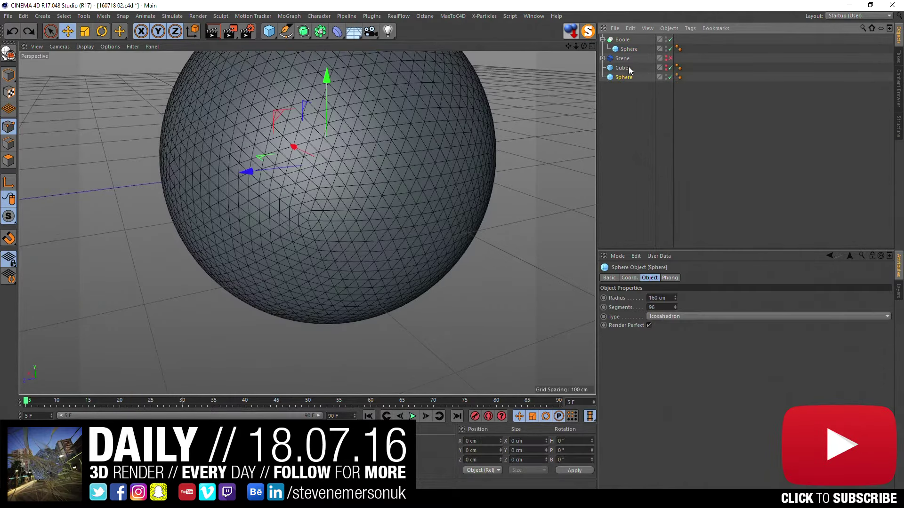
key(ctrl+z)
click(623, 67)
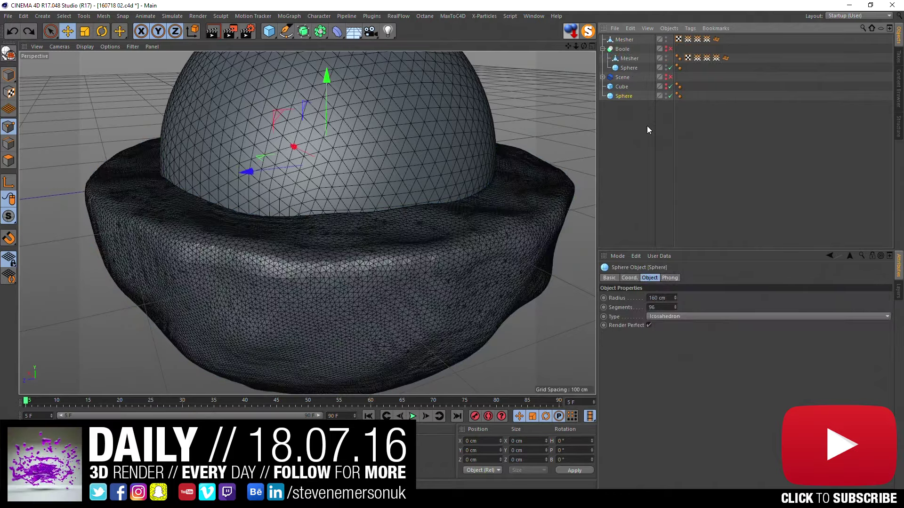
Step: Orbit around the bowl mesh to inspect it from the side and from above
mouse_move(375, 149)
alt+mouse_down()
mouse_move(295, 140)
mouse_move(394, 183)
alt+mouse_up()
alt+drag(413, 129, 422, 189)
click(622, 49)
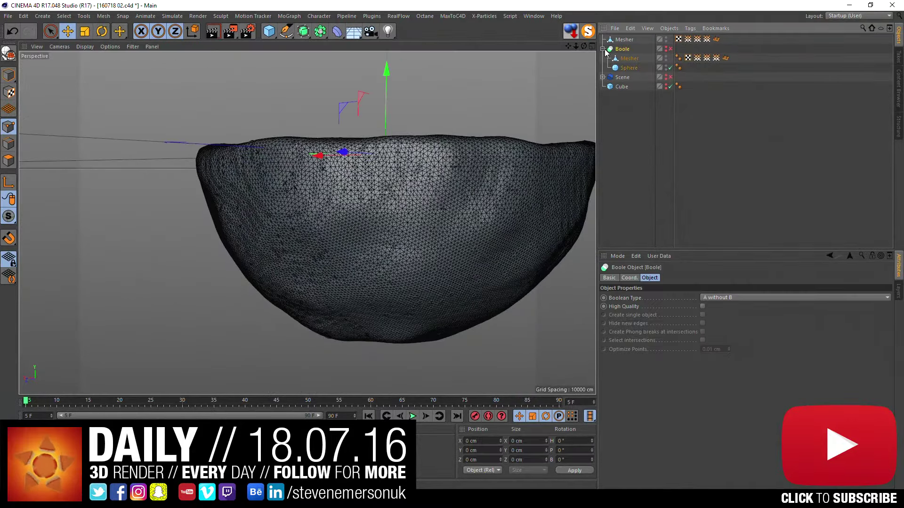
mouse_move(429, 247)
alt+mouse_down()
mouse_move(378, 225)
mouse_move(396, 240)
alt+mouse_up()
mouse_move(335, 184)
alt+mouse_down()
mouse_move(335, 197)
mouse_move(391, 234)
alt+mouse_up()
click(626, 140)
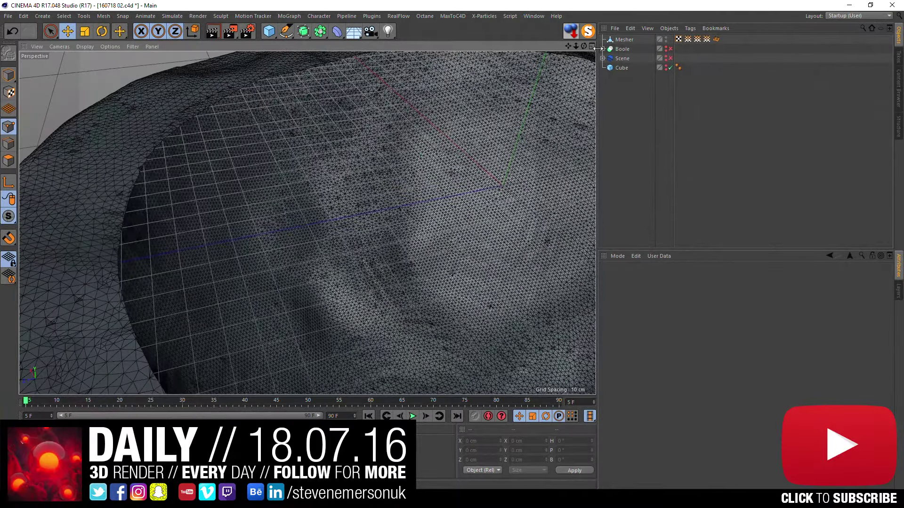
Step: Ctrl-drag Boole into a duplicate, Boole.1, holding Mesher and Sphere, and enable it
click(603, 49)
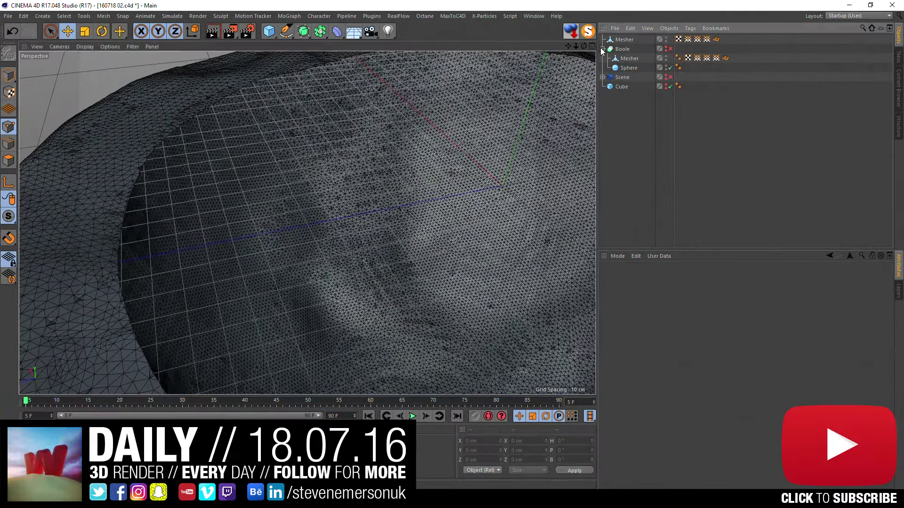
click(622, 41)
click(621, 49)
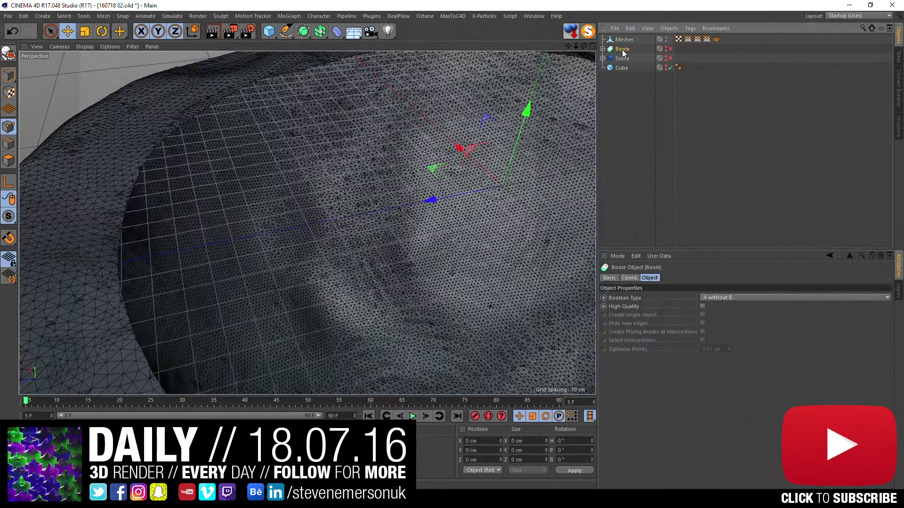
ctrl+drag(621, 49, 617, 55)
click(602, 49)
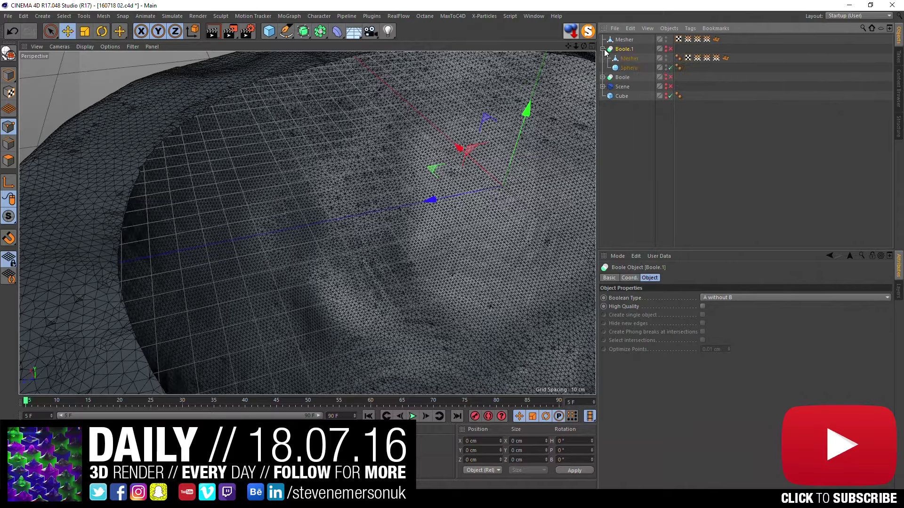
click(670, 49)
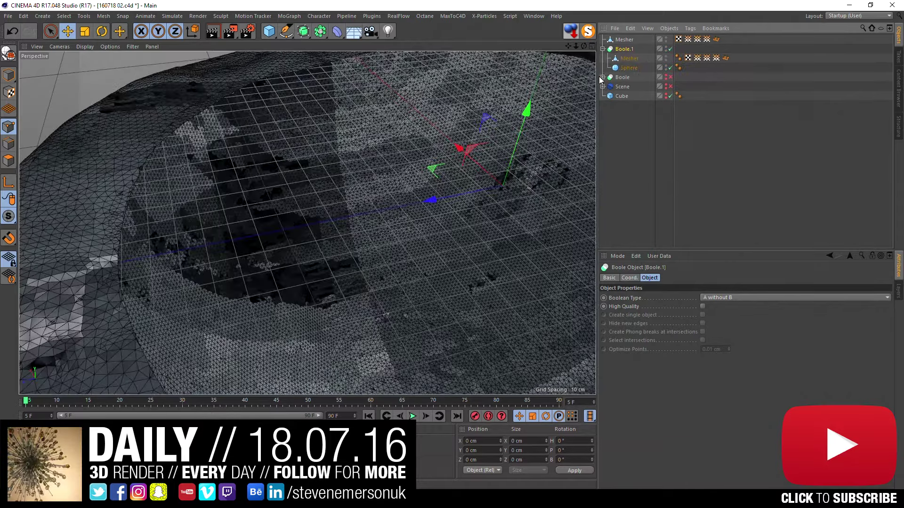
Step: Frame the bowl and set Boole.1's Boolean Type to A subtract B
click(628, 49)
key(h)
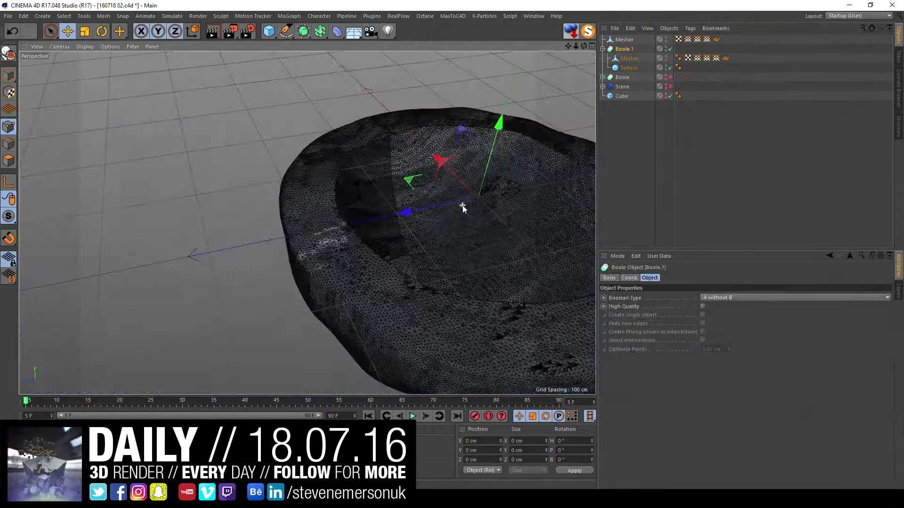
click(718, 127)
click(624, 49)
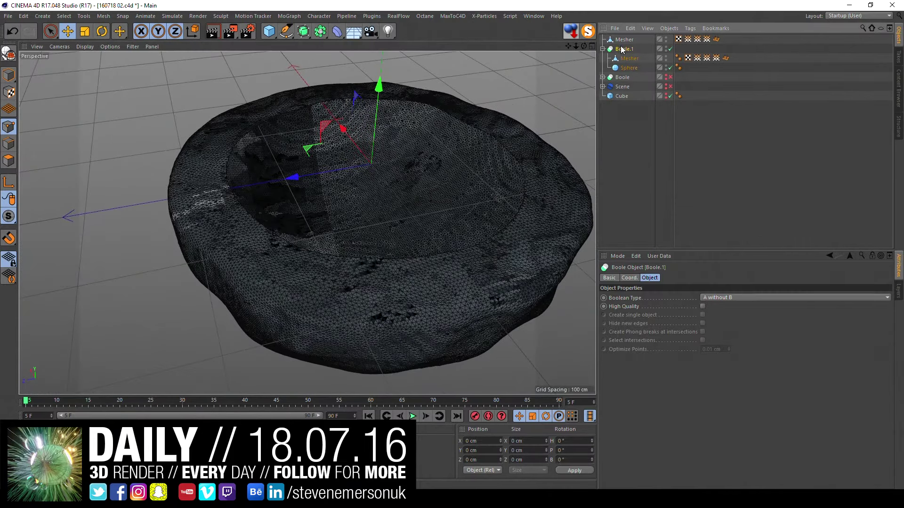
click(727, 297)
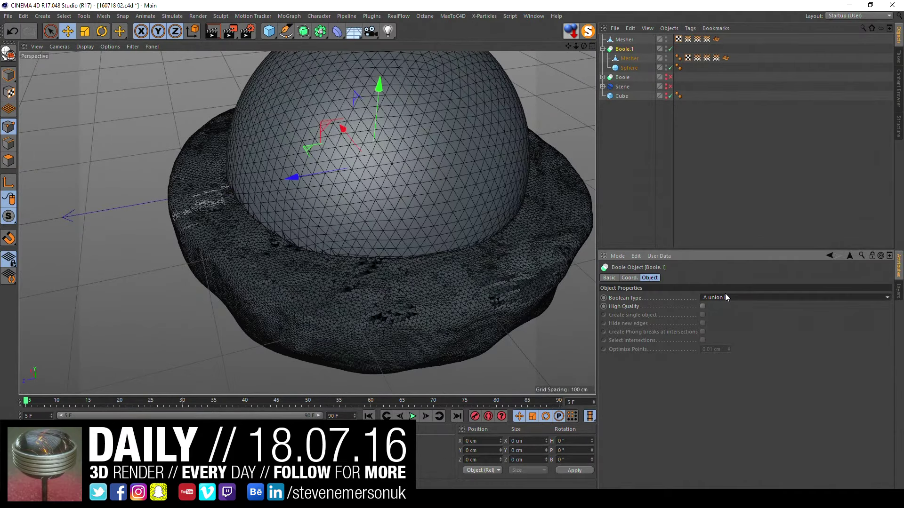
click(727, 299)
click(727, 314)
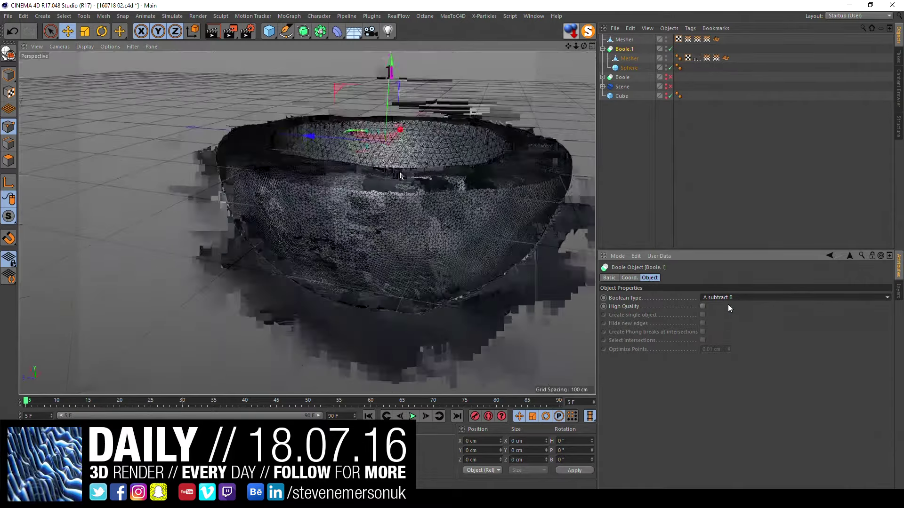
scroll(355, 109, up, 10)
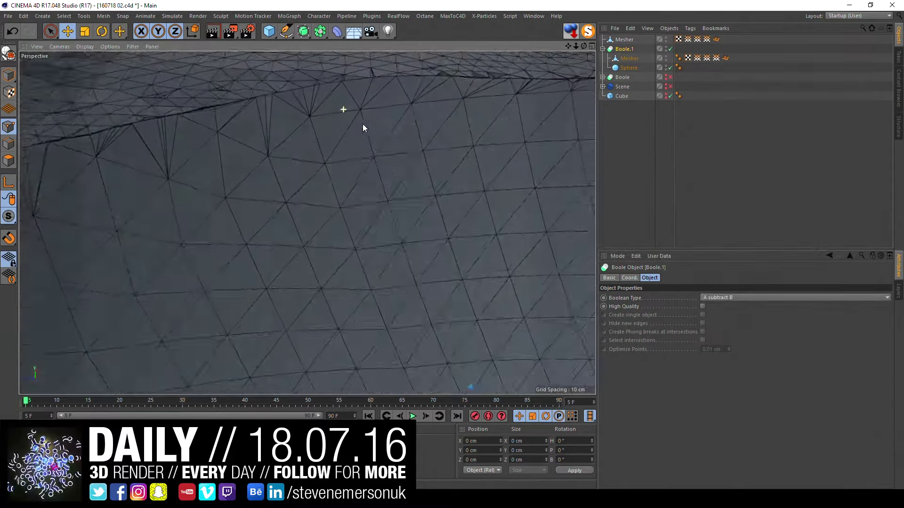
scroll(422, 116, down, 4)
scroll(377, 124, down, 3)
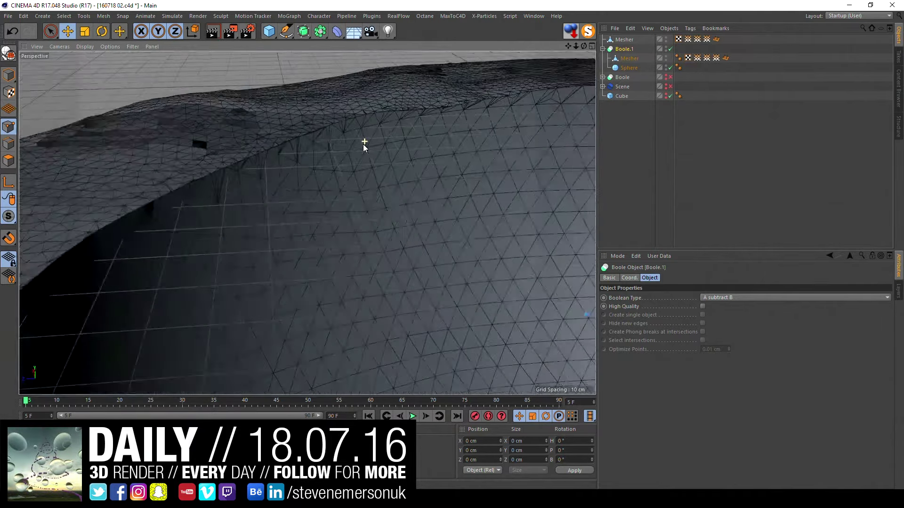
scroll(365, 145, down, 3)
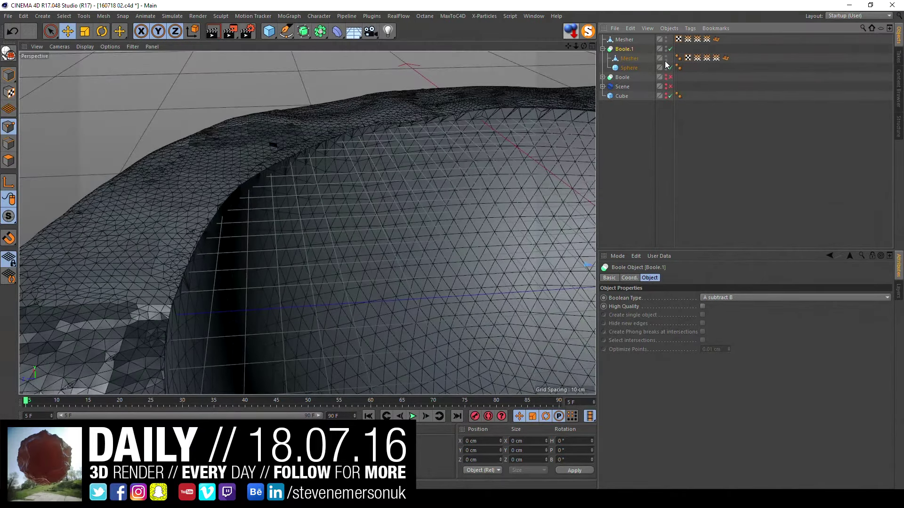
Step: Hide the Mesher inside the original Boole and orbit to inspect the spherical cut
click(603, 77)
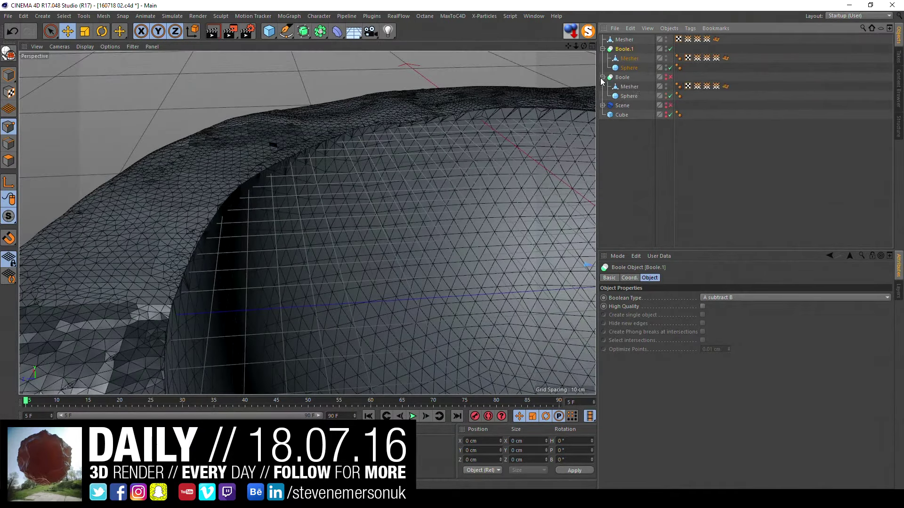
click(666, 87)
mouse_move(452, 208)
alt+mouse_down()
mouse_move(487, 190)
mouse_move(414, 151)
alt+mouse_up()
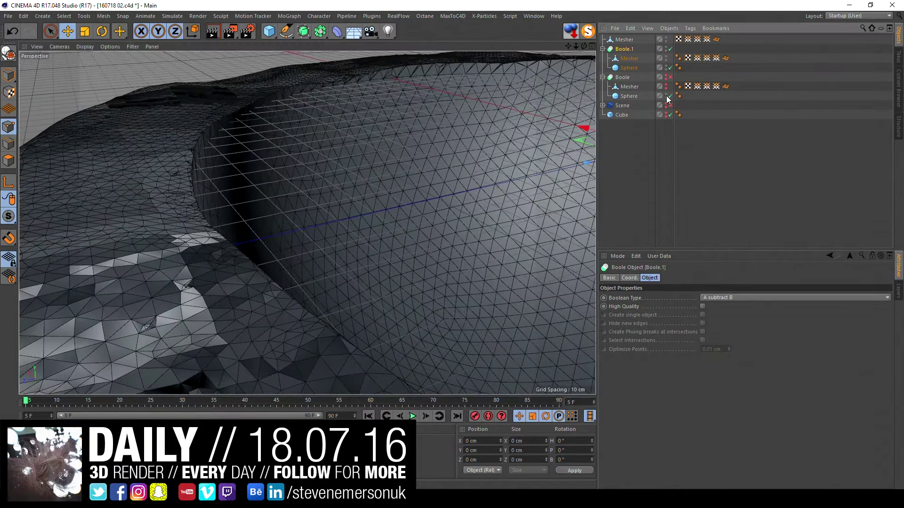
mouse_move(527, 142)
alt+mouse_down()
mouse_move(444, 174)
mouse_move(468, 175)
mouse_move(381, 150)
mouse_move(563, 81)
alt+mouse_up()
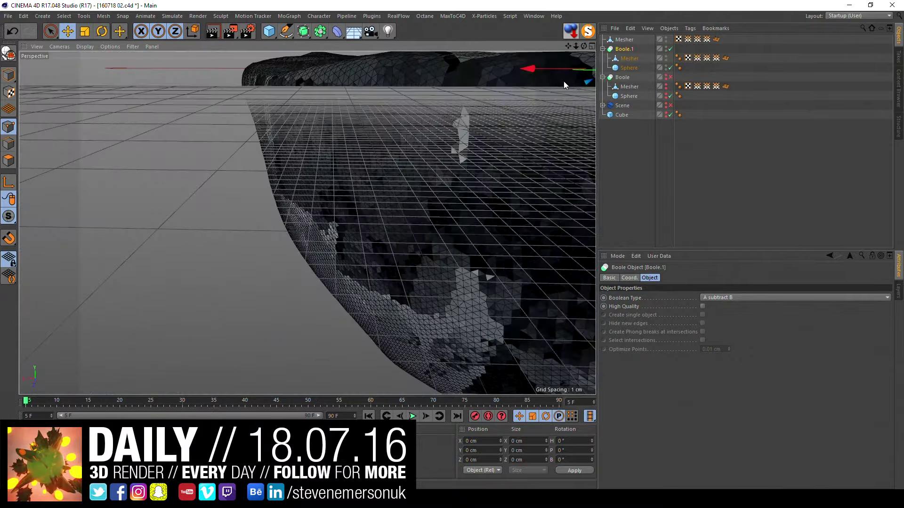
click(687, 137)
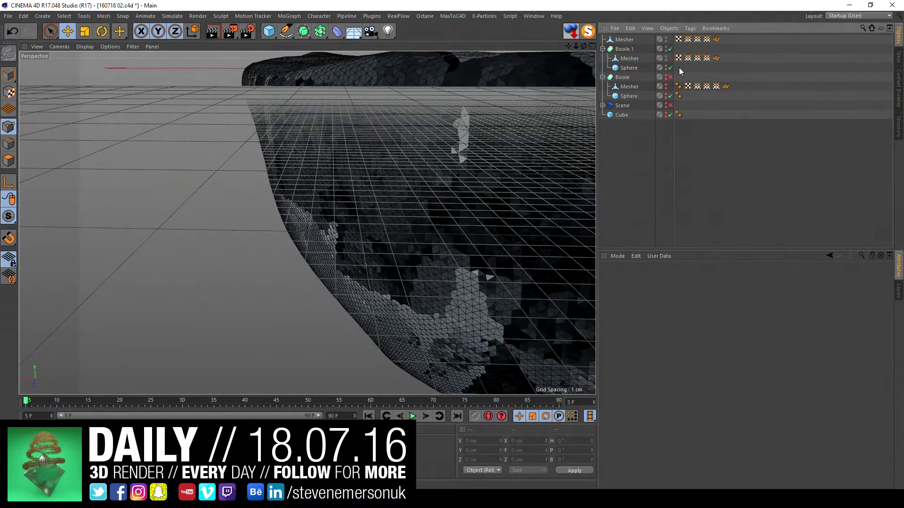
key(ctrl+shift+z)
key(ctrl+shift+z)
key(ctrl+shift+z)
key(ctrl+shift+z)
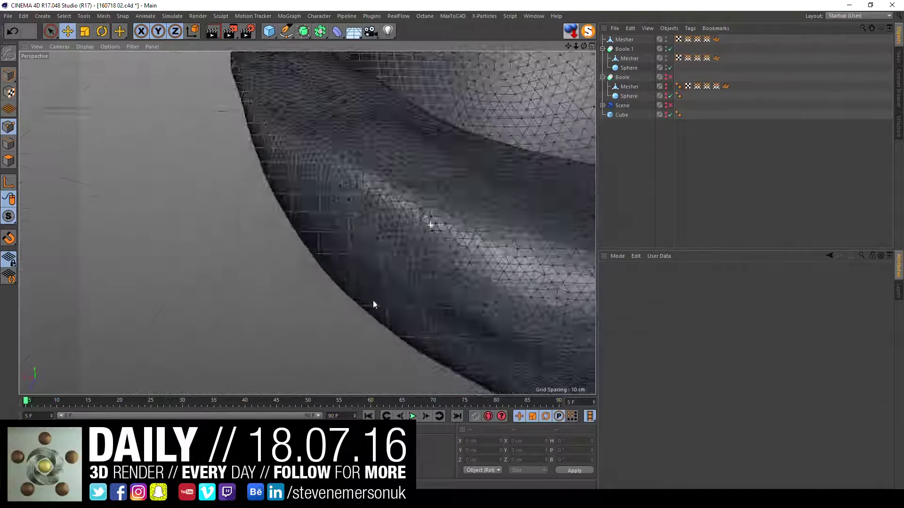
key(ctrl+shift+z)
key(ctrl+shift+z)
mouse_move(295, 210)
alt+mouse_down()
mouse_move(198, 162)
mouse_move(194, 140)
mouse_move(231, 191)
mouse_move(408, 212)
alt+mouse_up()
scroll(407, 211, down, 5)
alt+middle_drag(431, 241, 358, 241)
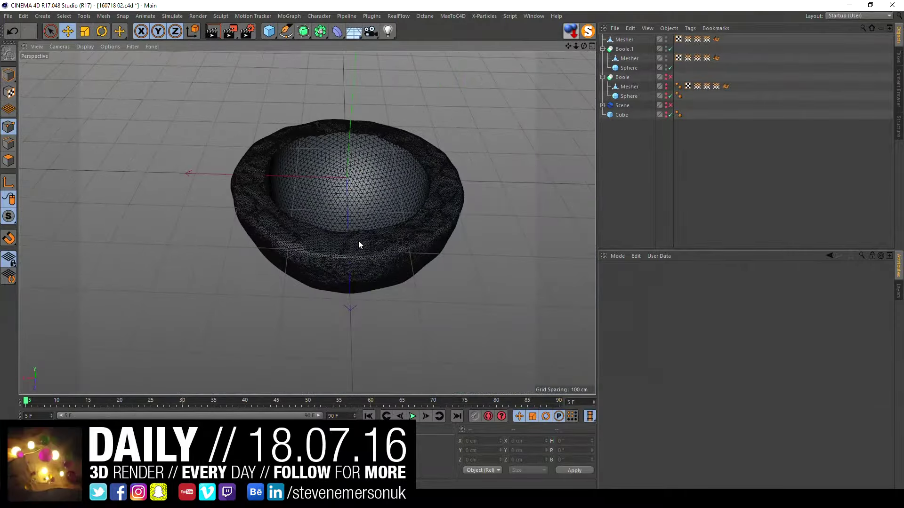
mouse_move(359, 222)
alt+mouse_down()
mouse_move(359, 196)
mouse_move(379, 217)
mouse_move(333, 224)
mouse_move(361, 236)
mouse_move(394, 220)
alt+mouse_up()
scroll(339, 198, up, 3)
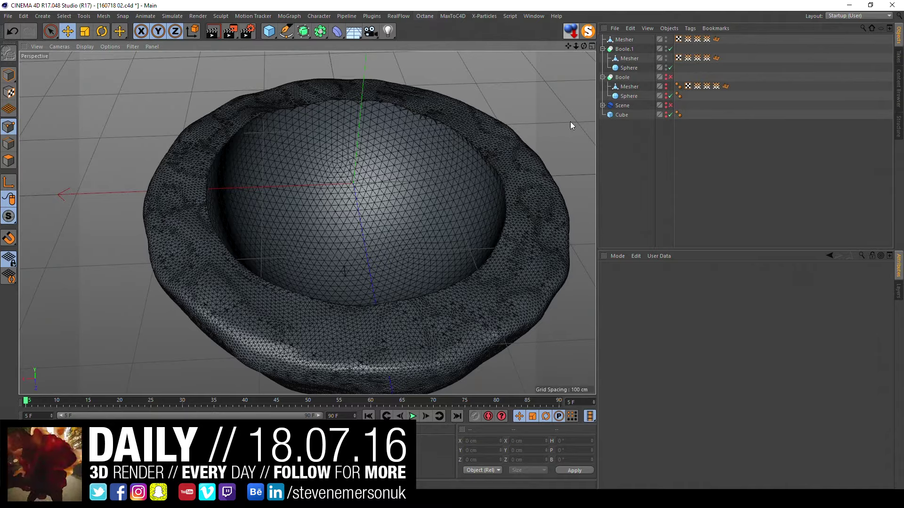
scroll(361, 273, up, 5)
scroll(333, 276, up, 5)
scroll(363, 236, up, 5)
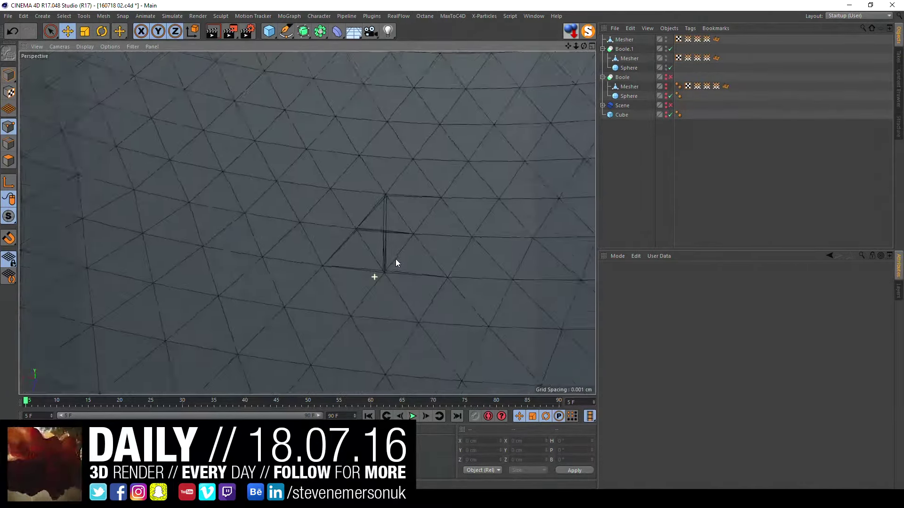
scroll(395, 259, up, 3)
scroll(384, 235, down, 5)
scroll(365, 198, down, 3)
scroll(355, 221, up, 5)
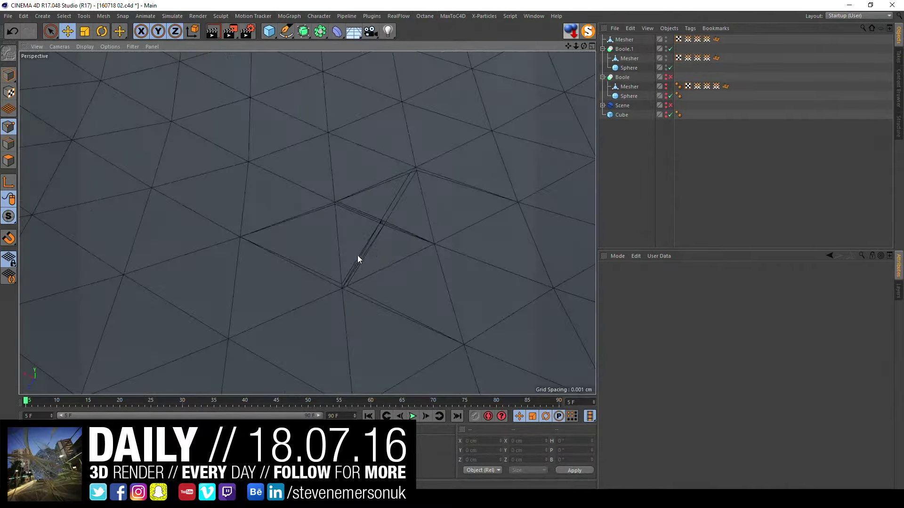
scroll(372, 216, up, 5)
alt+drag(382, 186, 207, 245)
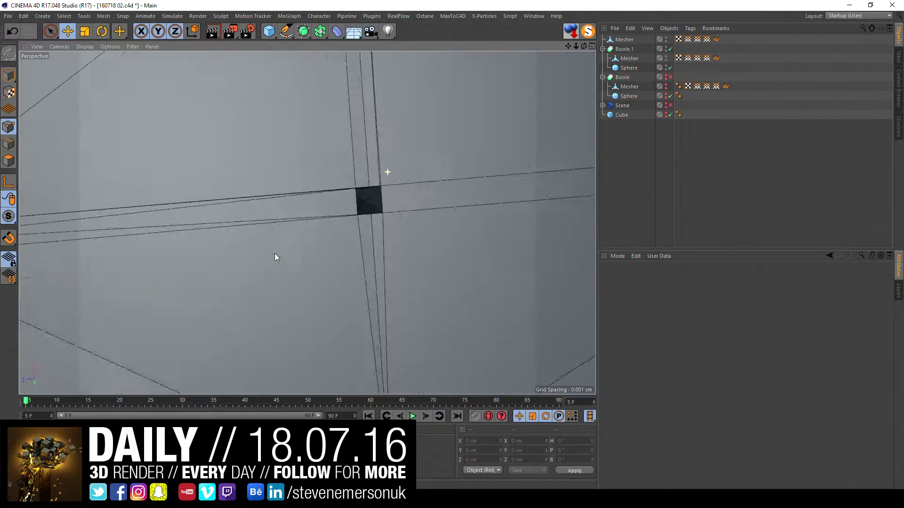
scroll(179, 250, down, 3)
scroll(272, 221, down, 5)
scroll(275, 223, down, 5)
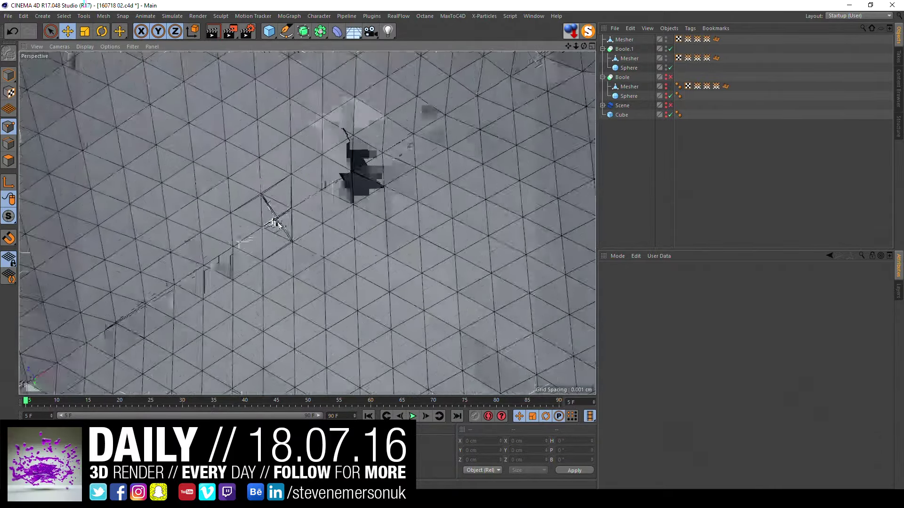
scroll(279, 225, down, 5)
mouse_move(278, 224)
alt+mouse_down()
mouse_move(285, 166)
mouse_move(296, 228)
alt+mouse_up()
alt+drag(306, 271, 337, 234)
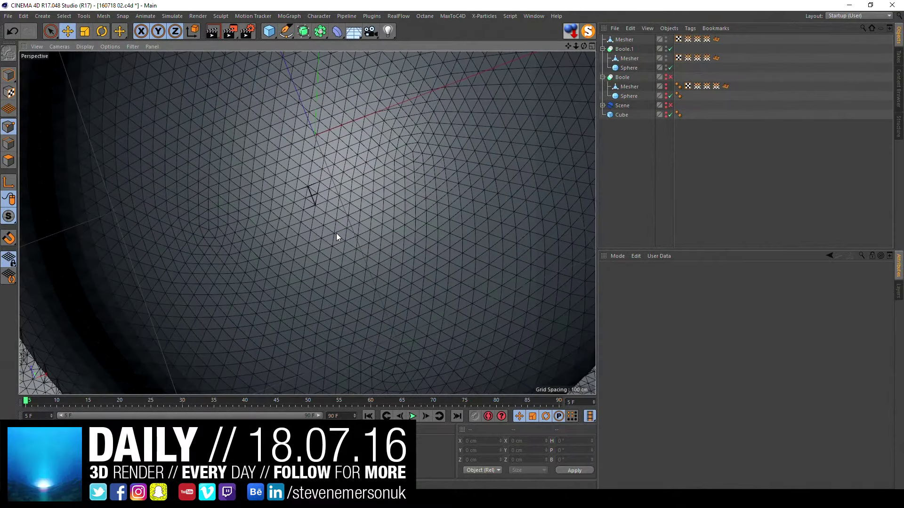
click(629, 96)
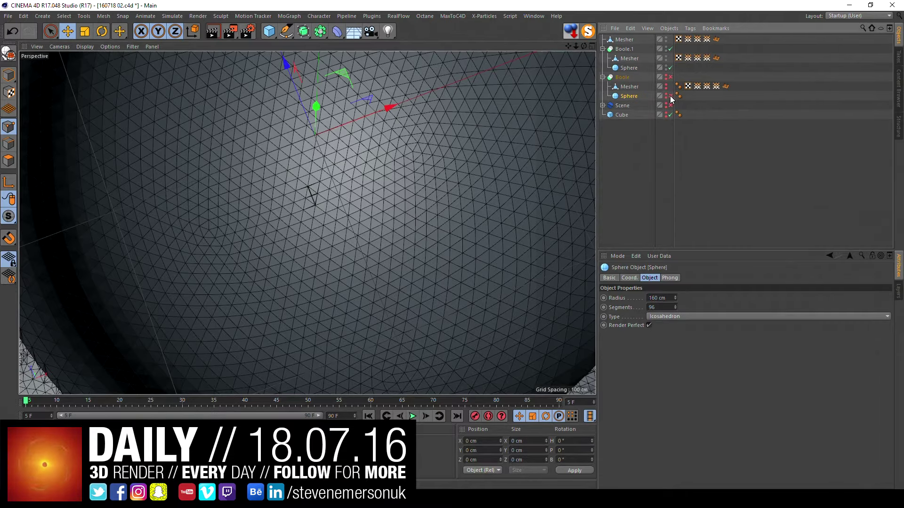
click(670, 96)
click(670, 96)
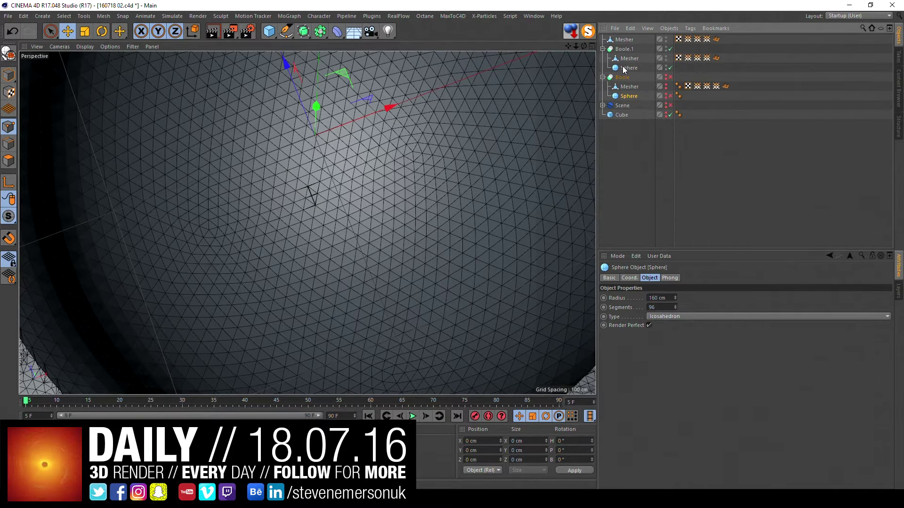
click(670, 68)
click(629, 68)
click(670, 67)
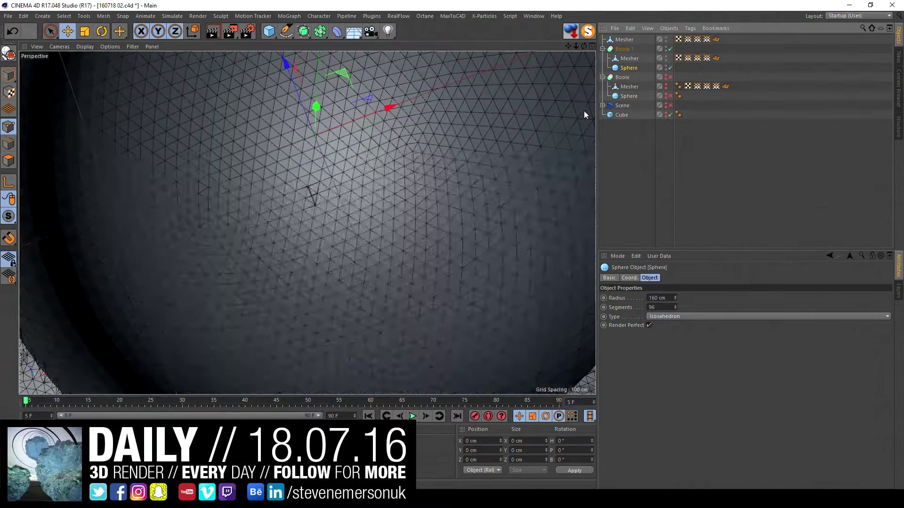
mouse_move(433, 246)
alt+mouse_down()
mouse_move(439, 103)
mouse_move(422, 159)
alt+mouse_up()
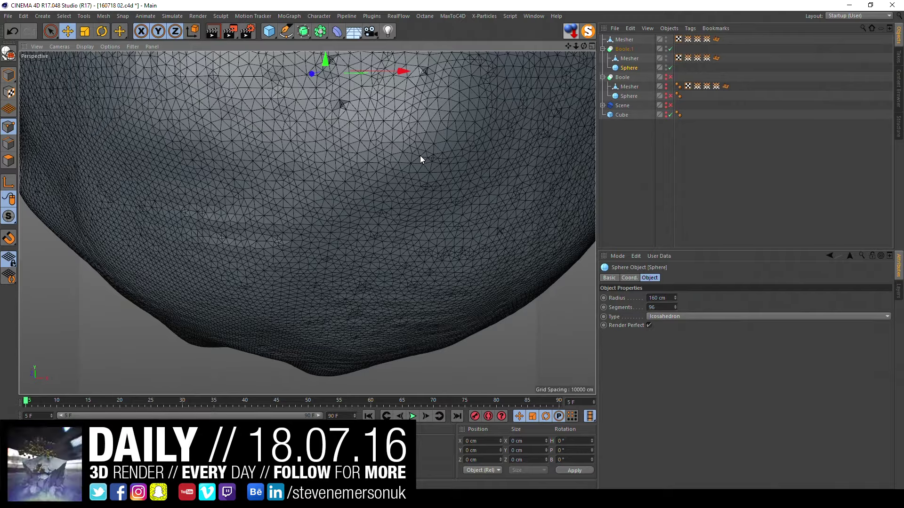
alt+drag(420, 155, 352, 185)
middle_click(352, 185)
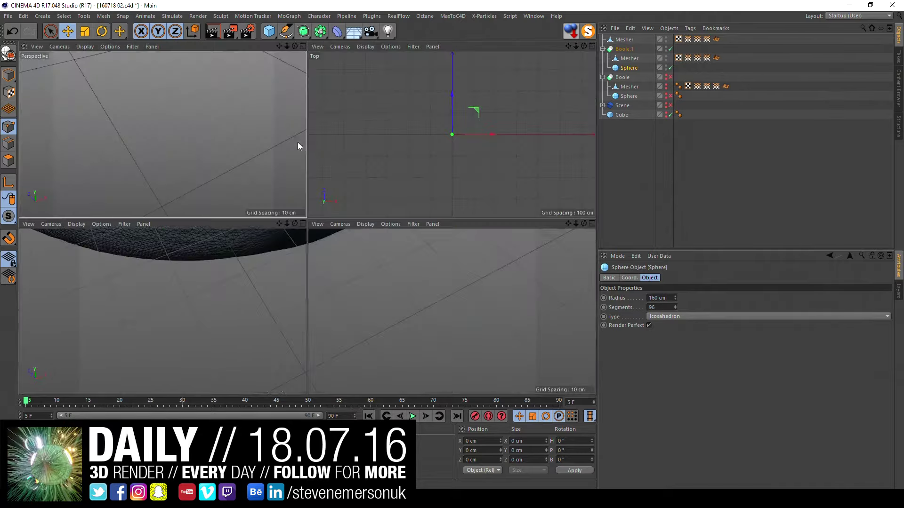
middle_click(297, 142)
scroll(416, 256, down, 3)
scroll(331, 175, down, 3)
mouse_move(332, 175)
alt+mouse_down()
mouse_move(321, 194)
mouse_move(371, 169)
alt+mouse_up()
scroll(371, 169, down, 5)
scroll(334, 205, up, 3)
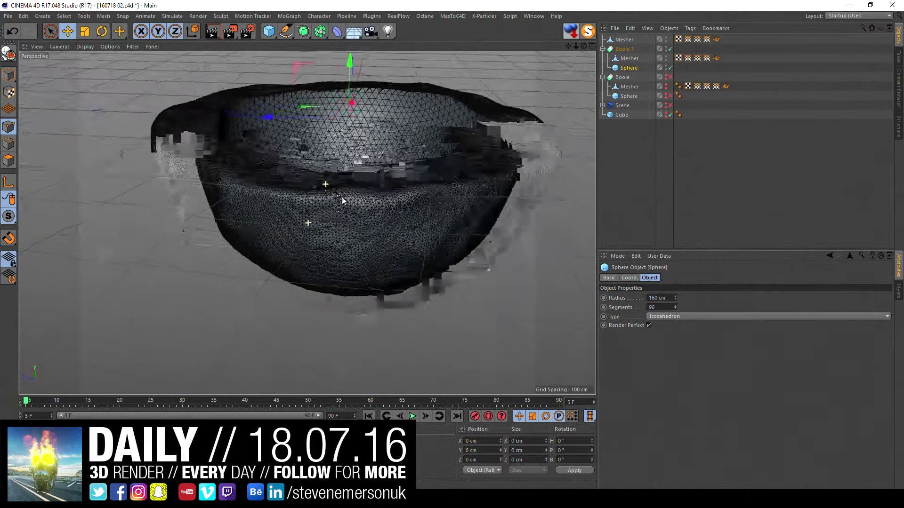
mouse_move(335, 204)
alt+mouse_down()
mouse_move(275, 159)
mouse_move(266, 174)
alt+mouse_up()
alt+middle_drag(266, 174, 358, 180)
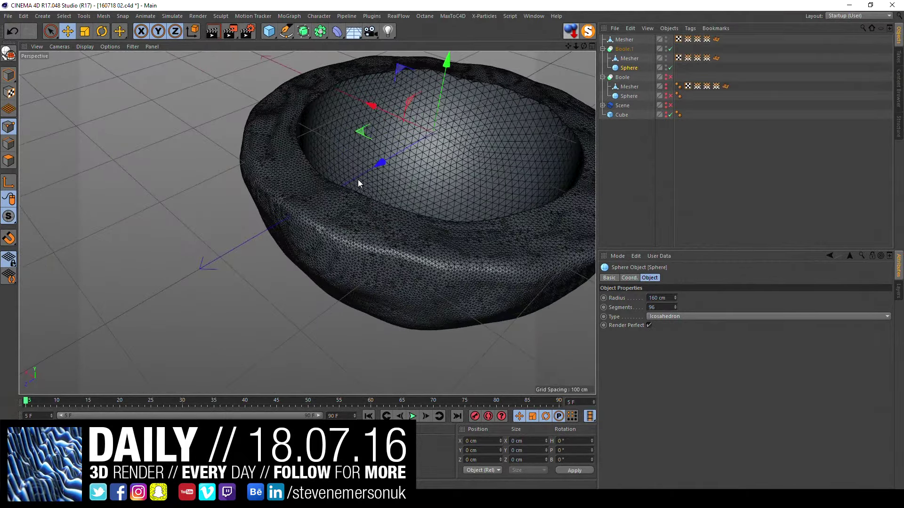
scroll(402, 192, up, 2)
scroll(402, 192, up, 2)
scroll(375, 210, up, 2)
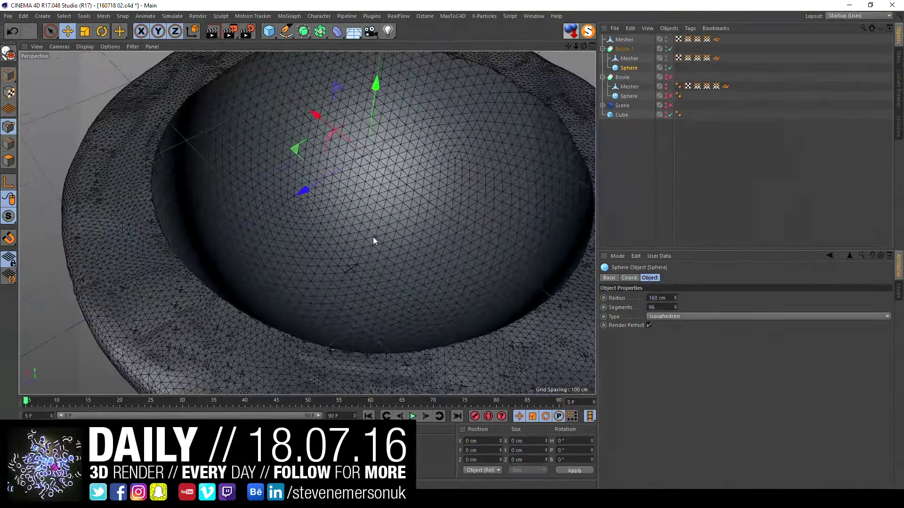
scroll(373, 237, up, 1)
alt+drag(355, 227, 366, 250)
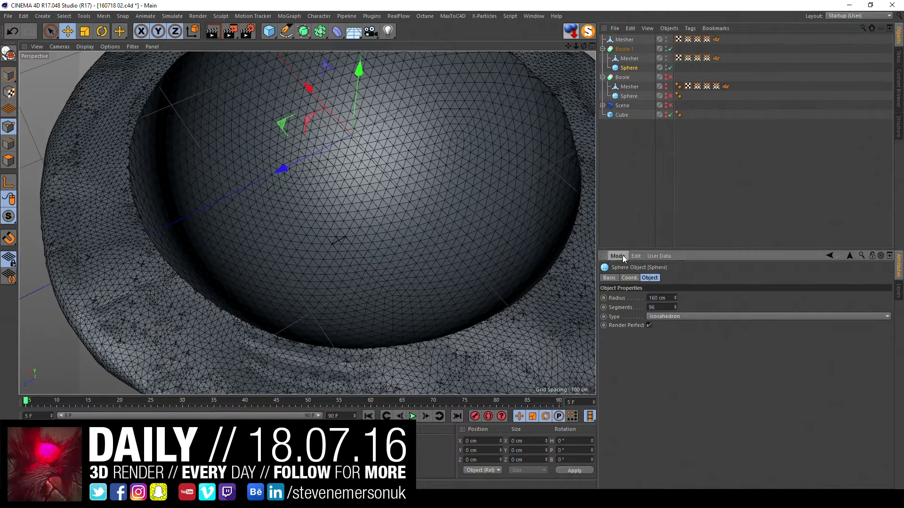
Step: Select the top Mesher and open the Content Browser on Octane Studio Kit 1.3 materials
click(603, 49)
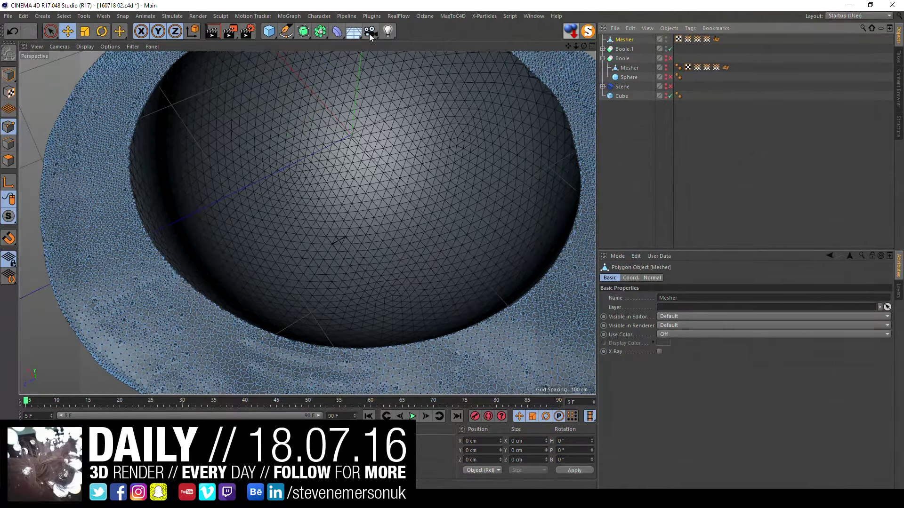
click(394, 19)
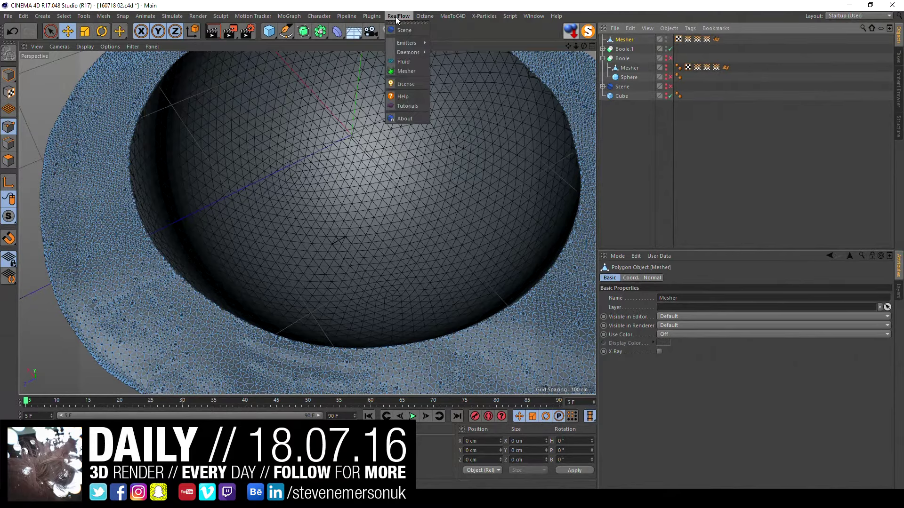
click(531, 16)
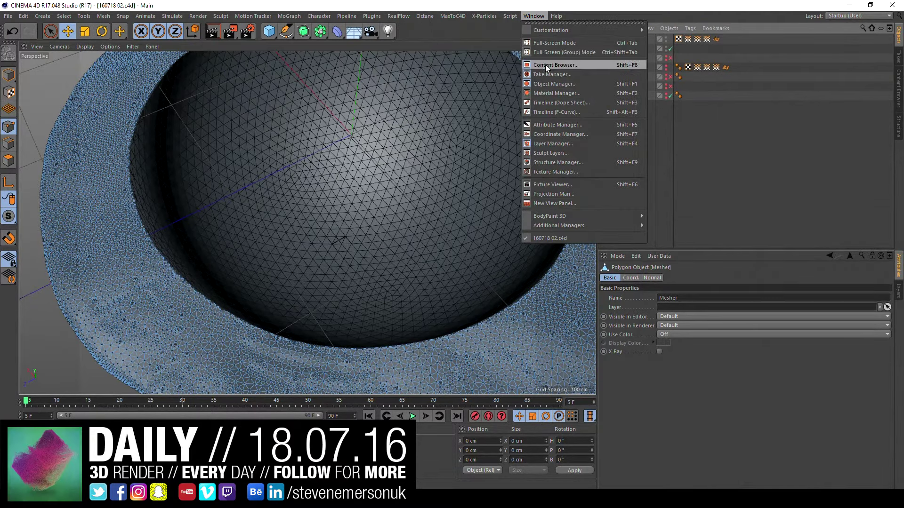
click(540, 66)
click(507, 92)
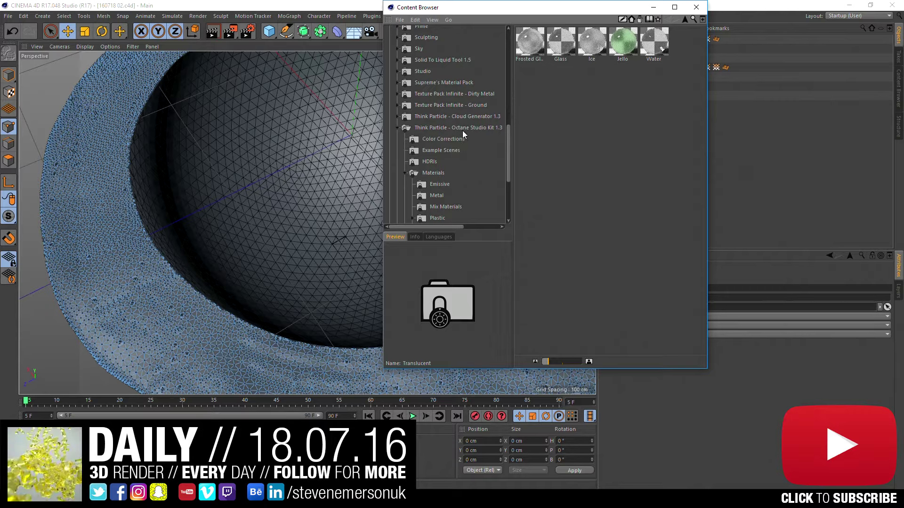
Step: Load the green Jello material into the scene and preview it
double_click(622, 47)
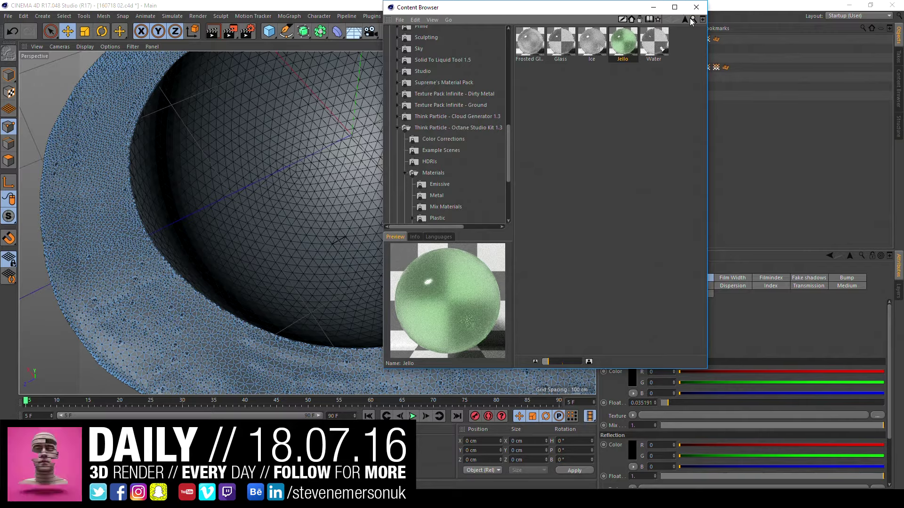
click(612, 127)
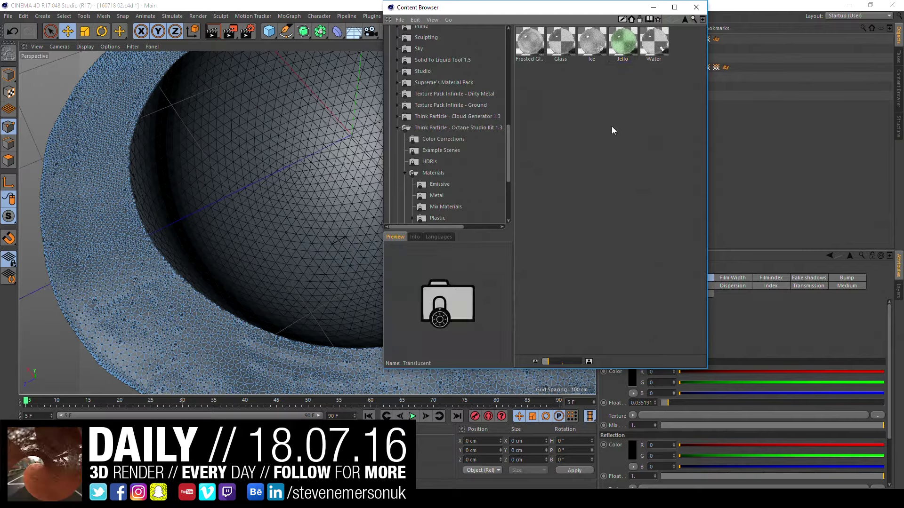
scroll(454, 202, down, 2)
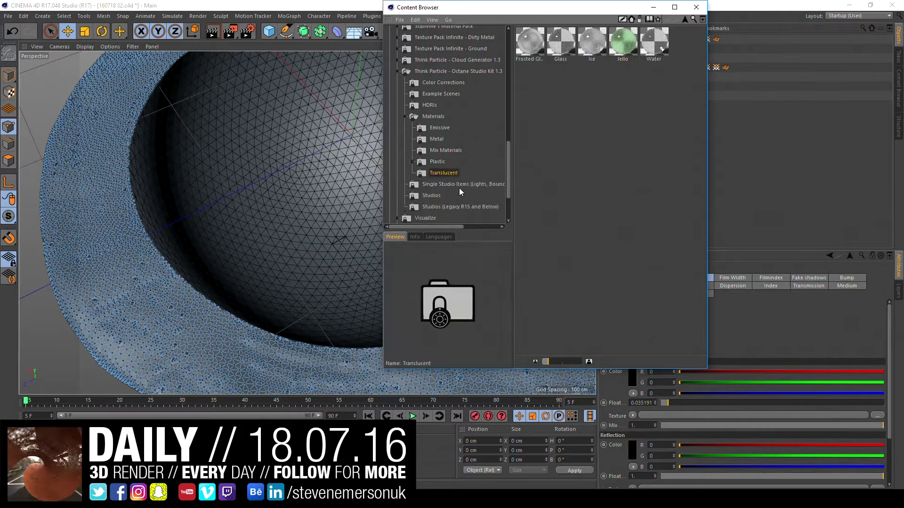
click(625, 51)
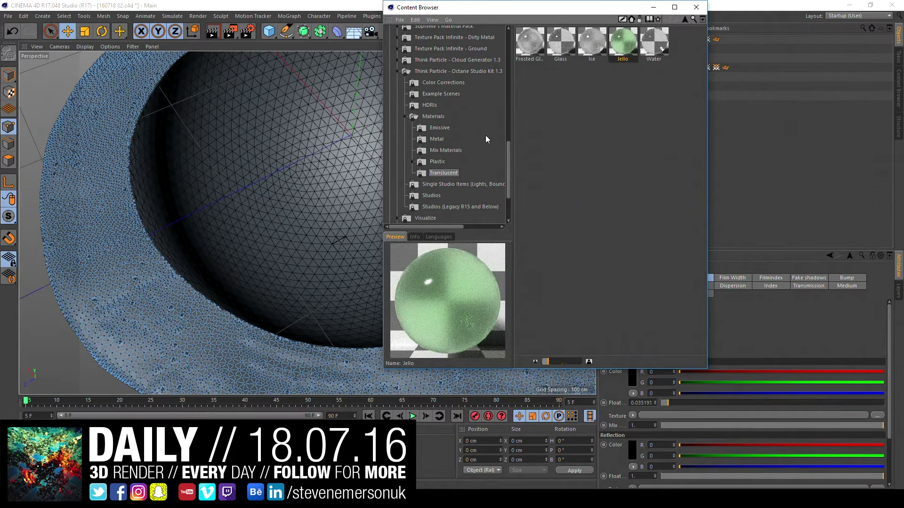
Step: Browse the kit's metal, mix, HDRI and studio folders, then open the NailedIt example scene
click(436, 139)
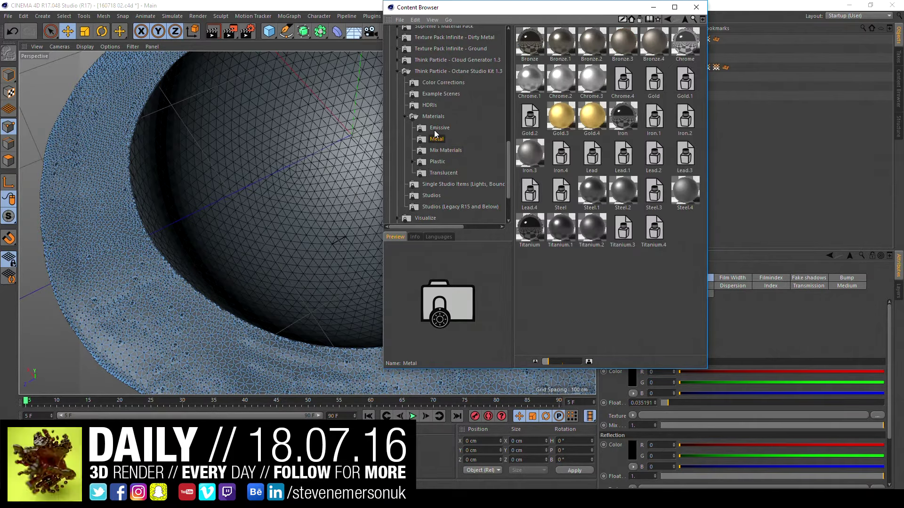
click(441, 150)
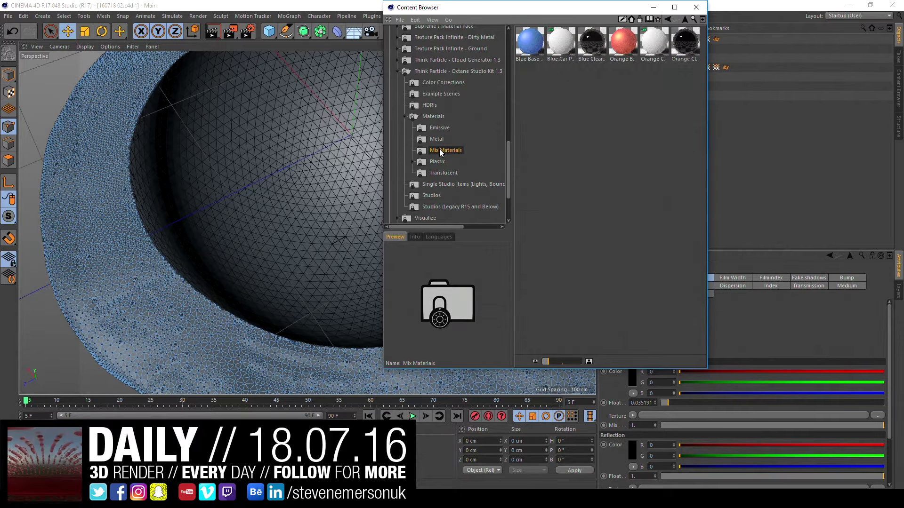
click(439, 174)
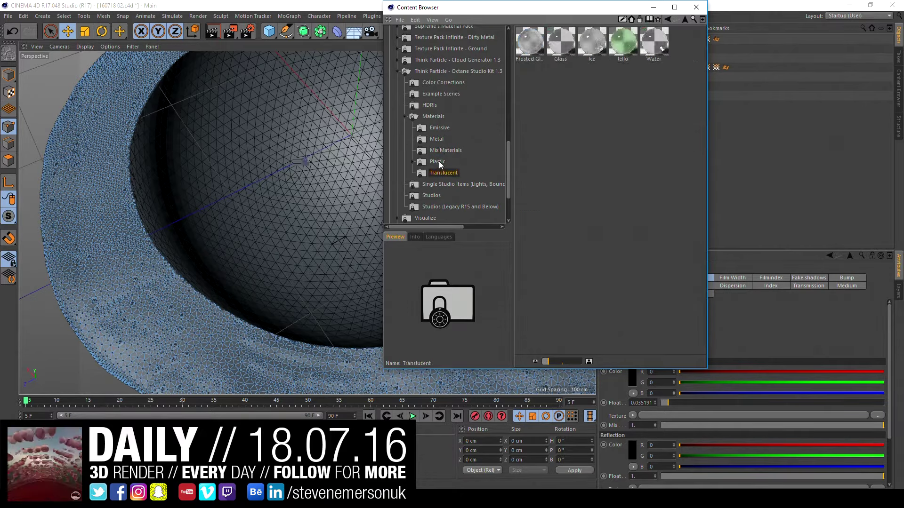
scroll(440, 169, up, 2)
click(405, 173)
click(426, 163)
scroll(428, 170, down, 2)
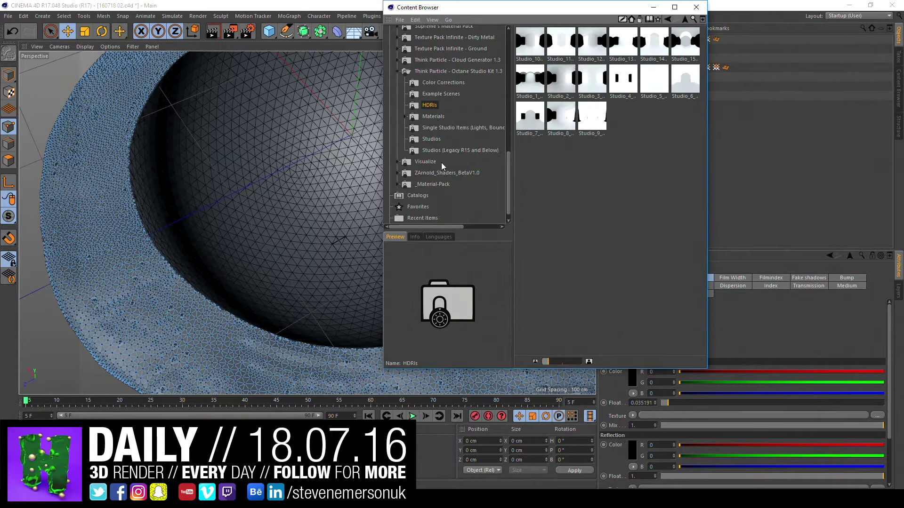
click(440, 151)
click(414, 140)
click(428, 116)
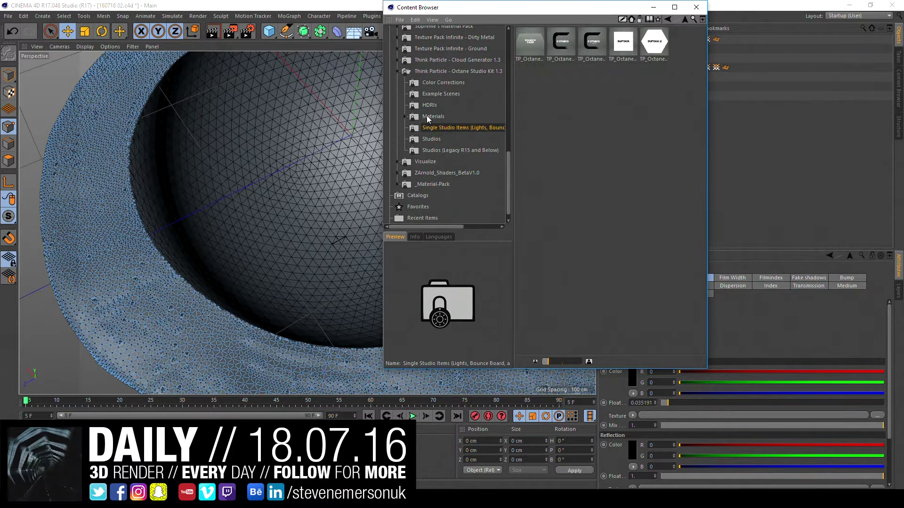
click(431, 94)
double_click(622, 51)
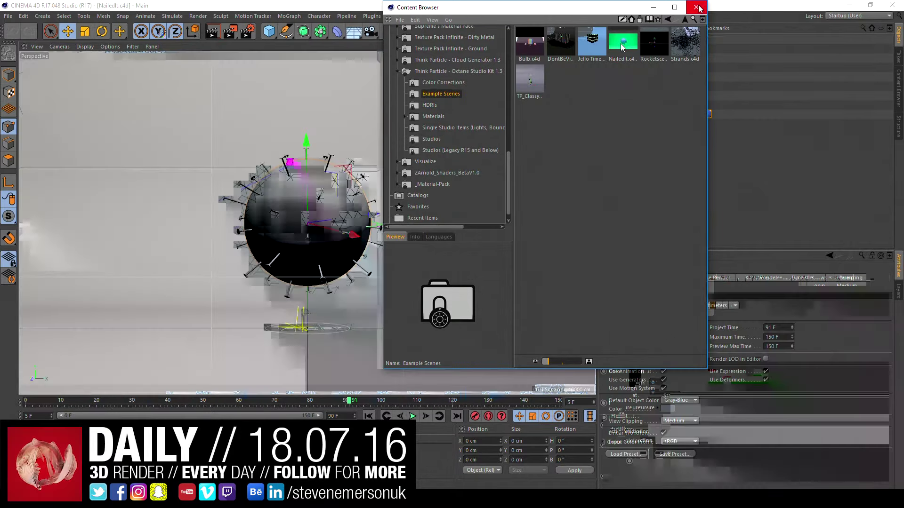
Step: Close the browser, return to the 160718 02 bowl scene and add an xpSystem
click(540, 17)
click(550, 247)
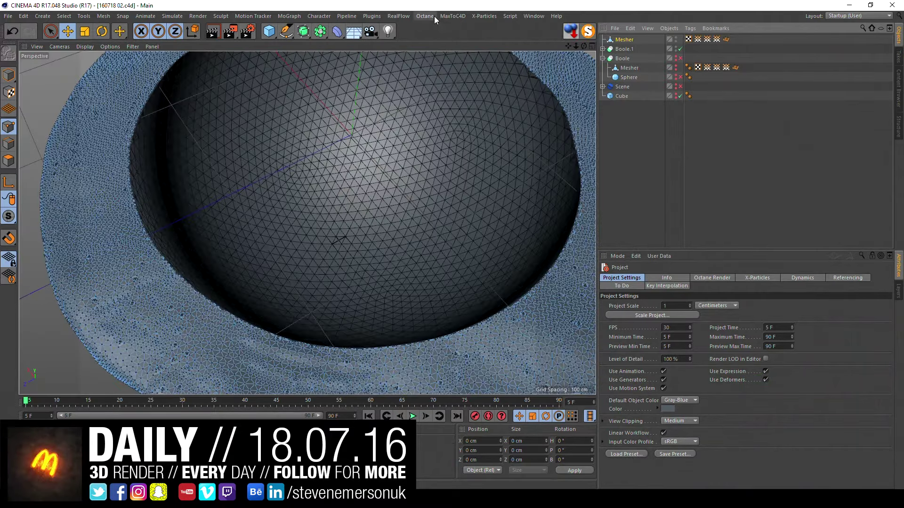
click(485, 16)
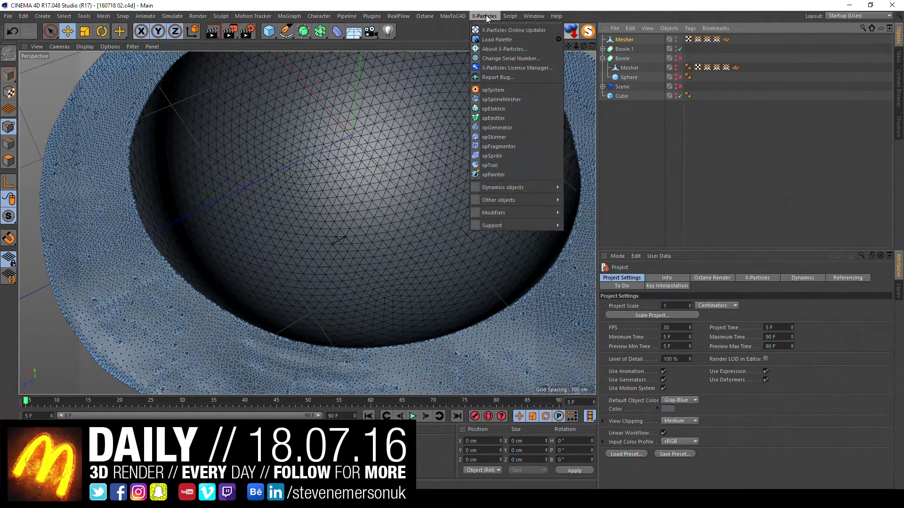
click(487, 91)
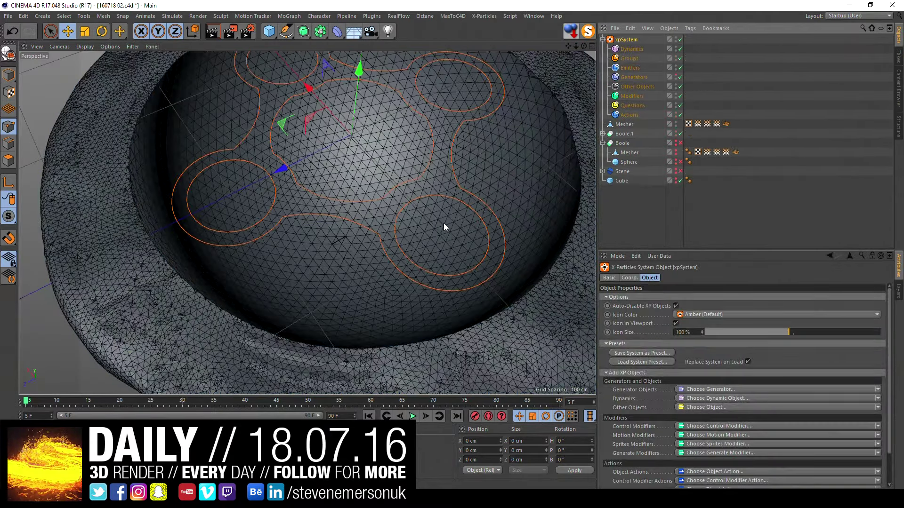
scroll(442, 225, down, 5)
alt+drag(427, 235, 659, 108)
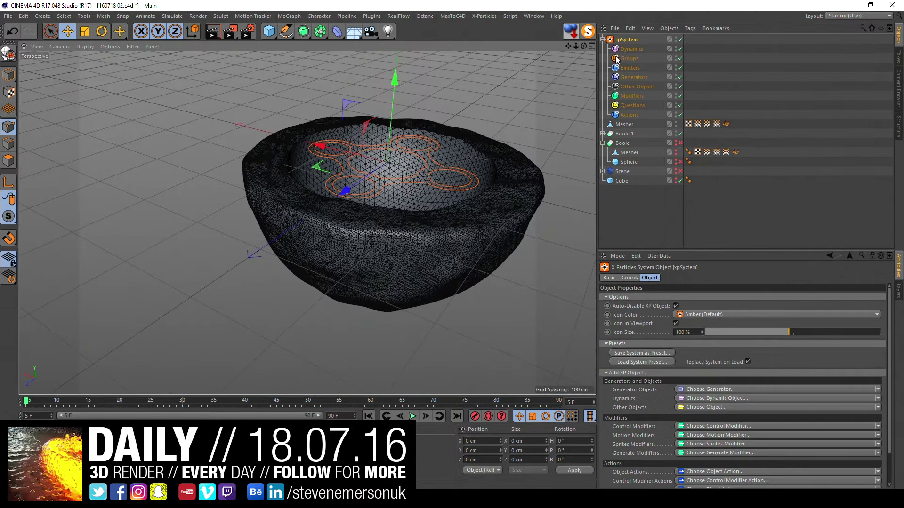
click(627, 68)
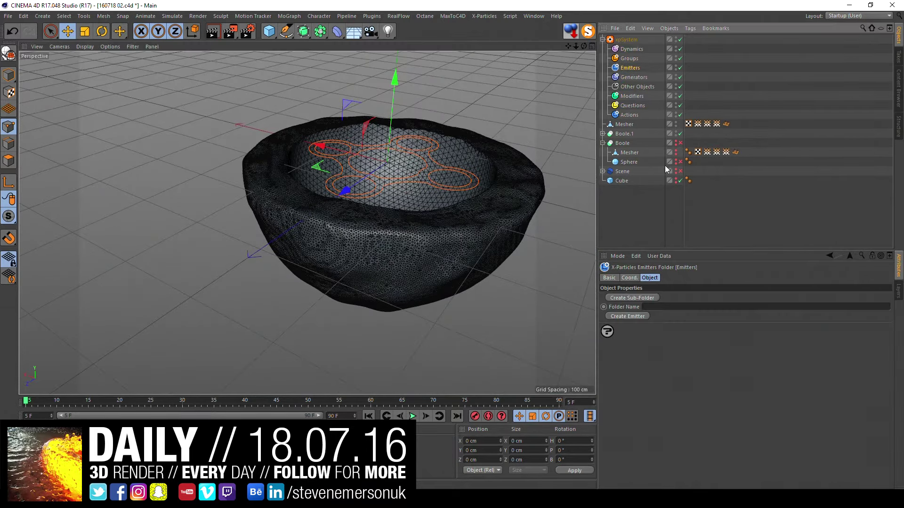
Step: Create an xpEmitter under Emitters, give it an Octane object tag, and test playback
click(619, 317)
mouse_move(523, 279)
alt+mouse_down()
mouse_move(474, 246)
mouse_move(434, 258)
alt+mouse_up()
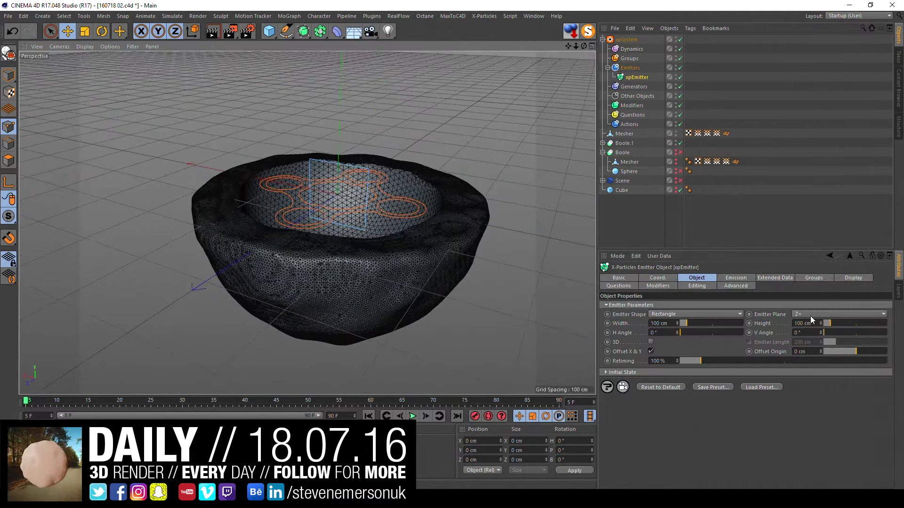
right_click(628, 76)
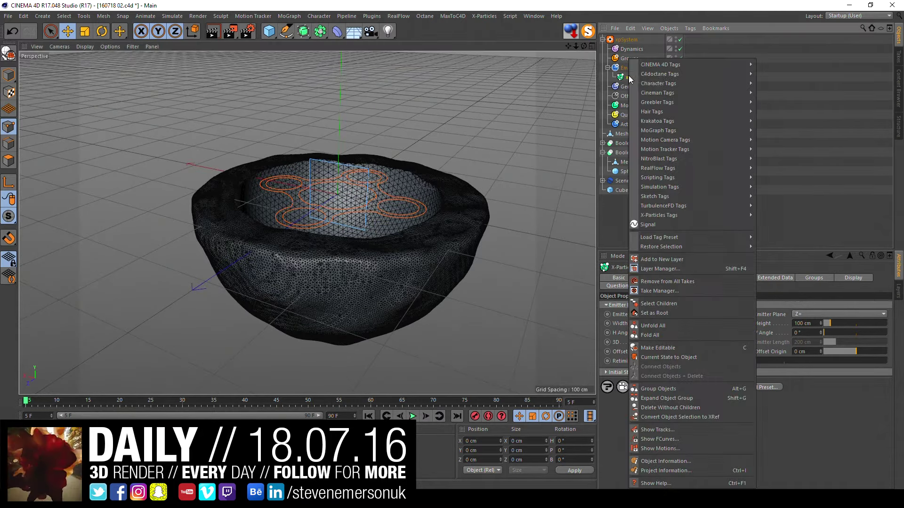
click(775, 96)
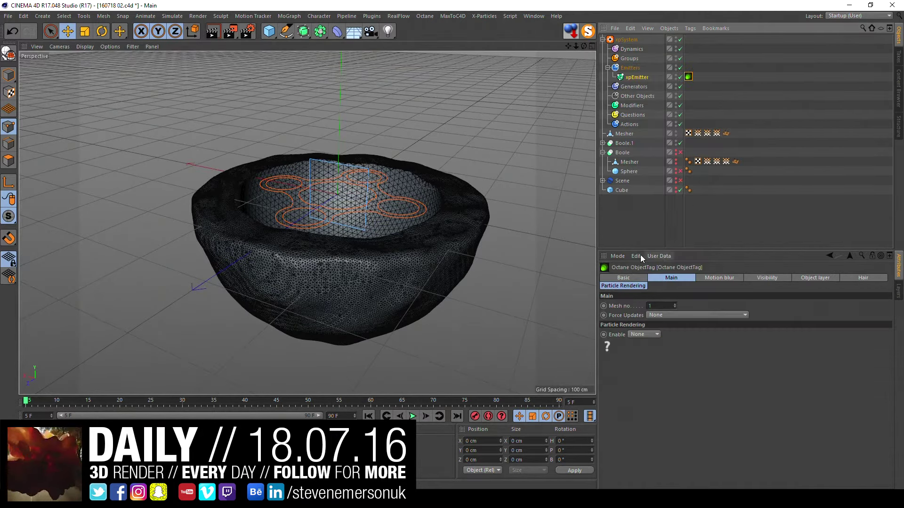
key(F8)
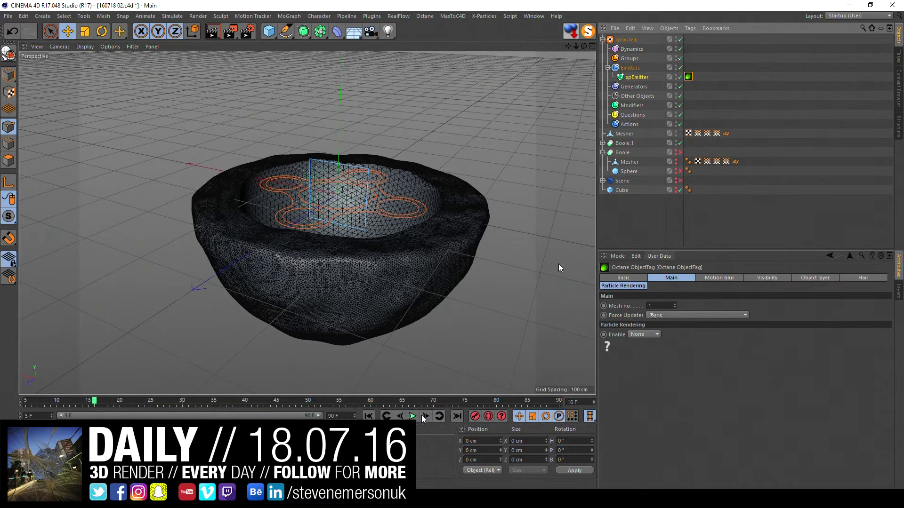
key(F8)
click(718, 278)
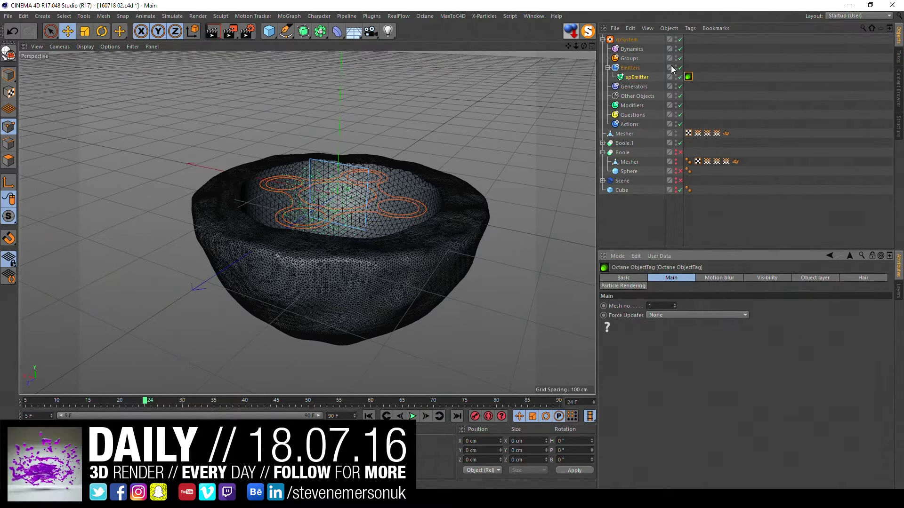
Step: Set the xpEmitter shape to a 50 cm Sphere and replay the simulation to frame 27
click(641, 78)
click(690, 312)
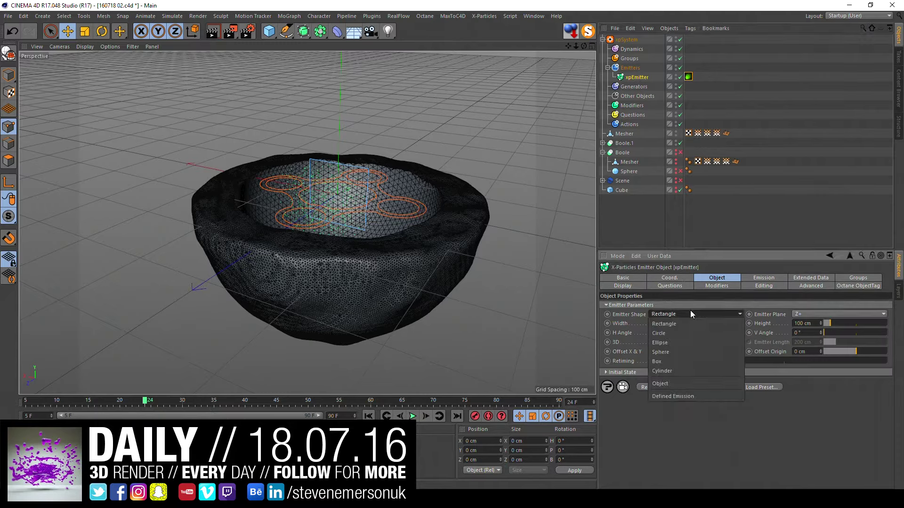
click(671, 352)
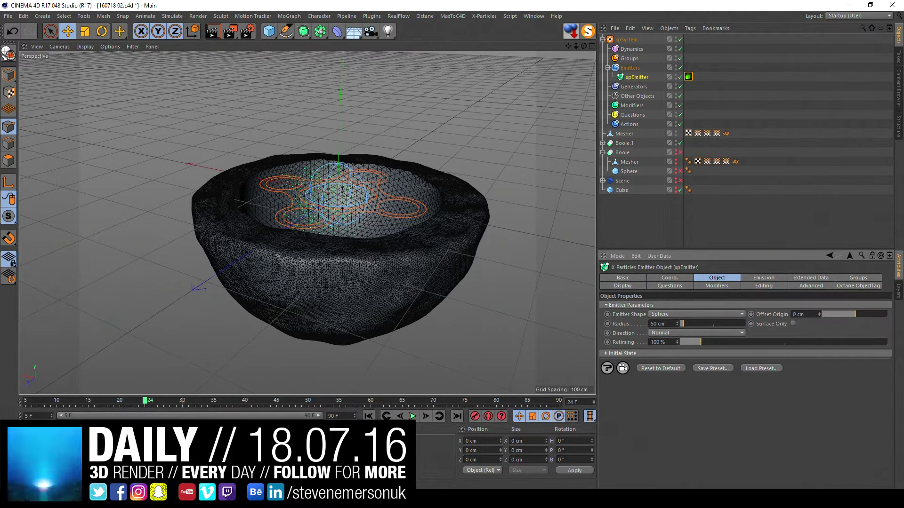
click(368, 416)
click(412, 416)
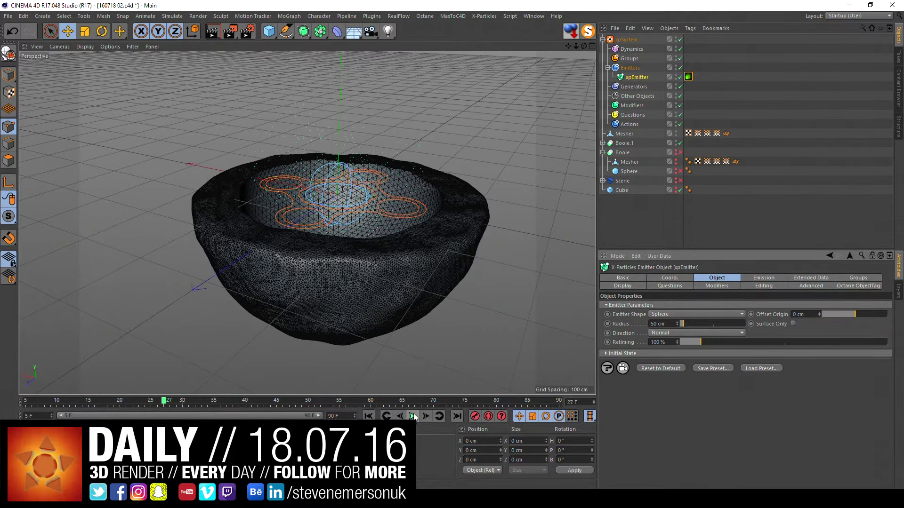
click(412, 416)
mouse_move(421, 349)
alt+mouse_down()
mouse_move(432, 276)
mouse_move(424, 281)
alt+mouse_up()
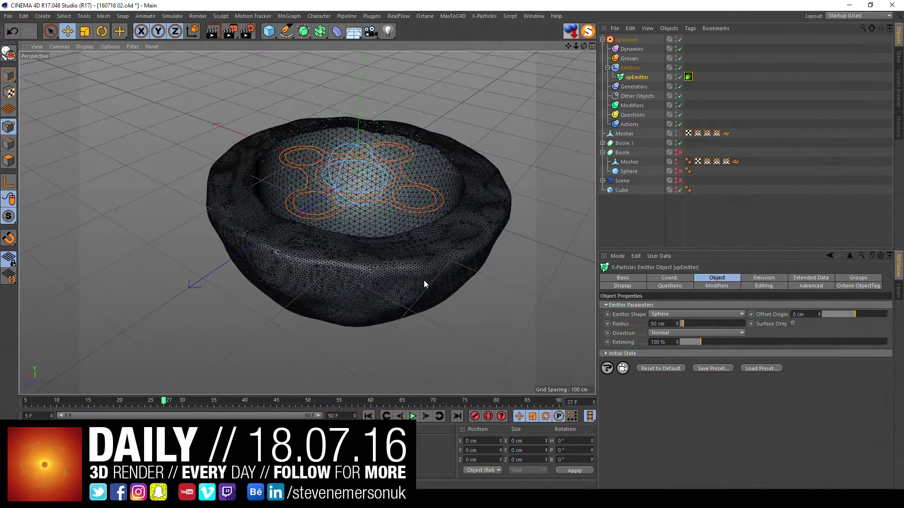
click(673, 198)
click(623, 144)
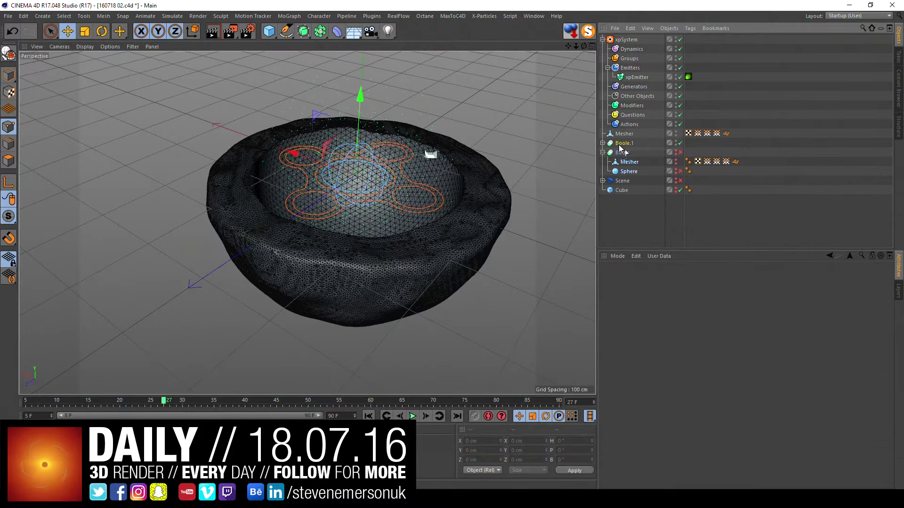
Step: Duplicate Boole.1 as Boole.2, disable Boole.1, and make Boole.2 editable
click(603, 143)
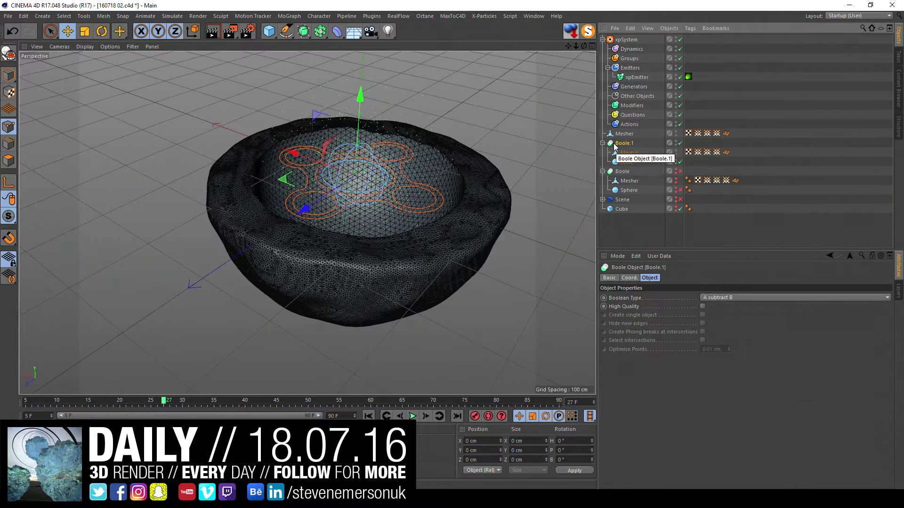
click(603, 143)
ctrl+drag(625, 142, 626, 148)
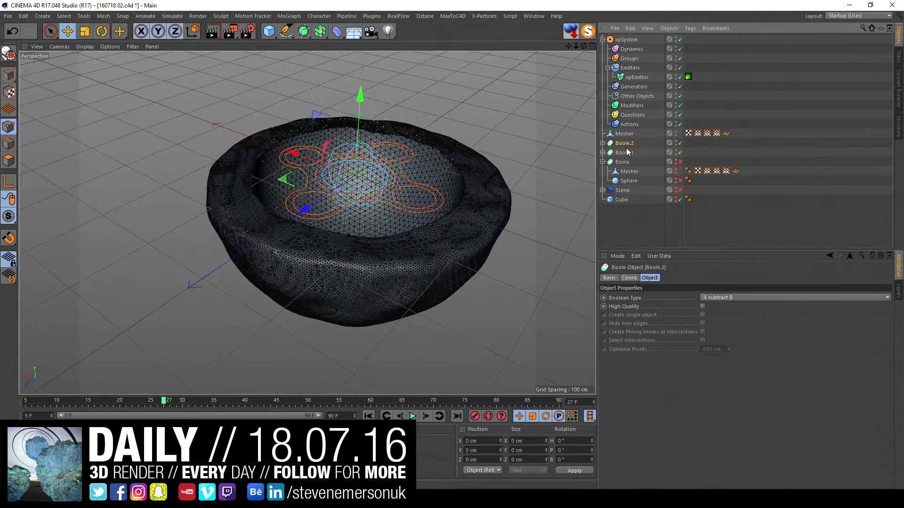
click(674, 153)
key(c)
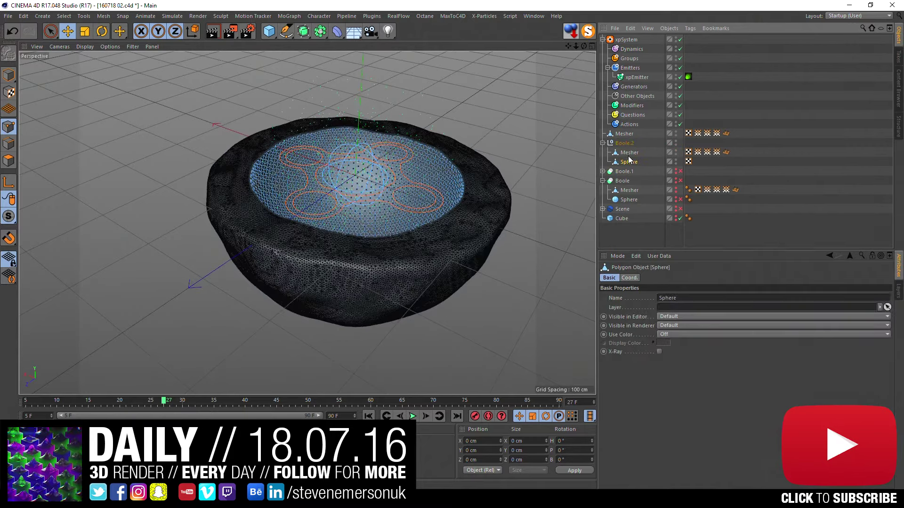
Step: Merge Mesher and Sphere into a top-level Mesher.1, deleting the empty Boole.2 and original Mesher
ctrl+click(627, 154)
right_click(627, 156)
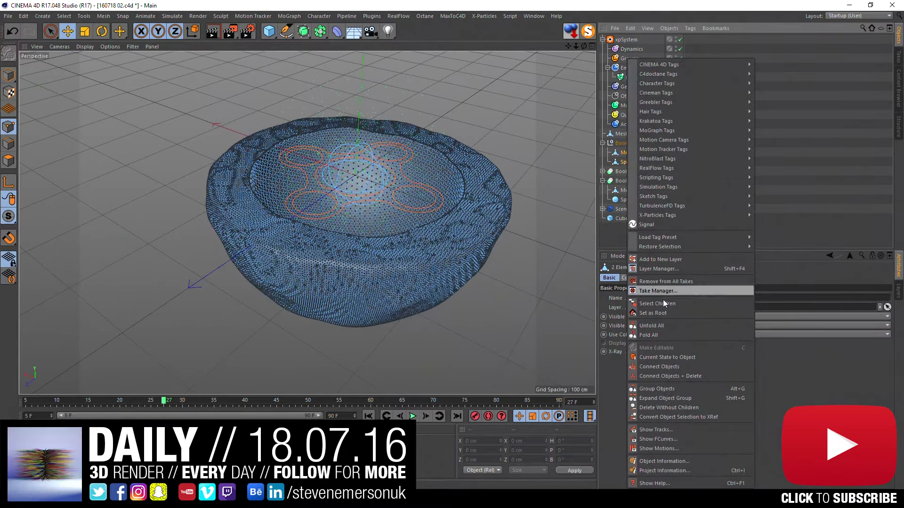
click(679, 380)
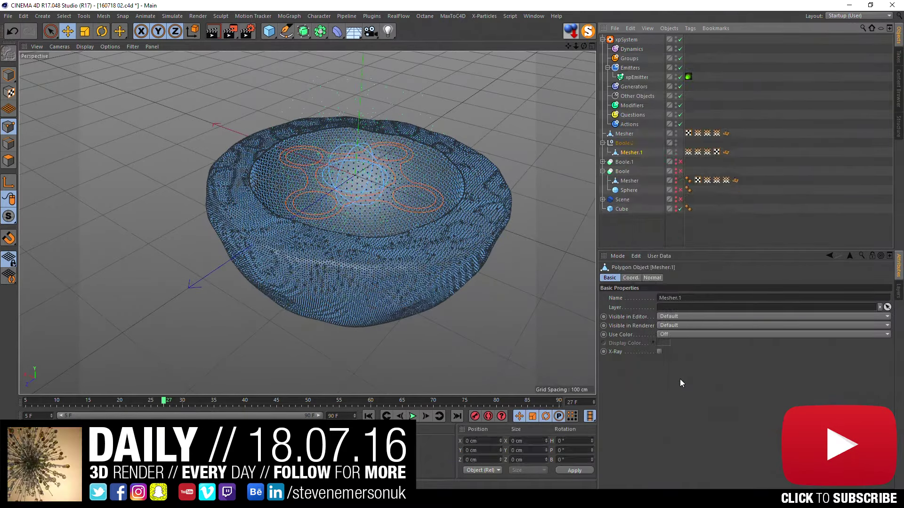
drag(630, 152, 624, 140)
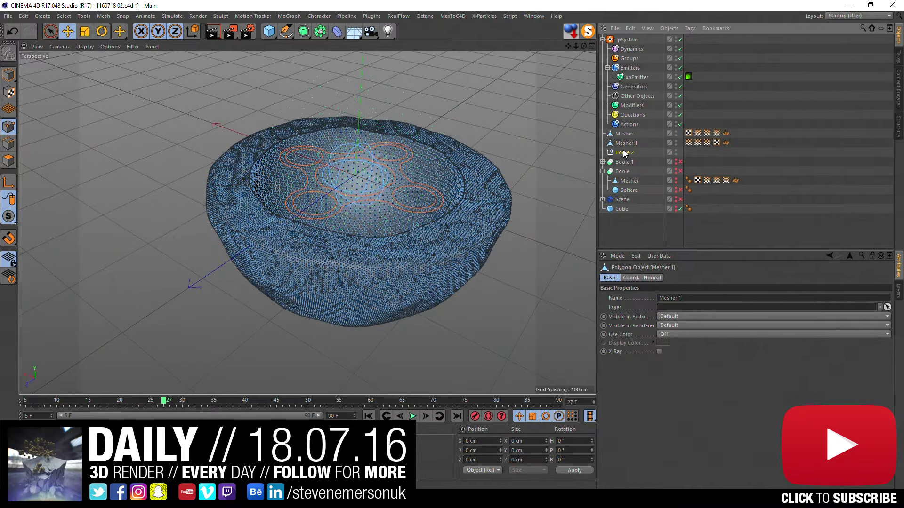
click(623, 152)
key(Delete)
click(623, 134)
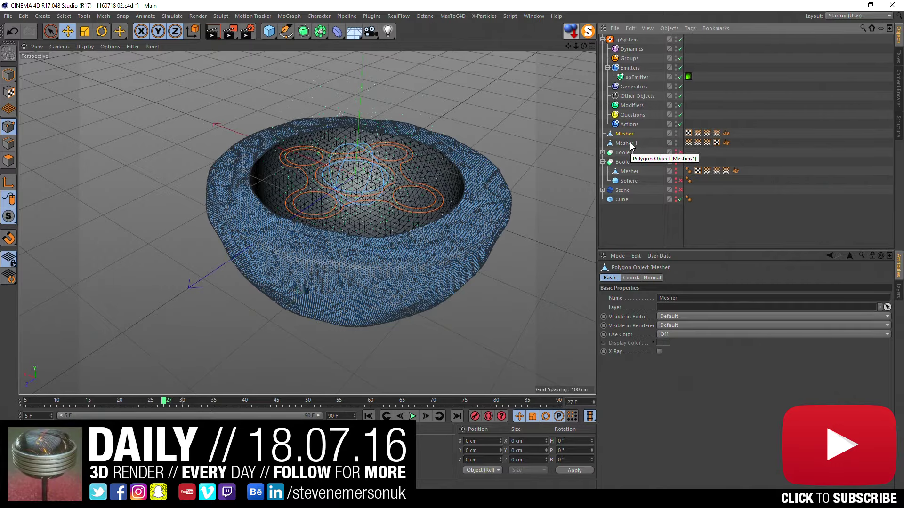
key(Delete)
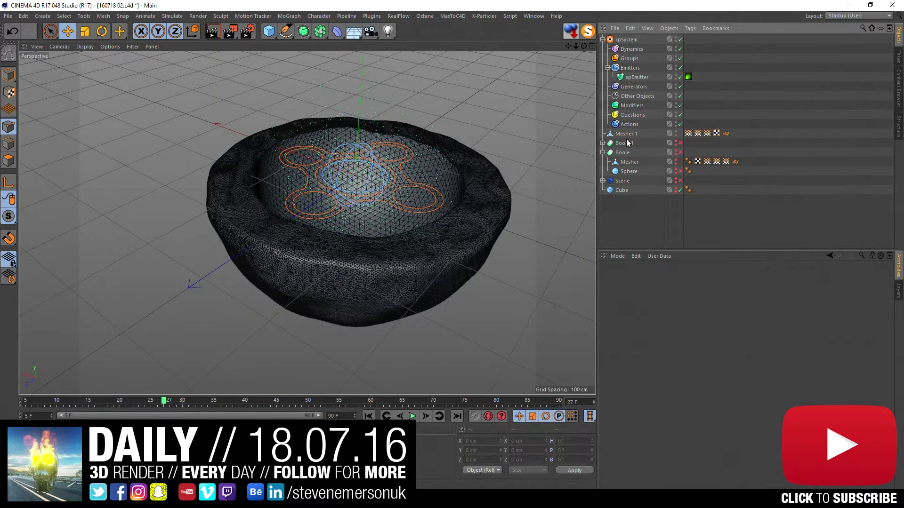
key(ctrl+z)
key(Delete)
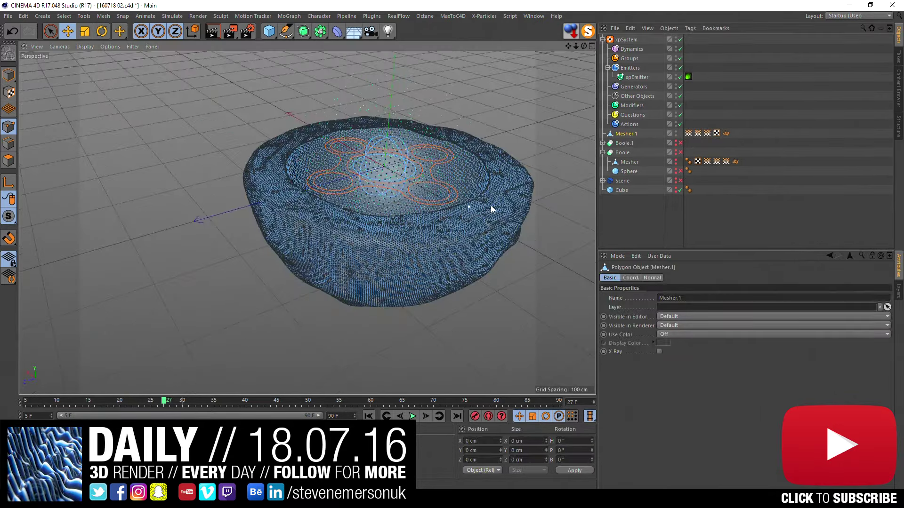
Step: Inspect Mesher.1 in Points mode, dismissing its context menu
click(8, 126)
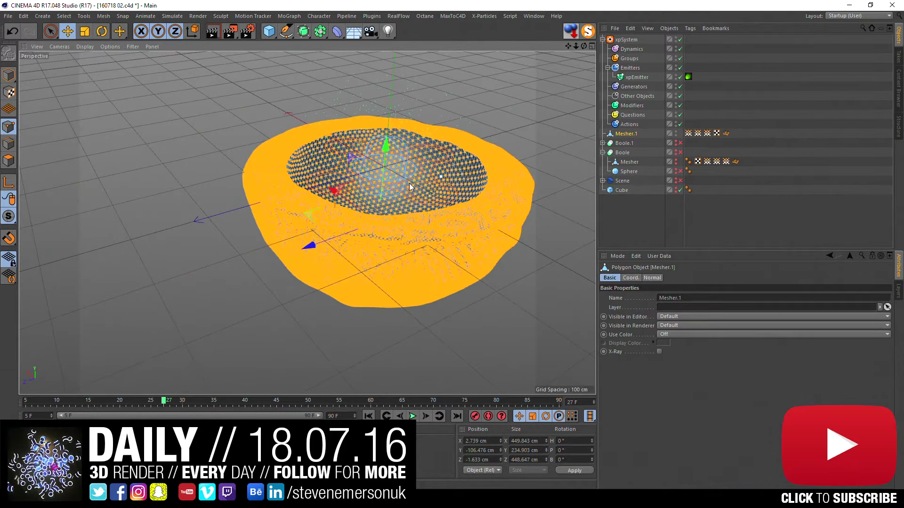
right_click(323, 236)
key(Escape)
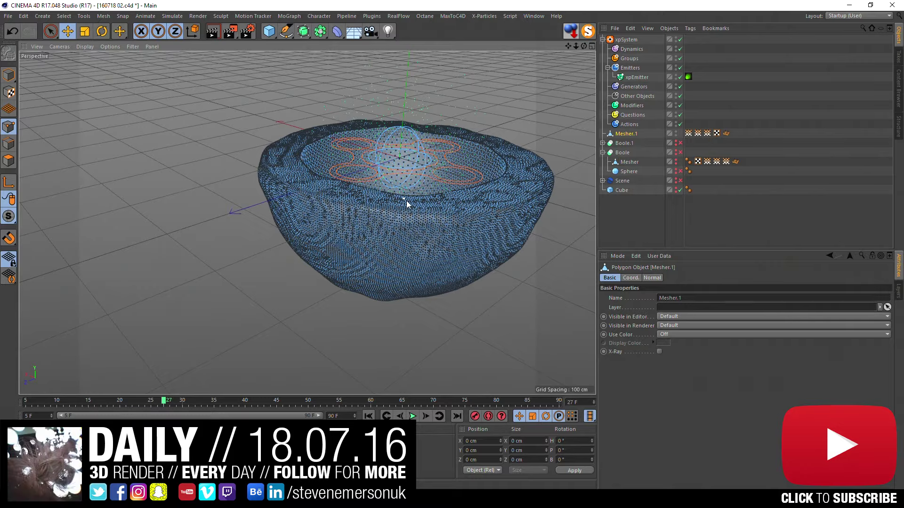
Step: Return to Model mode and orbit around the dark shaded bowl mesh
scroll(409, 206, up, 3)
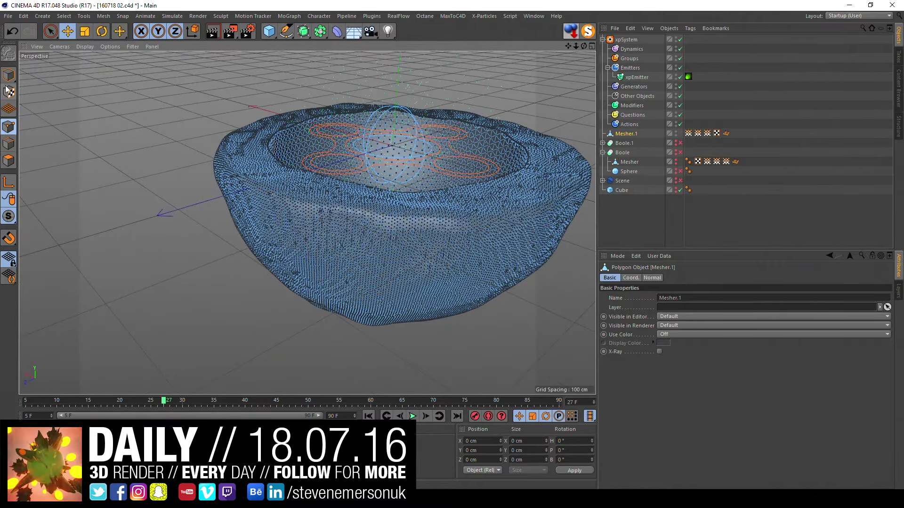
key(Return)
click(645, 226)
alt+drag(423, 212, 402, 189)
scroll(403, 189, up, 5)
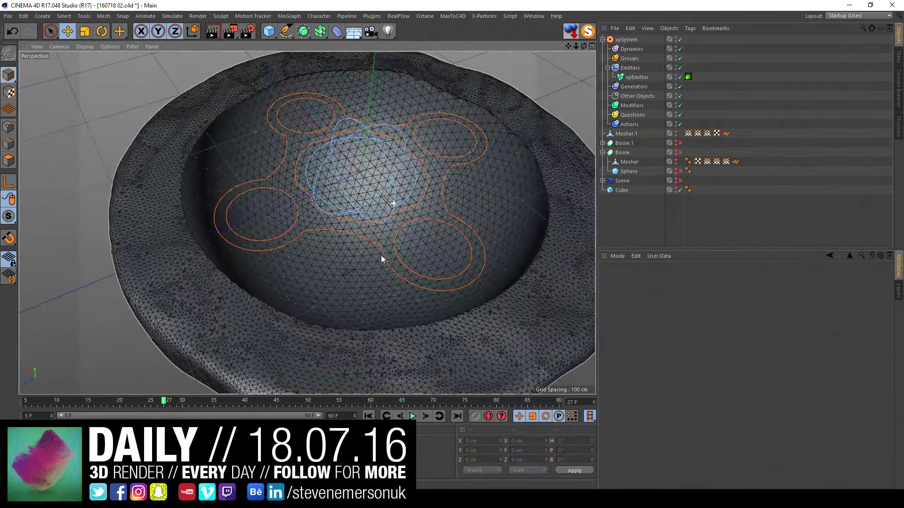
scroll(380, 255, down, 3)
alt+drag(306, 224, 349, 249)
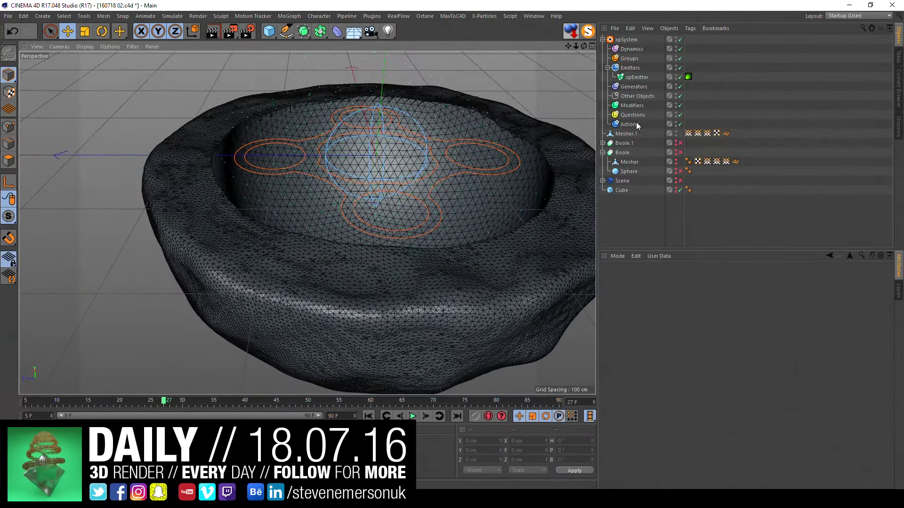
Step: Select the xpEmitter and save the scene as 160718 02.c4d
click(633, 77)
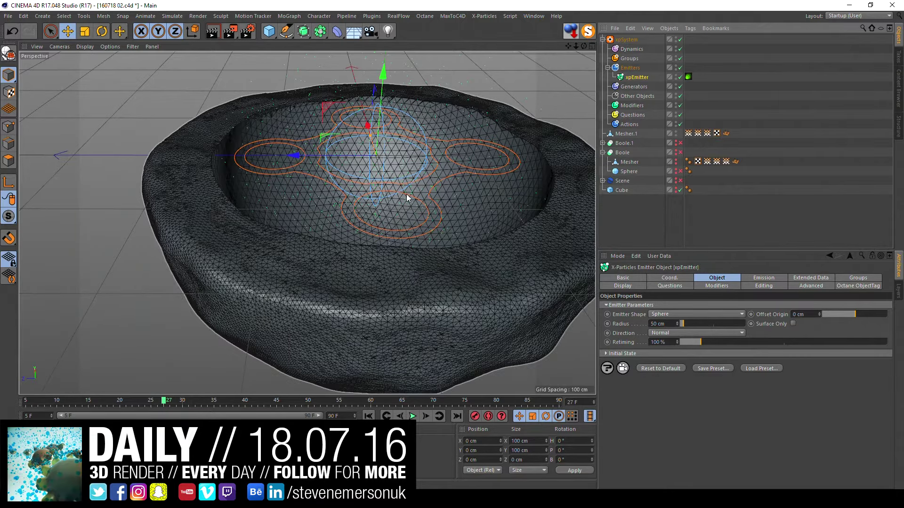
alt+drag(413, 202, 328, 196)
click(703, 215)
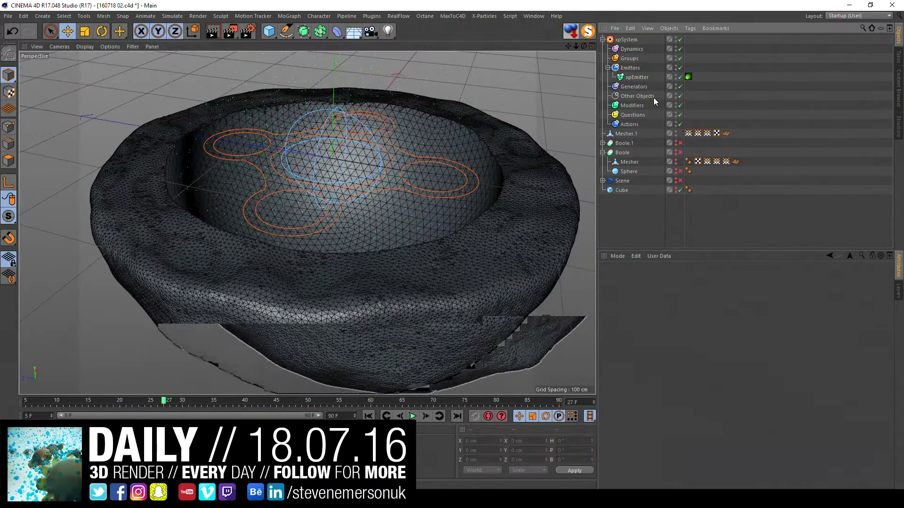
click(638, 78)
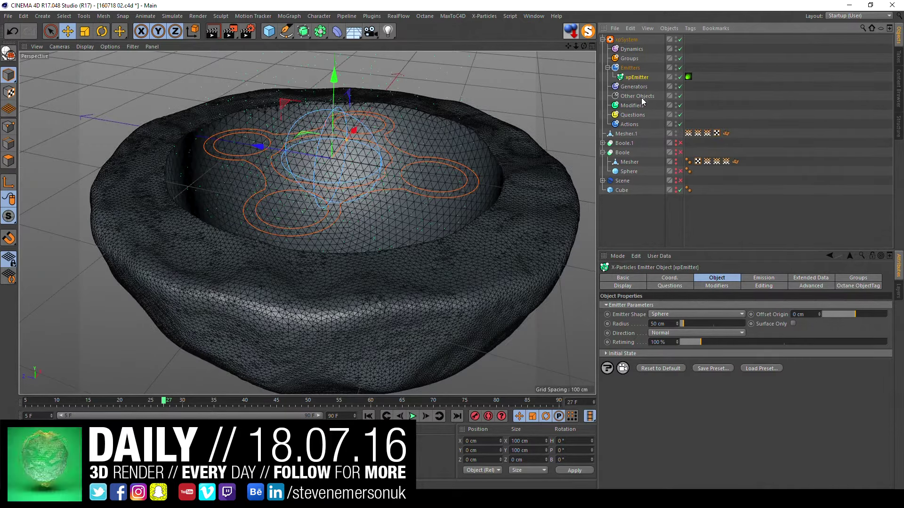
key(ctrl+s)
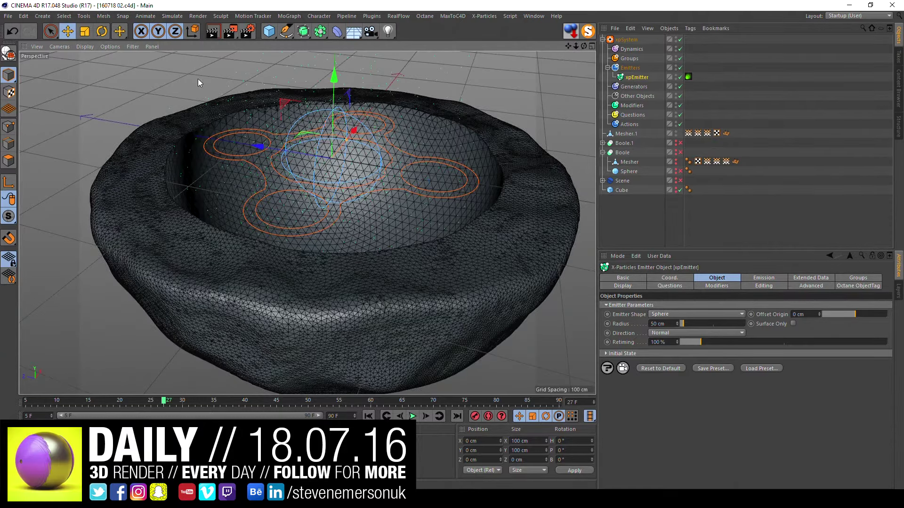
Step: Play the particle simulation from the start, stopping at frame 50
click(368, 416)
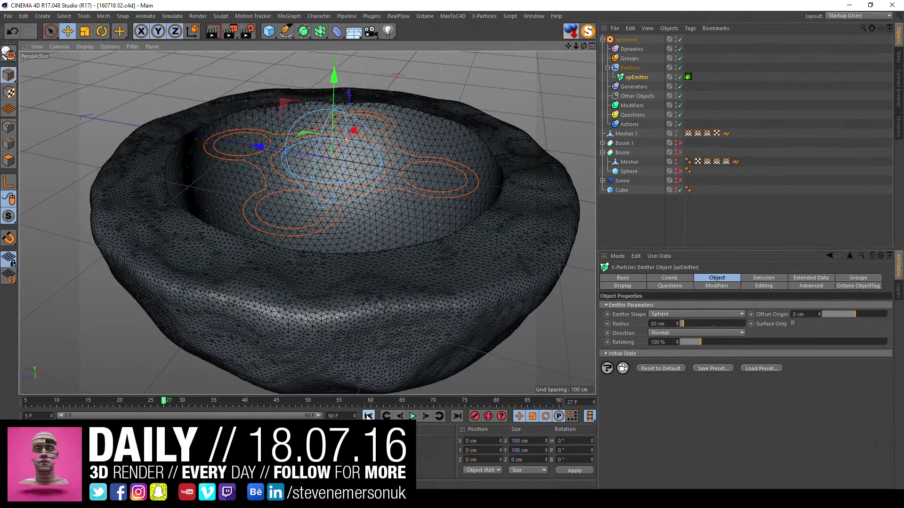
click(408, 417)
click(410, 416)
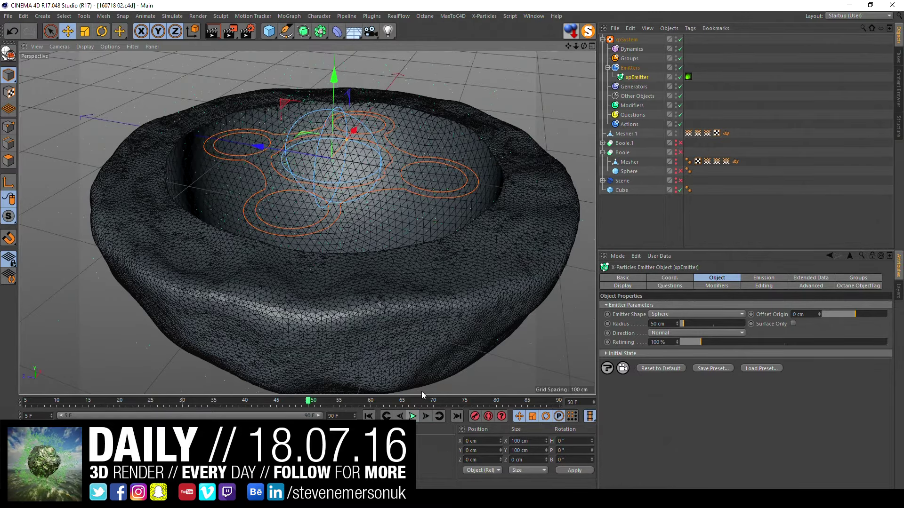
Step: Browse the Generators type list without choosing, rewind, and open the X-Particles menu with xpSystem selected
click(633, 88)
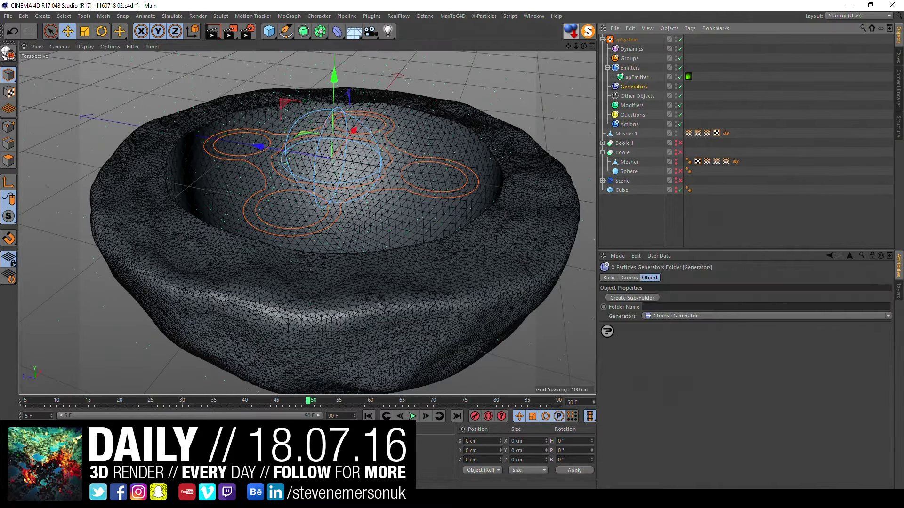
click(888, 317)
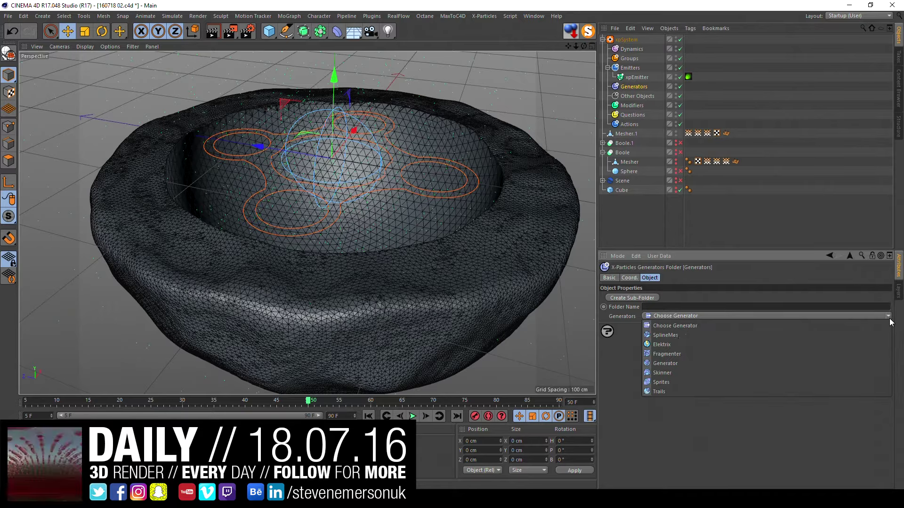
click(890, 322)
click(412, 415)
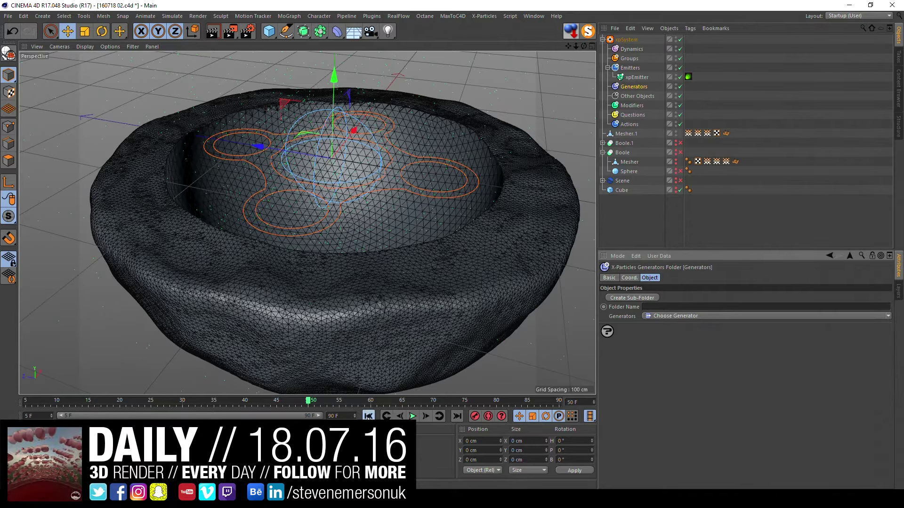
click(626, 40)
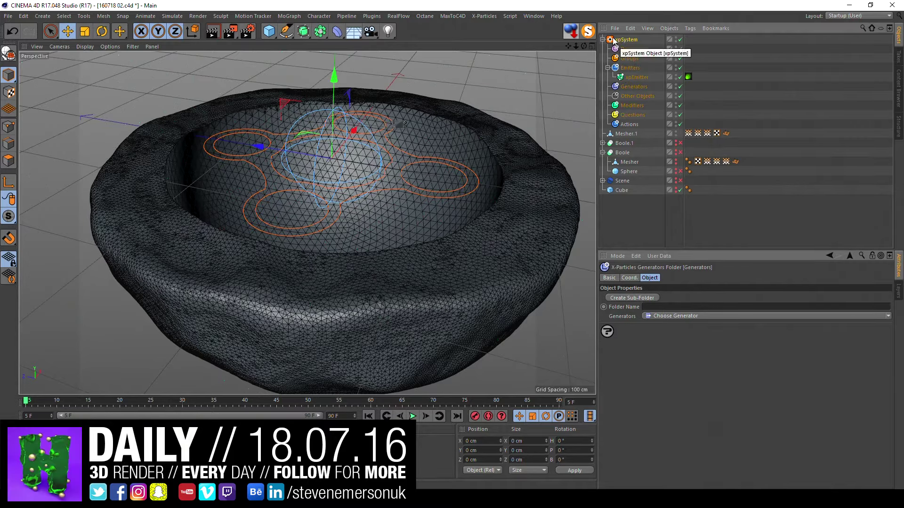
click(476, 16)
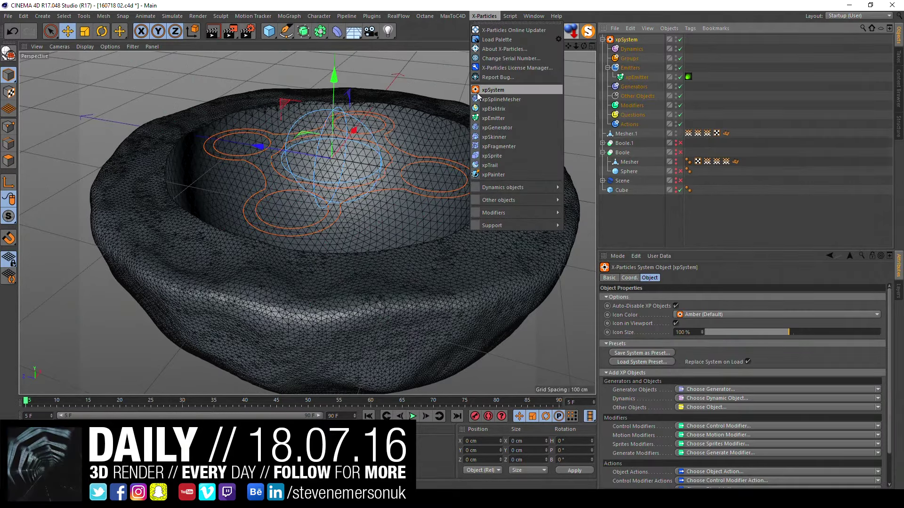
mouse_move(503, 187)
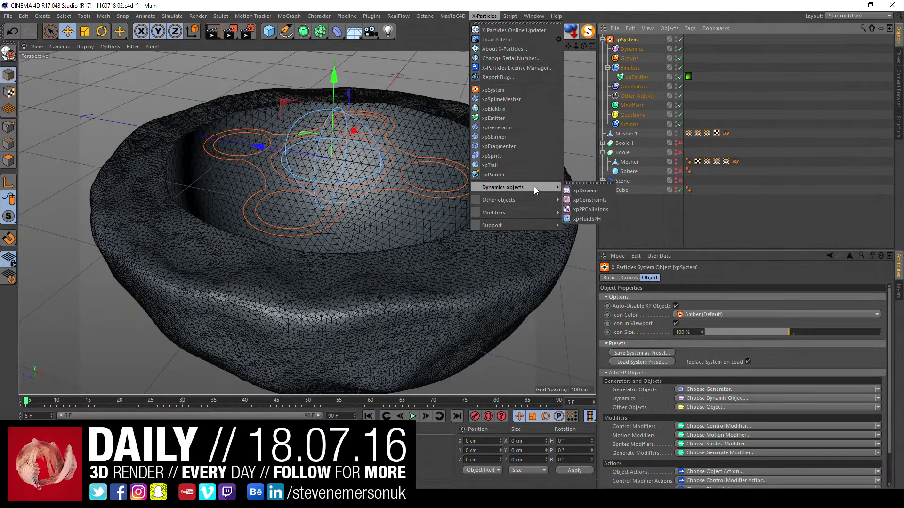
Step: Add an xpPPCollisions object to the xpSystem
click(606, 210)
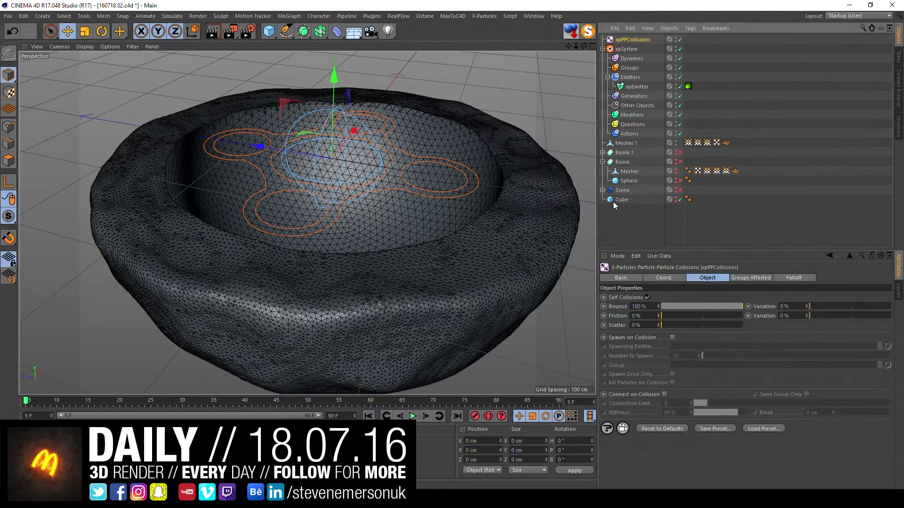
click(628, 50)
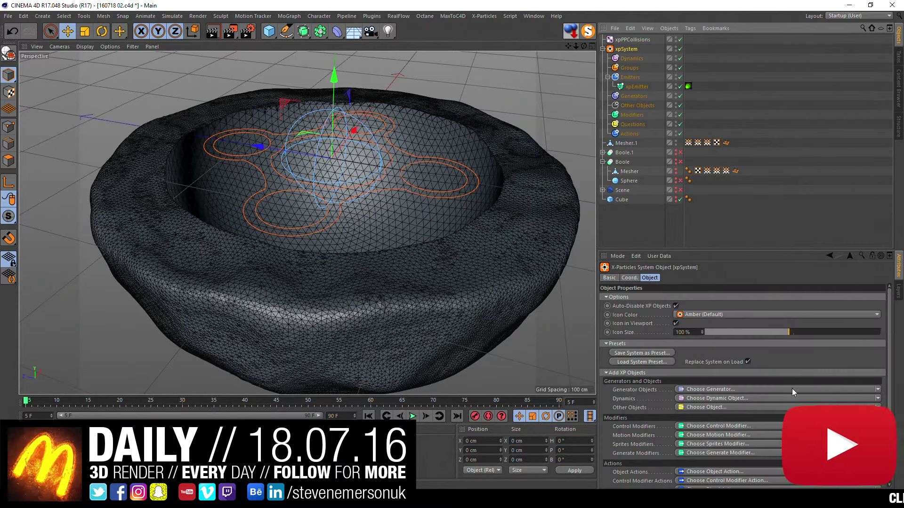
click(877, 390)
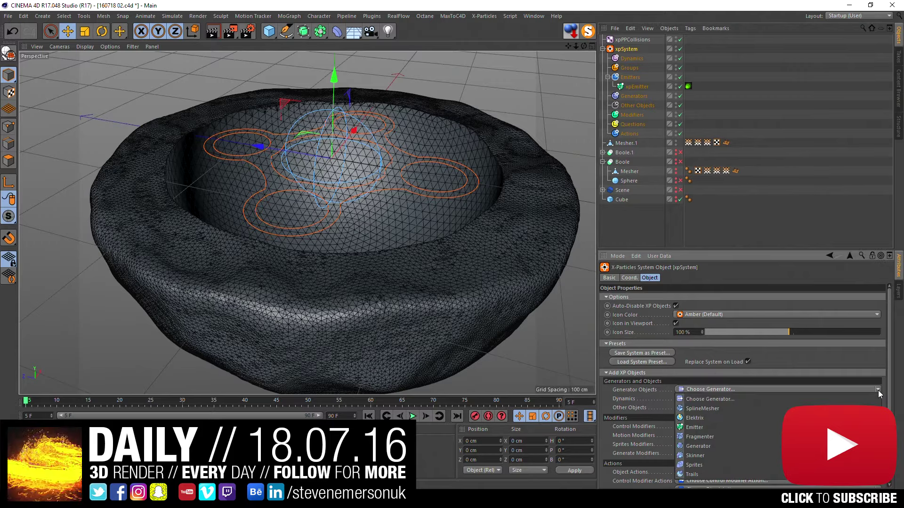
Step: Add an xpCollider tag to Mesher.1 and play to frame 67 to test collisions
right_click(626, 144)
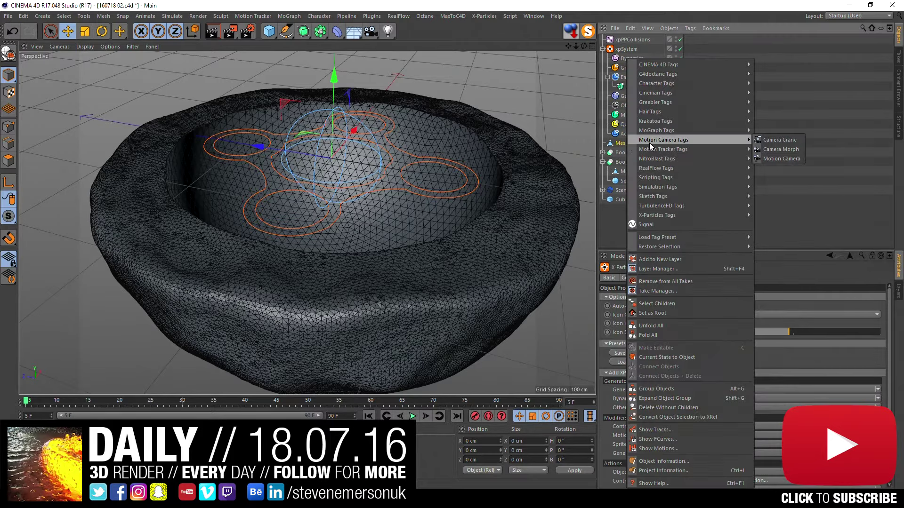
mouse_move(657, 214)
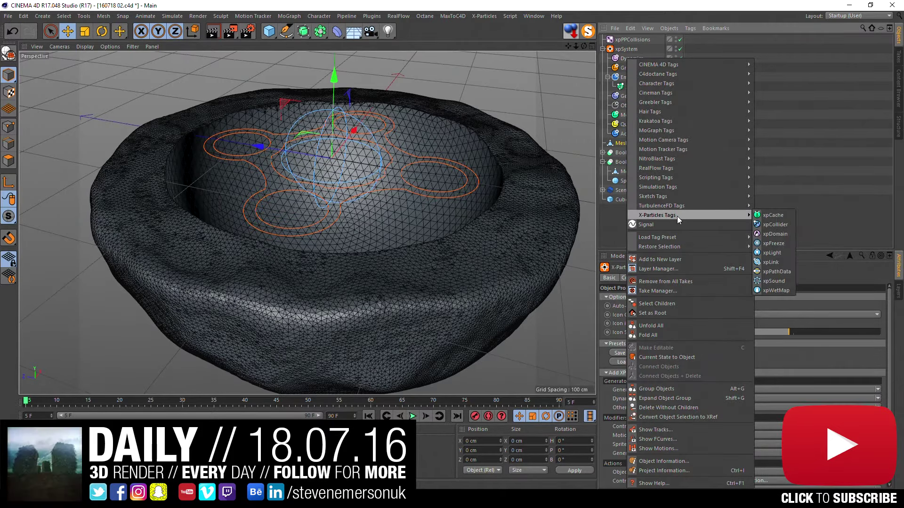
click(787, 226)
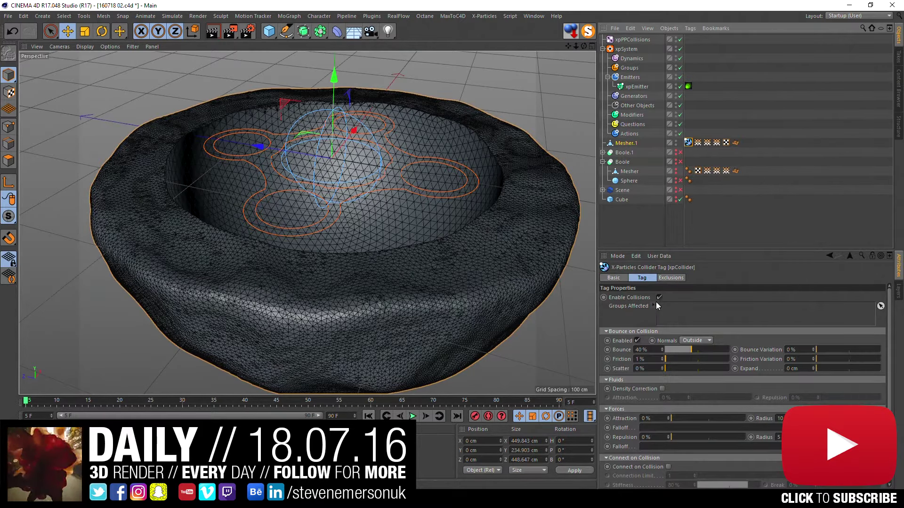
click(411, 416)
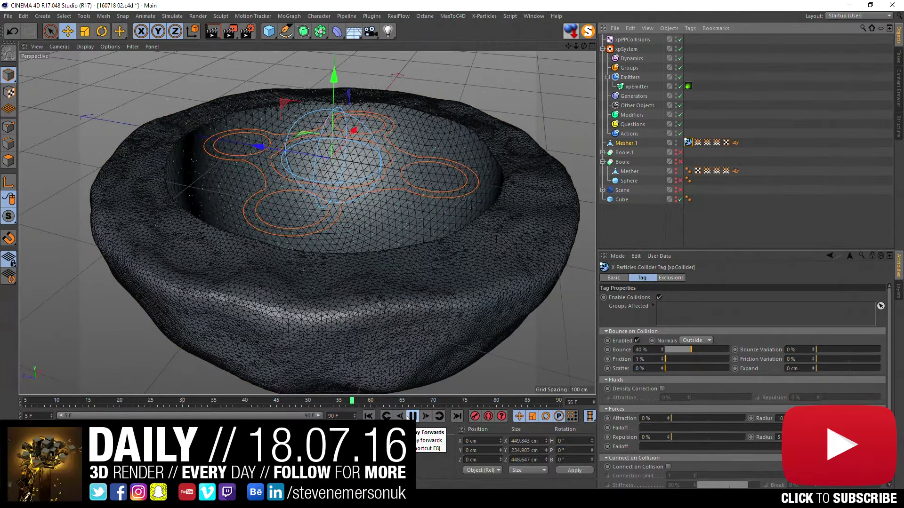
click(408, 416)
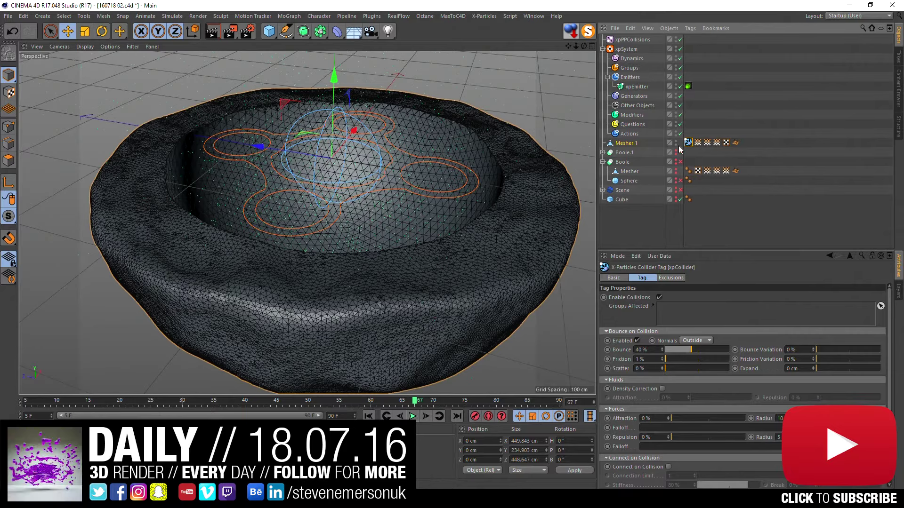
click(636, 87)
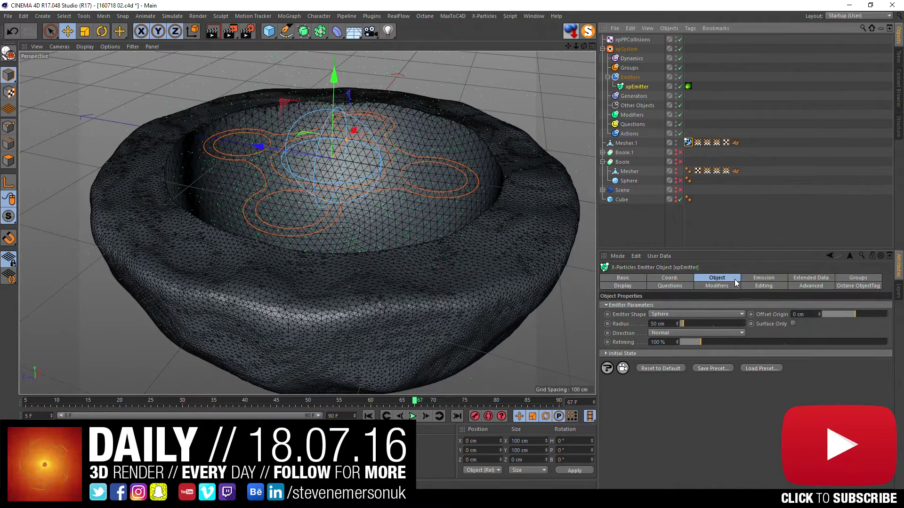
Step: Review the xpEmitter's Emission, Object and Extended Data settings: 1000 particles/s, 150 cm speed, 1 cm radius
click(782, 279)
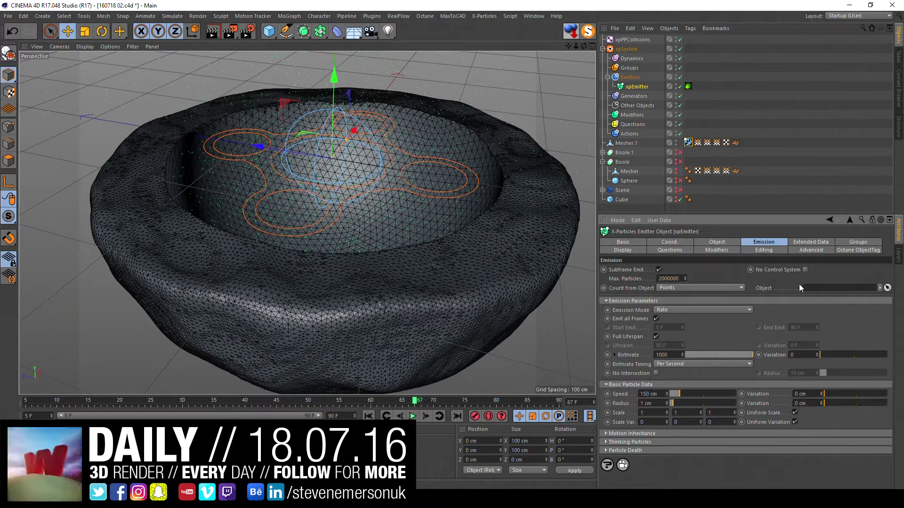
click(719, 243)
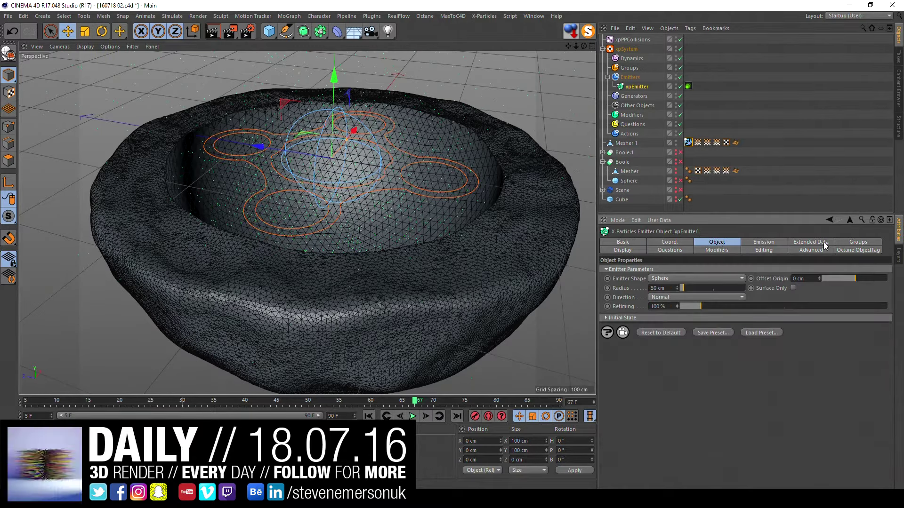
click(812, 243)
click(714, 243)
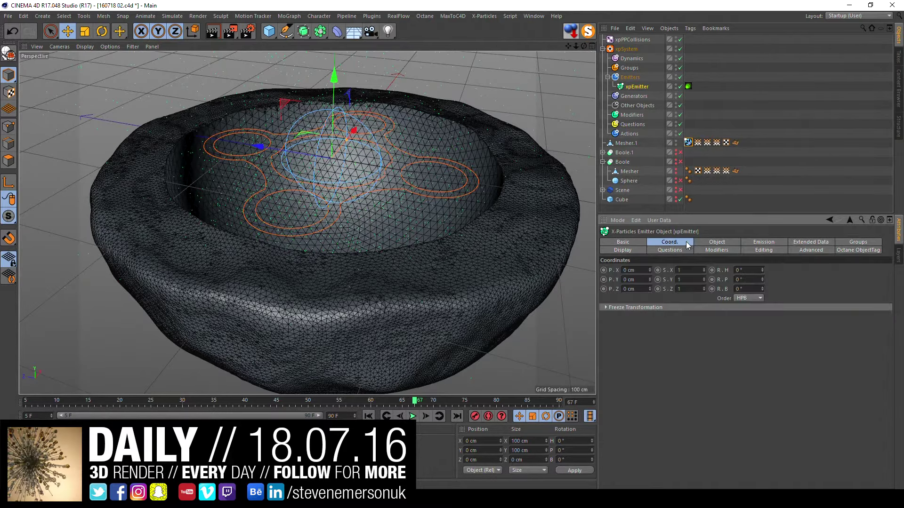
Step: Set the xpEmitter's Editor Display to Spheres and play the animation to preview the green spheres
click(672, 243)
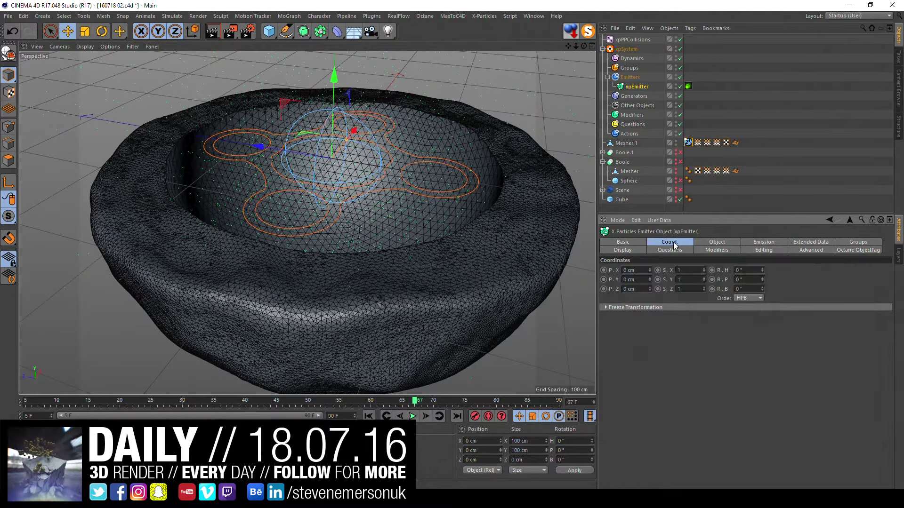
click(635, 243)
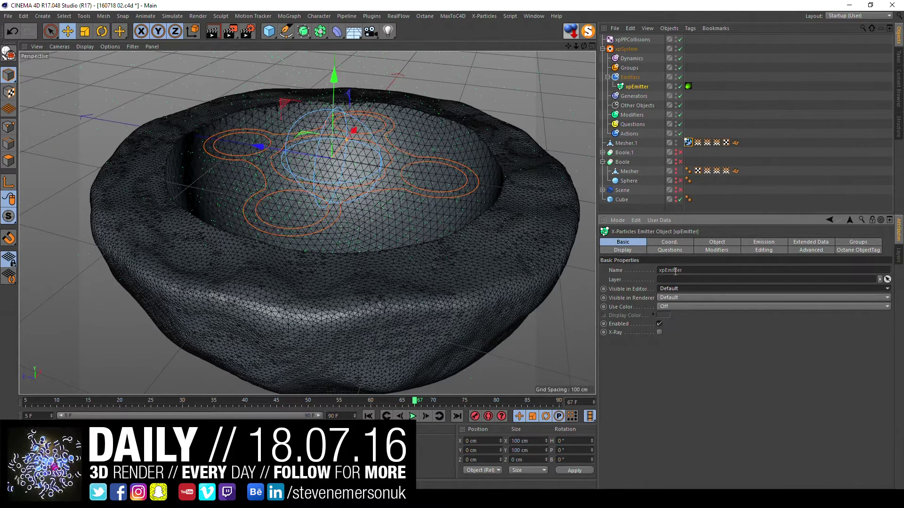
click(630, 250)
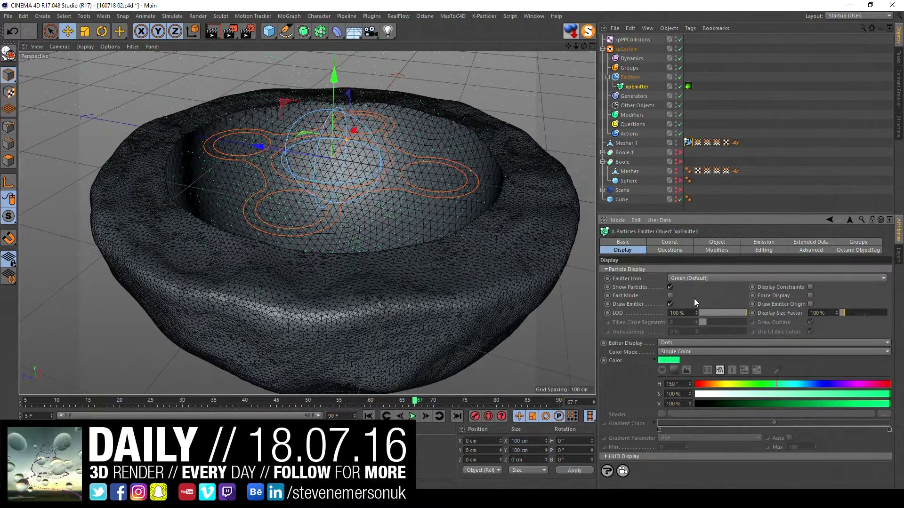
click(684, 343)
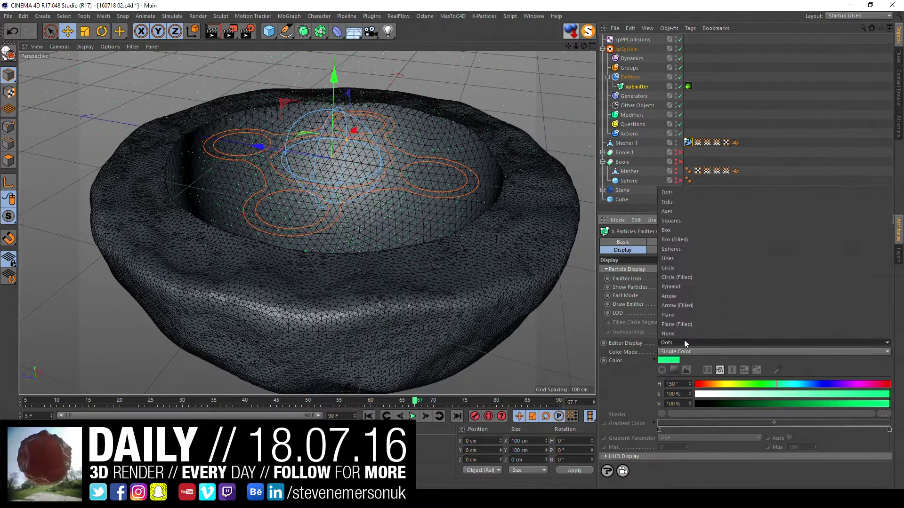
click(679, 249)
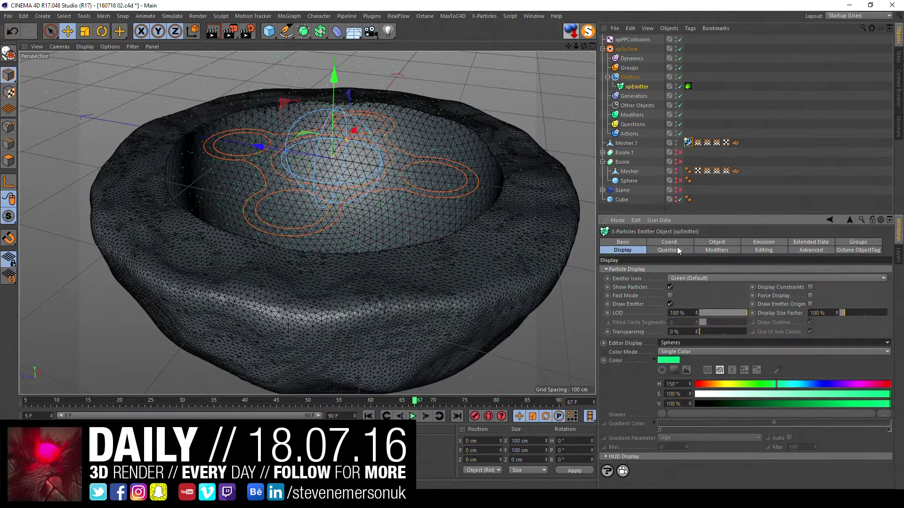
click(371, 416)
click(412, 416)
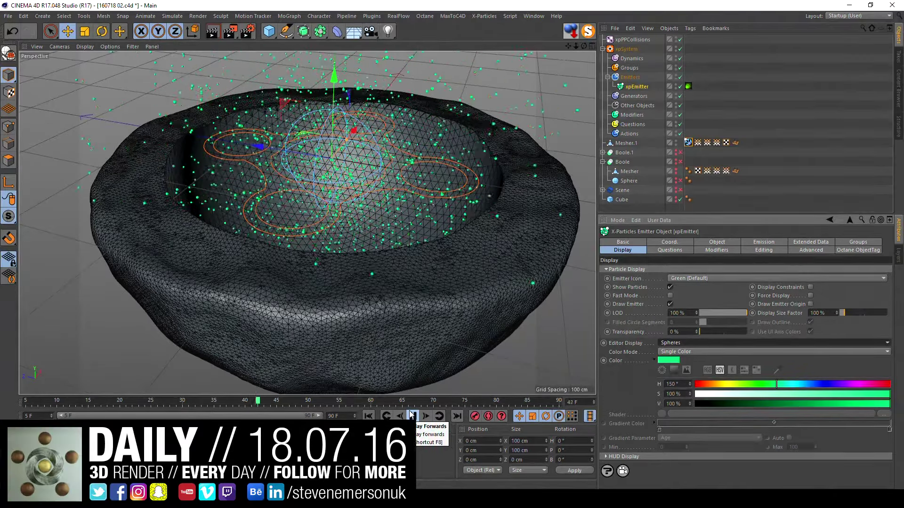
Step: Add an X-Particles xpCollider tag to the bowl mesh Mesher.1
click(368, 417)
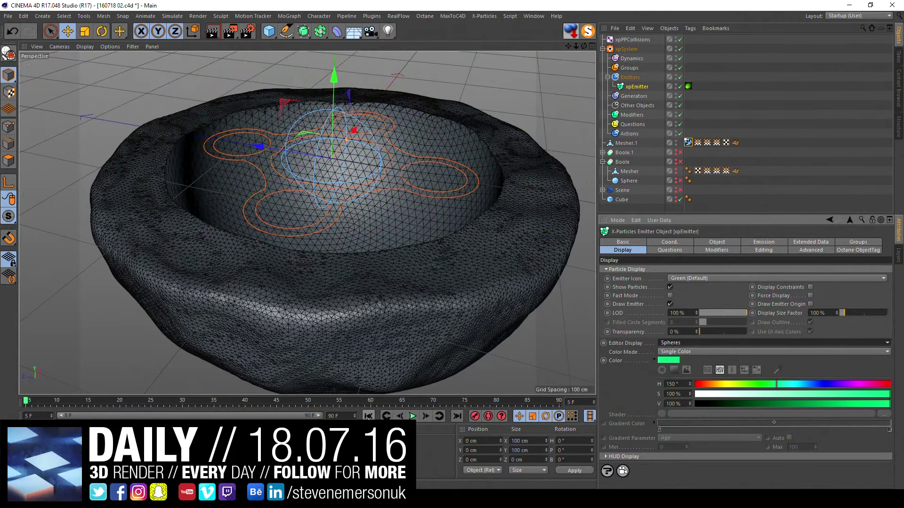
click(688, 142)
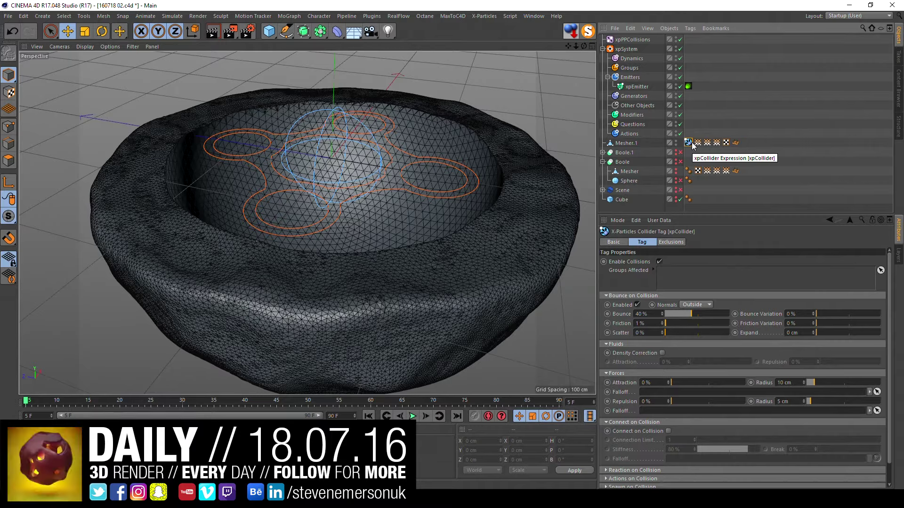
click(652, 143)
right_click(634, 143)
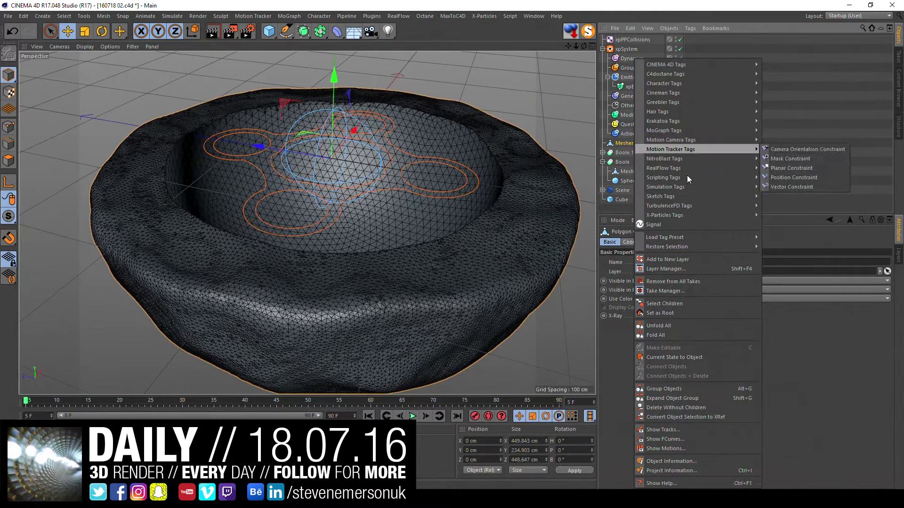
mouse_move(692, 214)
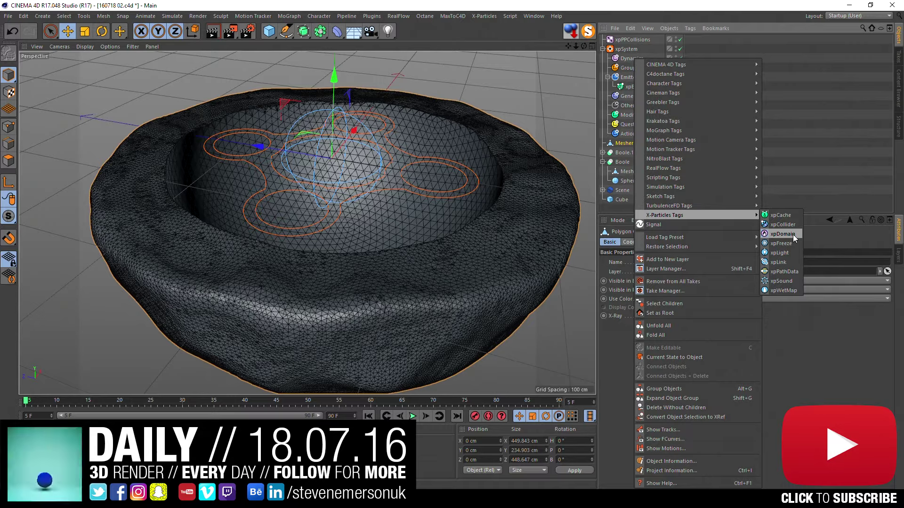
click(787, 225)
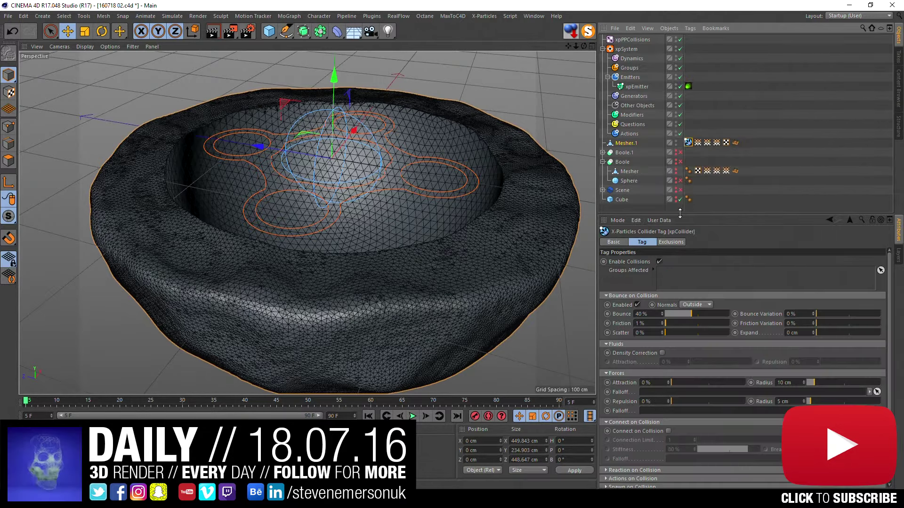
Step: Test collisions by moving the xpCollider tag to the xpEmitter and back, playing each time
drag(629, 171, 680, 260)
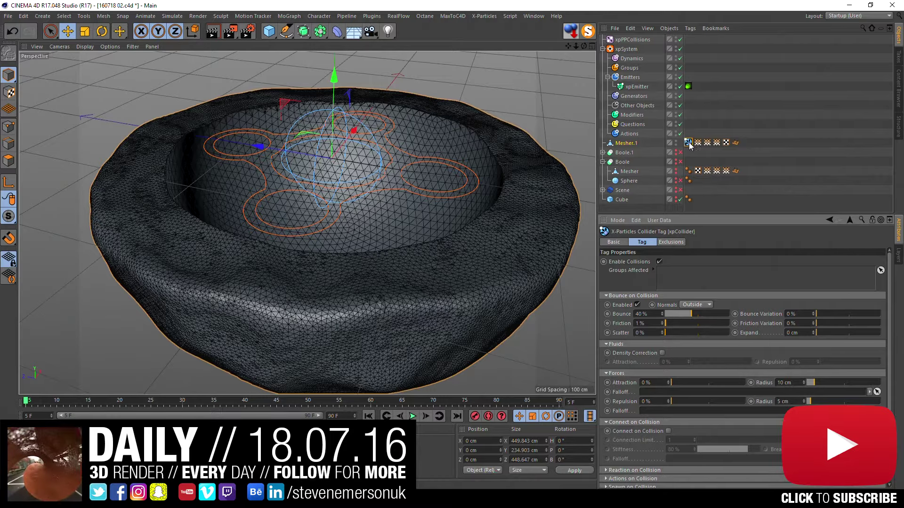
drag(688, 142, 697, 87)
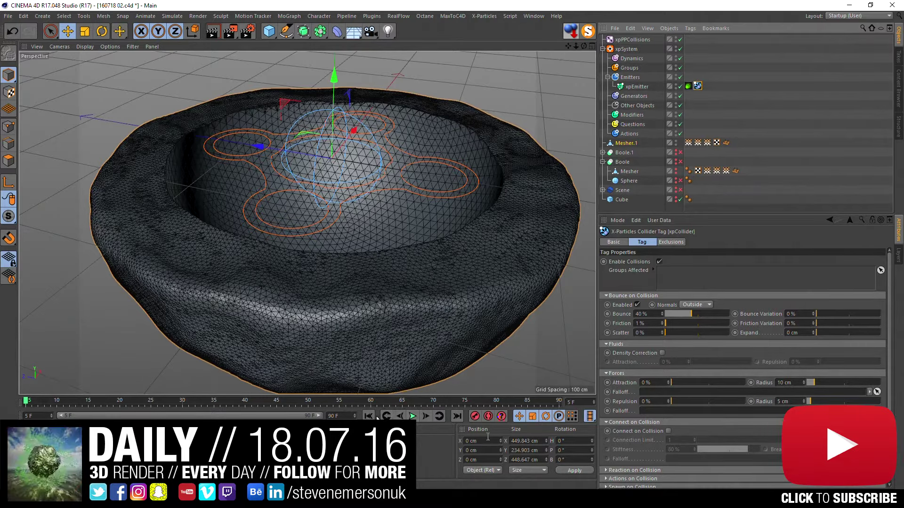
click(412, 416)
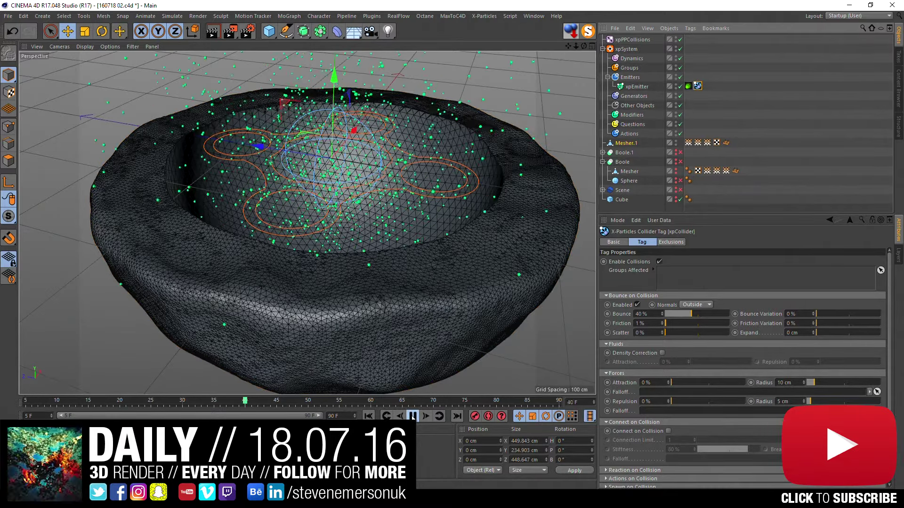
click(412, 416)
click(368, 416)
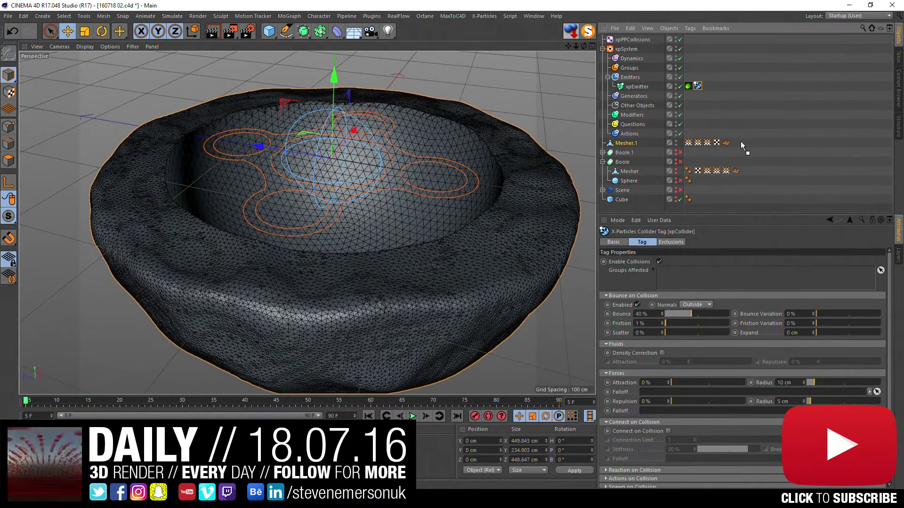
drag(707, 146, 737, 143)
click(413, 416)
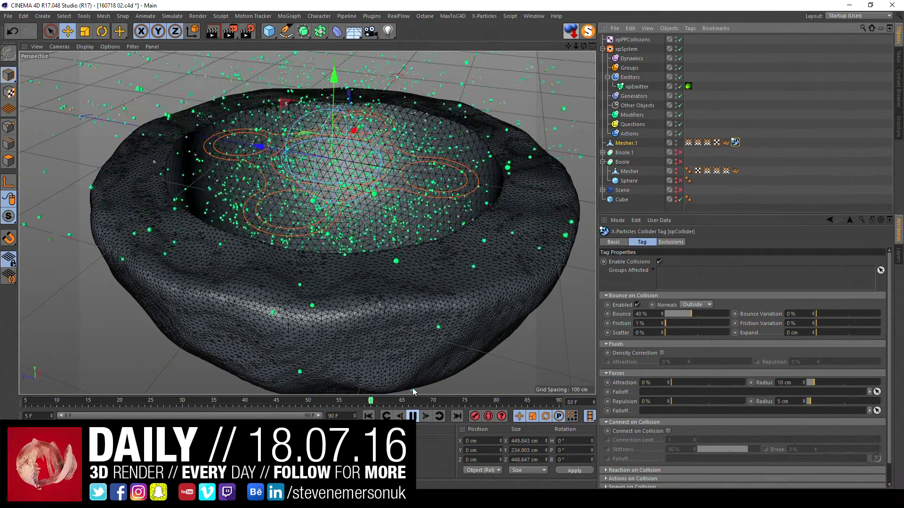
click(413, 415)
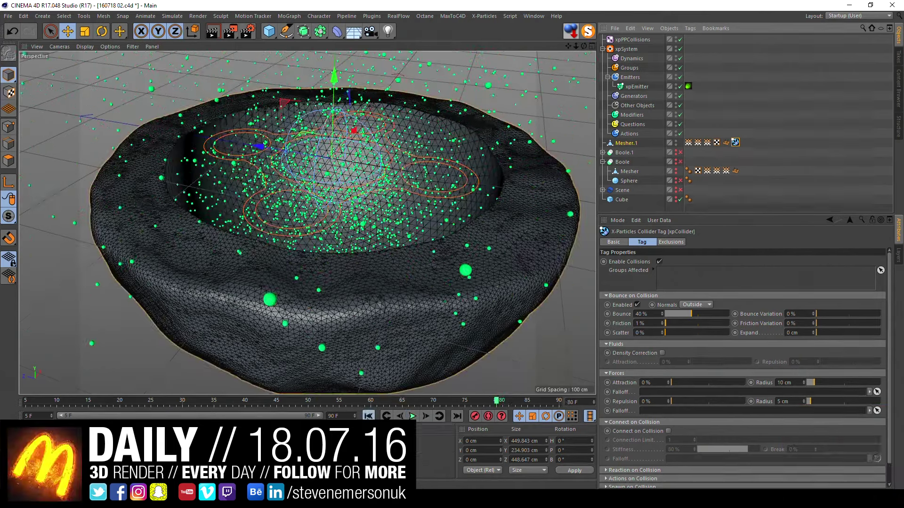
click(369, 416)
scroll(378, 210, up, 3)
Step: Review the xpEmitter's Emitter Shape options, then show its Emission settings: 1000 rate, 150 cm speed, 1 cm radius
click(636, 87)
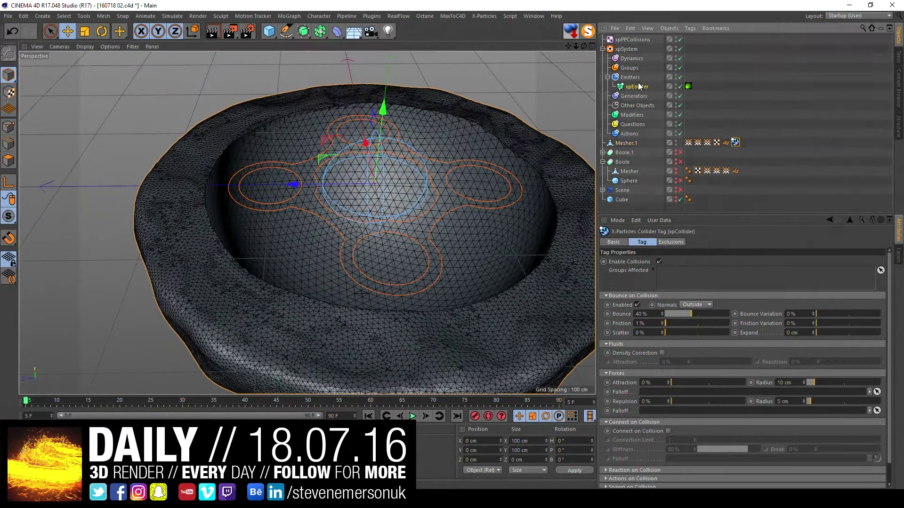
click(706, 242)
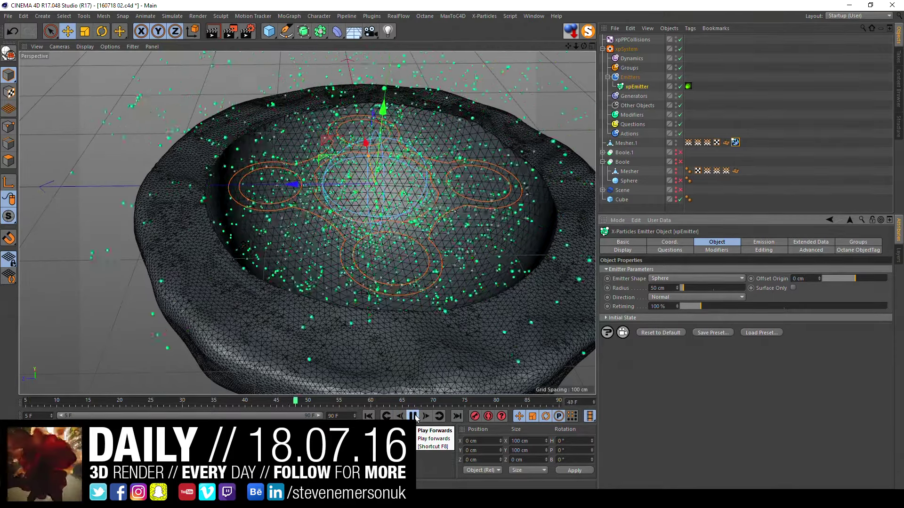
click(413, 416)
click(368, 416)
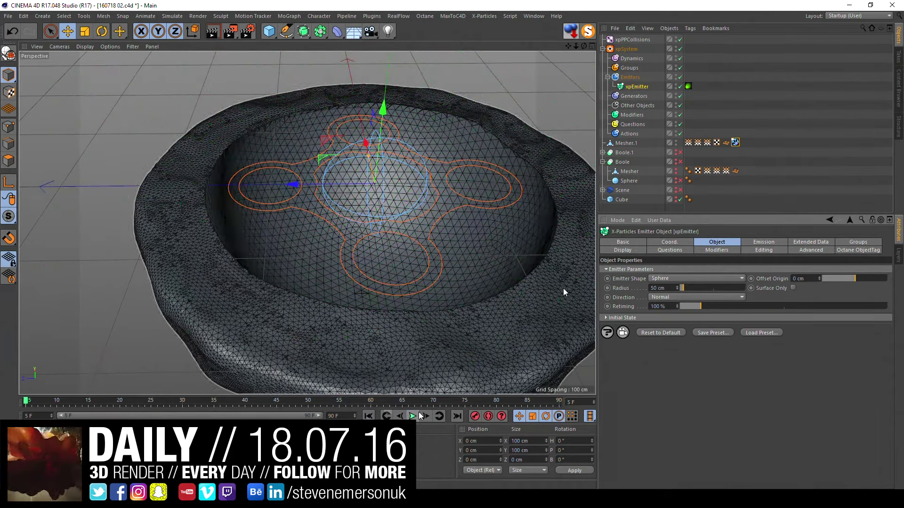
click(686, 278)
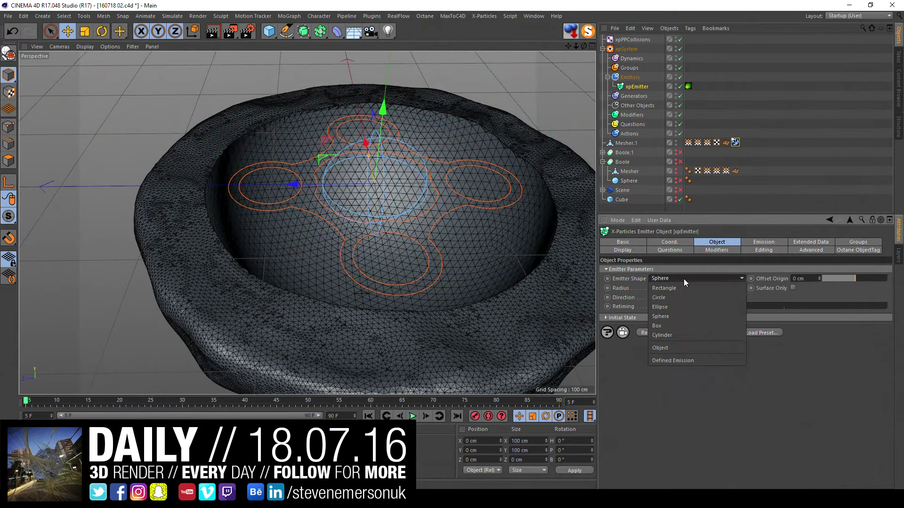
click(762, 243)
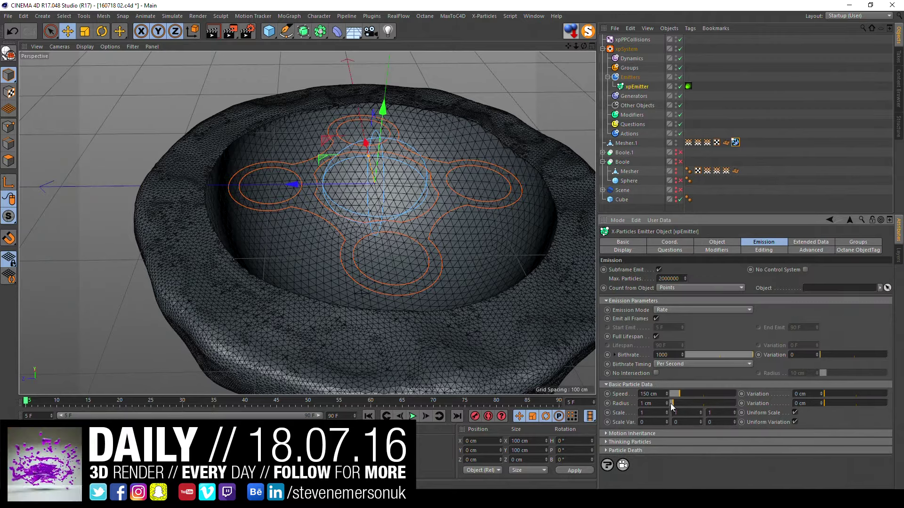
Step: Try particle radius variation values of 2 cm and 4 cm, previewing sphere sizes in playback
click(836, 403)
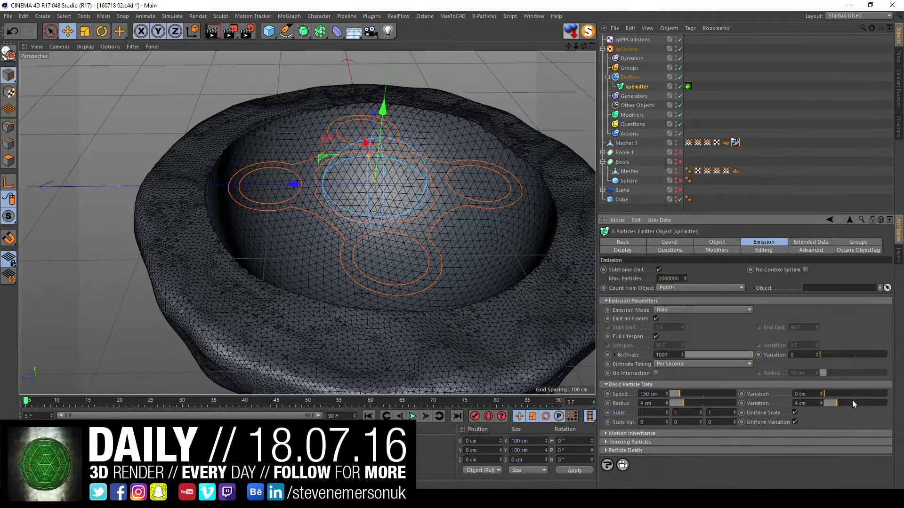
click(413, 416)
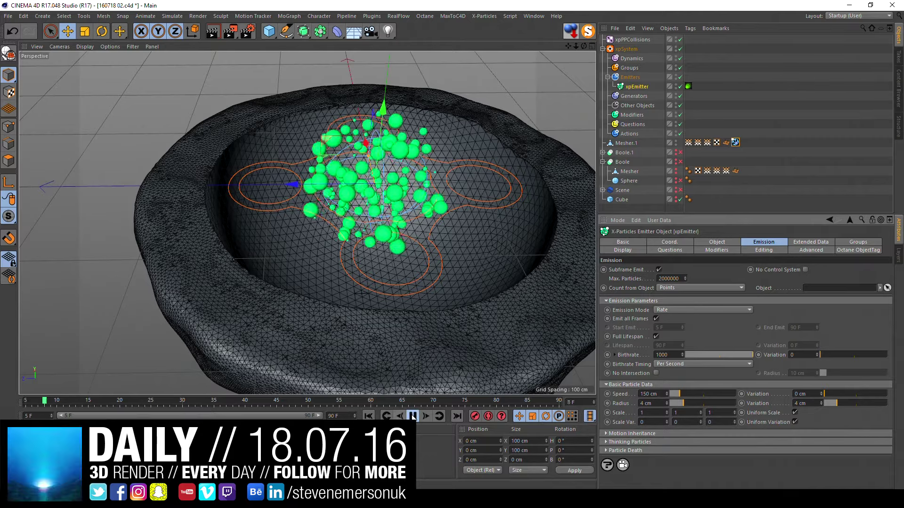
click(413, 416)
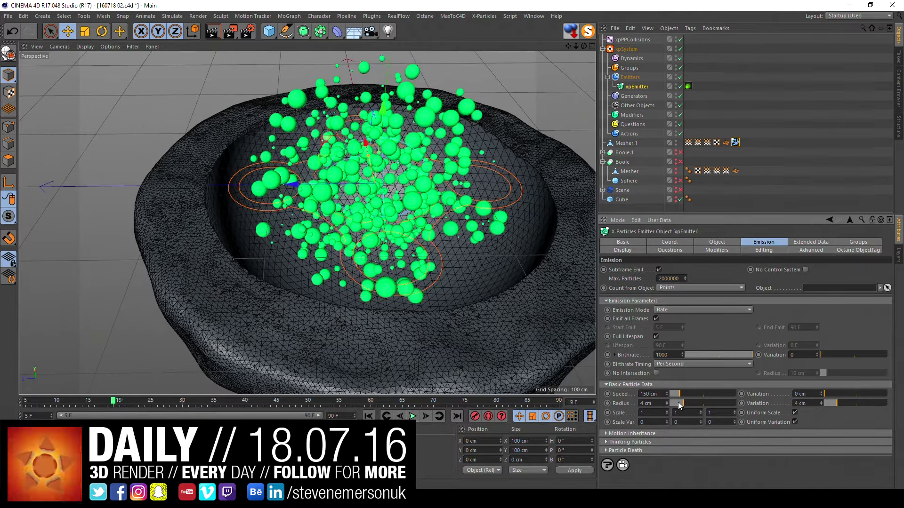
drag(686, 403, 683, 405)
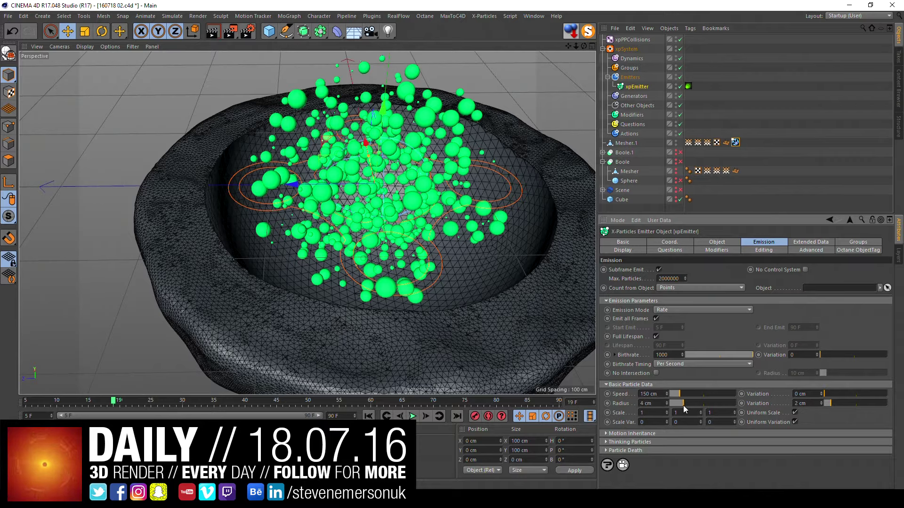
double_click(815, 403)
text(4)
key(Return)
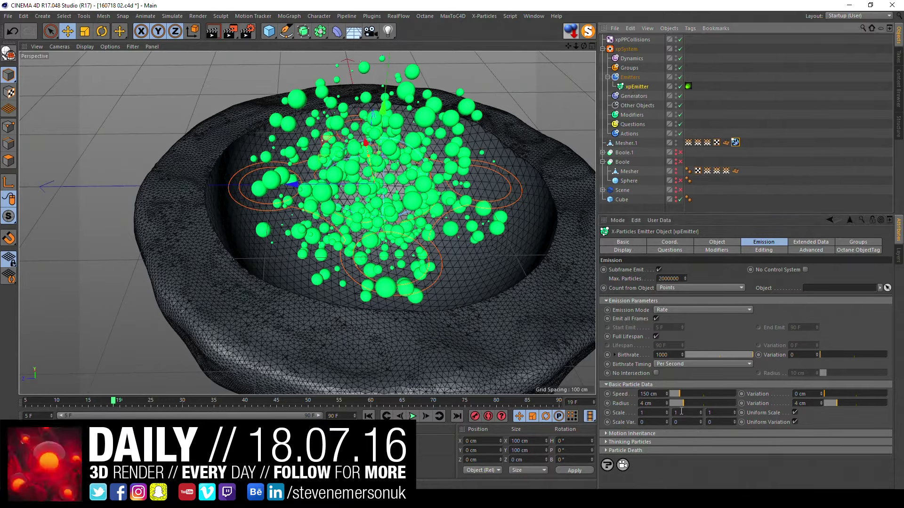
Step: Set particle Radius and Radius Variation both to 3 cm and replay the simulation from the start
drag(682, 404, 677, 404)
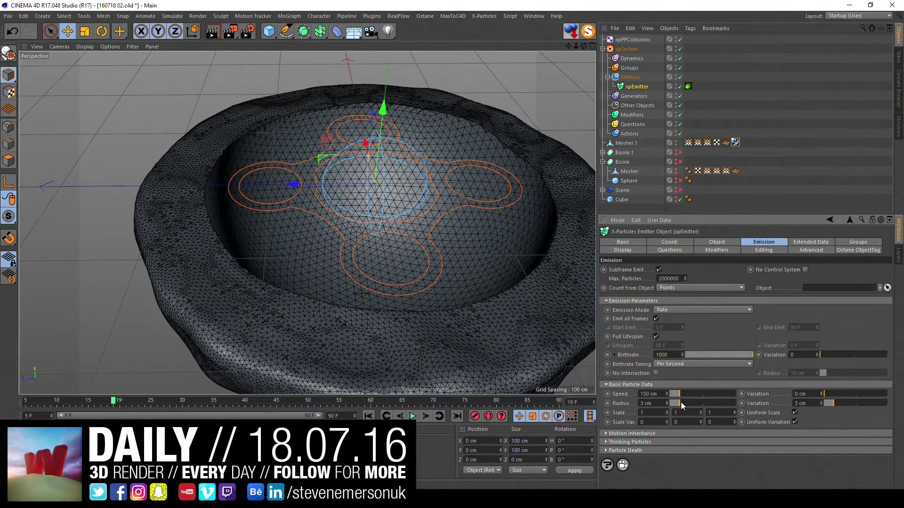
drag(836, 404, 831, 403)
click(368, 416)
click(412, 416)
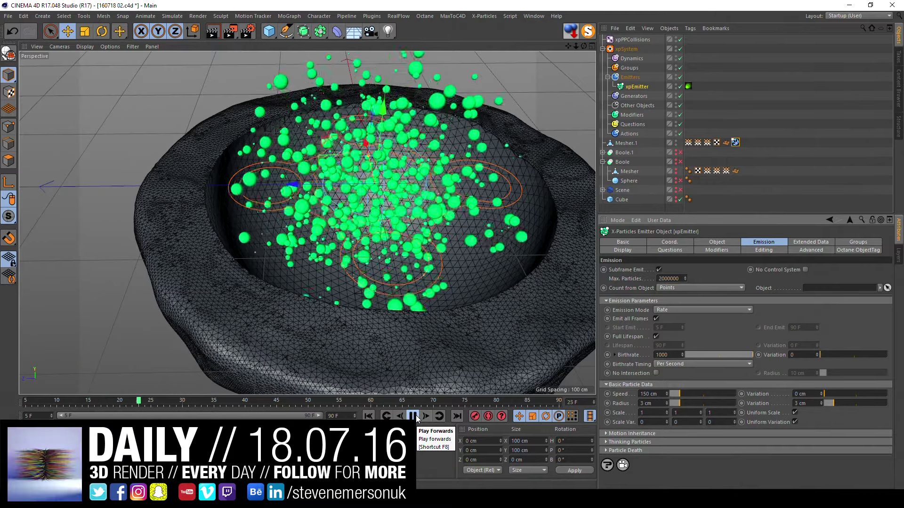
click(413, 416)
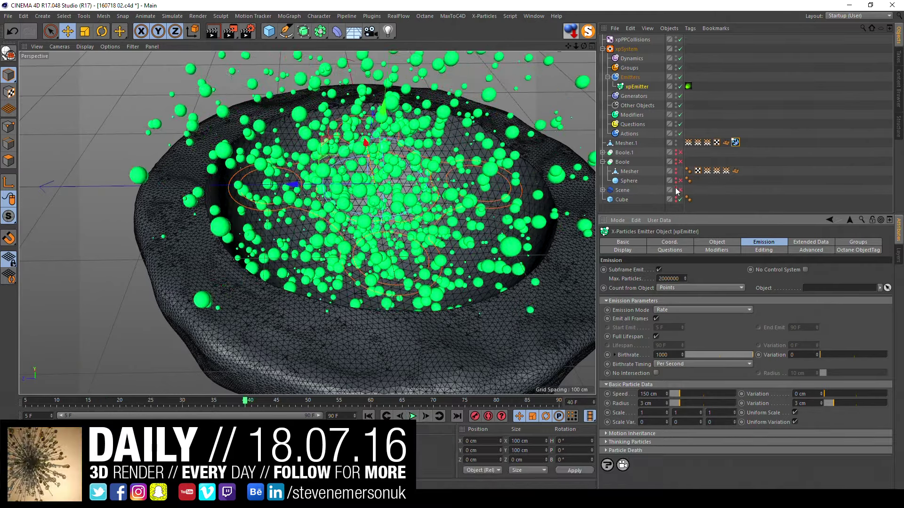
Step: Orbit to a low side view of the bowl and save the scene with Ctrl+S
mouse_move(421, 284)
alt+mouse_down()
mouse_move(430, 273)
mouse_move(411, 304)
alt+mouse_up()
scroll(411, 304, down, 3)
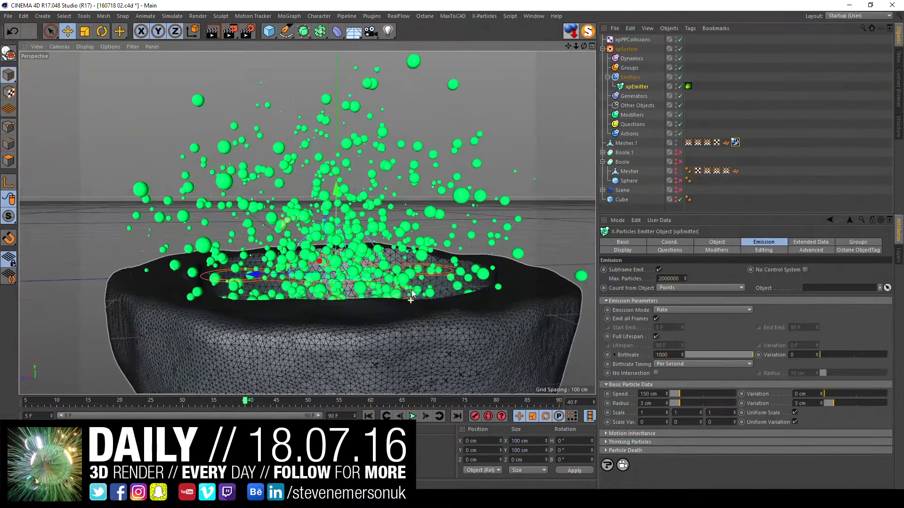
scroll(407, 302, down, 3)
scroll(403, 301, down, 2)
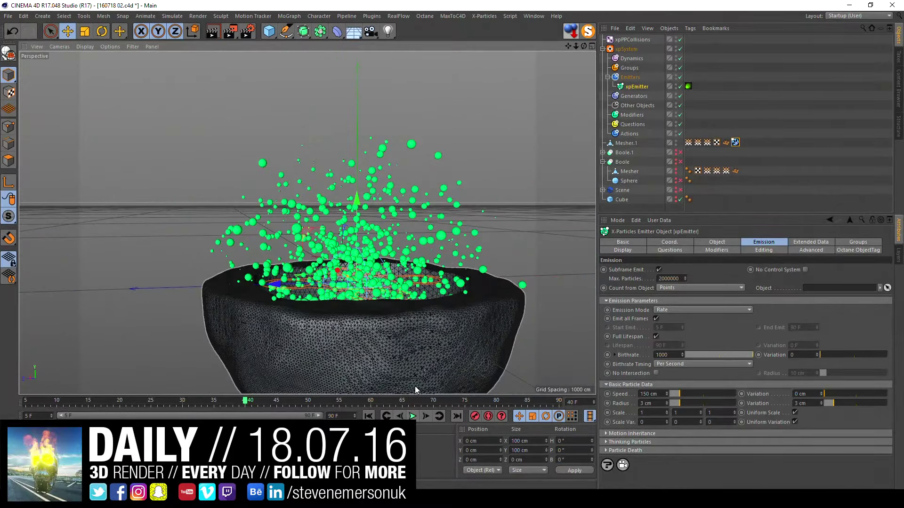
key(ctrl+s)
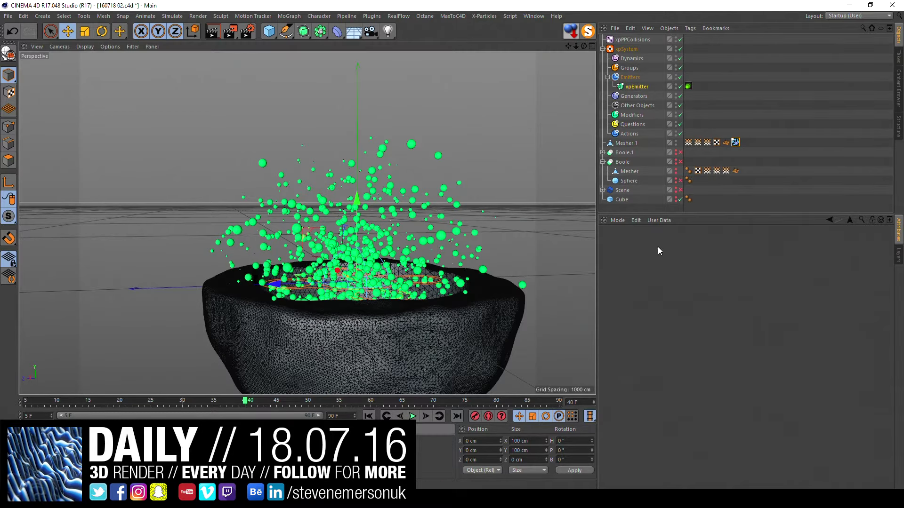
Step: Switch to the folder 18 Explorer window and create a new folder there
key(alt+Tab)
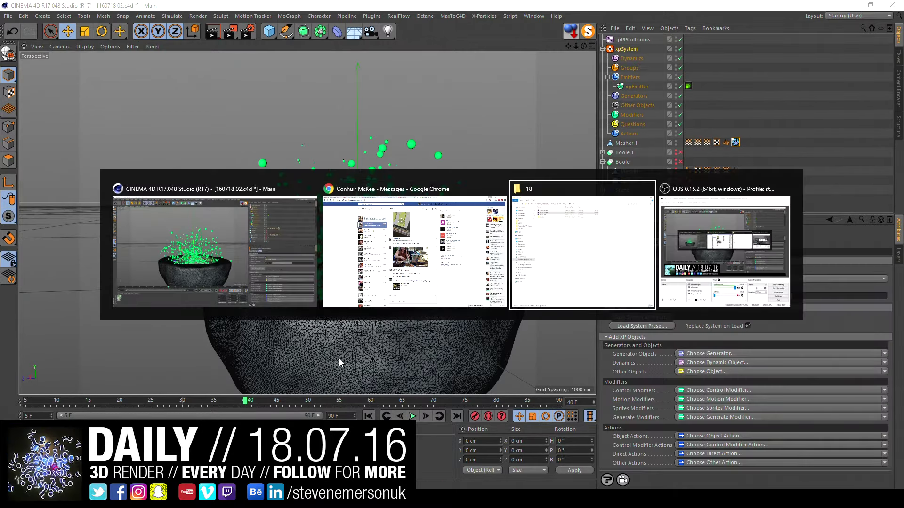
click(545, 281)
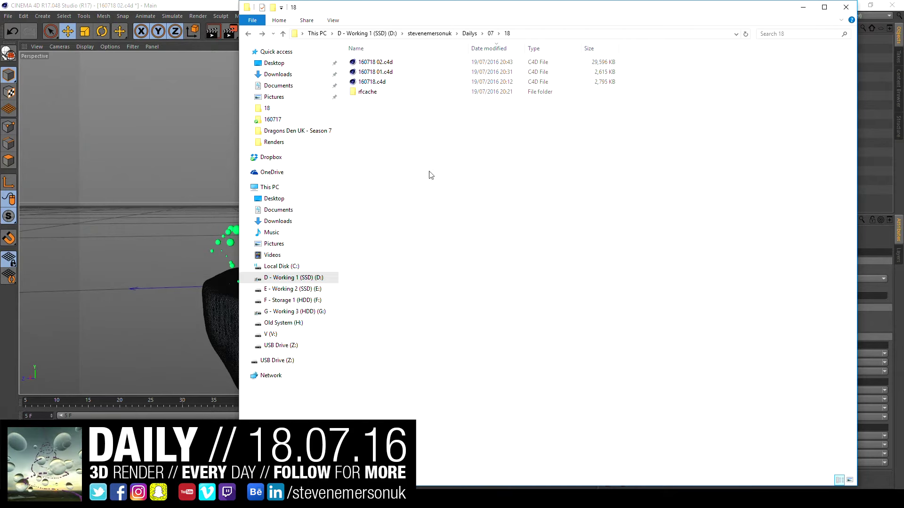
right_click(419, 186)
mouse_move(469, 298)
click(550, 296)
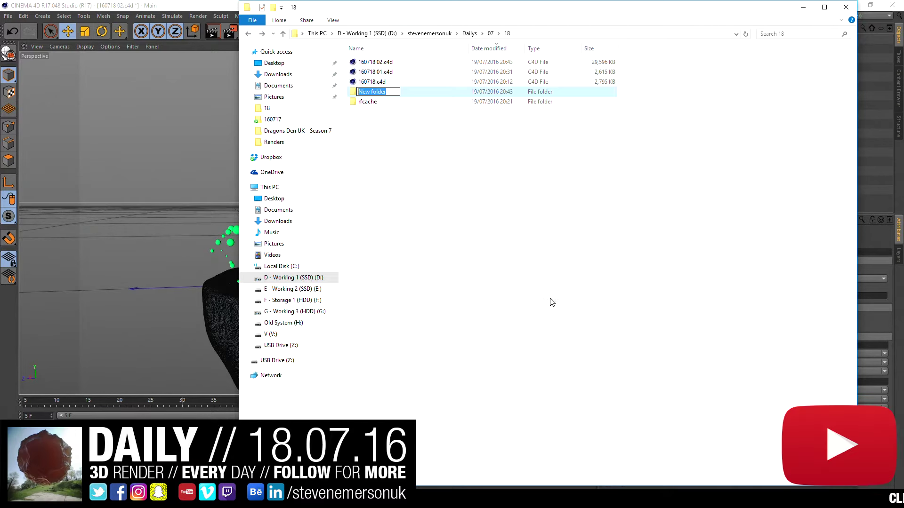
Step: Name the new folder xpcache, open it, and select its address-bar path for copying
text(x)
key(BackSpace)
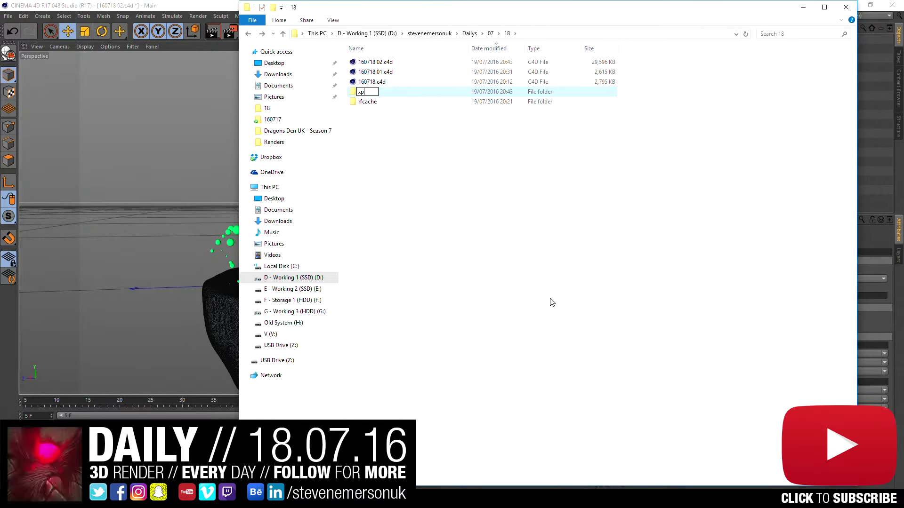
text(c)
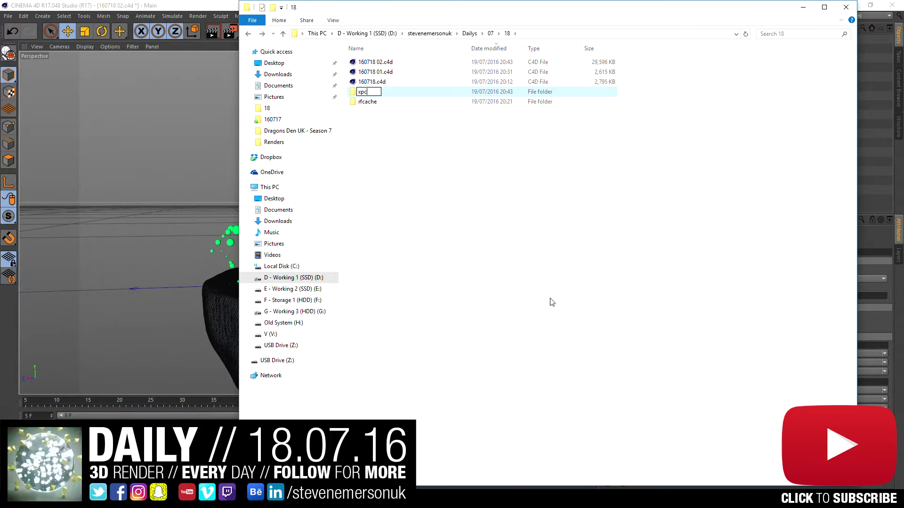
key(Return)
key(Return)
click(554, 33)
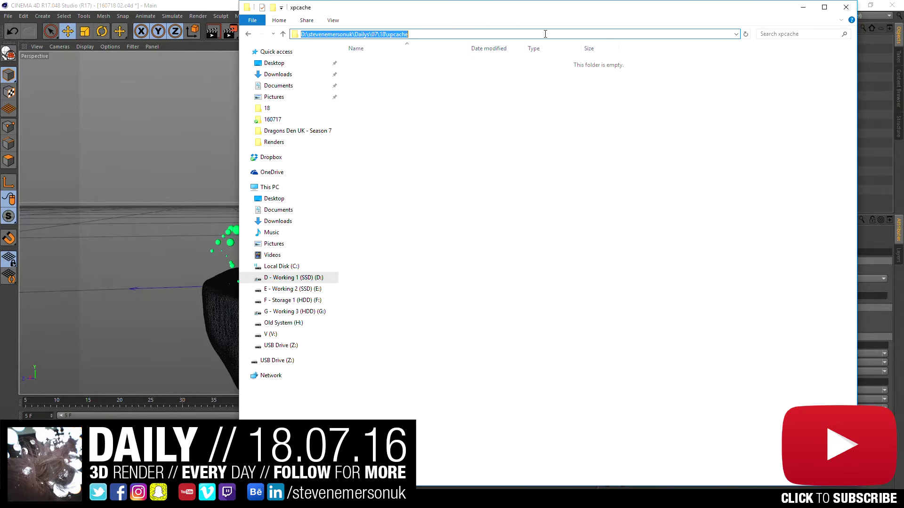
click(213, 4)
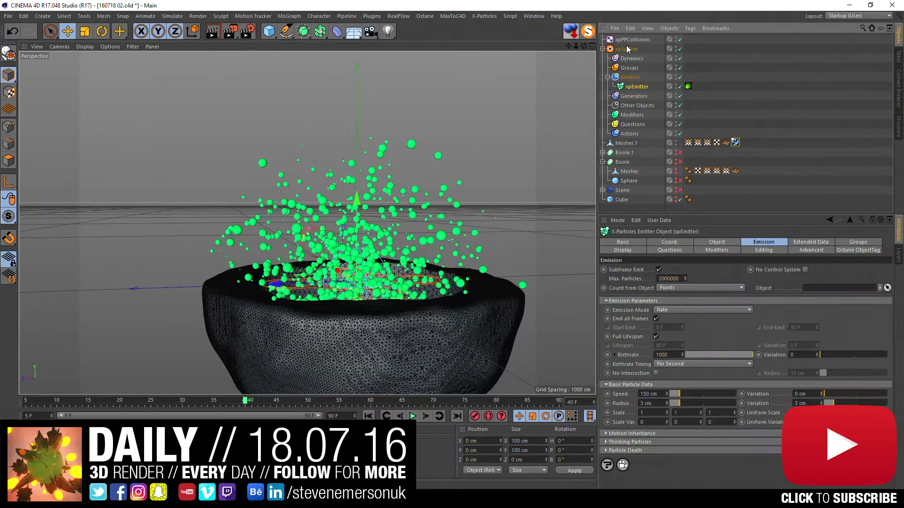
Step: Add an xpCache object and paste the xpcache folder path into its Folder field
click(484, 16)
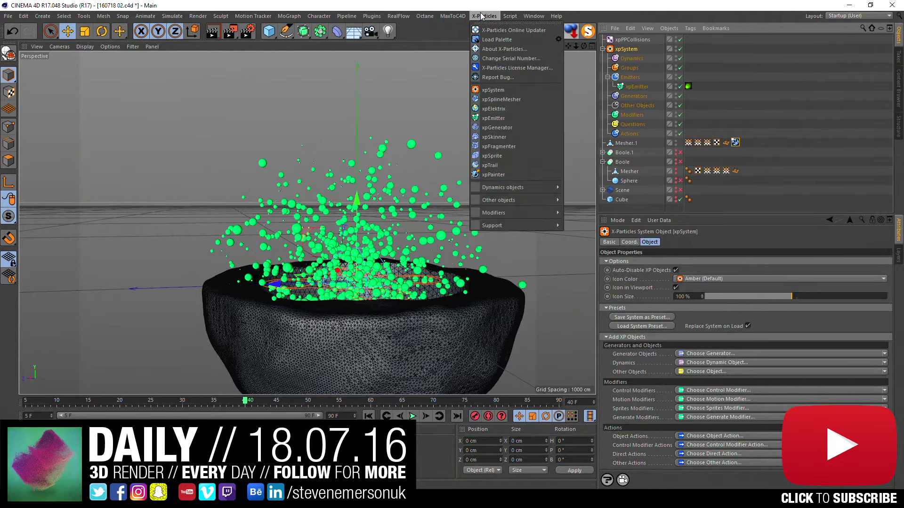
mouse_move(499, 200)
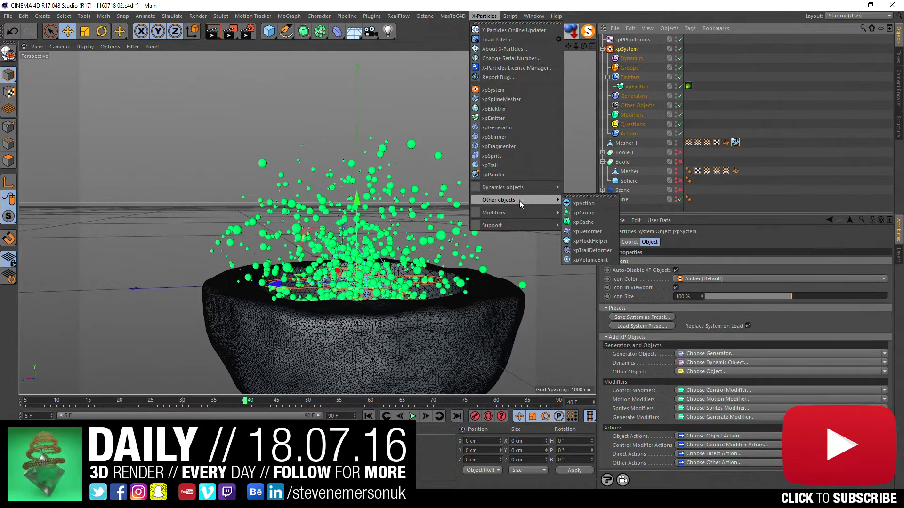
click(582, 223)
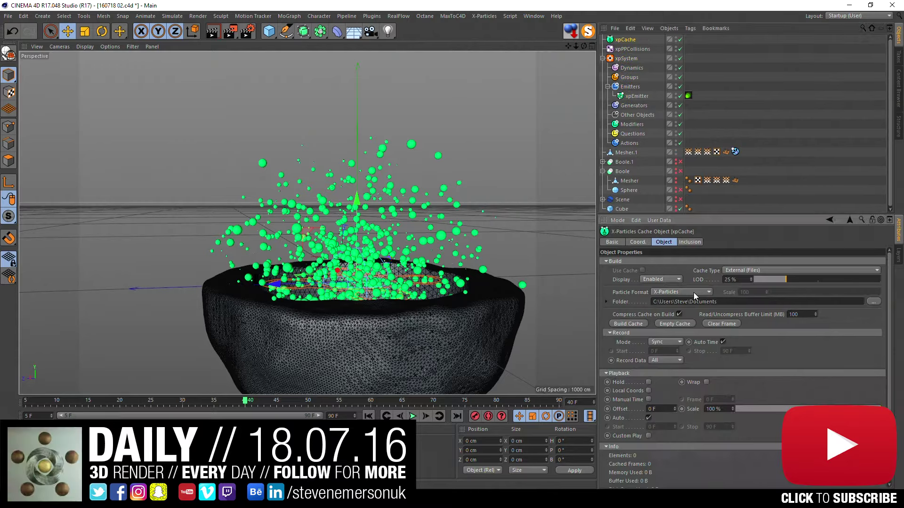
click(698, 301)
text(D:\stevenemersonuk\Dailys\07\18\xpcache)
key(Return)
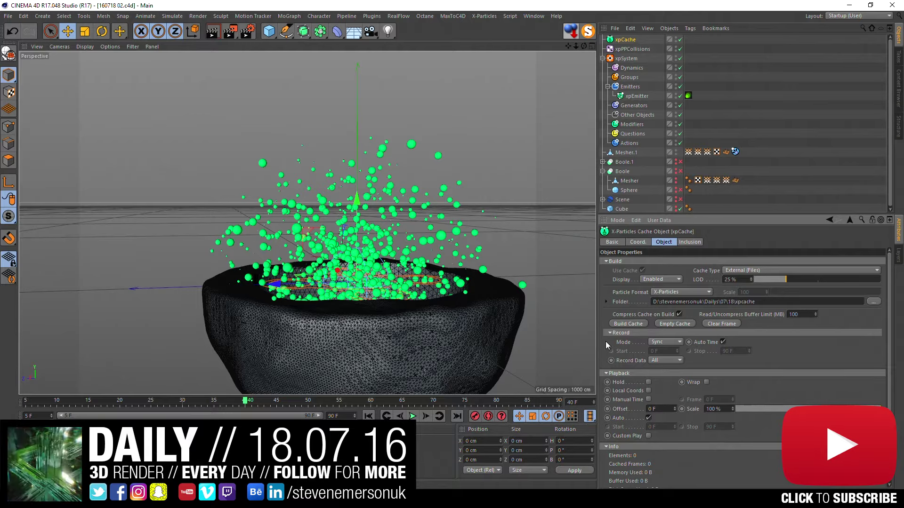
Step: Build the cache from frame 0 and scrub through the 85 cached frames from a lower view
click(367, 416)
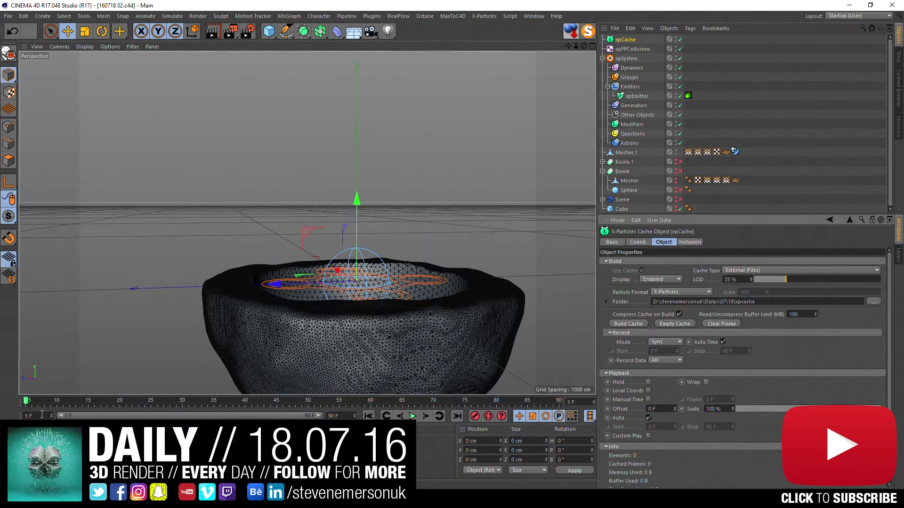
click(638, 324)
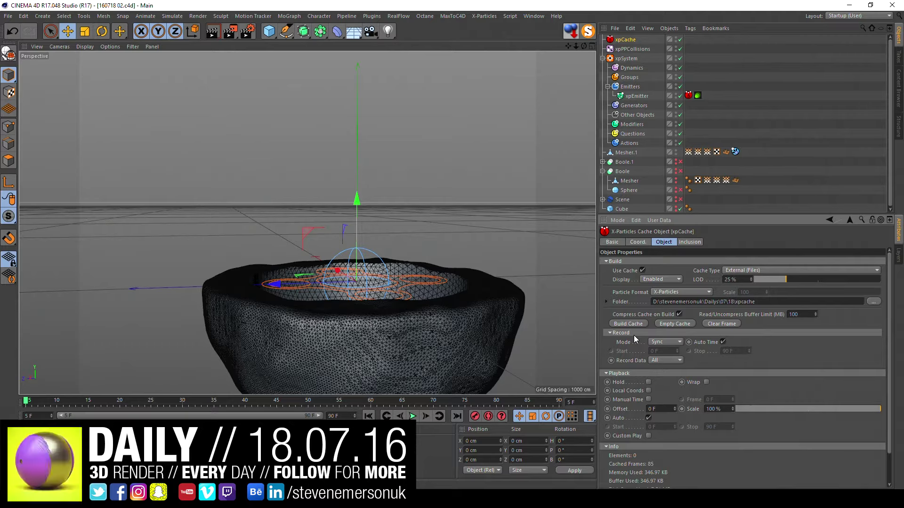
drag(105, 398, 566, 397)
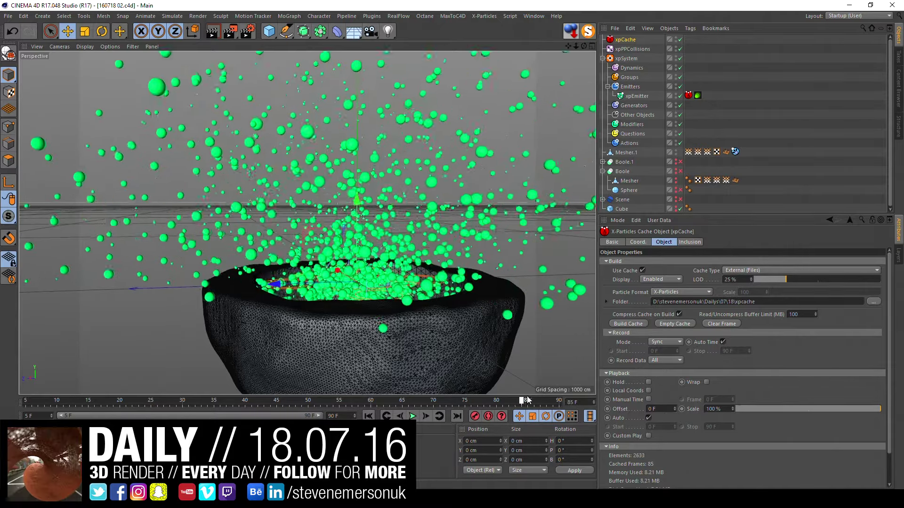
mouse_move(411, 325)
alt+mouse_down()
mouse_move(387, 236)
mouse_move(381, 260)
alt+mouse_up()
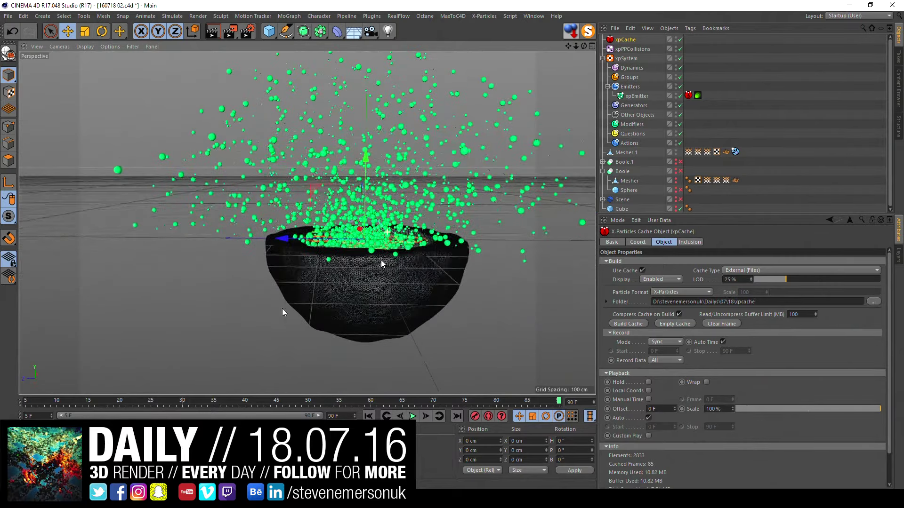
drag(180, 401, 282, 403)
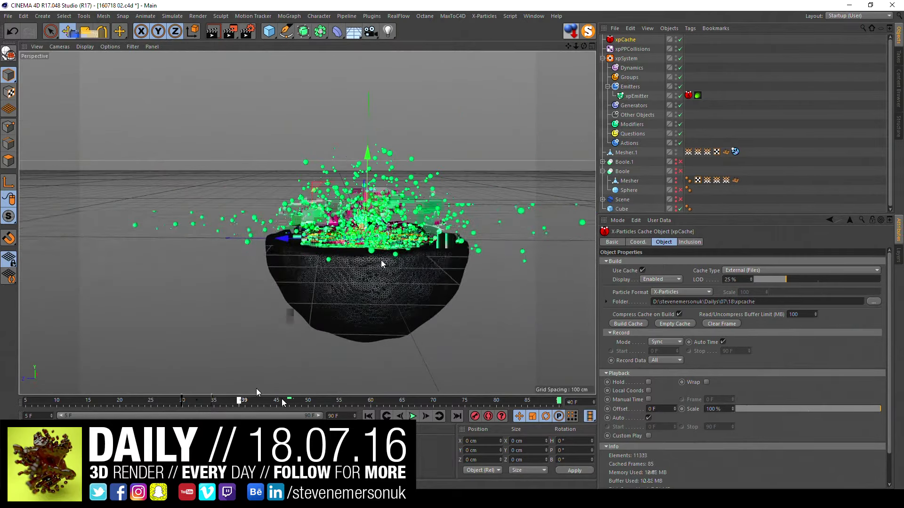
Step: Add a Vortex motion modifier under the particle system's Modifiers
click(634, 105)
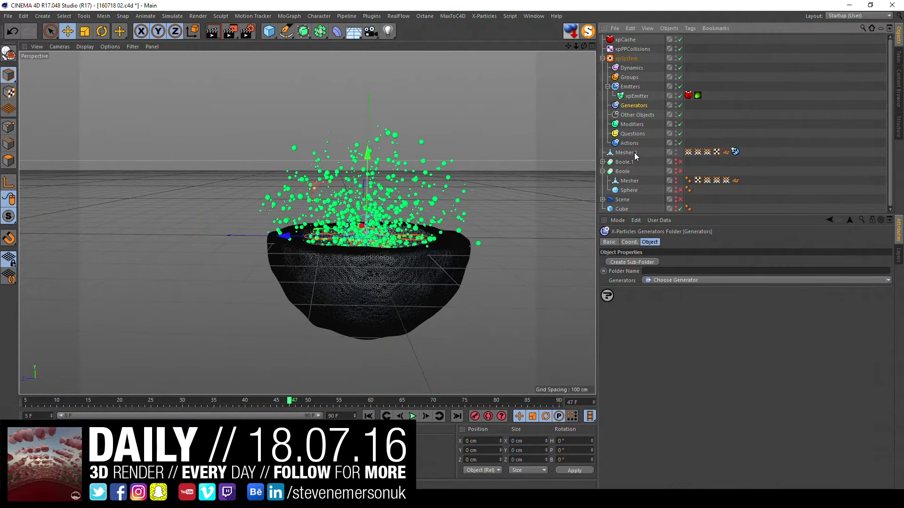
click(635, 125)
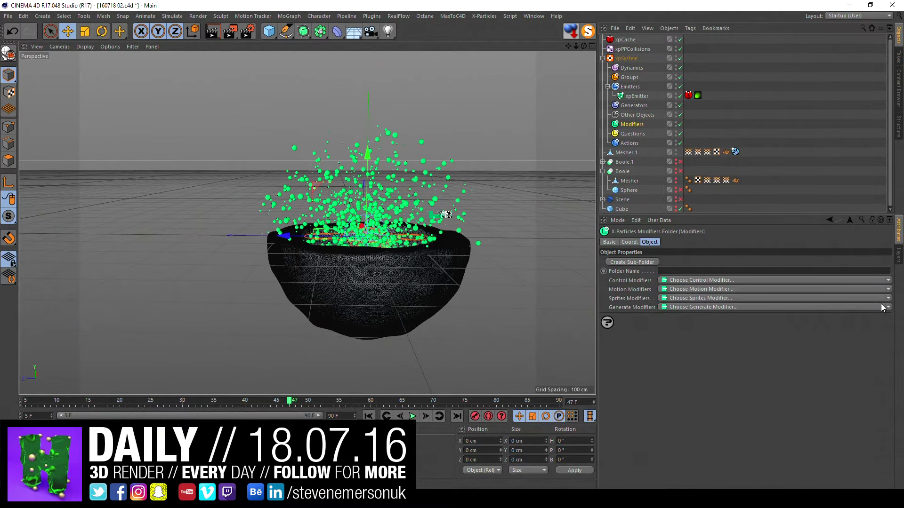
click(888, 289)
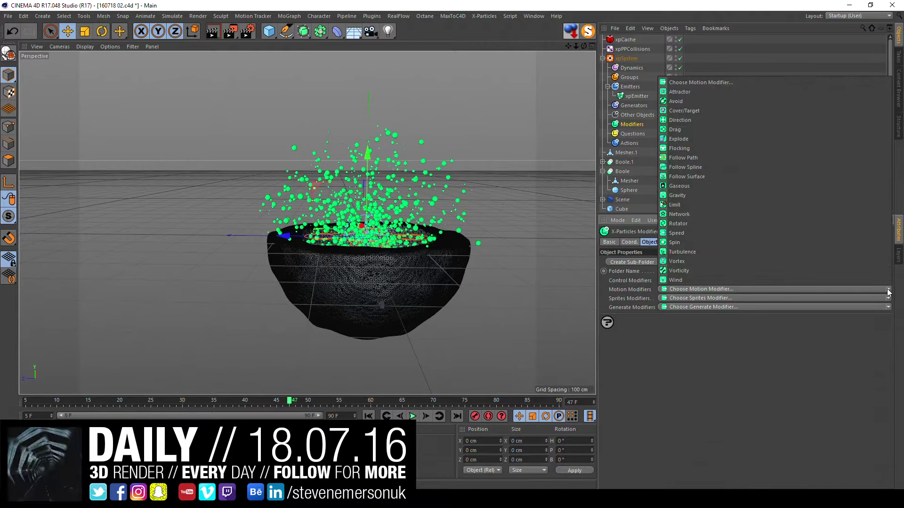
click(711, 265)
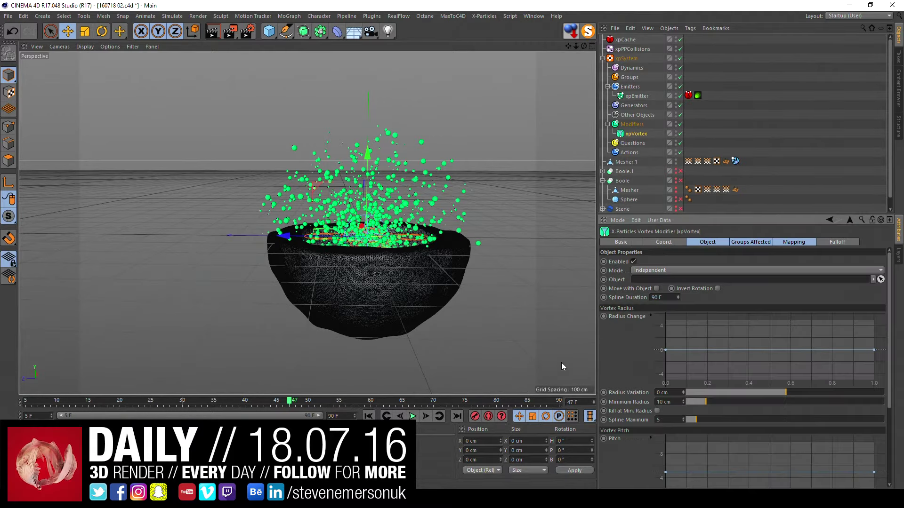
Step: Rebuild the xpCache with Overwrite, stop it at 22 frames, and play back the result
click(617, 42)
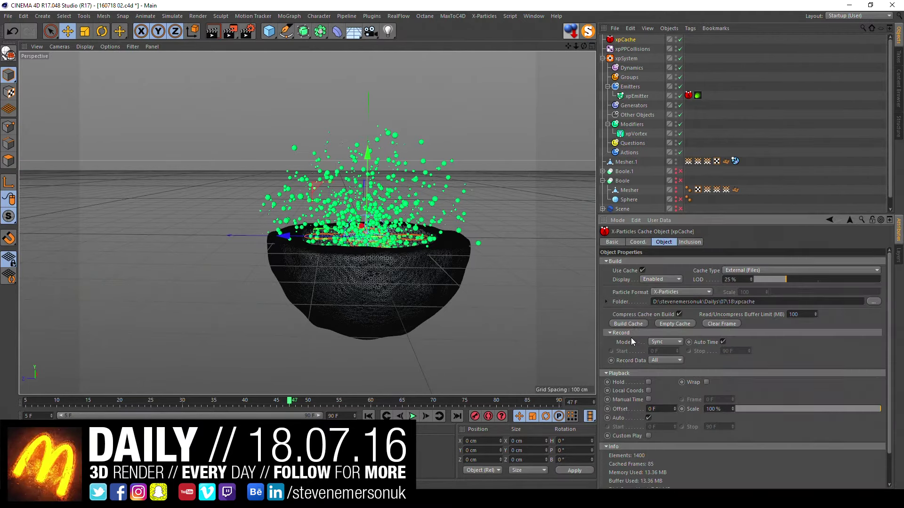
click(628, 324)
click(585, 351)
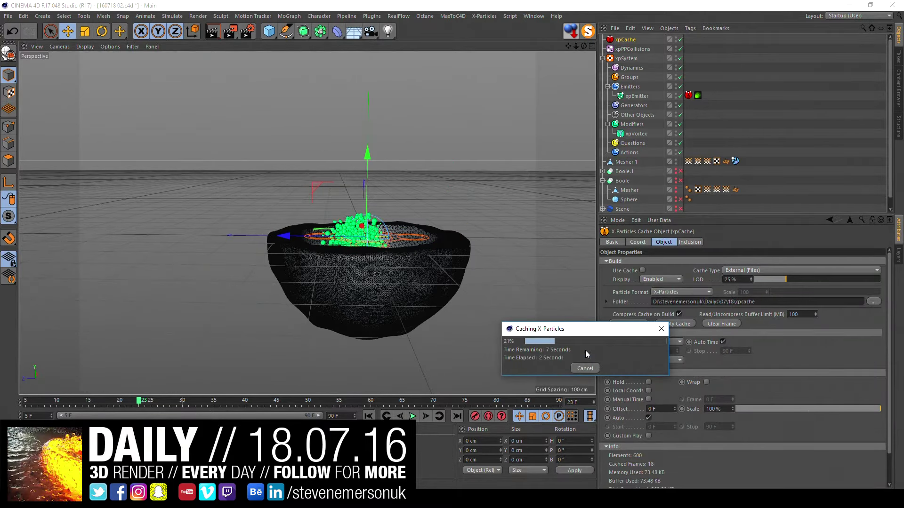
click(584, 369)
click(413, 416)
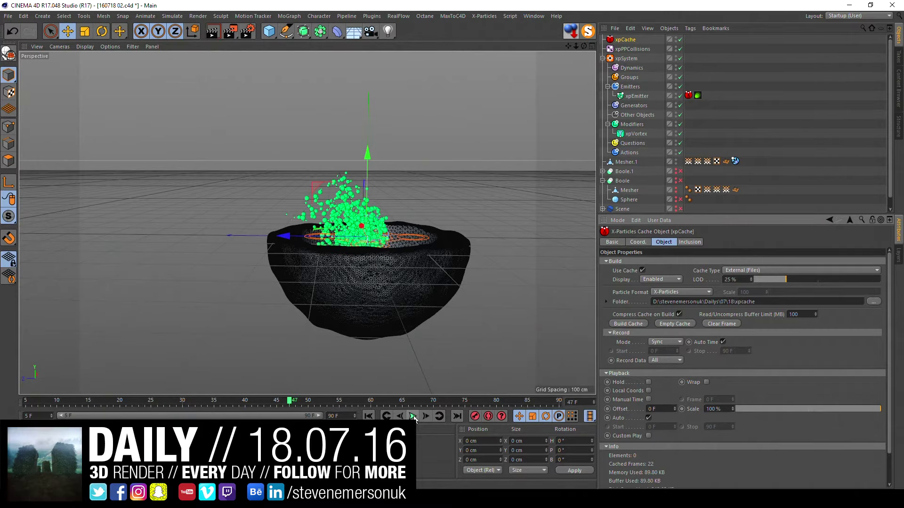
click(368, 416)
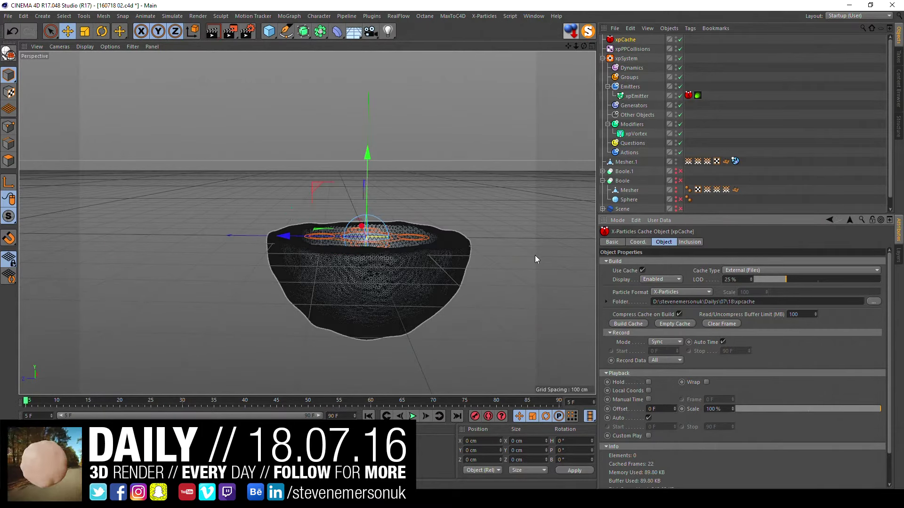
click(635, 133)
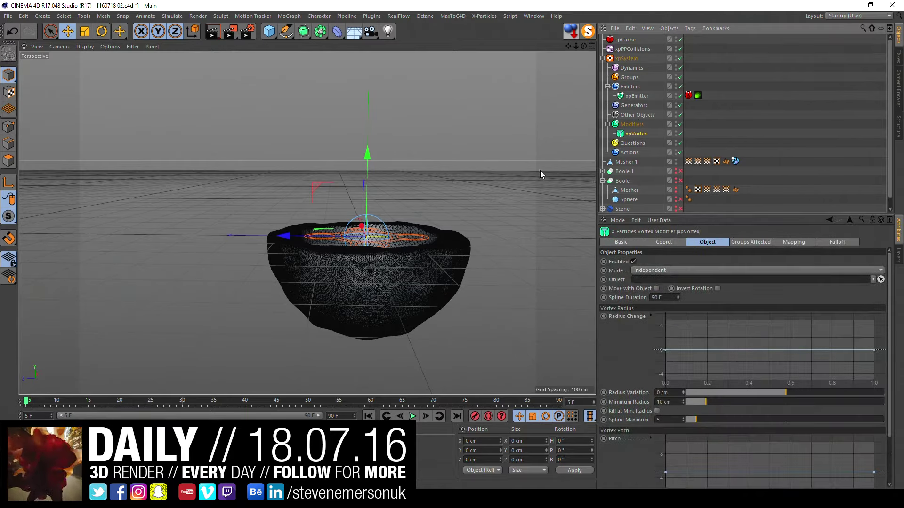
Step: Rotate the xpVortex to P -90° and trial an overwritten cache rebuild, stopping it early
scroll(372, 240, up, 5)
key(r)
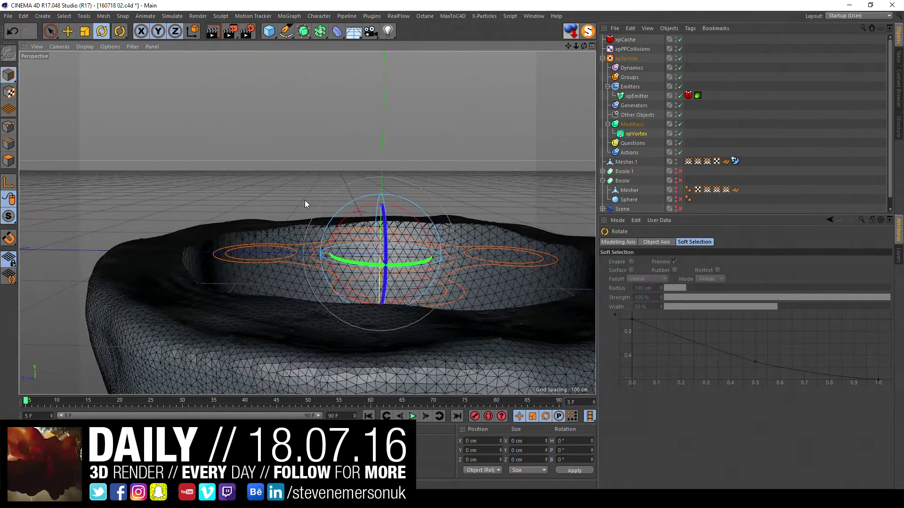
drag(354, 217, 342, 283)
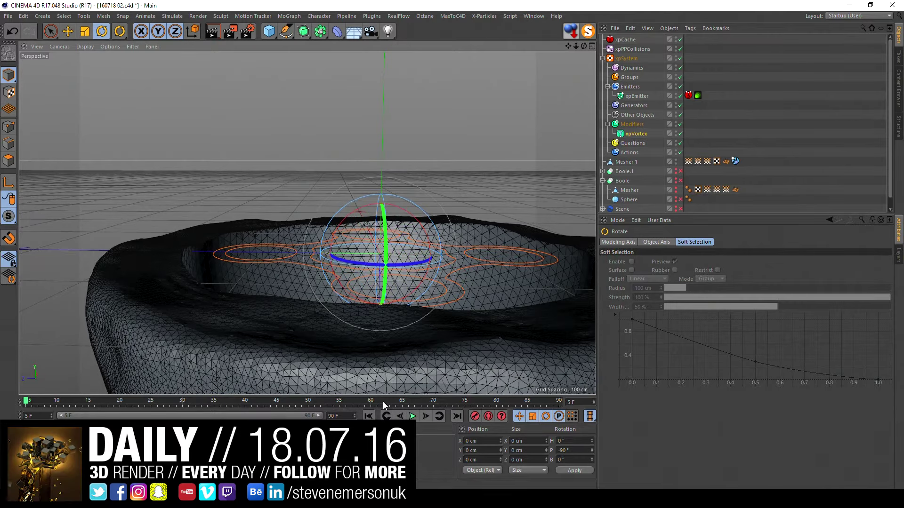
click(625, 40)
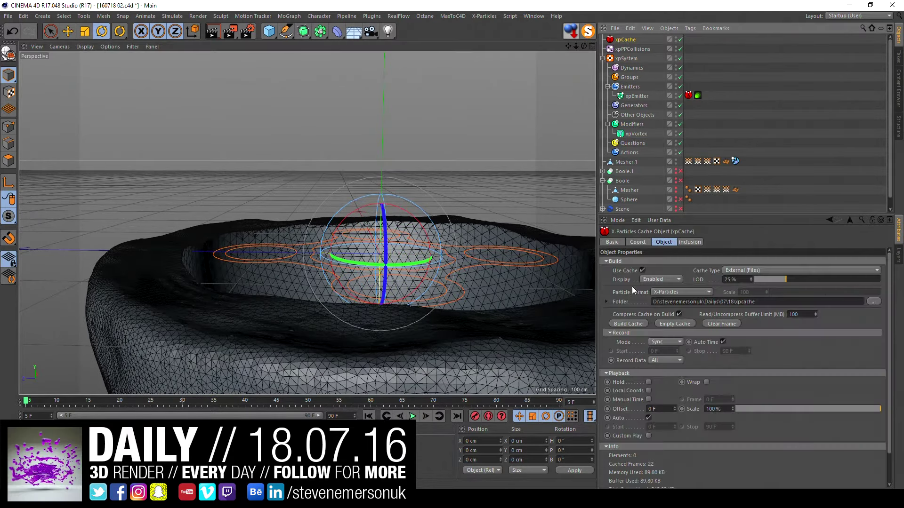
click(624, 323)
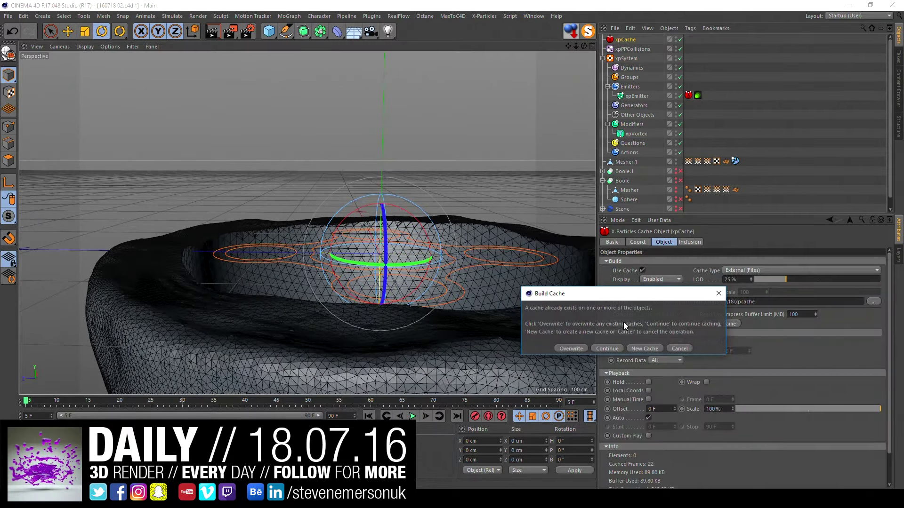
click(571, 348)
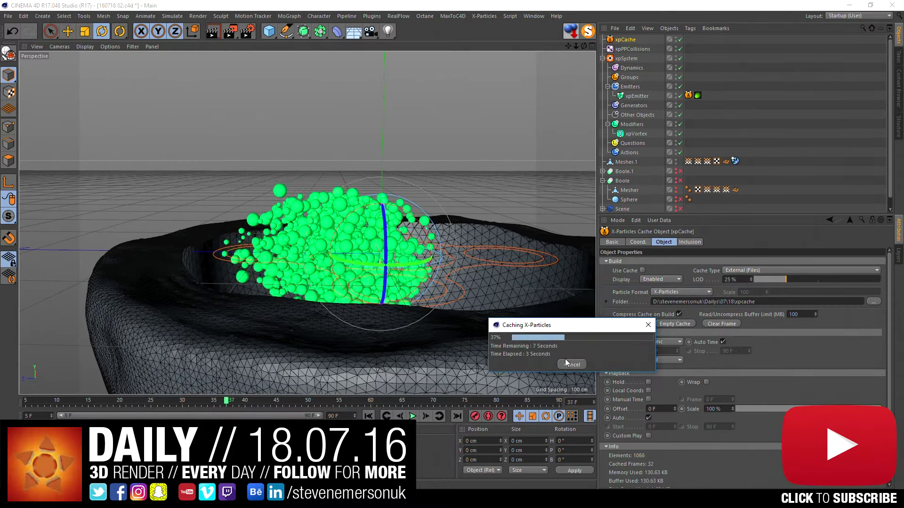
click(567, 364)
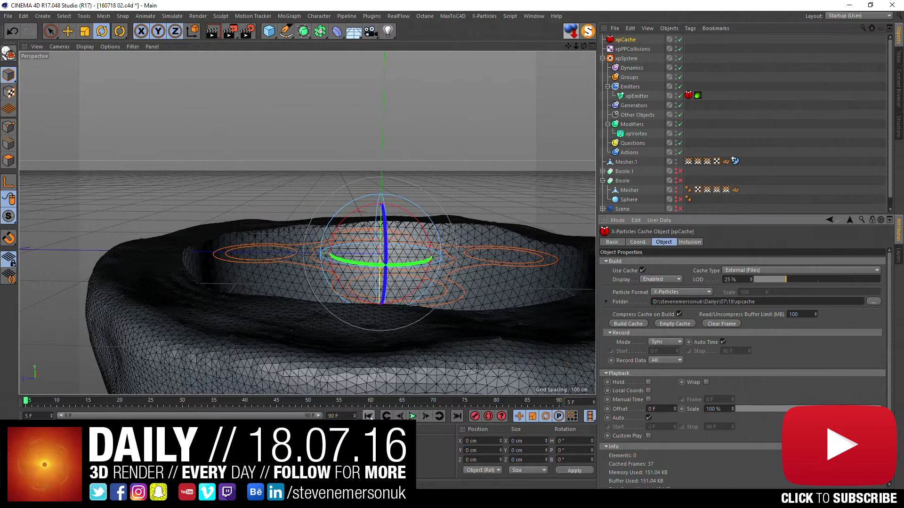
Step: Rotate the xpEmitter to P -90° and rebuild the xpCache fully with Overwrite, 85 frames
click(631, 97)
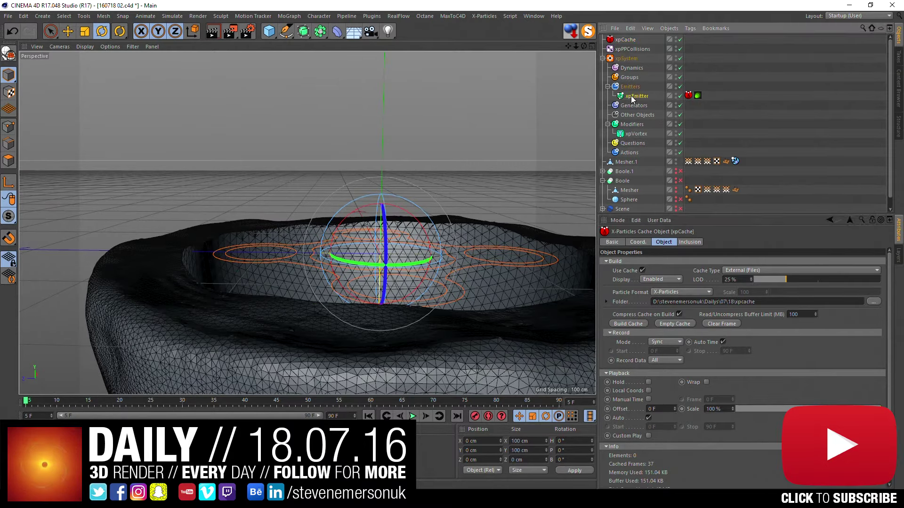
click(635, 135)
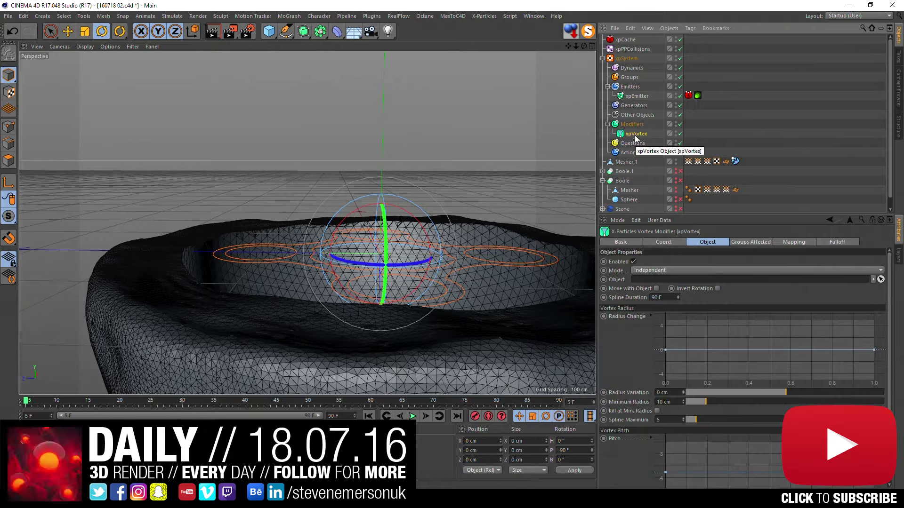
click(635, 98)
drag(312, 232, 346, 223)
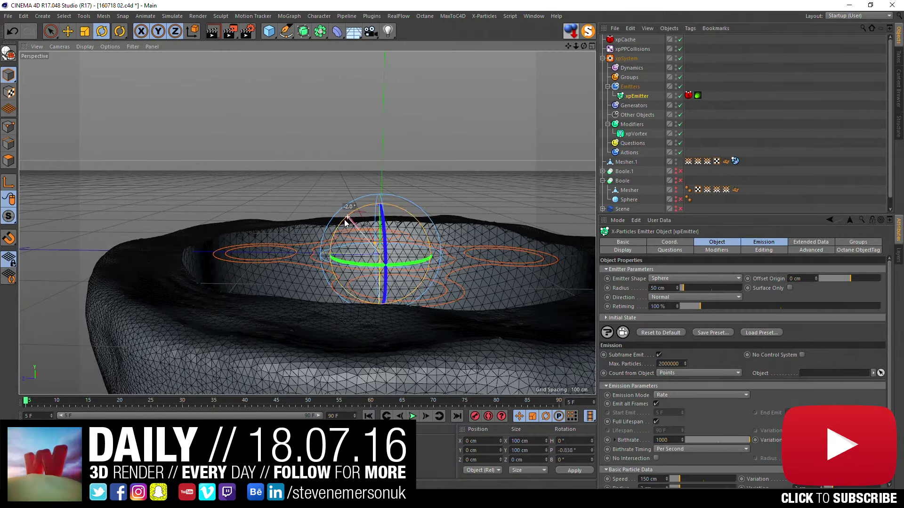
drag(315, 304, 329, 316)
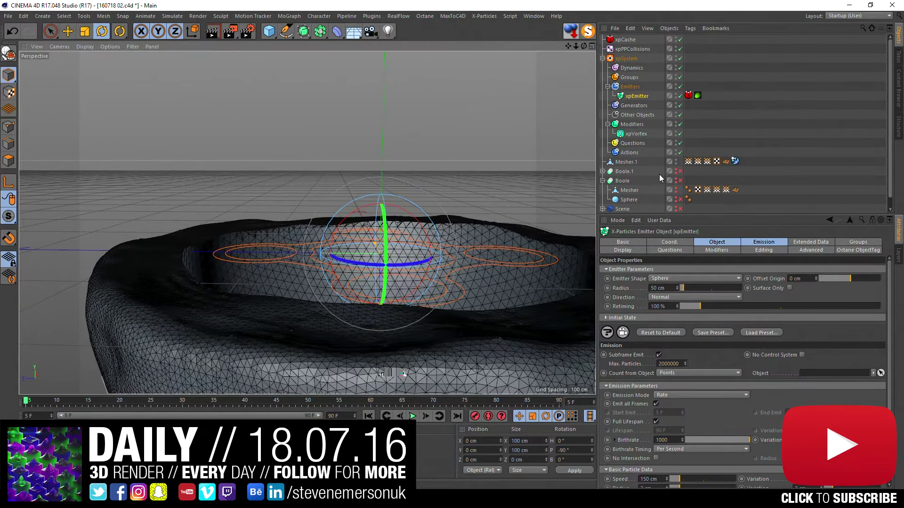
click(626, 41)
click(631, 321)
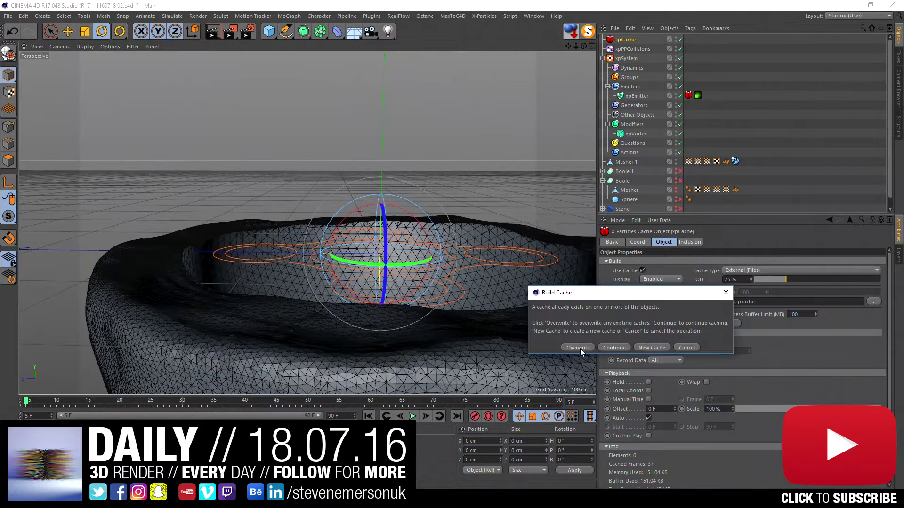
click(577, 348)
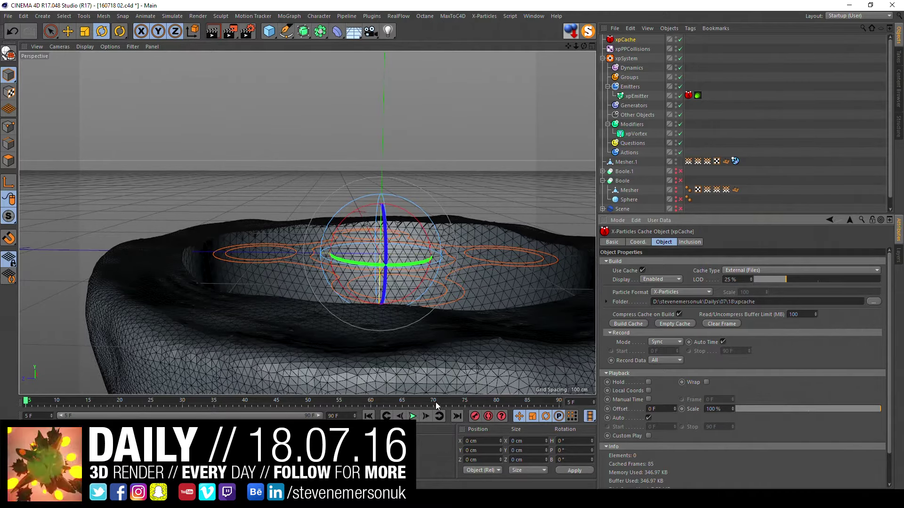
Step: Inspect the cached particles from above the bowl and enlarge the xpEmitter radius to 86 cm
drag(436, 402, 582, 392)
mouse_move(518, 306)
alt+mouse_down()
mouse_move(444, 247)
mouse_move(428, 274)
mouse_move(447, 172)
mouse_move(355, 235)
mouse_move(361, 282)
alt+mouse_up()
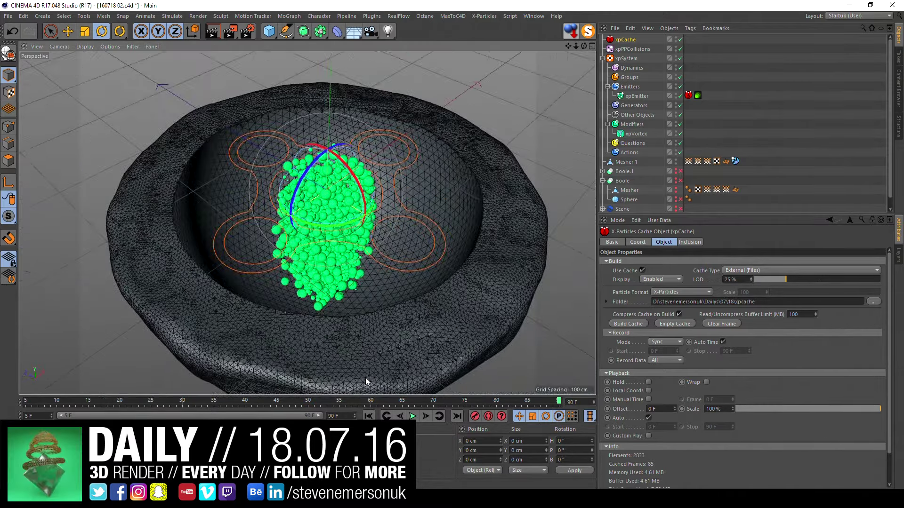
mouse_move(328, 400)
mouse_down()
mouse_move(341, 391)
mouse_move(657, 384)
mouse_up()
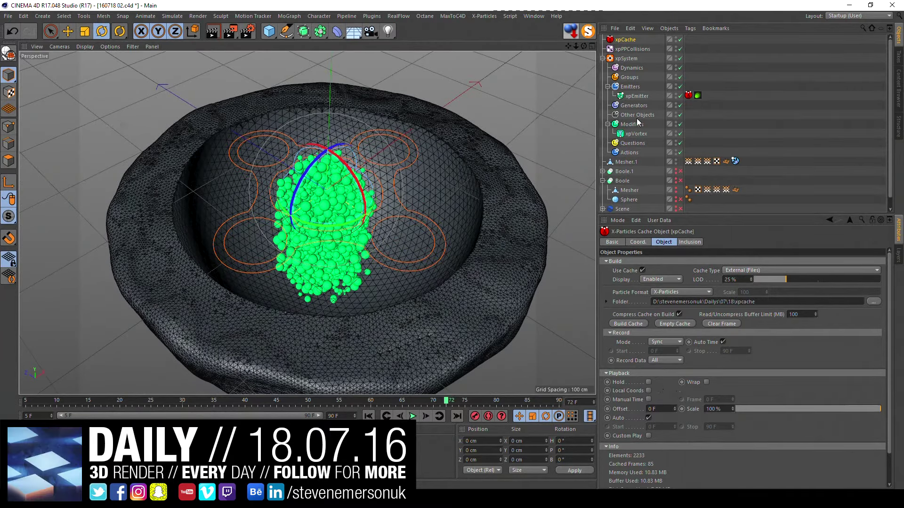
click(637, 96)
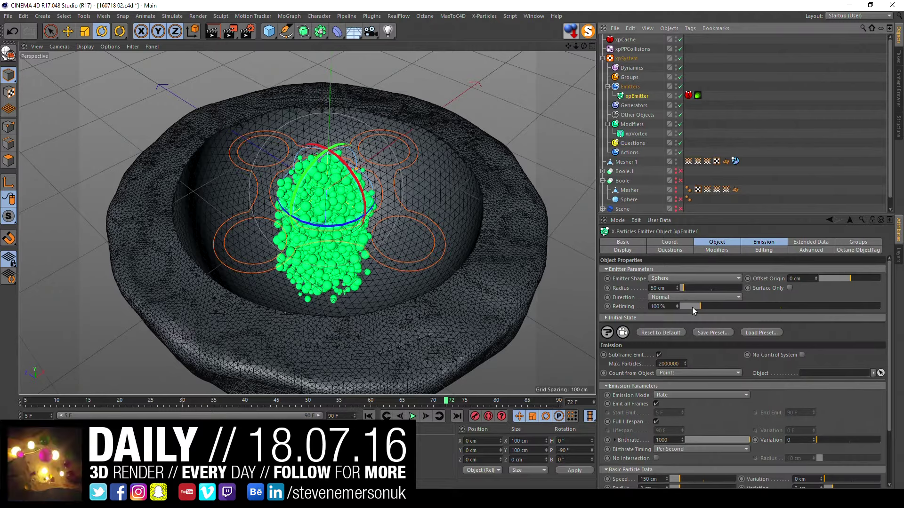
drag(684, 290, 684, 289)
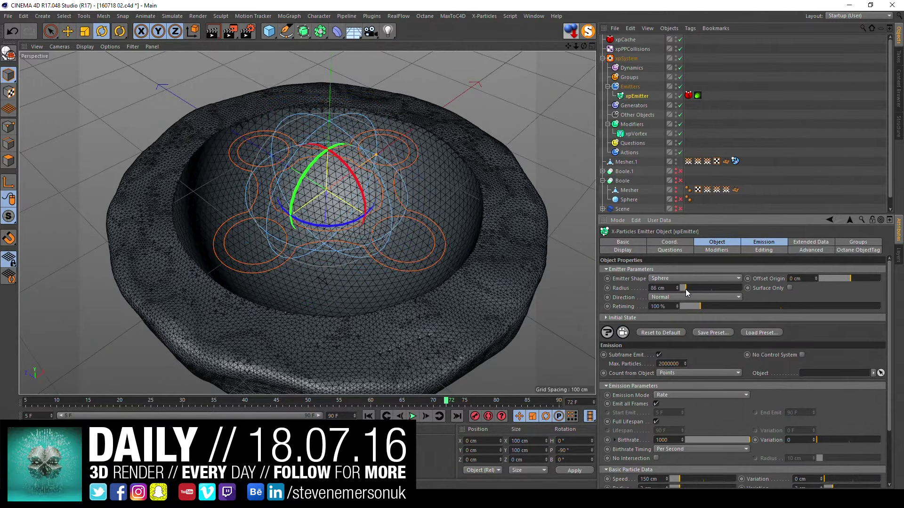
Step: Raise particle speed to 206 cm and rebuild the xpCache with Overwrite, stopping early
click(761, 242)
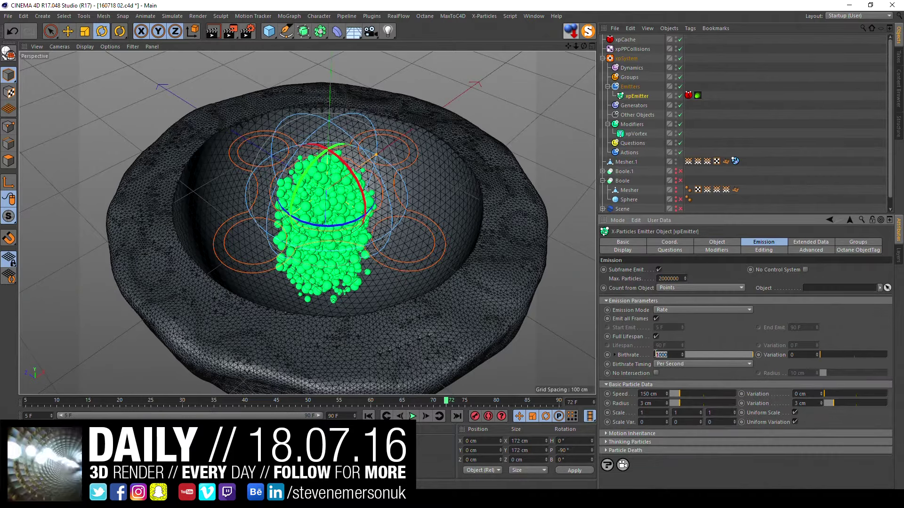
drag(681, 393, 682, 394)
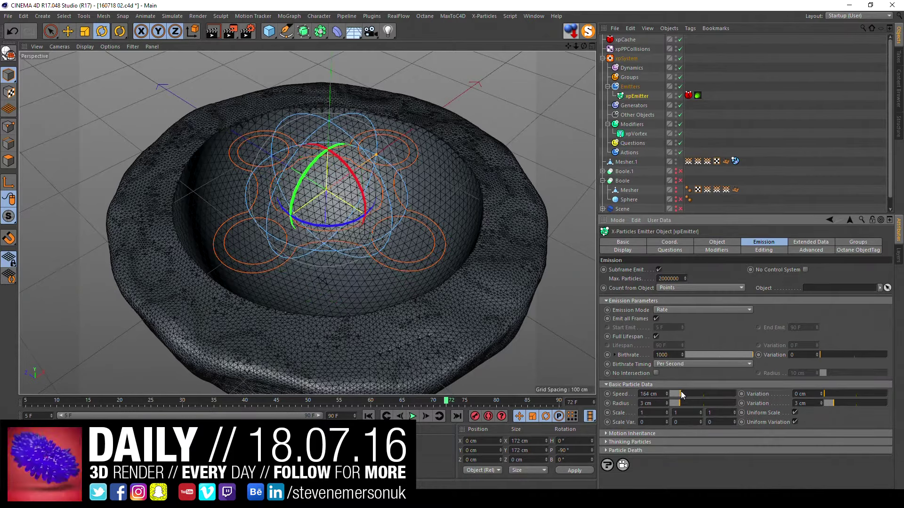
click(625, 40)
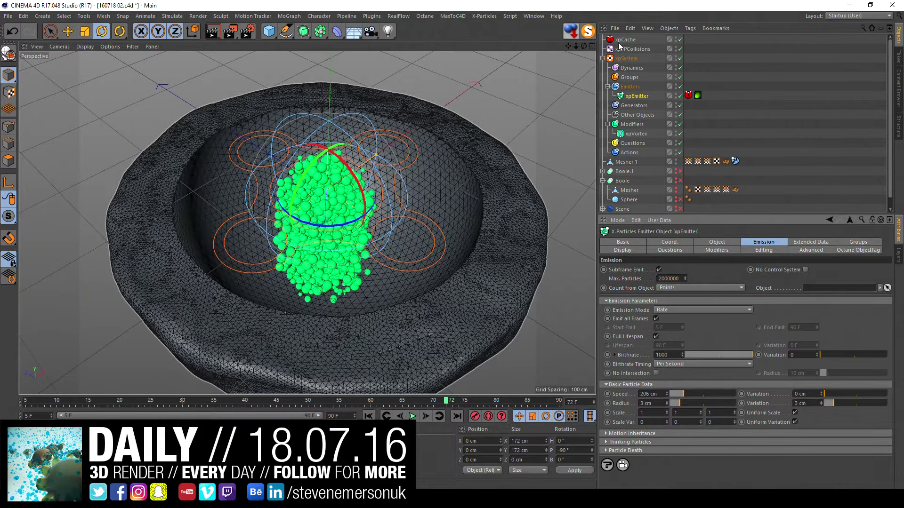
click(637, 324)
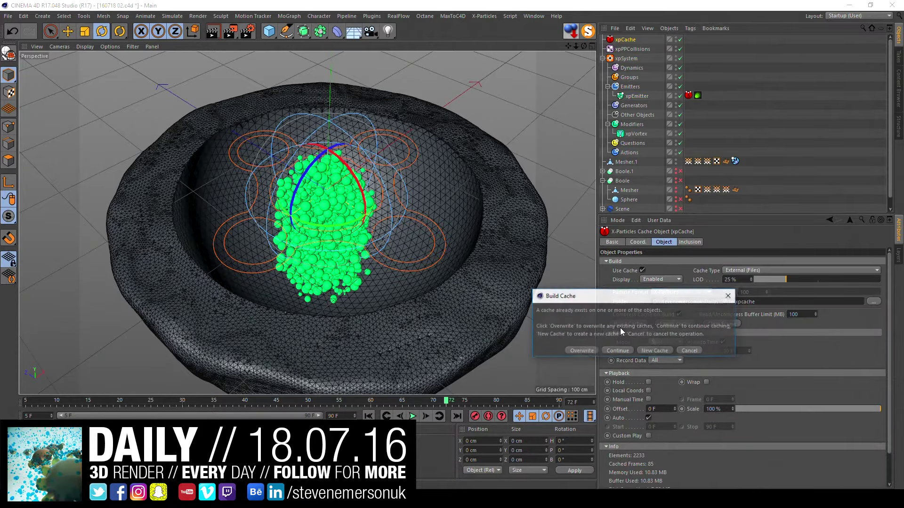
click(568, 349)
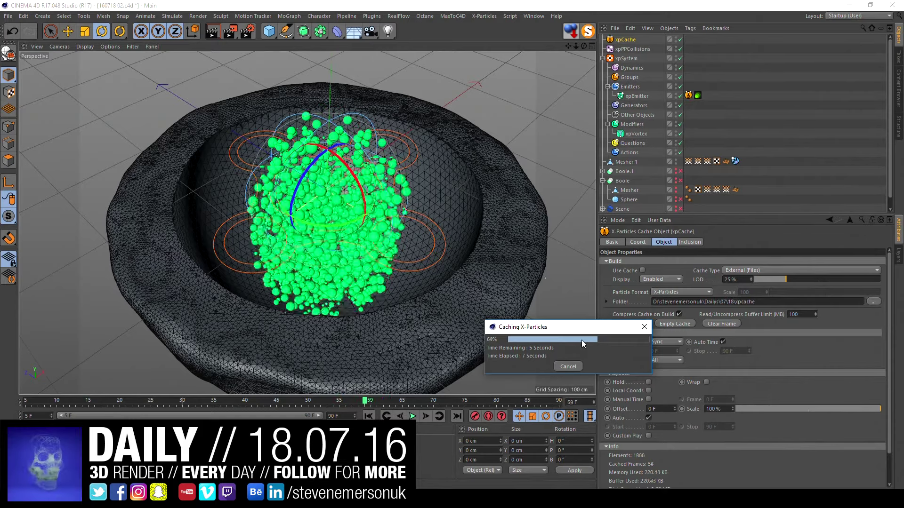
click(572, 369)
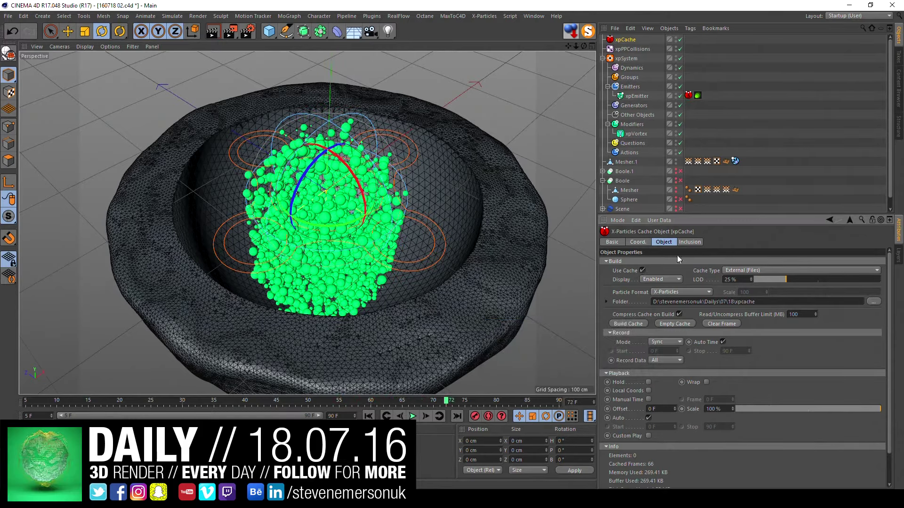
click(633, 97)
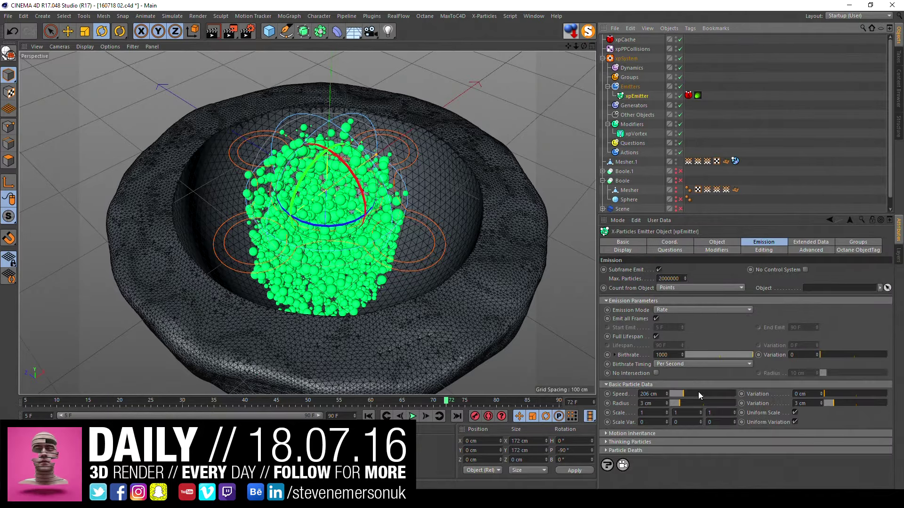
click(715, 242)
Step: Widen the emitter radius to 159 cm and rebuild the xpCache with Overwrite, viewing from low
mouse_move(685, 288)
mouse_down()
mouse_move(691, 293)
mouse_move(679, 288)
mouse_up()
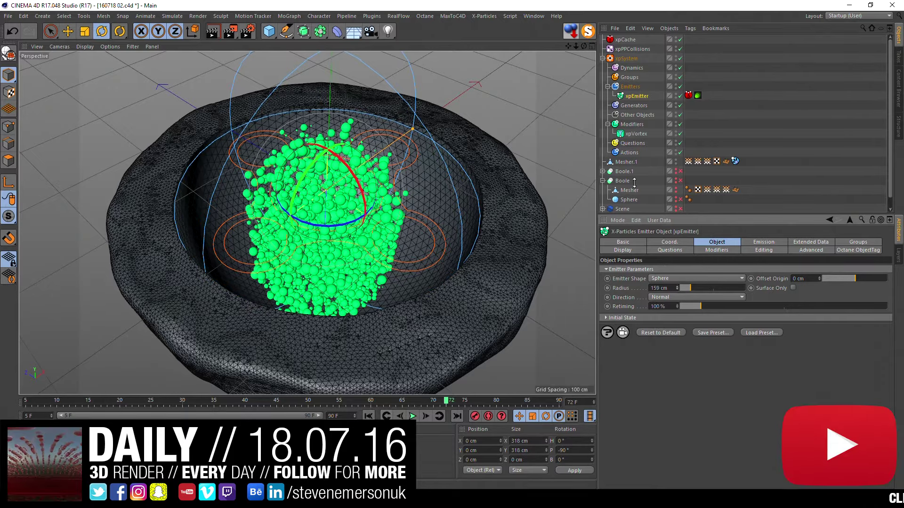
click(625, 40)
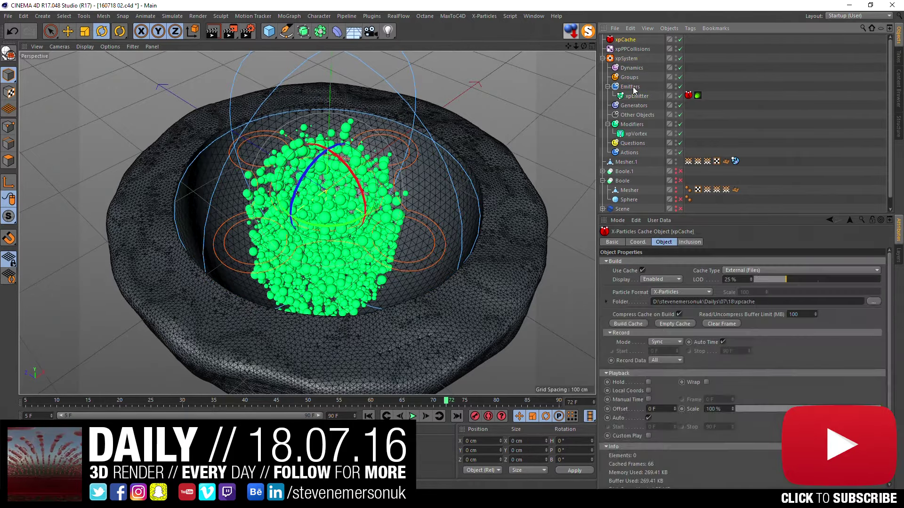
click(630, 325)
click(574, 350)
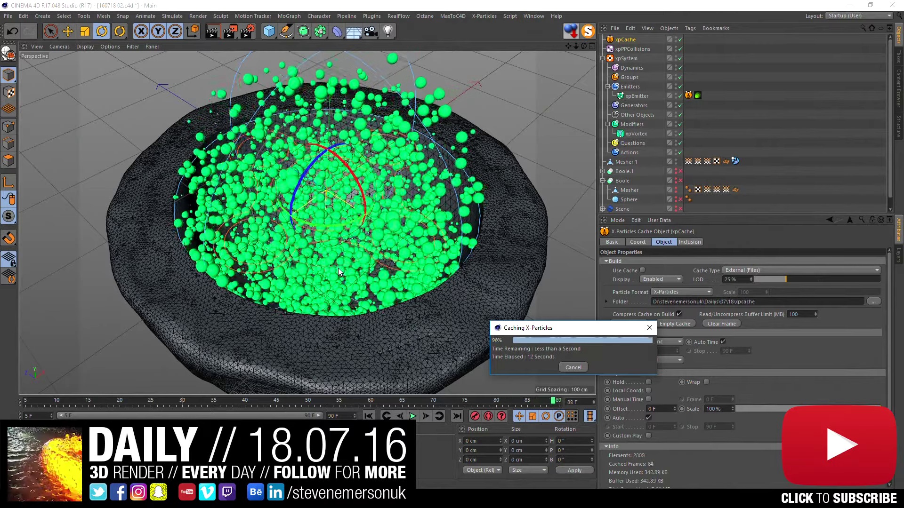
alt+drag(376, 268, 356, 279)
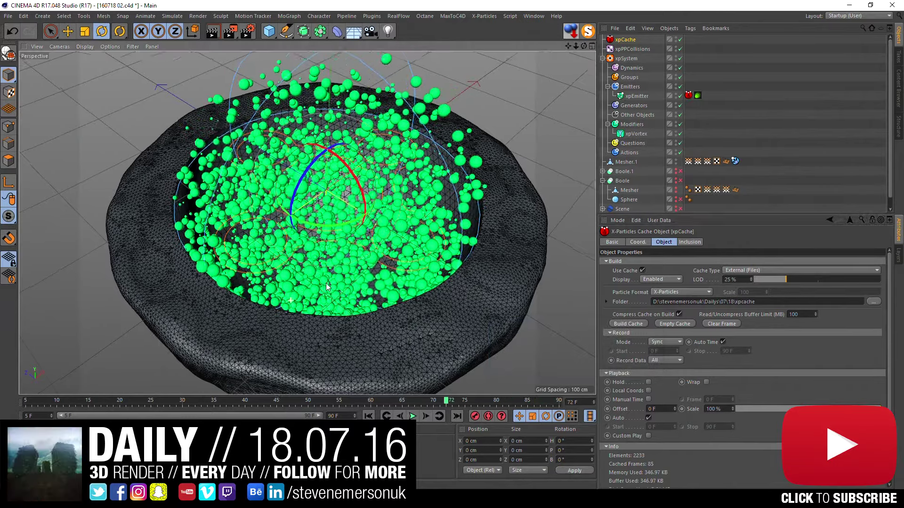
Step: Set the xpEmitter birthrate to 2000 and overwrite-rebuild the xpCache, orbiting to check the bowl
click(745, 140)
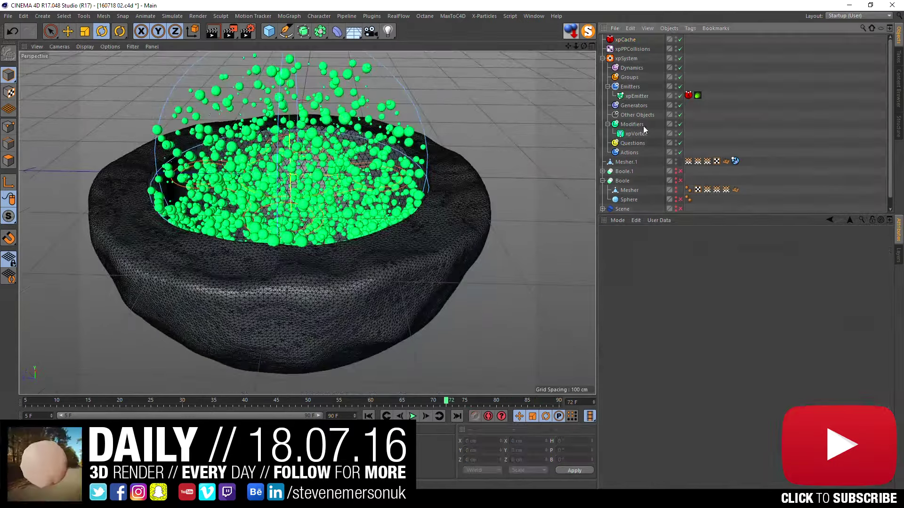
click(636, 96)
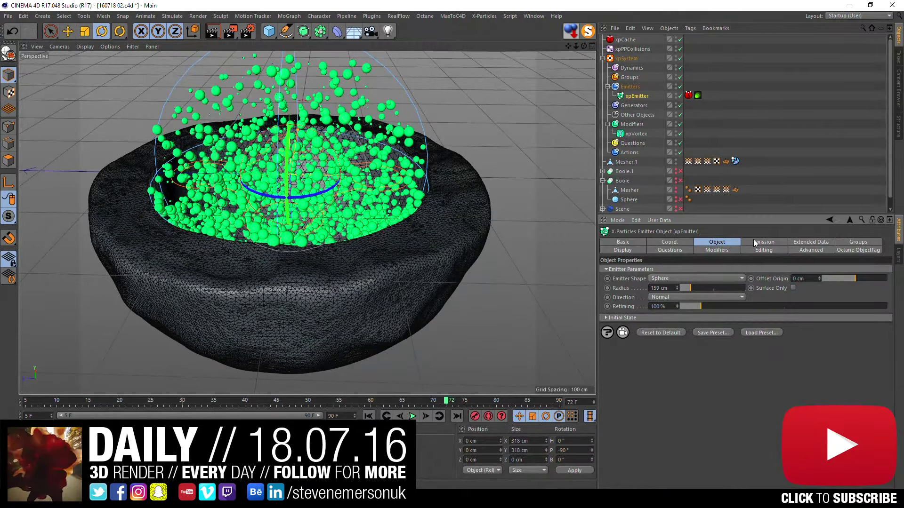
click(753, 240)
double_click(663, 355)
text(20)
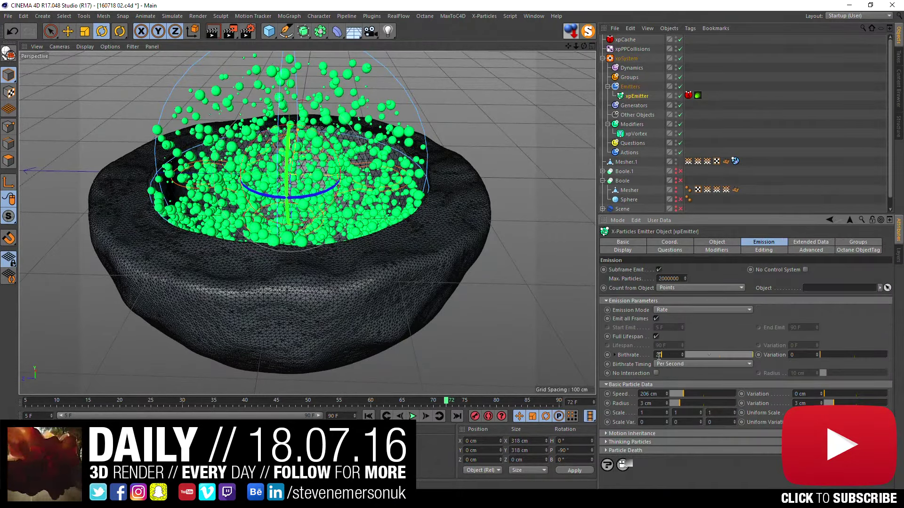
click(625, 40)
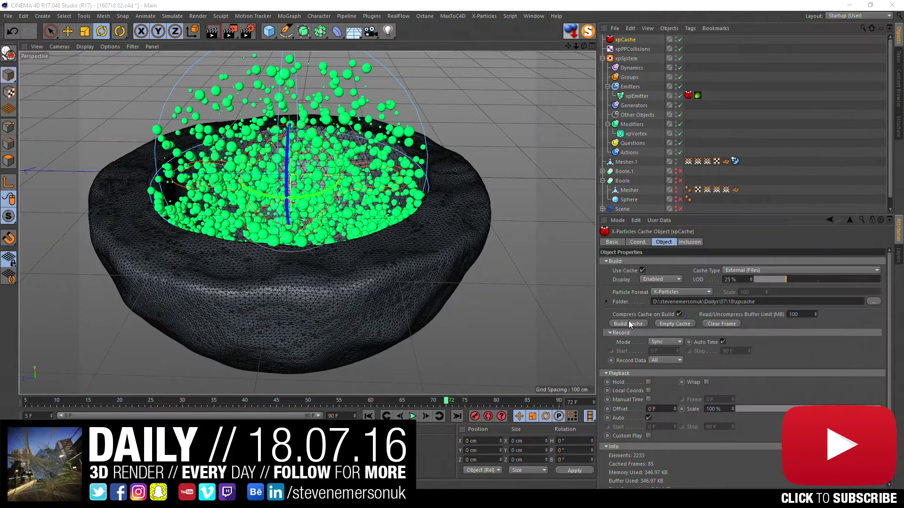
click(628, 323)
click(580, 345)
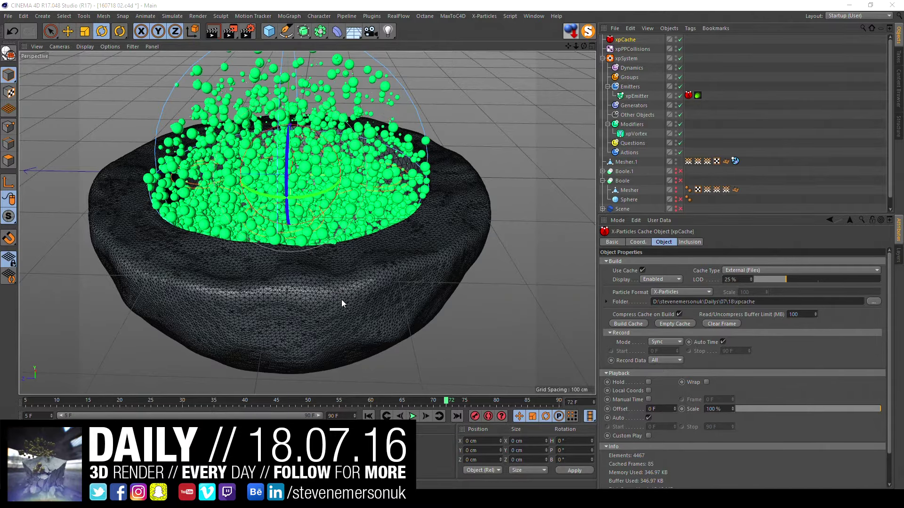
mouse_move(371, 246)
alt+mouse_down()
mouse_move(416, 176)
mouse_move(448, 251)
mouse_move(462, 224)
mouse_move(447, 228)
mouse_move(532, 233)
alt+mouse_up()
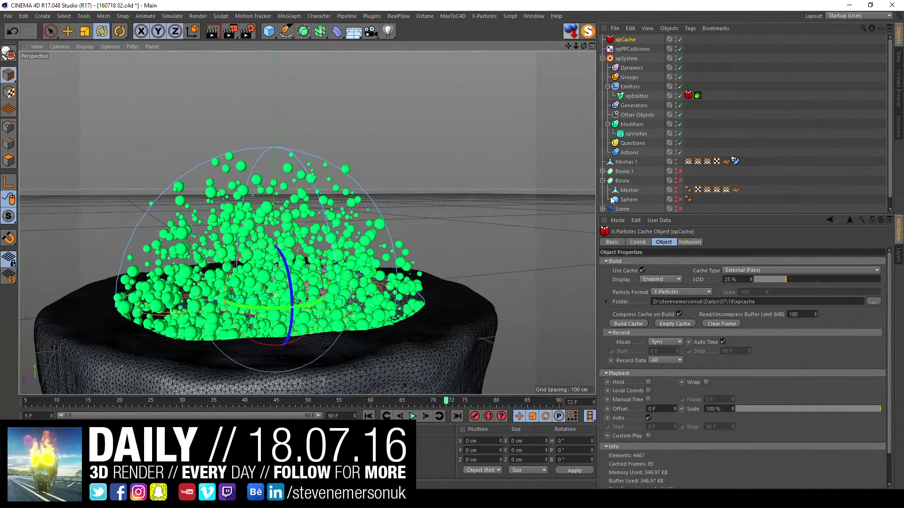
Step: Raise the xpEmitter birthrate to 3000 and overwrite-rebuild the xpCache
click(711, 123)
click(639, 96)
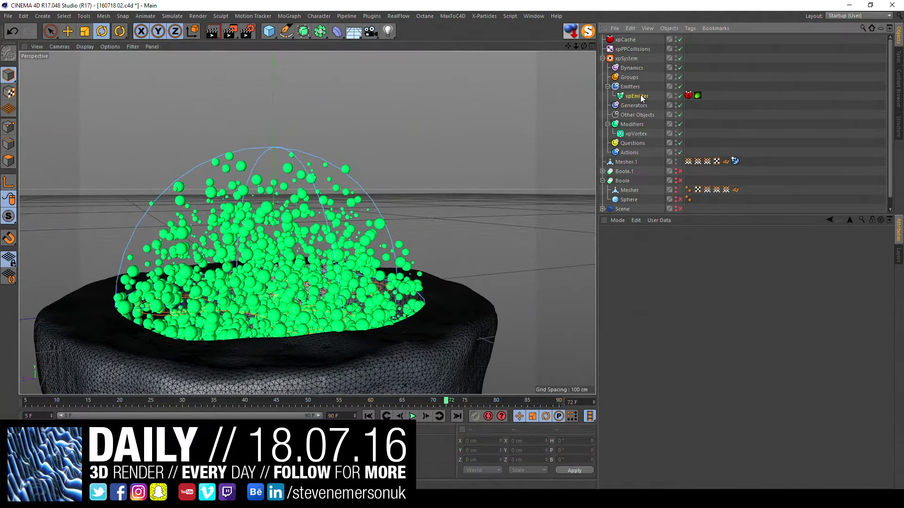
double_click(665, 355)
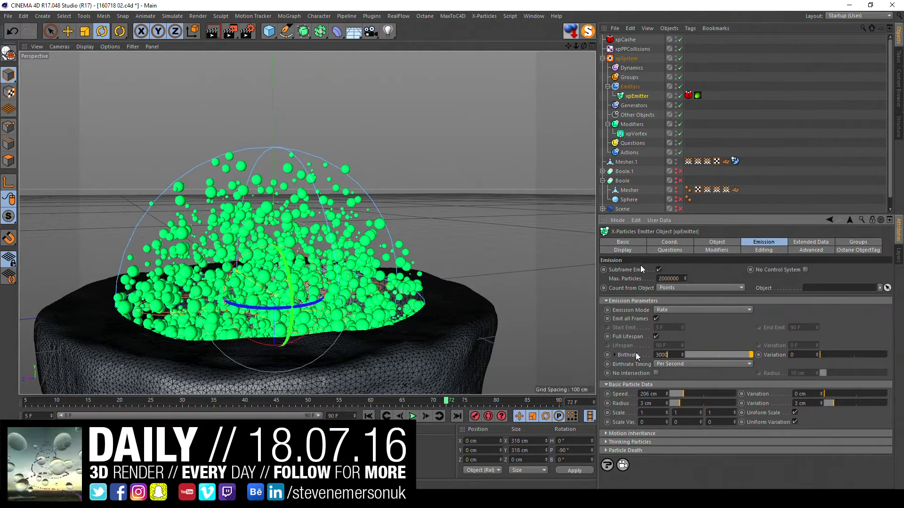
click(623, 40)
click(637, 323)
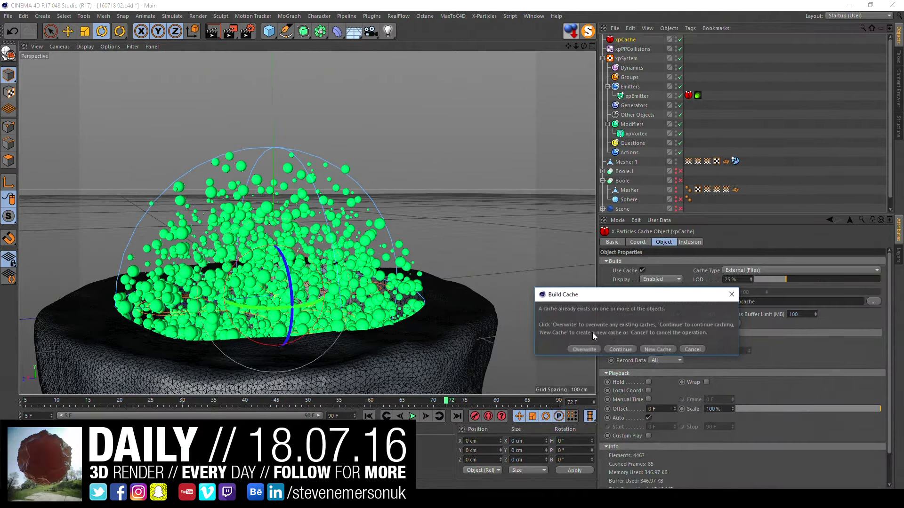
click(584, 350)
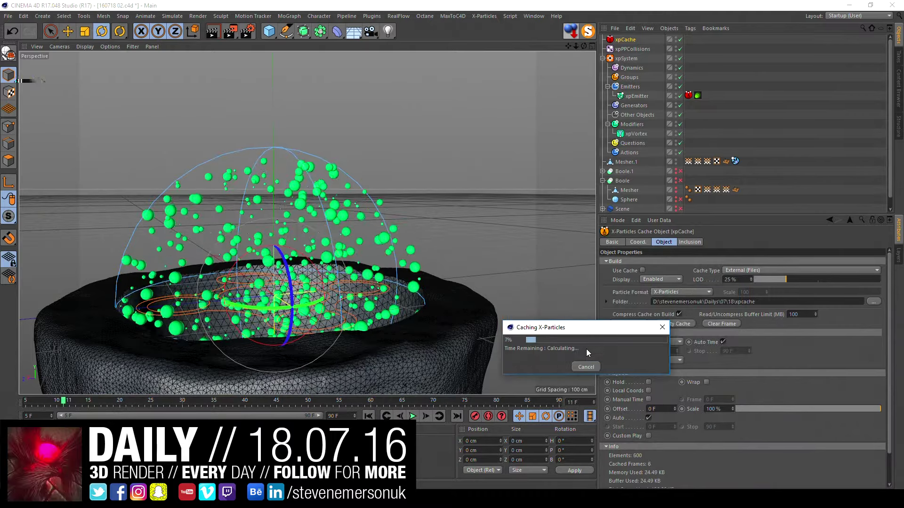
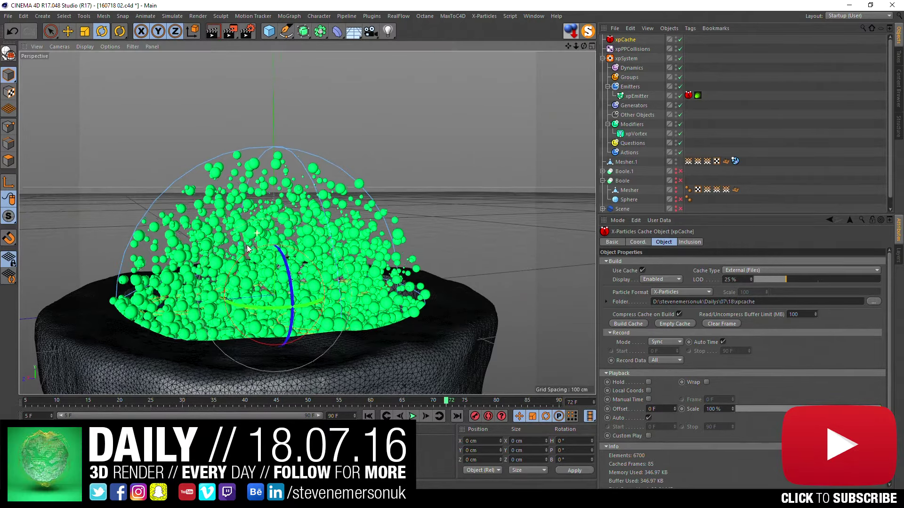
Step: Orbit around the particle dome and scrub the timeline back to about frame 36
alt+drag(250, 252, 254, 255)
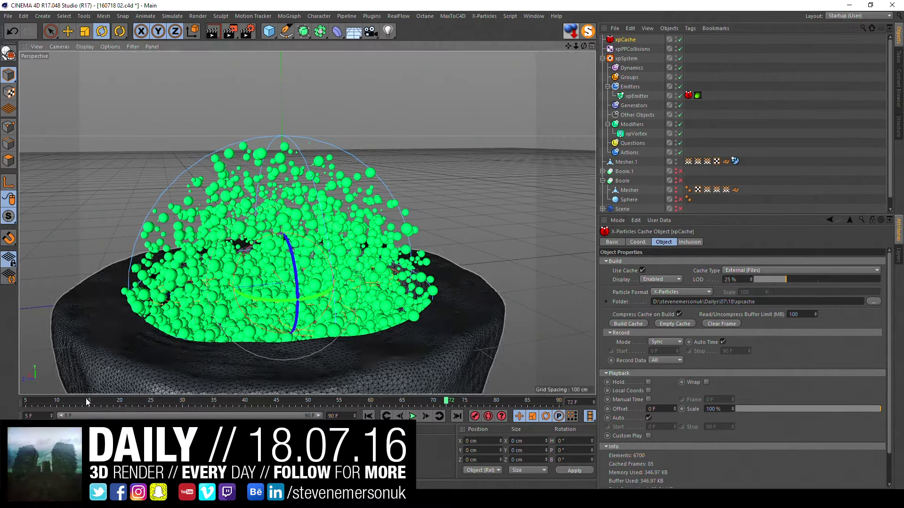
drag(109, 400, 577, 396)
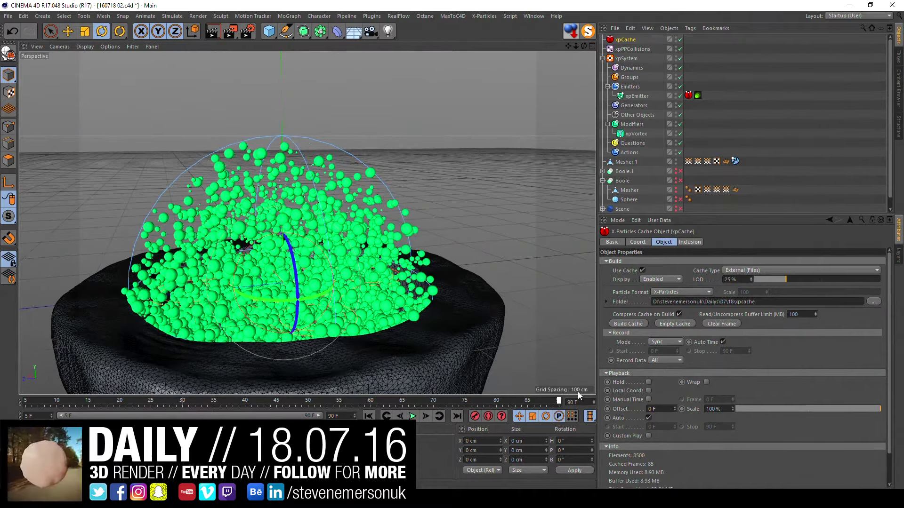
mouse_move(291, 282)
alt+mouse_down()
mouse_move(205, 278)
mouse_move(301, 264)
alt+mouse_up()
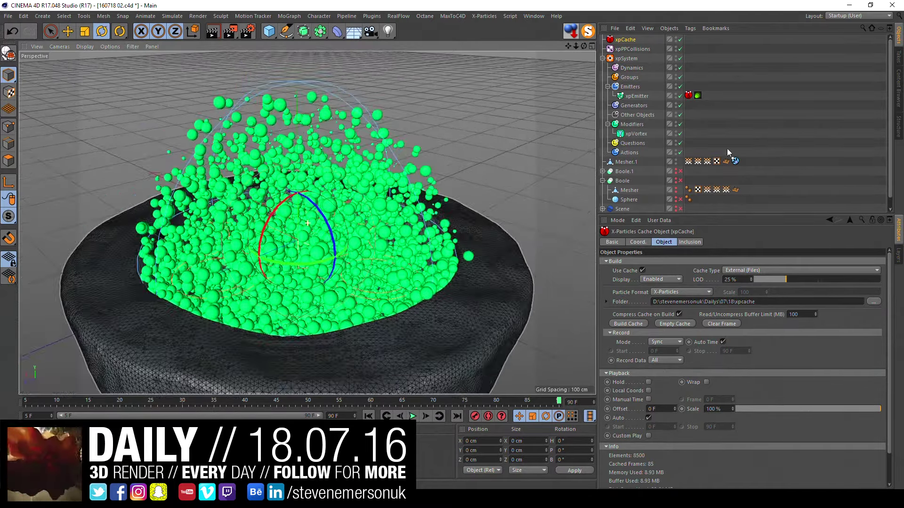
Step: Collapse the xpSystem group in the Object Manager and save the scene
click(603, 58)
click(626, 58)
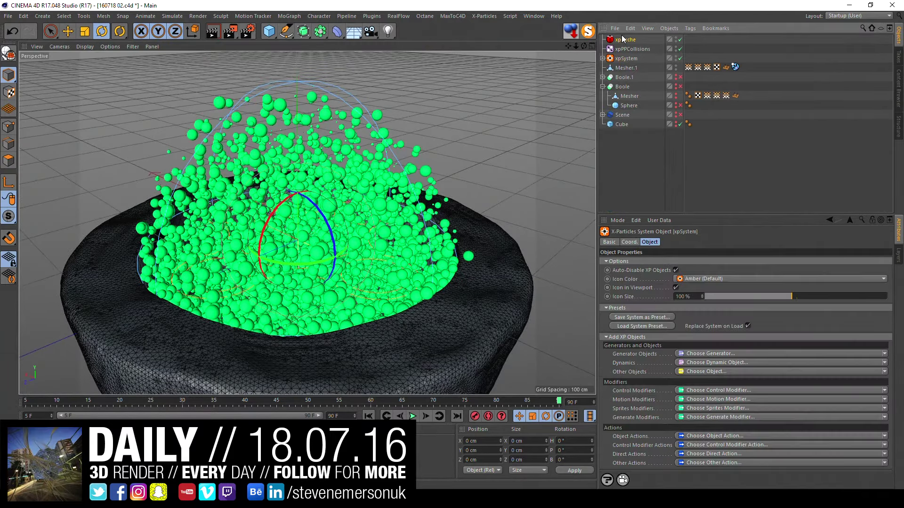
click(625, 39)
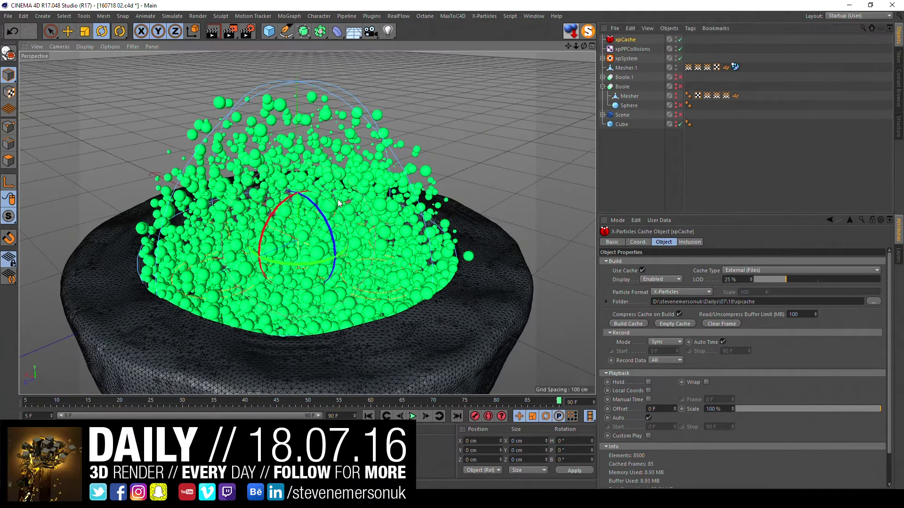
key(ctrl+s)
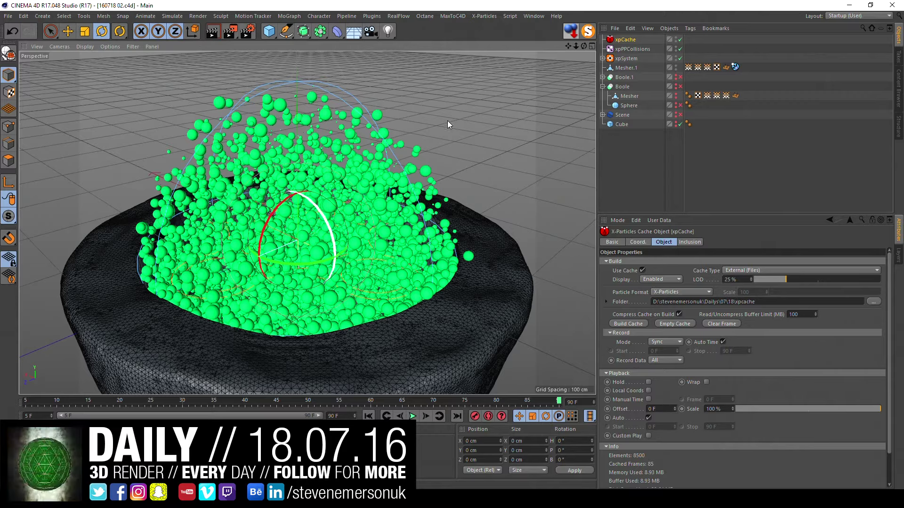
Step: Open the Octane Live Viewer and deselect the cache object
click(397, 16)
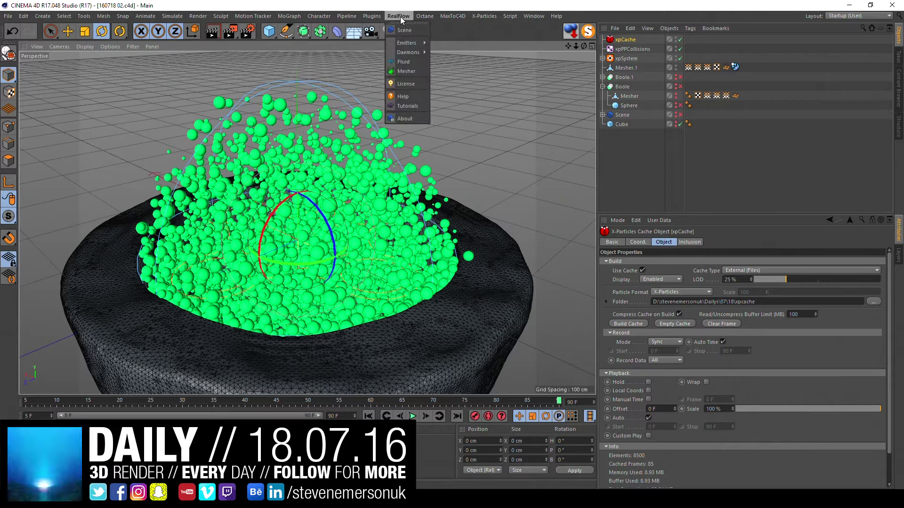
click(428, 13)
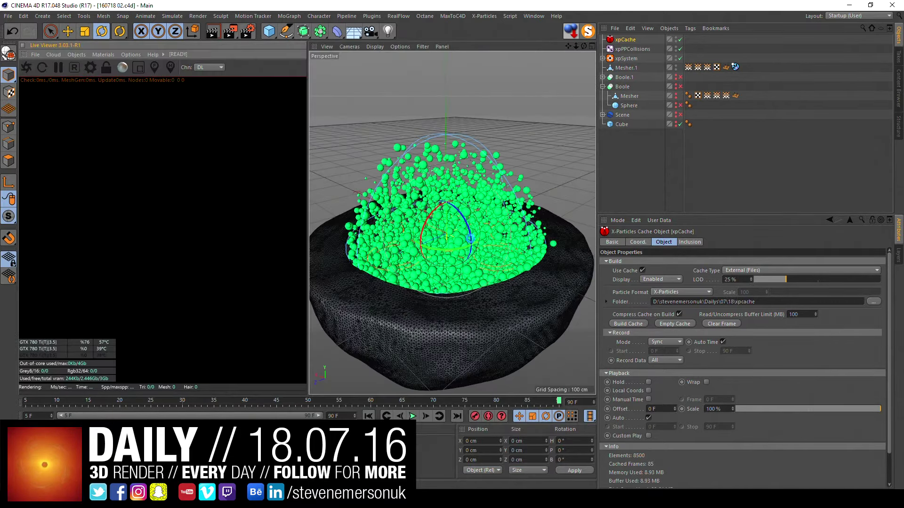
click(631, 156)
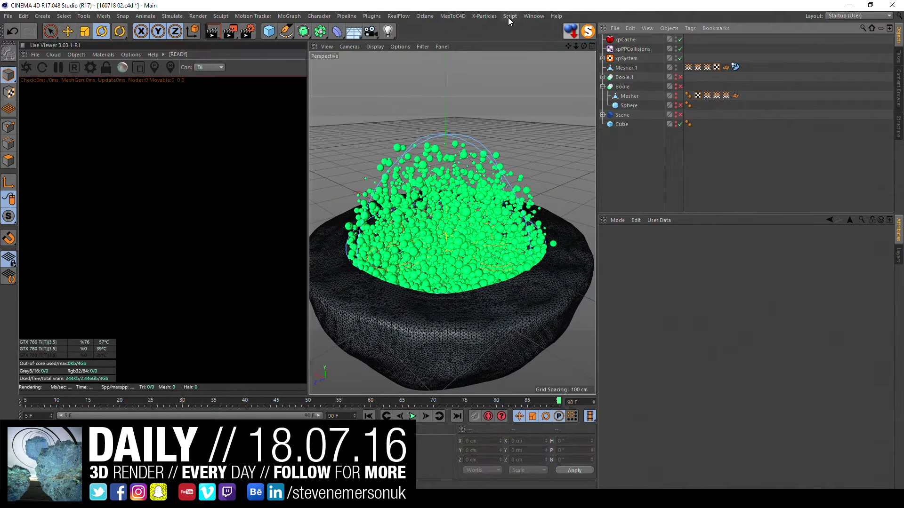
Step: In NailedIt, group OctaneCamera, sky and Studio 22 under a Null, then return to 160718 02
click(533, 15)
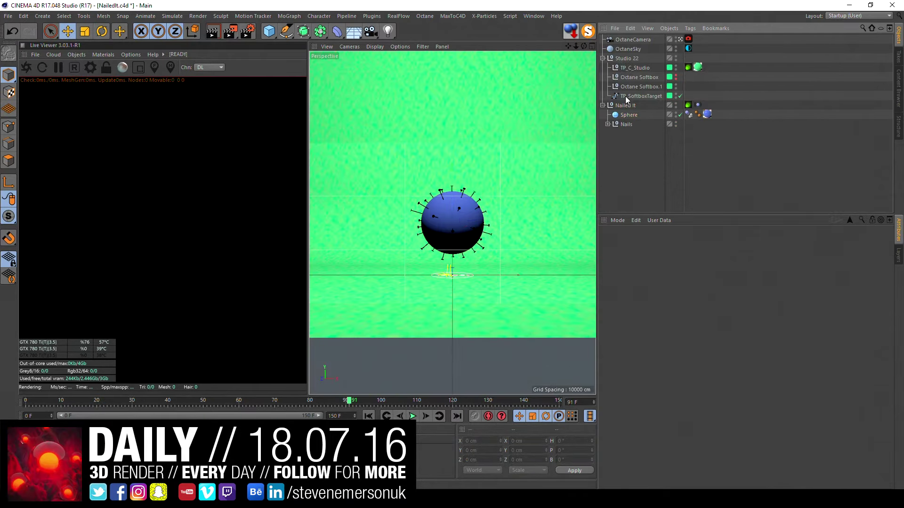
click(623, 40)
shift+click(620, 60)
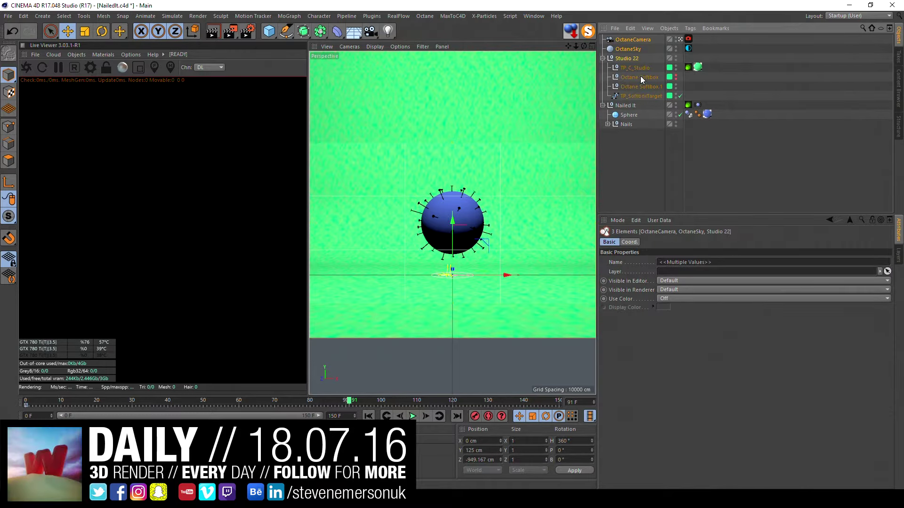
key(alt+g)
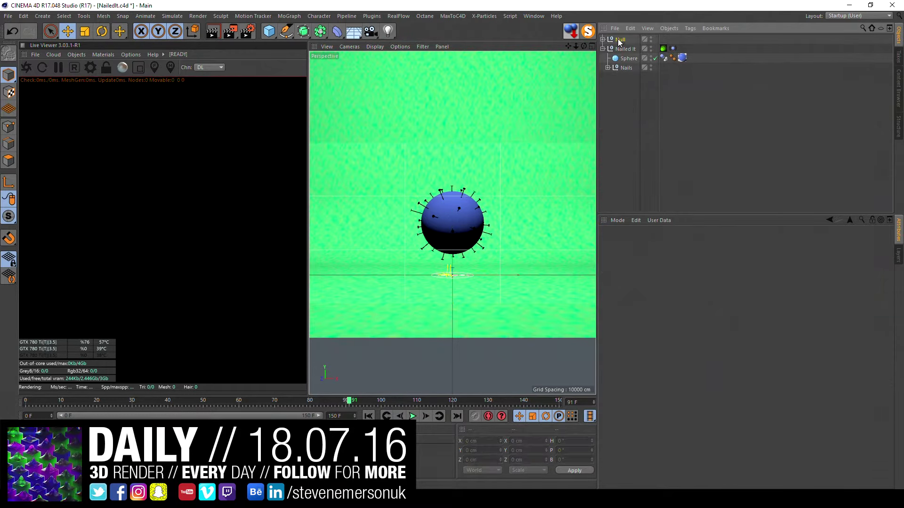
click(532, 18)
click(552, 243)
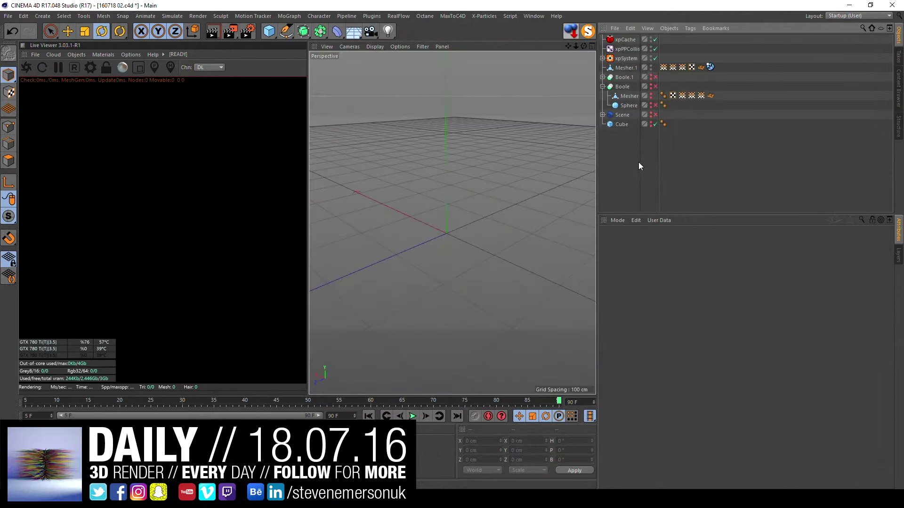
Step: Paste the studio Null into the scene and lower it to Y -200 cm
click(602, 39)
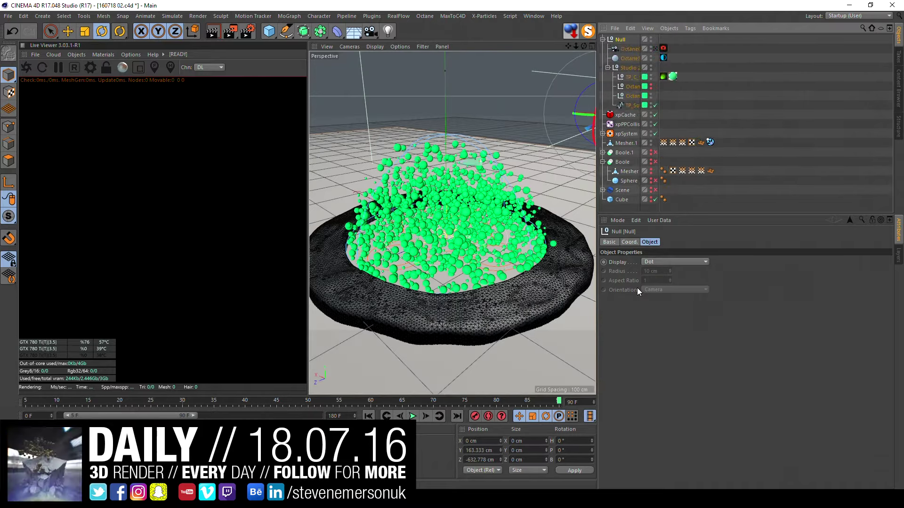
click(632, 241)
text(0)
key(Return)
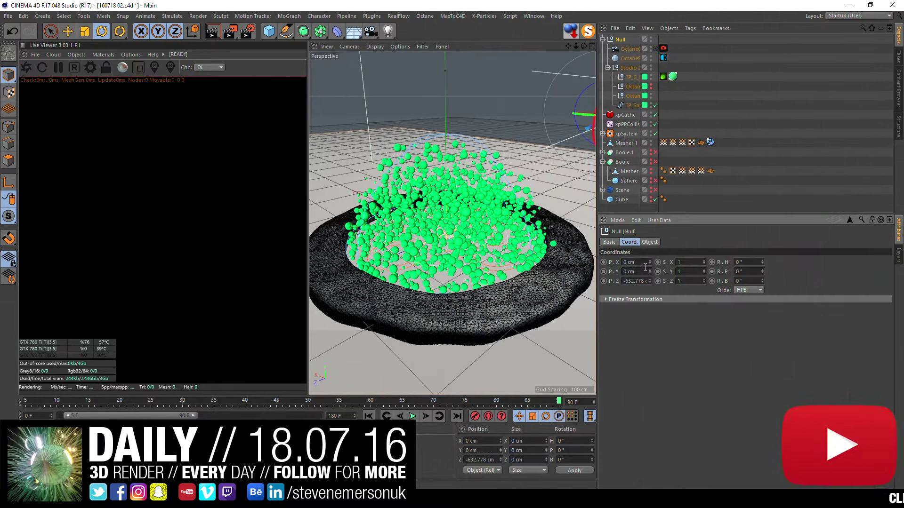
click(655, 48)
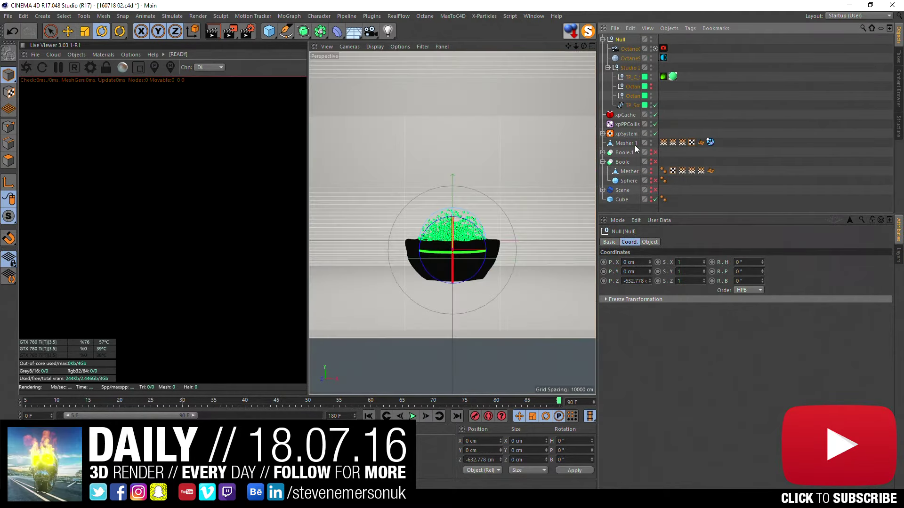
double_click(630, 272)
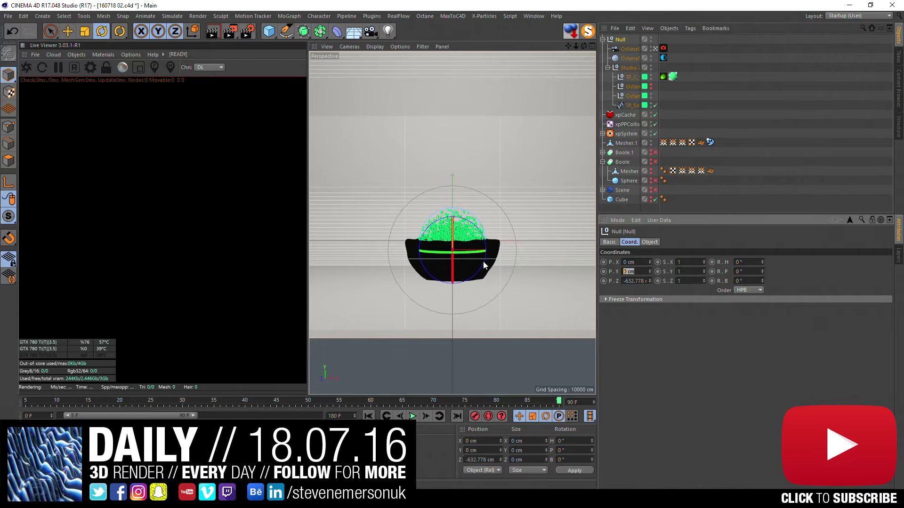
text(-200)
key(Return)
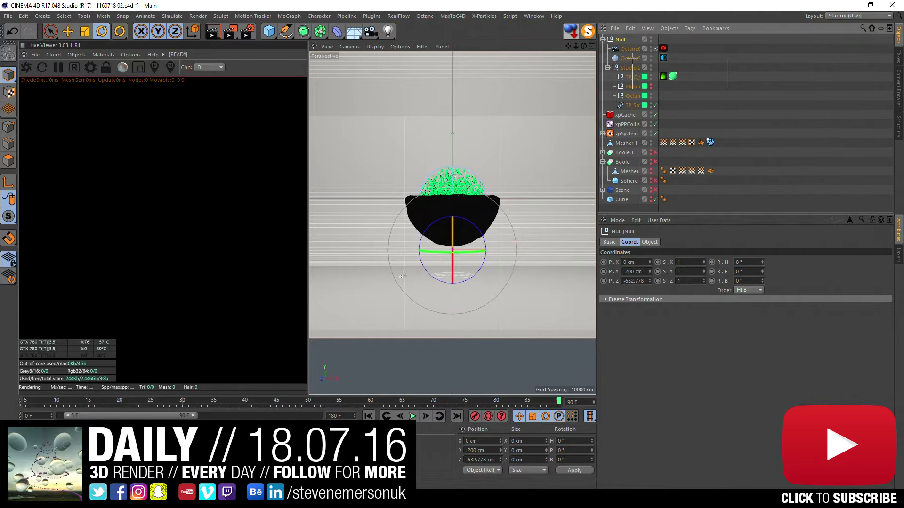
Step: Move the OctaneCamera out of the Null and zero its Y and Z positions
drag(626, 49, 626, 41)
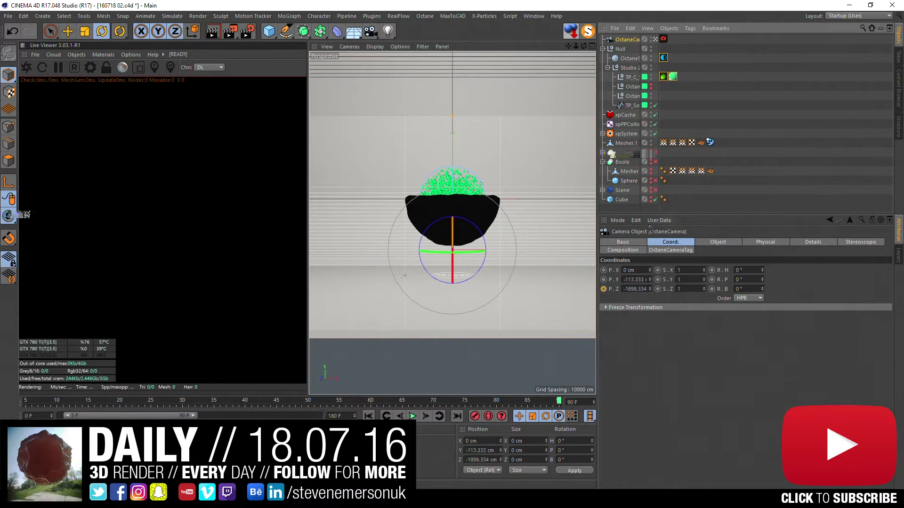
click(702, 72)
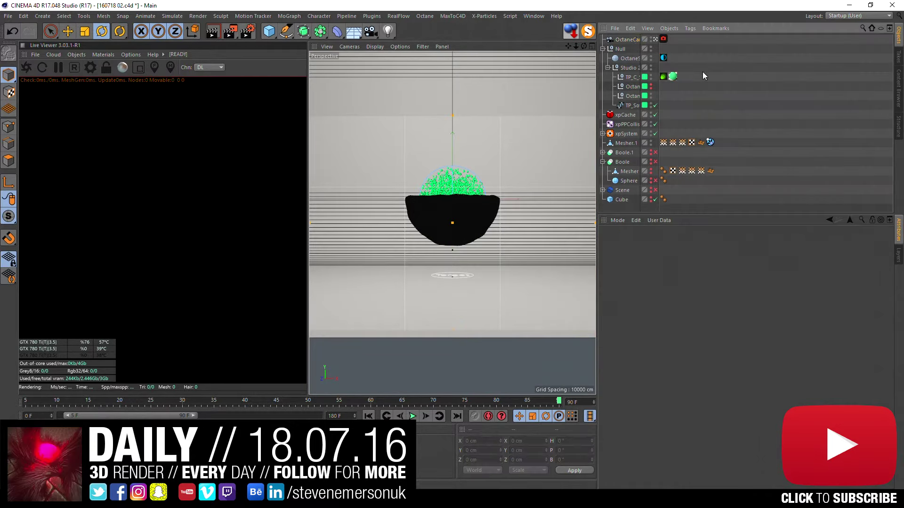
click(633, 39)
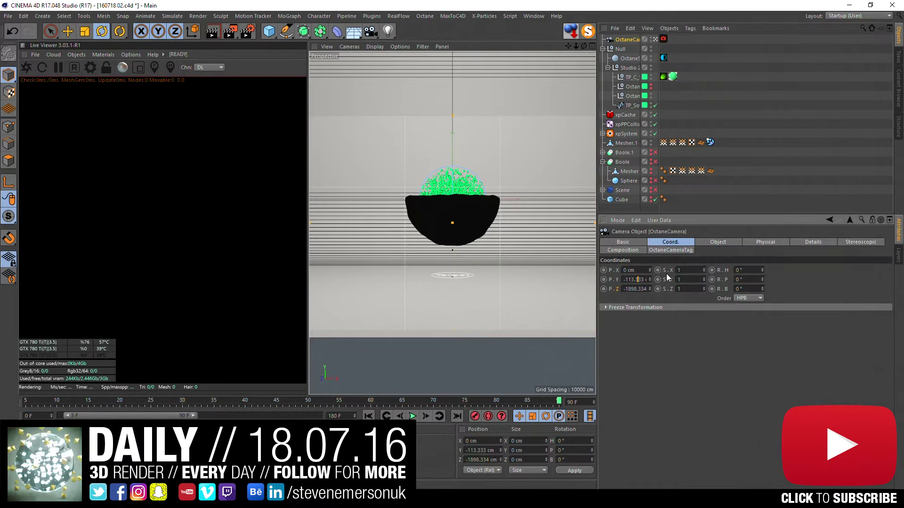
double_click(636, 280)
text(0)
key(Return)
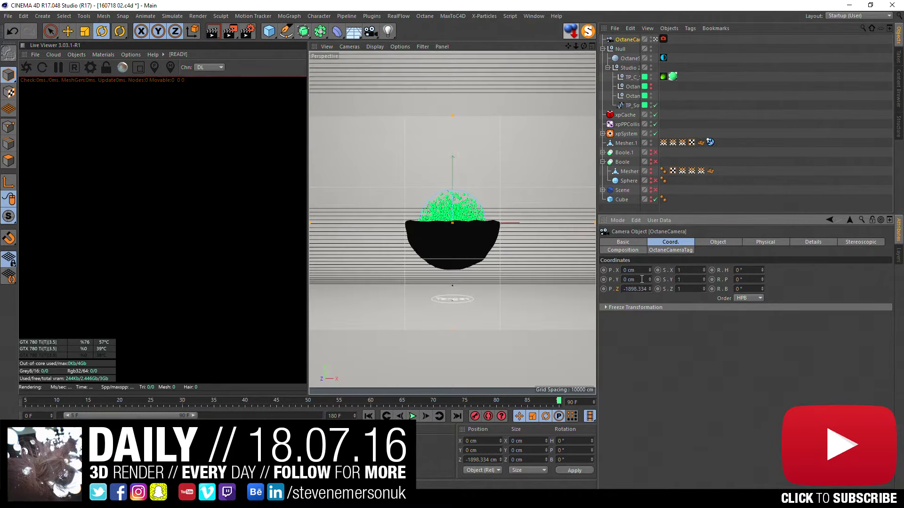
double_click(635, 289)
text(0)
key(Return)
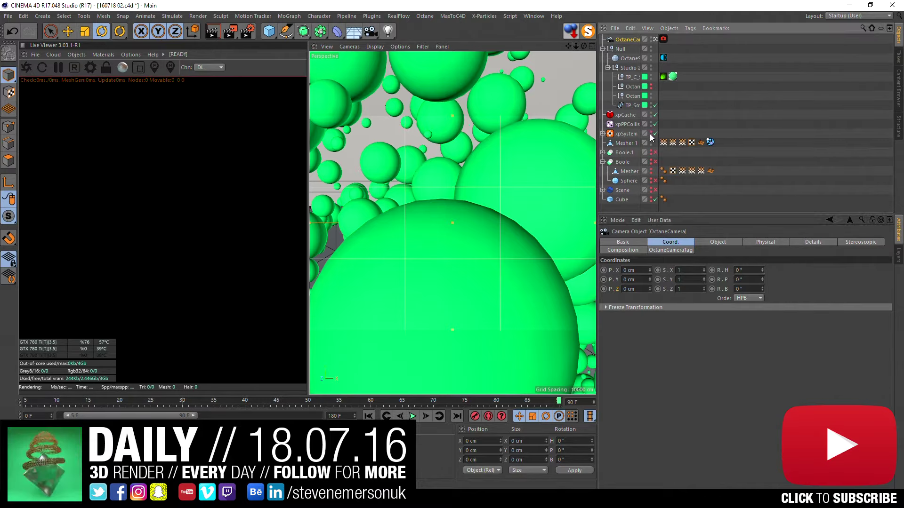
Step: Hide the particles, pull the camera back, and centre it at X 0 cm
click(651, 140)
mouse_move(575, 46)
mouse_down()
mouse_move(452, 223)
mouse_move(458, 235)
mouse_up()
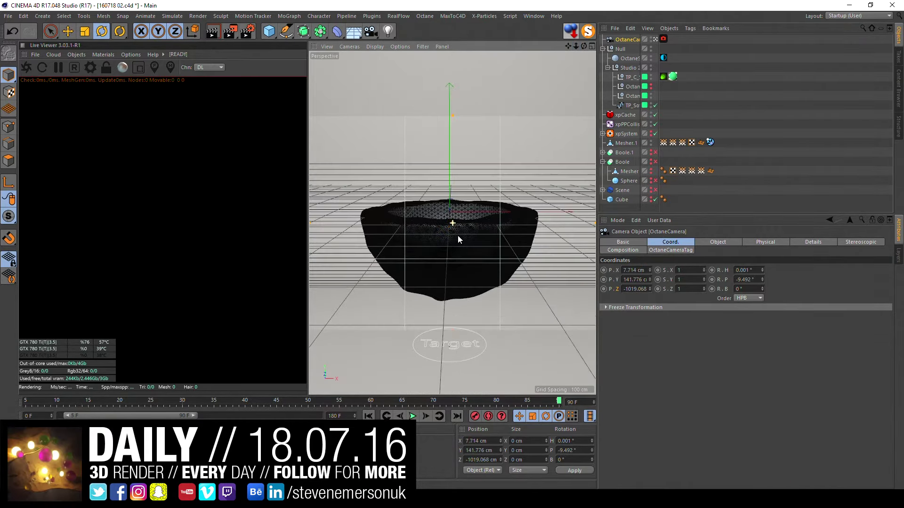
double_click(635, 269)
text(0)
key(Return)
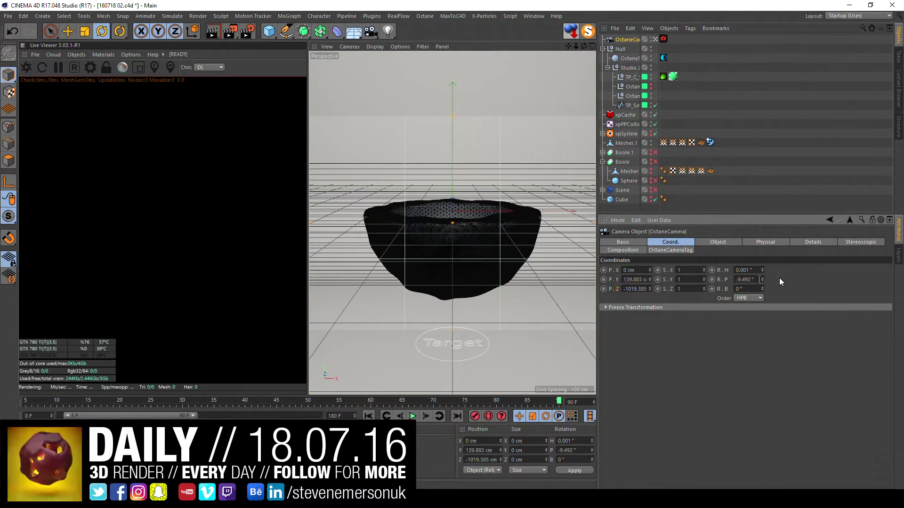
Step: Zero the camera heading, then tune pitch, height and distance until the bowl is framed
double_click(752, 270)
text(0)
key(Return)
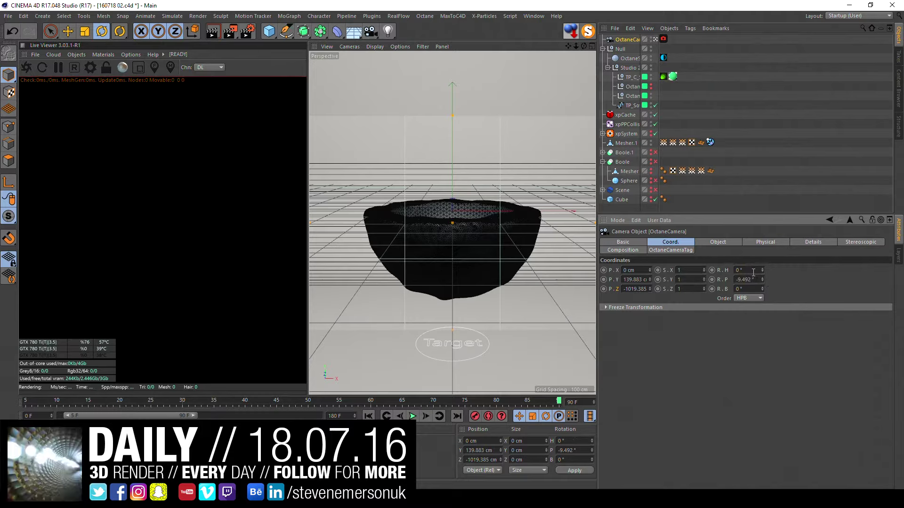
mouse_move(761, 279)
mouse_down()
mouse_move(762, 297)
mouse_move(702, 307)
mouse_up()
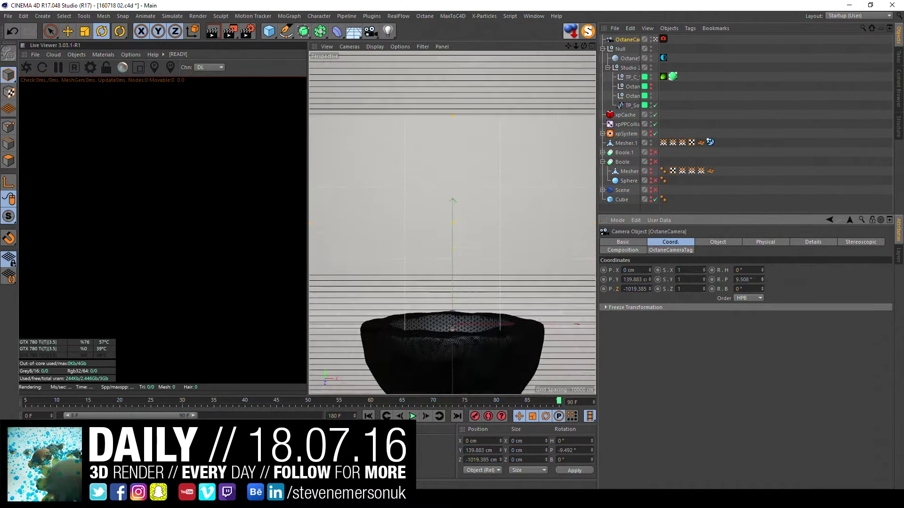
mouse_move(649, 280)
mouse_down()
mouse_move(649, 306)
mouse_move(649, 287)
mouse_up()
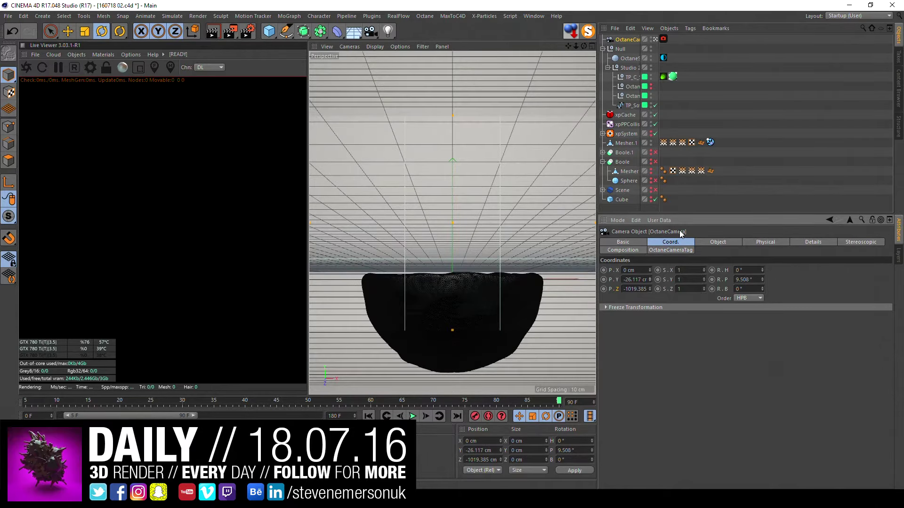
mouse_move(578, 43)
mouse_down()
mouse_move(593, 42)
mouse_move(572, 45)
mouse_up()
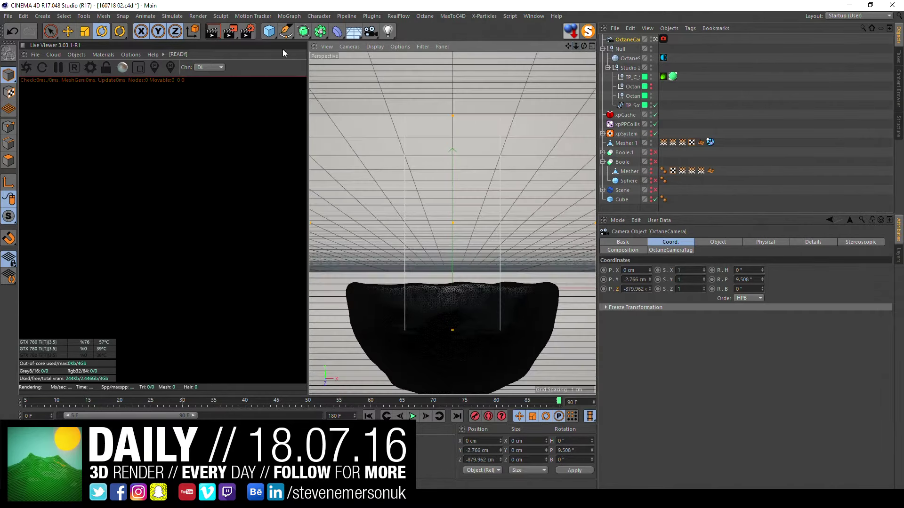
Step: Set the render output to 1920 × 1920, keeping the Standard renderer, and save
click(248, 31)
text(1920)
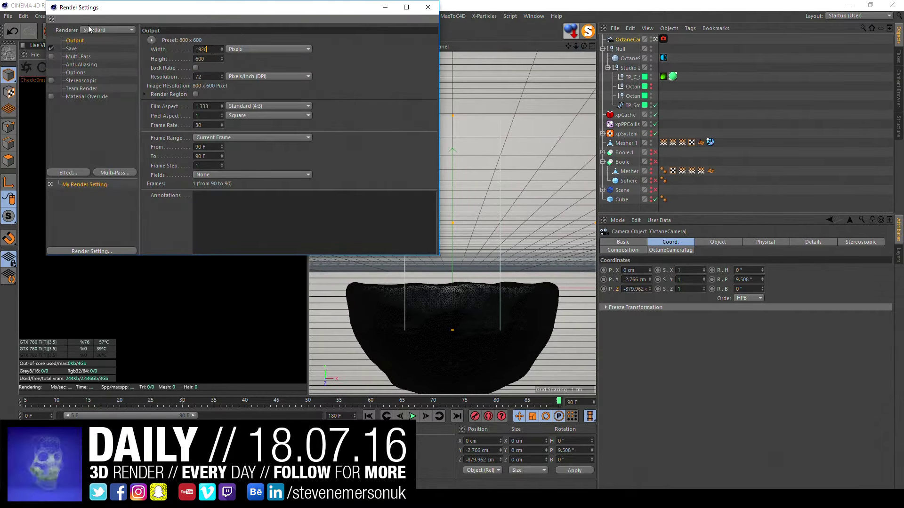
key(Tab)
text(1920)
key(Return)
click(90, 29)
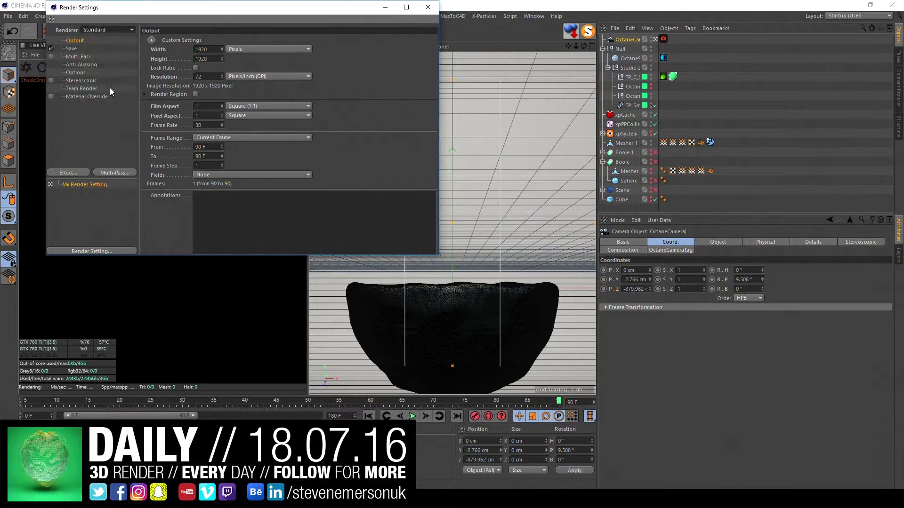
click(109, 87)
click(427, 7)
key(ctrl+s)
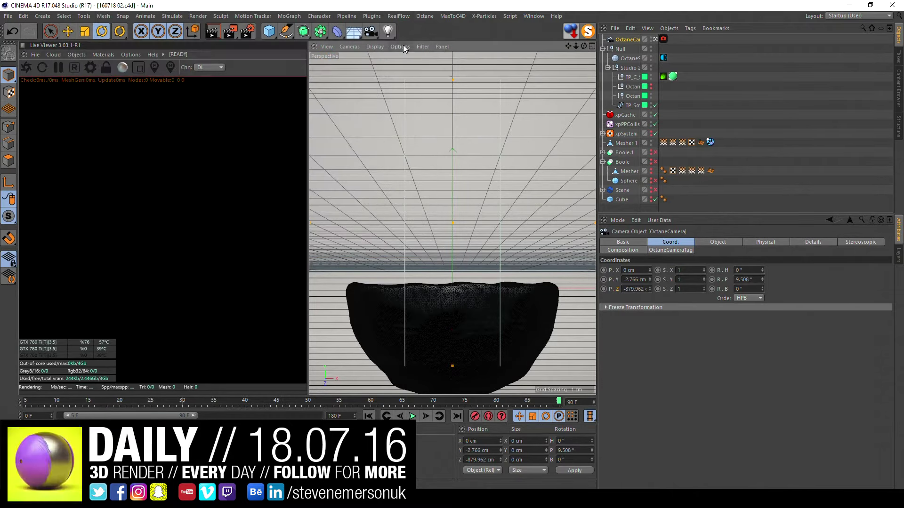
Step: Tint the viewport safe-frame border red at 20% opacity, save, and shift the camera lower
click(401, 47)
click(422, 229)
click(685, 242)
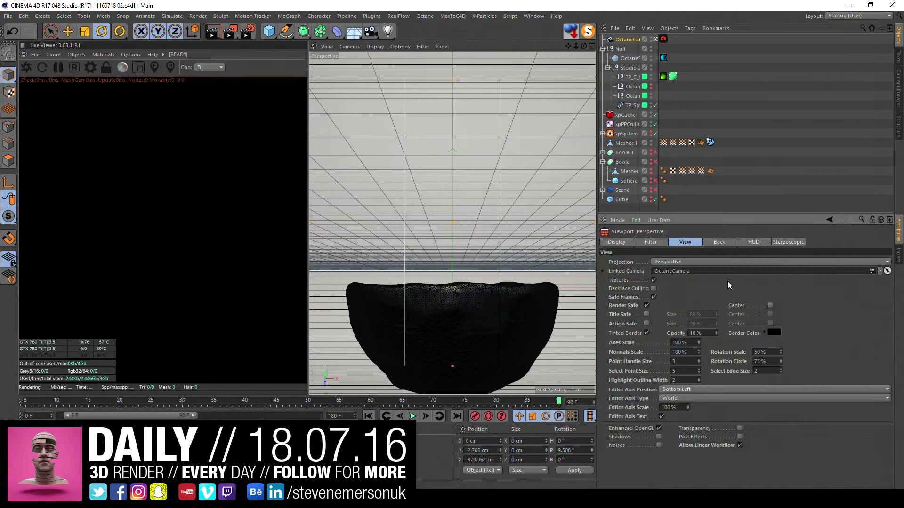
click(774, 333)
click(842, 342)
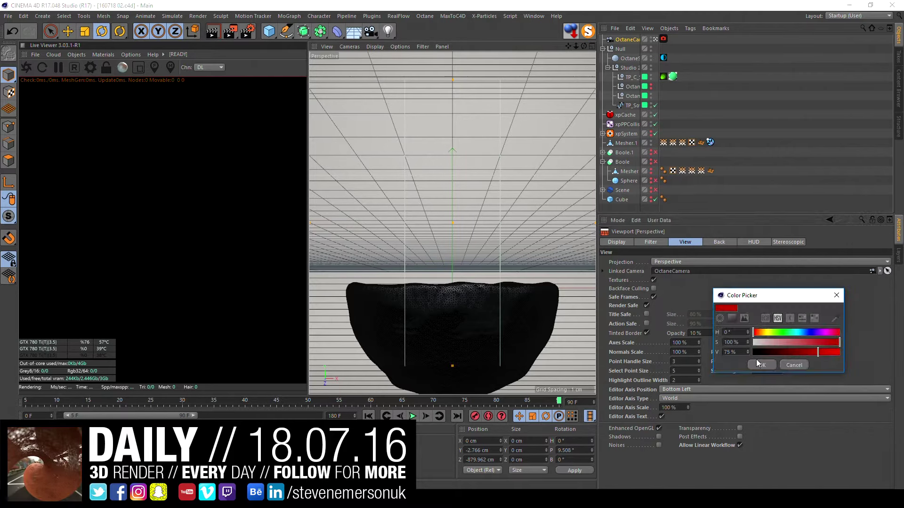
click(756, 360)
drag(716, 332, 723, 333)
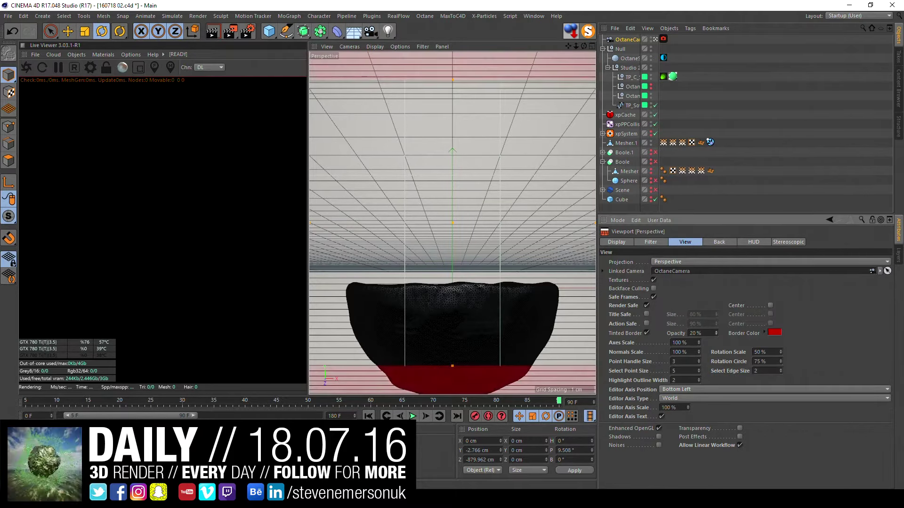
key(ctrl+s)
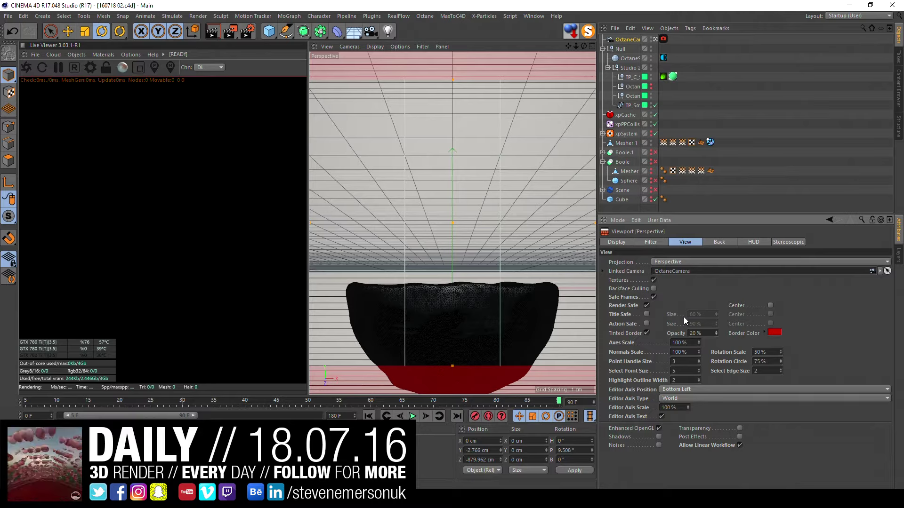
mouse_move(476, 245)
alt+middle_down()
mouse_move(470, 256)
mouse_move(465, 231)
mouse_move(469, 250)
alt+middle_up()
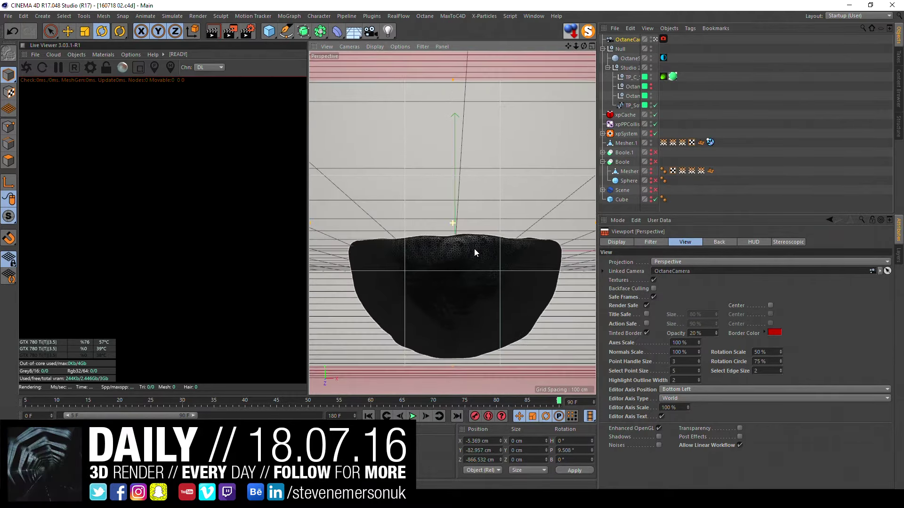
Step: Select the OctaneCamera and set its X position to 0 cm
click(375, 47)
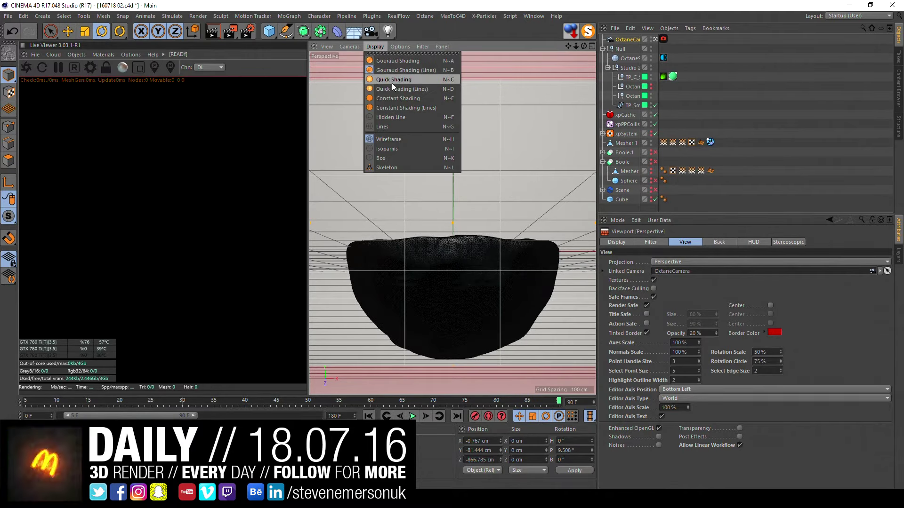
click(541, 215)
click(626, 40)
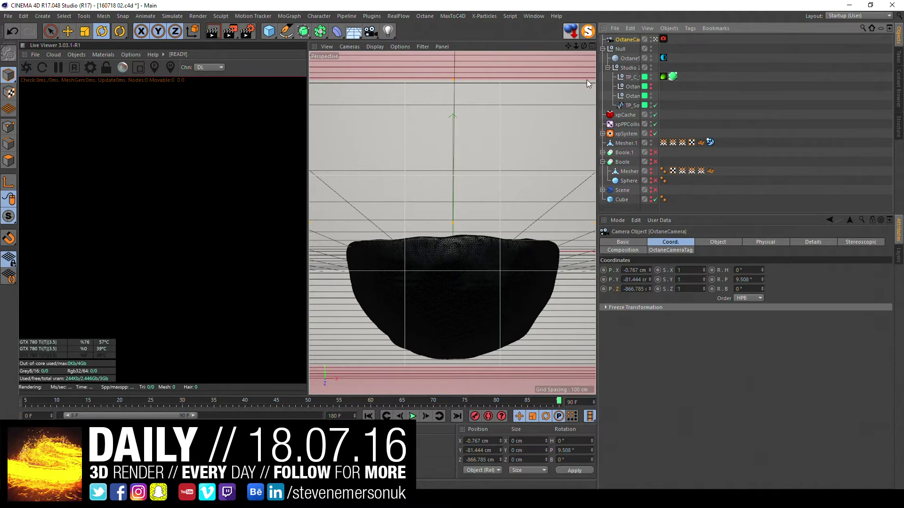
double_click(645, 270)
text(0)
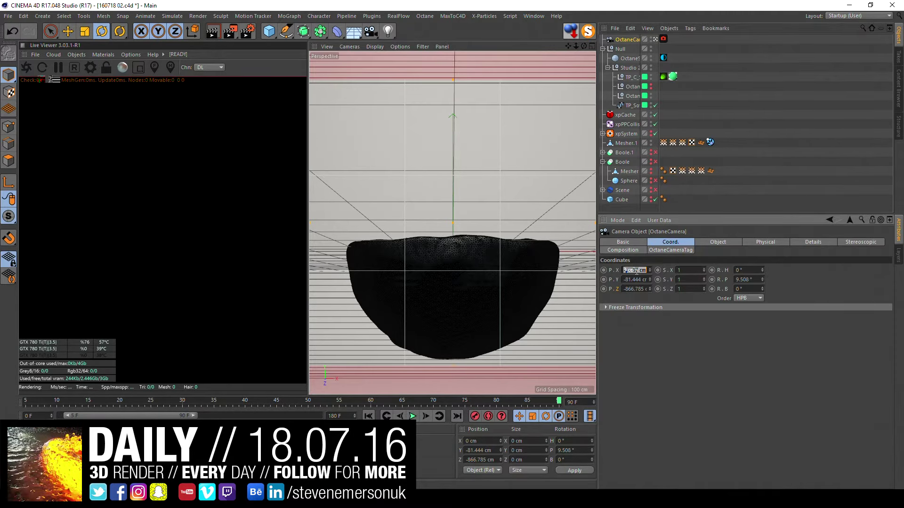
key(Return)
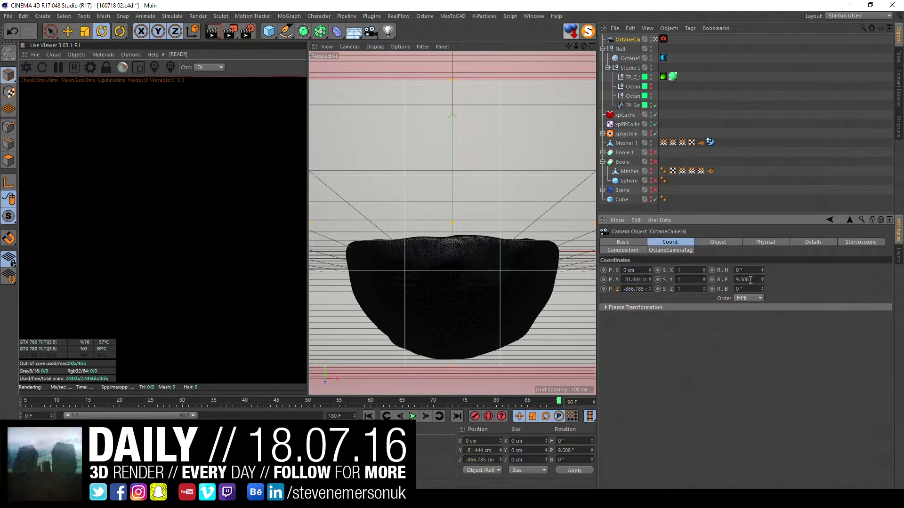
Step: Pitch the camera to 12°, lower it to about Y -154 cm, and save
text(10)
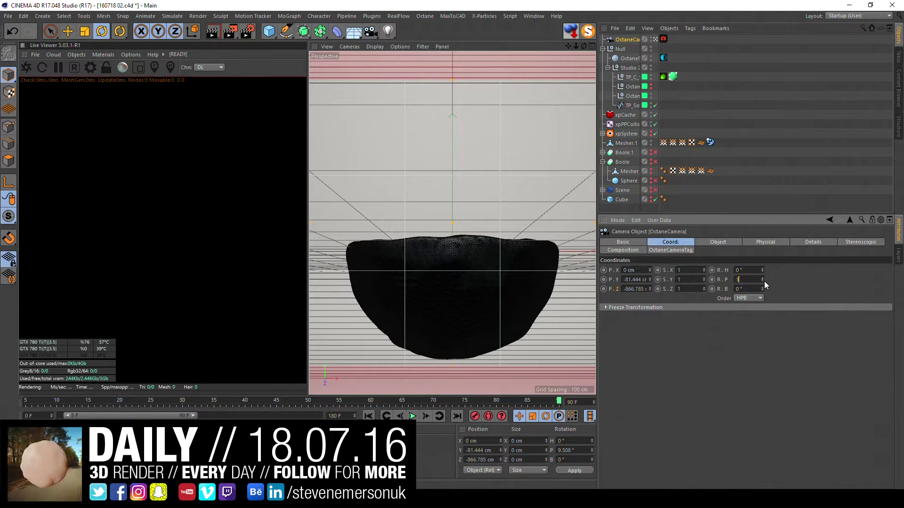
key(Return)
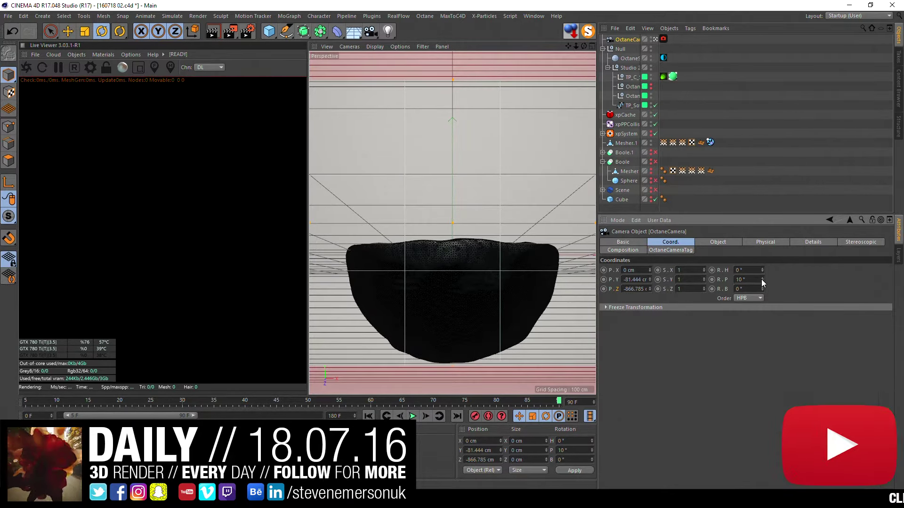
click(761, 277)
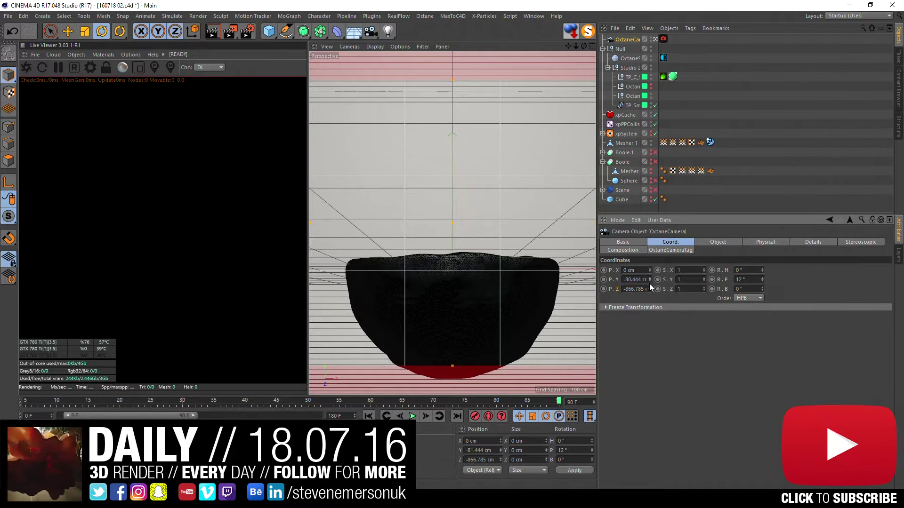
mouse_move(649, 280)
mouse_down()
mouse_move(288, 18)
mouse_move(642, 273)
mouse_move(651, 292)
mouse_up()
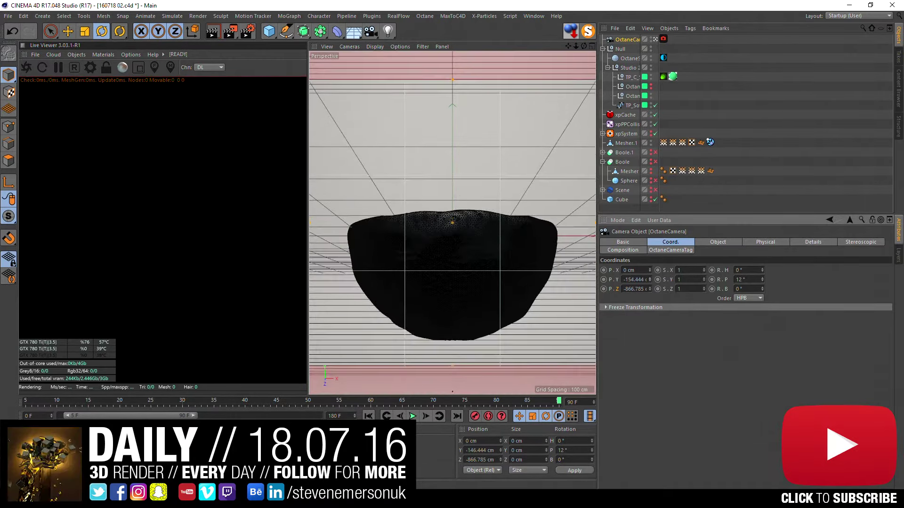
key(ctrl+s)
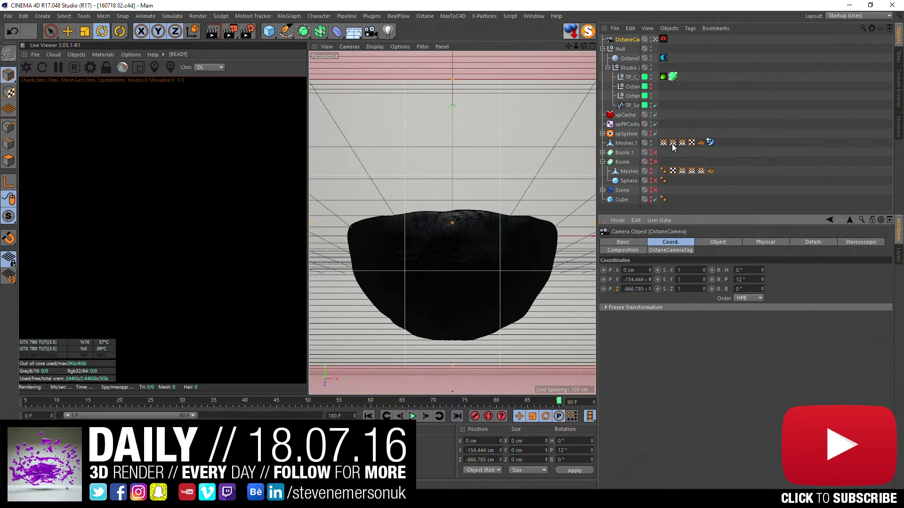
Step: Copy the sphere out of the Boole, enable it, and place it under the Null
click(626, 184)
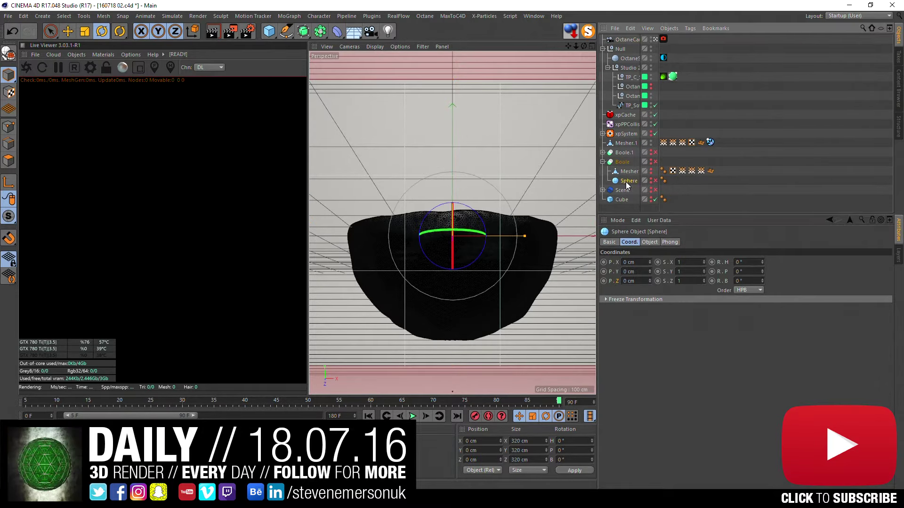
ctrl+drag(624, 182, 621, 210)
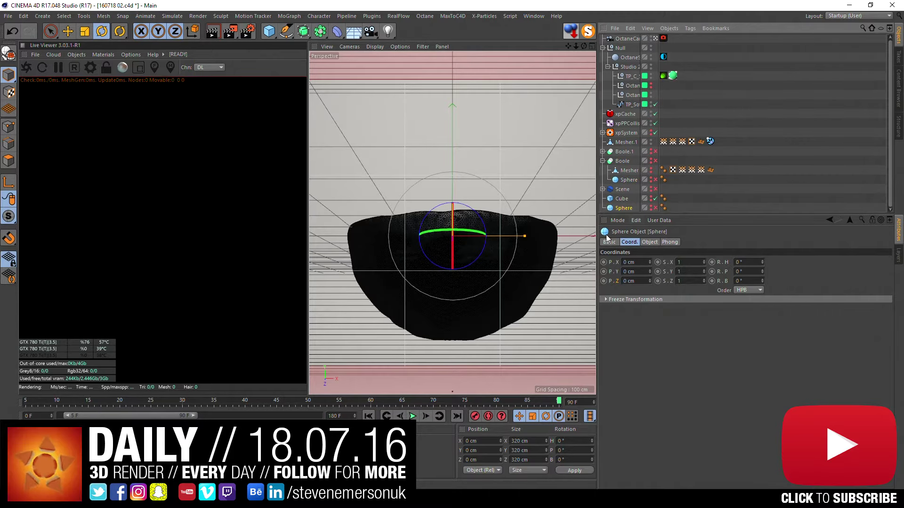
click(654, 207)
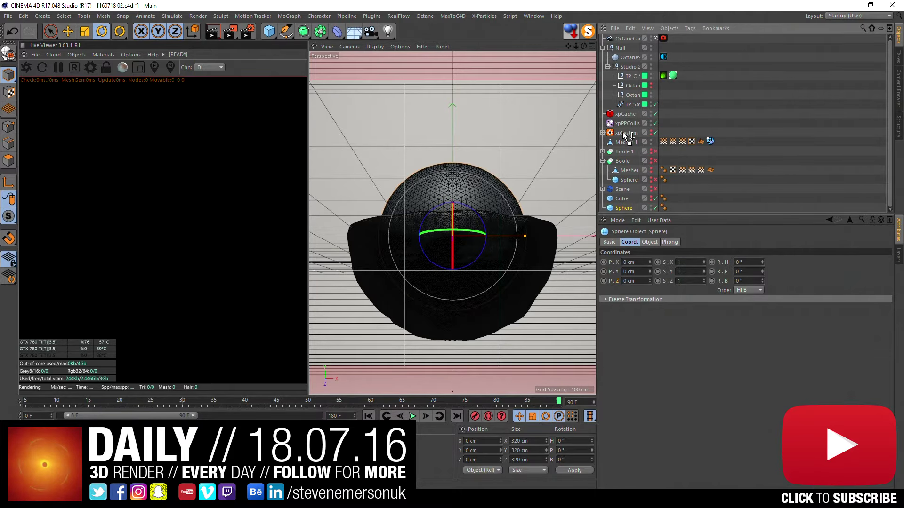
mouse_move(616, 133)
mouse_down()
mouse_move(623, 48)
mouse_move(621, 118)
mouse_up()
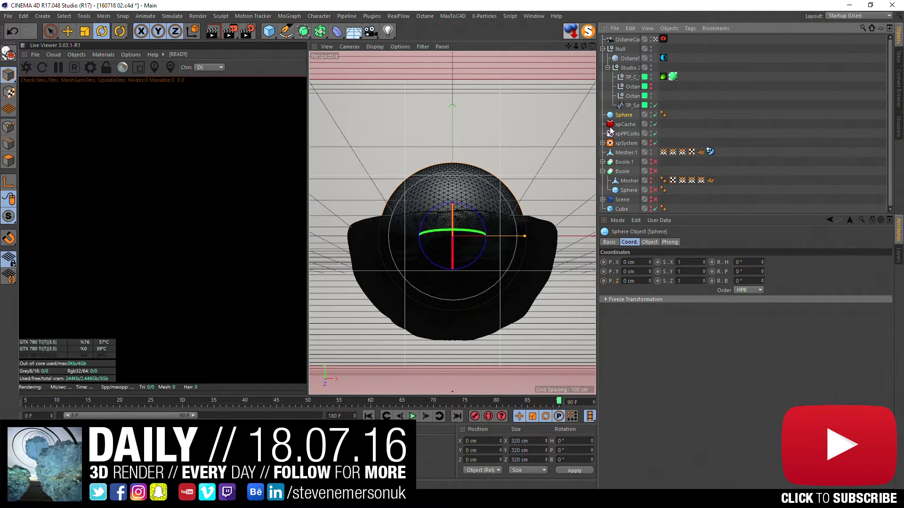
Step: Enlarge the sphere copy's radius to 248 cm and collapse the Null
click(649, 242)
mouse_move(675, 264)
mouse_down()
mouse_move(675, 238)
mouse_move(675, 246)
mouse_up()
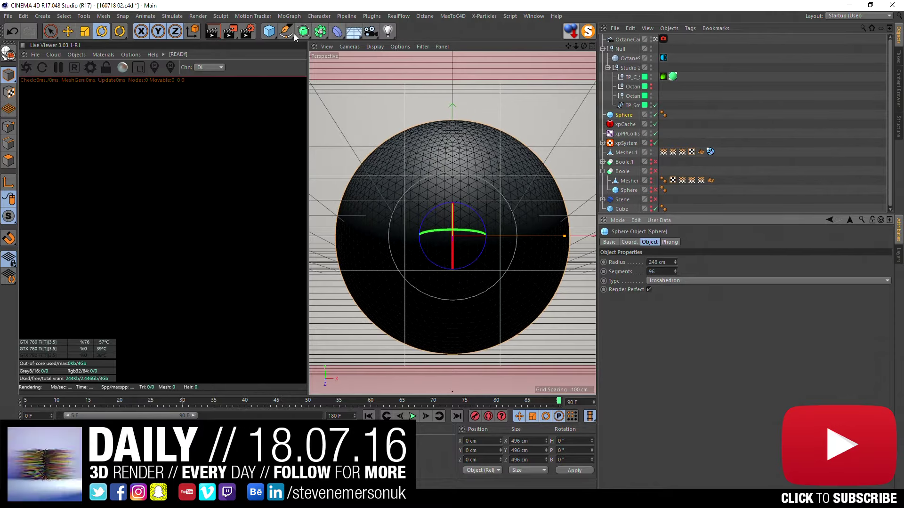
click(268, 31)
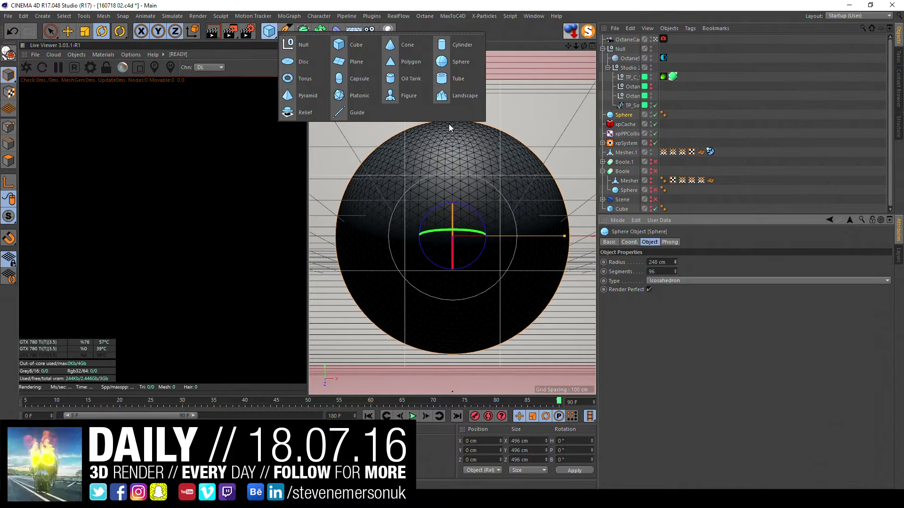
click(845, 192)
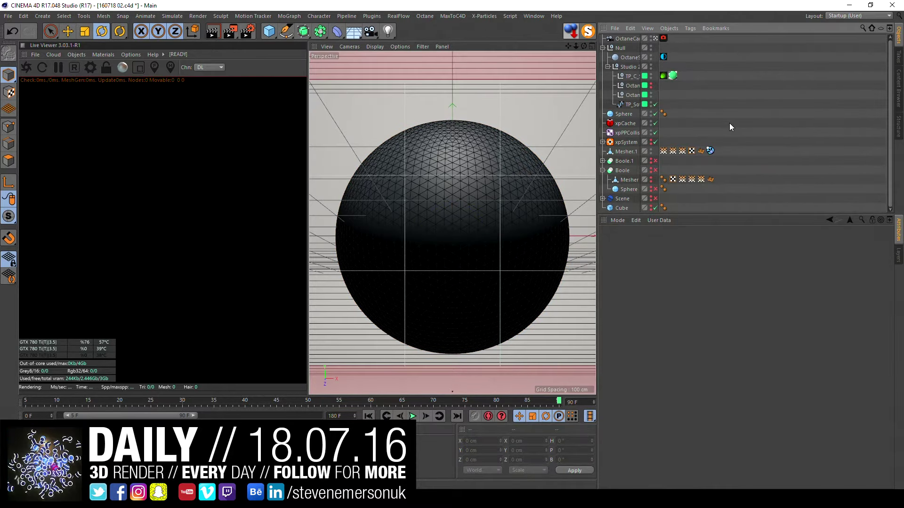
click(602, 48)
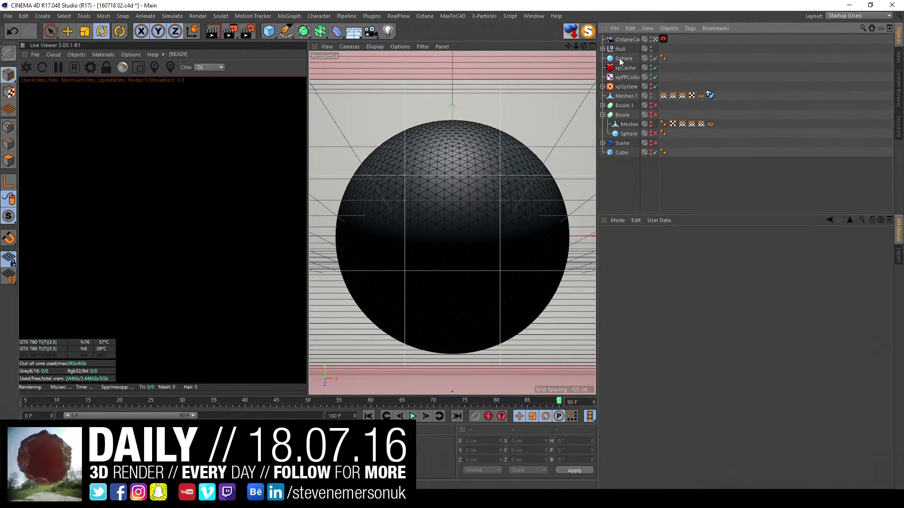
Step: Duplicate the sphere as Sphere.1 and hide Mesher.1 in editor and render
ctrl+drag(623, 59, 626, 70)
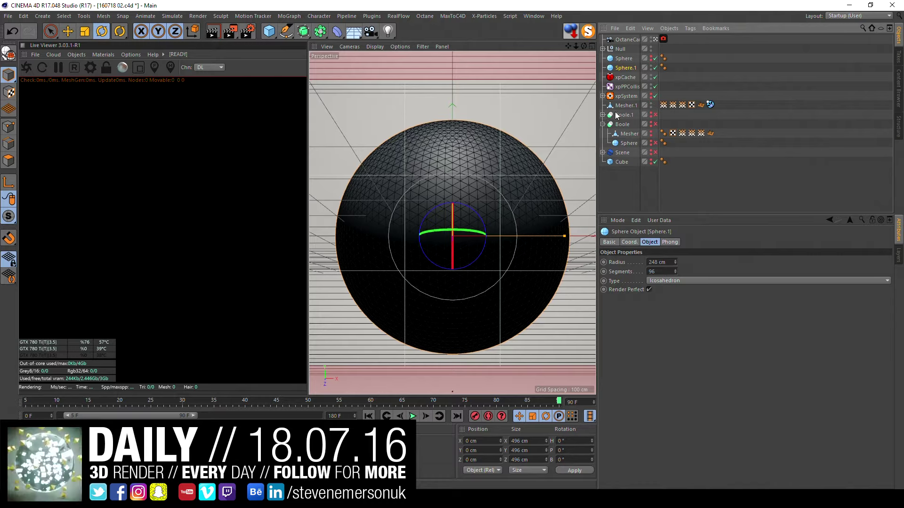
click(622, 154)
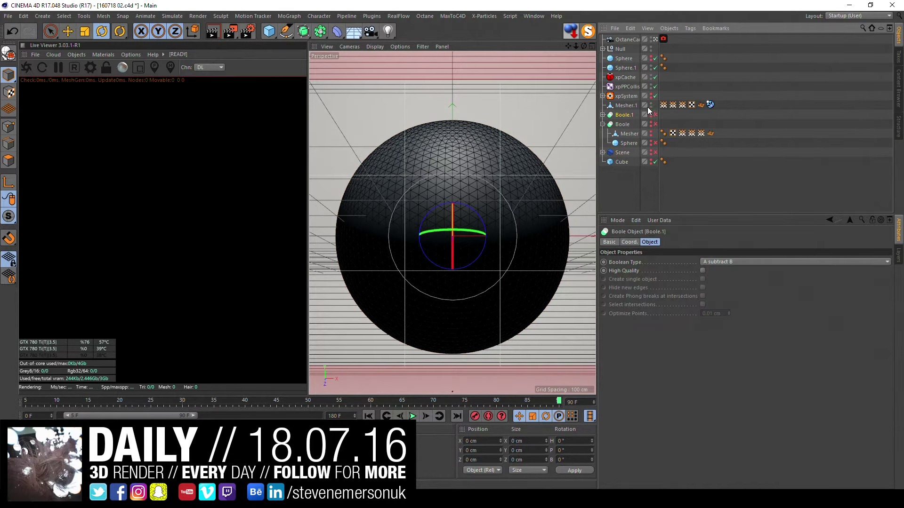
click(627, 106)
ctrl+click(651, 106)
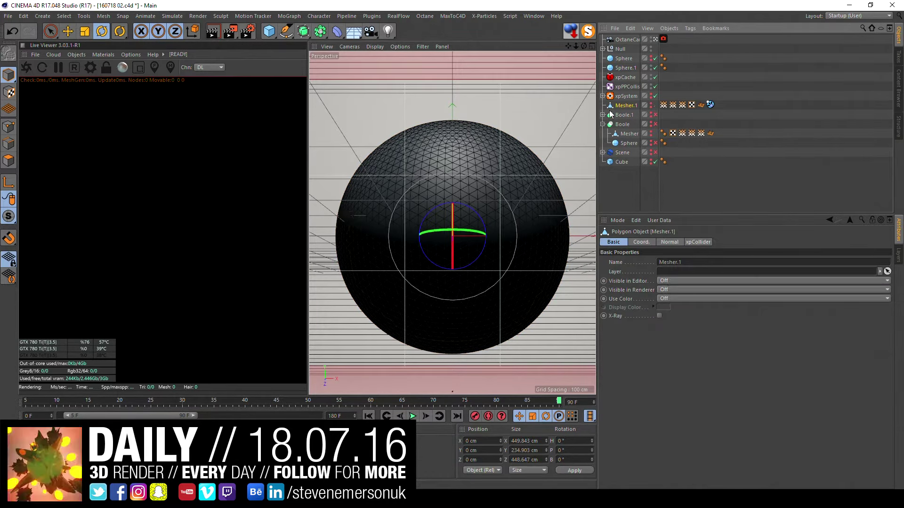
mouse_move(523, 168)
alt+mouse_down()
mouse_move(520, 182)
mouse_move(527, 160)
mouse_move(412, 210)
mouse_move(464, 193)
mouse_move(452, 167)
mouse_move(472, 172)
mouse_move(475, 197)
mouse_move(435, 179)
alt+mouse_up()
scroll(550, 118, up, 4)
scroll(471, 168, down, 3)
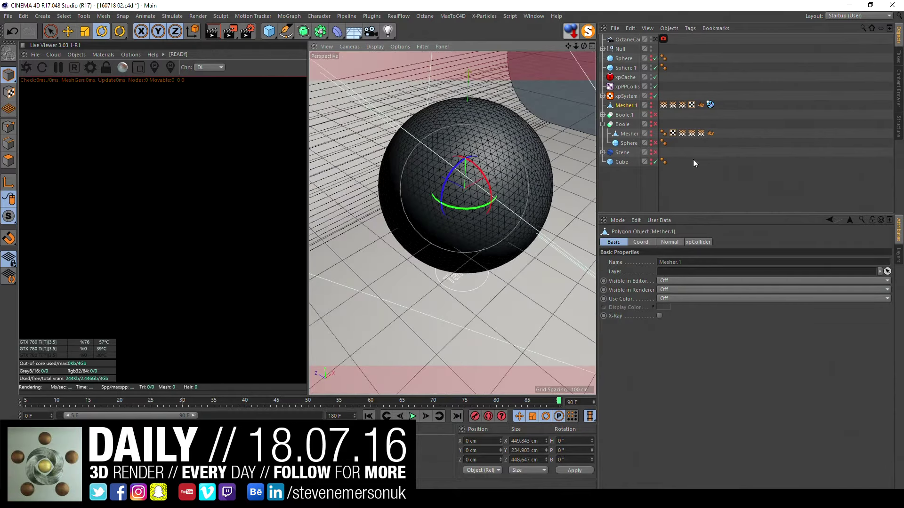
click(693, 163)
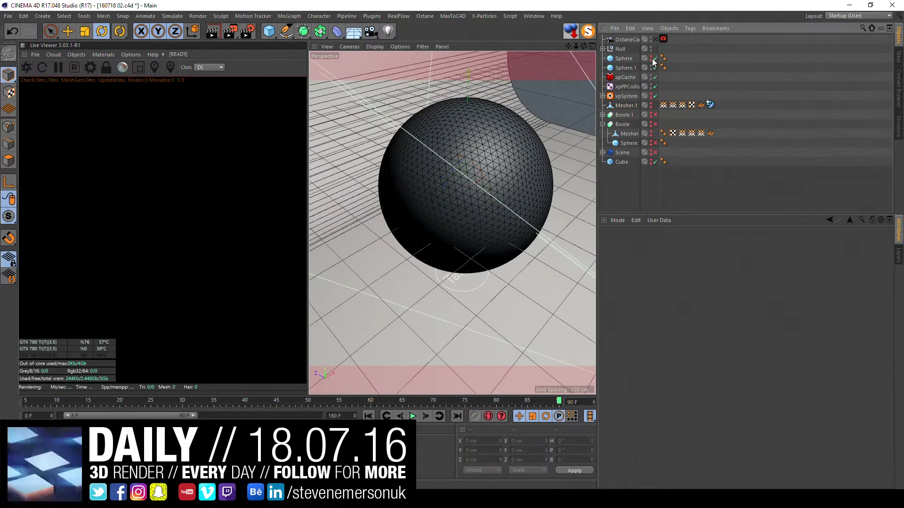
Step: Set the top-level Sphere radius to 238 cm, toggle Sphere.1's visibility, and select both spheres
click(624, 58)
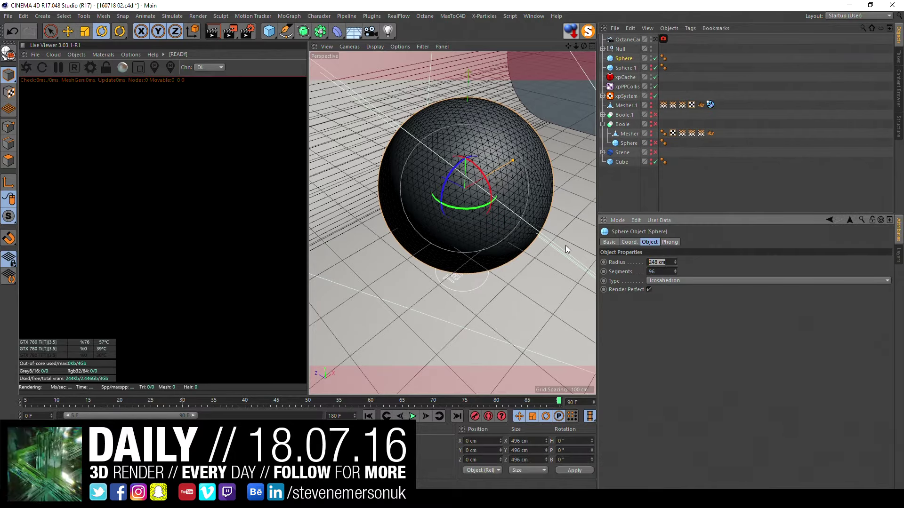
text(238)
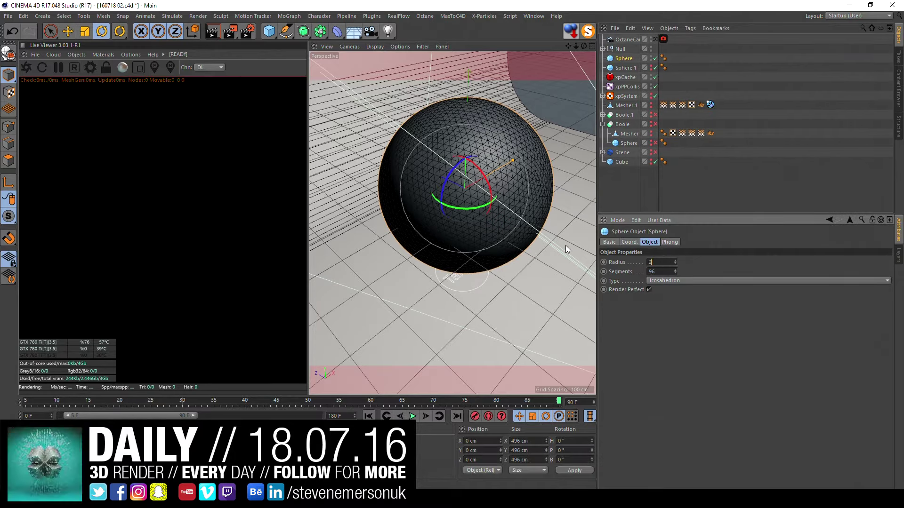
key(Return)
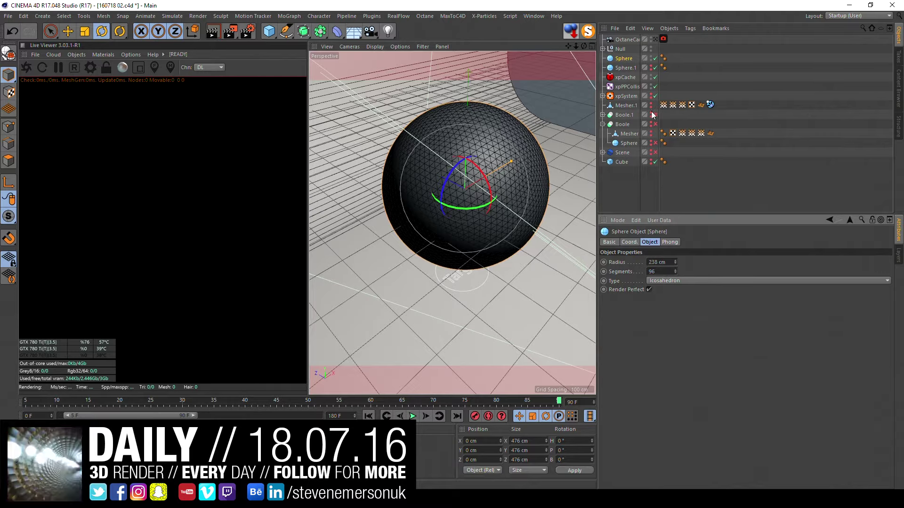
click(651, 65)
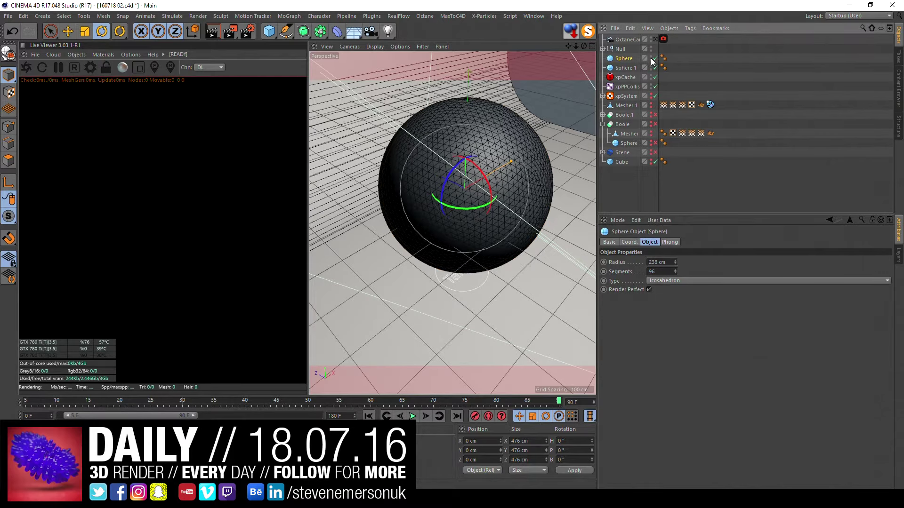
click(652, 68)
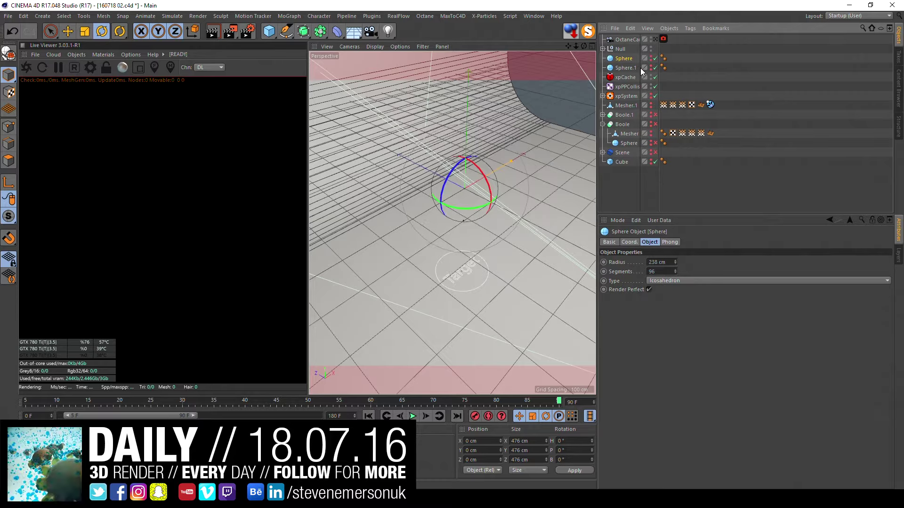
click(651, 68)
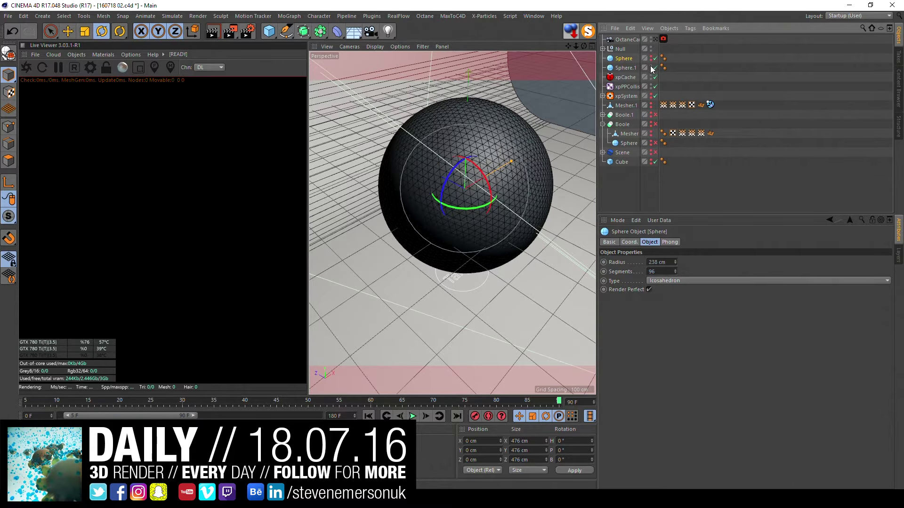
ctrl+click(623, 67)
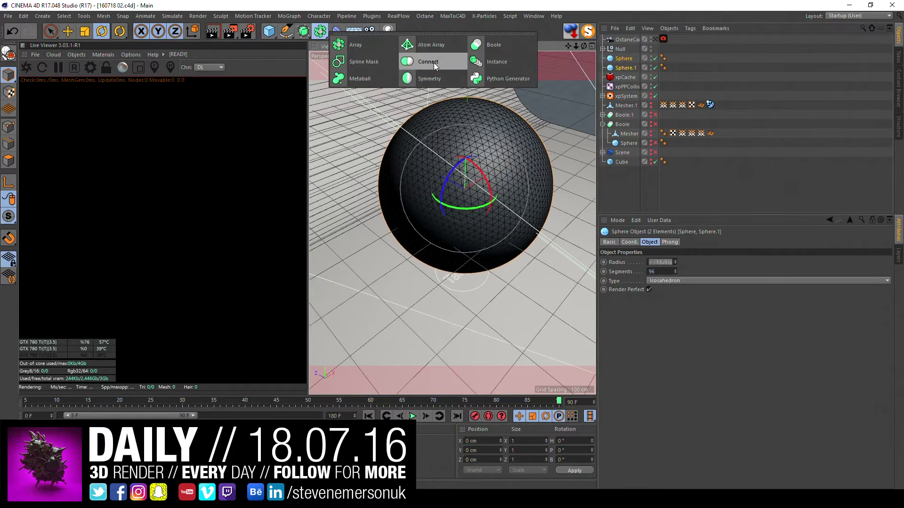
Step: Put both spheres into a new Boole.2 and try its union, intersect and subtract modes
drag(323, 33, 500, 42)
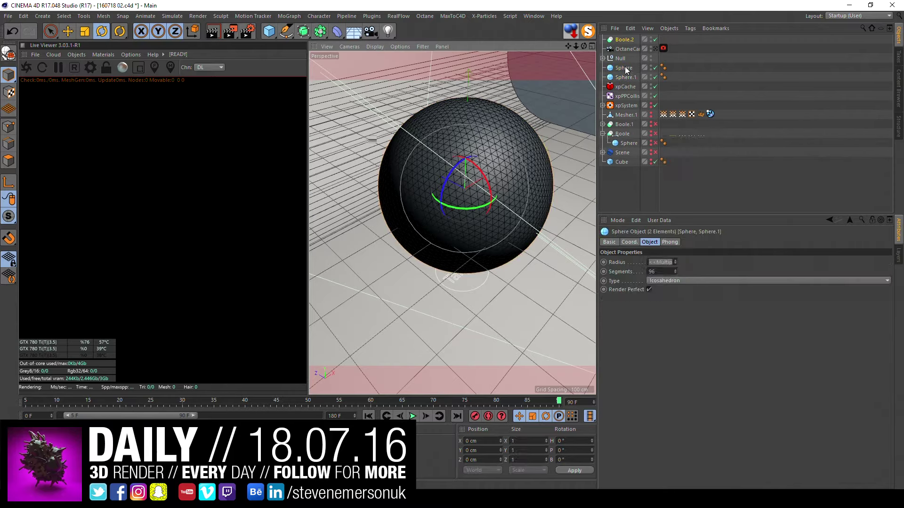
drag(625, 71, 624, 41)
click(624, 39)
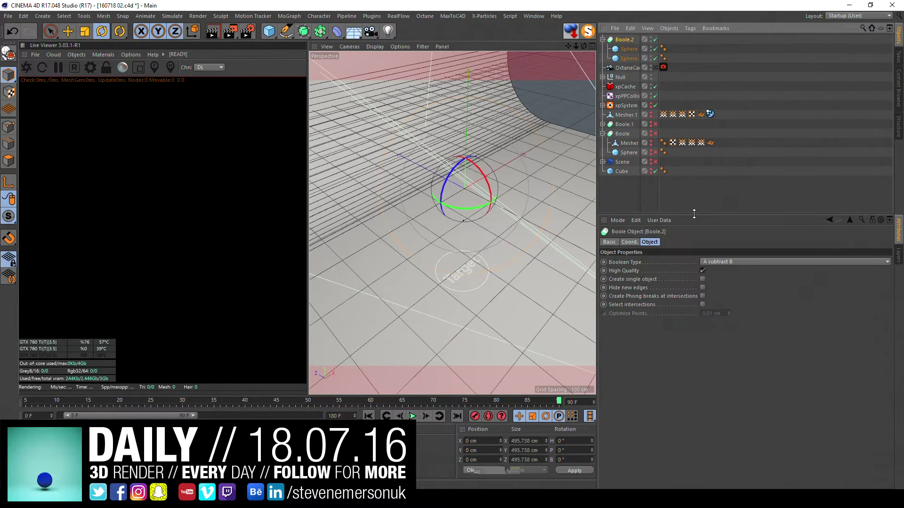
click(719, 263)
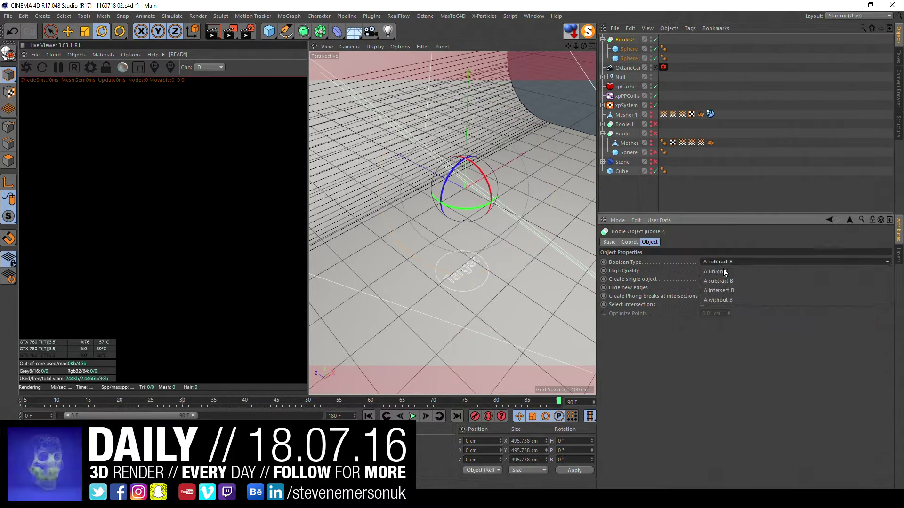
click(722, 261)
click(725, 293)
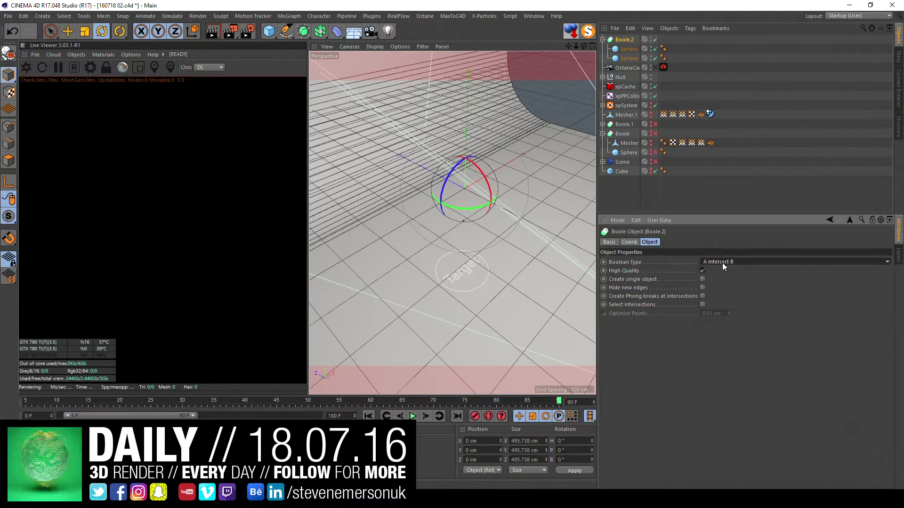
click(722, 263)
click(724, 297)
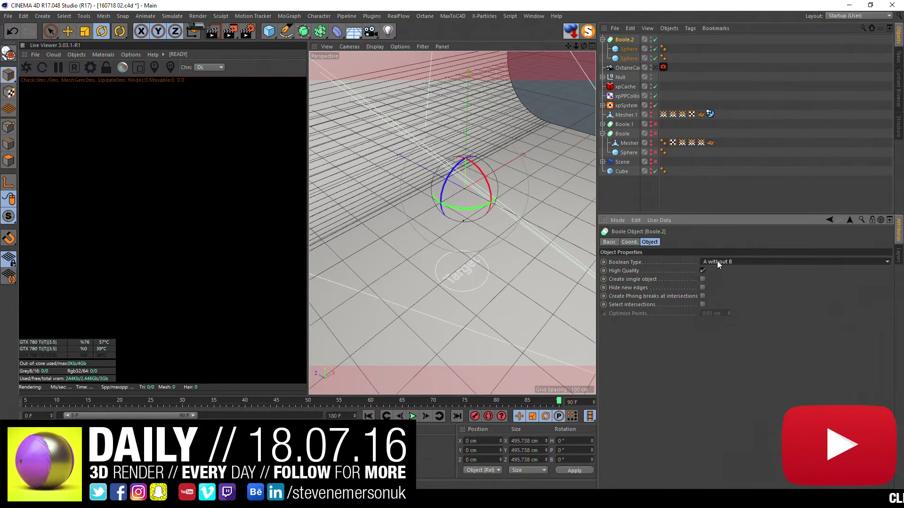
click(718, 263)
click(725, 297)
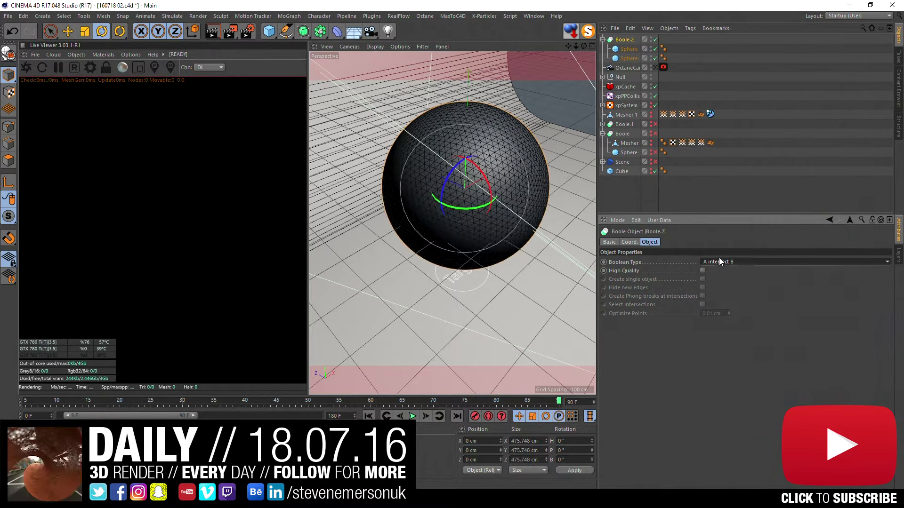
click(722, 262)
click(724, 282)
Step: Swap the spheres' order in Boole.2, set subtract, and compare the two spheres' radii
drag(629, 57, 626, 46)
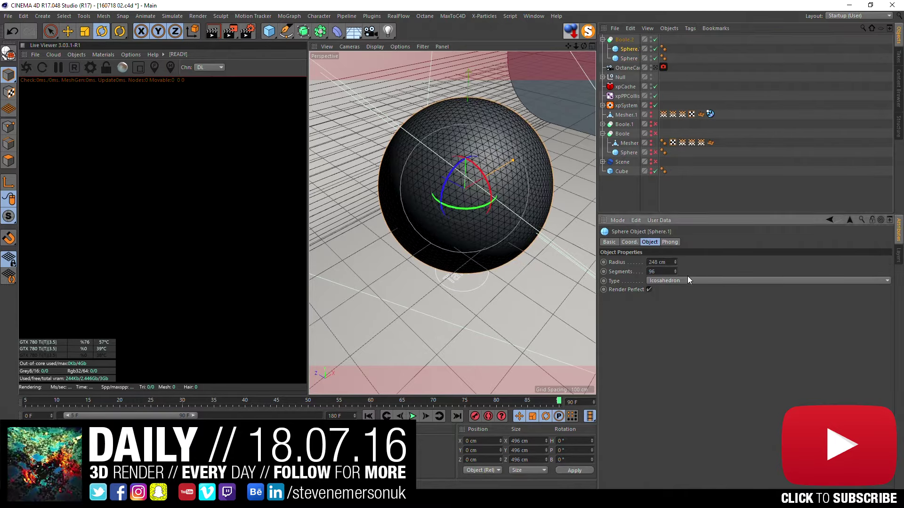
click(623, 39)
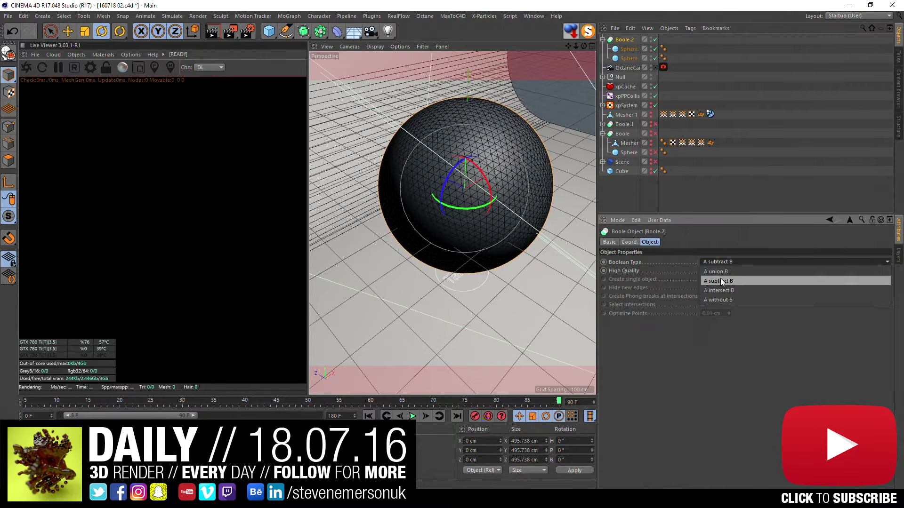
scroll(450, 191, up, 3)
alt+drag(447, 190, 499, 209)
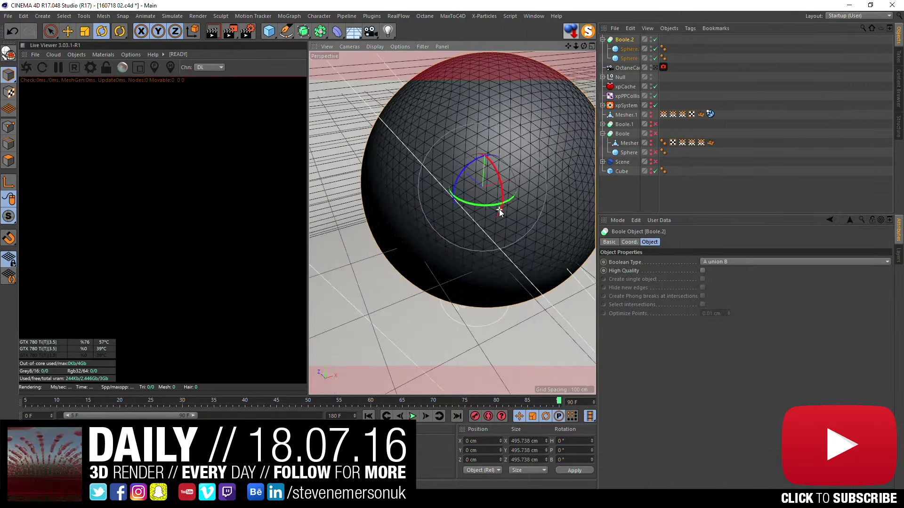
mouse_move(405, 185)
alt+mouse_down()
mouse_move(553, 191)
mouse_move(576, 149)
alt+mouse_up()
click(718, 262)
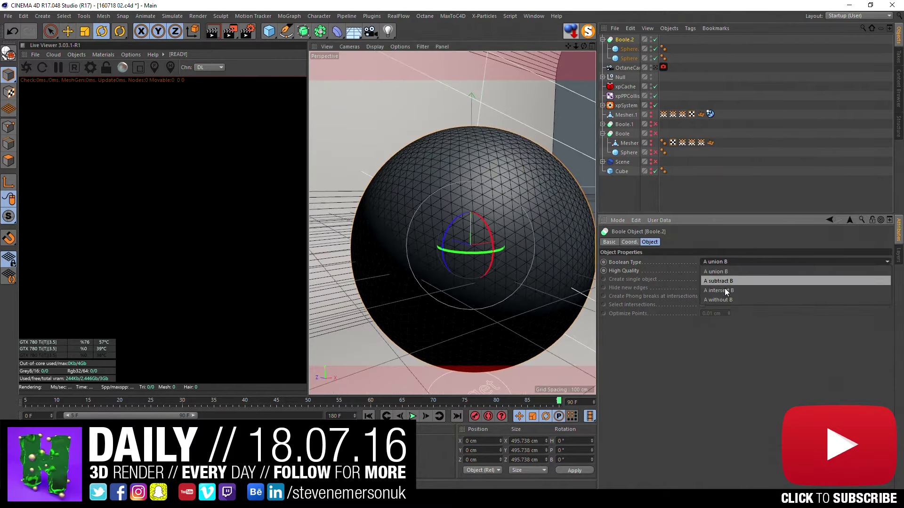
click(725, 283)
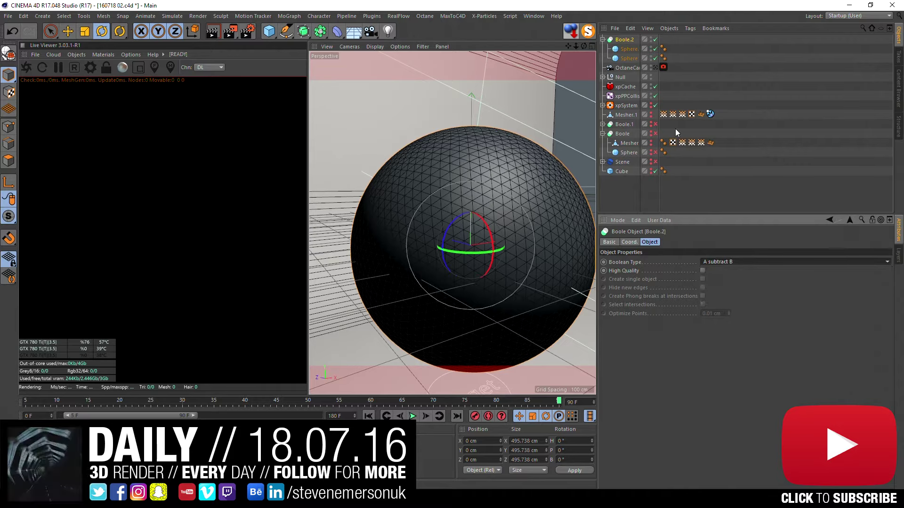
click(629, 50)
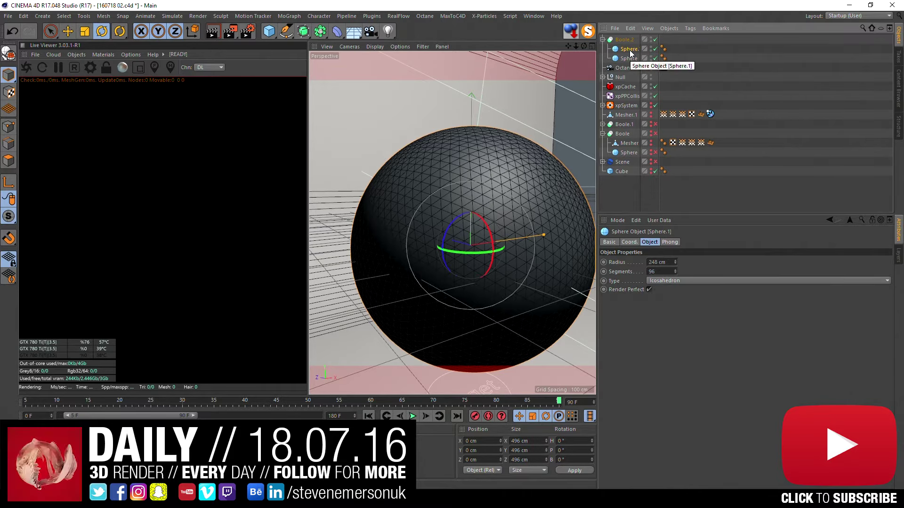
click(629, 58)
click(628, 50)
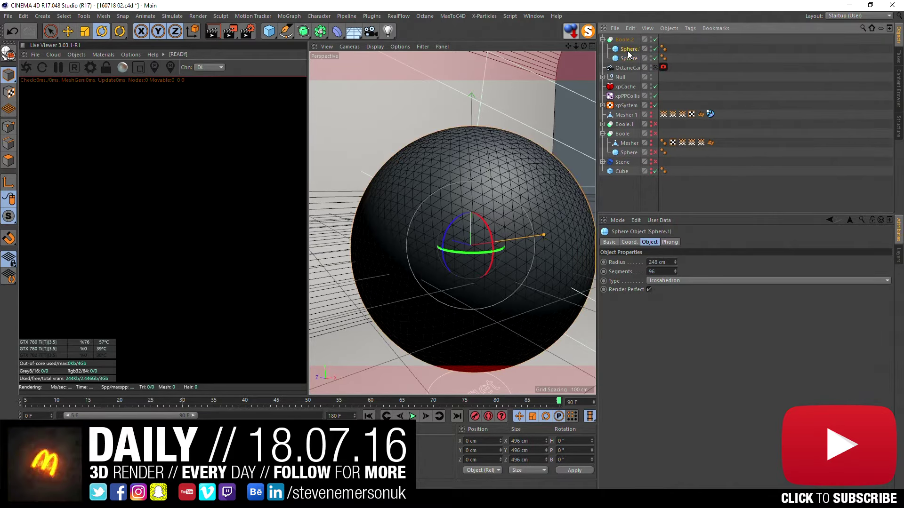
drag(632, 52, 625, 48)
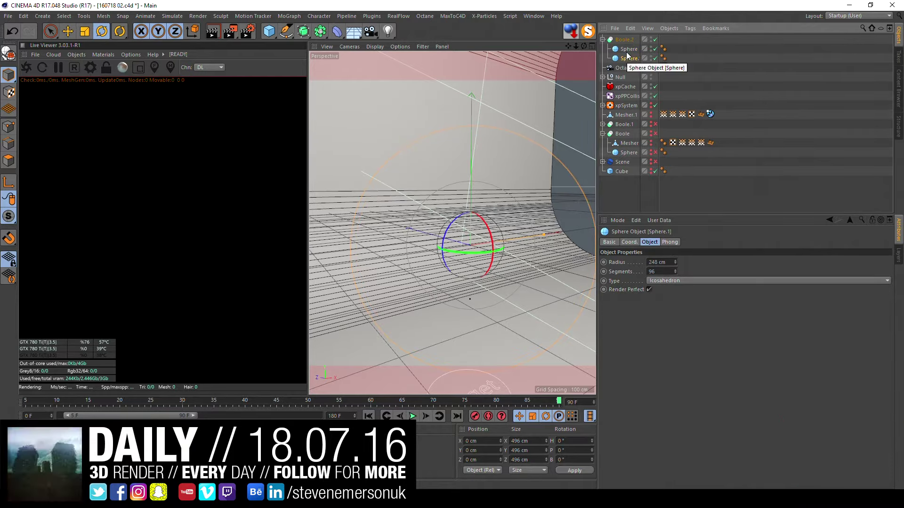
mouse_move(520, 160)
alt+mouse_down()
mouse_move(487, 205)
mouse_move(471, 201)
mouse_move(512, 182)
alt+mouse_up()
key(ctrl+shift+z)
key(ctrl+shift+z)
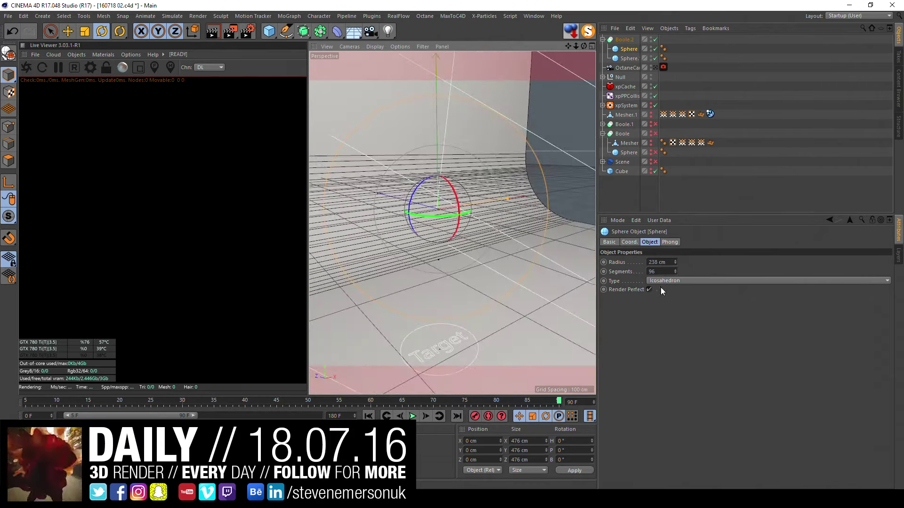
Step: Set Boole.2 to intersect and move Sphere.1 below Sphere inside it
click(624, 40)
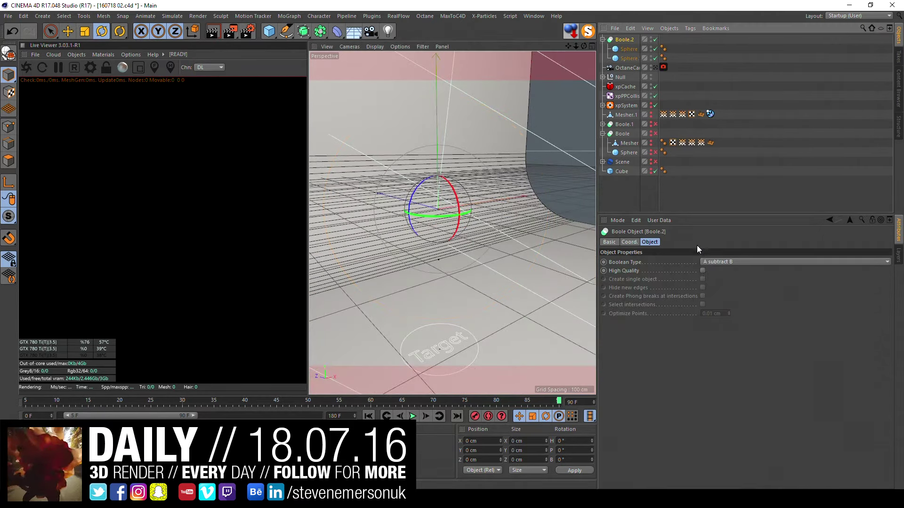
click(715, 262)
click(719, 291)
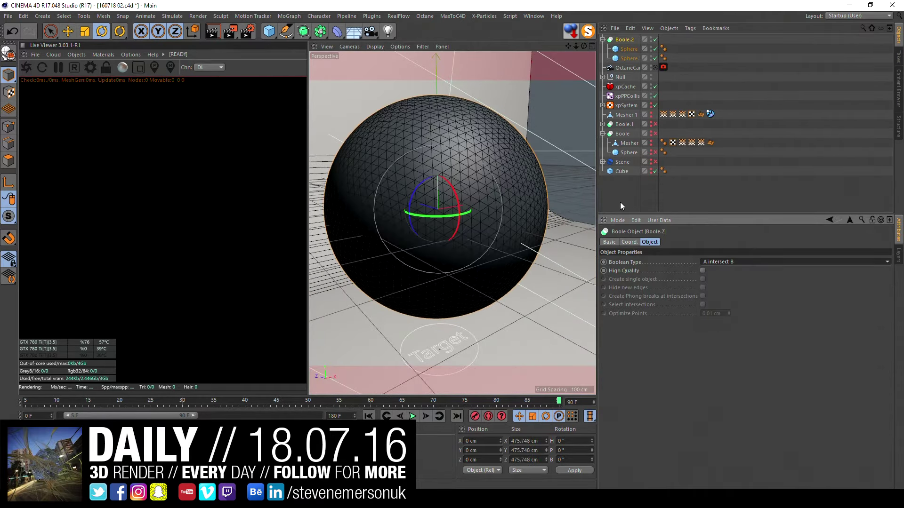
click(629, 49)
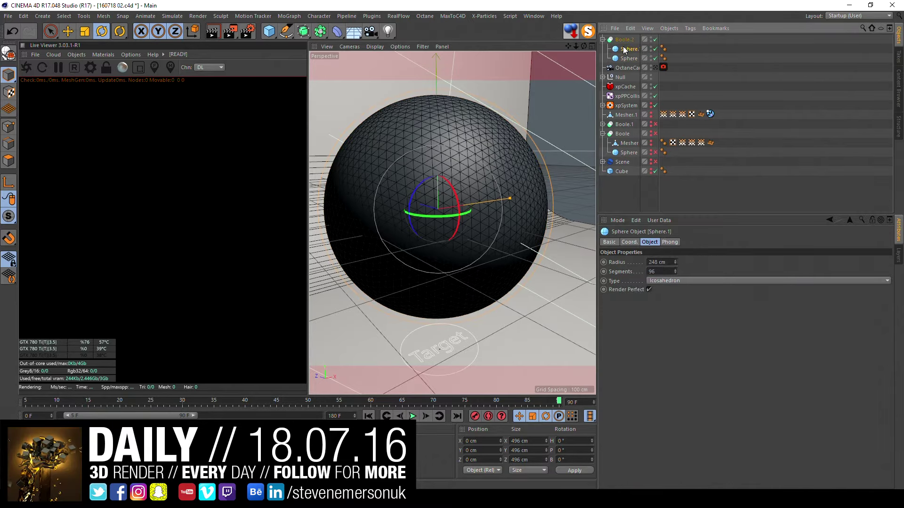
alt+middle_drag(539, 112, 589, 141)
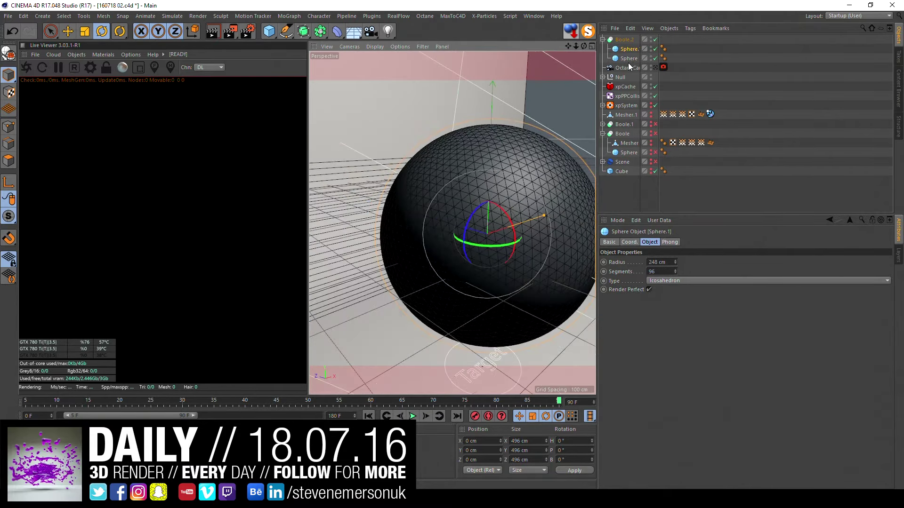
drag(625, 52, 625, 59)
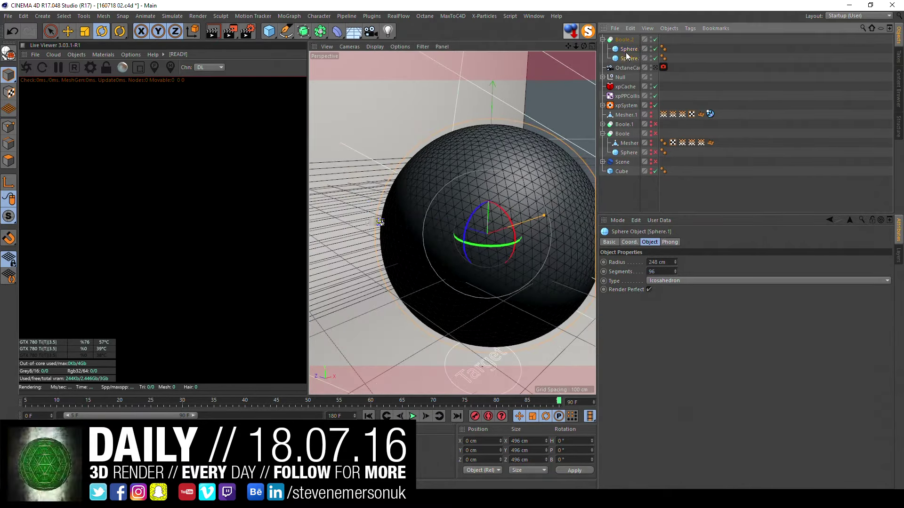
click(631, 40)
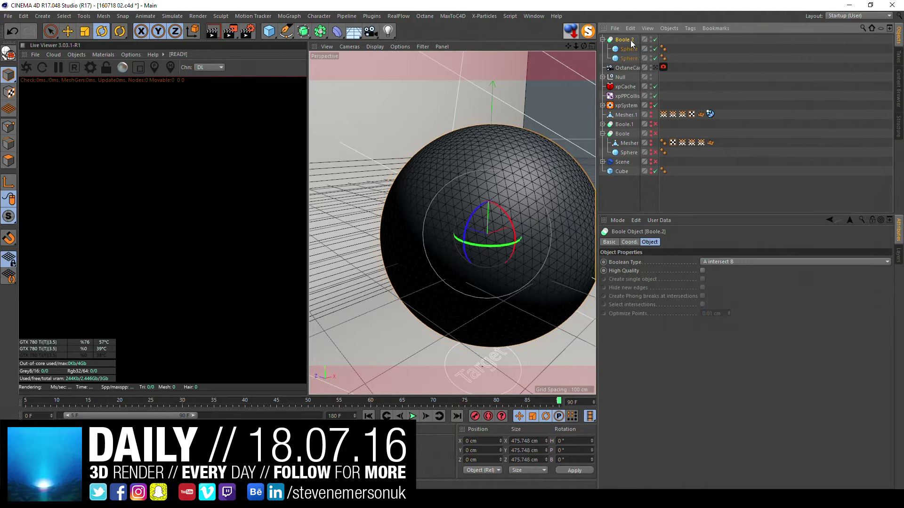
click(720, 262)
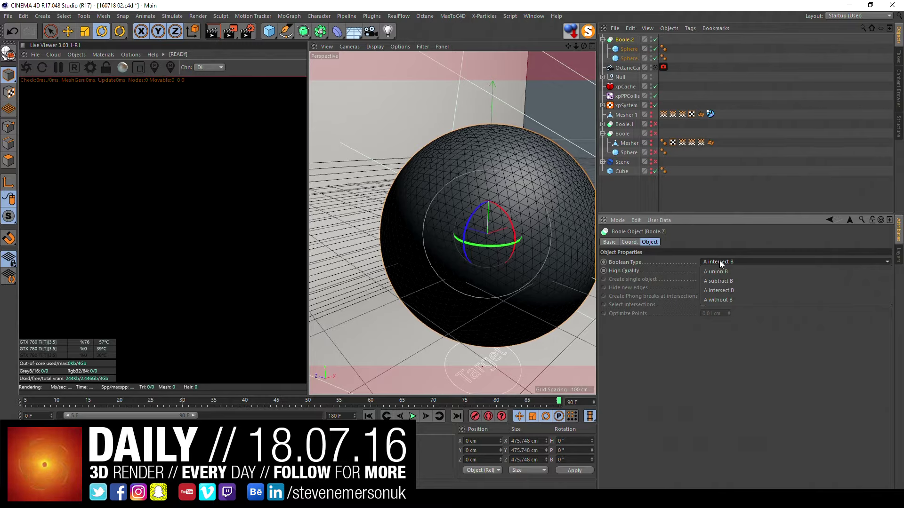
click(634, 39)
Step: Delete Boole.2 with both spheres, show the Mesher.1 bowl, and re-enable the X-Particles system
key(Delete)
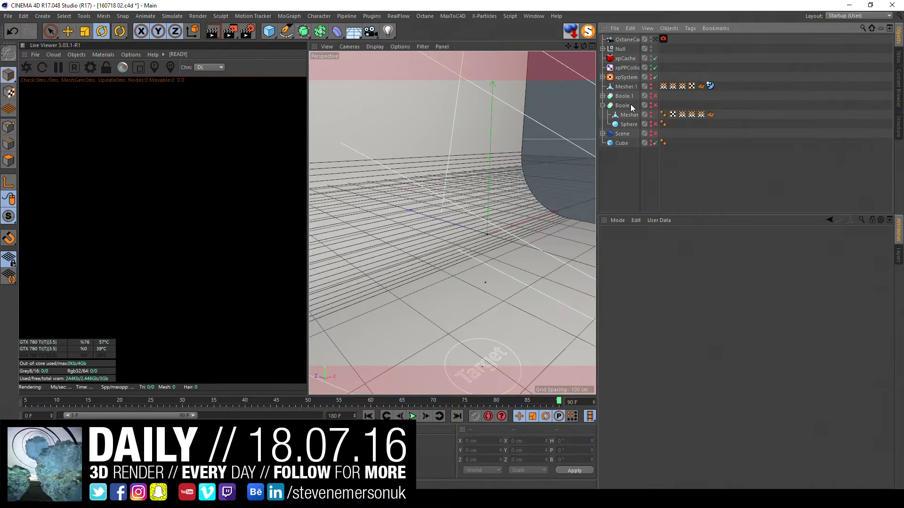
click(652, 87)
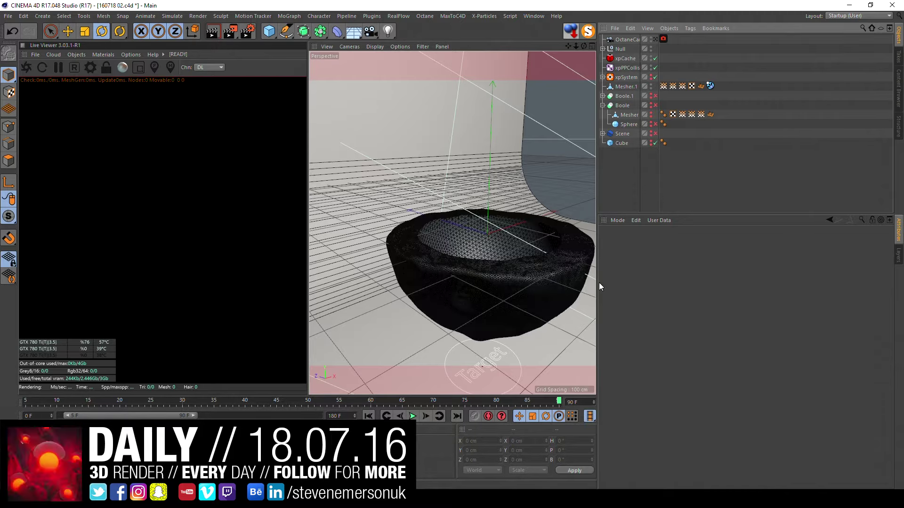
click(655, 39)
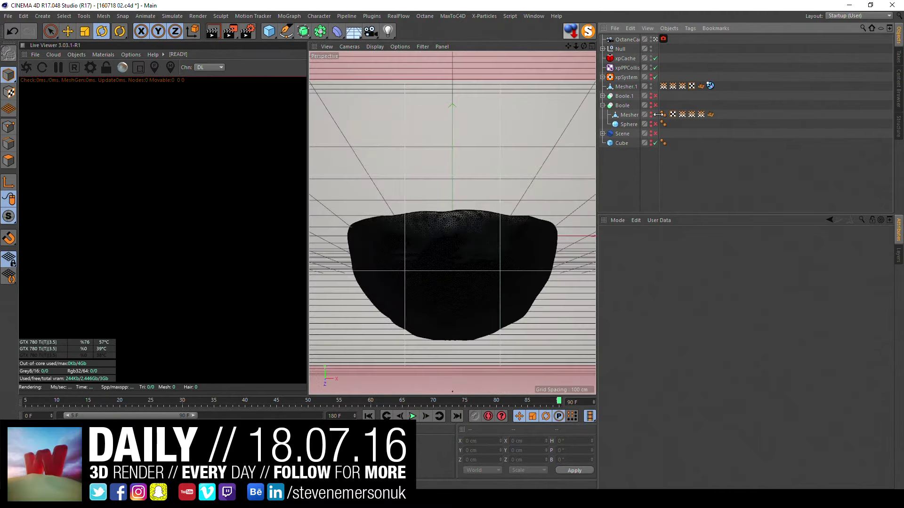
click(654, 77)
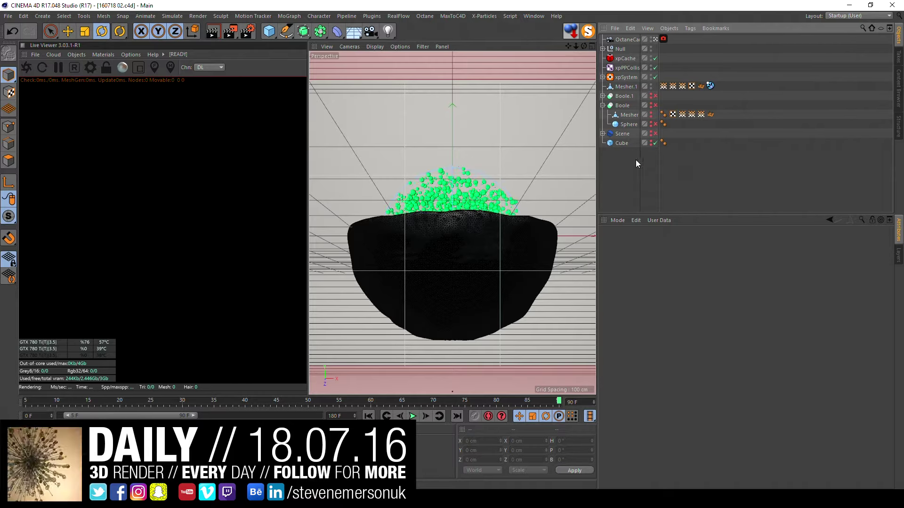
Step: Expand xpSystem and inspect the xpVortex settings, briefly checking Mesher.1 along the way
click(602, 77)
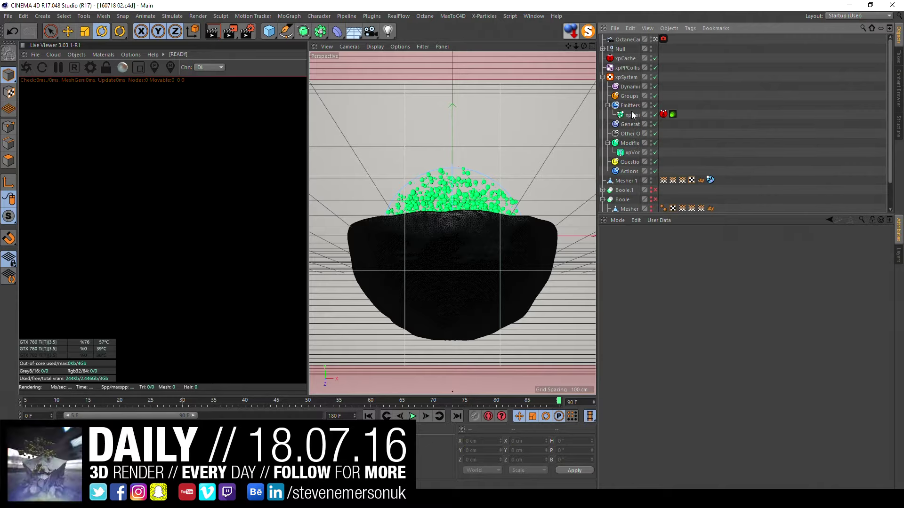
click(632, 152)
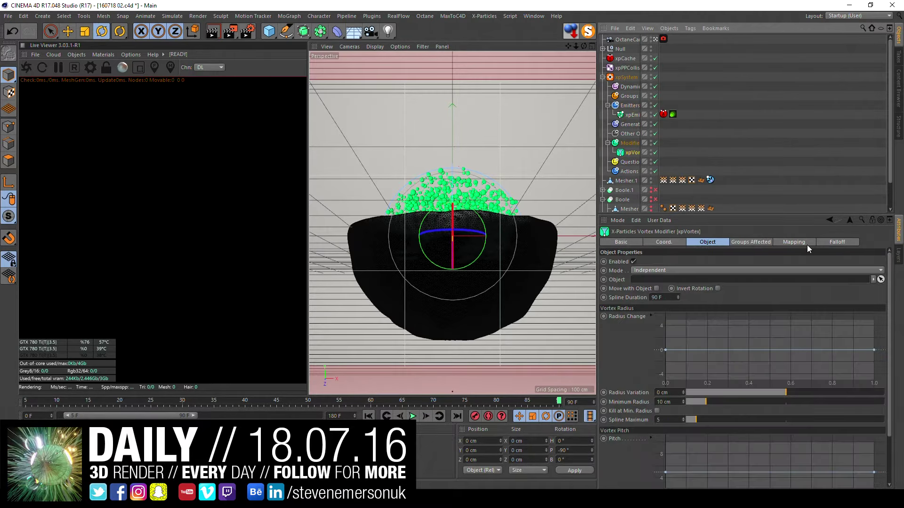
scroll(882, 293, down, 2)
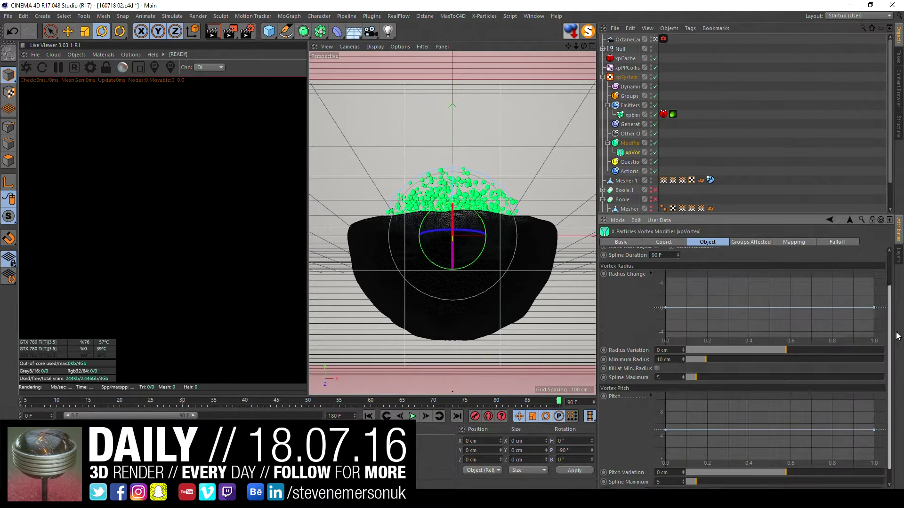
scroll(889, 330, down, 1)
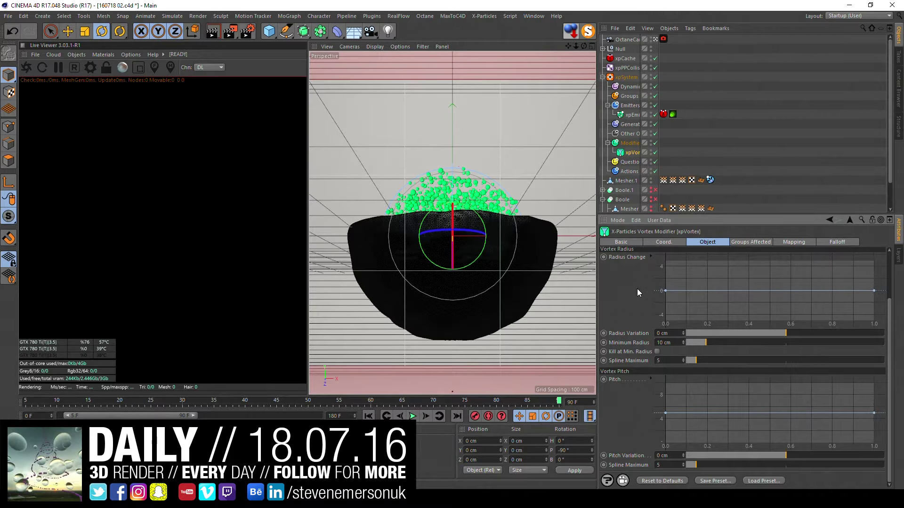
scroll(637, 289, up, 3)
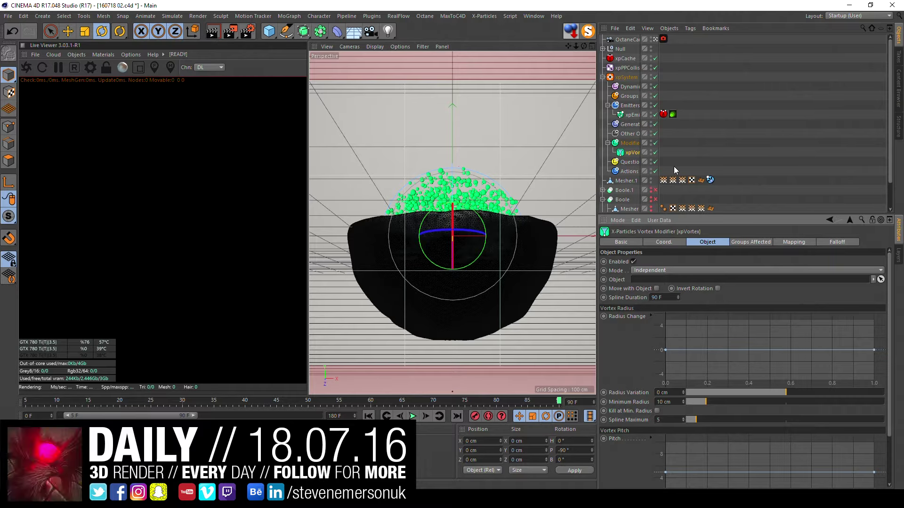
click(628, 183)
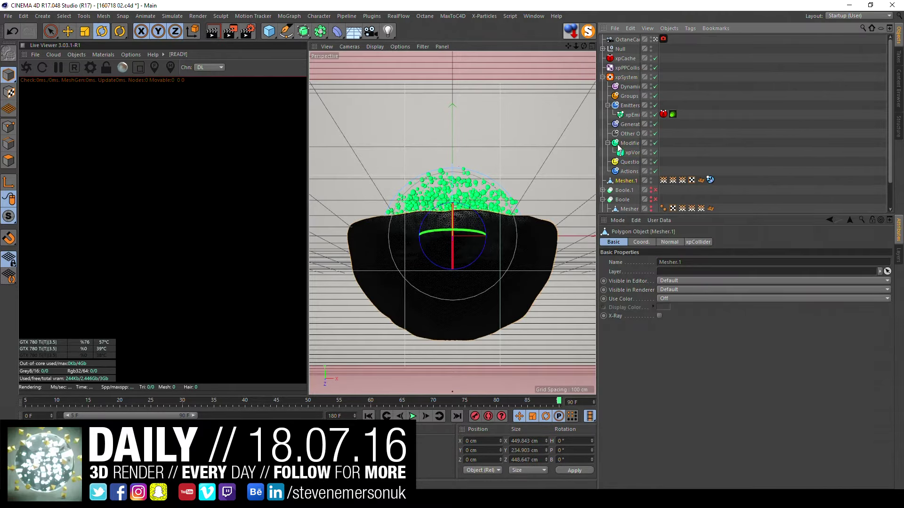
click(630, 153)
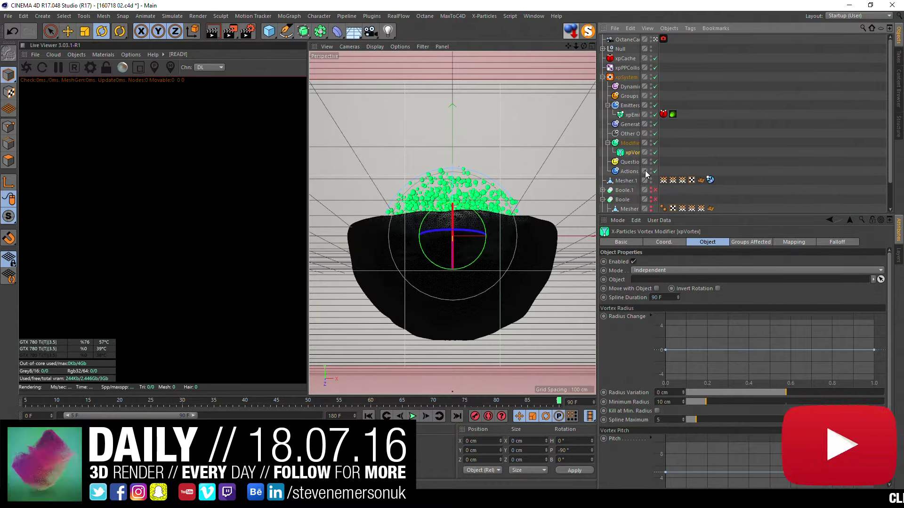
Step: Add an xpGravity modifier under the Modifiers folder
click(629, 143)
click(890, 290)
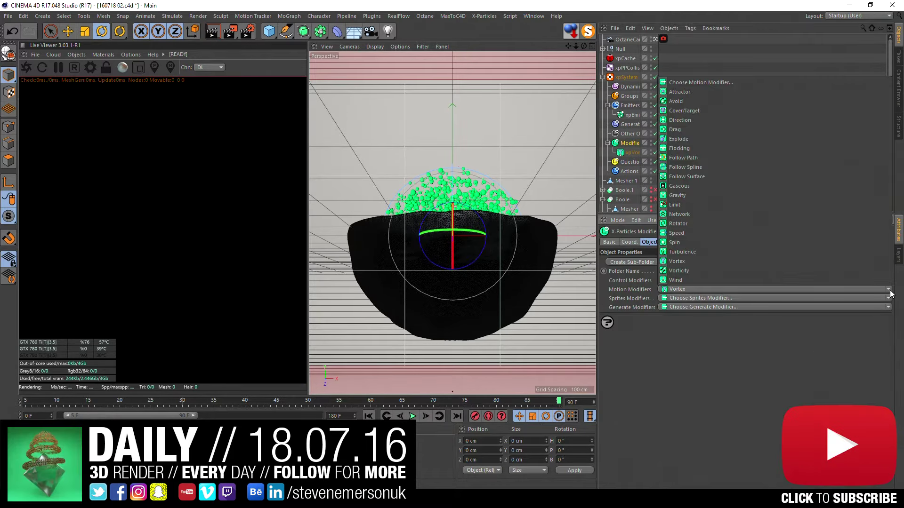
click(681, 191)
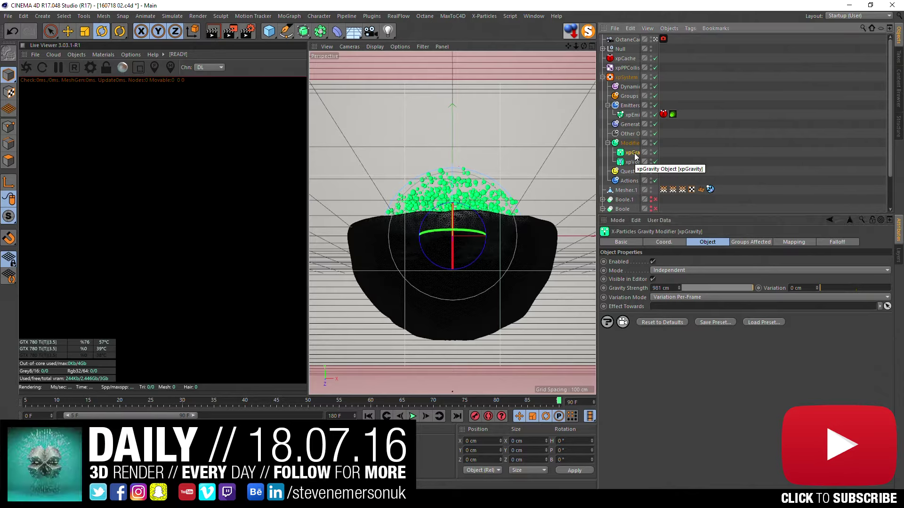
Step: Set the animation end frame to 90 F and the current frame to 5
click(368, 415)
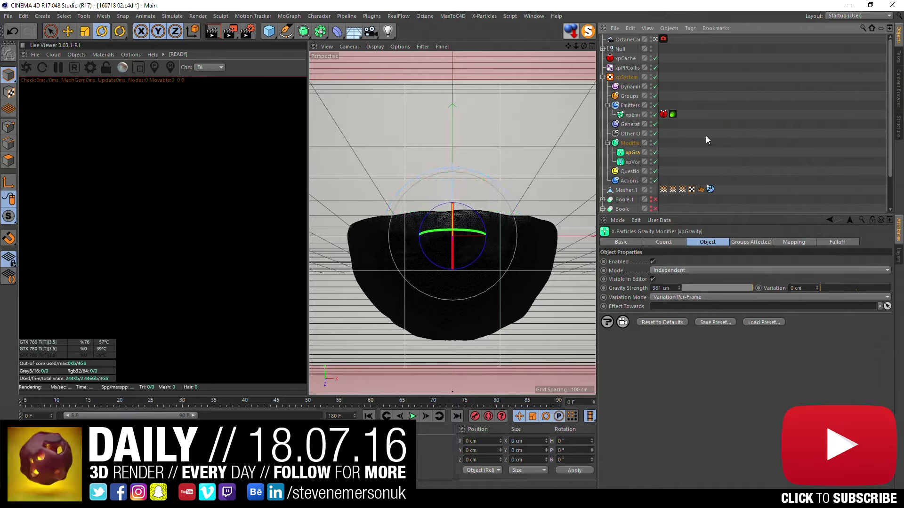
double_click(348, 416)
text(90)
key(Return)
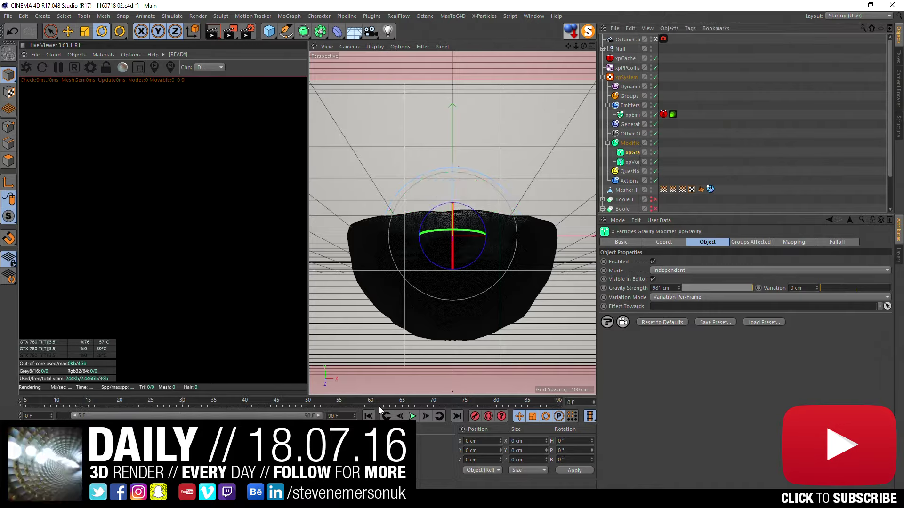
double_click(33, 416)
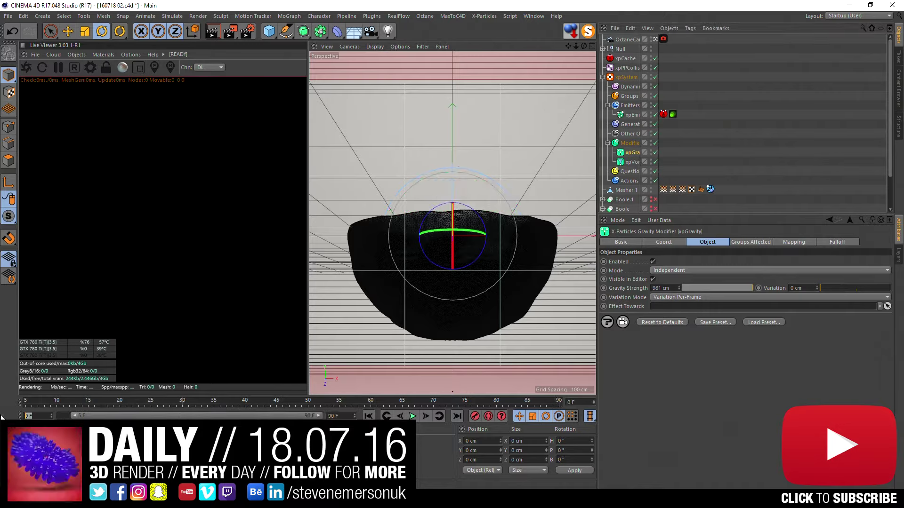
text(5)
key(Return)
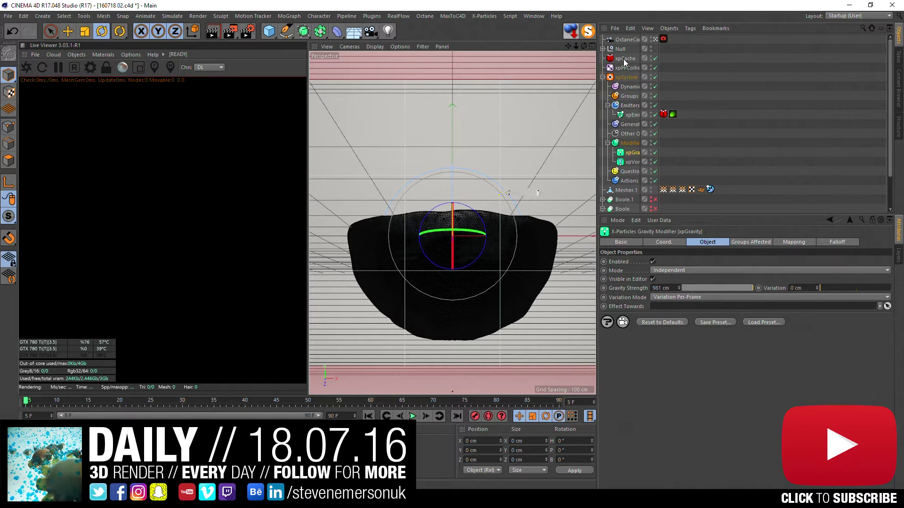
Step: Rebuild the xpCache, overwriting the existing particle cache
click(625, 58)
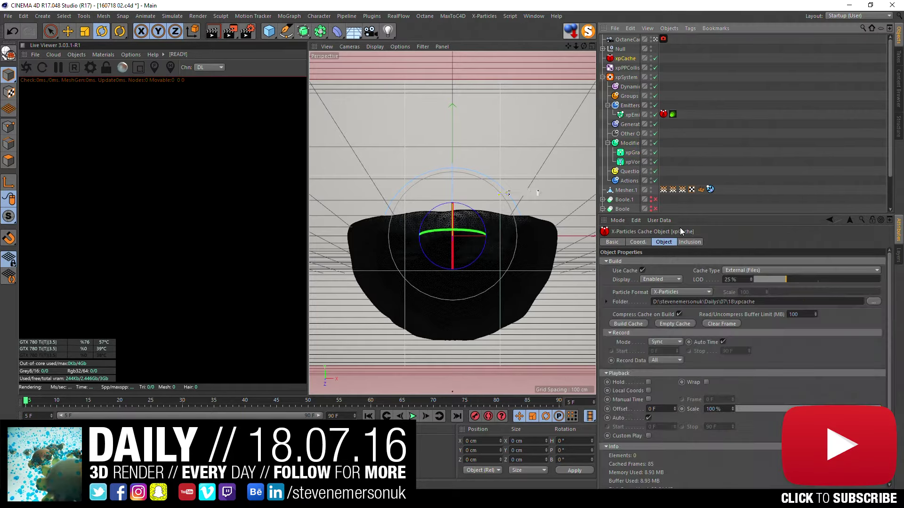
click(632, 323)
click(586, 348)
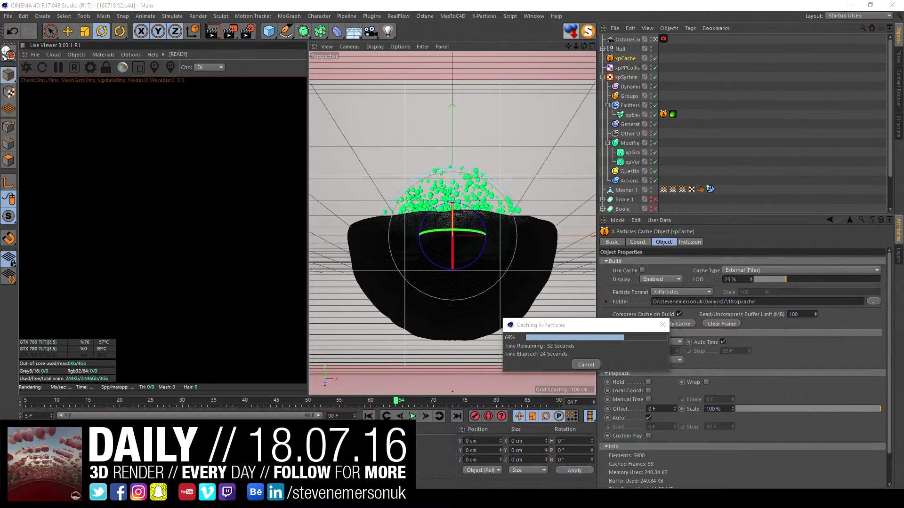
key(super)
text(snip)
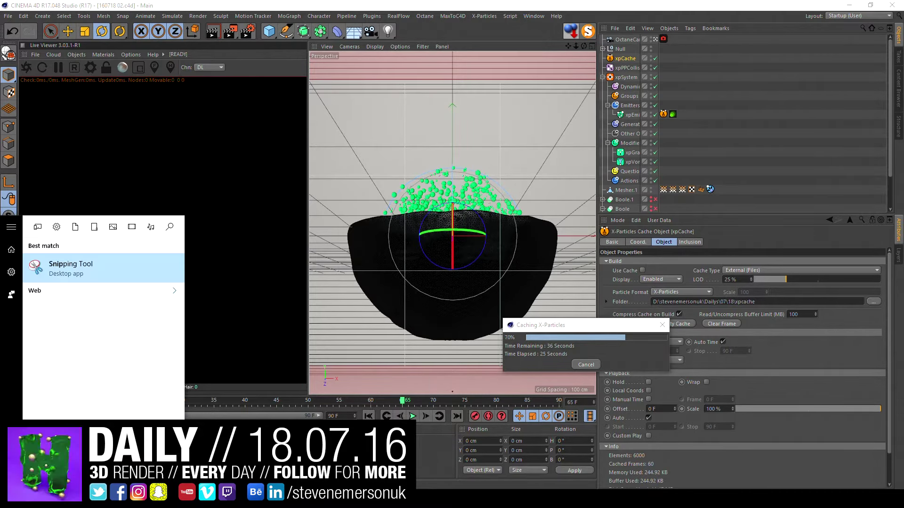
key(Return)
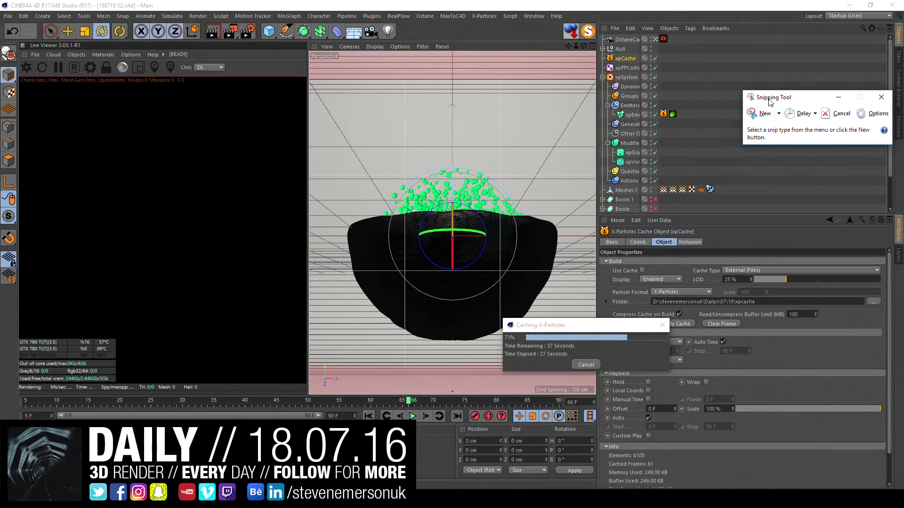
click(761, 114)
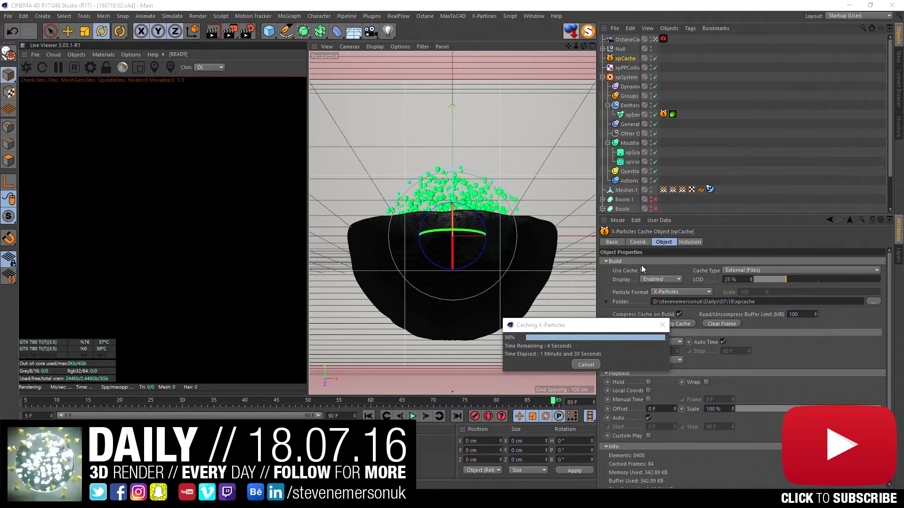
Step: Jump to frame 90 and orbit the view to look down into the bowl
click(558, 401)
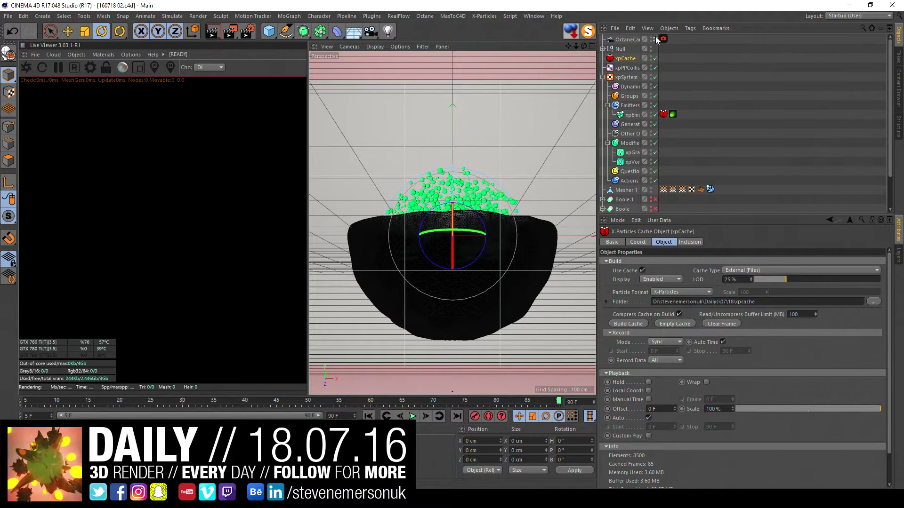
alt+drag(461, 245, 507, 264)
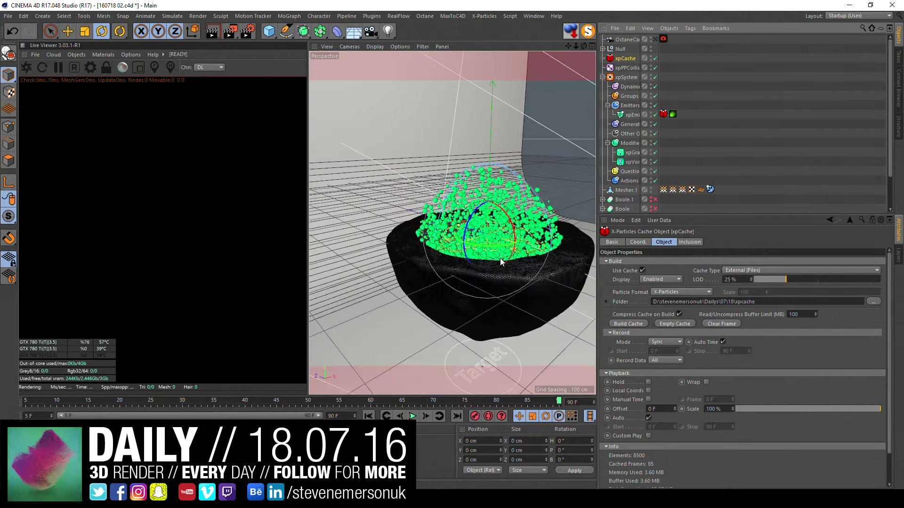
scroll(482, 253, up, 3)
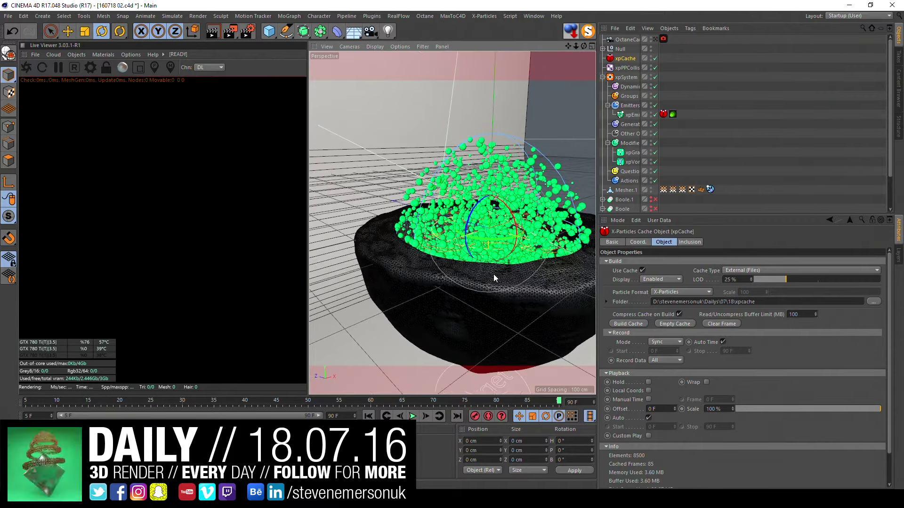
alt+drag(493, 274, 500, 310)
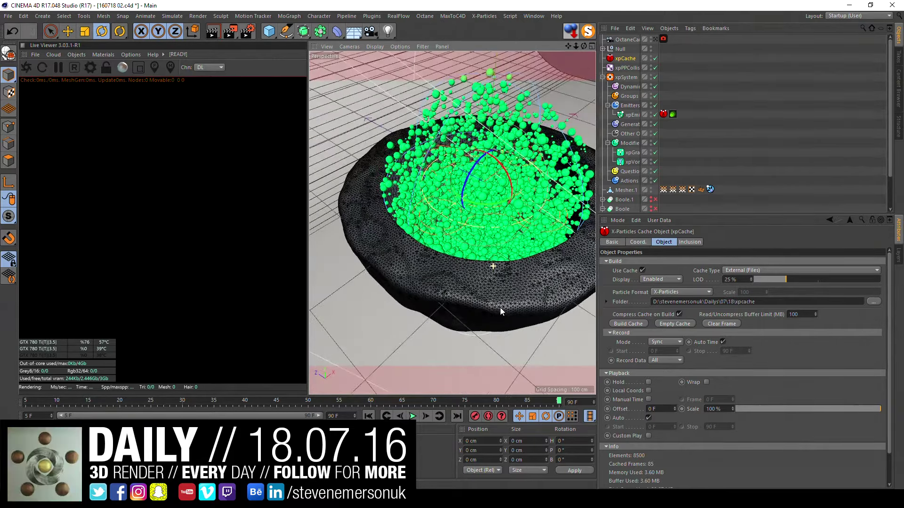
Step: Raise the xpEmitter birthrate to 5000 and start rebuilding the xpCache
click(632, 115)
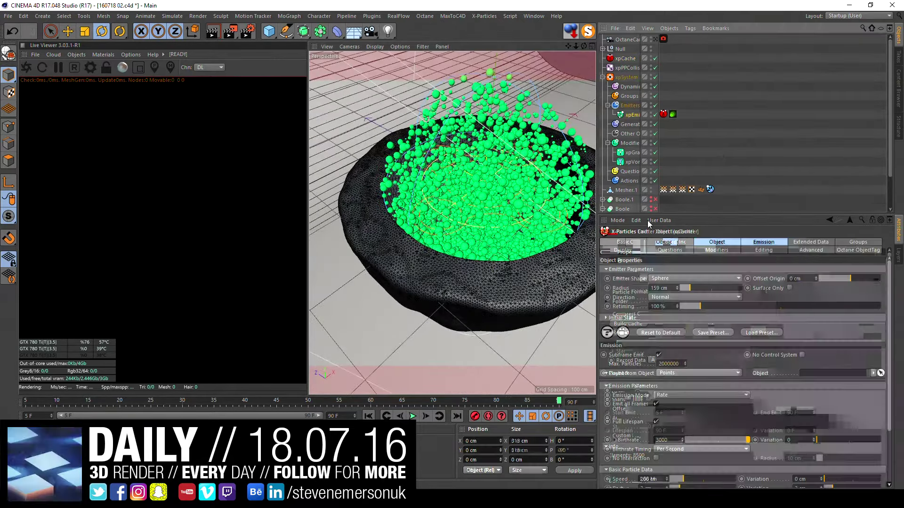
click(663, 439)
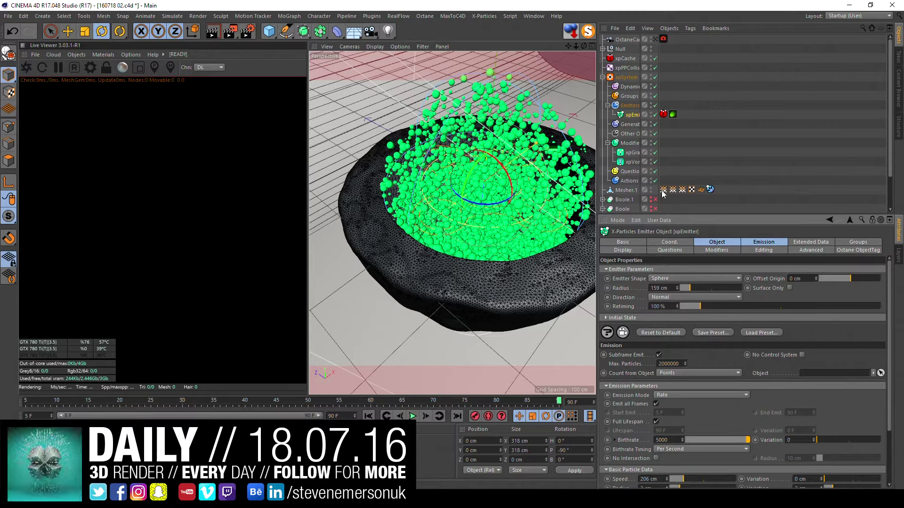
click(625, 59)
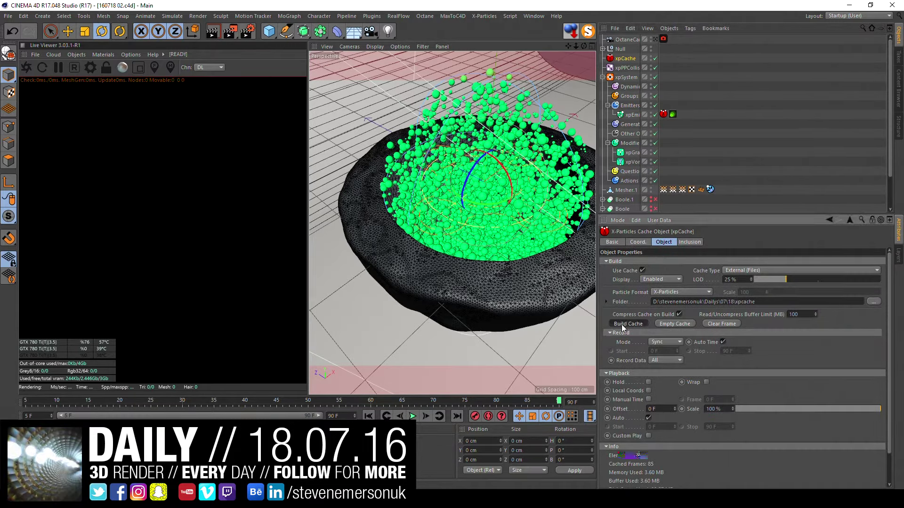
click(622, 324)
Step: Overwrite the old cache with the denser 5000-birthrate simulation
click(578, 349)
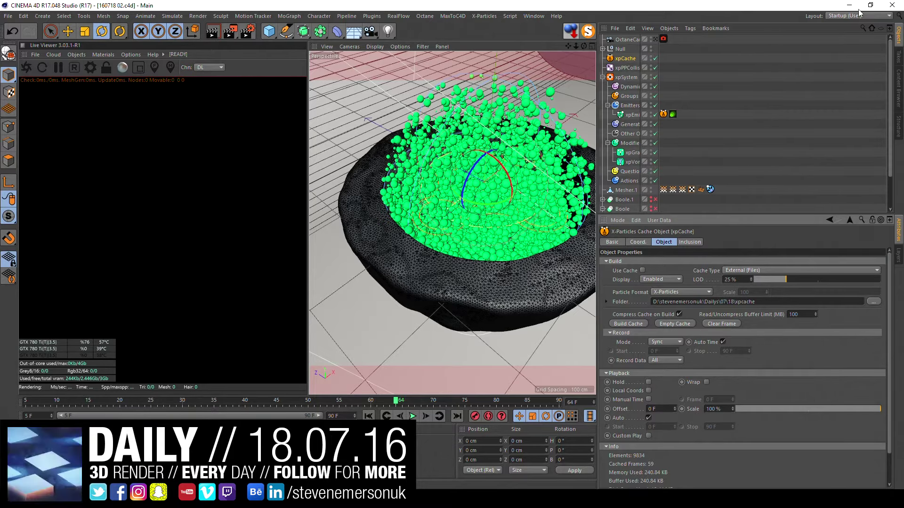
Step: Force-quit the frozen Cinema 4D through Task Manager and relaunch it from Start
key(ctrl+alt+Delete)
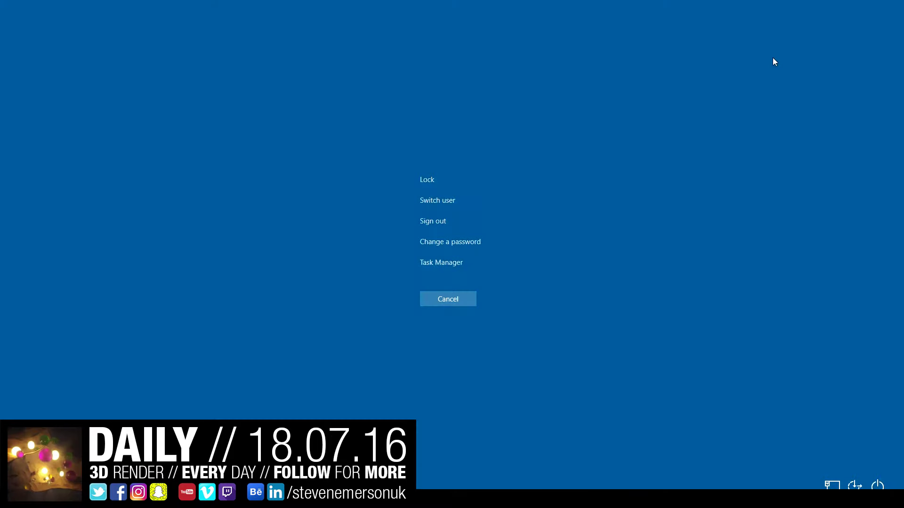
click(440, 262)
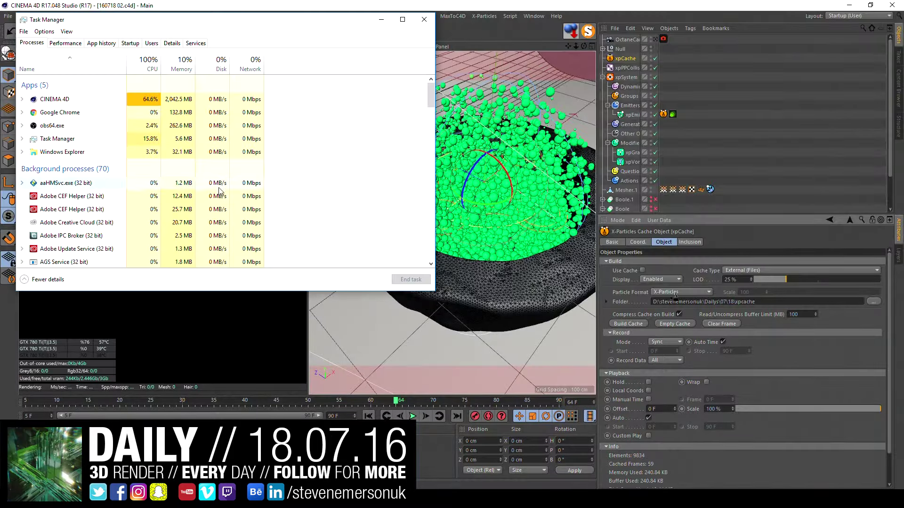
right_click(72, 100)
click(85, 115)
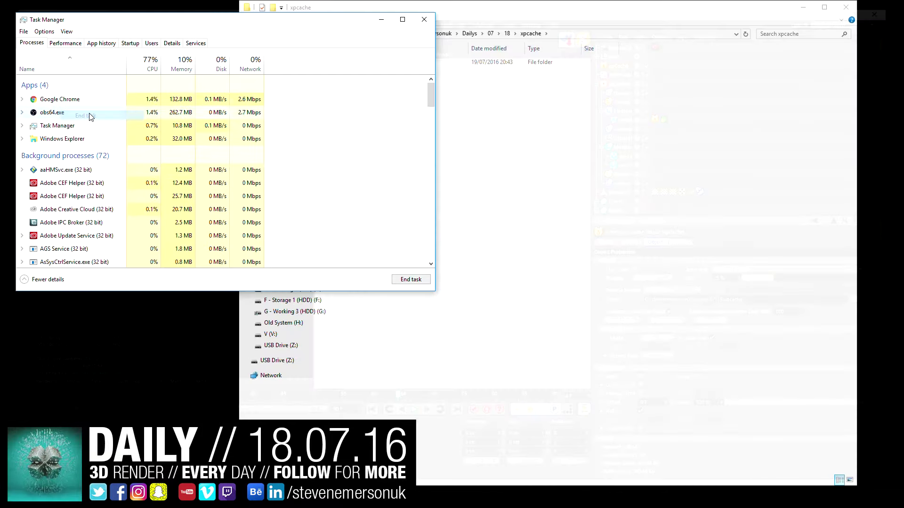
click(424, 21)
key(super)
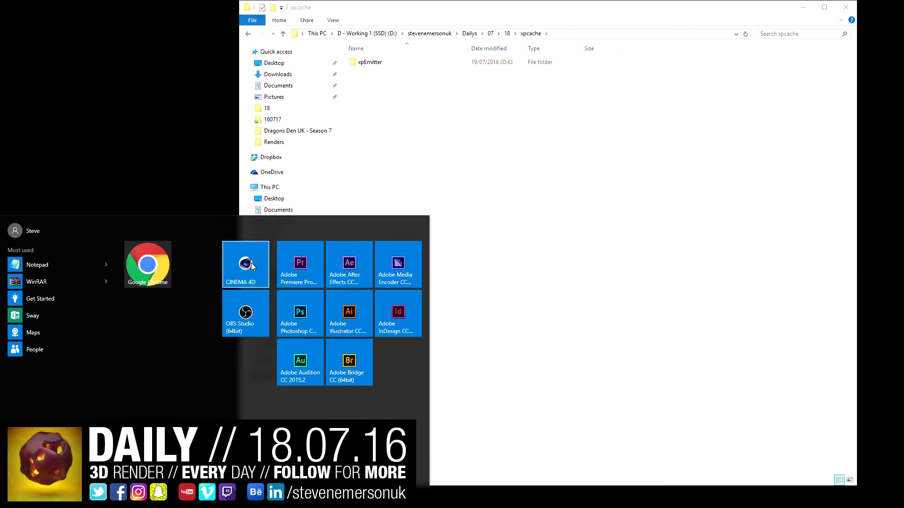
key(Escape)
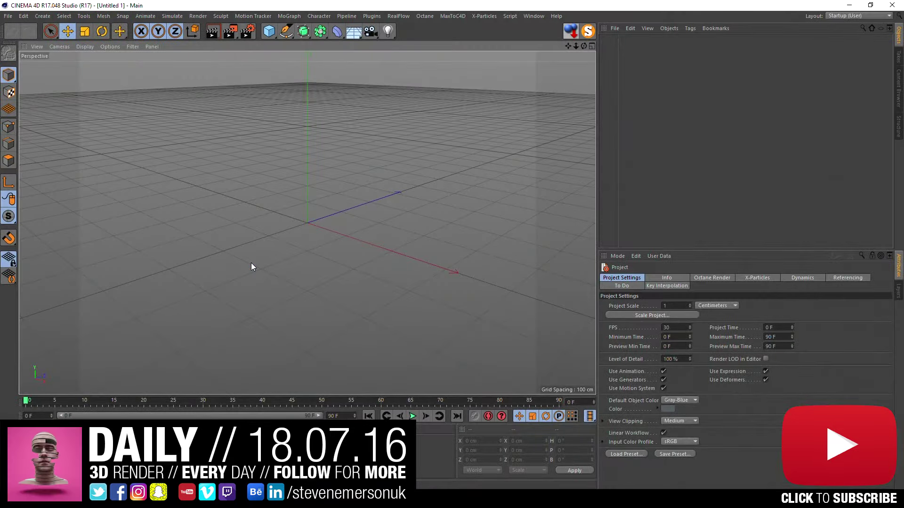
Step: Reopen the recent scene 160718 02.c4d and delete its xpVortex modifier
key(alt+f)
mouse_move(28, 196)
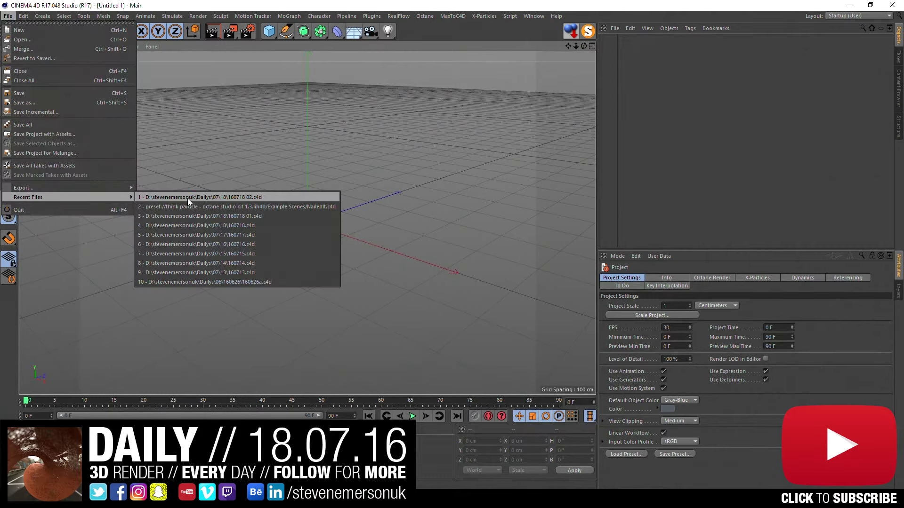
click(208, 198)
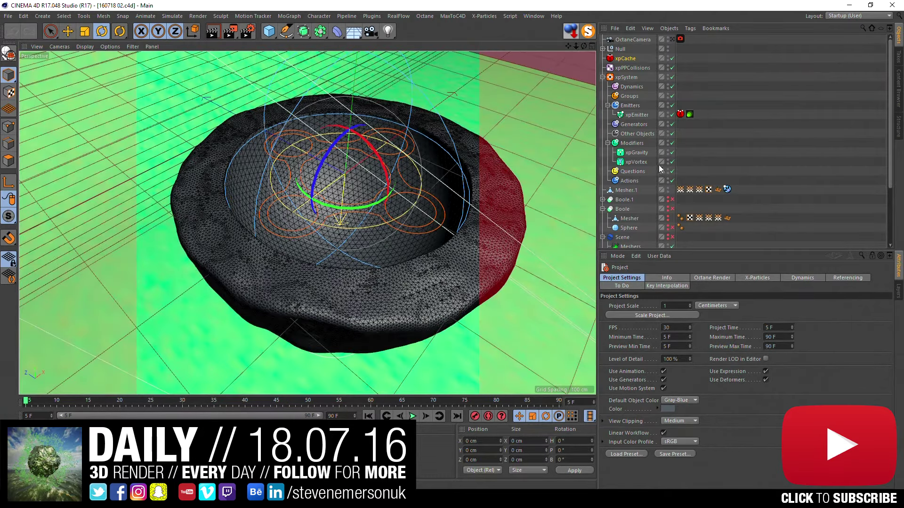
click(637, 162)
key(Delete)
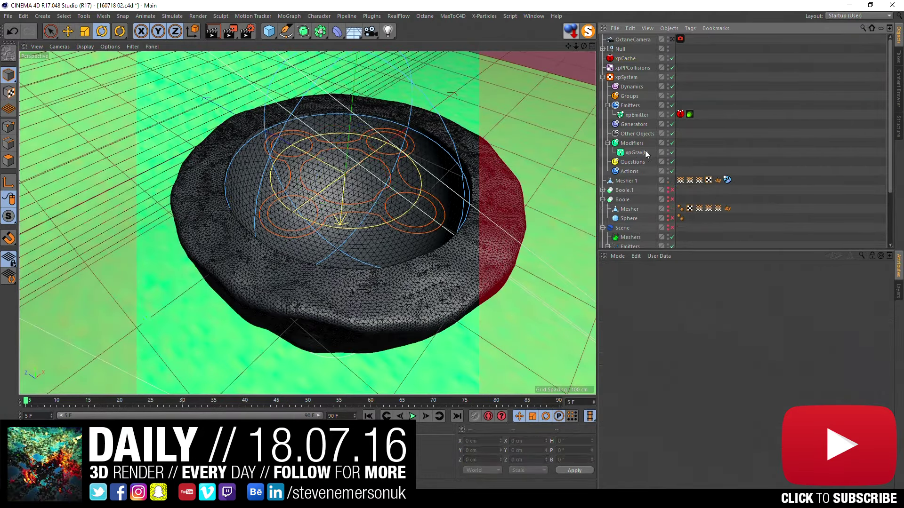
Step: Set the xpEmitter's Emission Birthrate to 2000
click(636, 114)
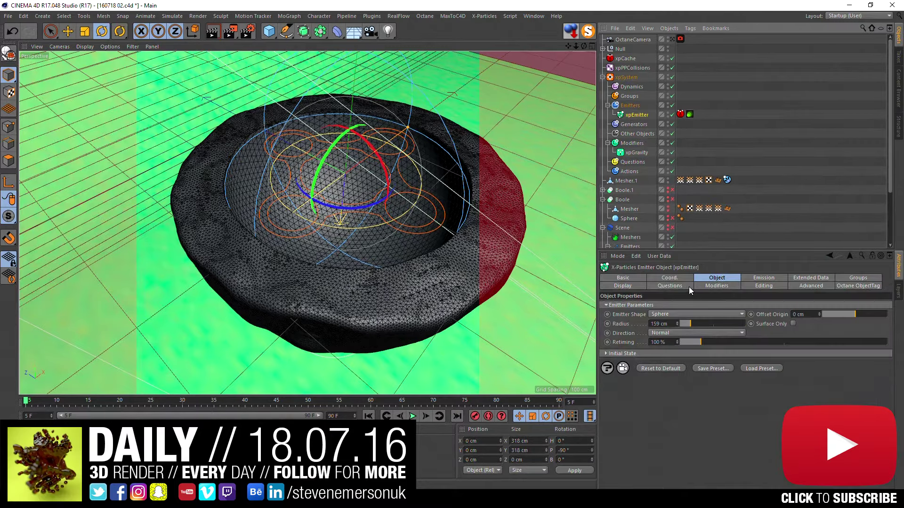
click(763, 278)
double_click(664, 391)
text(2000)
key(Return)
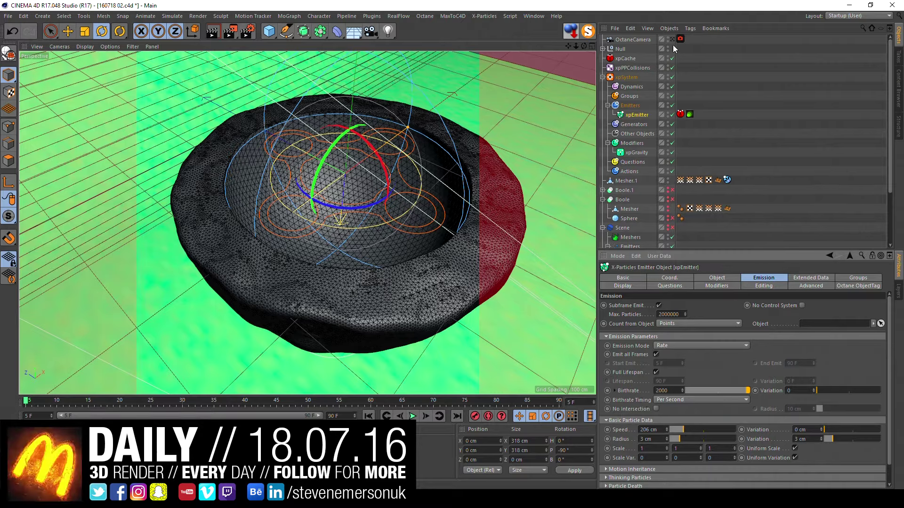
Step: Start an overwriting xpCache build, then stop the caching run
click(622, 58)
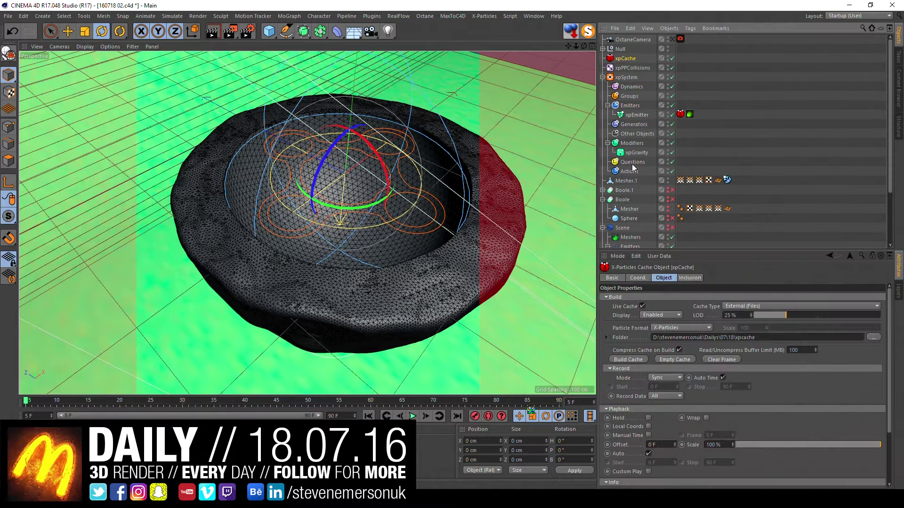
click(636, 362)
click(580, 385)
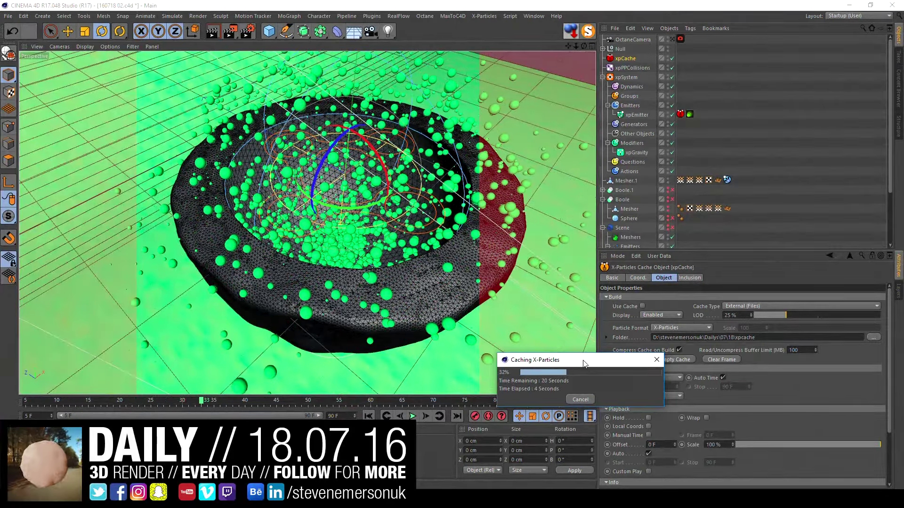
click(580, 399)
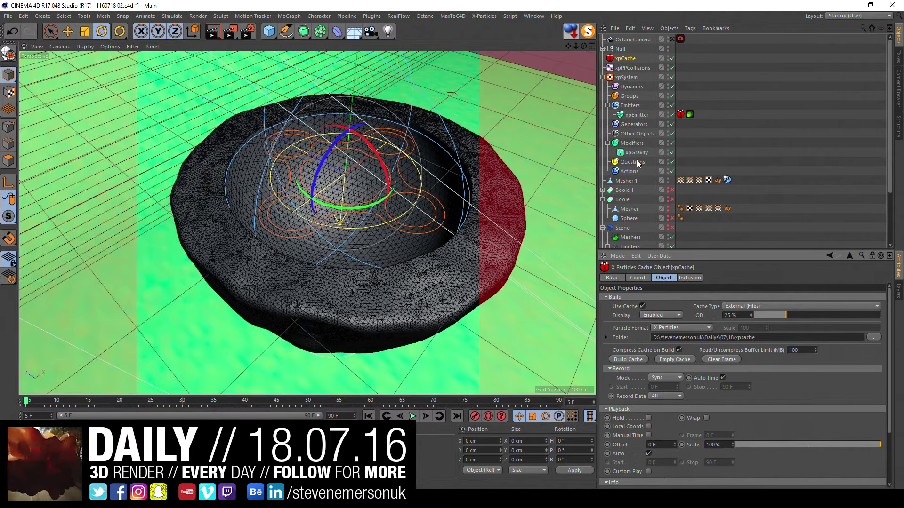
Step: Shrink the emitter radius to 117 cm and rebuild the xpCache with Overwrite
click(633, 116)
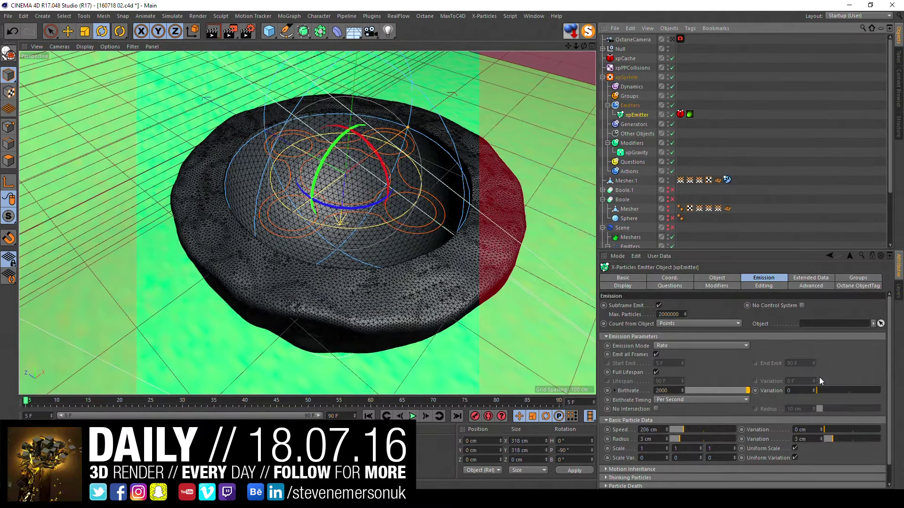
click(685, 277)
click(725, 278)
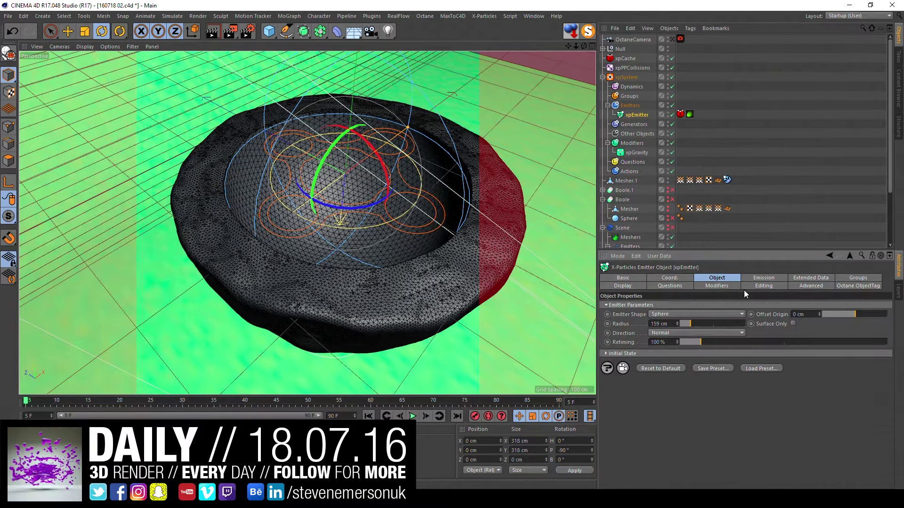
drag(687, 325, 688, 324)
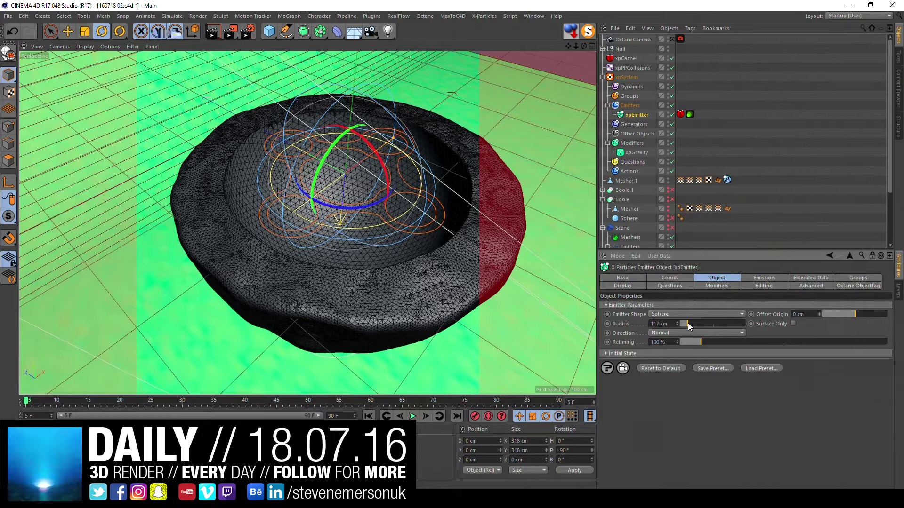
click(625, 58)
click(641, 359)
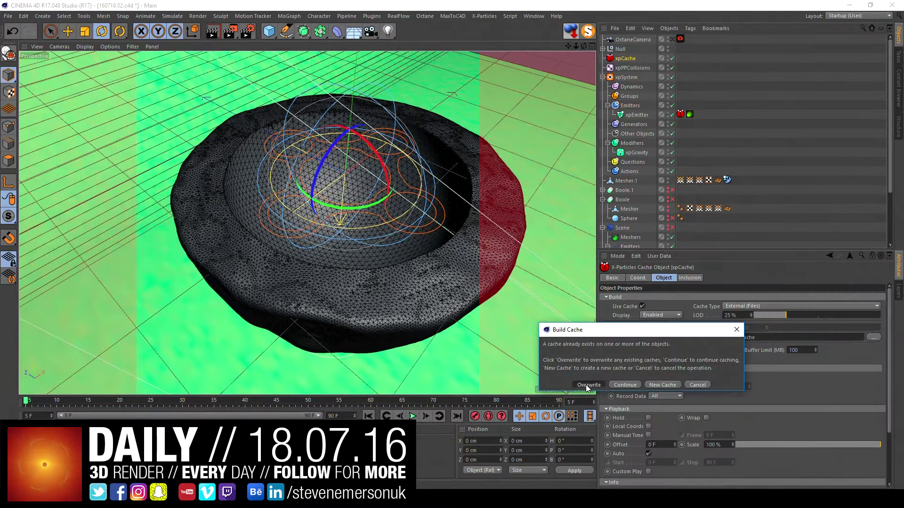
click(586, 385)
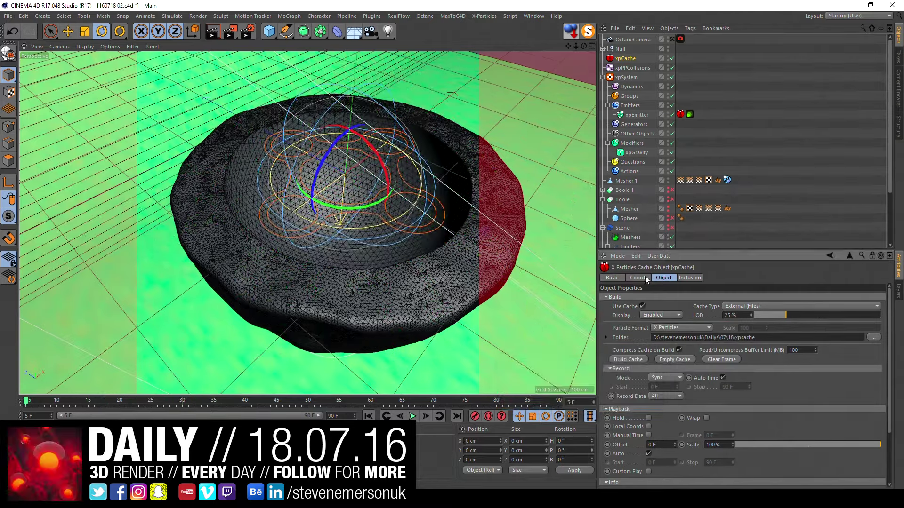
Step: Shrink the emitter radius to 103 cm, lower it into the bowl, and start caching
click(637, 115)
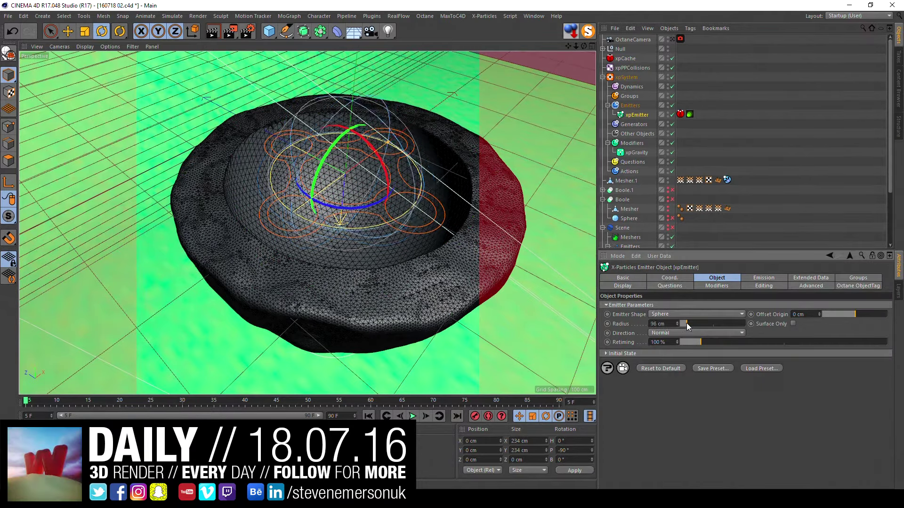
drag(684, 325, 688, 323)
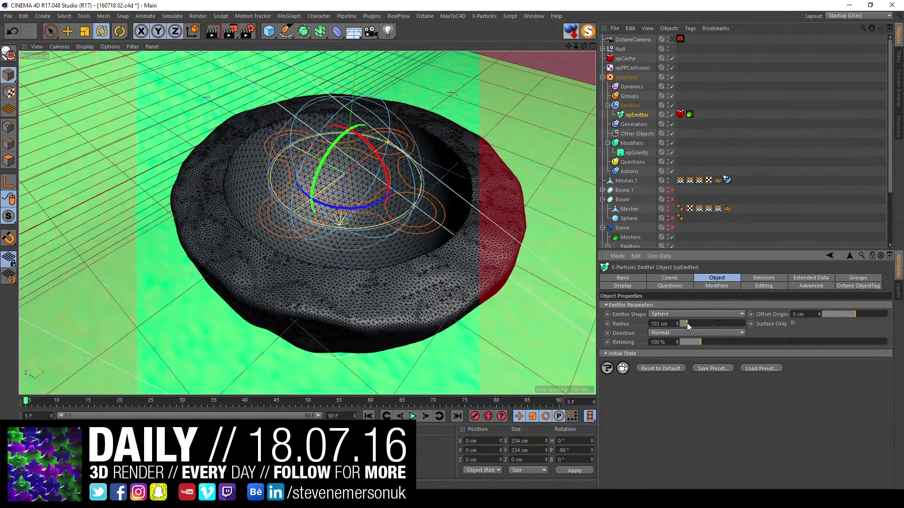
key(e)
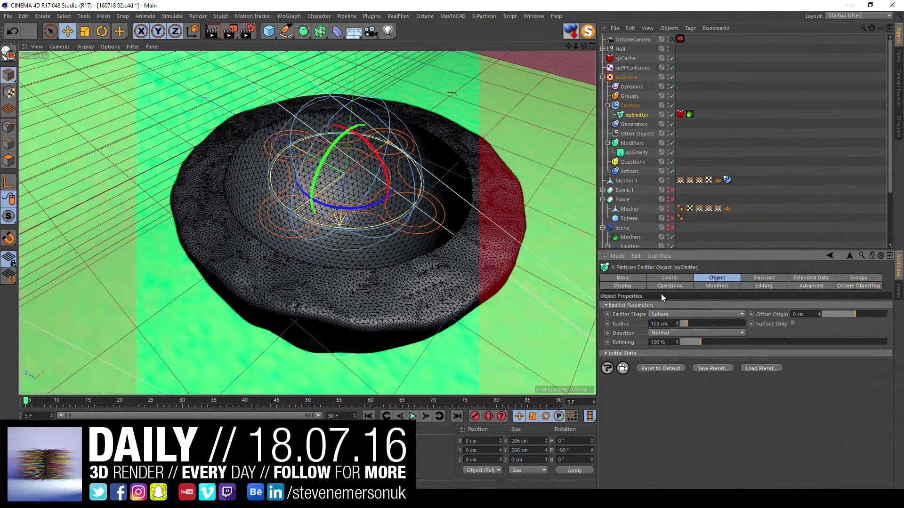
key(e)
drag(341, 203, 340, 228)
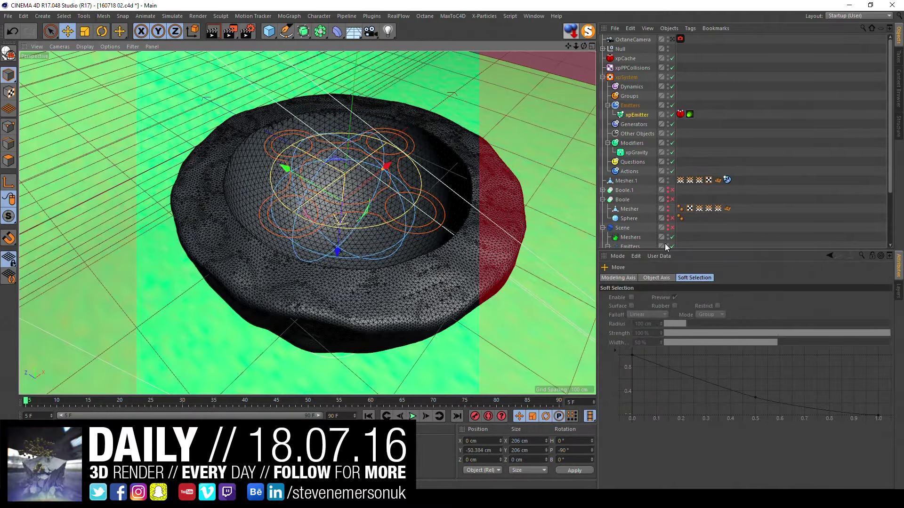
click(620, 58)
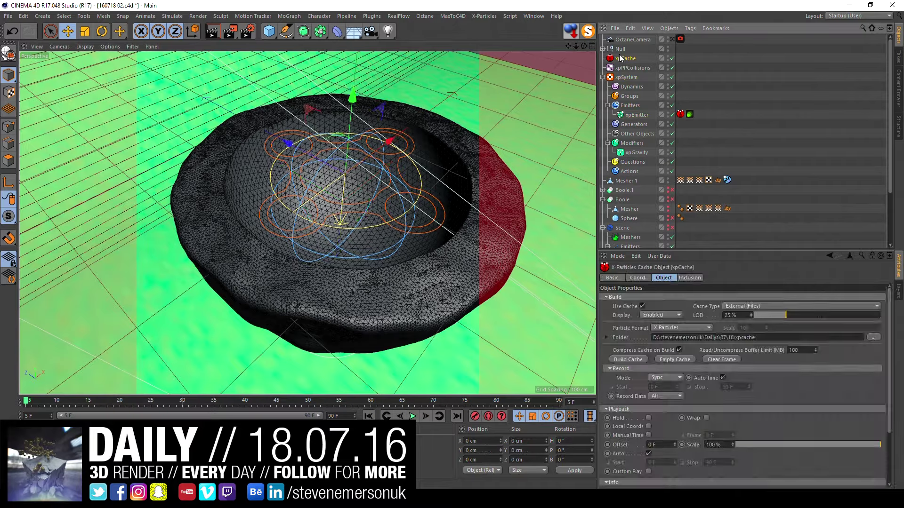
click(631, 360)
click(574, 385)
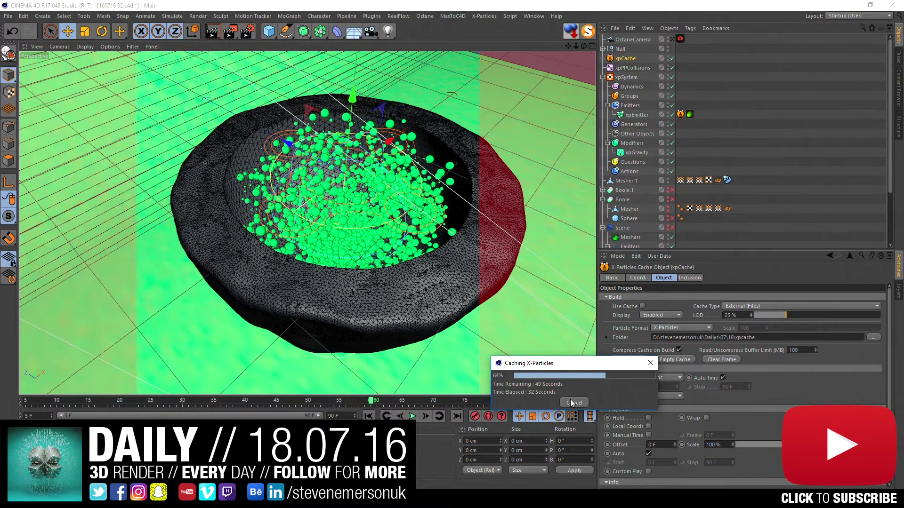
click(572, 403)
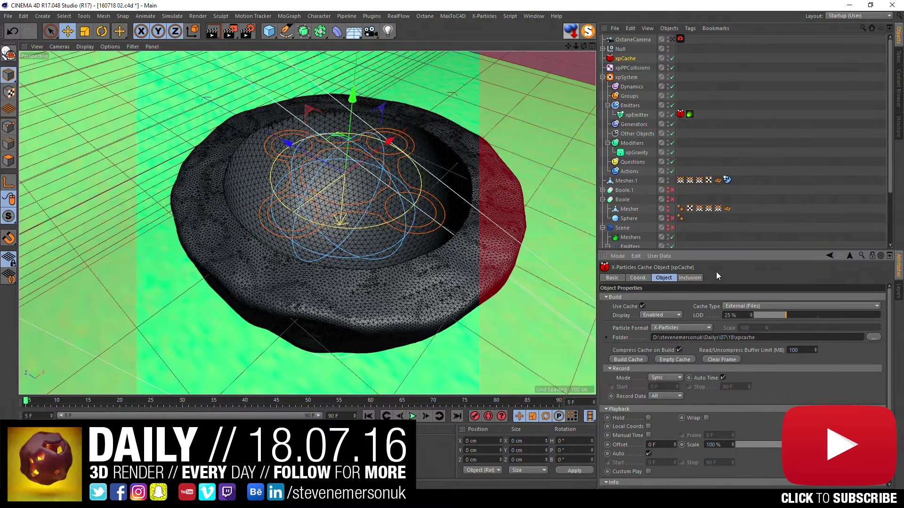
Step: Browse the xpEmitter's Emission, Extended Data, Groups and other settings pages
click(637, 115)
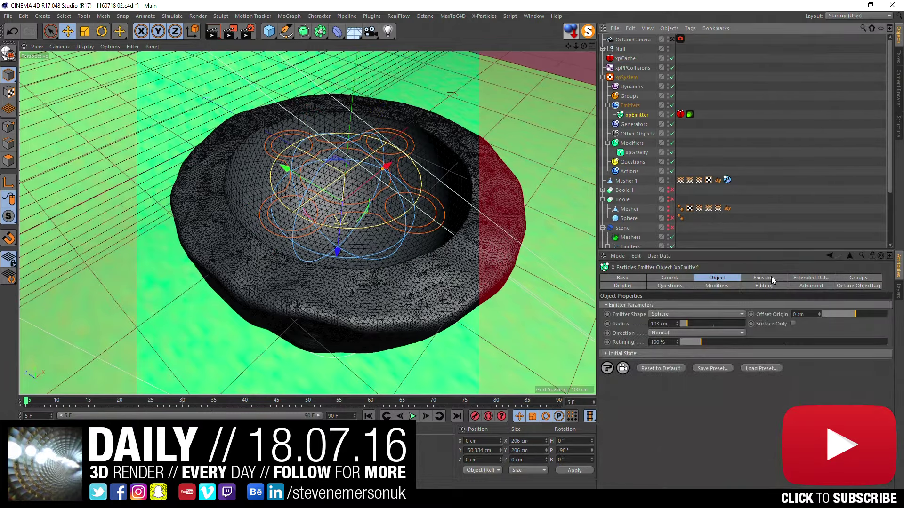
click(772, 279)
click(798, 278)
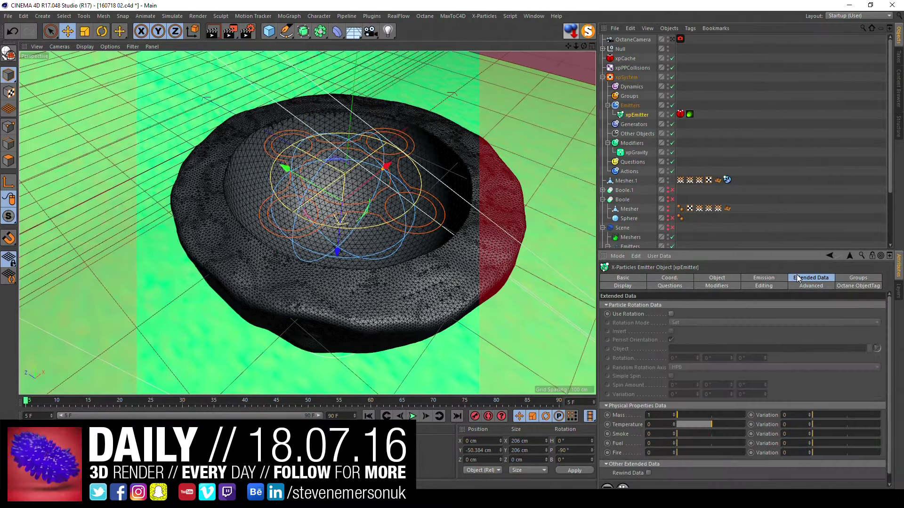
click(838, 276)
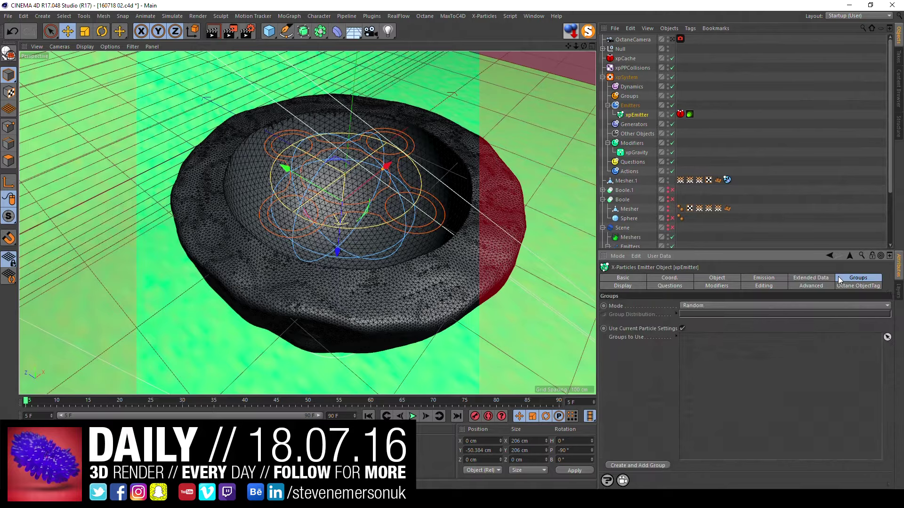
click(640, 285)
click(719, 287)
click(768, 286)
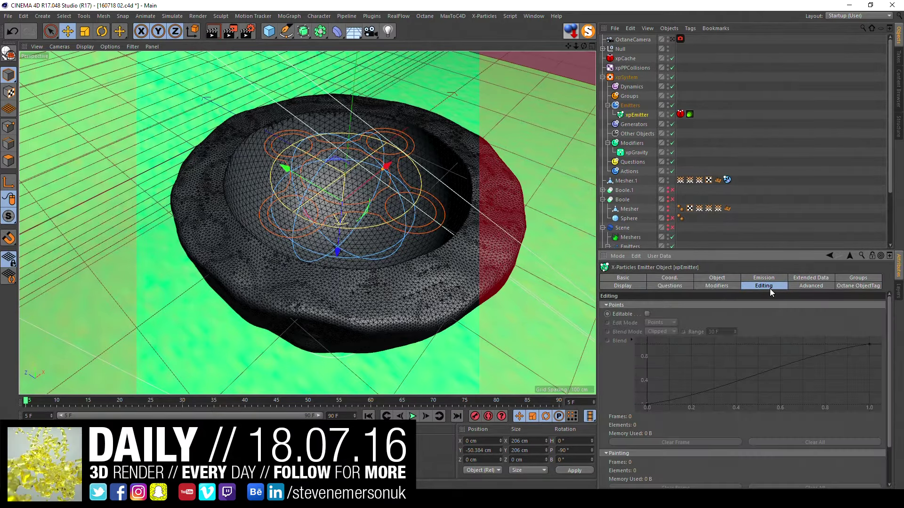
click(722, 277)
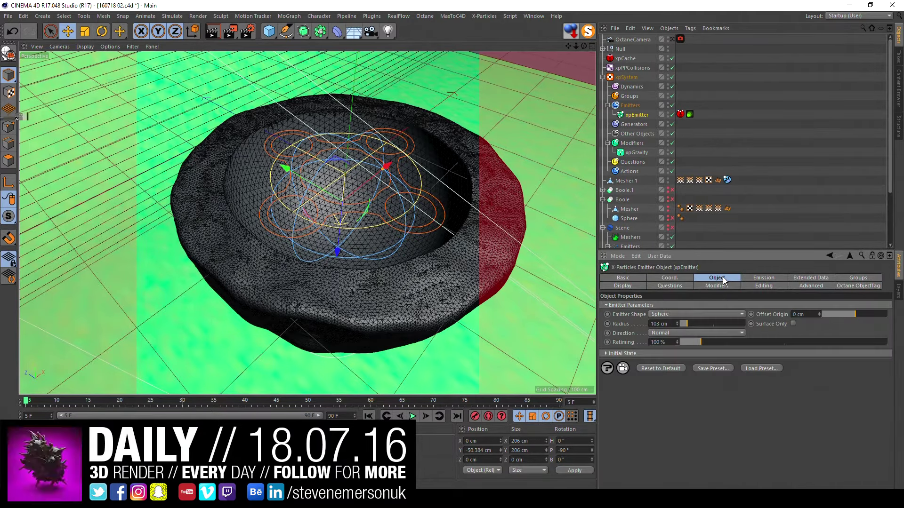
click(746, 279)
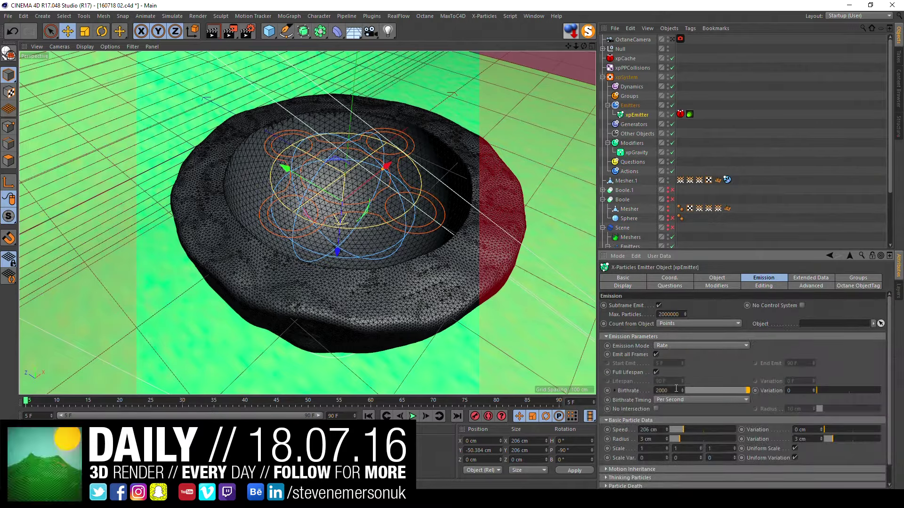
Step: Change the emitter Birthrate to 500 and start rebuilding the xpCache
double_click(661, 391)
key(Return)
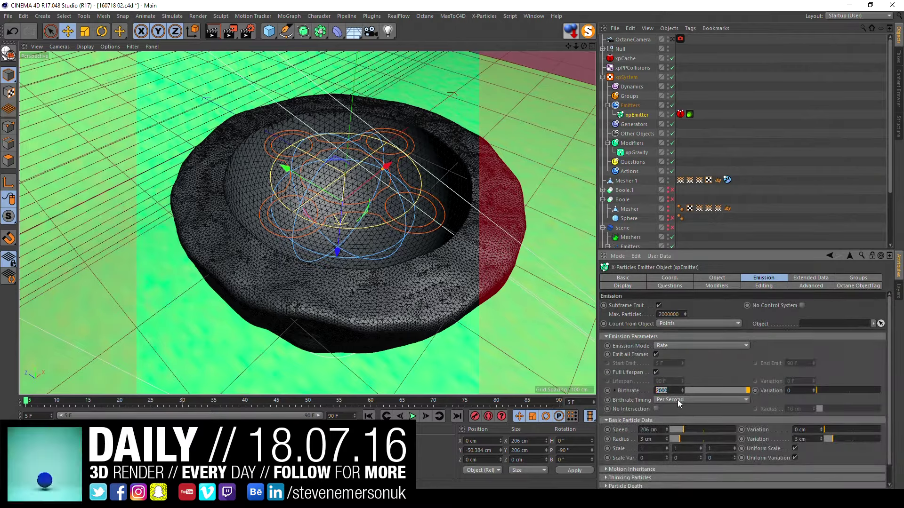
double_click(661, 390)
text(500)
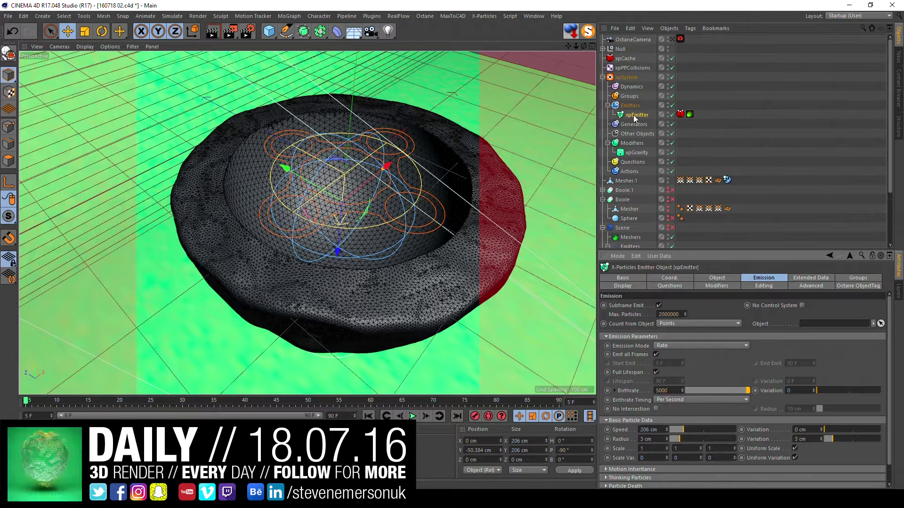
click(625, 58)
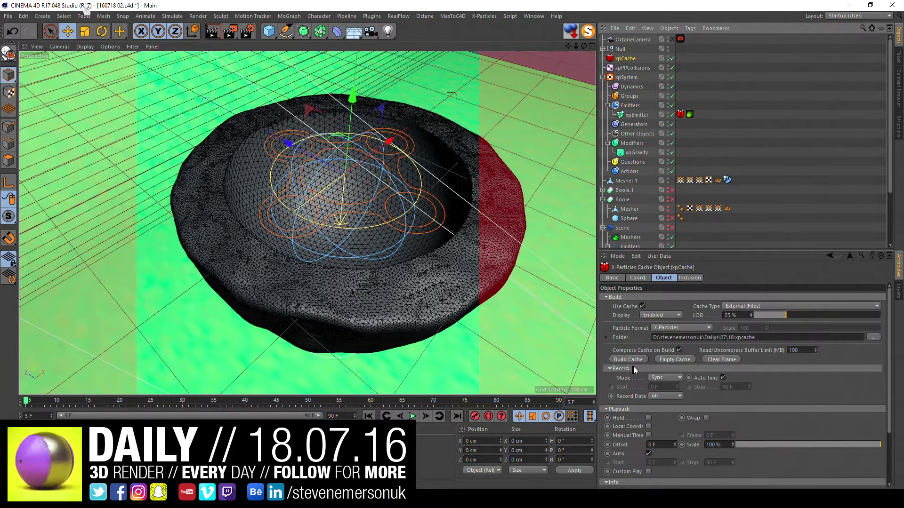
click(622, 359)
Step: Overwrite the existing cache, let caching run, then cancel it at 43%
click(565, 389)
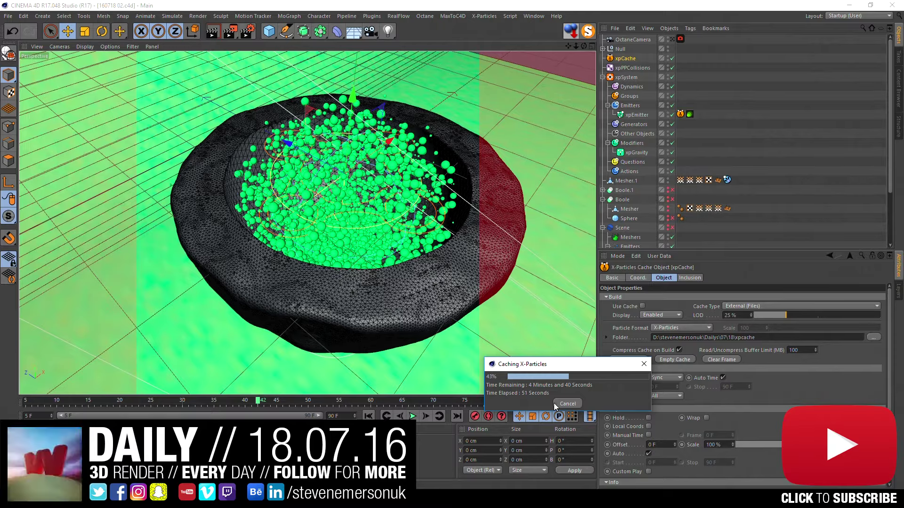
click(567, 404)
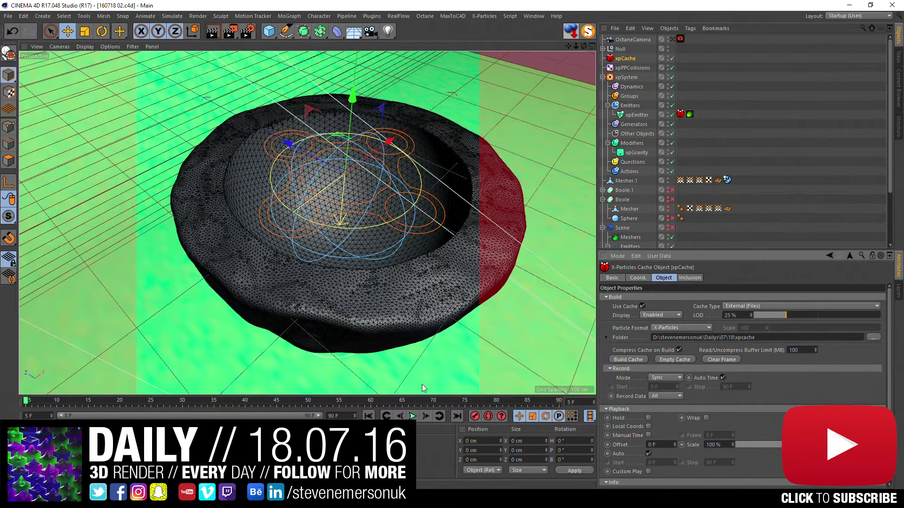
Step: Preview the cached particles at frame 25, orbiting the bowl from a lower angle
drag(189, 406, 151, 404)
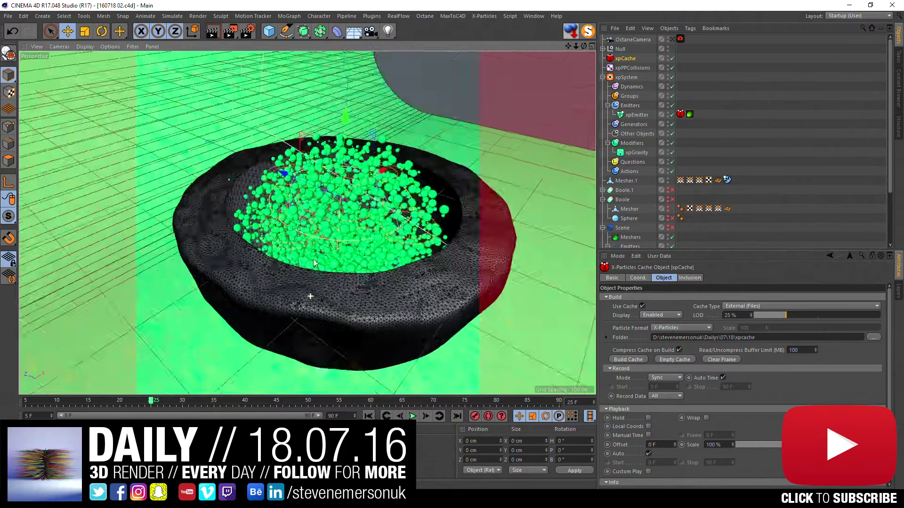
mouse_move(292, 317)
alt+mouse_down()
mouse_move(314, 215)
mouse_move(291, 92)
alt+mouse_up()
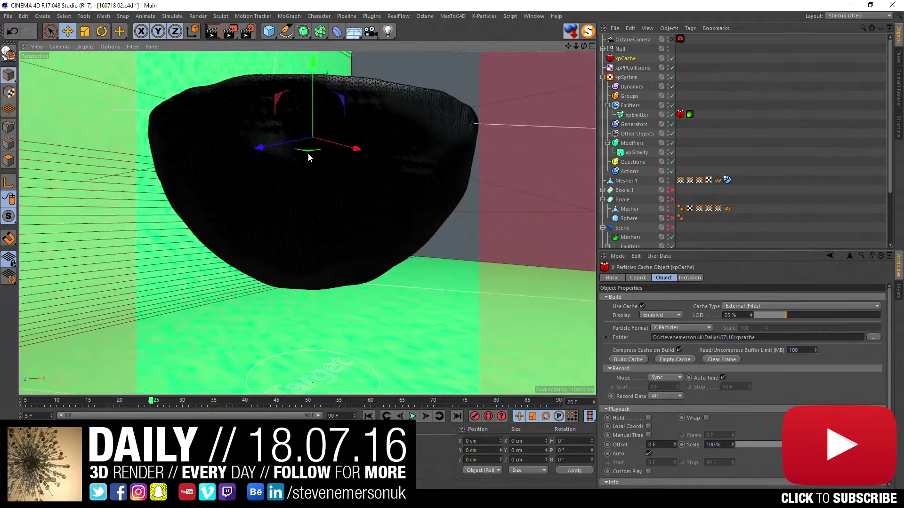
scroll(258, 204, up, 5)
scroll(259, 207, down, 5)
alt+drag(297, 273, 301, 329)
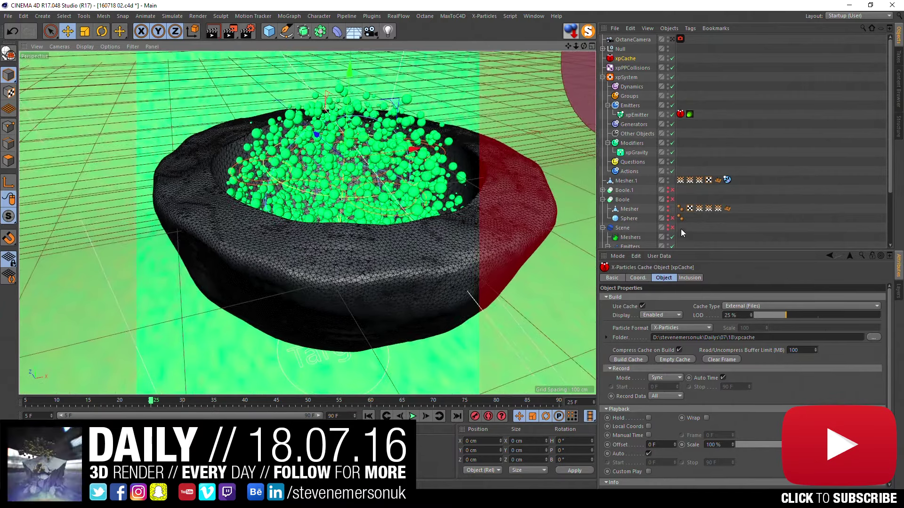
Step: Return to the start frame and show the xpEmitter's shape settings
click(710, 181)
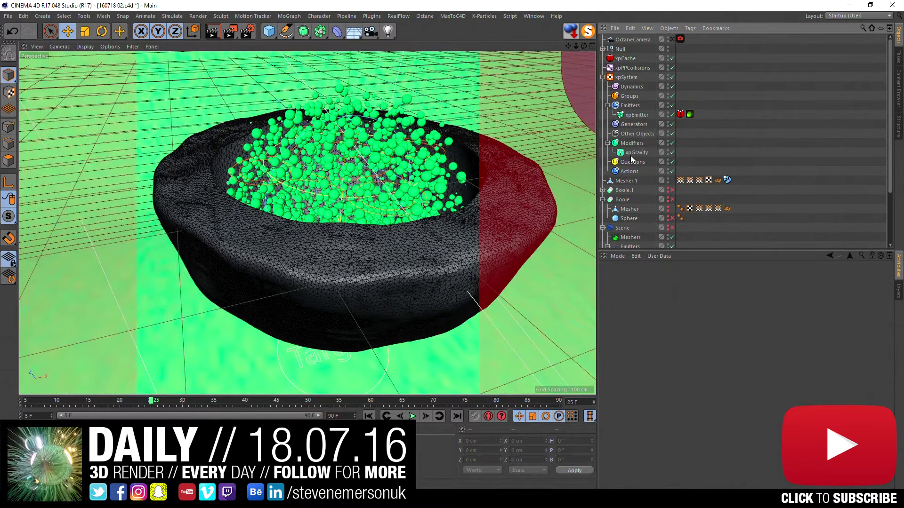
click(373, 417)
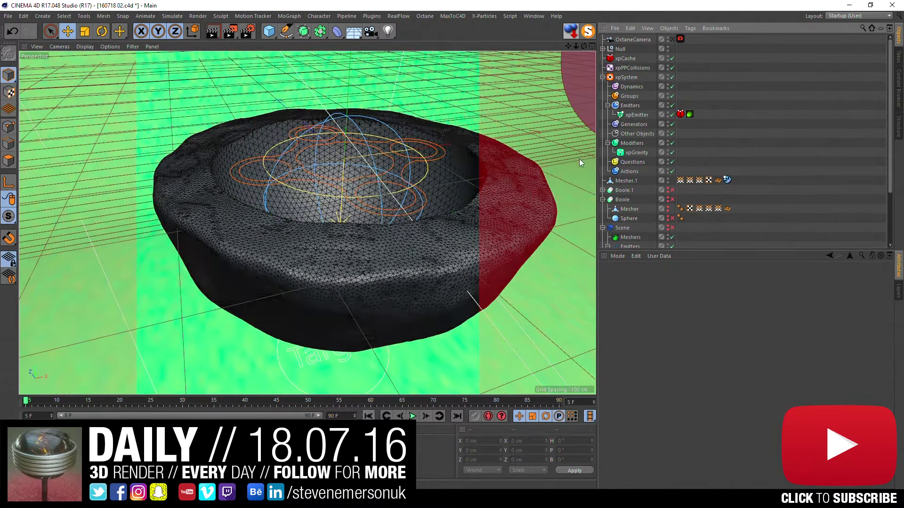
click(628, 116)
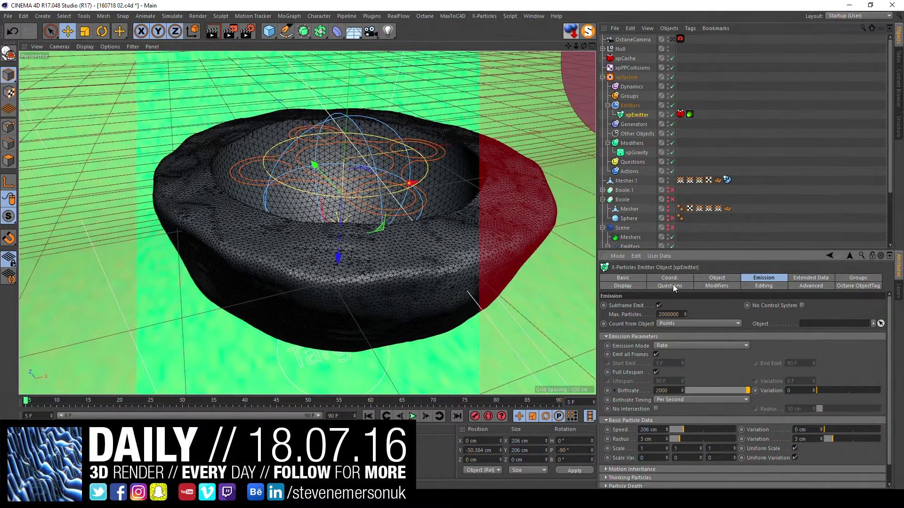
click(698, 282)
Step: Enlarge the emitter radius to 230 cm, then overwrite-rebuild the cache and stop it partway
drag(685, 325, 696, 323)
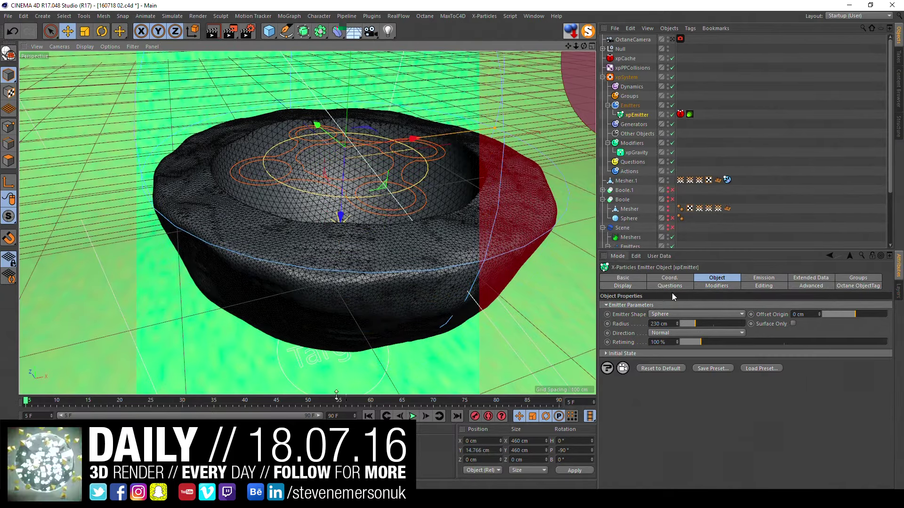
click(625, 58)
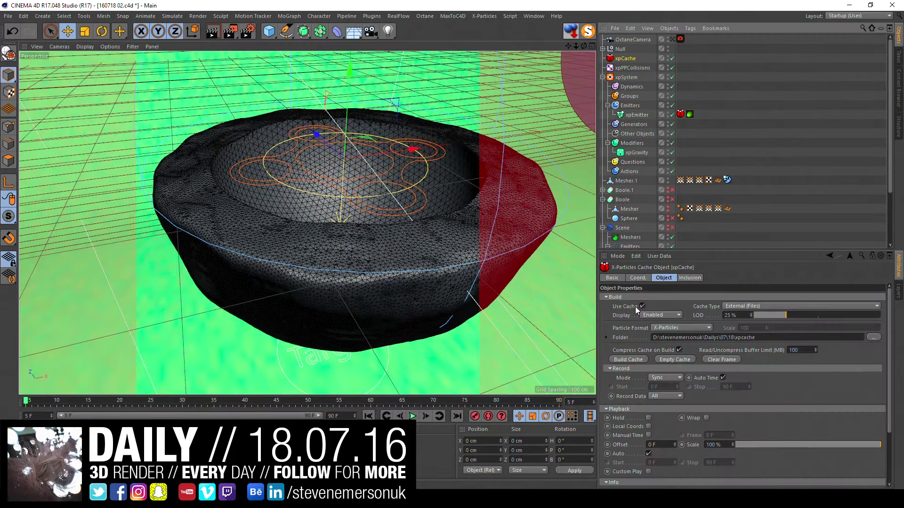
click(633, 357)
click(580, 380)
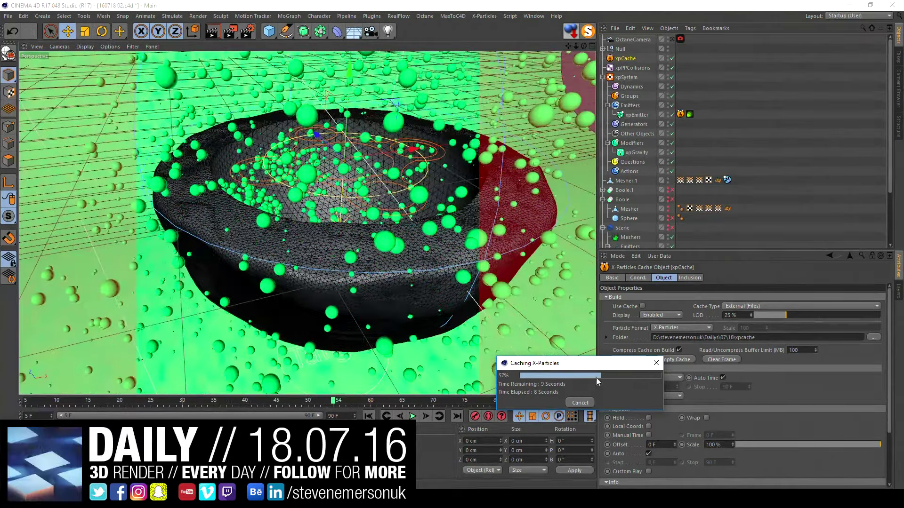
click(580, 403)
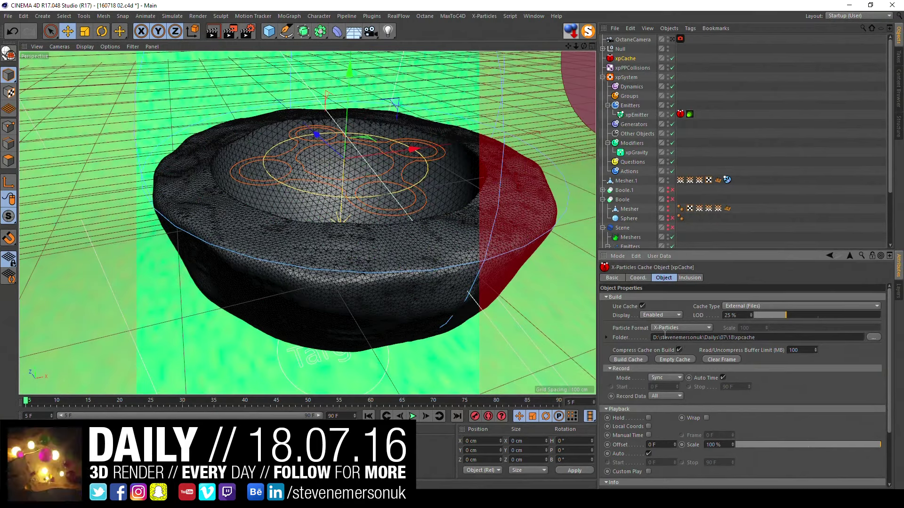
Step: Shrink the emitter radius to 181 cm and briefly rebuild the xpCache over the old cache
click(640, 115)
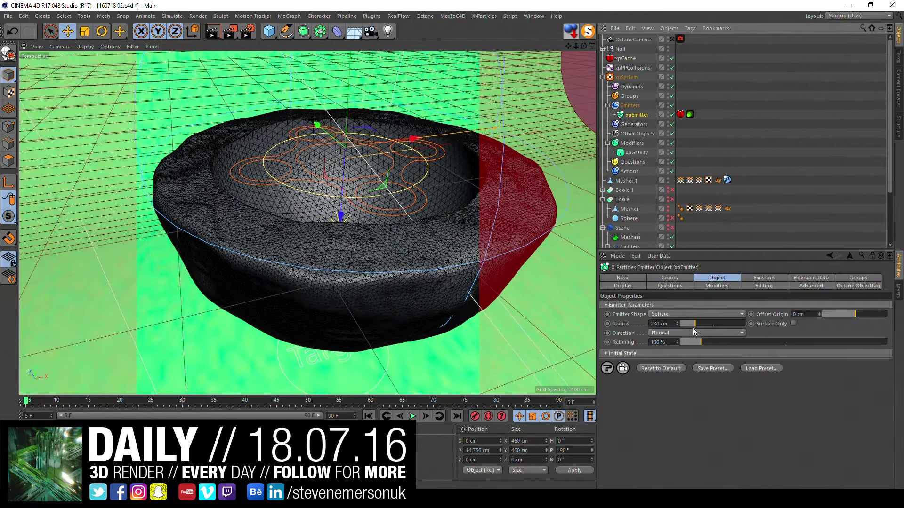
drag(694, 321, 693, 323)
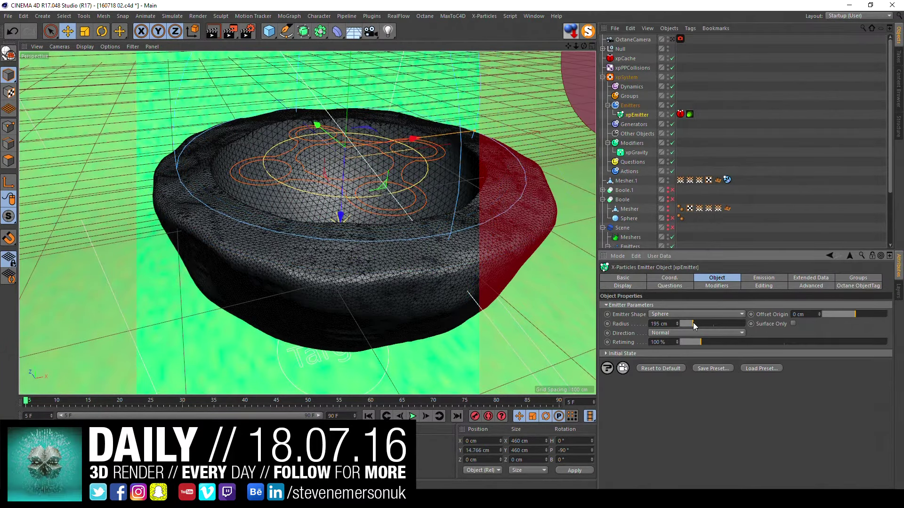
drag(692, 323, 691, 324)
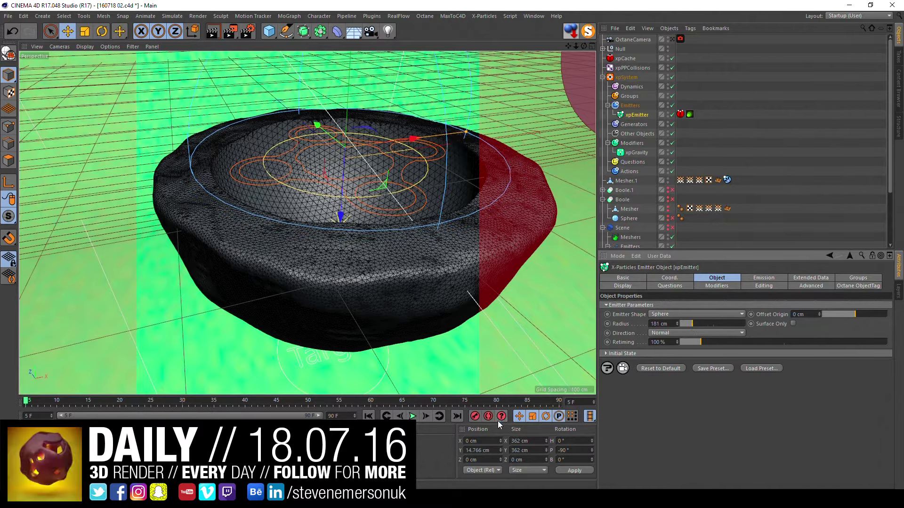
click(625, 59)
click(643, 360)
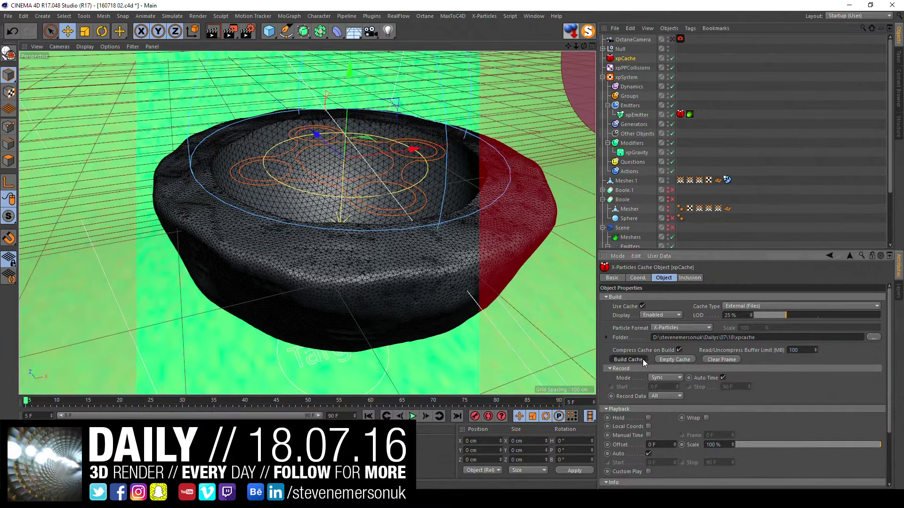
click(595, 384)
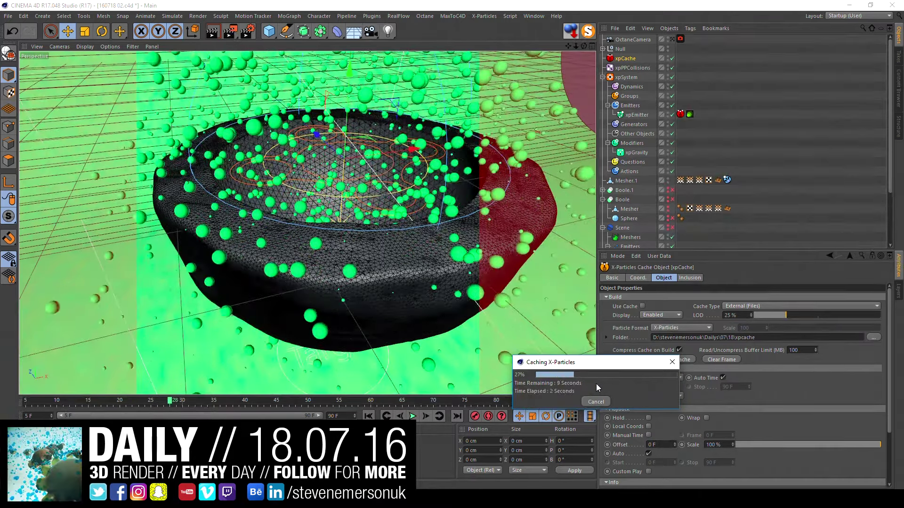
click(594, 401)
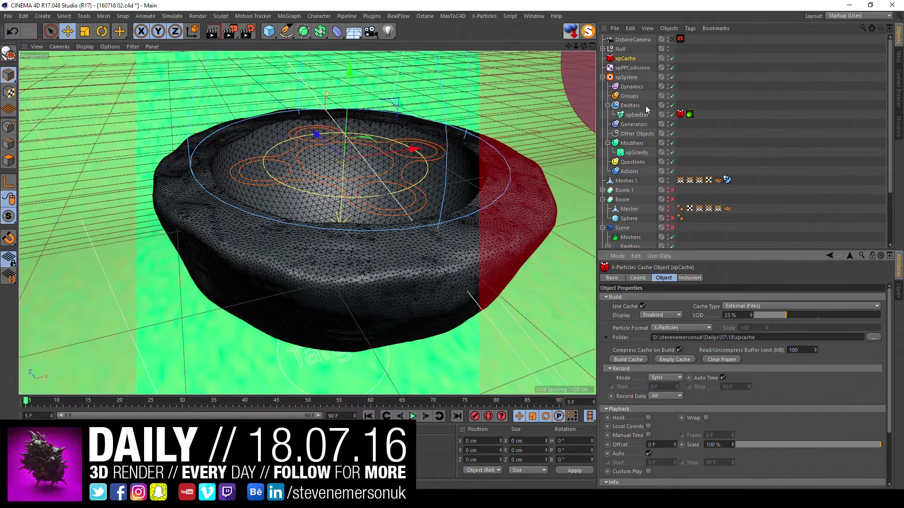
click(632, 115)
Step: Shrink the emitter radius to 160 cm, lower it into the bowl, and check xpGravity
drag(697, 326, 690, 325)
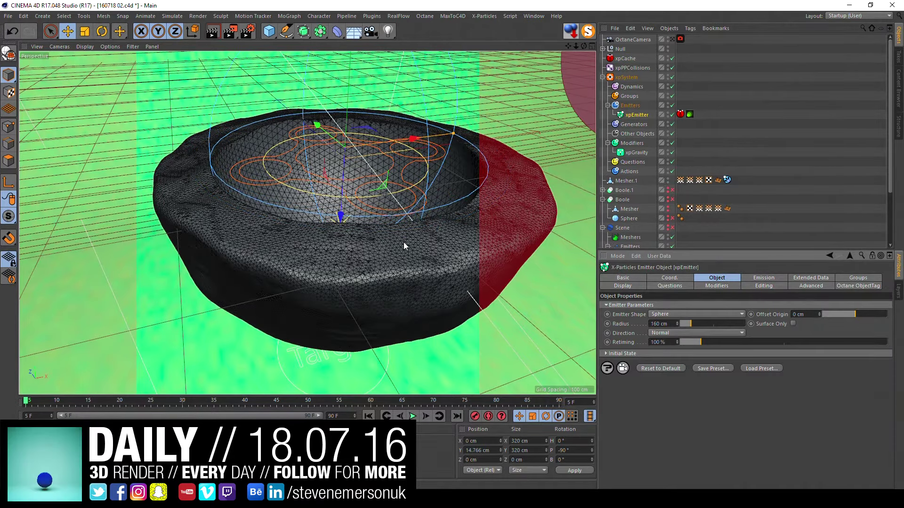
mouse_move(340, 216)
mouse_down()
mouse_move(341, 231)
mouse_move(343, 221)
mouse_move(373, 258)
mouse_up()
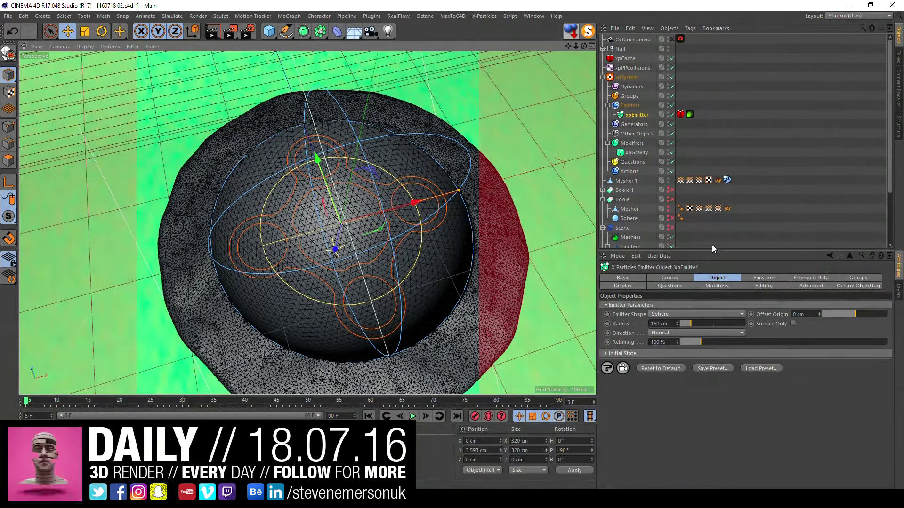
click(636, 153)
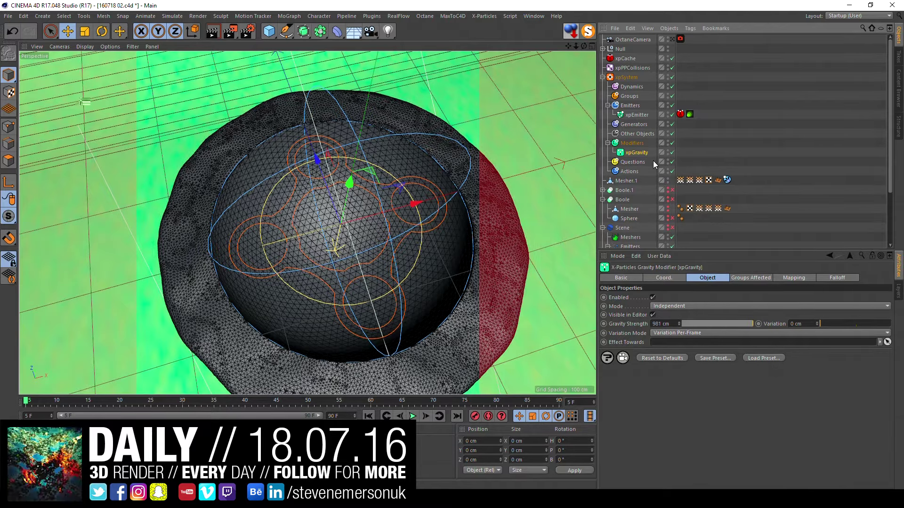
Step: Enlarge the xpEmitter sphere radius to about 223 cm
click(633, 115)
drag(691, 324, 696, 324)
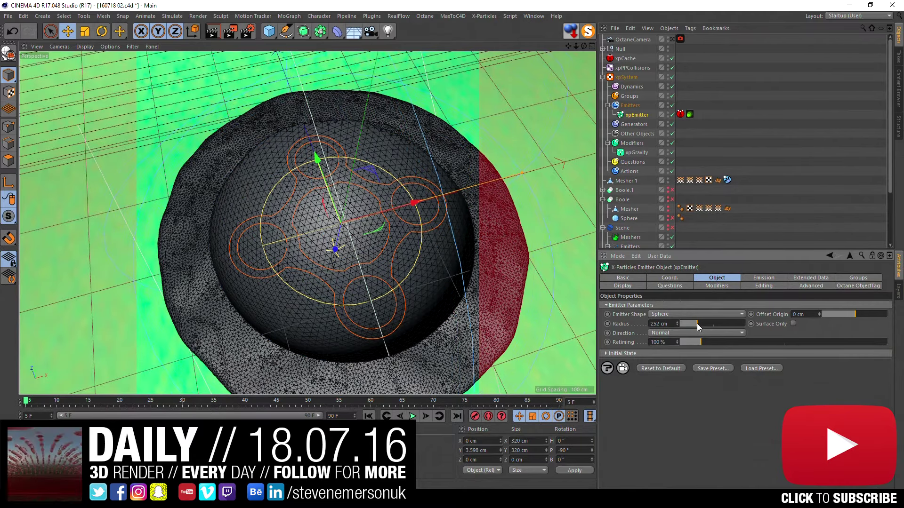
drag(695, 324, 696, 324)
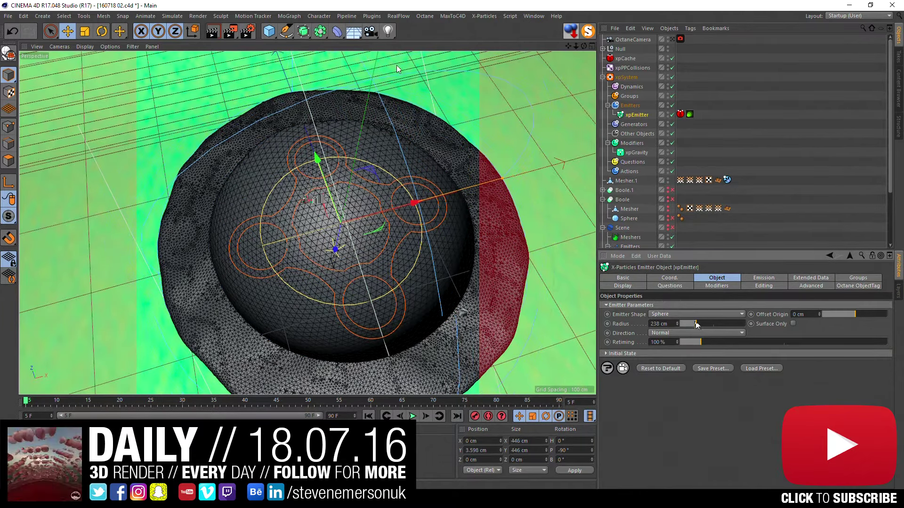
click(454, 17)
mouse_move(484, 16)
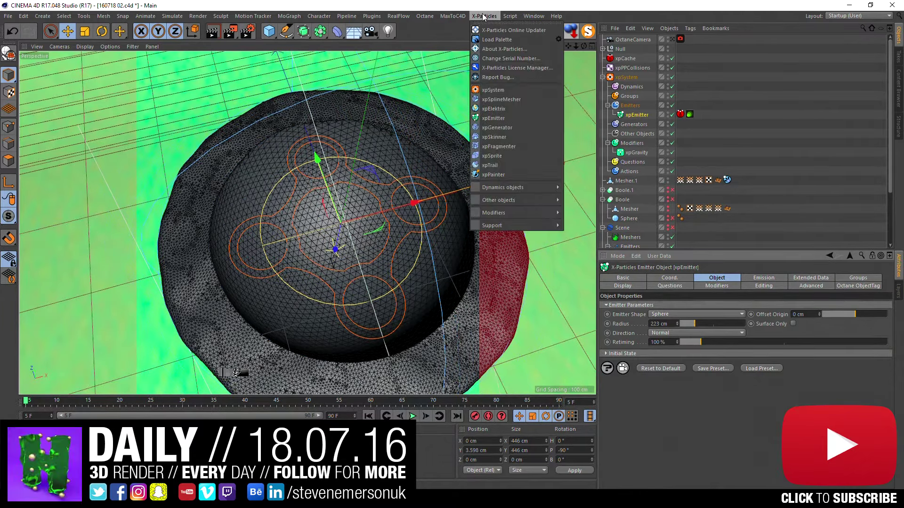
Step: Add an xpVortex motion modifier under the Modifiers folder
click(747, 160)
click(639, 147)
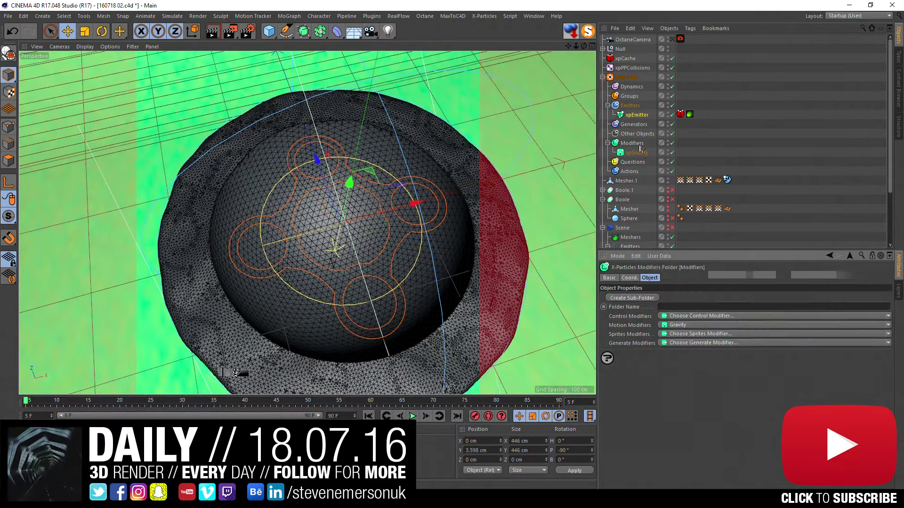
click(887, 325)
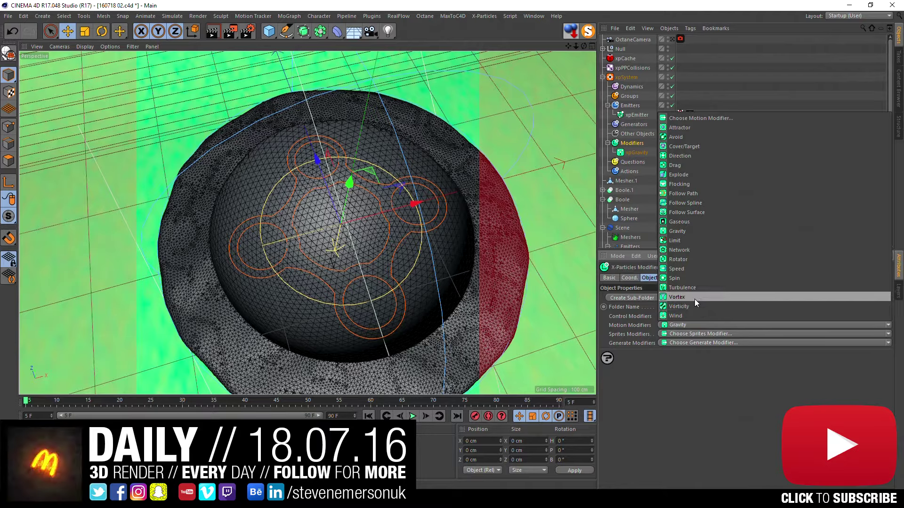
click(694, 297)
Step: Preview the vortex playback, then start a new xpCache build
click(415, 417)
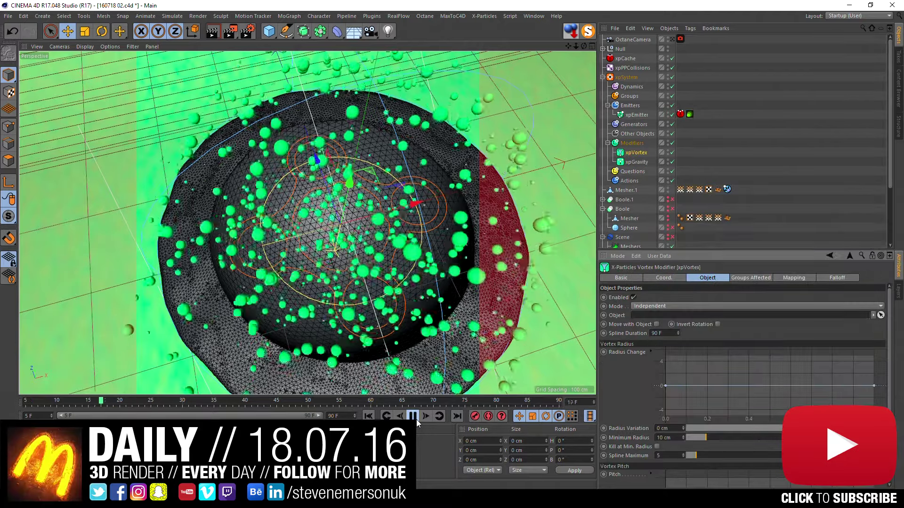
click(368, 416)
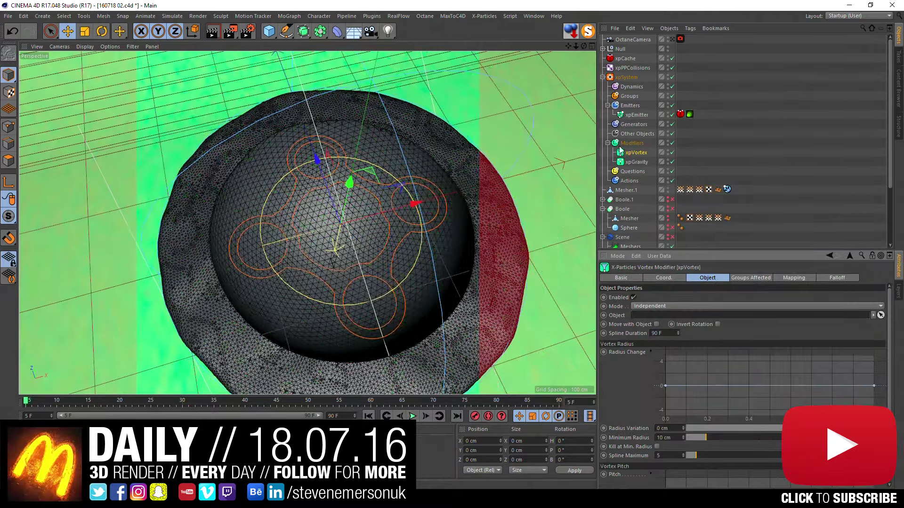
click(625, 58)
click(628, 360)
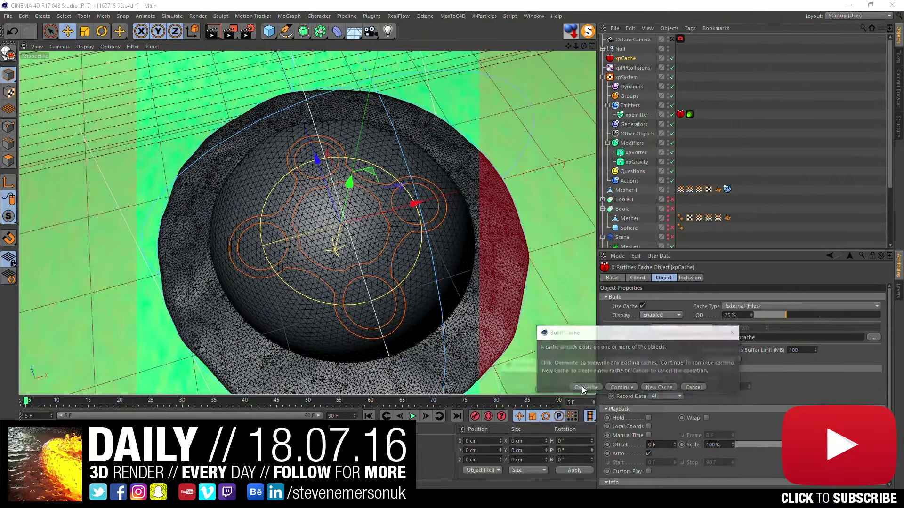
Step: Overwrite the cache with the vortex, then view frame 90 from a lower side angle
click(581, 386)
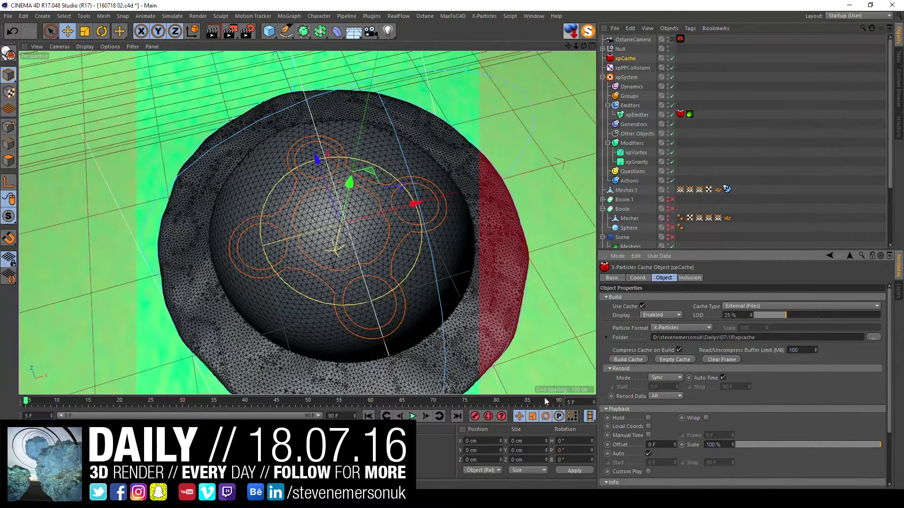
click(561, 401)
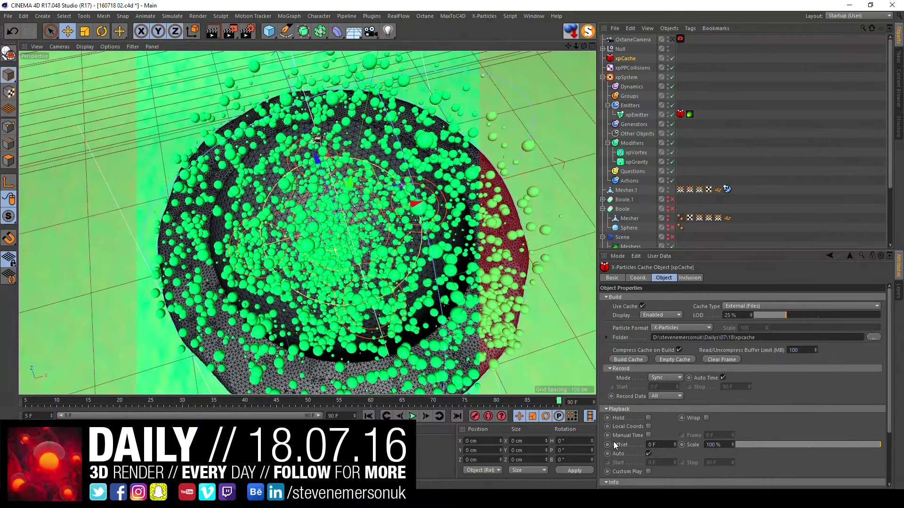
mouse_move(418, 327)
alt+mouse_down()
mouse_move(380, 196)
mouse_move(388, 251)
alt+mouse_up()
scroll(424, 298, down, 3)
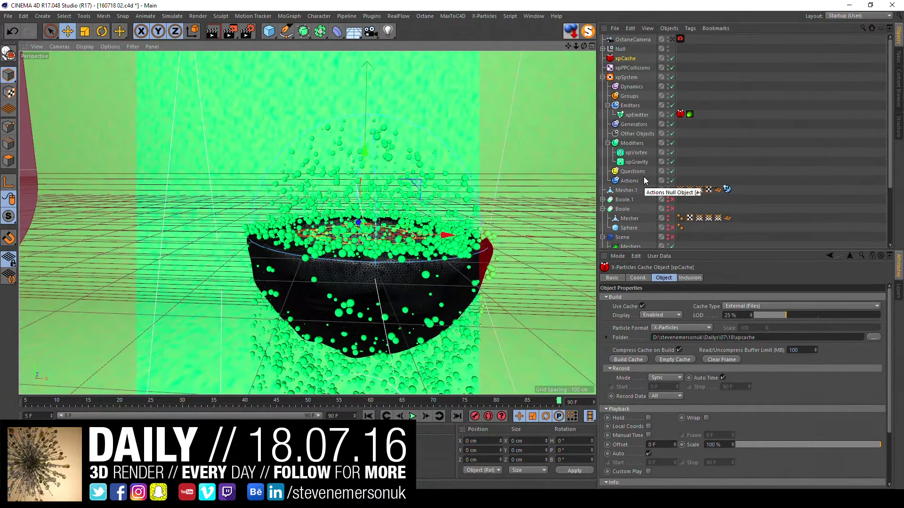
Step: Set the xpEmitter radius to 160 cm and start rebuilding the xpCache
click(627, 113)
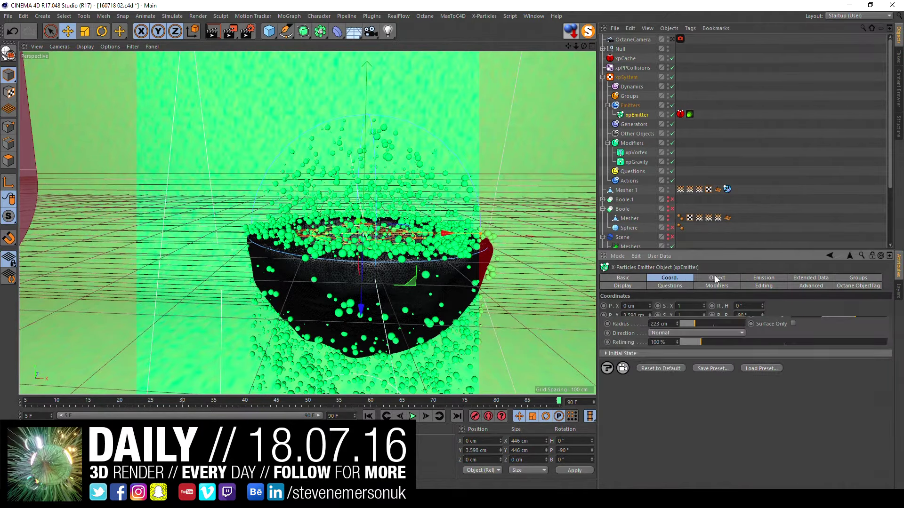
click(754, 277)
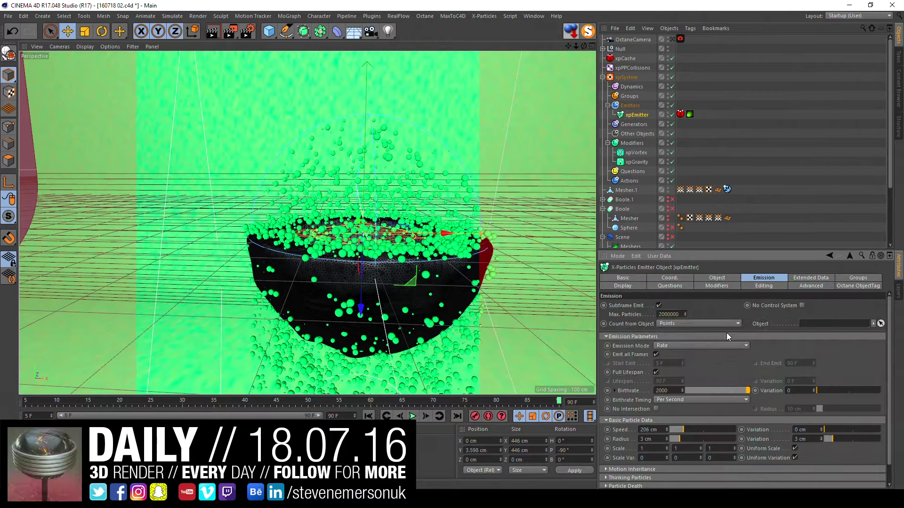
click(723, 278)
click(691, 324)
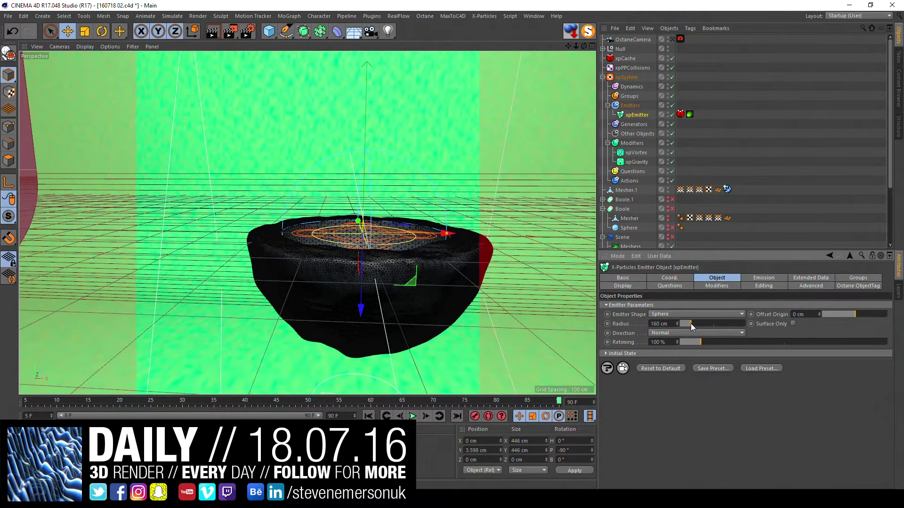
drag(691, 323, 690, 324)
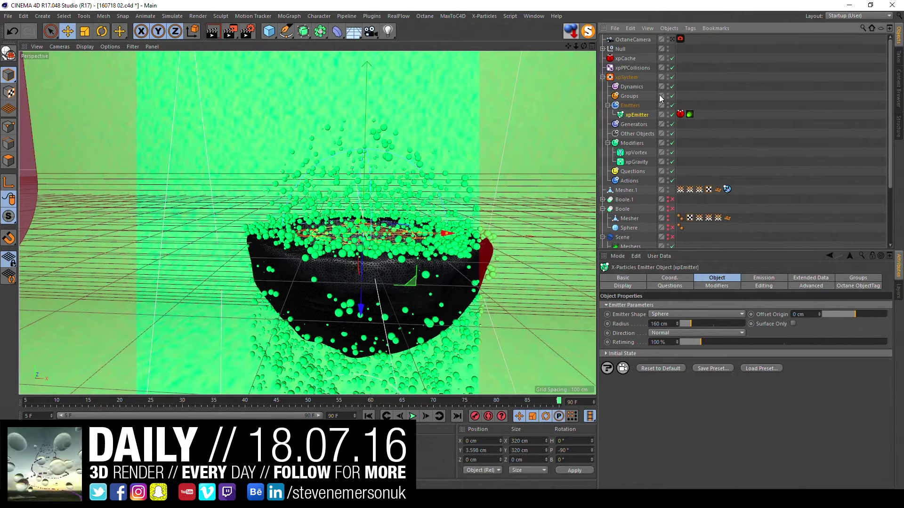
click(626, 58)
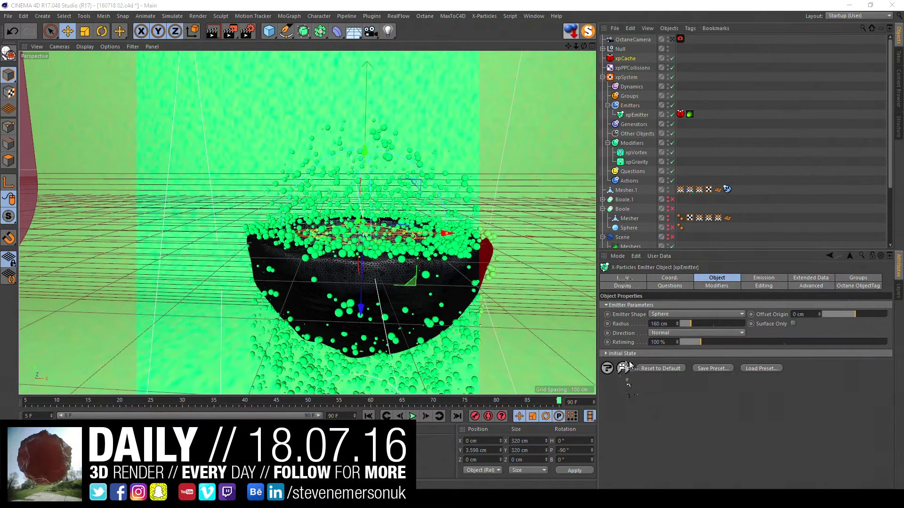
click(629, 360)
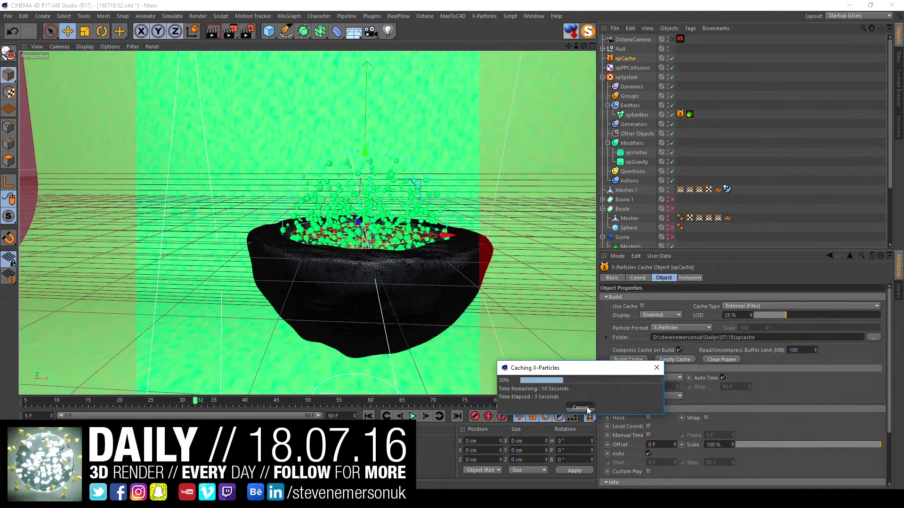
Step: Cancel the X-Particles caching and bring up the Windows security screen with Ctrl+Alt+Del
click(583, 407)
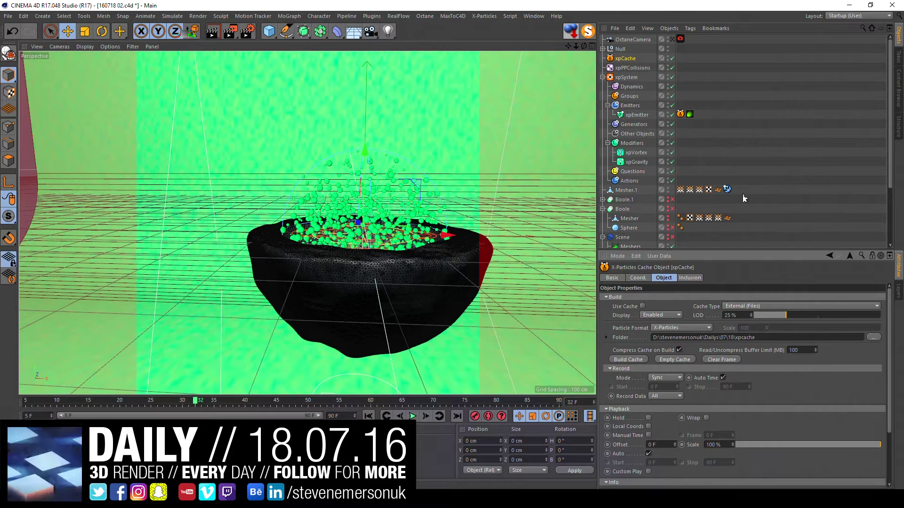
key(ctrl+alt+Delete)
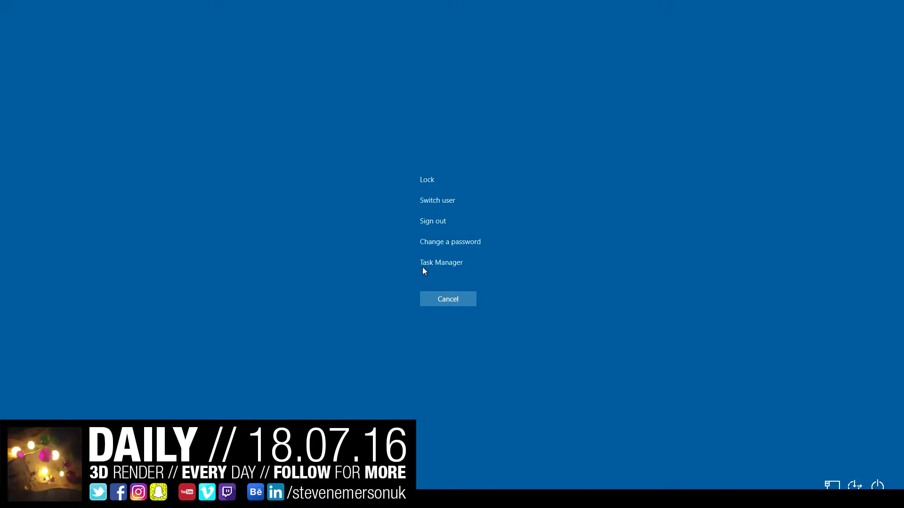
Step: End the CINEMA 4D process in Task Manager, then close Task Manager
click(422, 265)
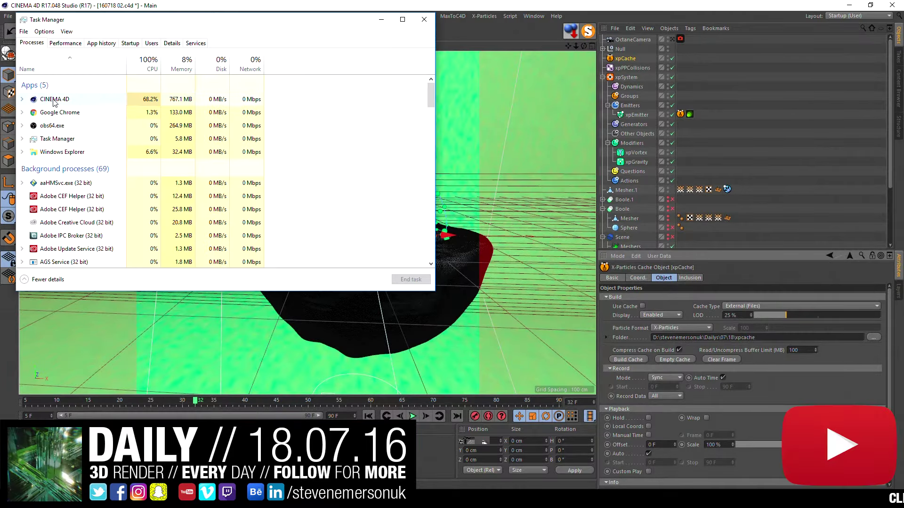
click(117, 101)
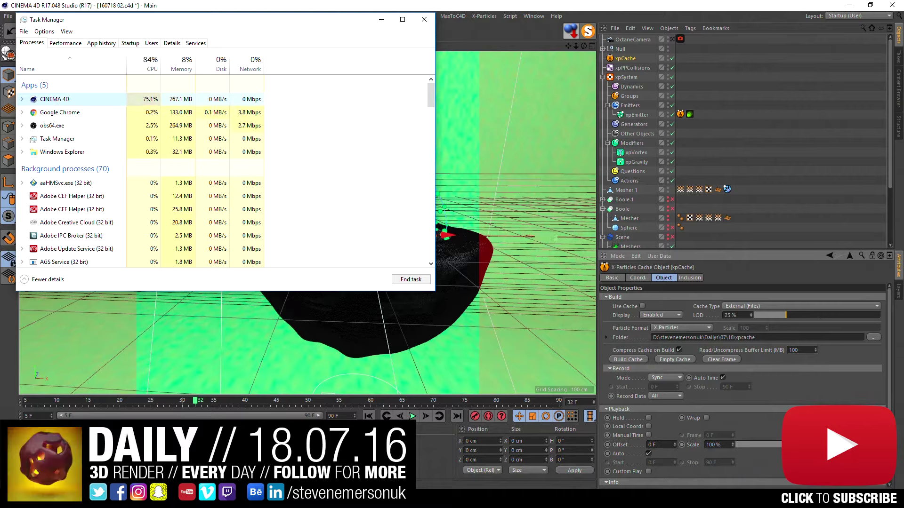
click(423, 367)
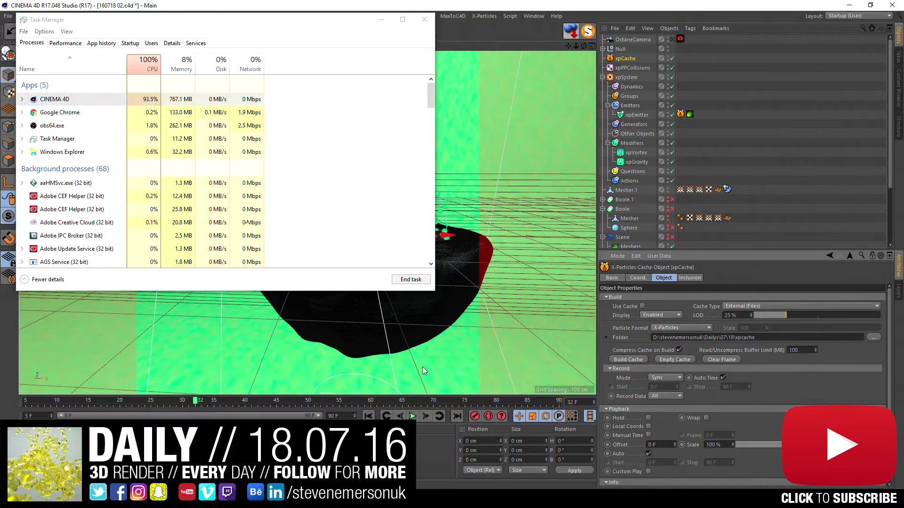
click(172, 176)
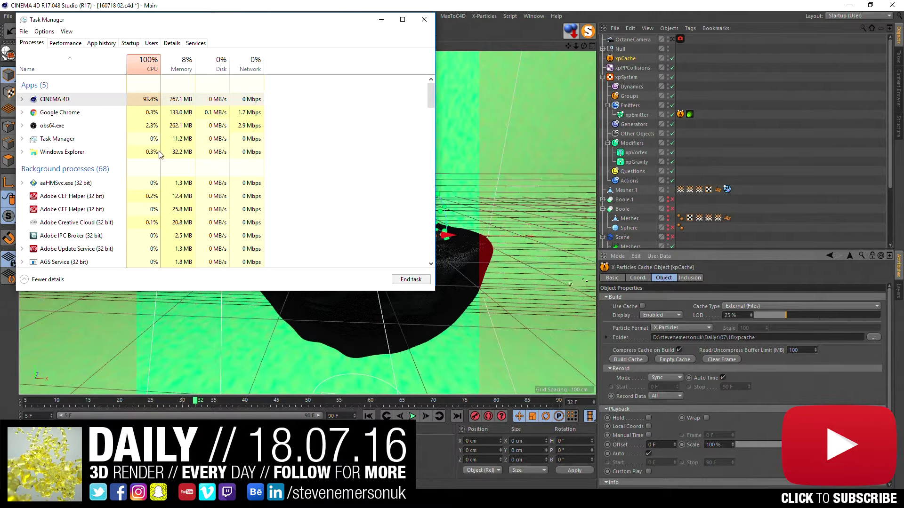
right_click(115, 101)
click(133, 114)
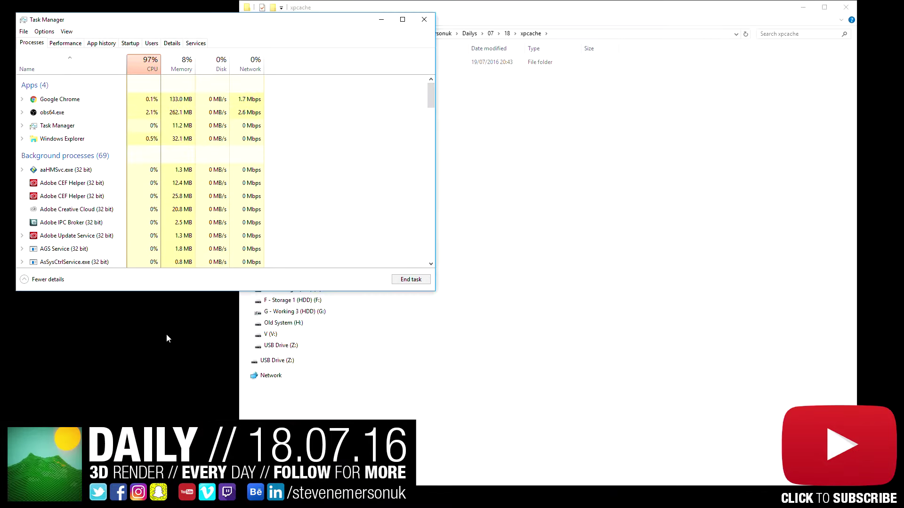
key(super)
key(Escape)
click(424, 20)
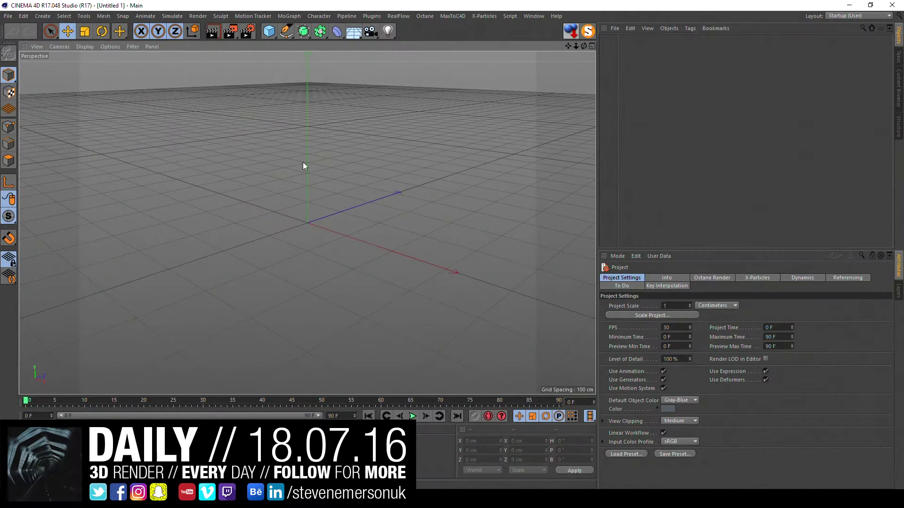
Step: Reopen 160718 02.c4d from recent files and raise the xpEmitter radius to 174 cm
click(8, 17)
mouse_move(28, 197)
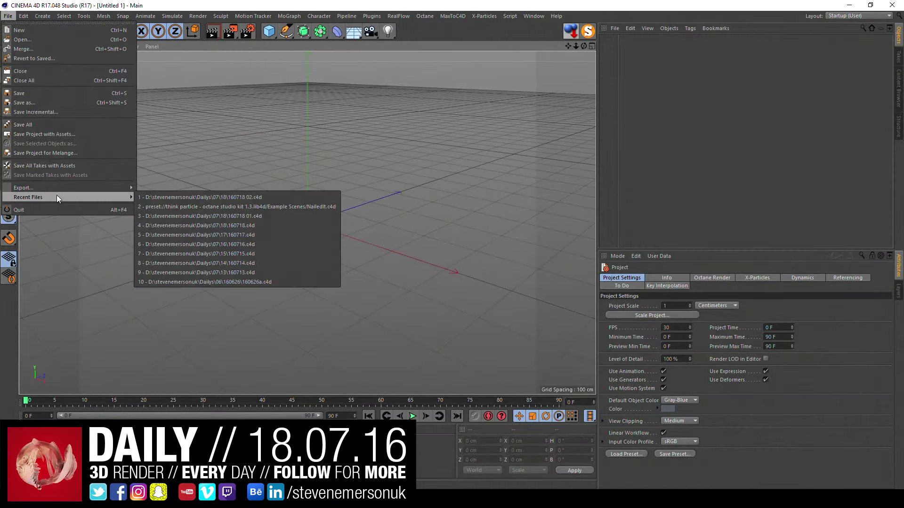
click(214, 197)
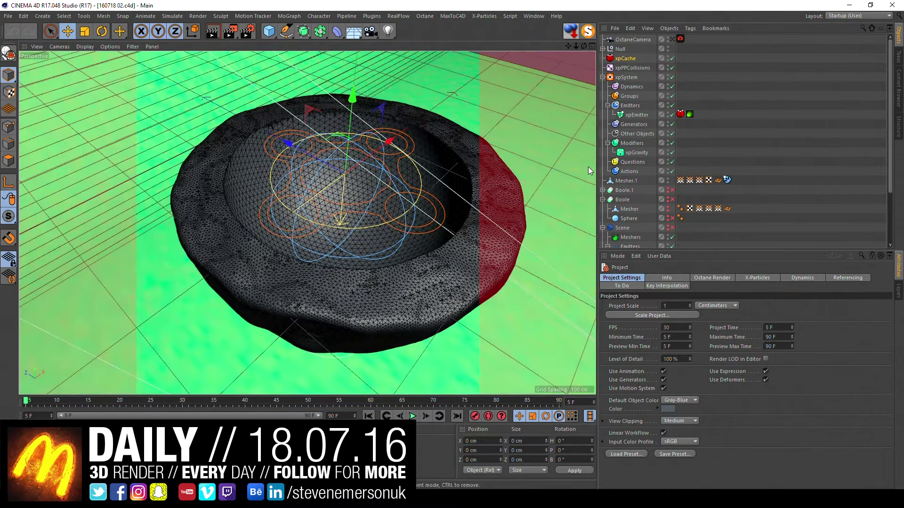
click(636, 154)
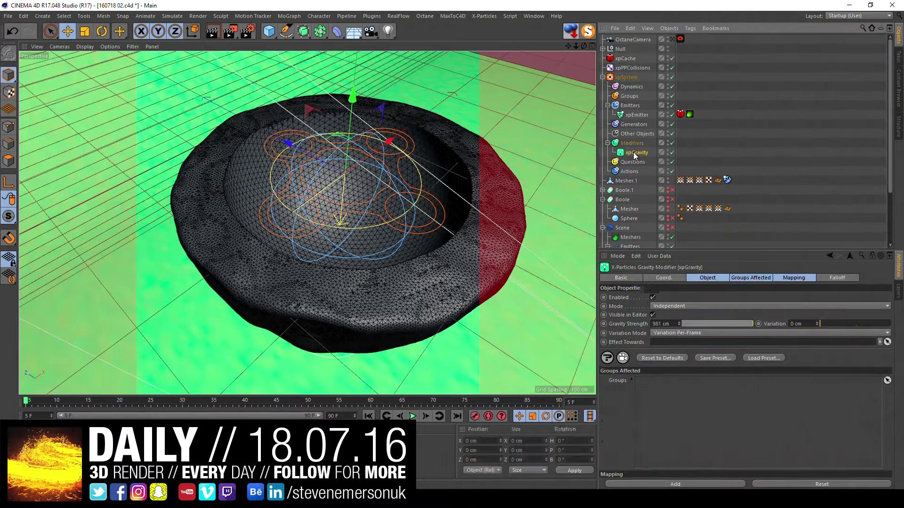
click(636, 115)
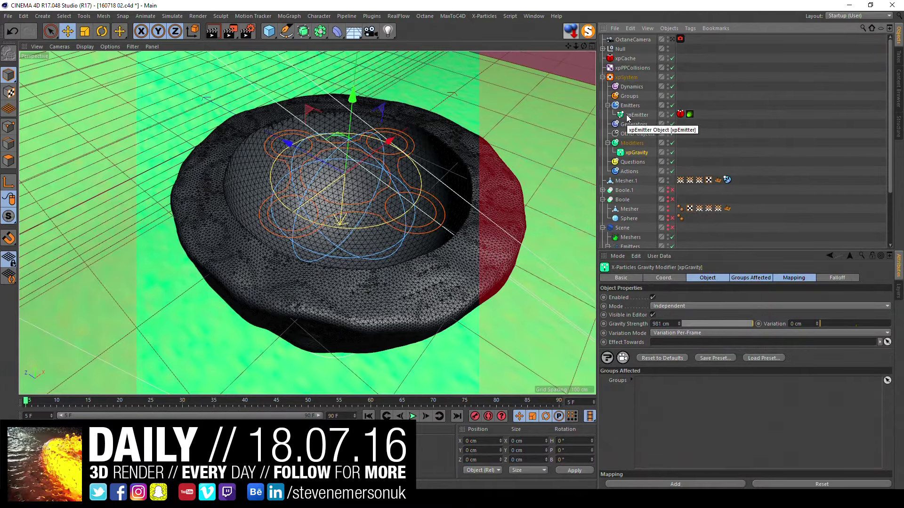
drag(688, 322, 691, 320)
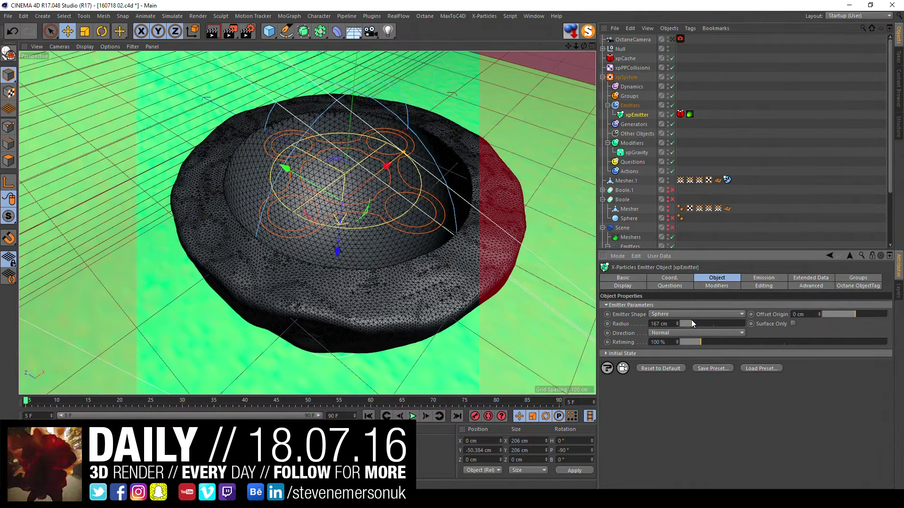
drag(691, 319, 692, 319)
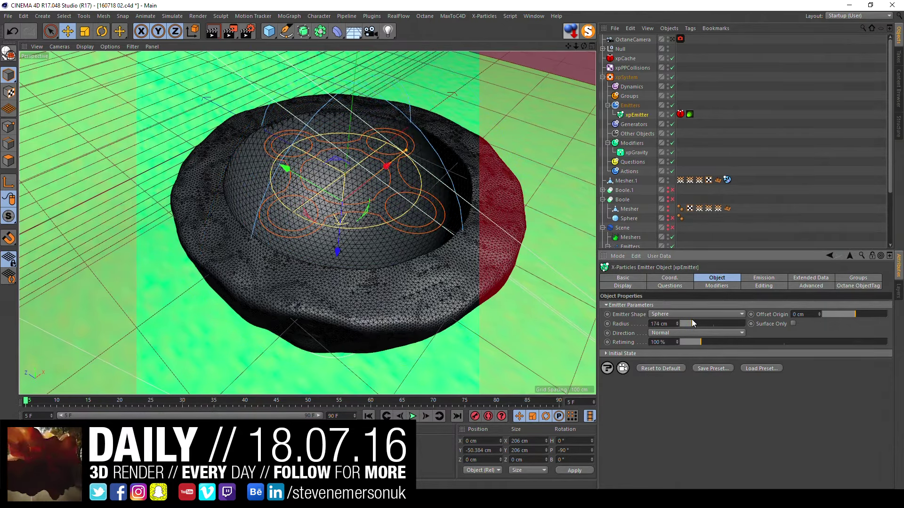
Step: Move the emitter to about Y 0.479 cm and set its radius to 161 cm
mouse_move(443, 298)
alt+mouse_down()
mouse_move(416, 254)
mouse_move(362, 325)
alt+mouse_up()
mouse_move(343, 365)
mouse_down()
mouse_move(352, 300)
mouse_move(354, 310)
mouse_up()
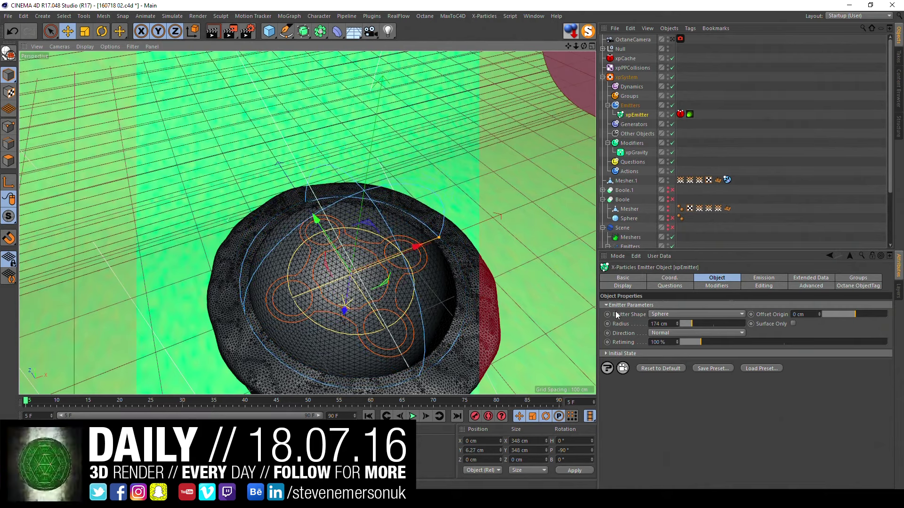
drag(691, 324, 689, 324)
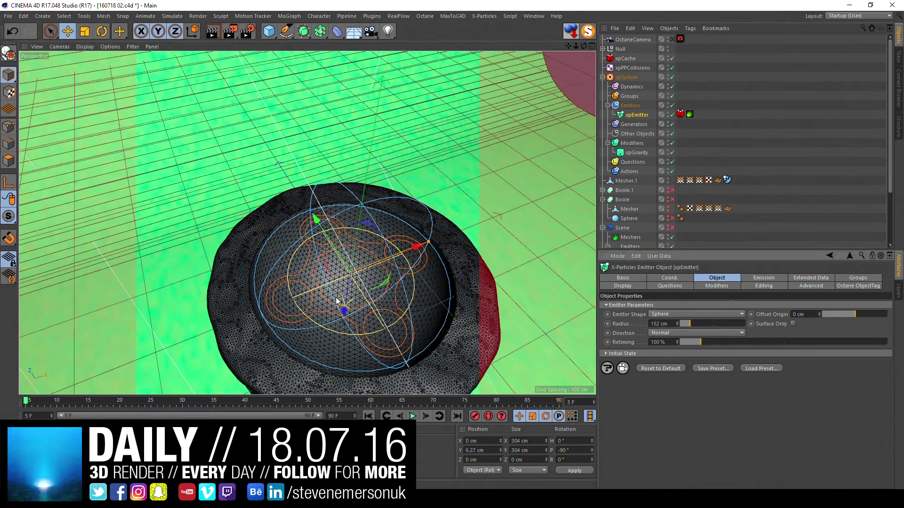
drag(343, 309, 354, 309)
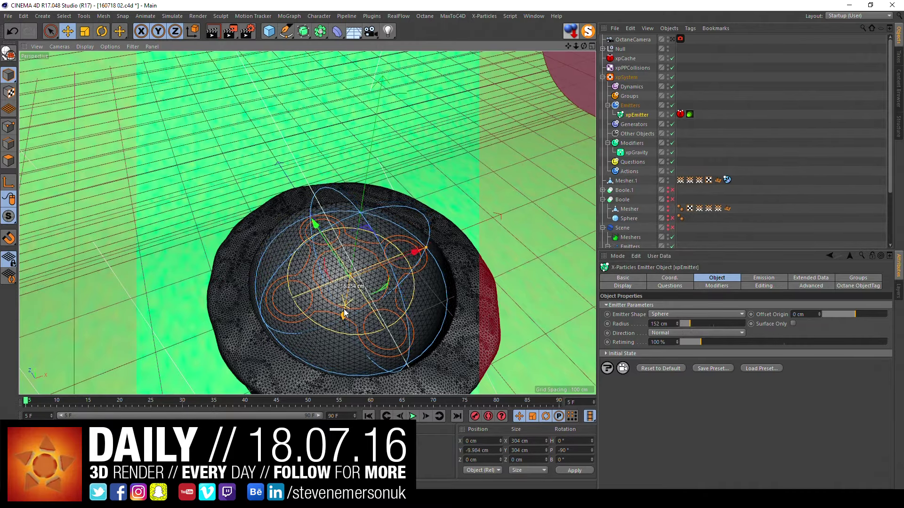
click(676, 323)
click(676, 323)
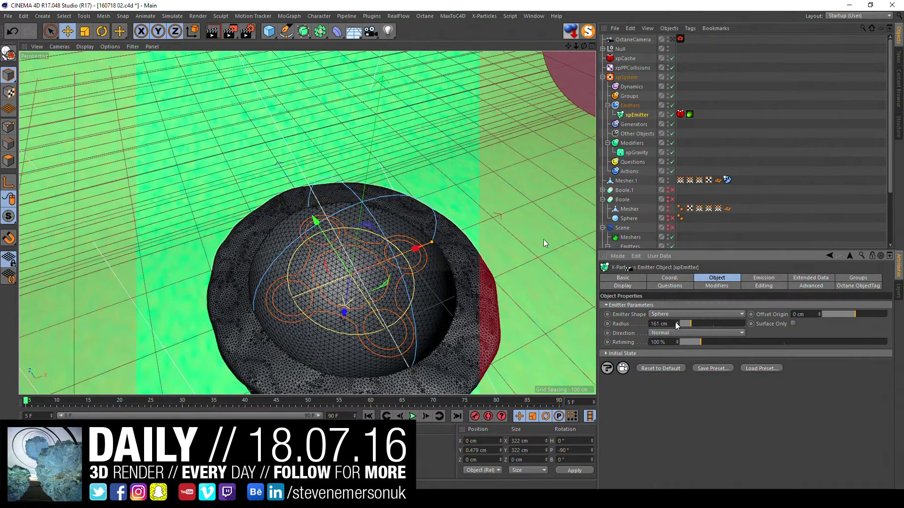
click(625, 58)
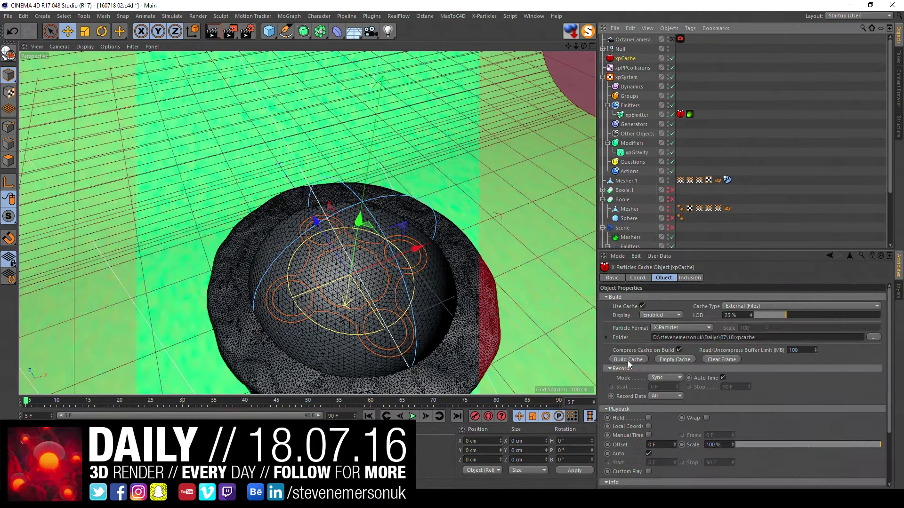
Step: Add a vortex modifier under Modifiers and duplicate the emitter as xpEmitter.1
click(631, 143)
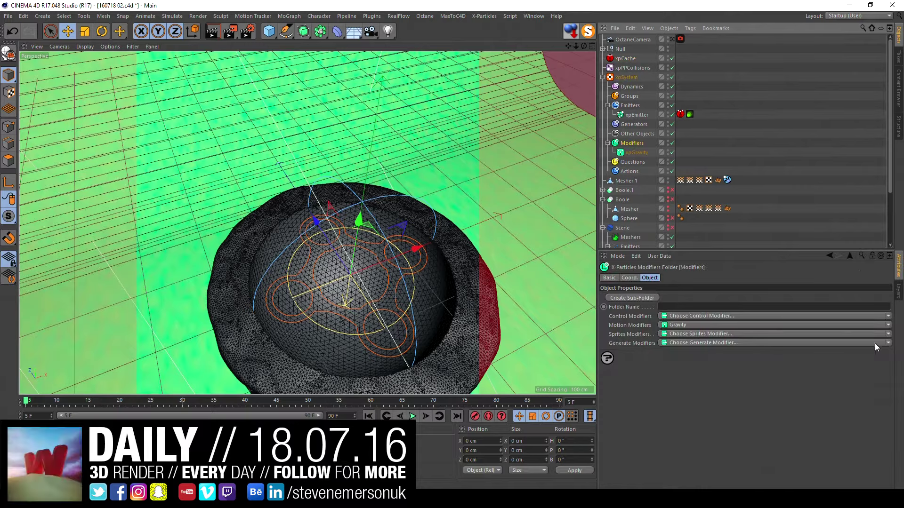
click(887, 324)
click(704, 296)
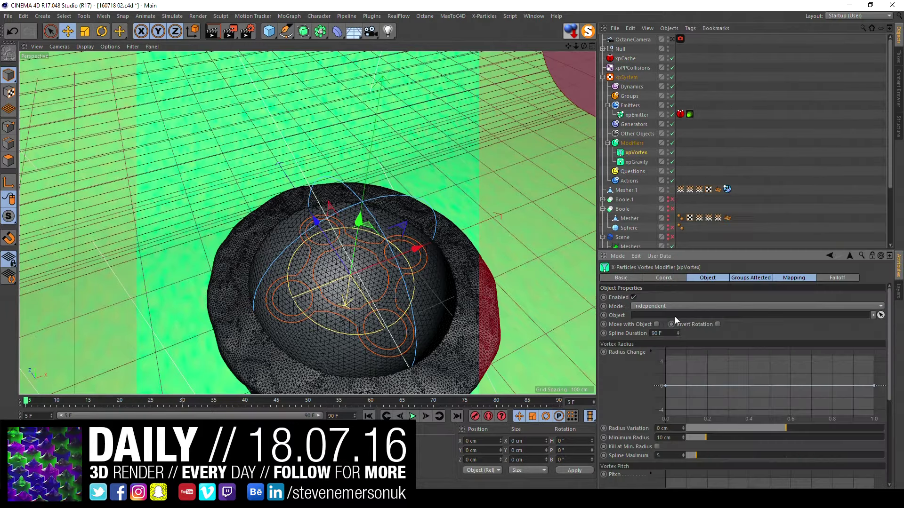
ctrl+drag(640, 122, 640, 128)
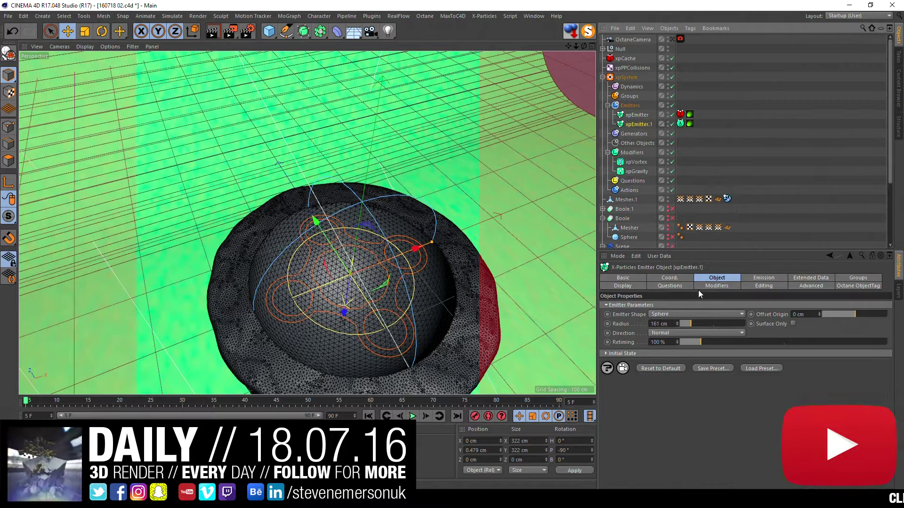
Step: Give xpEmitter.1 a birthrate of 1000 and a 216 cm sphere radius
click(753, 278)
double_click(670, 390)
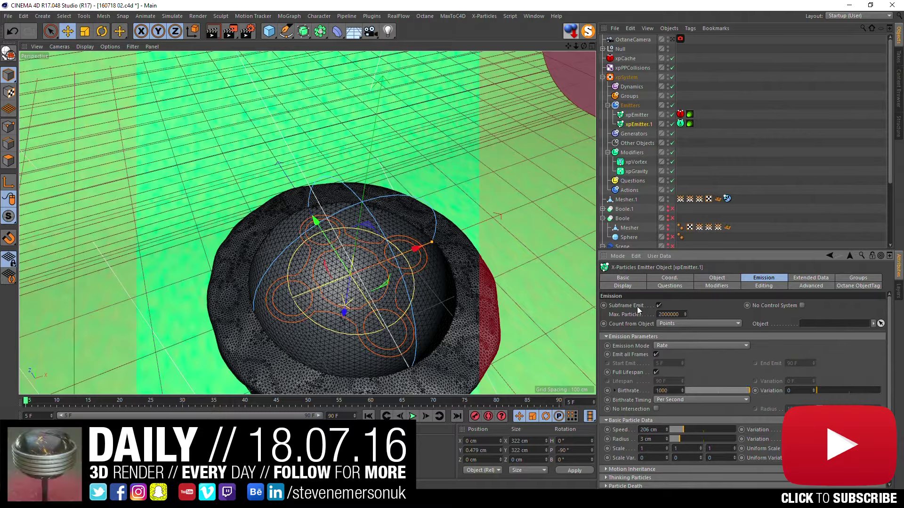
click(706, 276)
drag(689, 324, 697, 323)
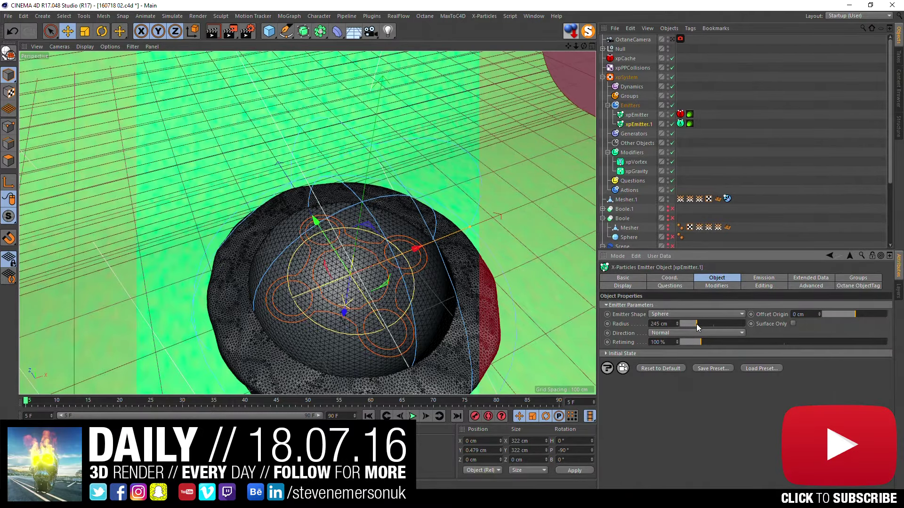
alt+drag(376, 257, 344, 218)
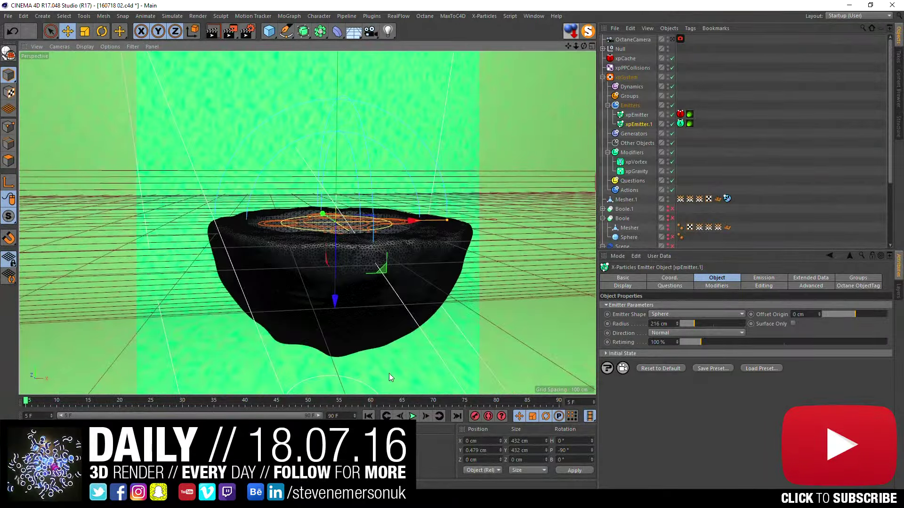
click(626, 57)
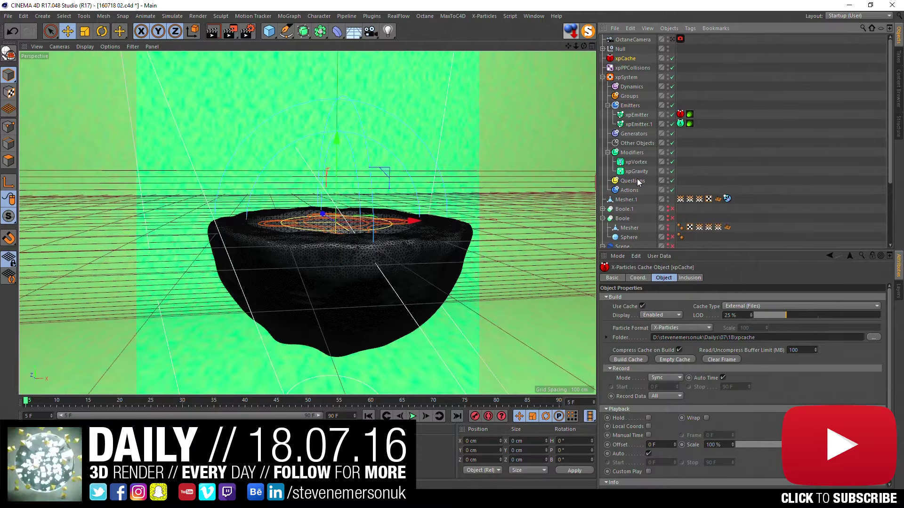
click(635, 360)
click(581, 385)
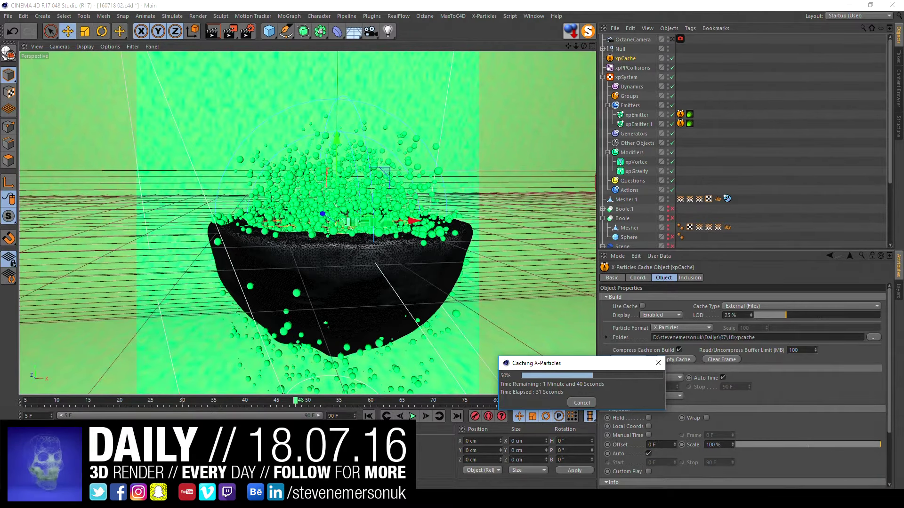
click(579, 402)
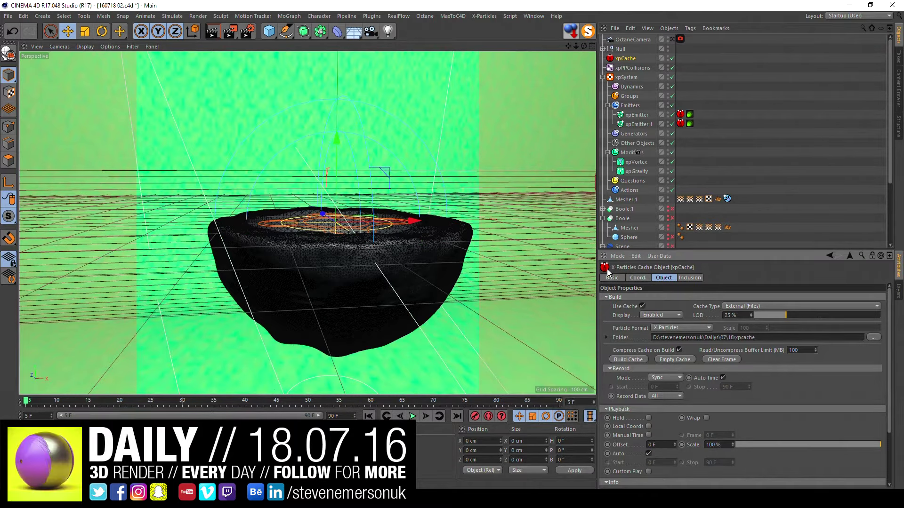
Step: Widen xpEmitter.1's radius to 230 cm and start a fresh xpCache build
click(638, 124)
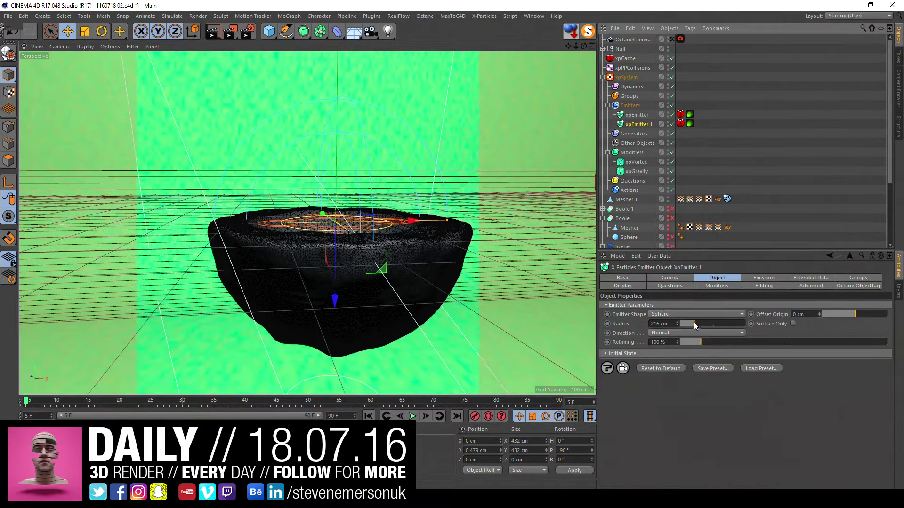
drag(693, 323, 696, 322)
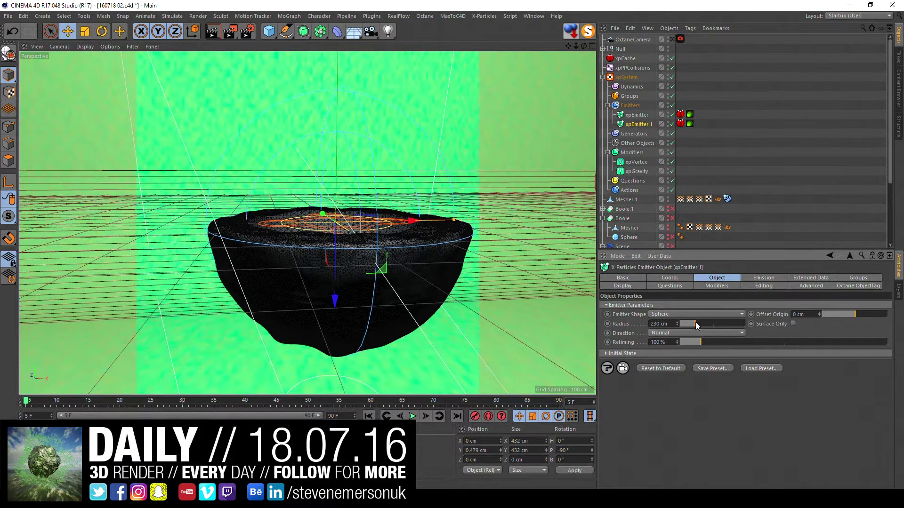
click(625, 58)
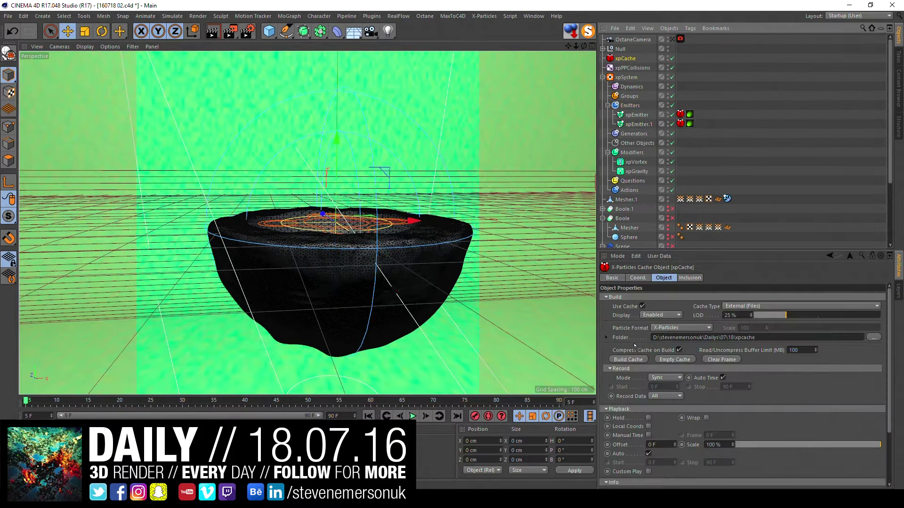
click(627, 360)
click(578, 385)
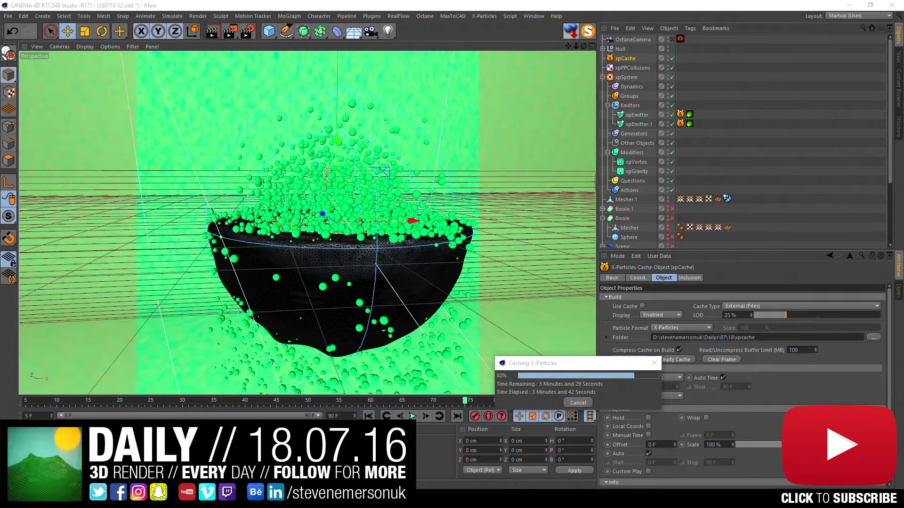
Step: Cancel the cache build at about 83%, keeping cached frames, and edit the end frame
click(577, 403)
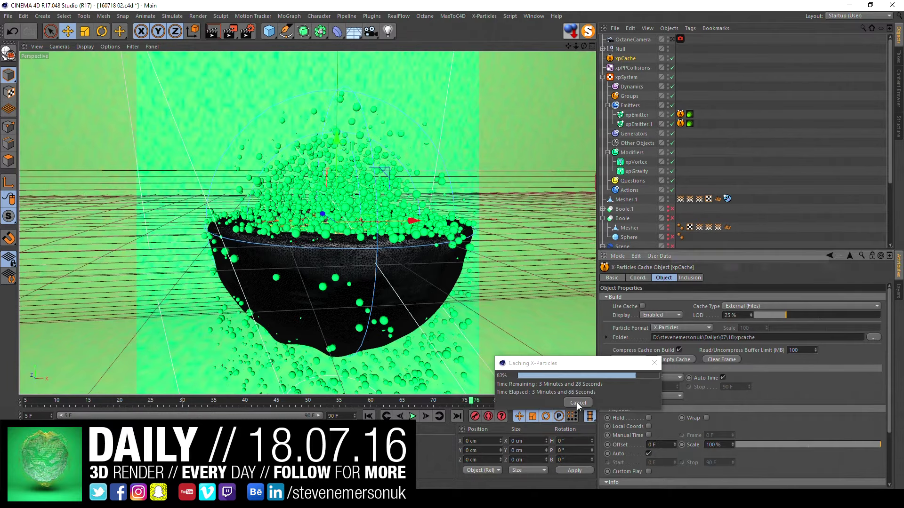
double_click(335, 416)
Step: End the animation at 75 frames, scrub the cached particles, and view through OctaneCamera
text(75)
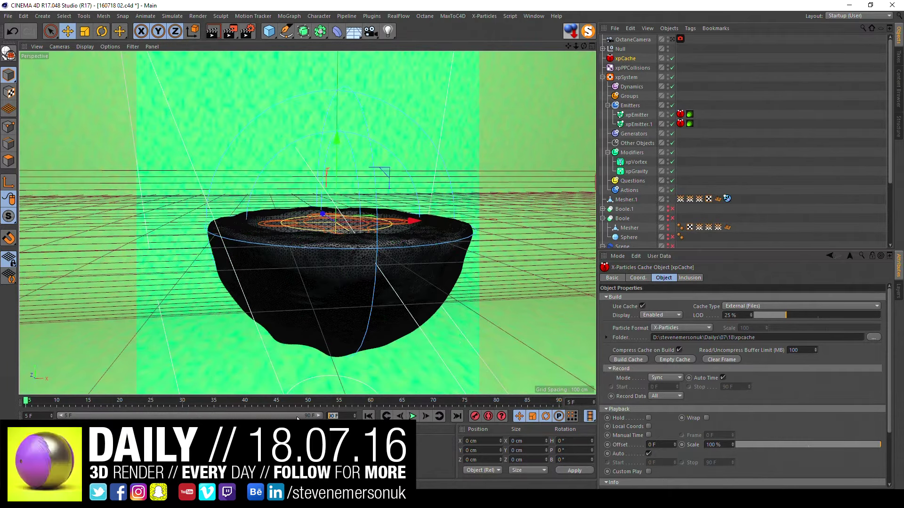
key(Return)
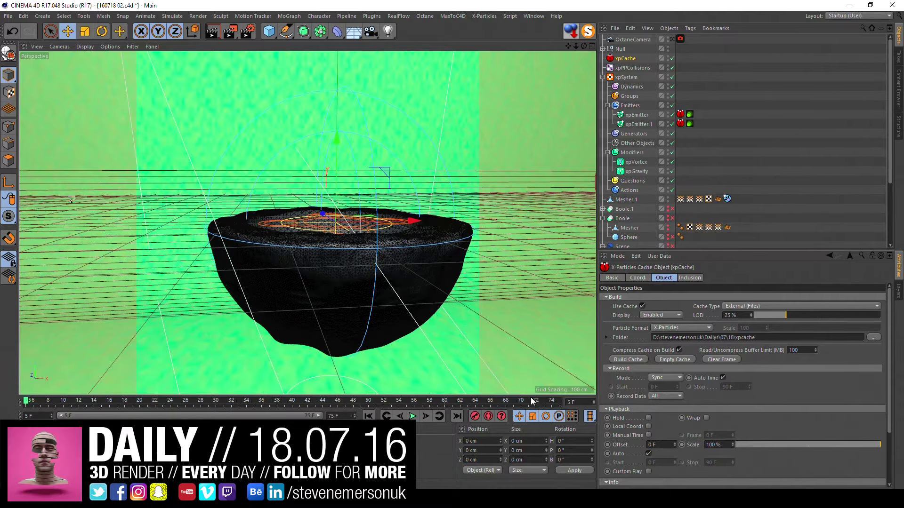
click(544, 402)
mouse_move(559, 401)
mouse_down()
mouse_move(182, 404)
mouse_move(450, 392)
mouse_up()
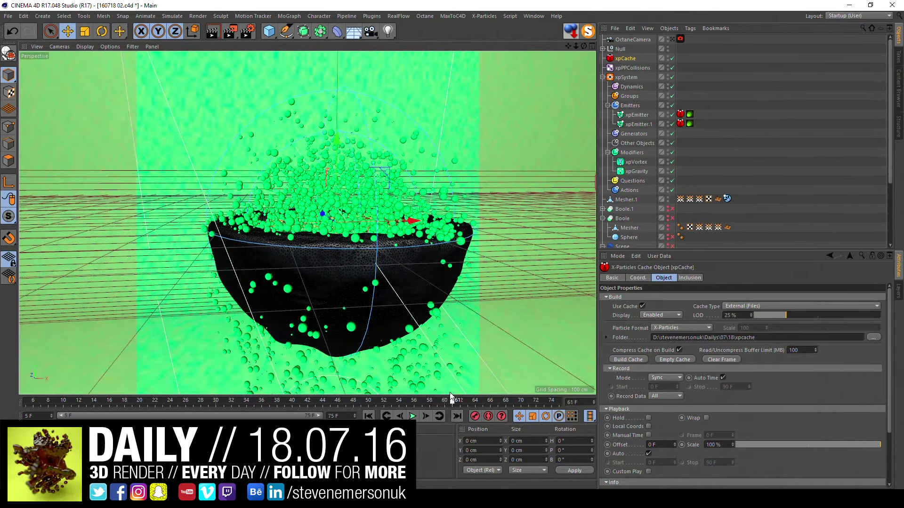
click(672, 40)
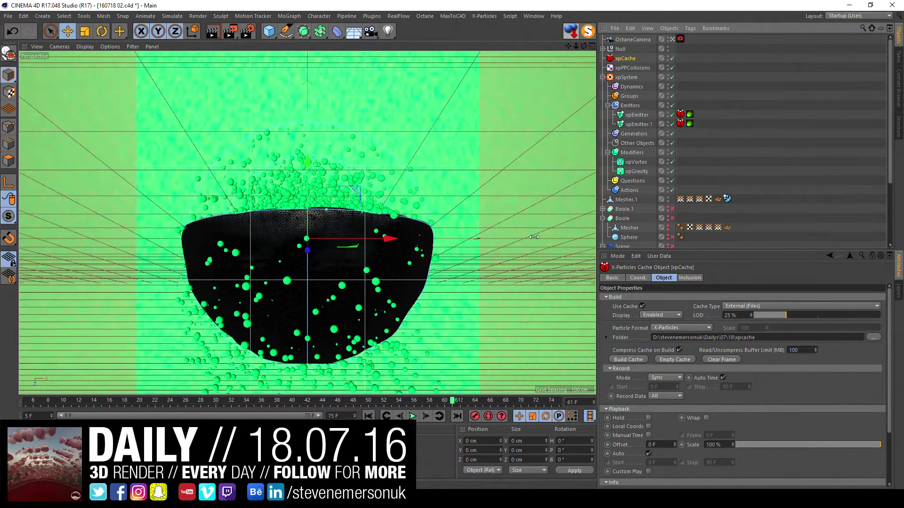
Step: Save the scene and lower OctaneCamera's Y position toward -224 cm
click(764, 99)
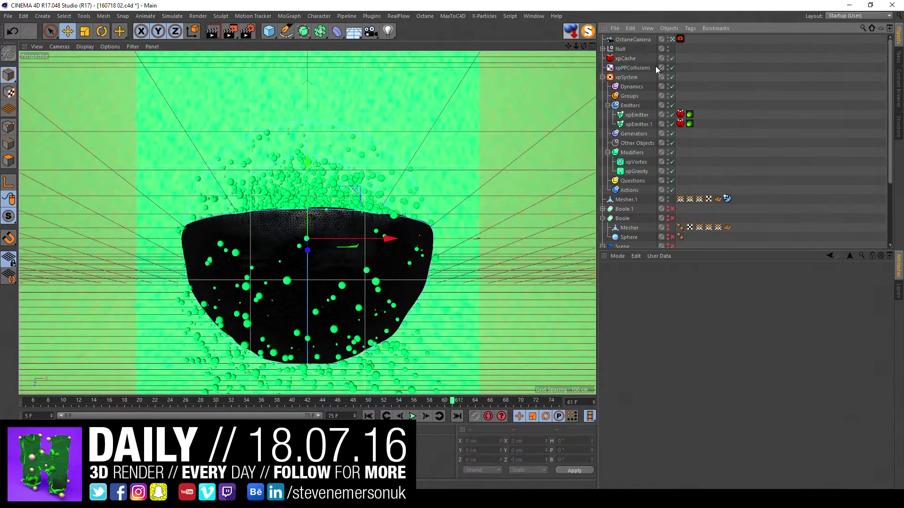
click(632, 40)
key(ctrl+s)
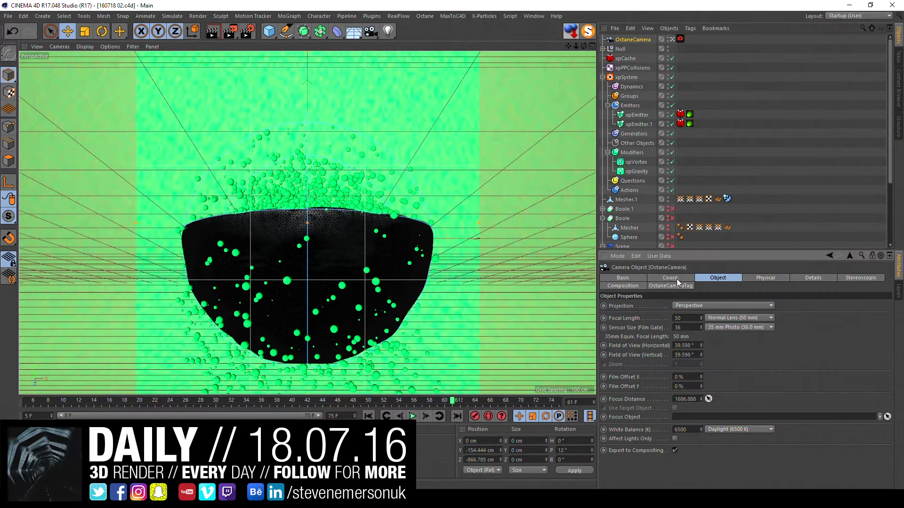
click(676, 277)
drag(649, 315, 648, 316)
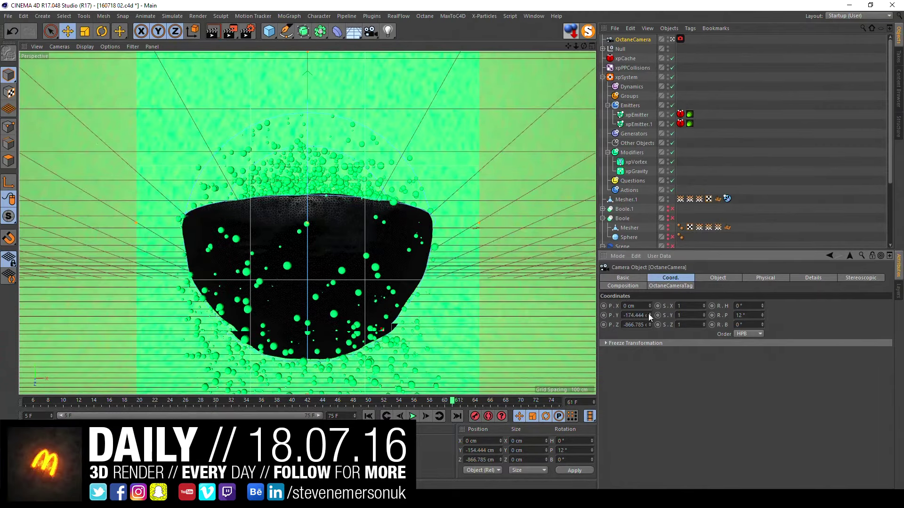
Step: Scrub the simulation, pull the camera back to Z -1100 cm, and duplicate it as OctaneCamera.1
click(140, 403)
mouse_move(140, 403)
mouse_down()
mouse_move(104, 403)
mouse_move(171, 407)
mouse_move(1, 415)
mouse_move(328, 402)
mouse_move(67, 401)
mouse_up()
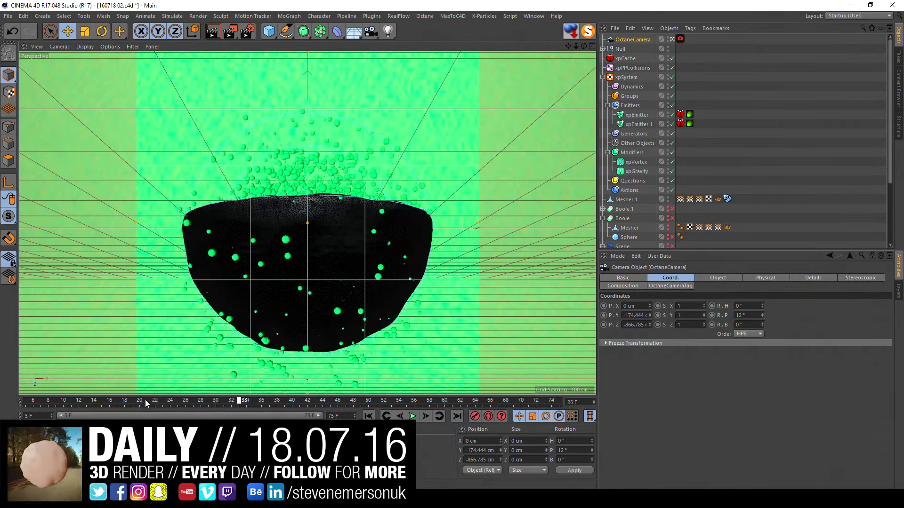
drag(306, 406, 629, 403)
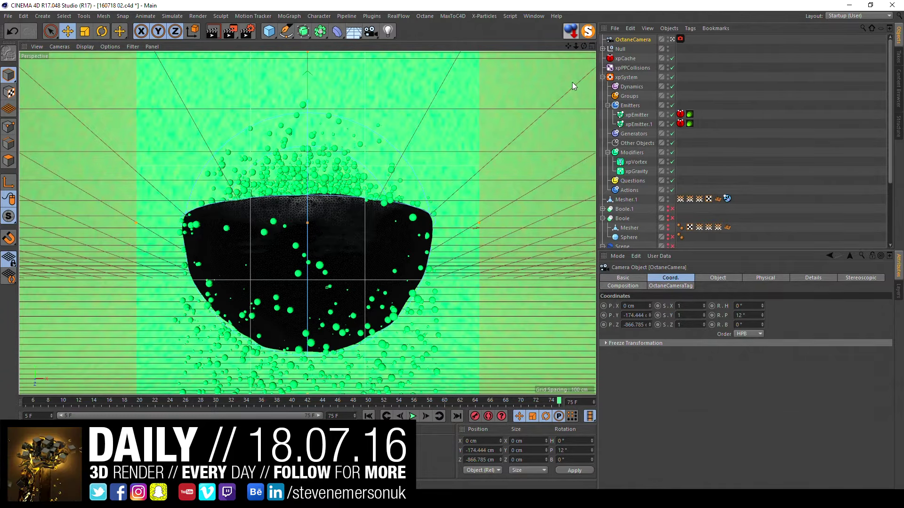
drag(577, 48, 576, 52)
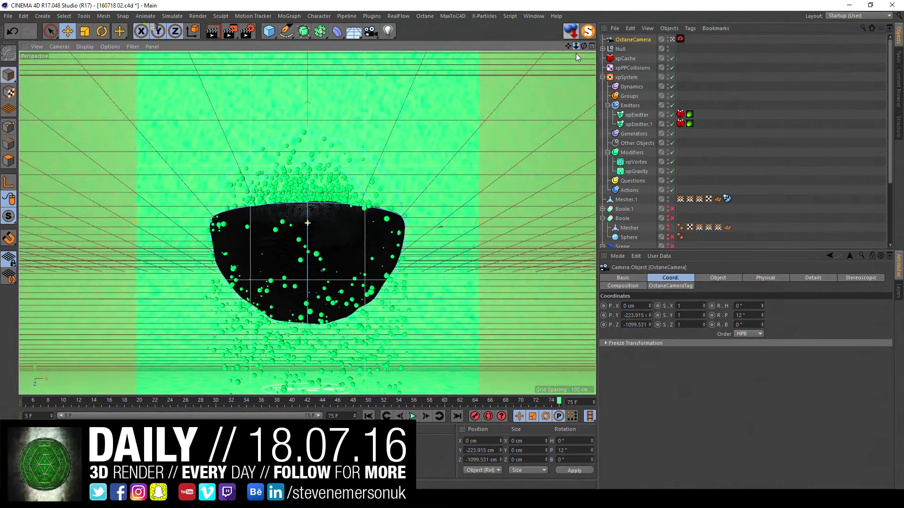
ctrl+drag(620, 41, 624, 47)
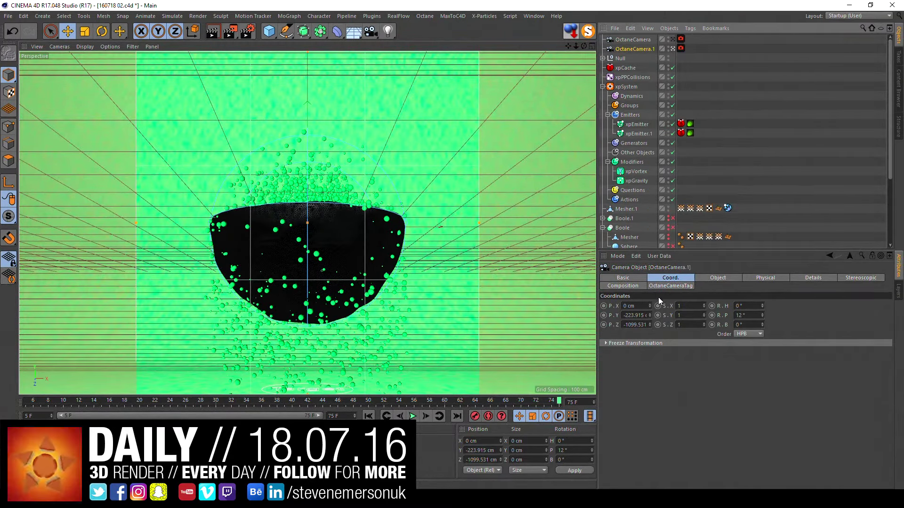
Step: Give OctaneCamera.1 an 18 mm focal length, move it closer, and apply Jello to Mesher.1
click(717, 277)
text(18)
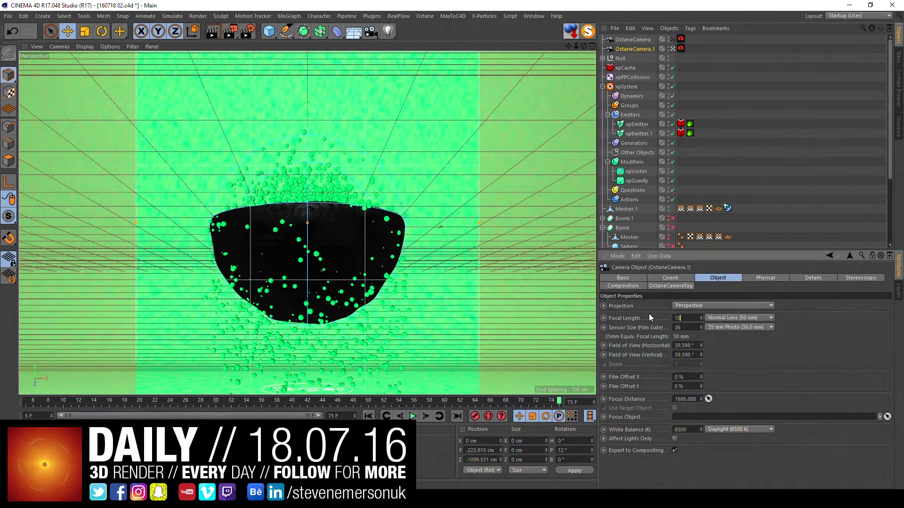
key(Return)
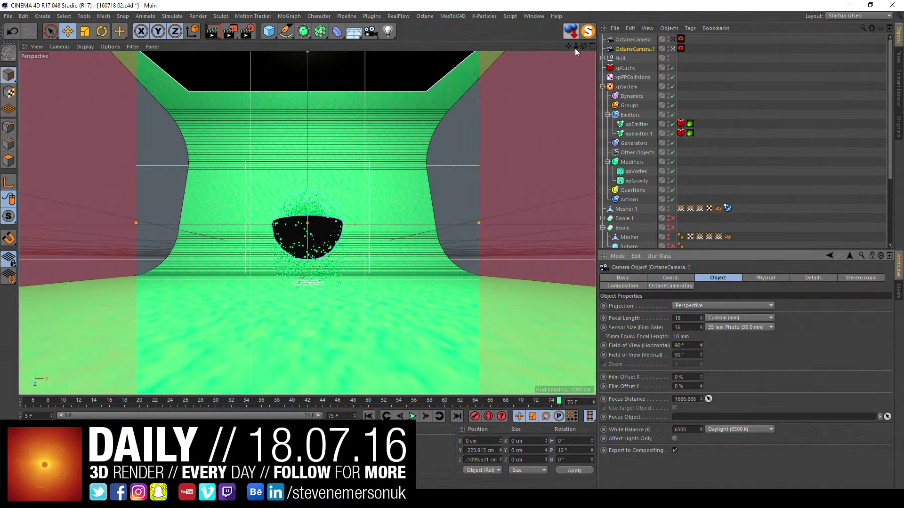
drag(576, 47, 612, 46)
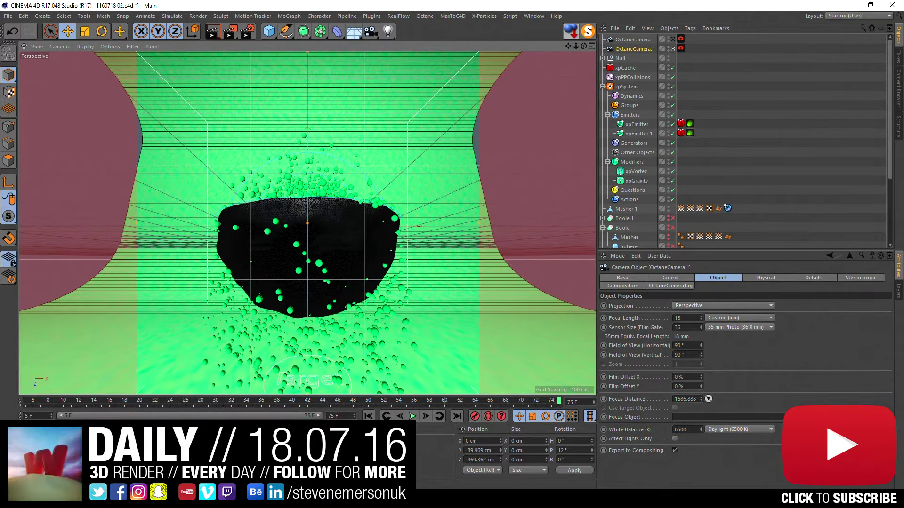
click(28, 452)
drag(28, 452, 623, 209)
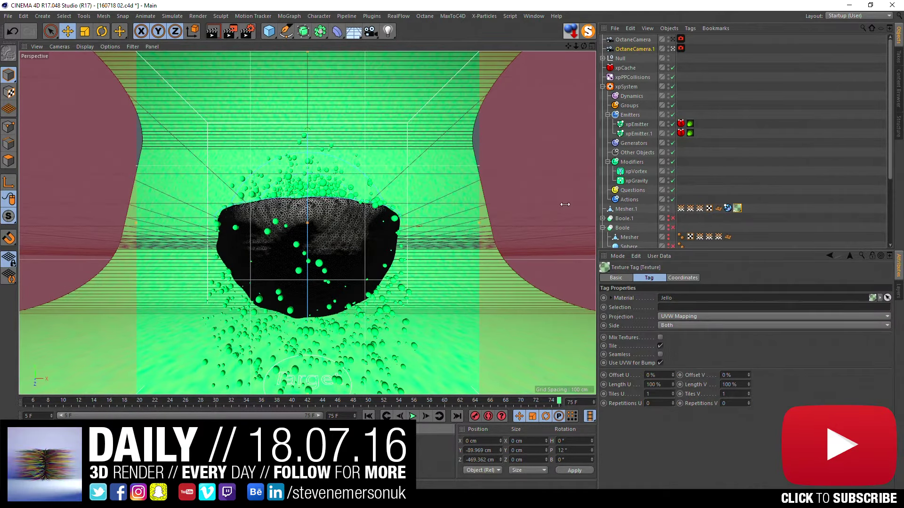
Step: Open the Octane Live Viewer as a floating window and start the live render
click(424, 16)
click(434, 40)
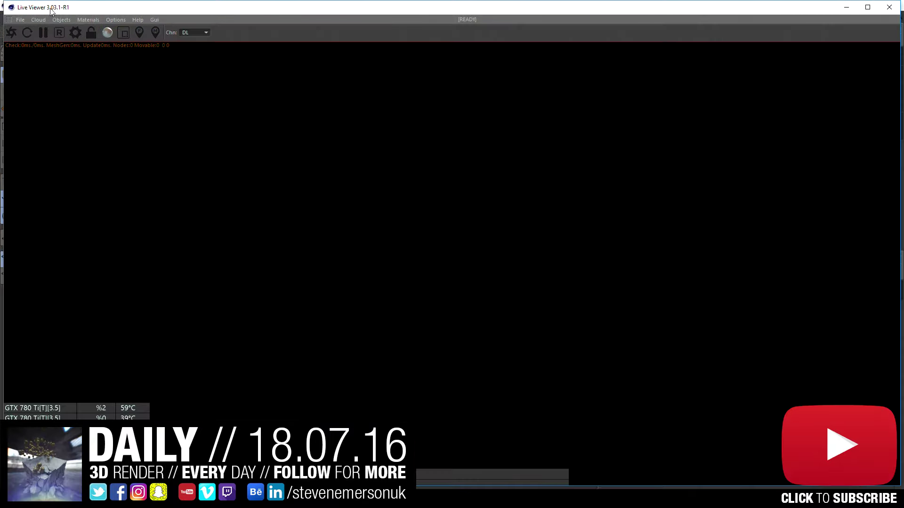
mouse_move(240, 7)
mouse_down()
mouse_move(240, 84)
mouse_move(89, 148)
mouse_up()
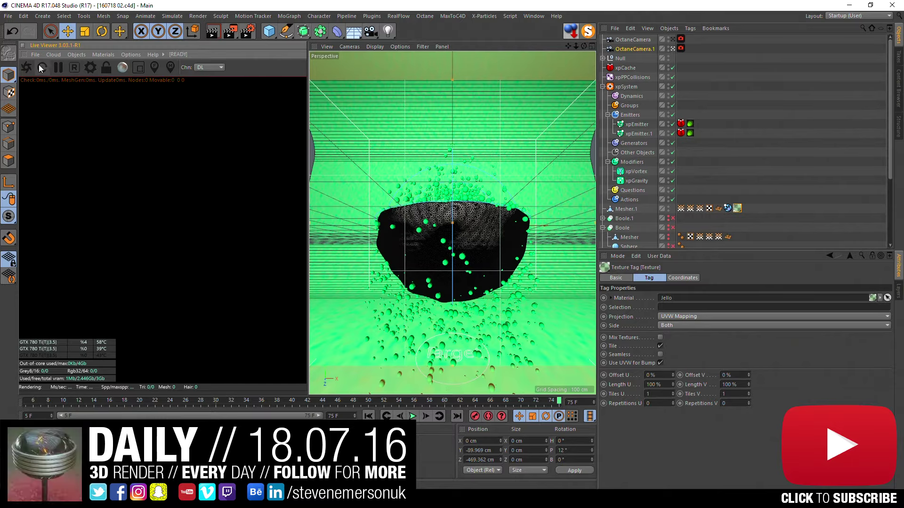
click(24, 71)
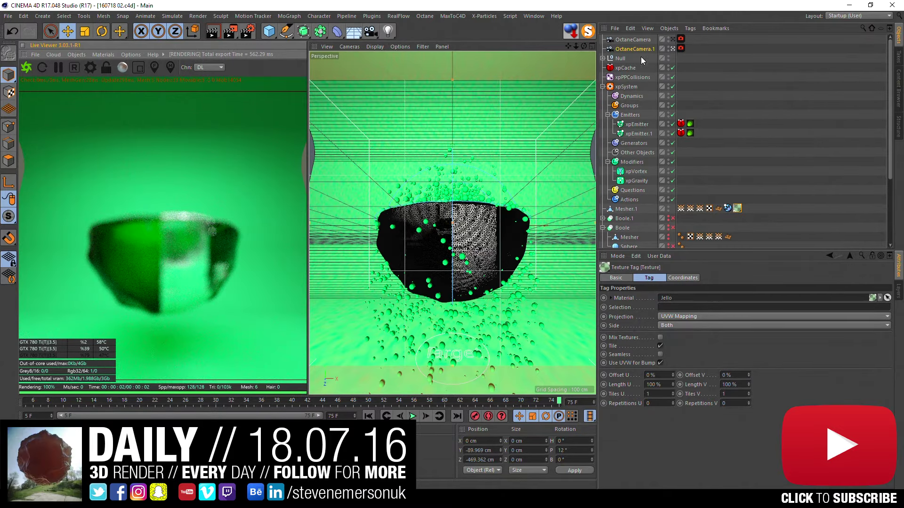
Step: Focus-pick the bowl for the Octane camera, giving a focal depth of 257.613
click(680, 48)
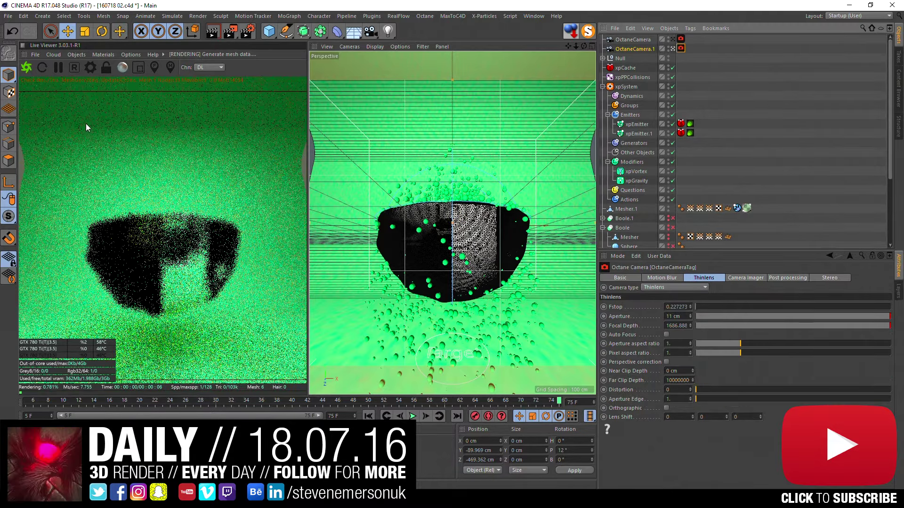
click(154, 67)
click(195, 234)
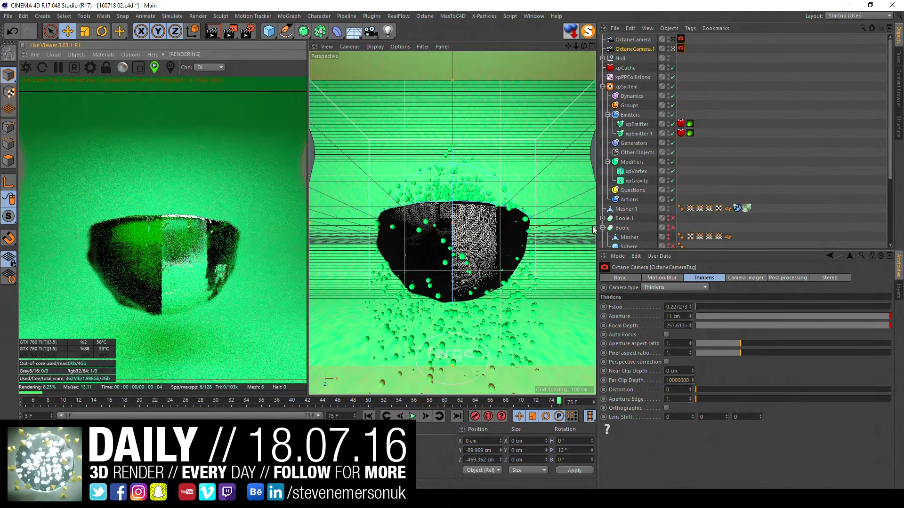
click(631, 124)
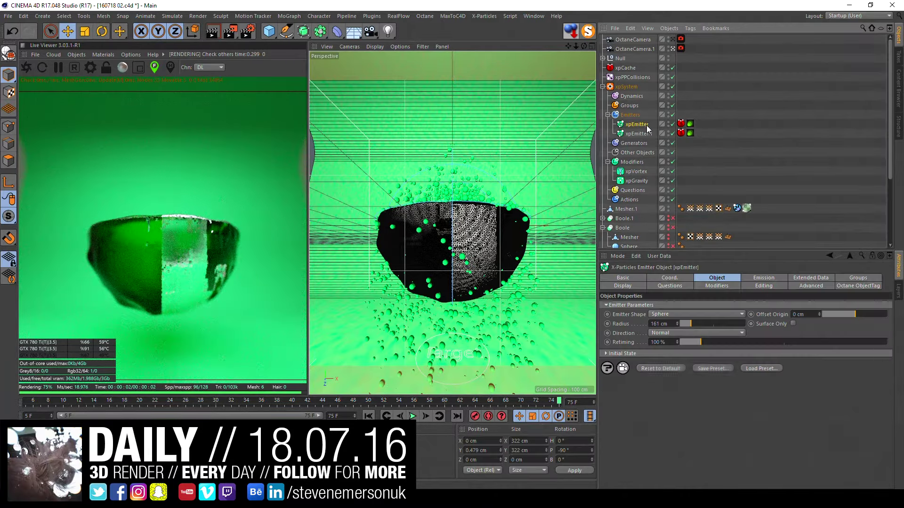
Step: Set both emitters' Octane particle rendering to Sphere and refocus the live render on the bowl rim
click(690, 124)
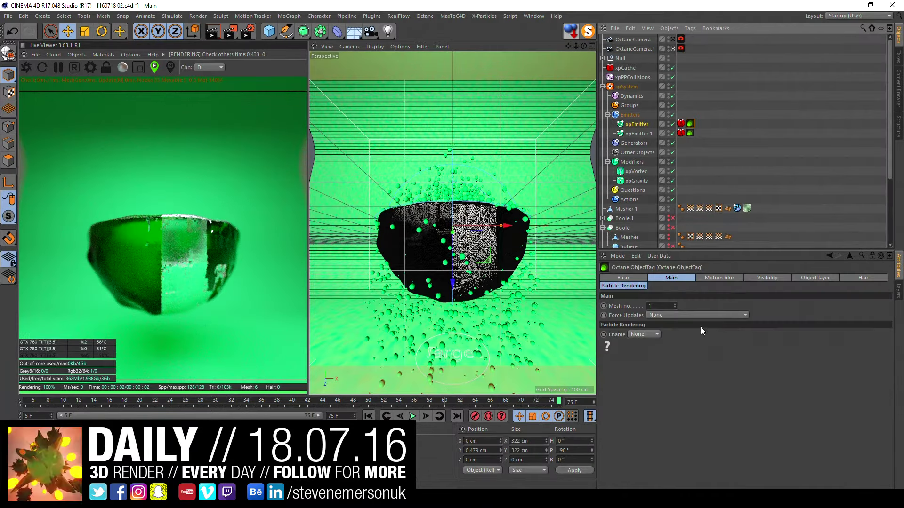
click(697, 315)
click(753, 313)
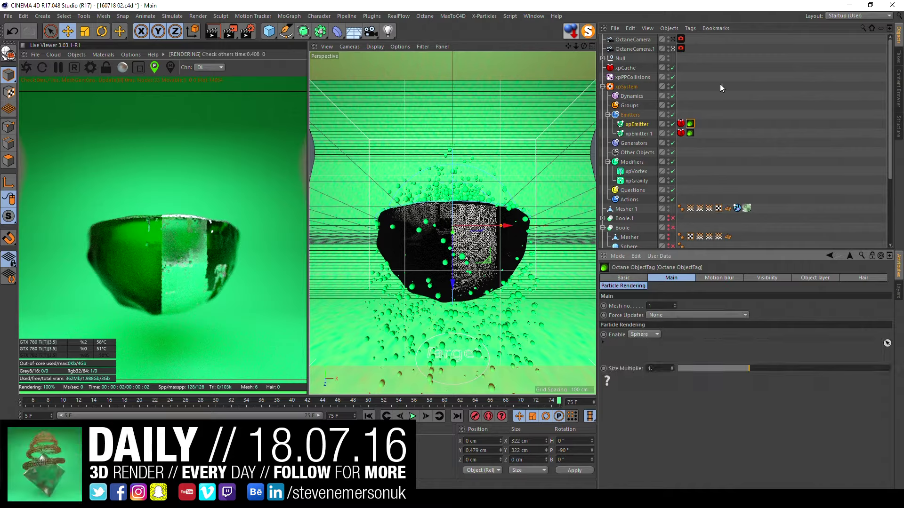
ctrl+click(690, 133)
click(643, 334)
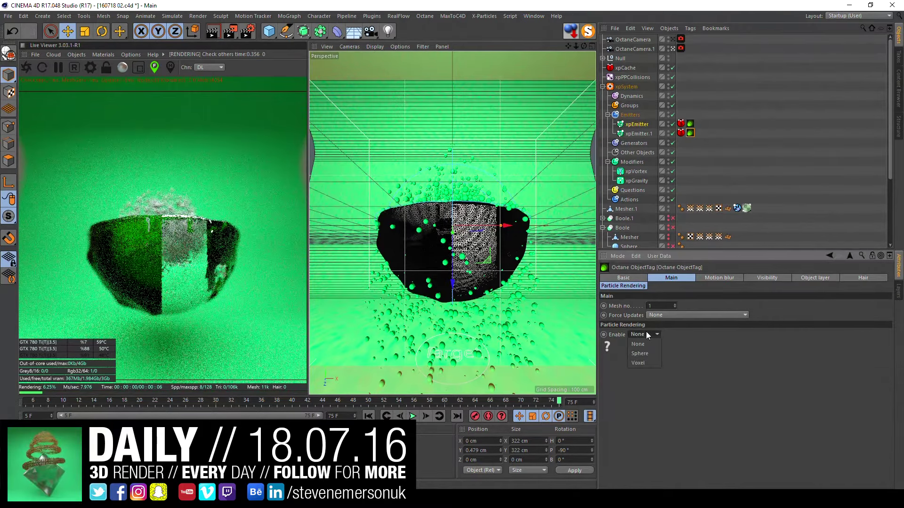
click(645, 356)
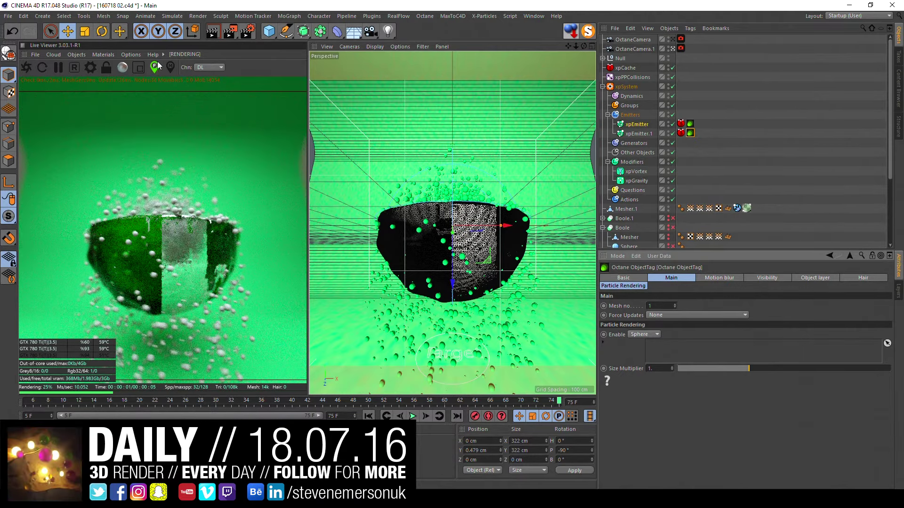
click(175, 202)
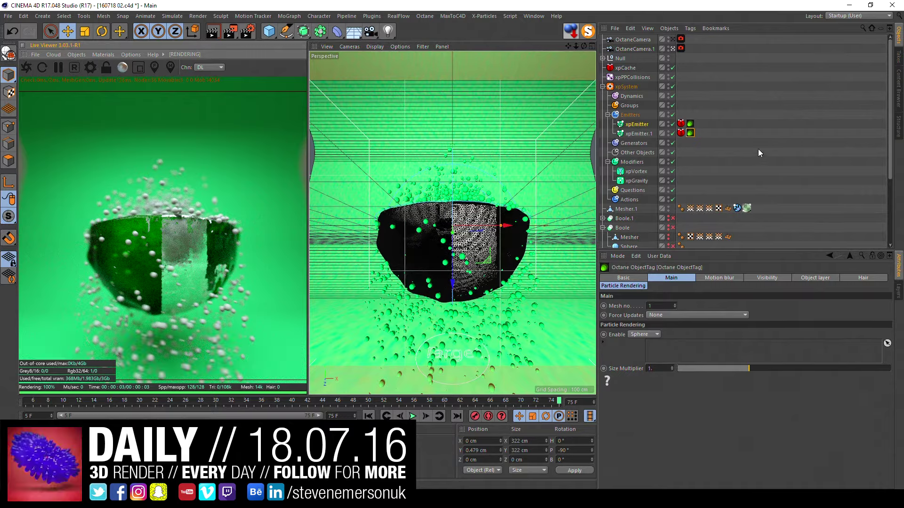
click(681, 48)
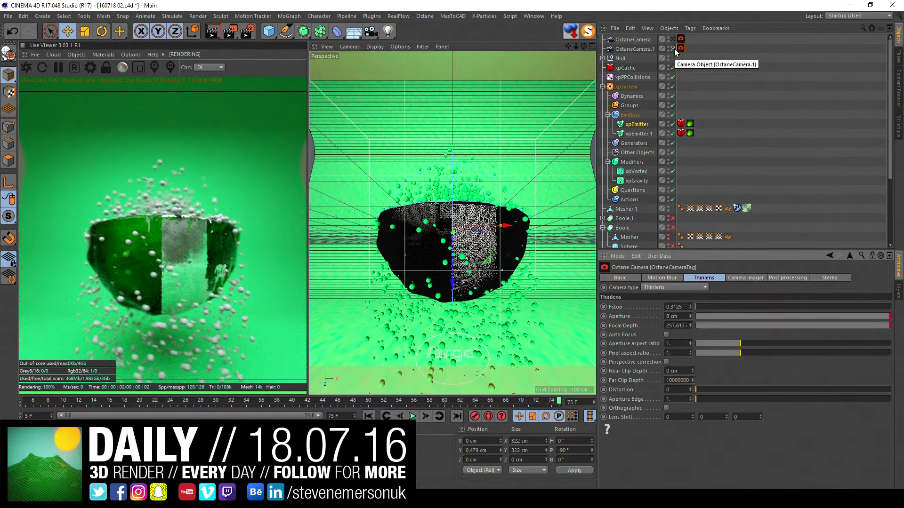
Step: Delete the UVW tag from Mesher.1 and refresh the live render
click(718, 141)
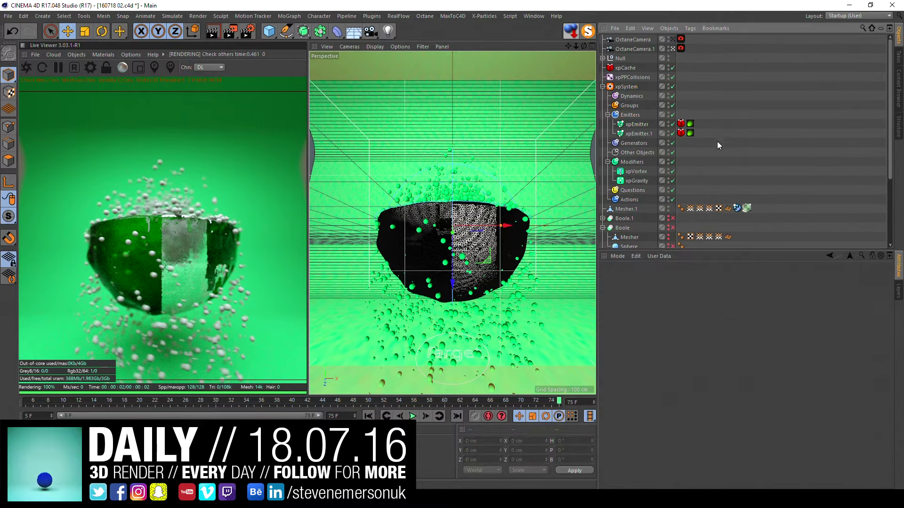
click(719, 208)
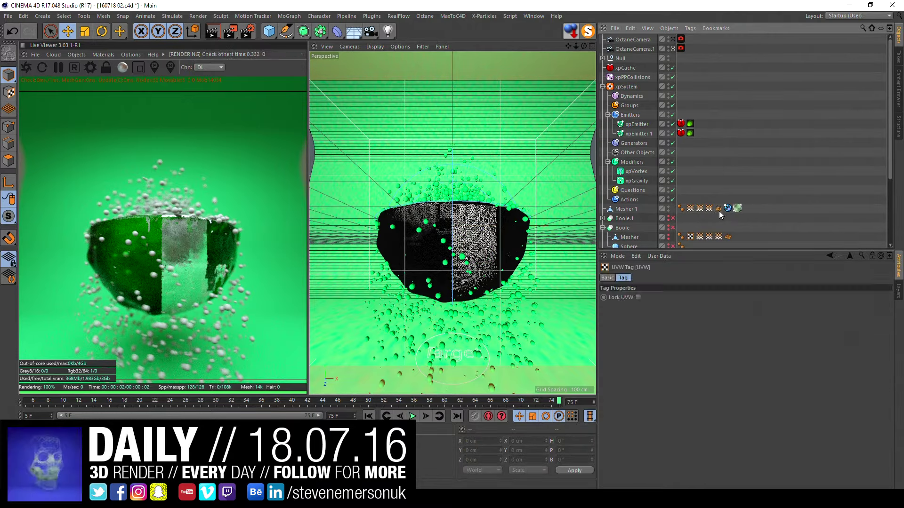
key(Delete)
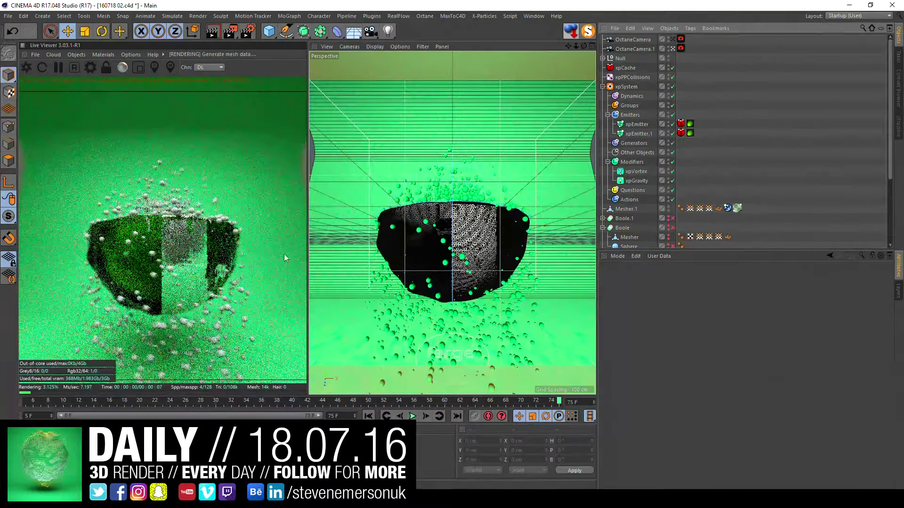
click(26, 67)
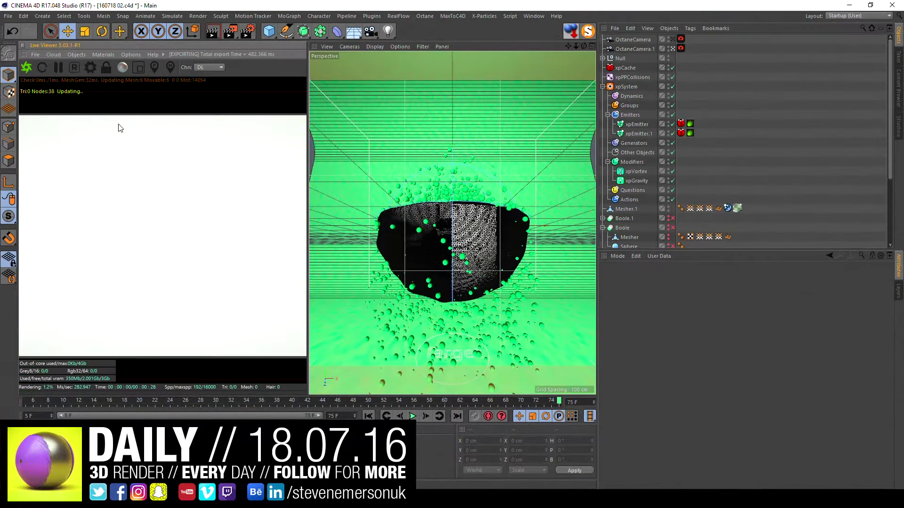
Step: Delete Mesher.1's vertex-map and Normal tags, then select its material assignment
click(691, 208)
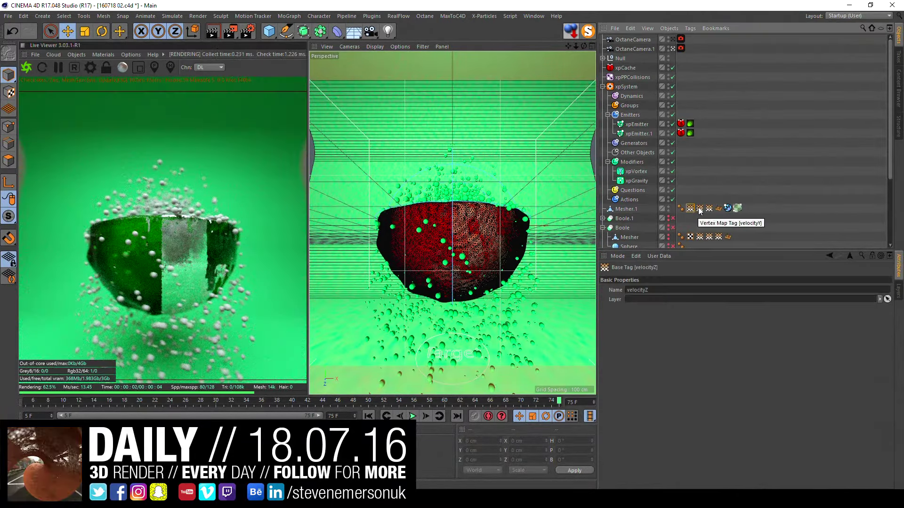
shift+click(709, 209)
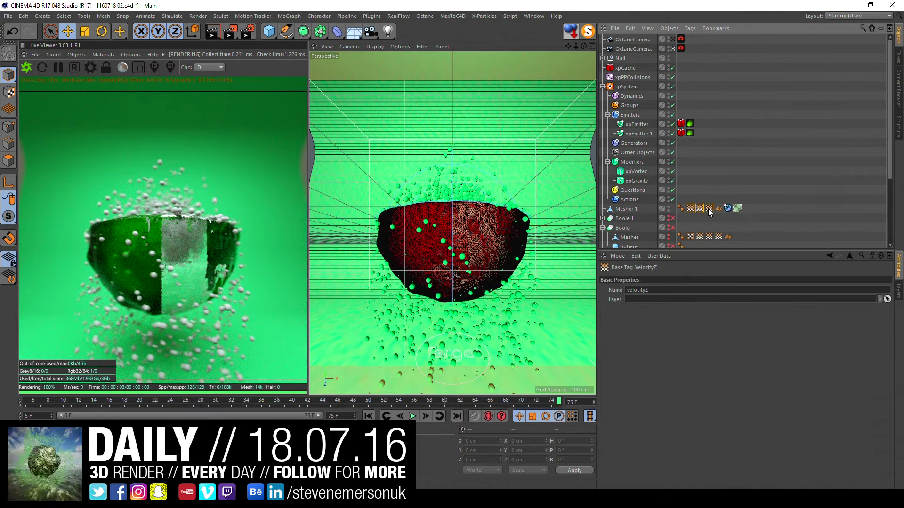
key(Delete)
click(690, 208)
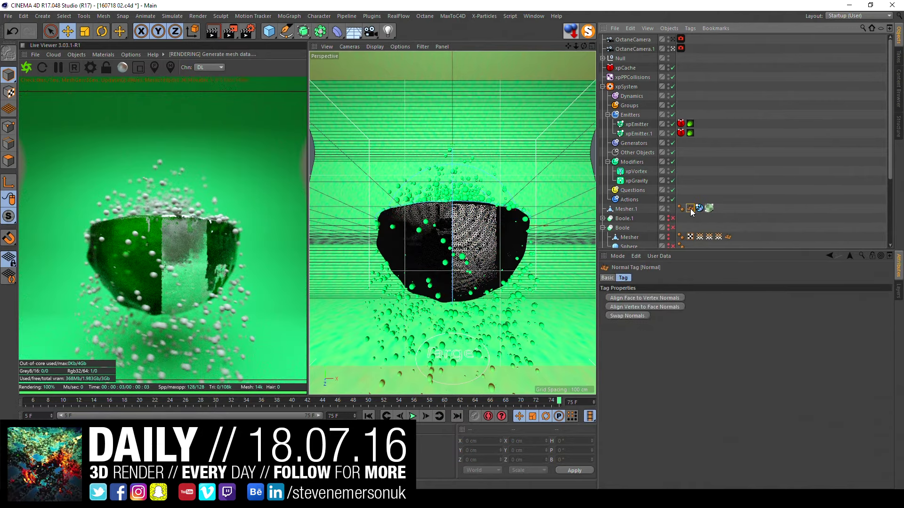
key(Delete)
click(682, 209)
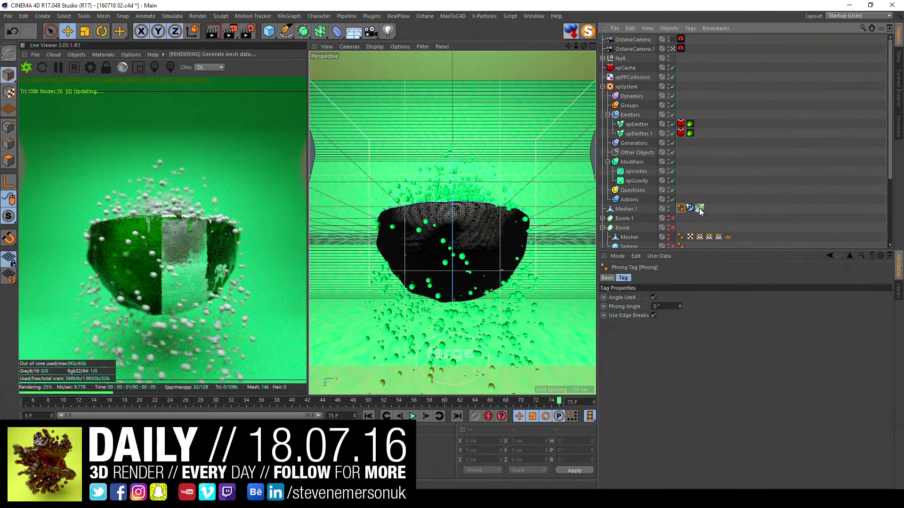
click(699, 208)
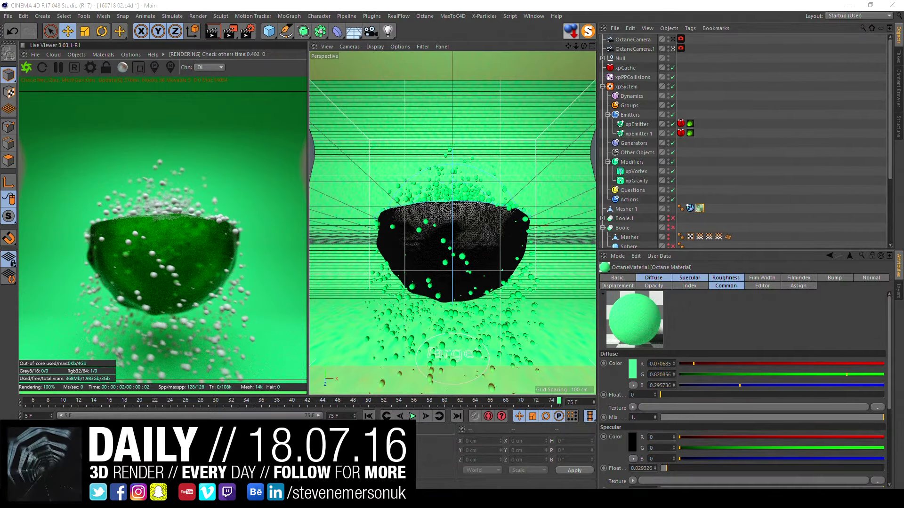
Step: Make the backdrop Octane material's diffuse colour near-black and close the Material Editor
double_click(634, 321)
click(264, 118)
drag(275, 115, 296, 115)
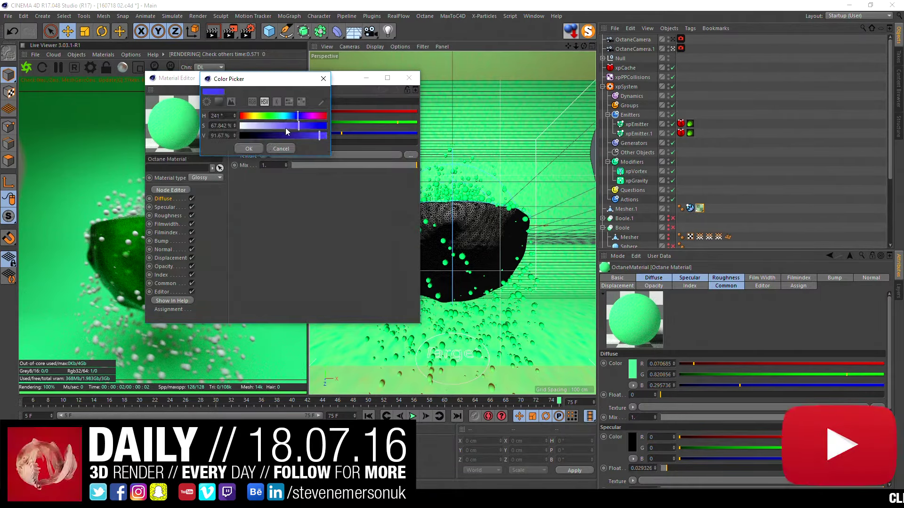
click(264, 141)
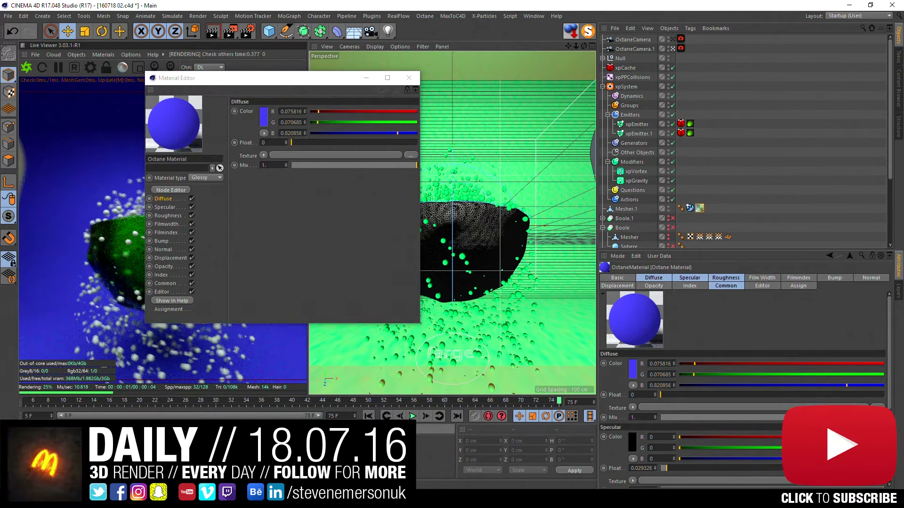
click(263, 117)
drag(320, 138, 242, 138)
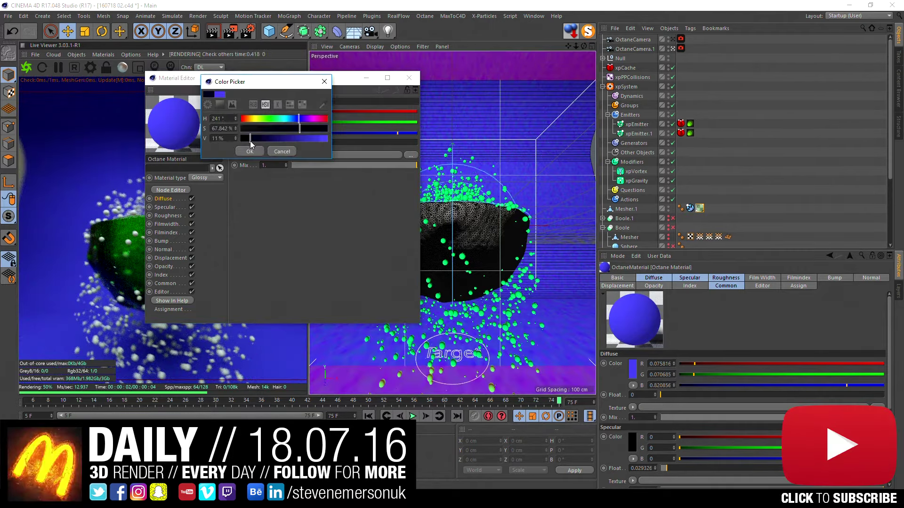
click(249, 151)
drag(222, 86, 373, 104)
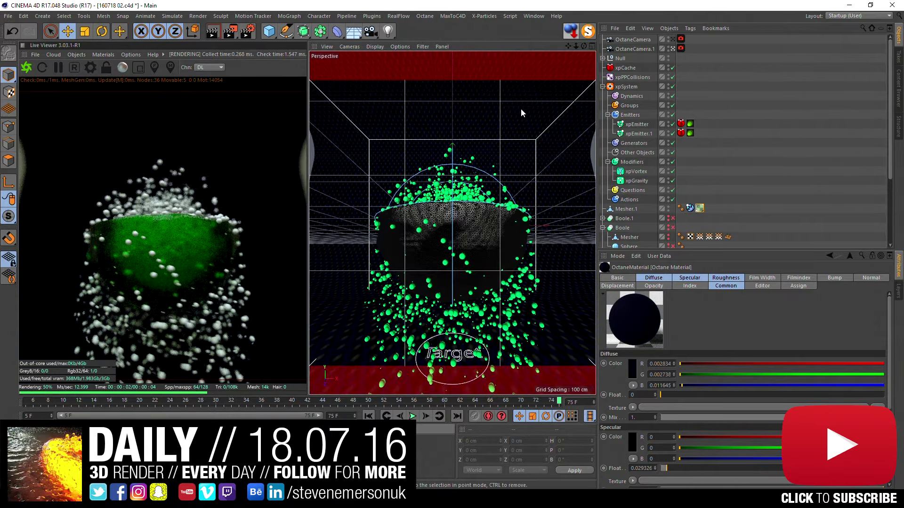
click(521, 111)
click(80, 452)
Step: Create a new Octane material with Blackbody Emission as its emission texture
right_click(80, 452)
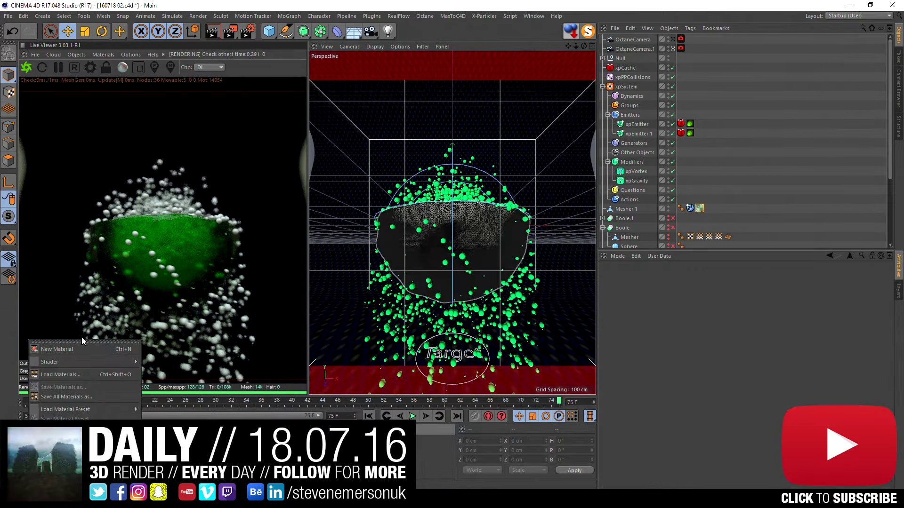
click(240, 323)
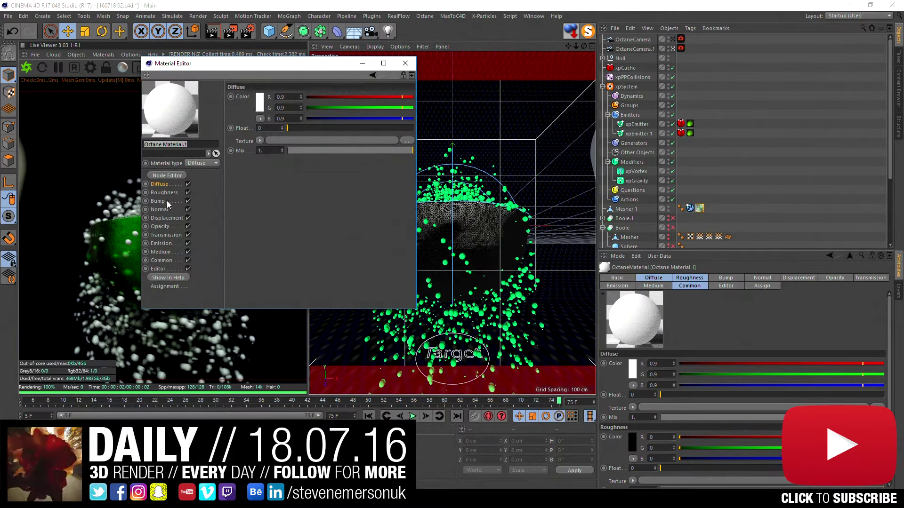
click(162, 243)
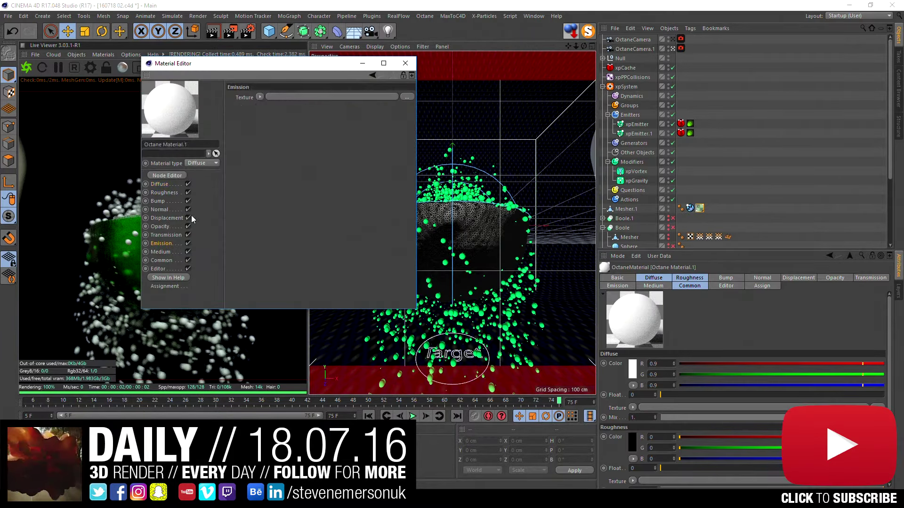
click(259, 97)
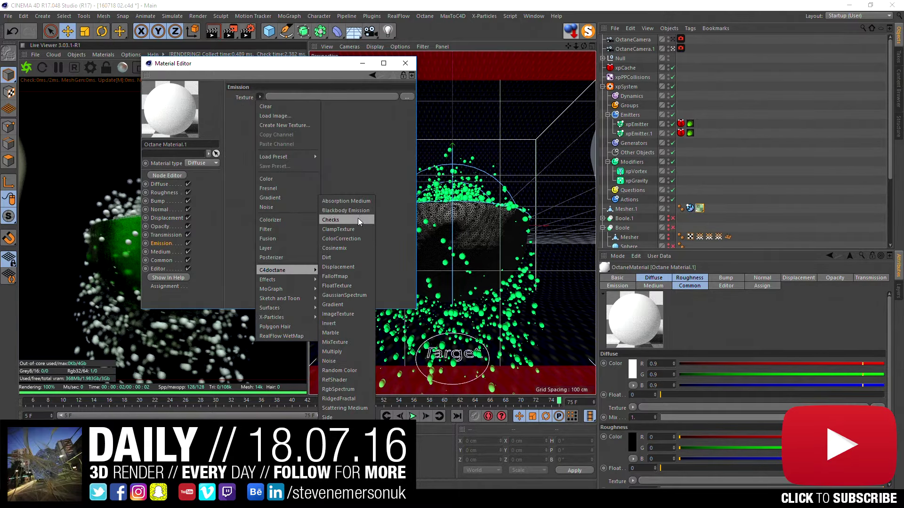
click(360, 220)
Step: Apply Octane Material.1 to xpSystem, moving its texture tag off xpEmitter
drag(632, 459, 751, 166)
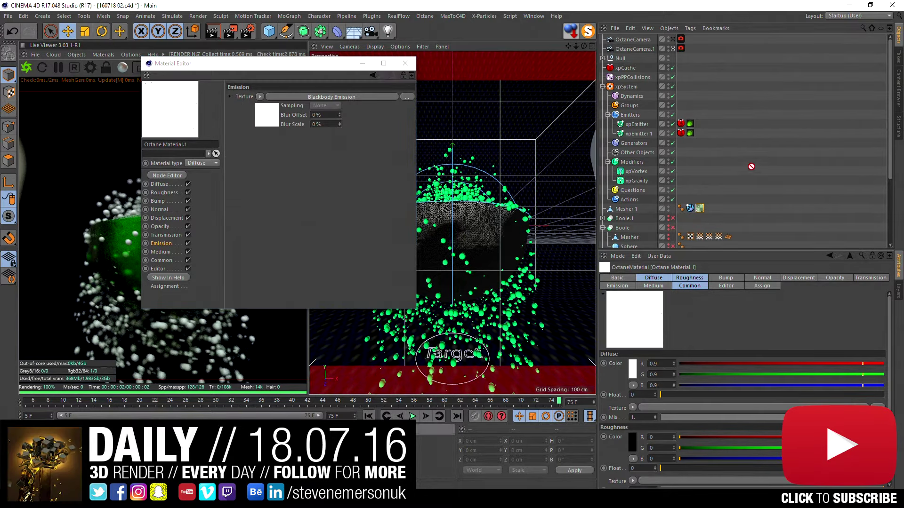
drag(642, 127, 641, 125)
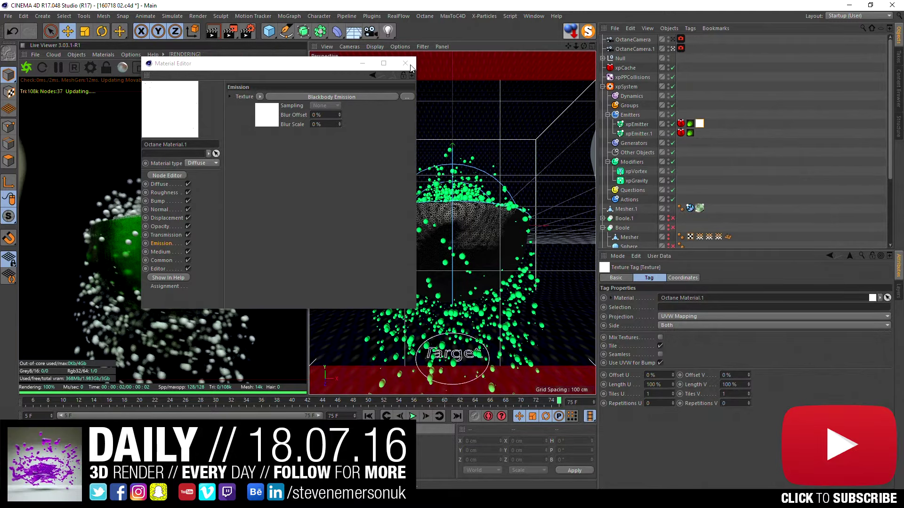
click(408, 65)
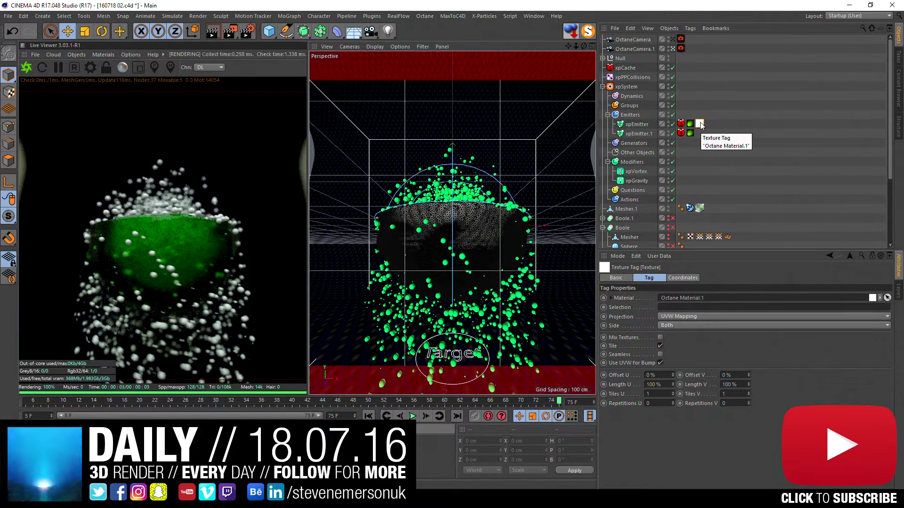
drag(699, 124, 671, 110)
drag(626, 87, 627, 88)
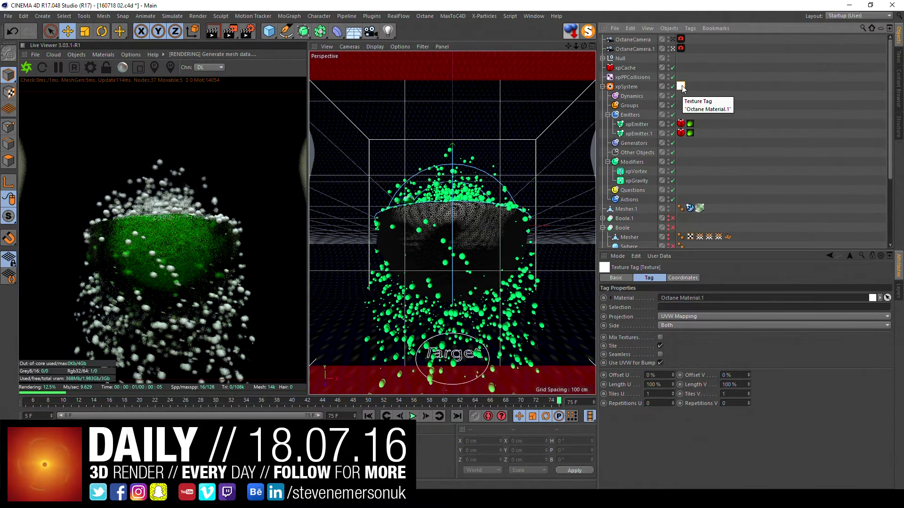
Step: Remove the texture tag from xpSystem and undo the trial changes on the emitters
key(Delete)
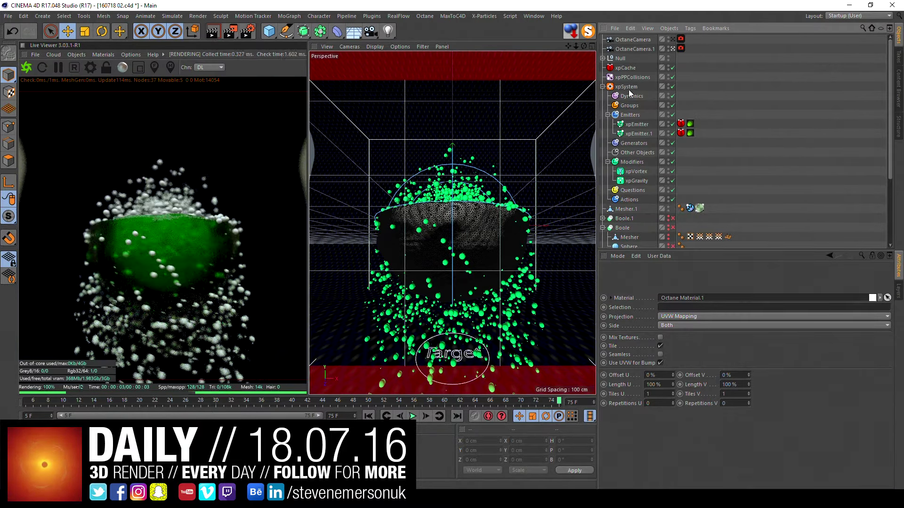
click(629, 125)
ctrl+click(632, 133)
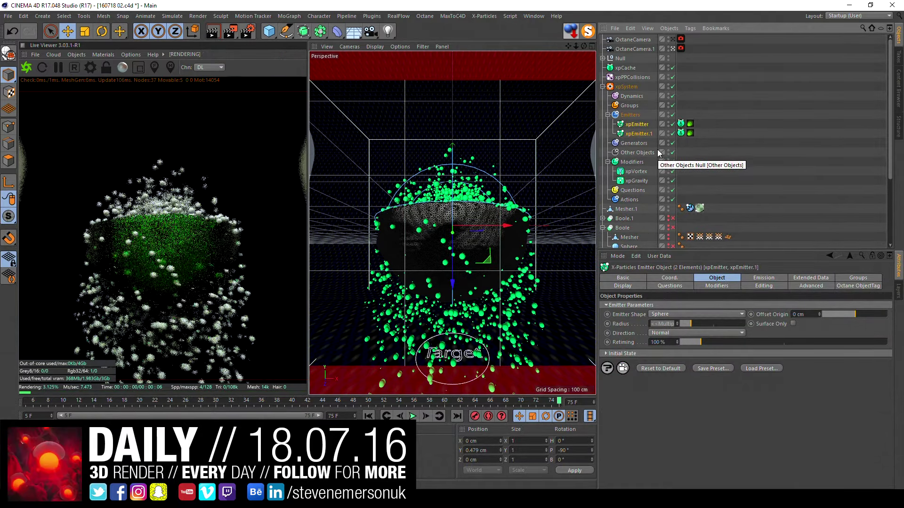
key(ctrl+z)
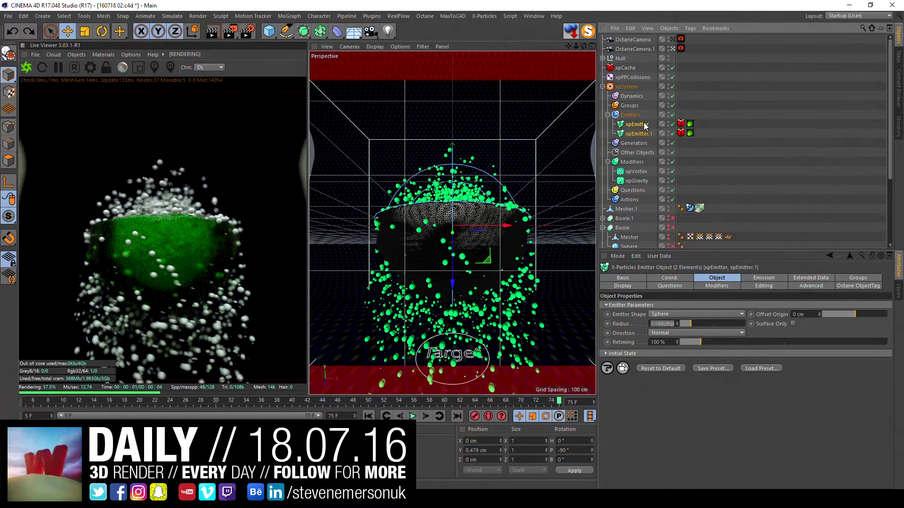
right_click(638, 123)
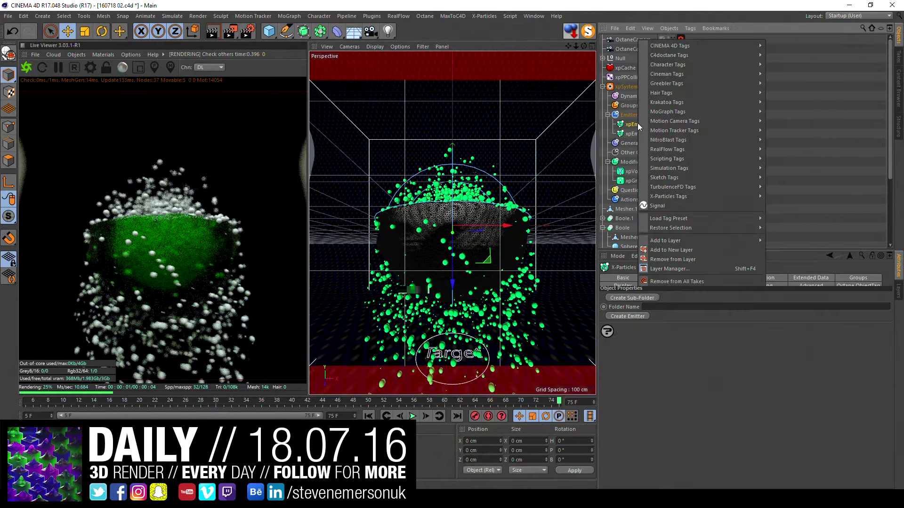
mouse_move(668, 196)
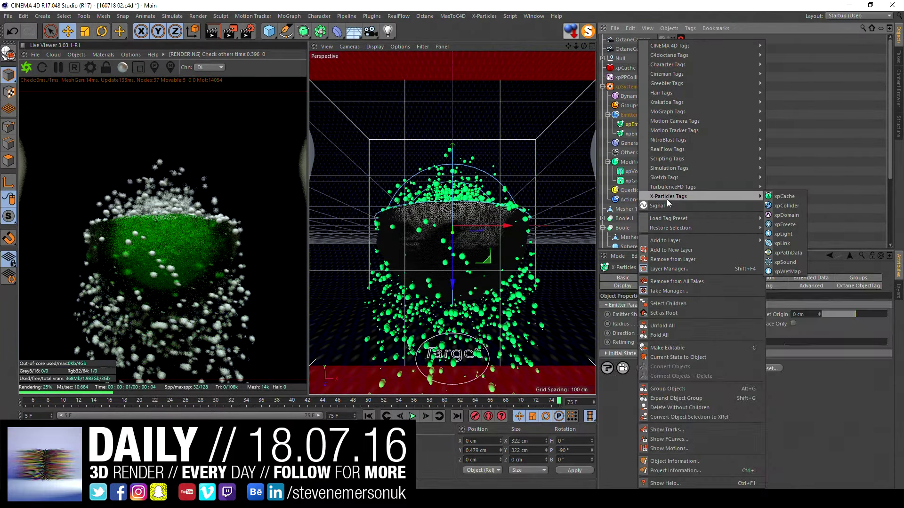
click(782, 148)
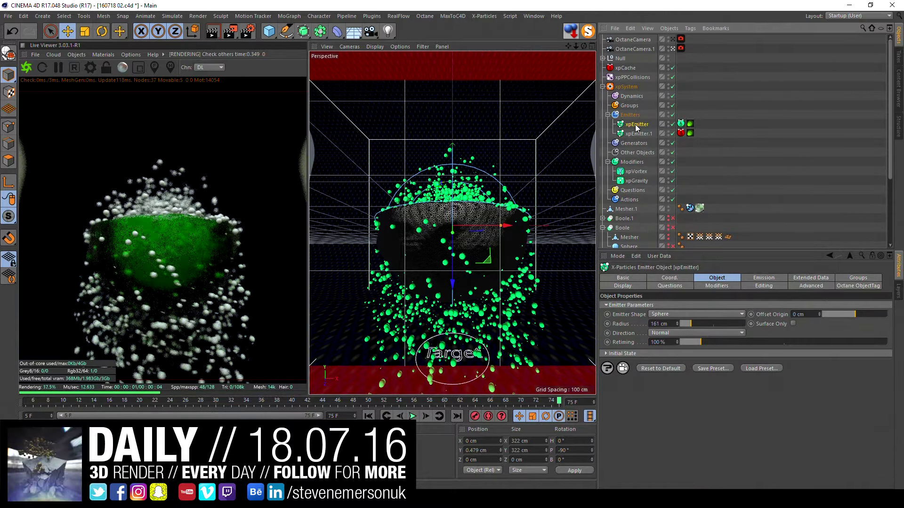
key(ctrl+z)
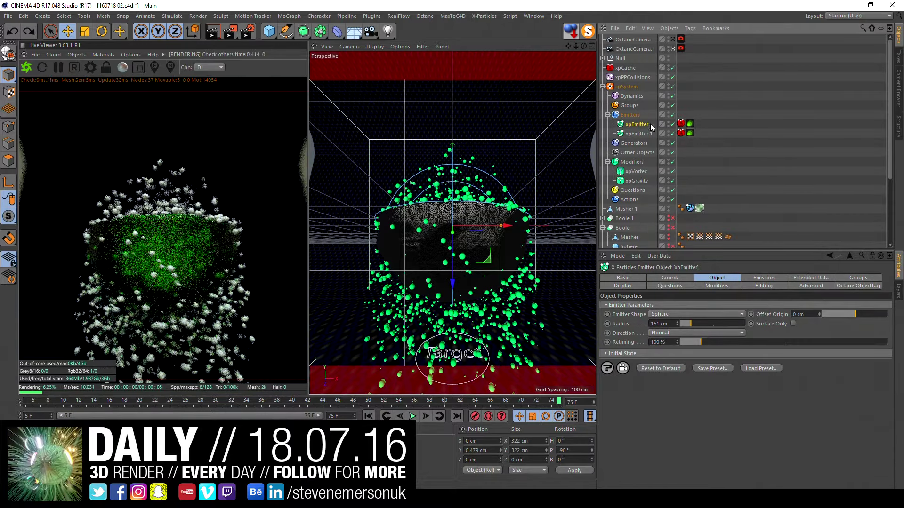
Step: Review the xpSystem and xpEmitter settings, then select the Octane tags on both emitters
click(602, 87)
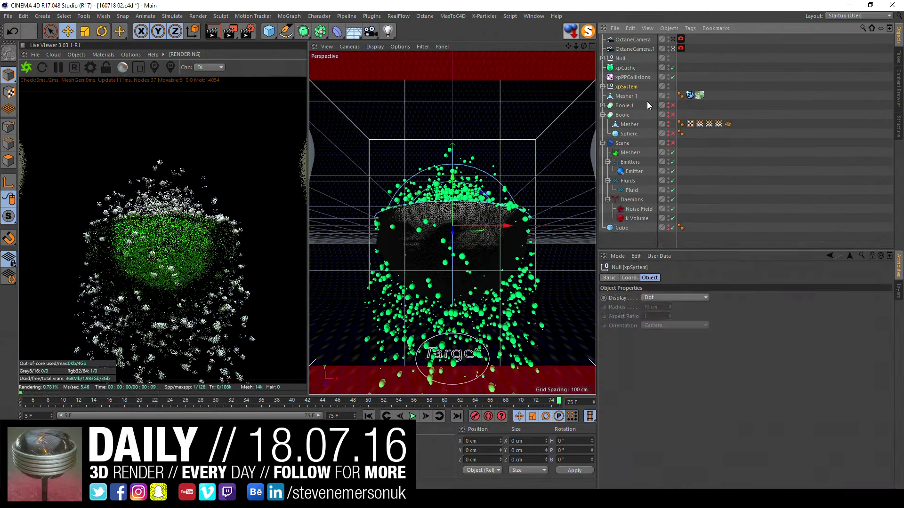
click(602, 86)
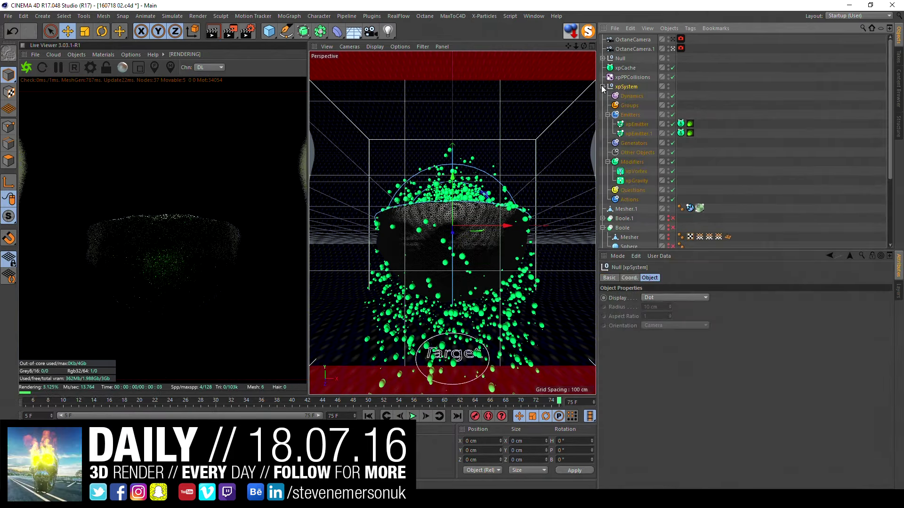
click(633, 123)
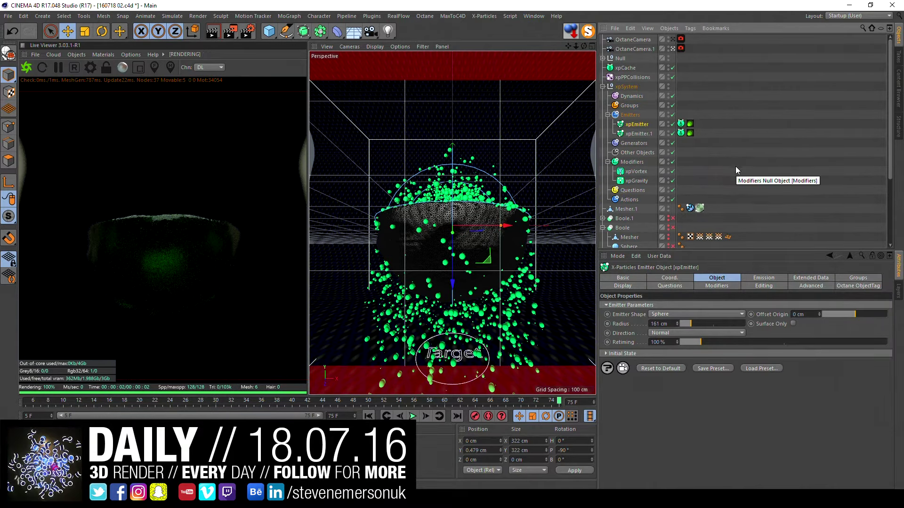
scroll(736, 177, down, 5)
scroll(736, 176, up, 5)
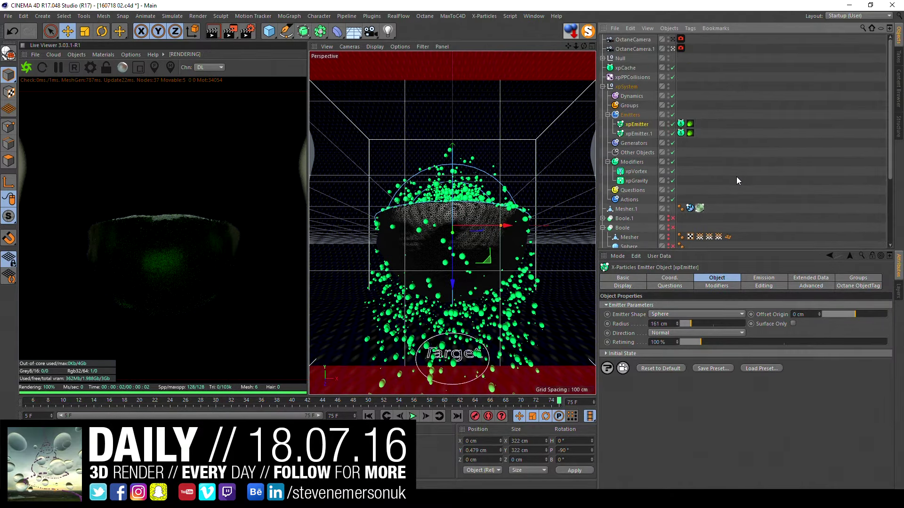
click(626, 86)
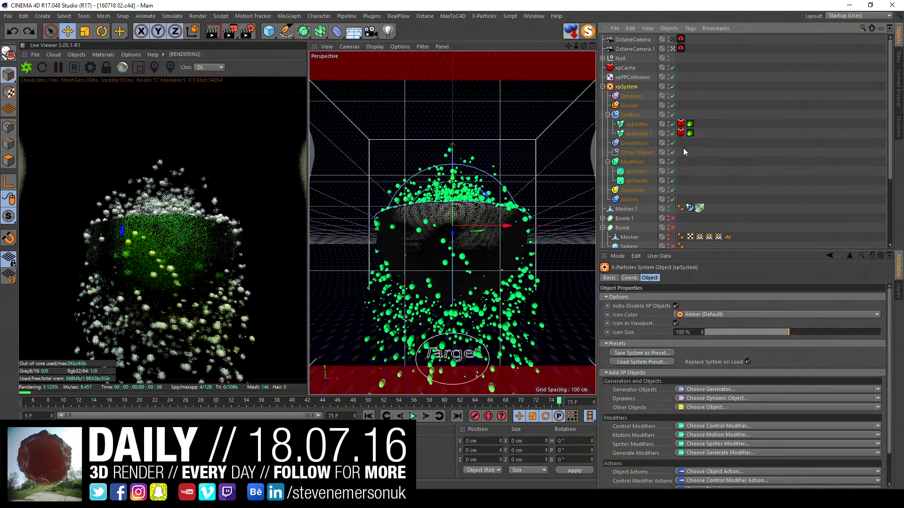
click(634, 124)
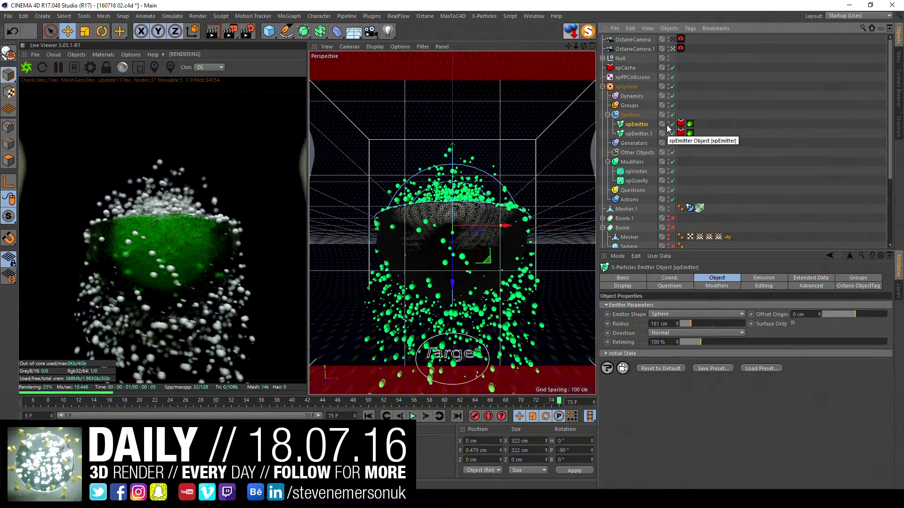
click(690, 123)
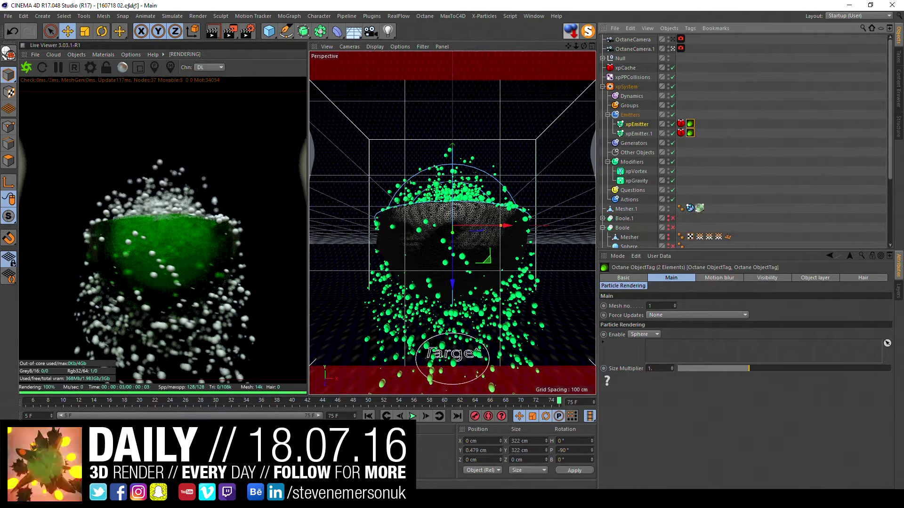
Step: Save the scene incrementally as 160718 03.c4d and delete the emitters' Octane tags
click(10, 17)
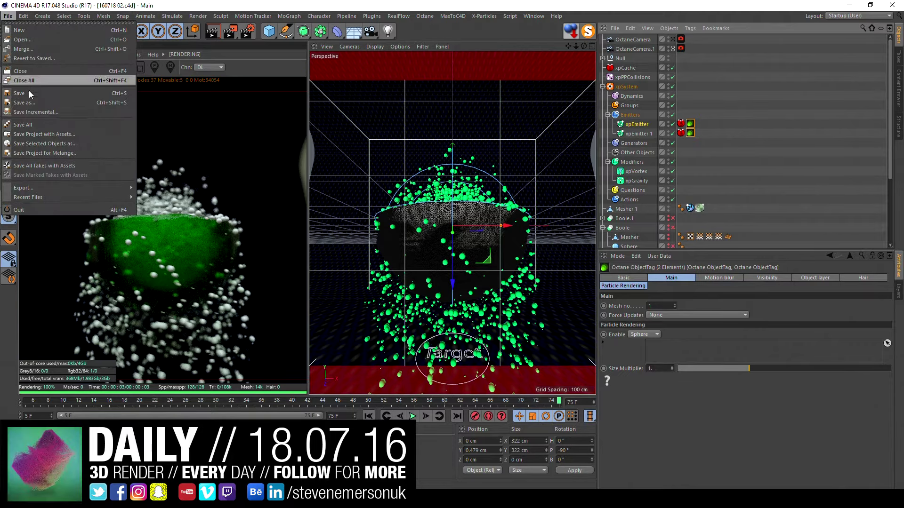
click(45, 113)
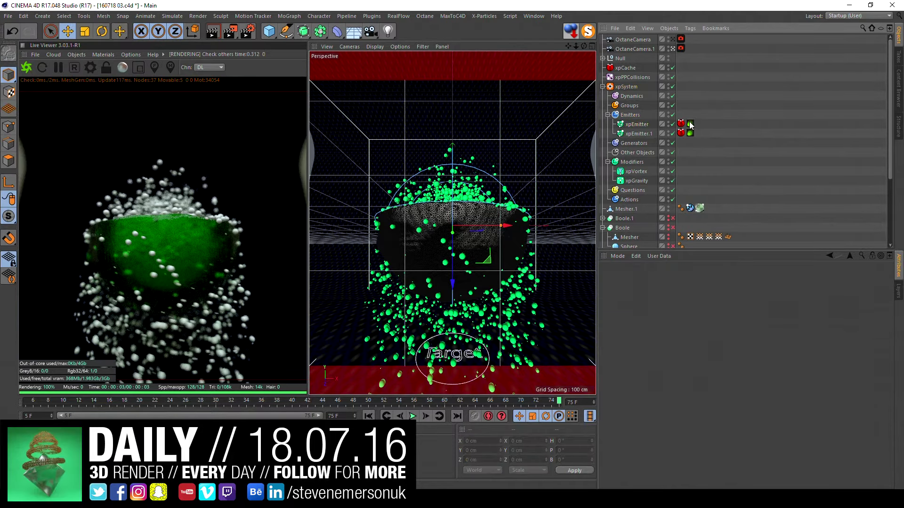
key(Delete)
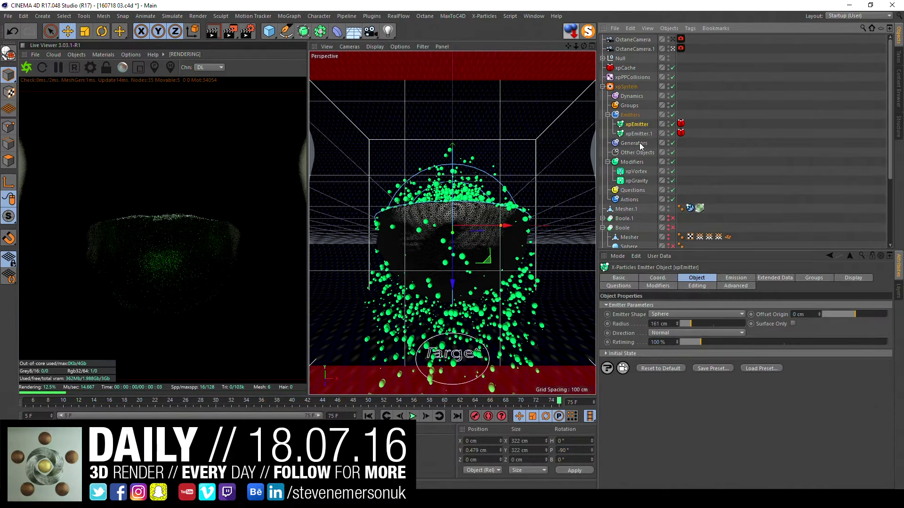
Step: Add xpGenerator and xpGenerator.1 under Generators, linked to xpEmitter and xpEmitter.1
click(635, 143)
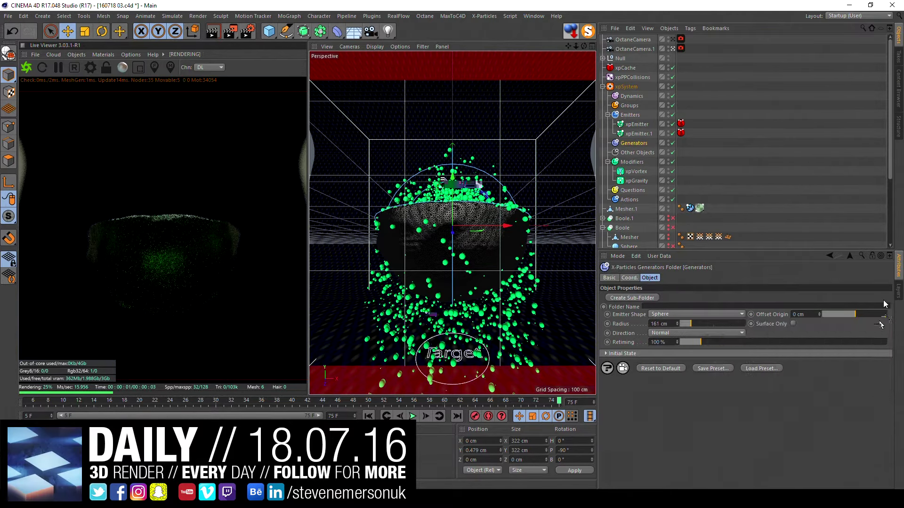
click(685, 346)
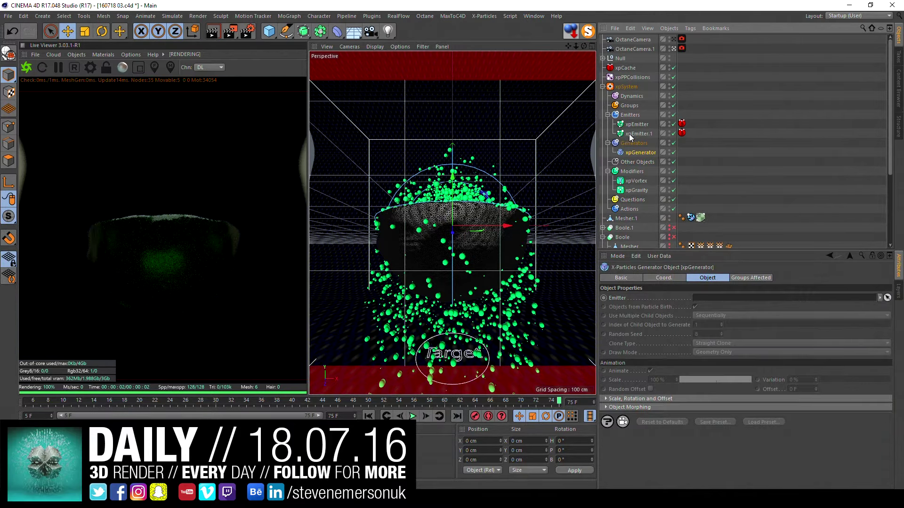
drag(633, 124, 709, 298)
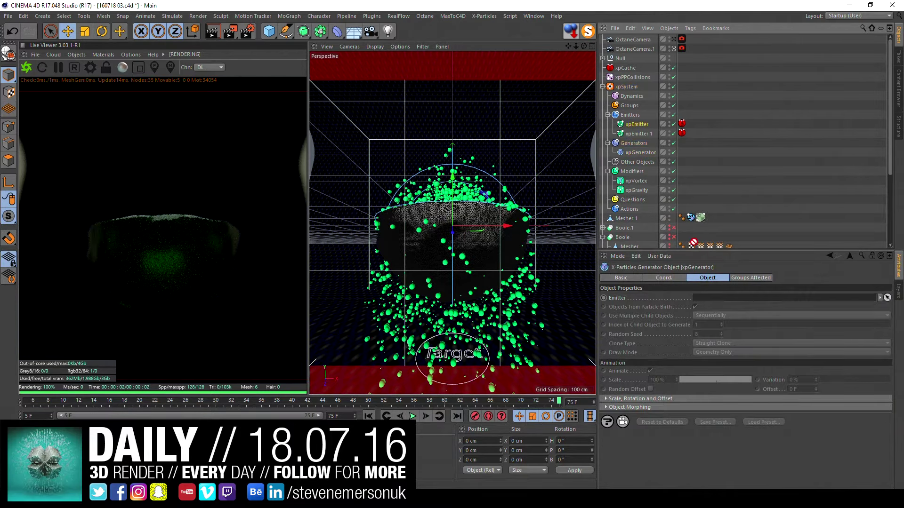
key(ctrl+z)
click(634, 143)
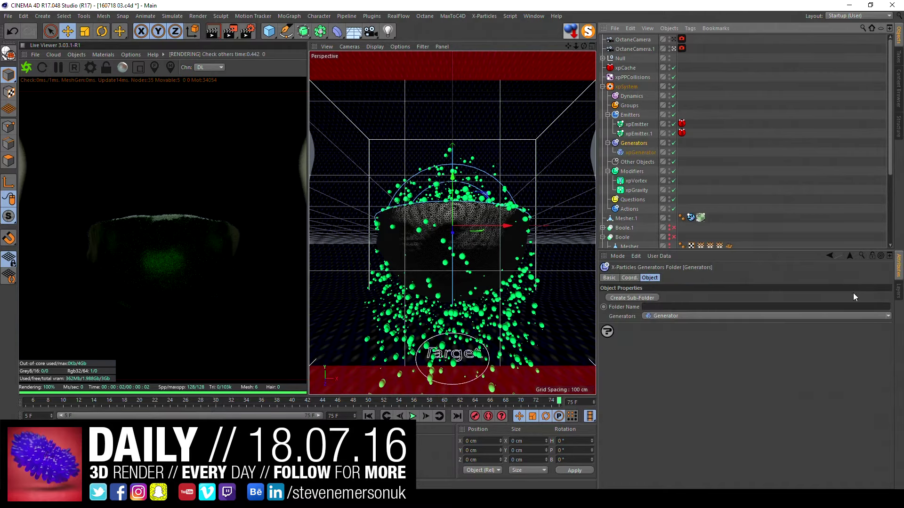
click(888, 315)
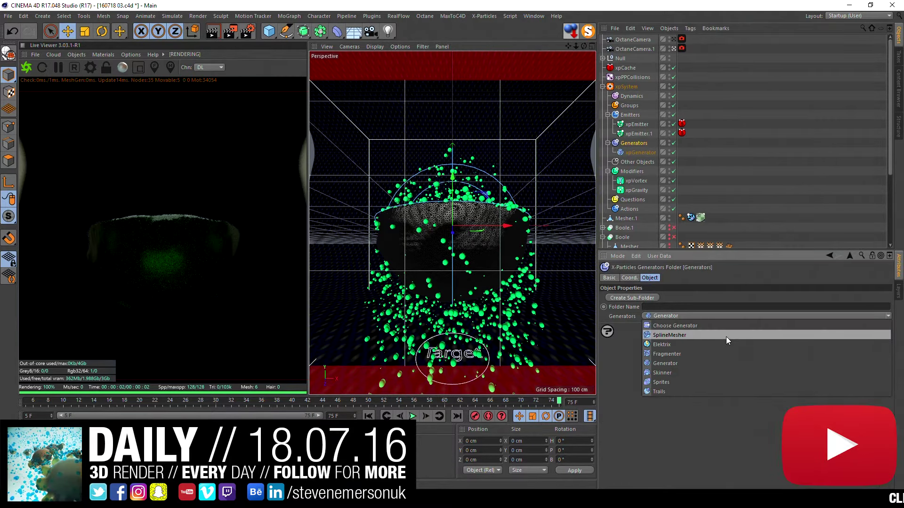
click(695, 364)
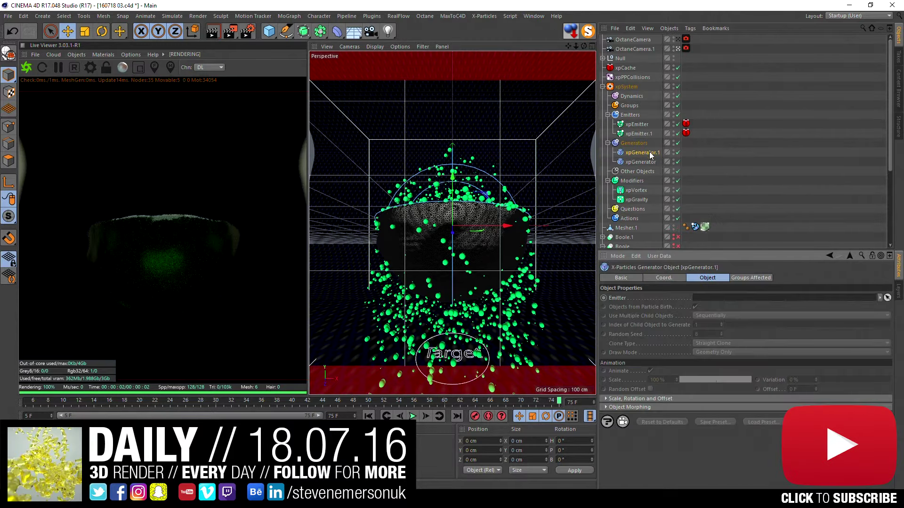
drag(638, 133, 696, 298)
click(268, 31)
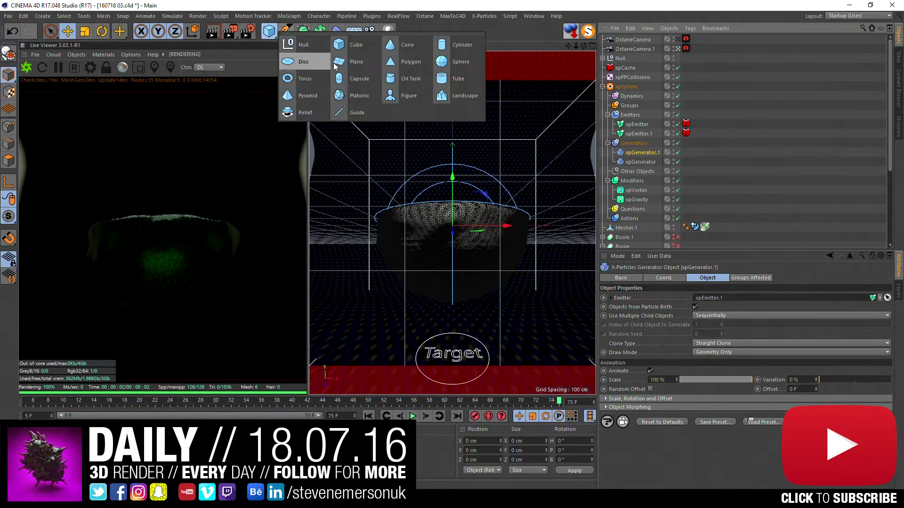
Step: Add an Icosahedron Sphere with 12 segments as the clone object under each xpGenerator
click(454, 62)
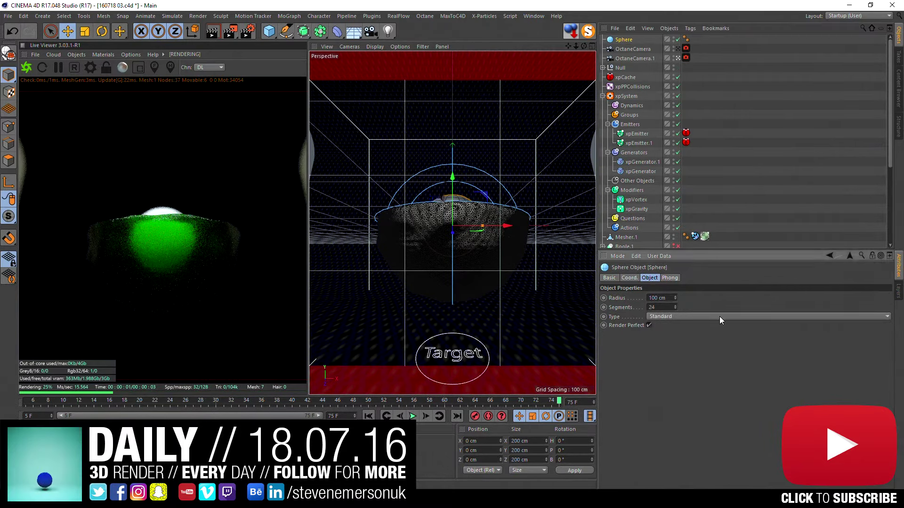
click(719, 316)
click(697, 364)
click(659, 307)
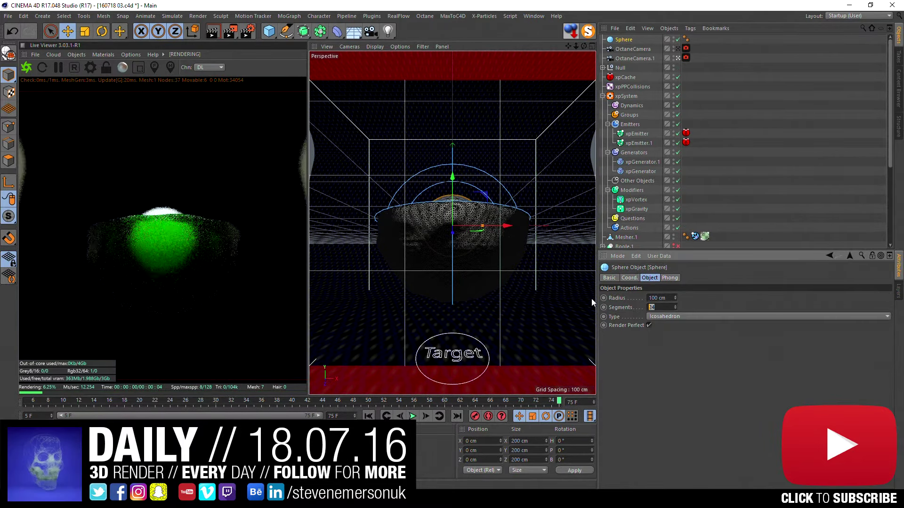
text(12)
key(Return)
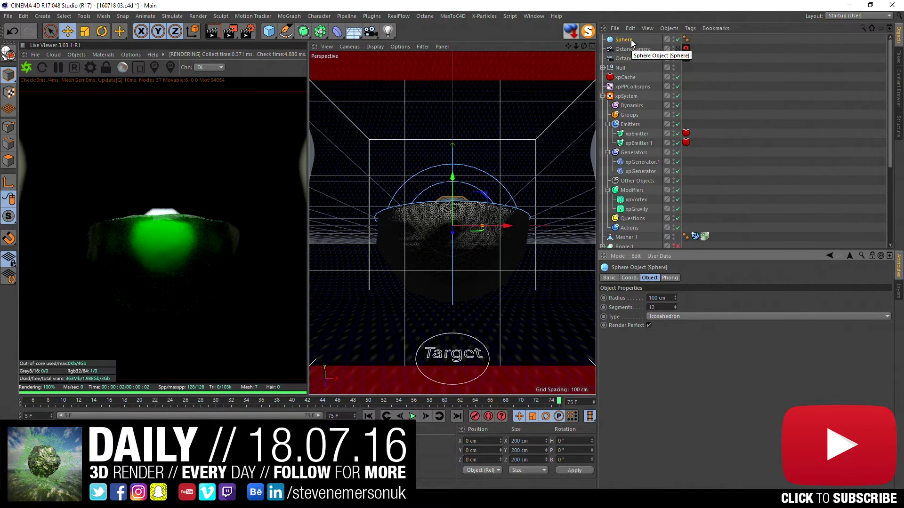
drag(627, 41, 642, 171)
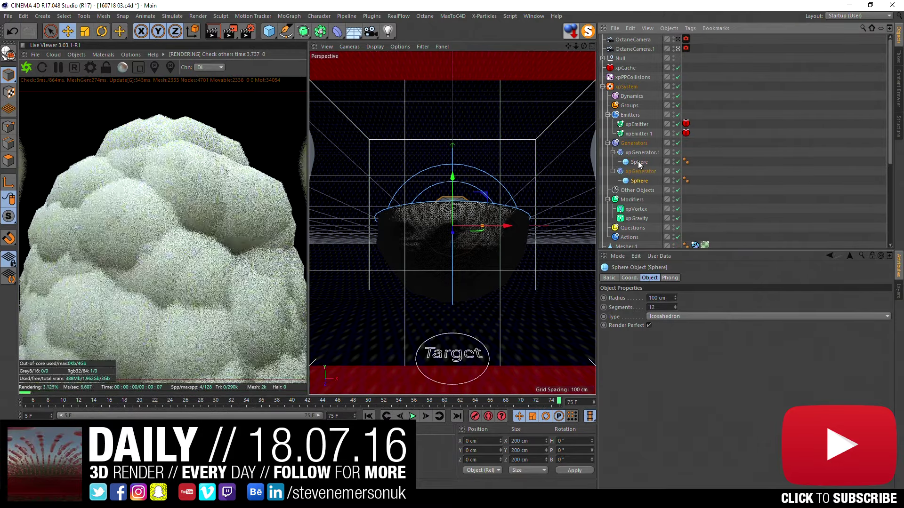
ctrl+click(639, 162)
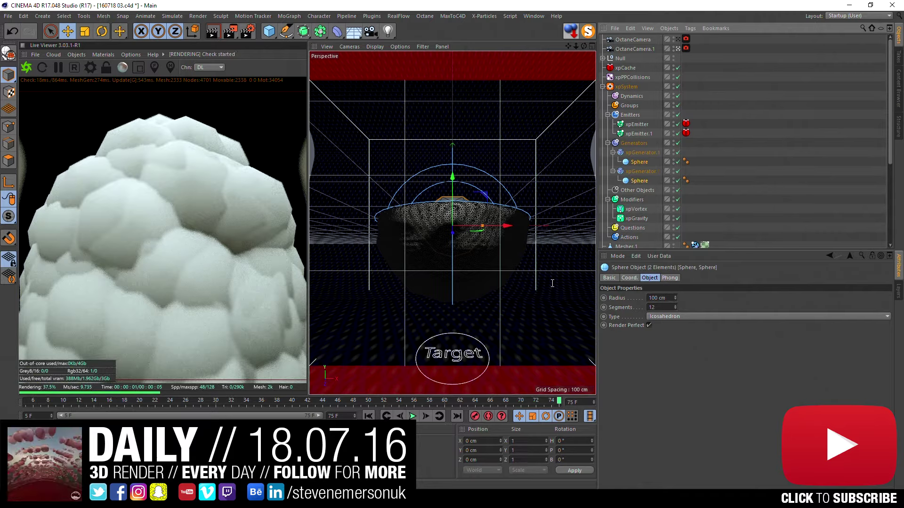
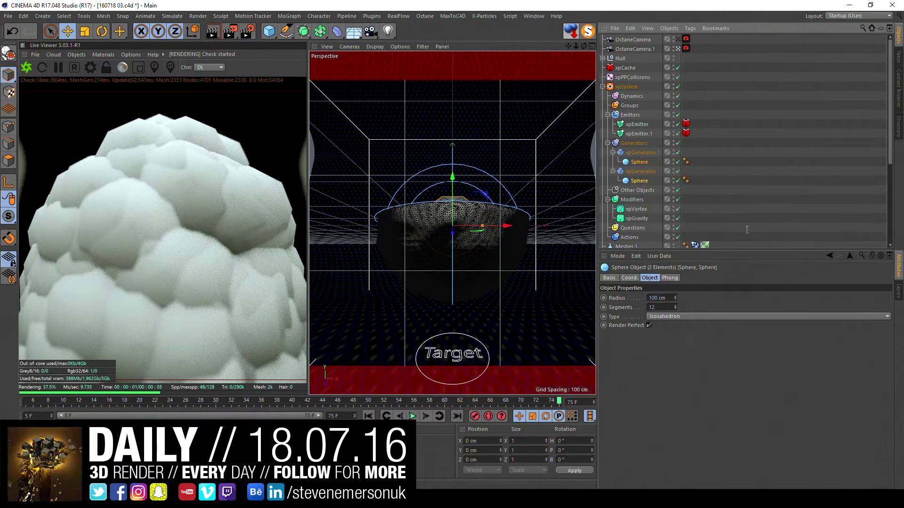
Step: Set the radius of both particle generator Spheres to 5 cm
key(Return)
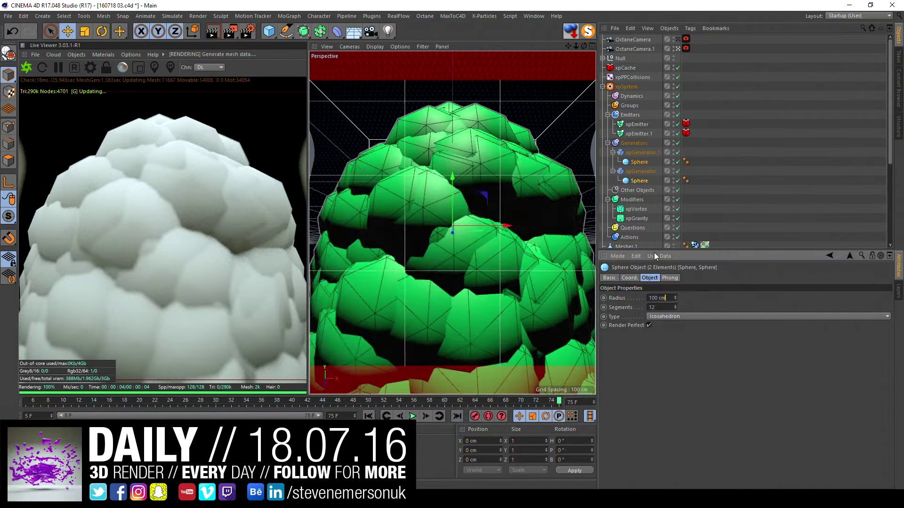
key(BackSpace)
key(BackSpace)
key(BackSpace)
text(5)
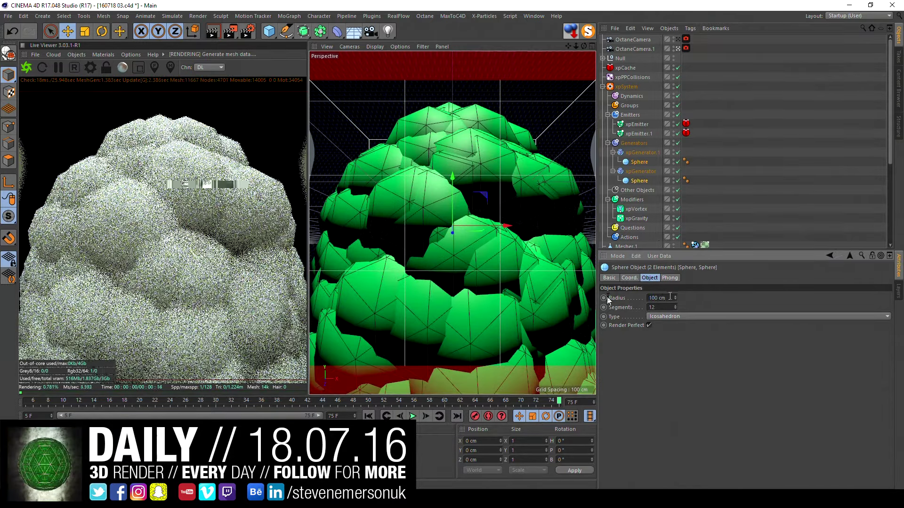
key(Return)
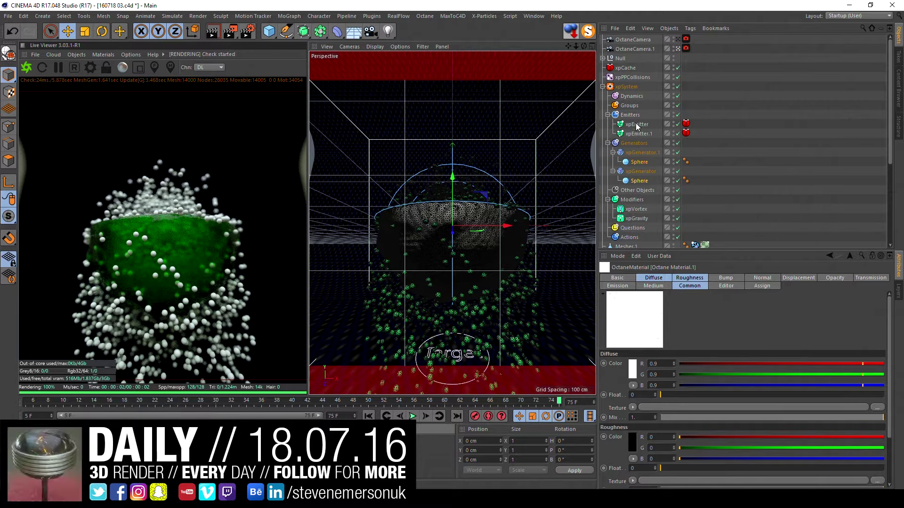
key(ctrl+shift+a)
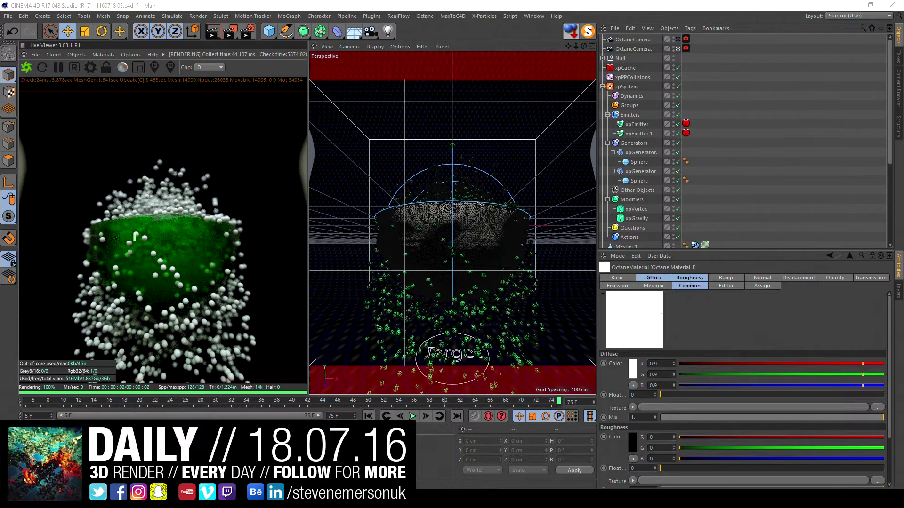
click(135, 236)
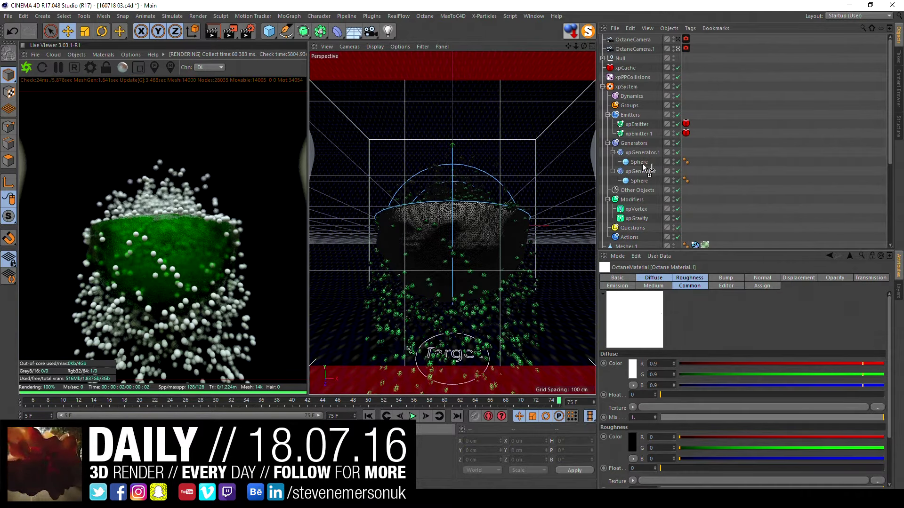
Step: Apply the white Octane Material.1 to both particle Spheres, hide the Mesher.1 jello, and pause rendering
drag(645, 162, 642, 163)
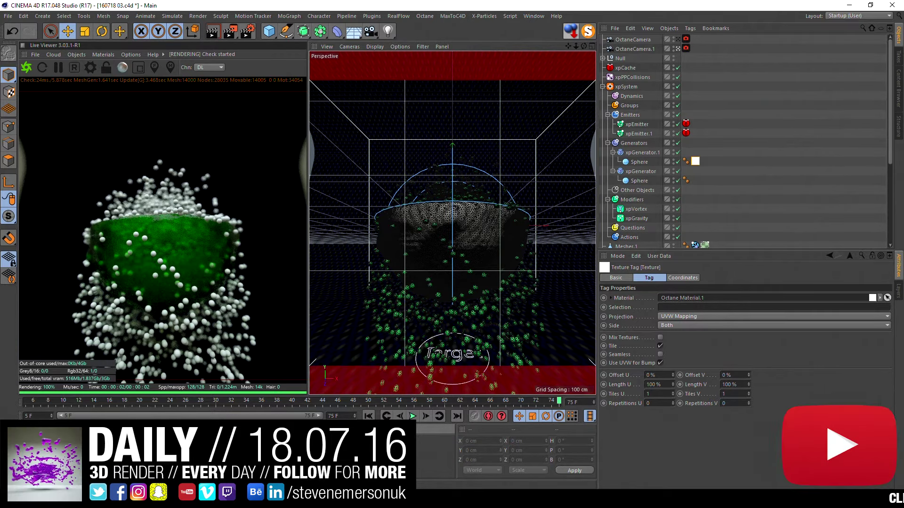
drag(626, 219, 646, 178)
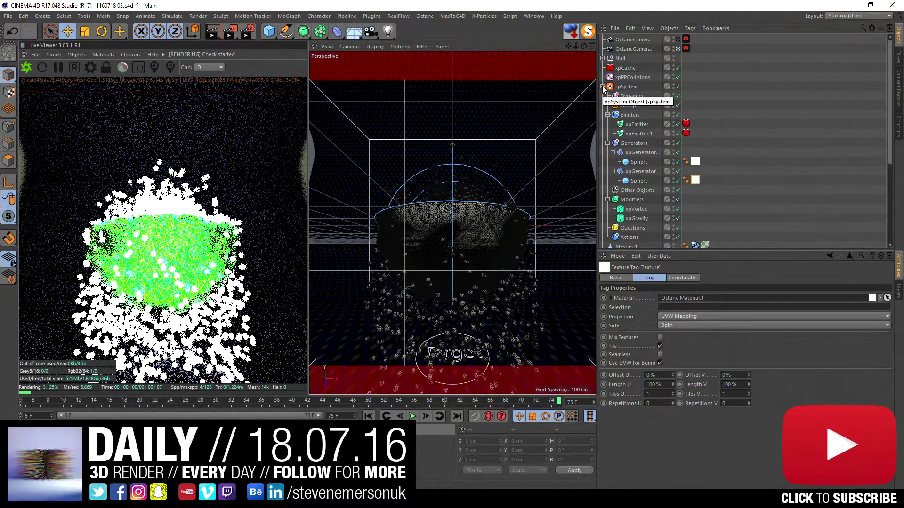
click(674, 247)
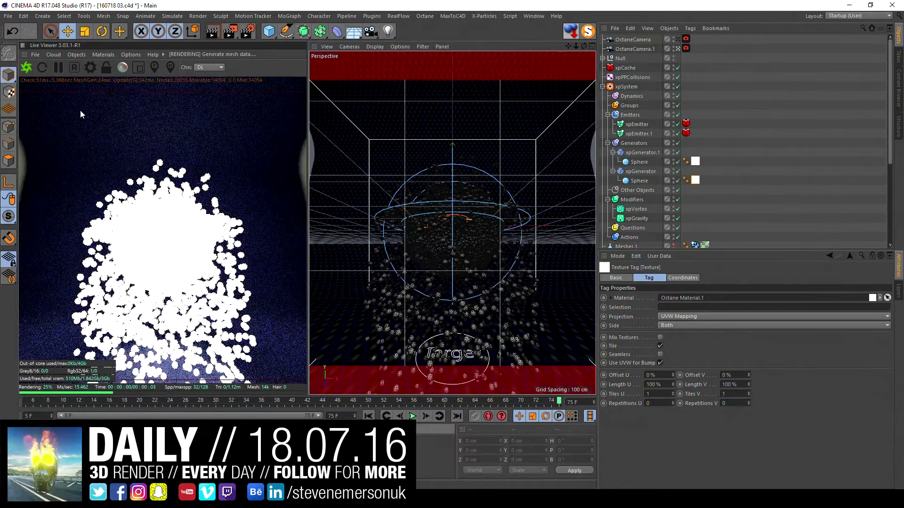
click(56, 68)
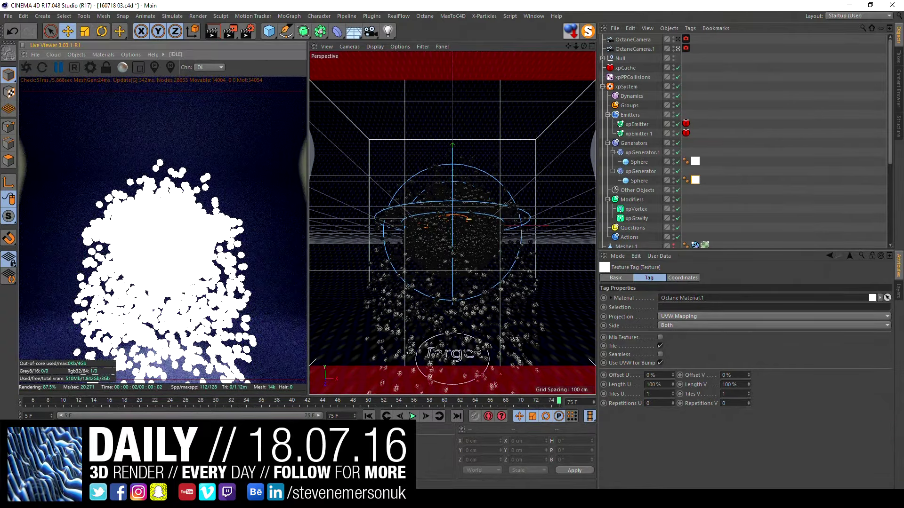
click(108, 440)
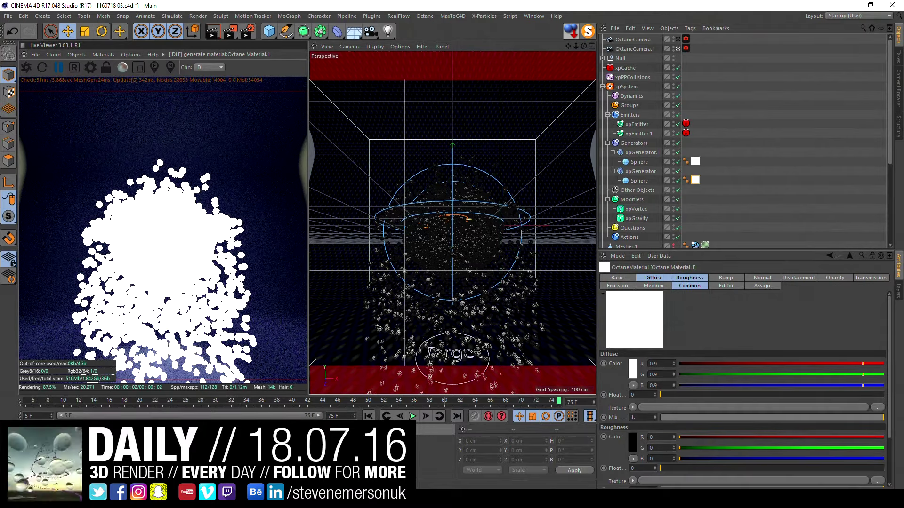
Step: Switch Octane Material.1 to Blackbody Emission with a 950 K temperature
double_click(109, 440)
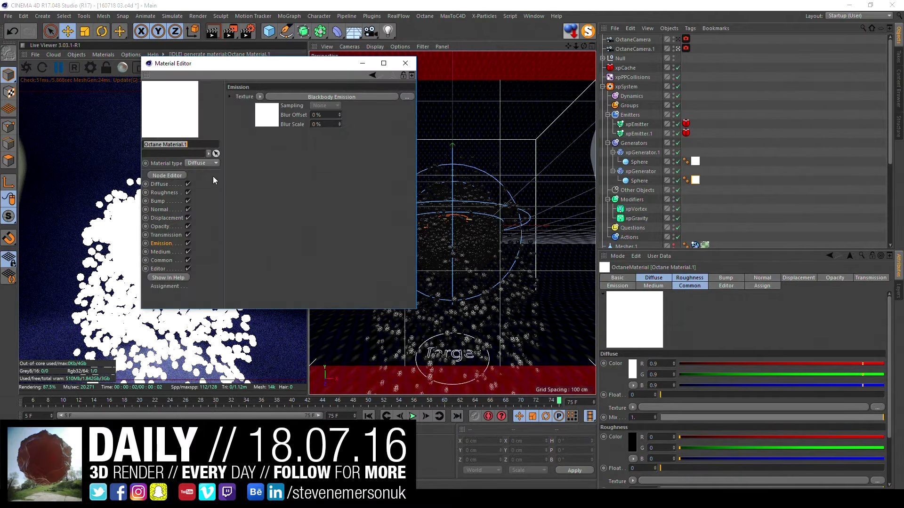
click(270, 118)
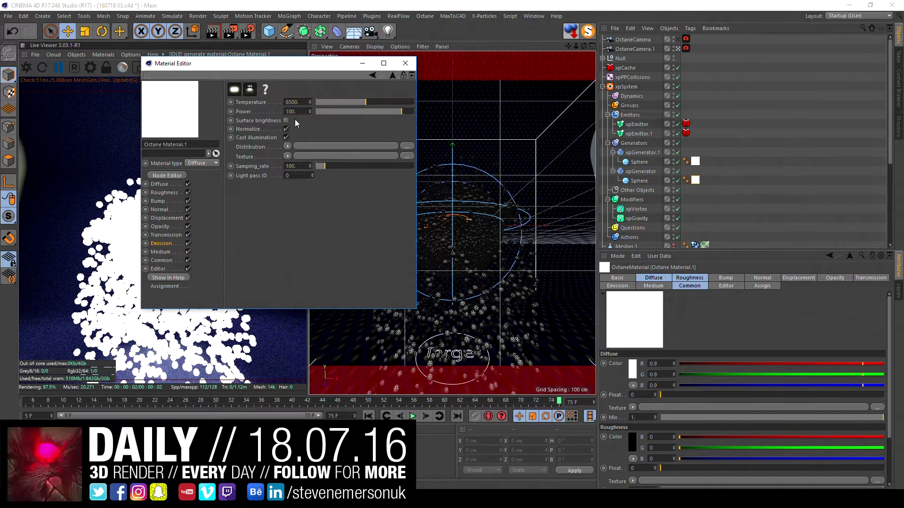
click(392, 76)
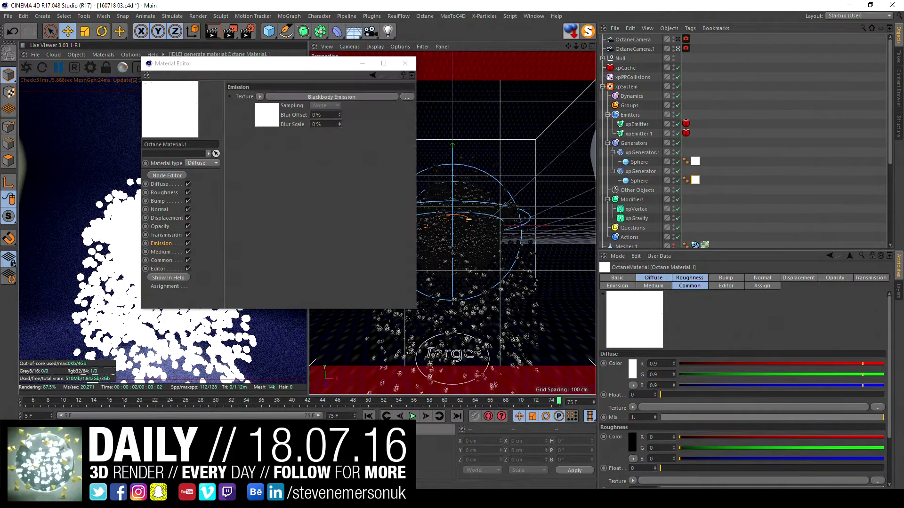
click(269, 116)
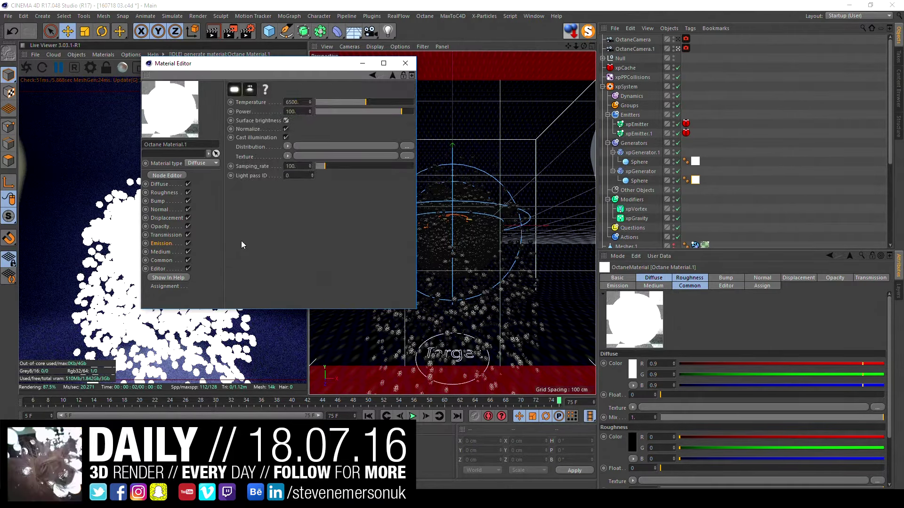
click(392, 75)
click(272, 112)
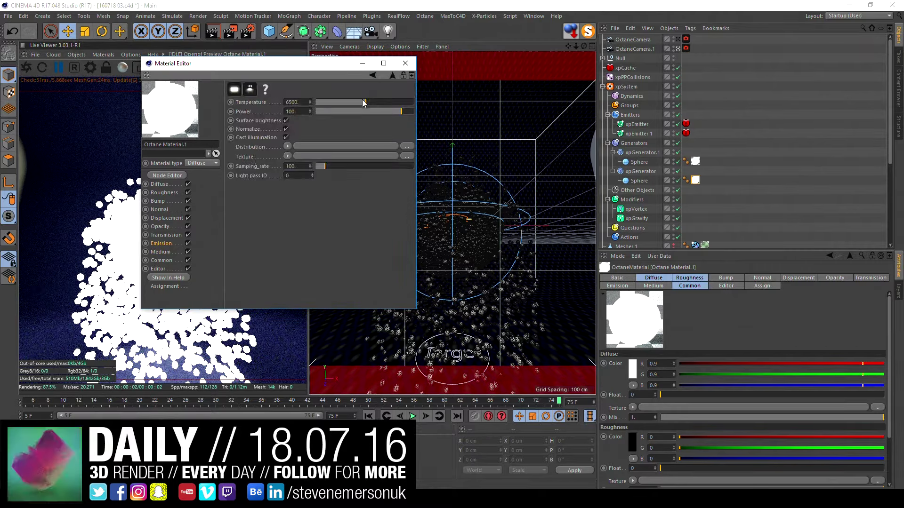
drag(363, 103, 441, 104)
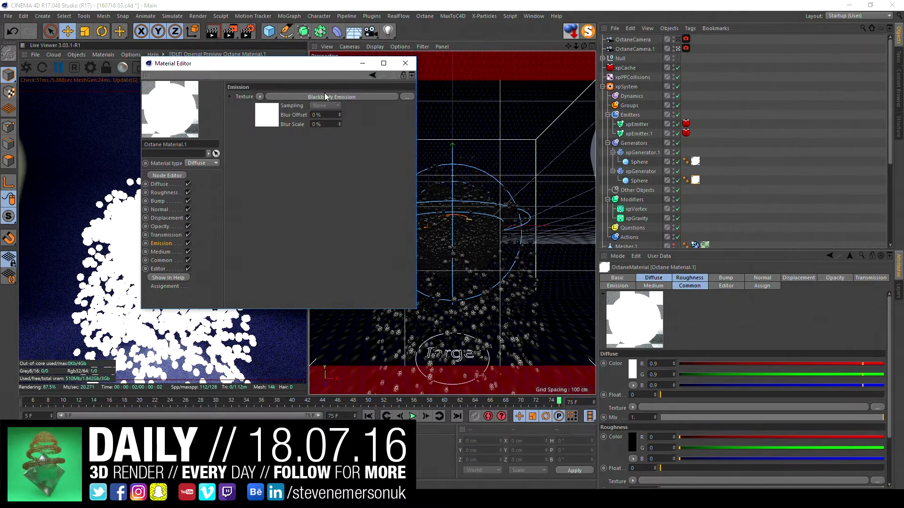
drag(413, 103, 326, 105)
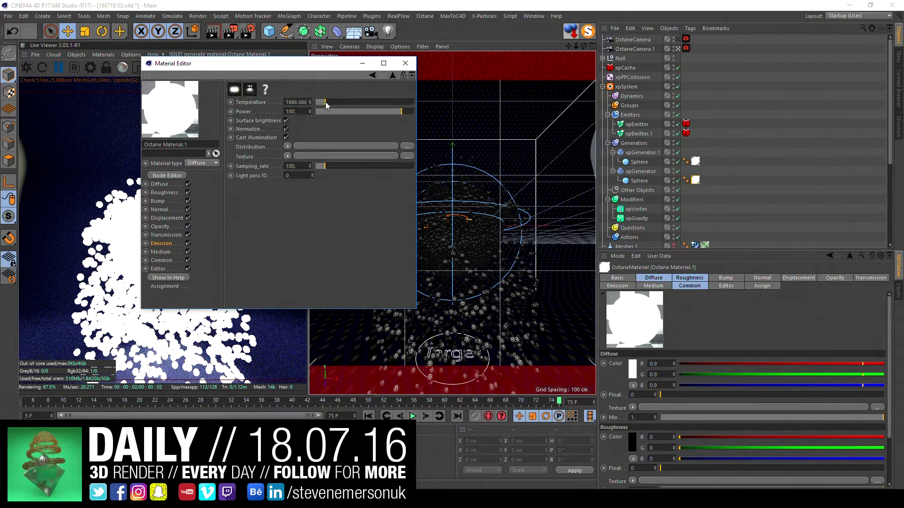
double_click(298, 103)
text(950)
key(Return)
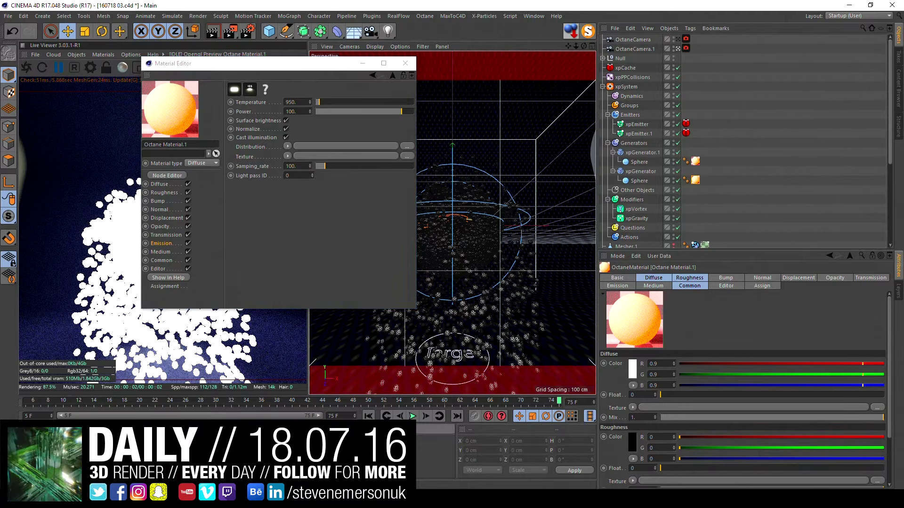
Step: Put the white material back on one particle Sphere's texture tag
drag(769, 140, 696, 163)
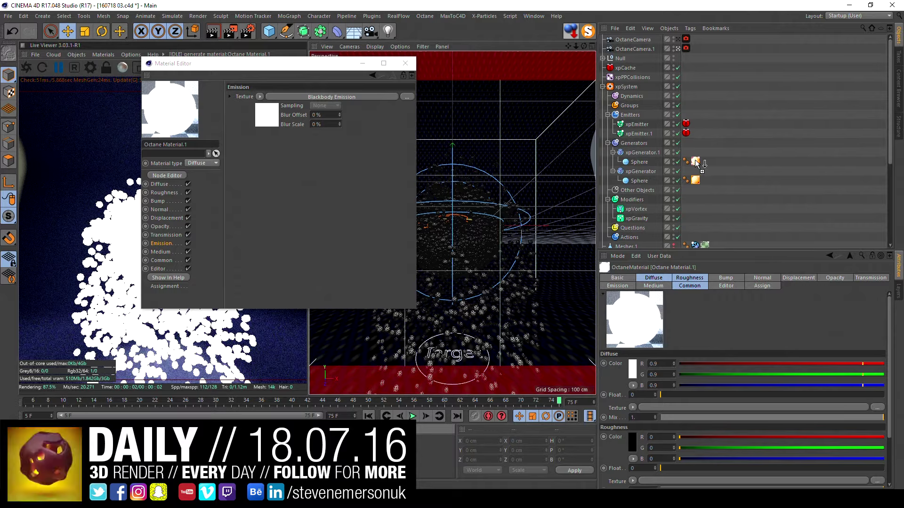
drag(696, 163, 695, 164)
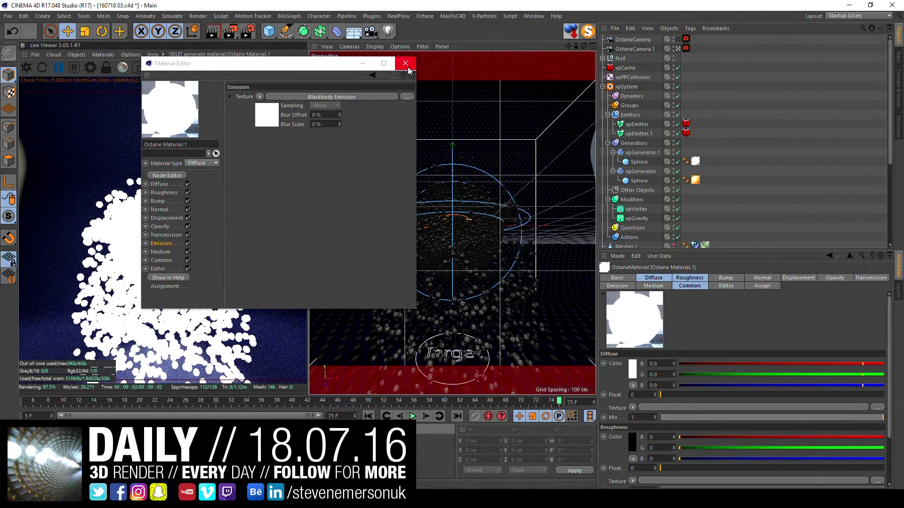
click(405, 63)
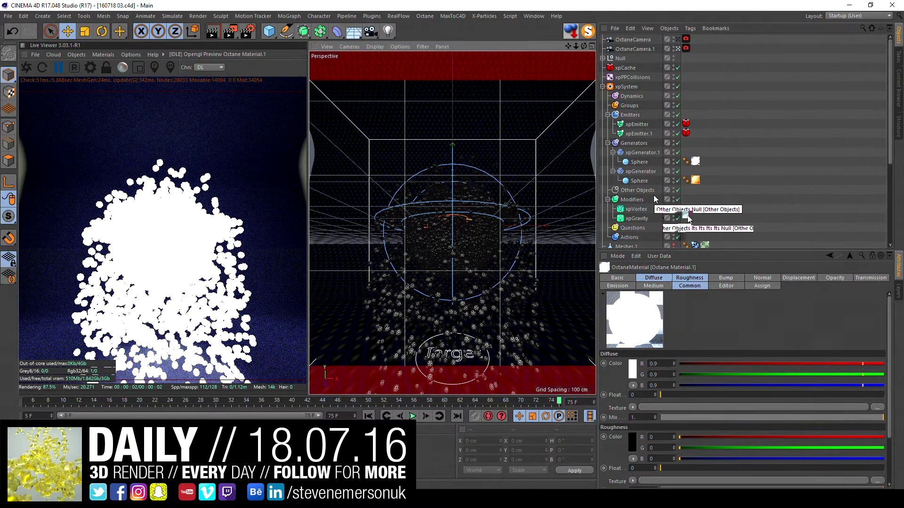
Step: Unhide the jello mesh and bring up the Jello material's medium settings
scroll(692, 217, down, 3)
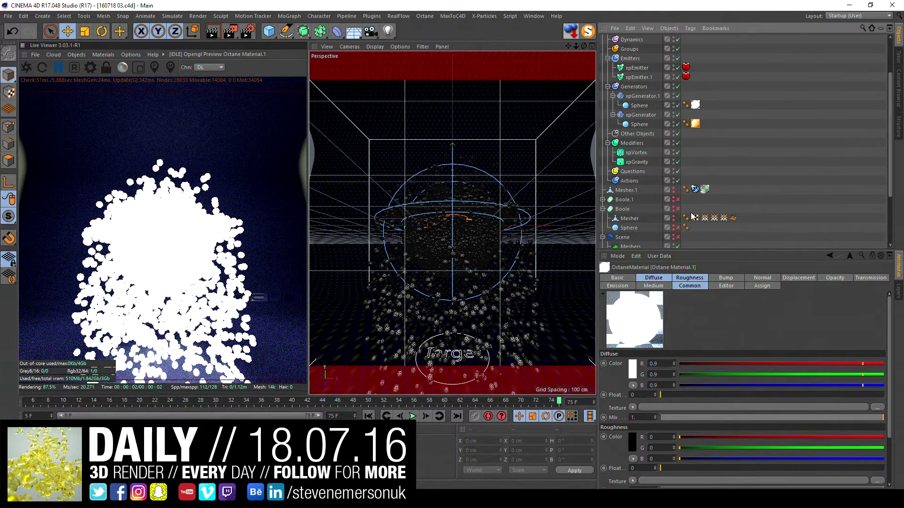
click(674, 189)
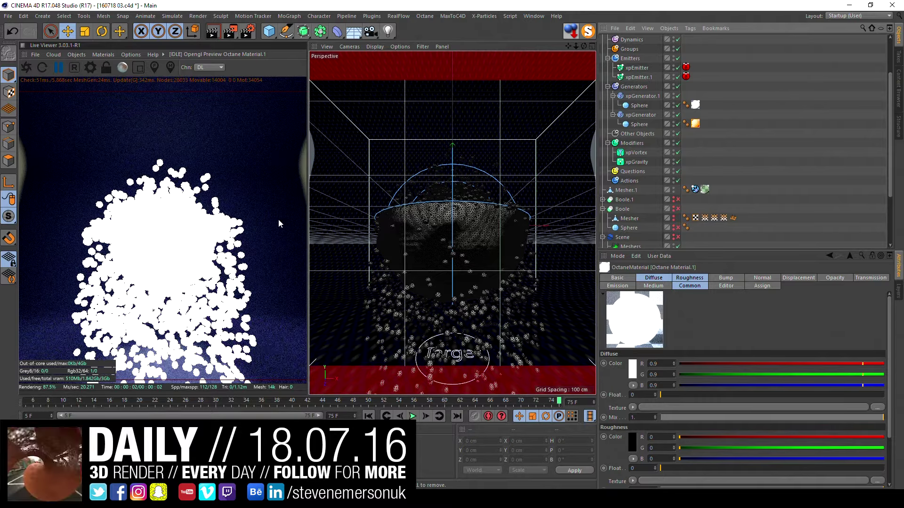
double_click(160, 178)
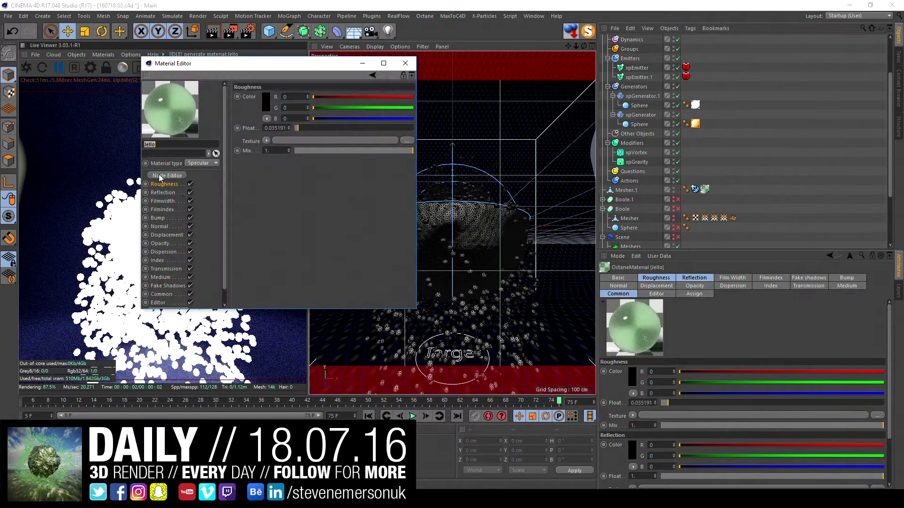
click(165, 269)
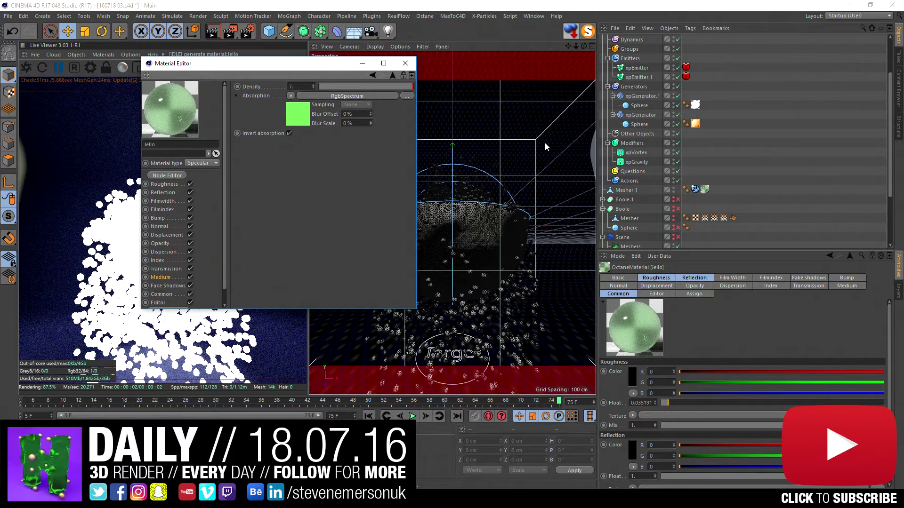
Step: Colour the Jello medium red (R 0.9, G and B 0.115) and save the scene
drag(256, 70, 425, 125)
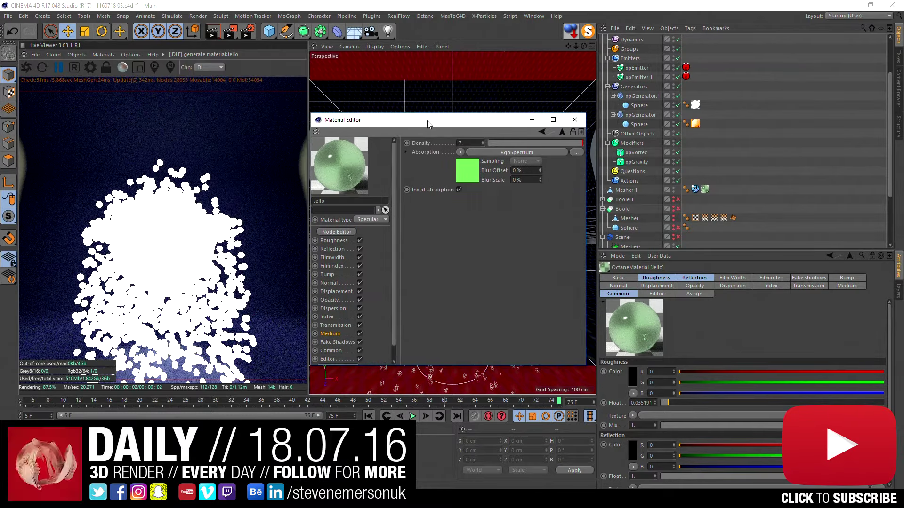
click(518, 152)
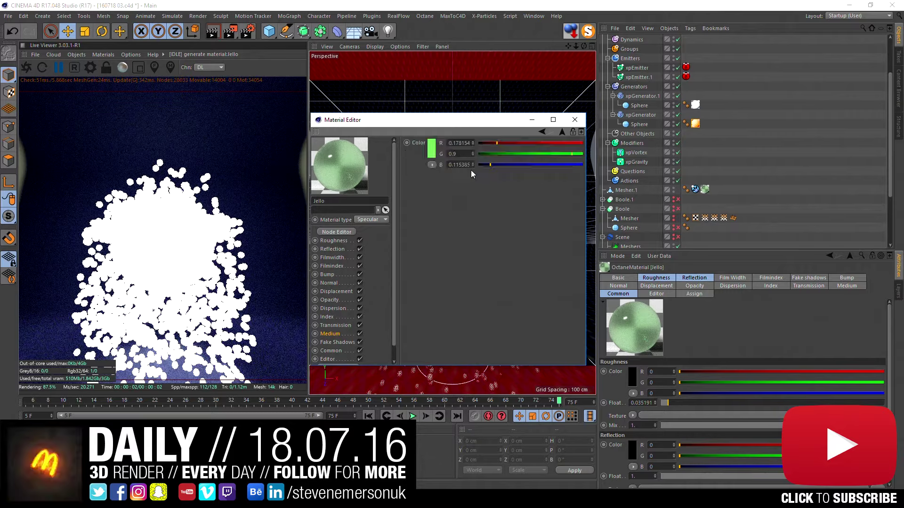
click(438, 154)
drag(453, 156, 492, 152)
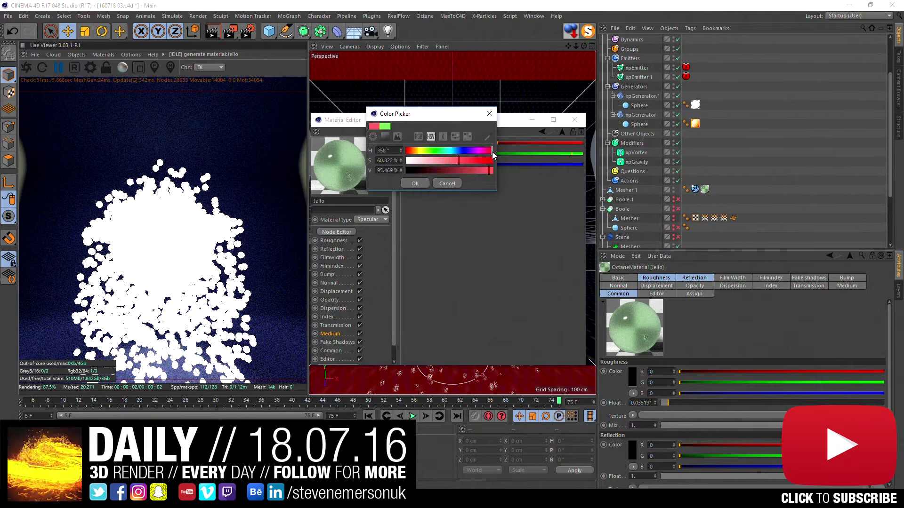
click(413, 183)
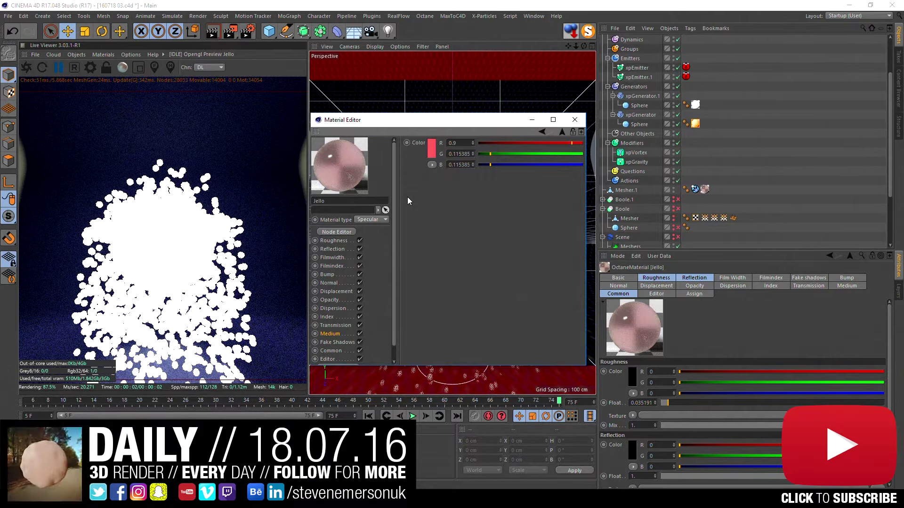
click(574, 119)
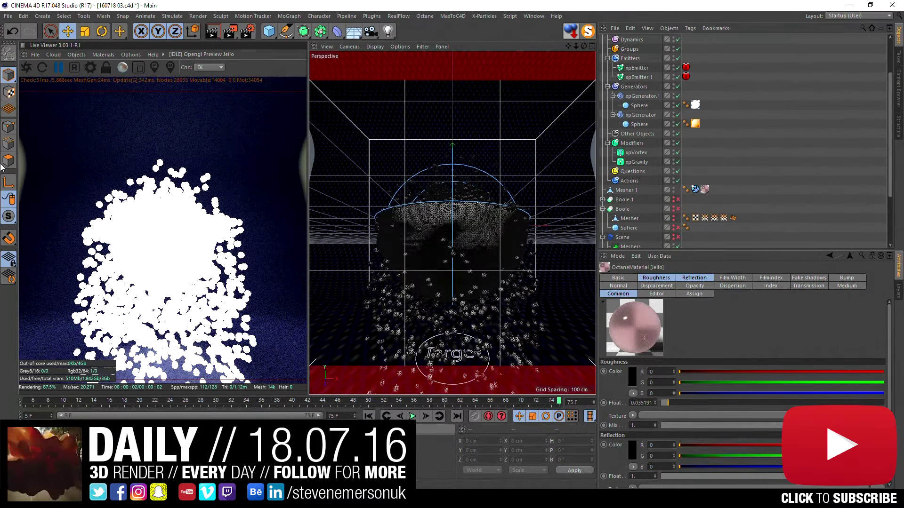
key(ctrl+s)
Step: Restart the Live Viewer, add a new Octane Material, and expand the Null showing OctaneSky and Studio 22
click(106, 69)
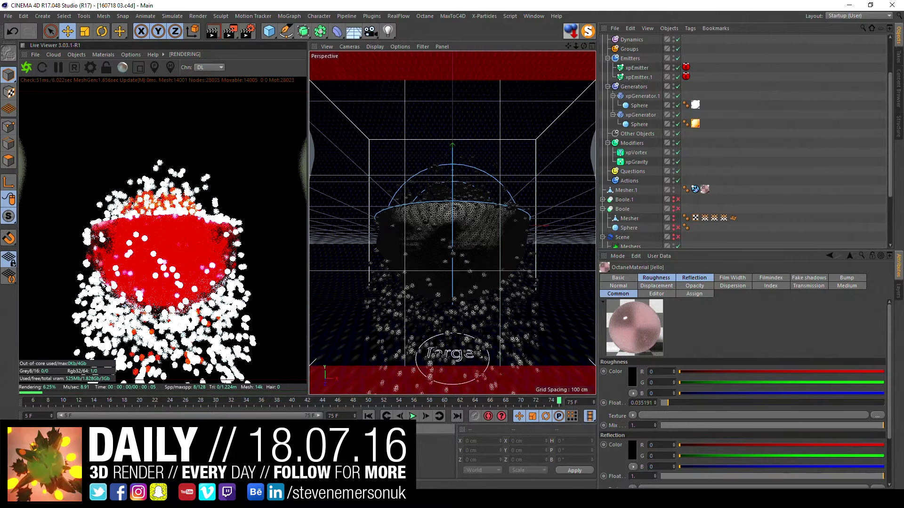
double_click(189, 452)
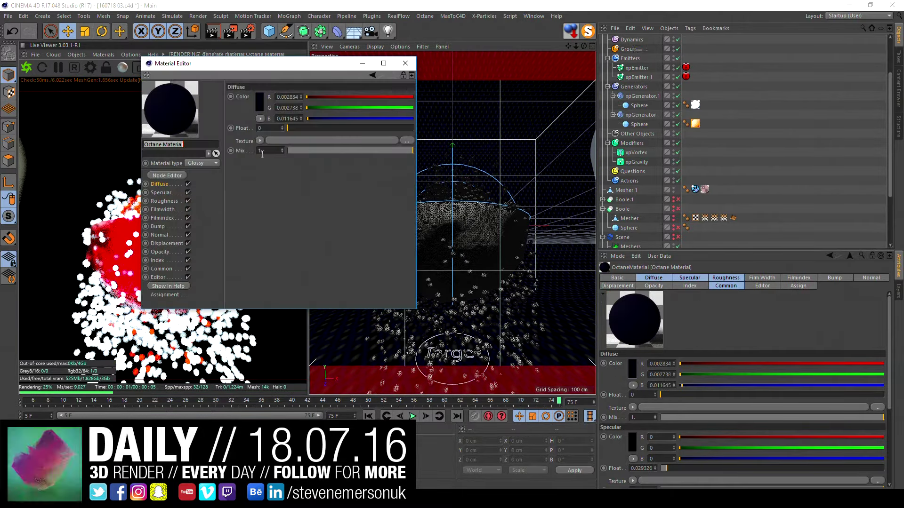
click(405, 63)
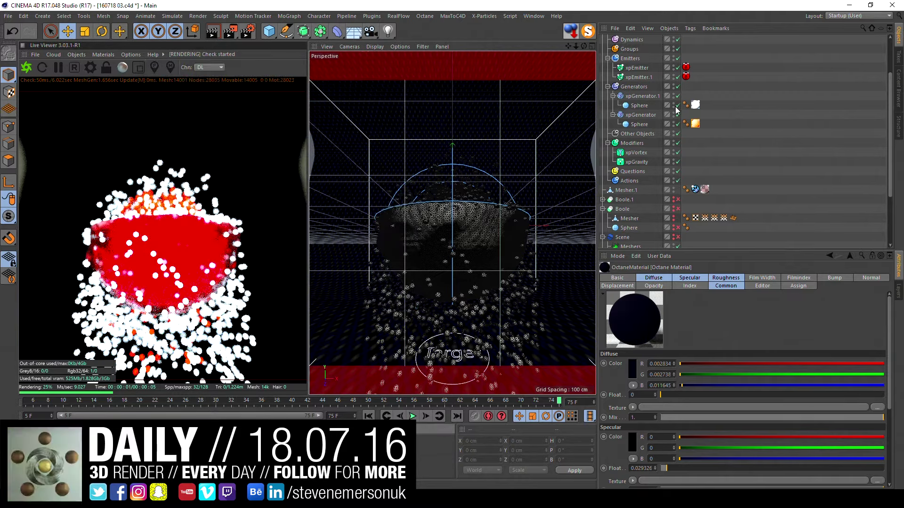
scroll(714, 79, up, 3)
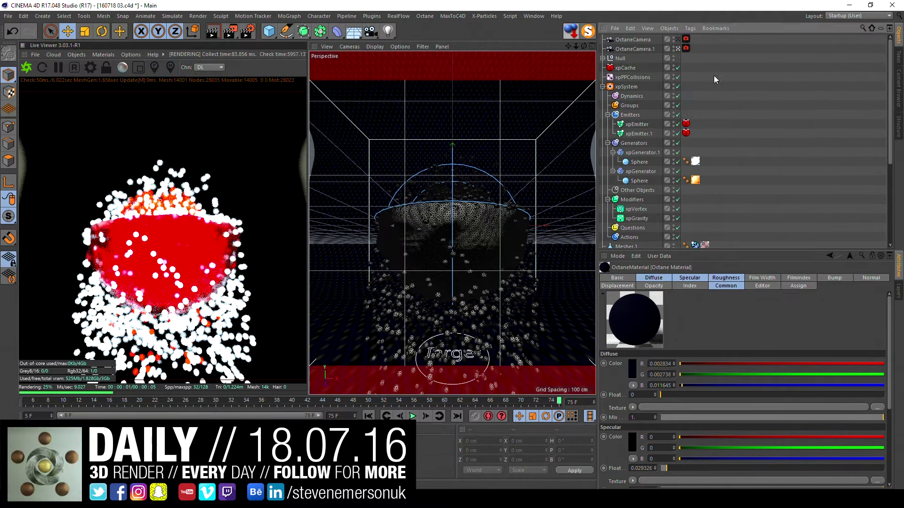
click(602, 59)
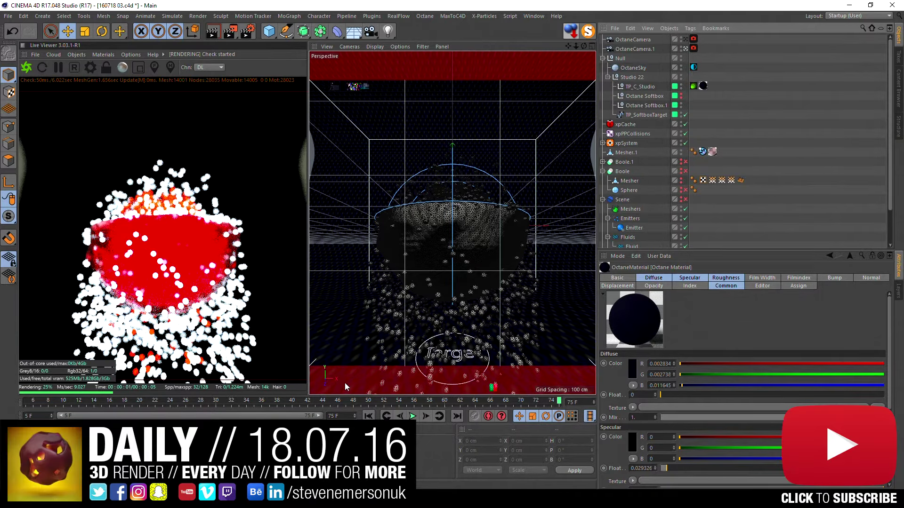
Step: Copy the sky HDRI image from Dailys\07\17\tex in File Explorer
key(alt+Tab)
key(alt+Up)
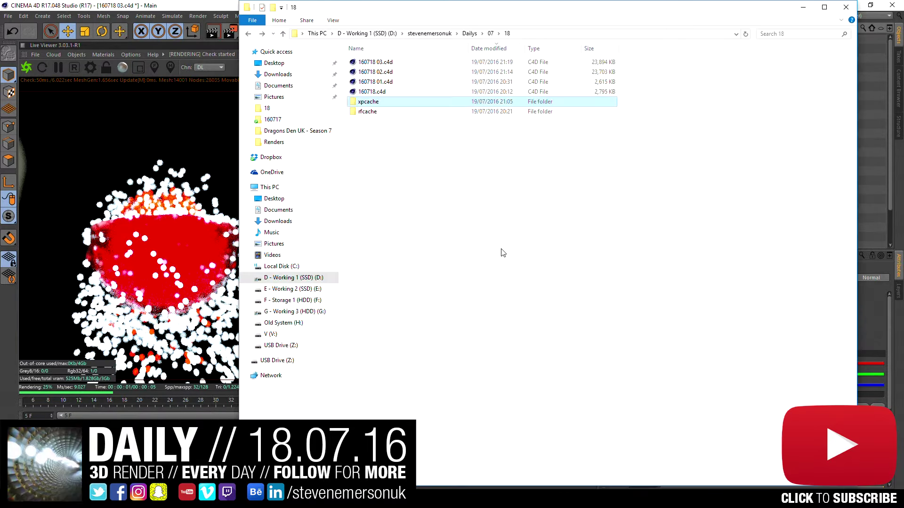
key(alt+Up)
double_click(372, 220)
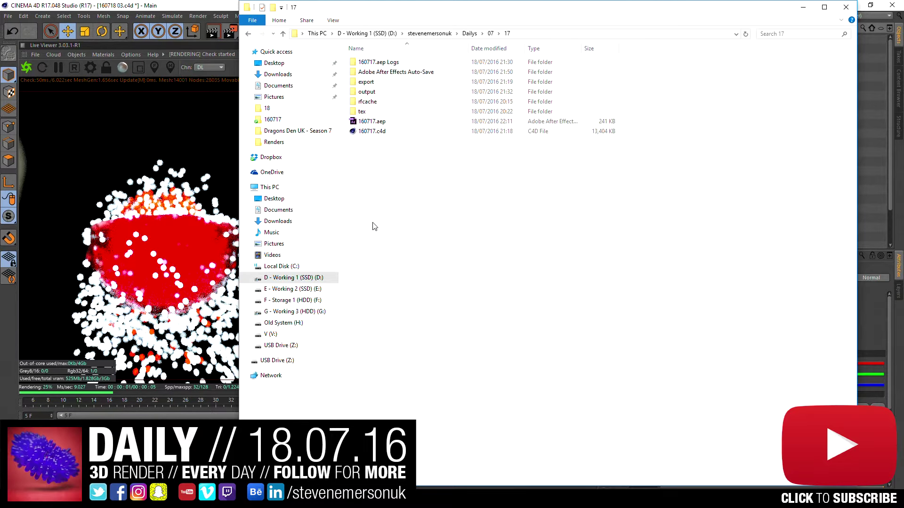
double_click(367, 83)
key(alt+Up)
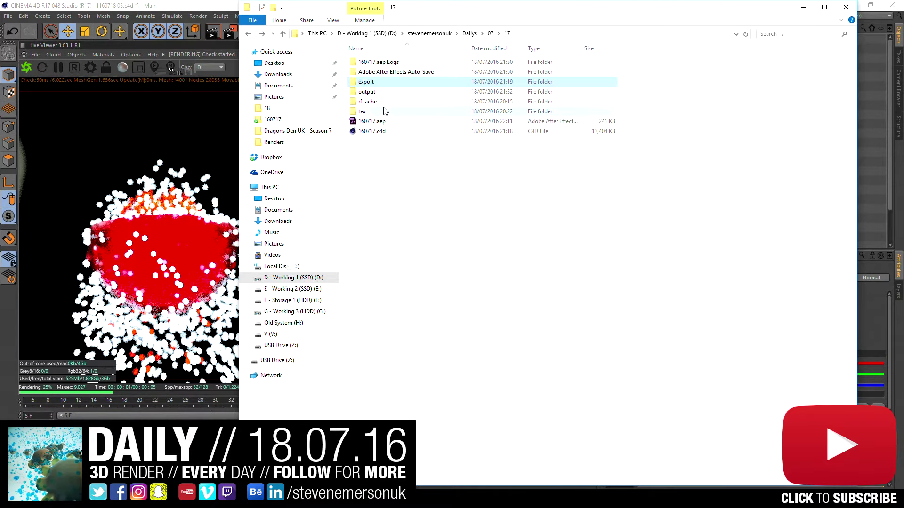
double_click(379, 113)
click(460, 70)
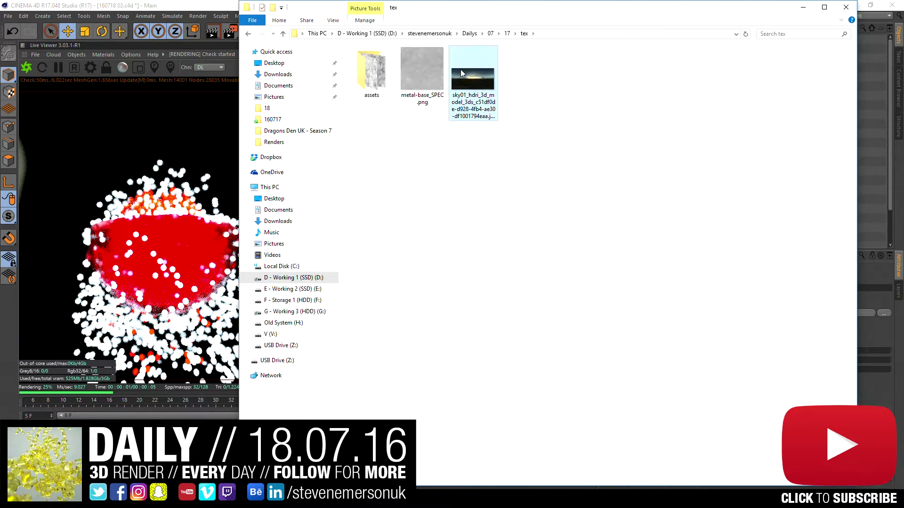
key(alt+Up)
key(alt+Up)
Step: Create a new folder inside Dailys\07\18
double_click(362, 231)
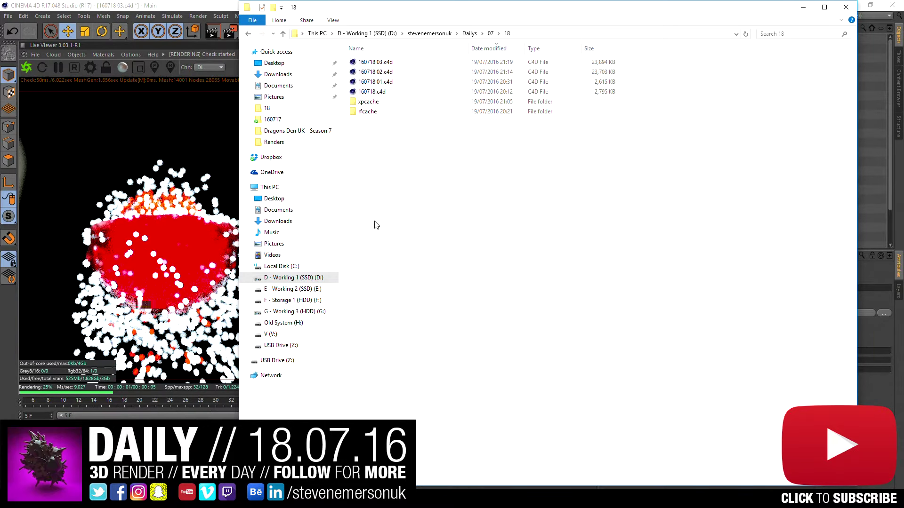
right_click(409, 162)
mouse_move(431, 275)
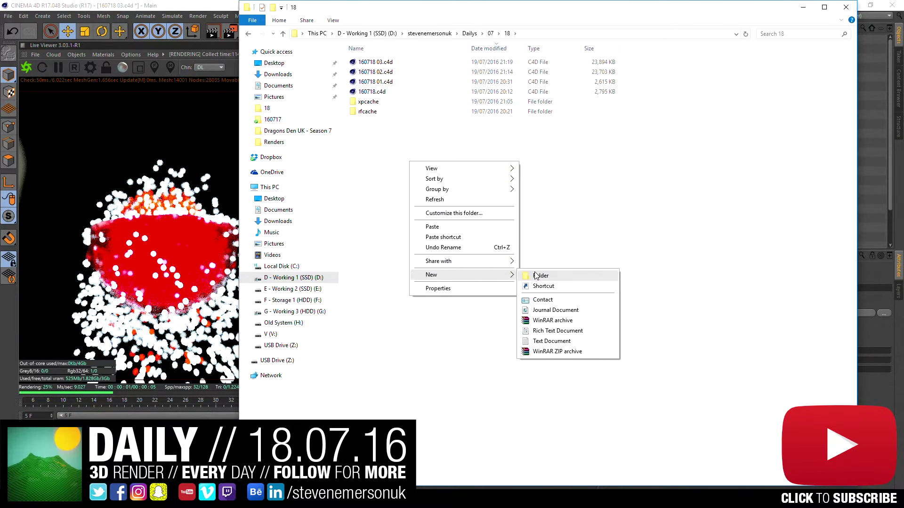
click(536, 276)
Step: Name the new folder 'tex' and paste the sky HDRI into it
text(t)
key(ctrl+v)
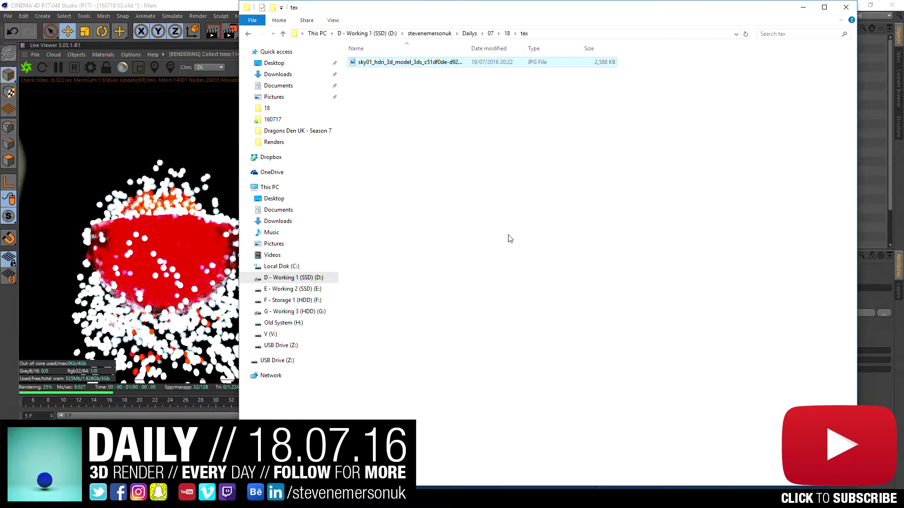
click(876, 275)
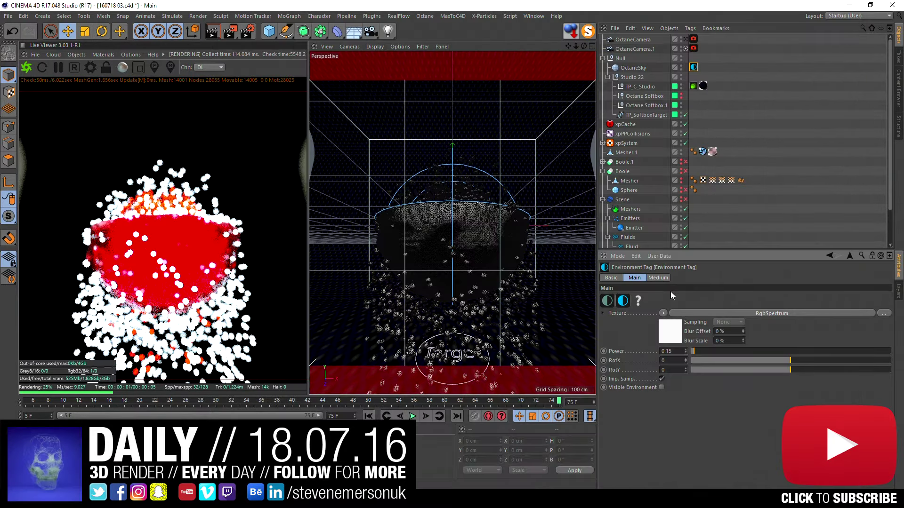
Step: Give the OctaneSky texture an ImageTexture loading the sky HDRI, without copying it to the project
click(663, 313)
mouse_move(676, 238)
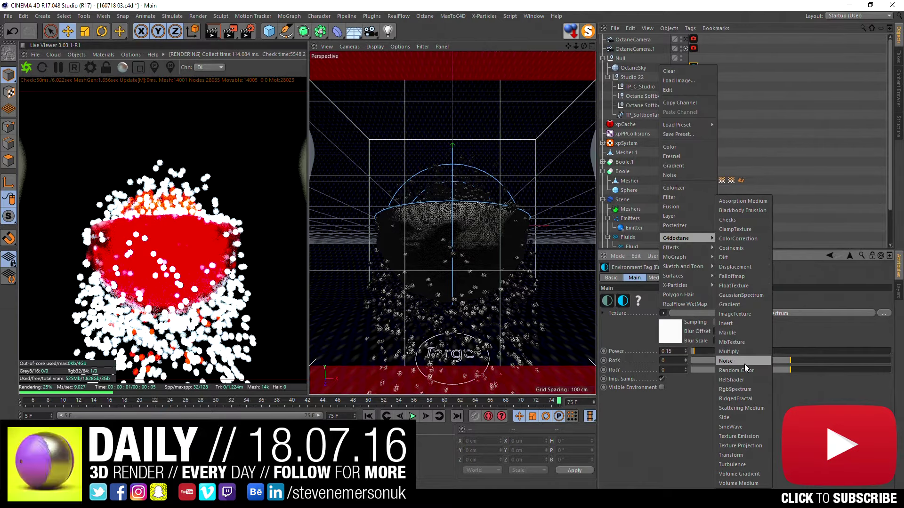
click(742, 314)
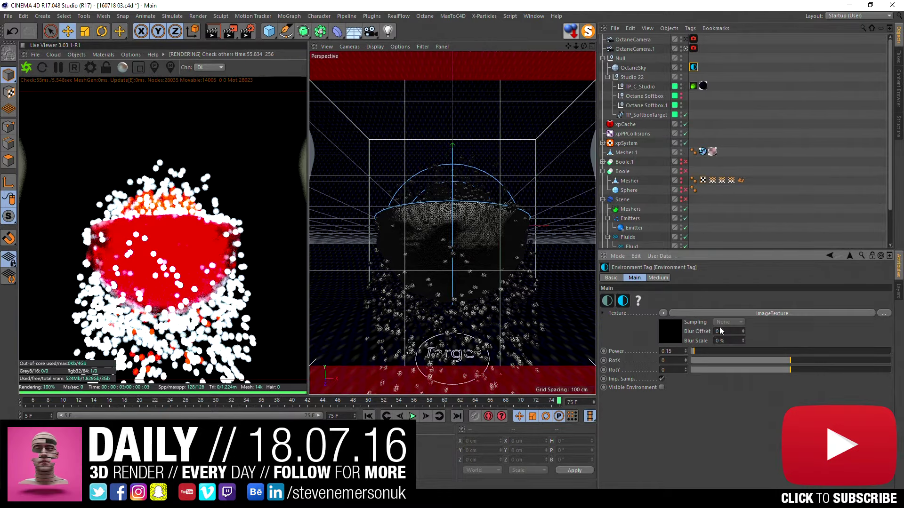
click(692, 313)
click(884, 301)
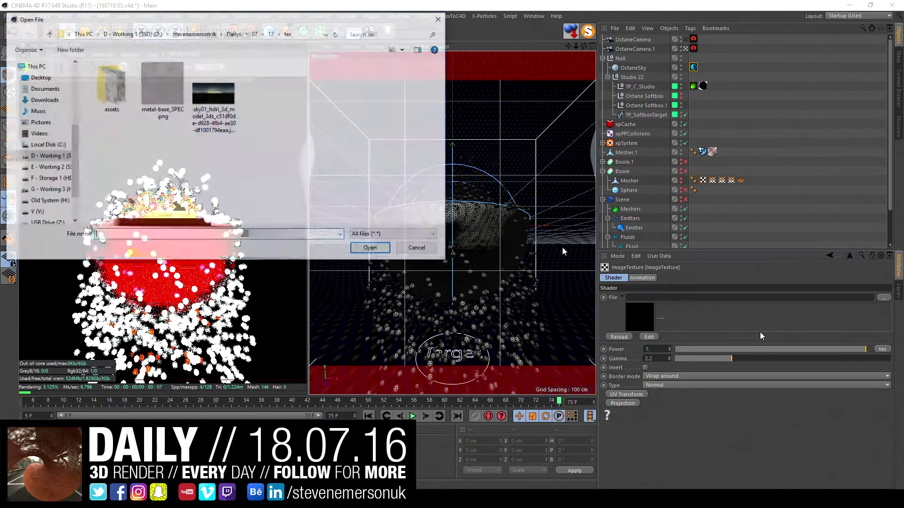
double_click(220, 115)
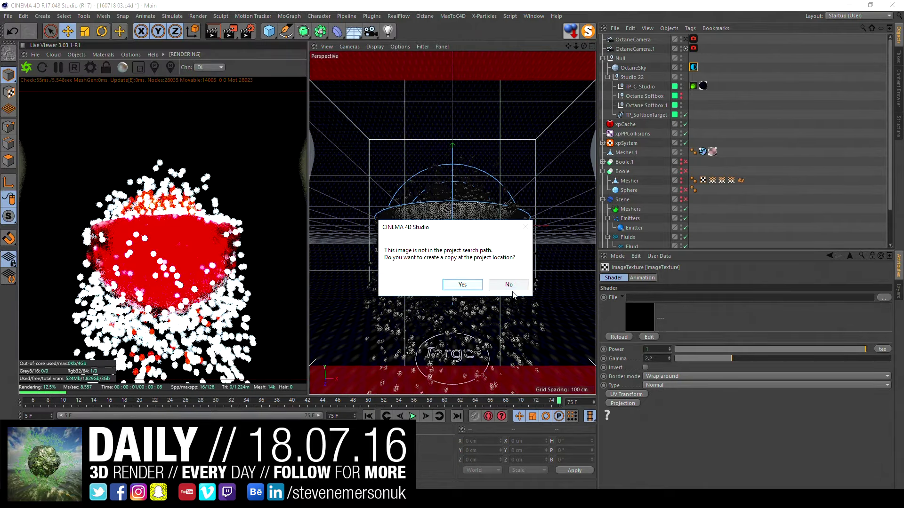
click(509, 284)
Step: Edit the image texture path from Dailys\07\17 to Dailys\07\18
click(704, 298)
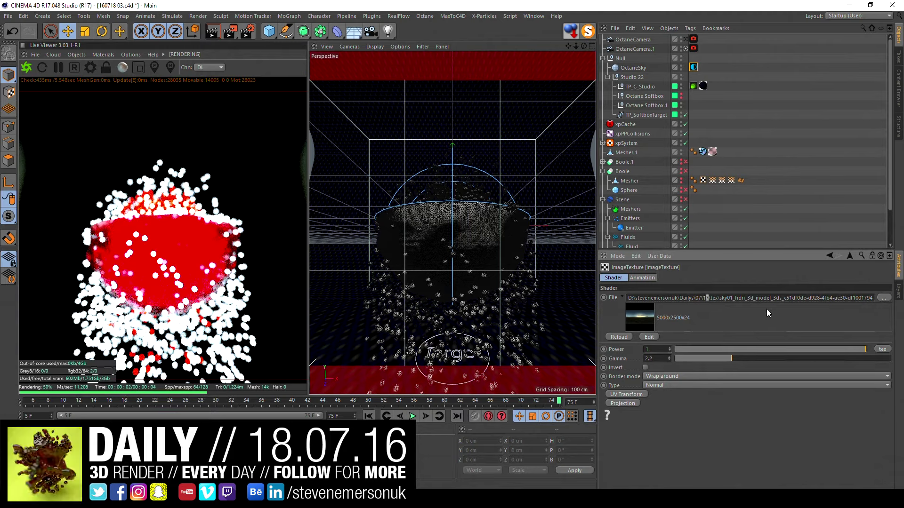
key(Delete)
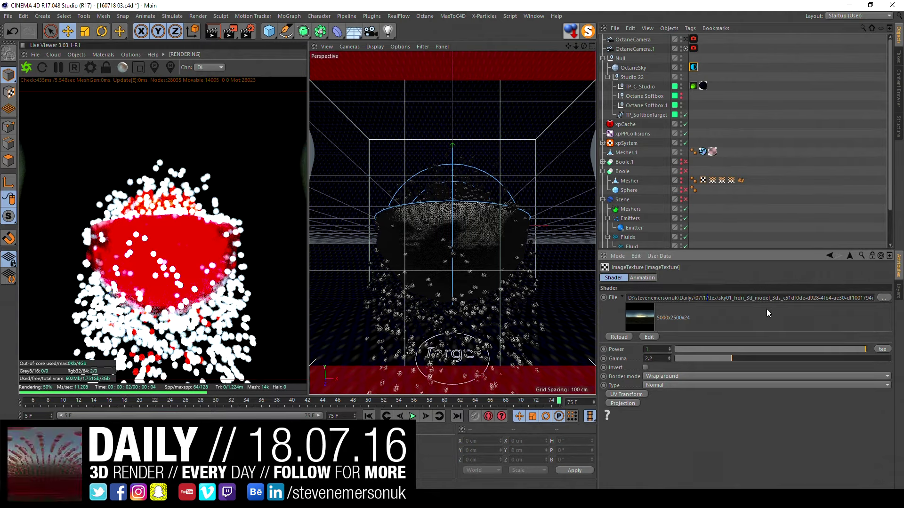
key(Return)
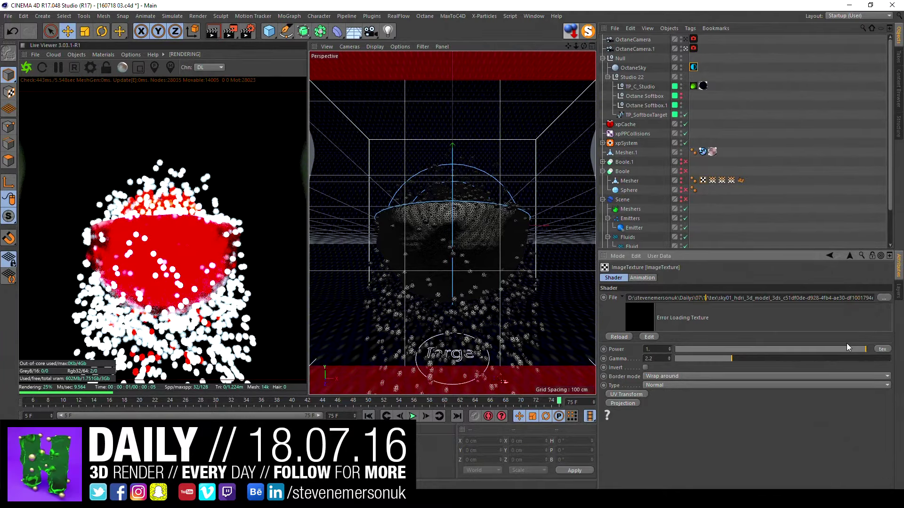
text(8)
key(Return)
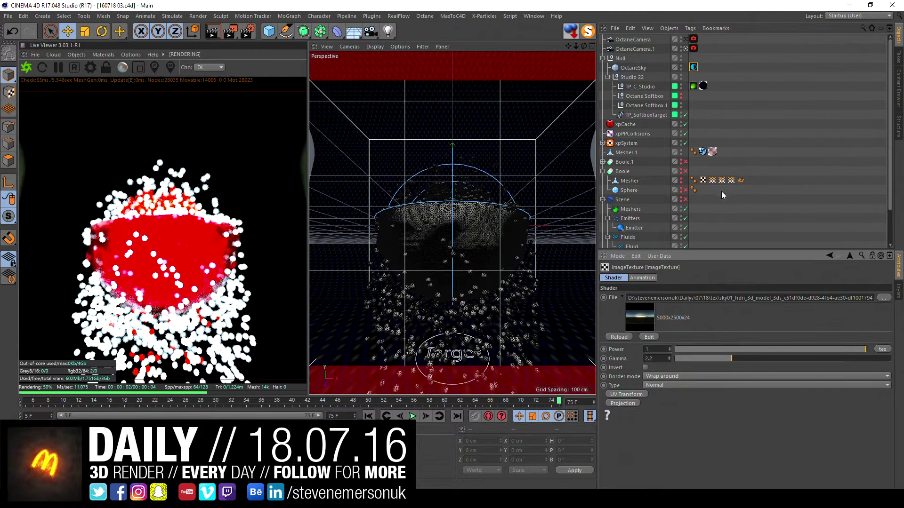
click(694, 67)
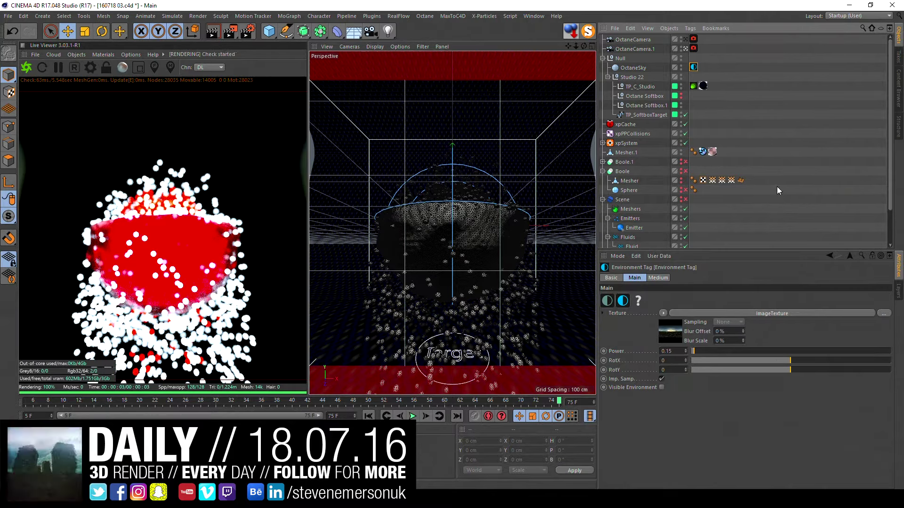
Step: Rotate the OctaneSky environment to RotX about 0.11 and raise its Power to about 2.42
drag(790, 361, 775, 361)
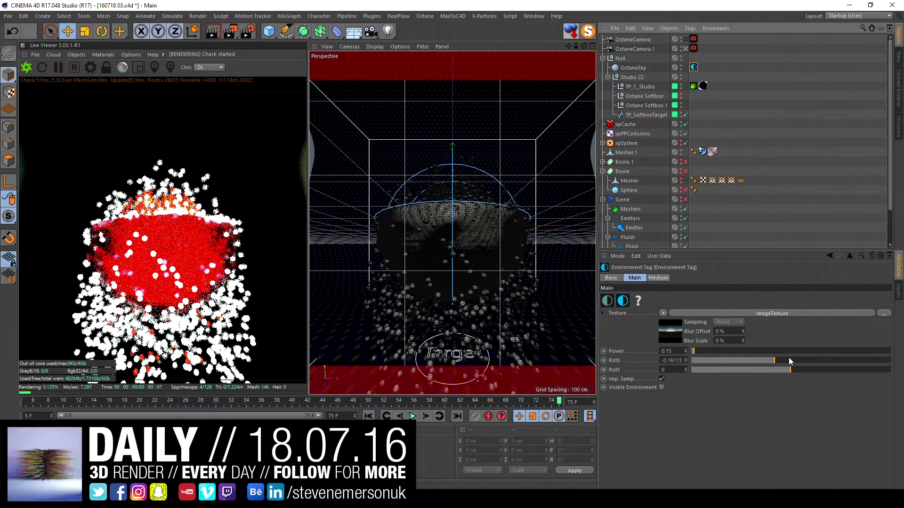
click(788, 358)
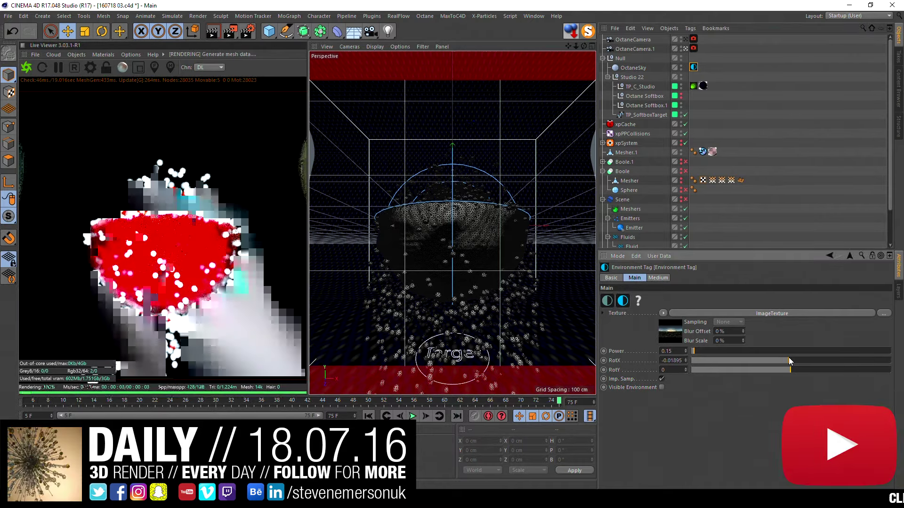
drag(788, 360, 730, 360)
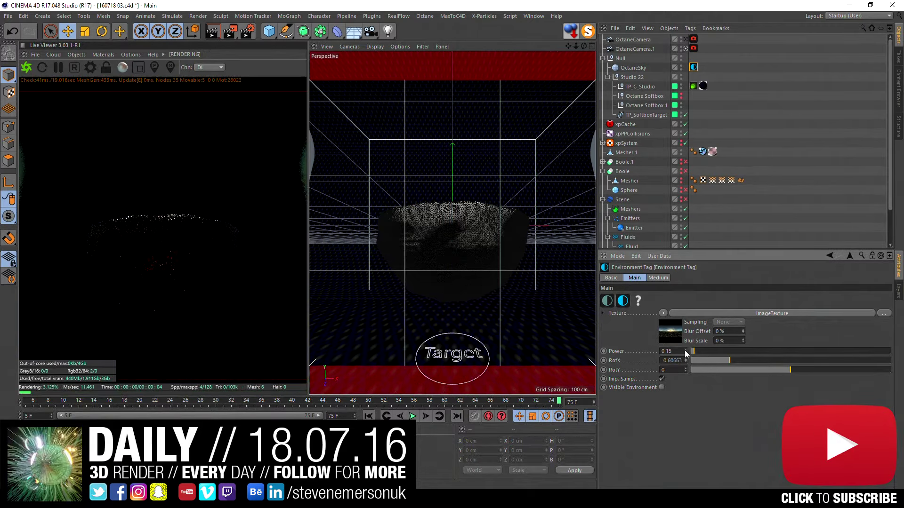
drag(674, 351, 626, 348)
text(1)
key(Return)
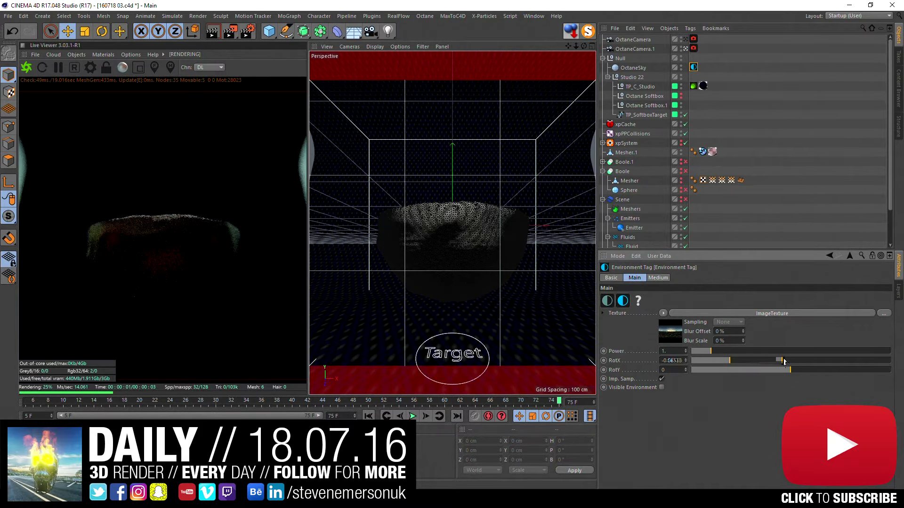
drag(781, 361, 802, 361)
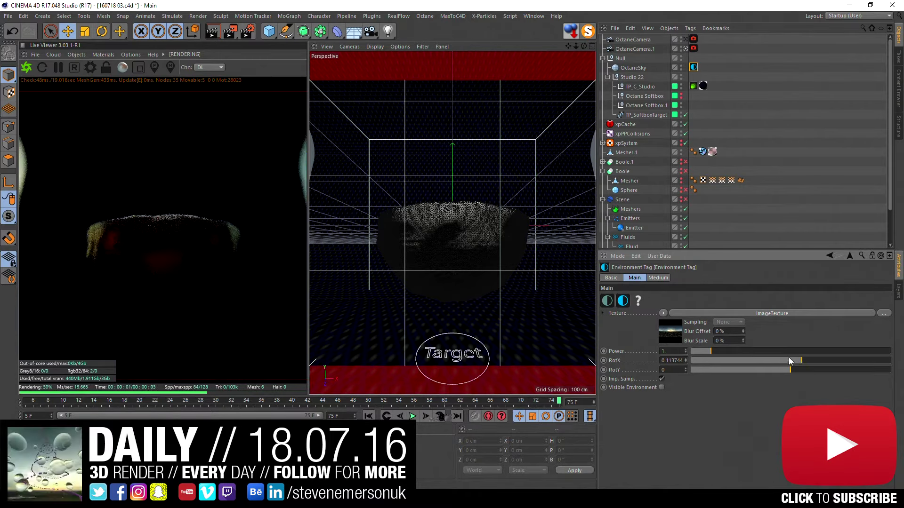
drag(708, 353, 739, 351)
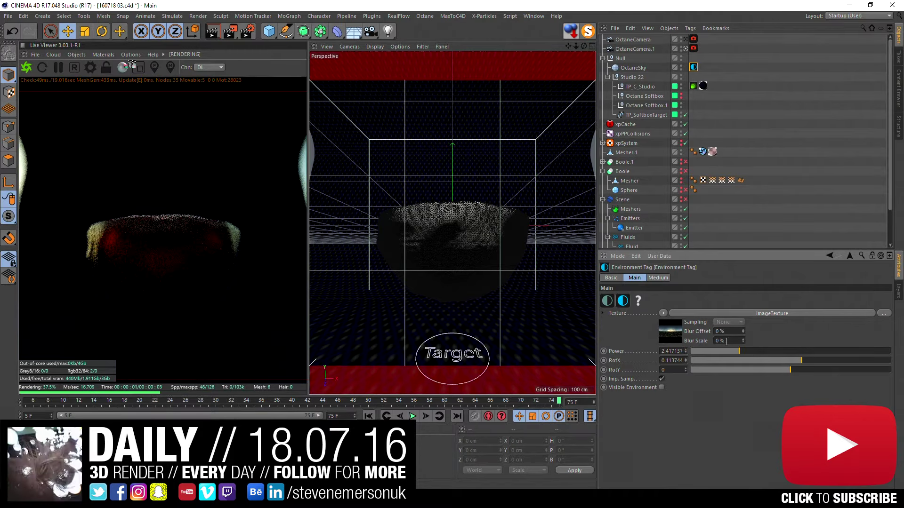
click(717, 224)
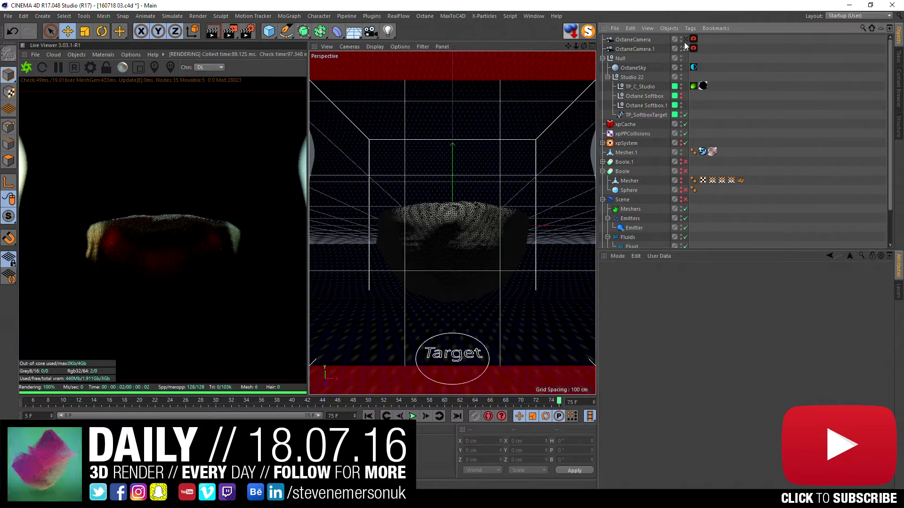
Step: Duplicate OctaneCamera as OctaneCamera.2 and pitch it down to -20°
ctrl+drag(642, 50, 635, 45)
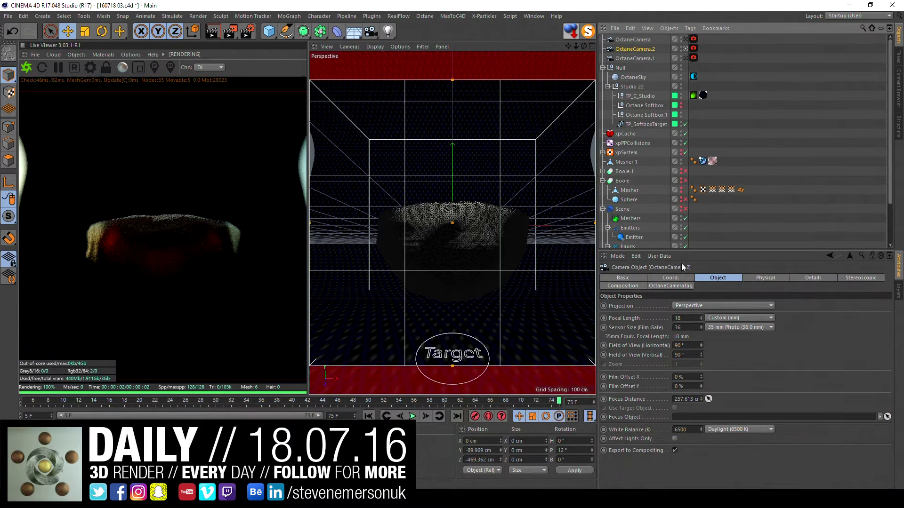
click(671, 278)
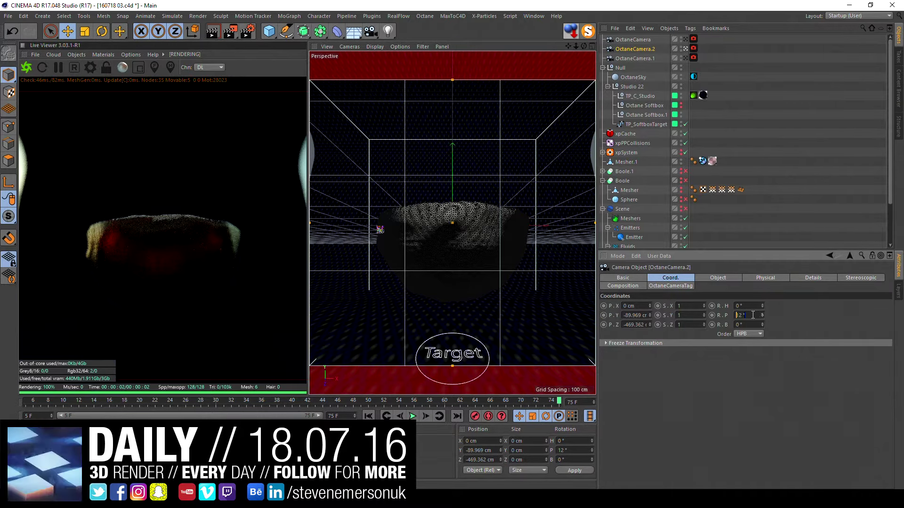
key(Home)
text(-)
key(Return)
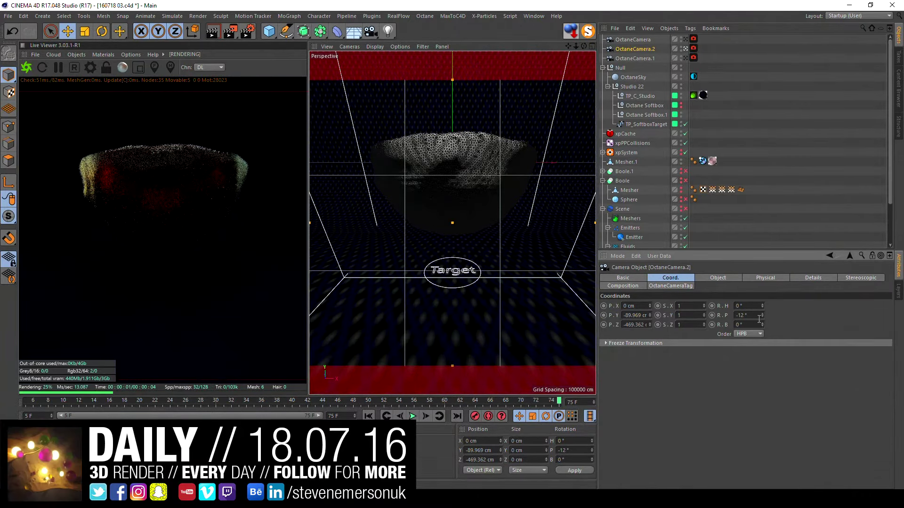
drag(762, 316, 761, 326)
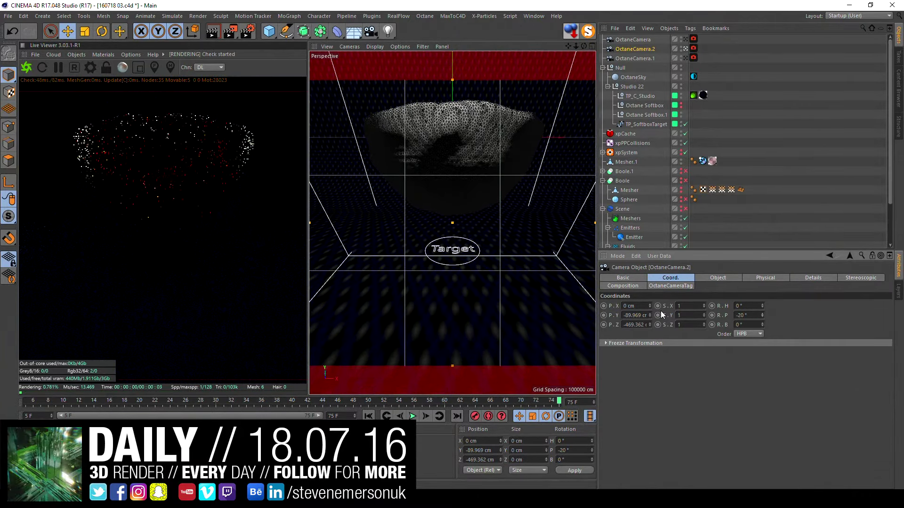
mouse_move(649, 318)
mouse_down()
mouse_move(630, 312)
mouse_move(649, 308)
mouse_up()
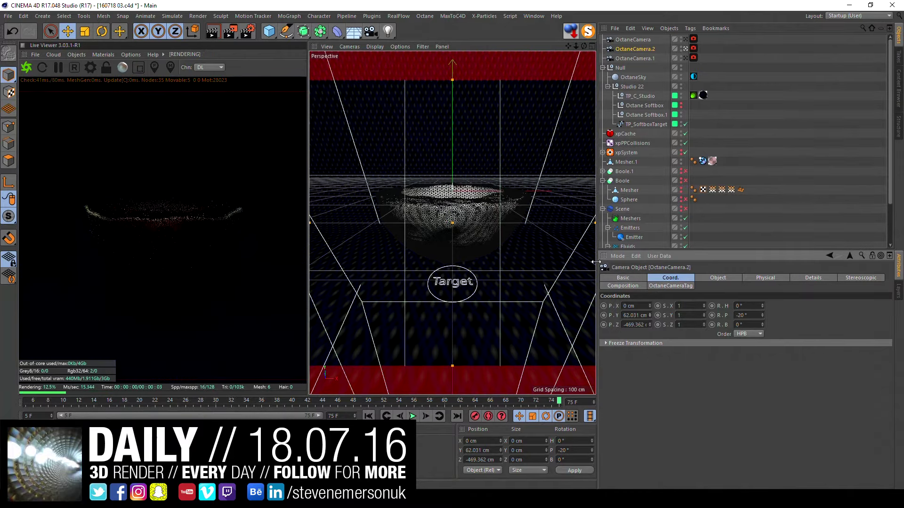
Step: Reframe the new camera closer above the bowl and centre it at X 0 cm
alt+middle_drag(449, 230, 447, 285)
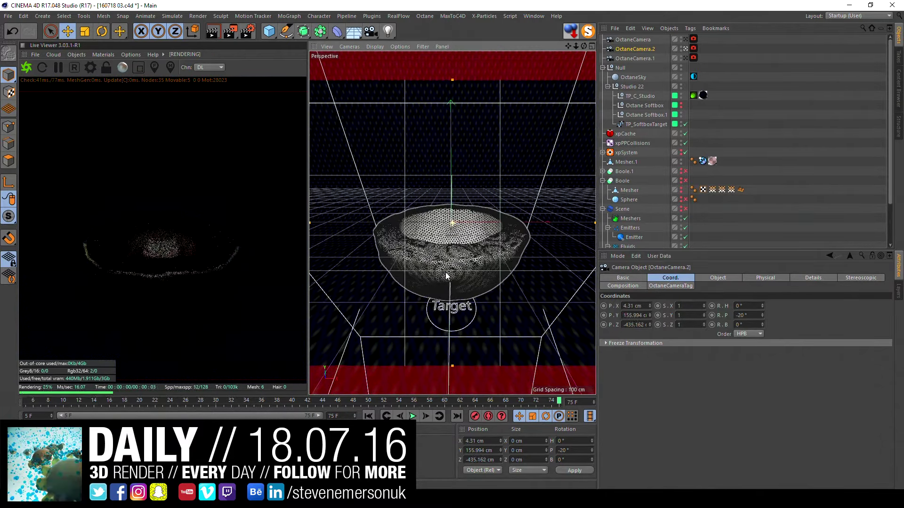
scroll(446, 273, up, 2)
scroll(447, 273, up, 1)
scroll(448, 271, up, 1)
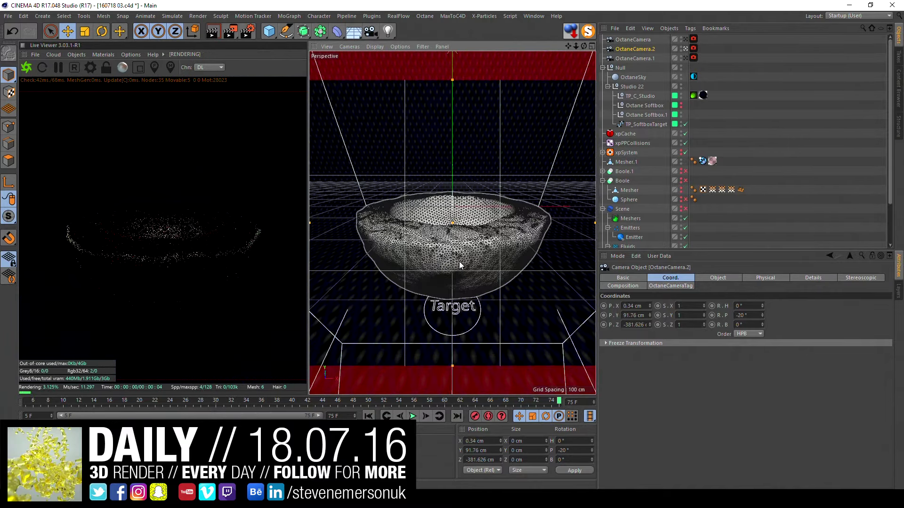
alt+middle_drag(459, 261, 459, 278)
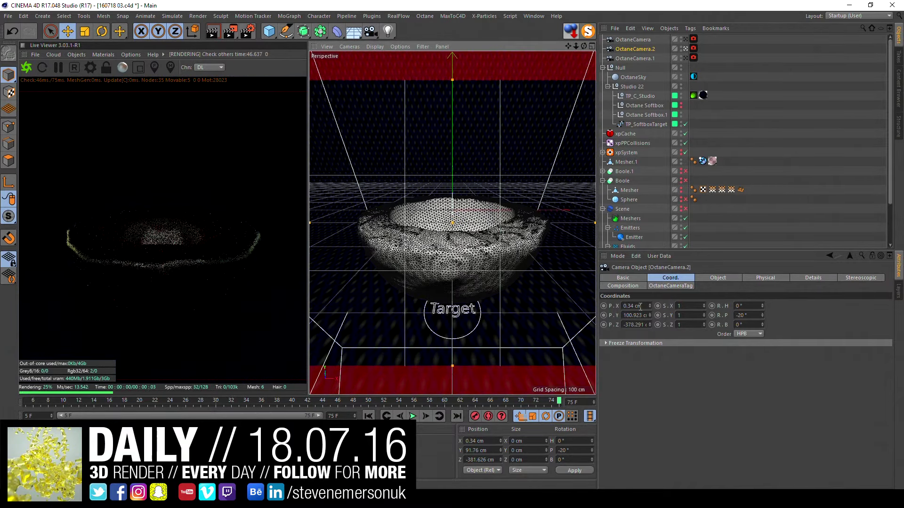
double_click(641, 305)
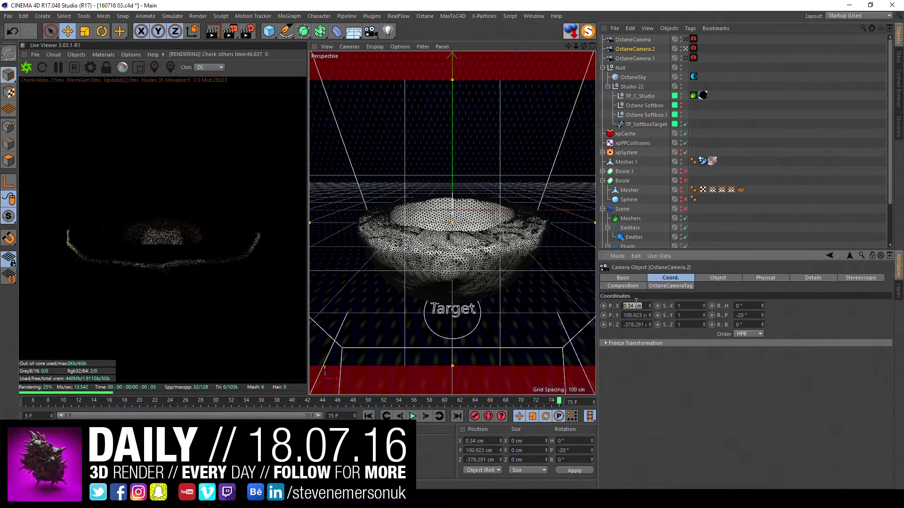
text(0)
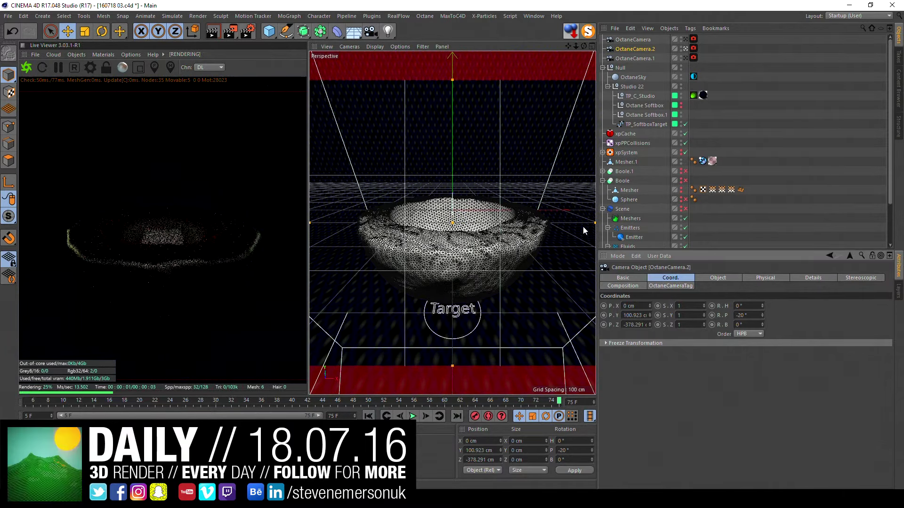
key(Return)
Step: Pick the depth-of-field focus point on the particle bowl in the Live Viewer
click(154, 67)
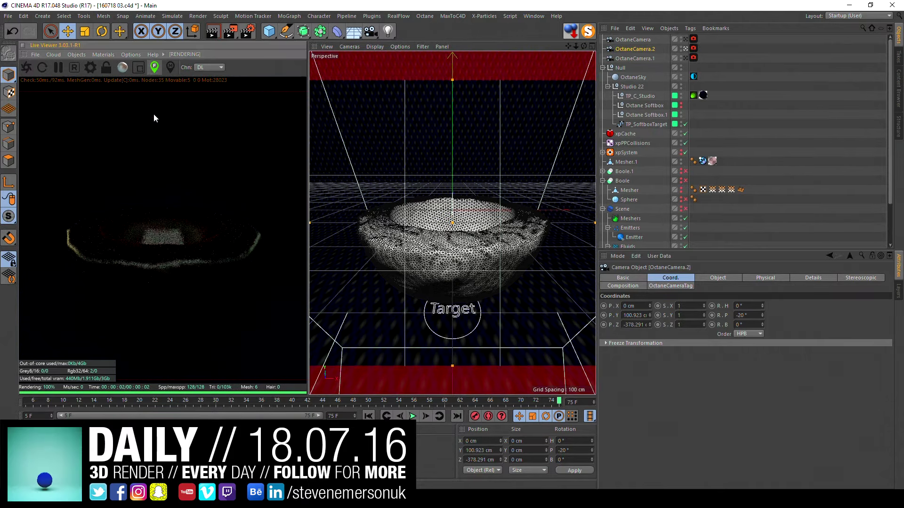
click(83, 233)
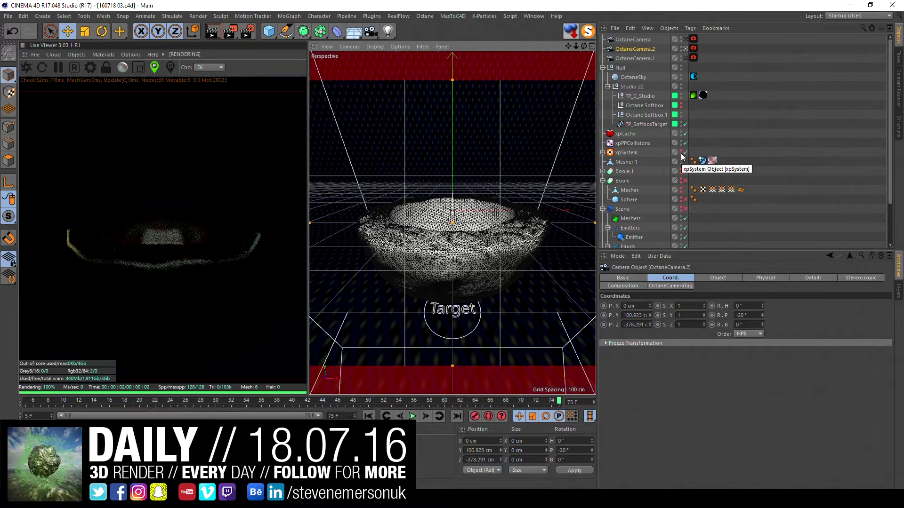
click(8, 16)
Step: Save incrementally as 160718 04.c4d, enable the xpSystem, and open Octane Material.1 for editing
click(21, 112)
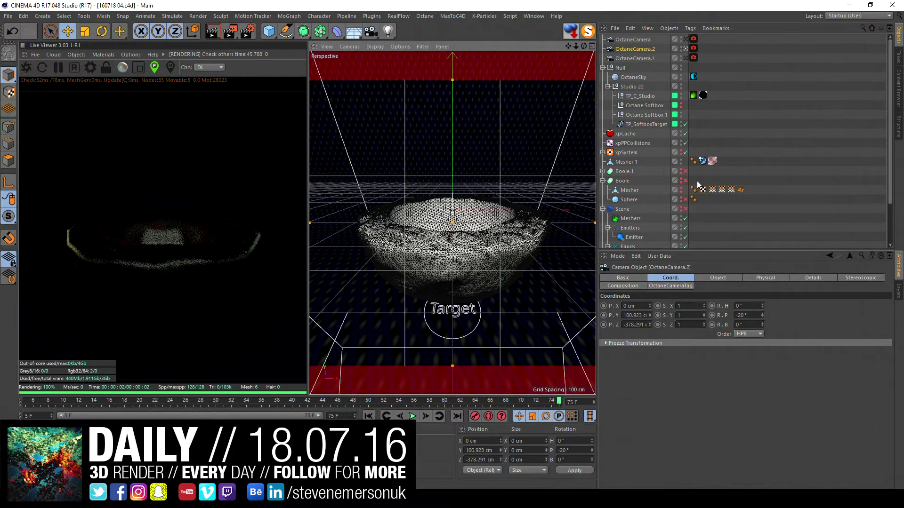
click(681, 152)
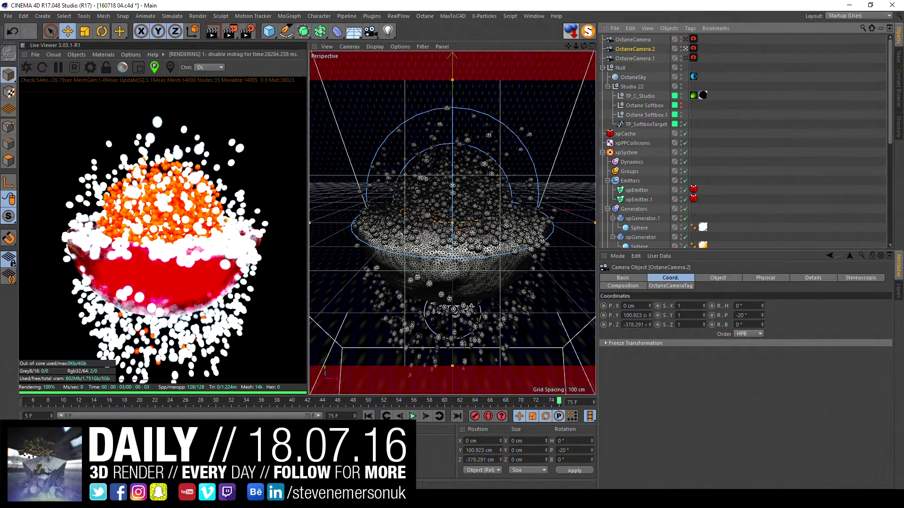
double_click(21, 442)
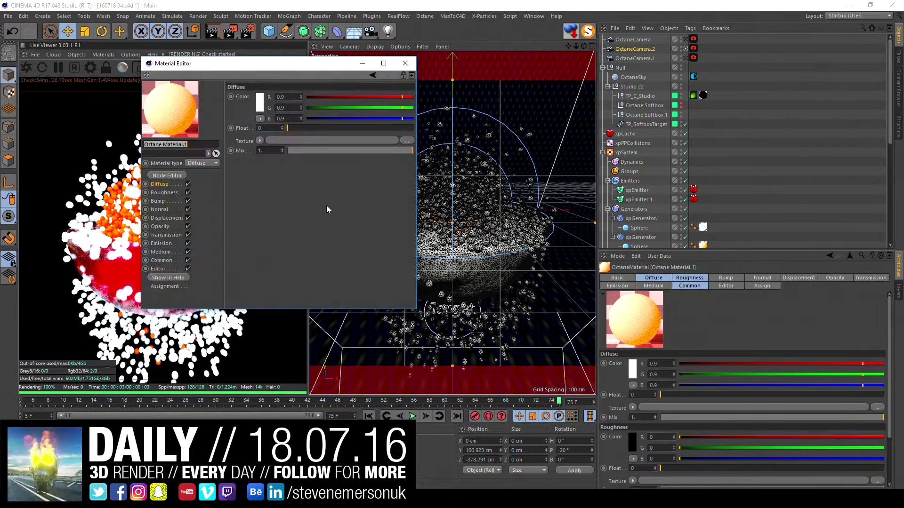
Step: Raise Octane Material.1's blackbody emission power to about 323.1065
click(161, 244)
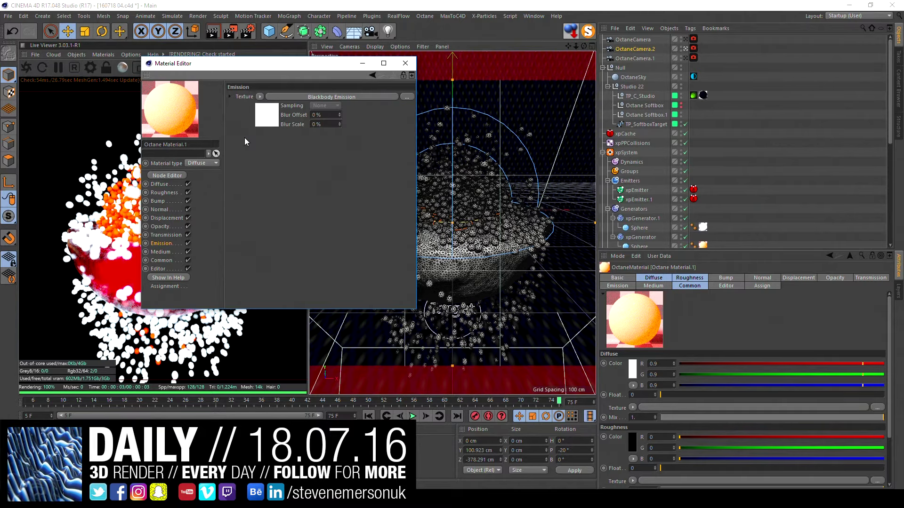
click(274, 121)
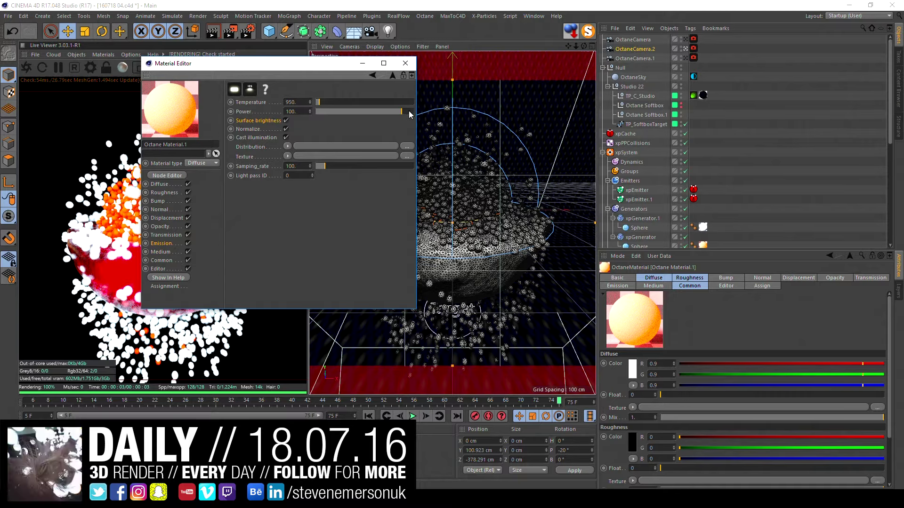
drag(410, 113, 421, 113)
Step: Move the material editor aside and open the Jello material for editing
drag(296, 72, 442, 84)
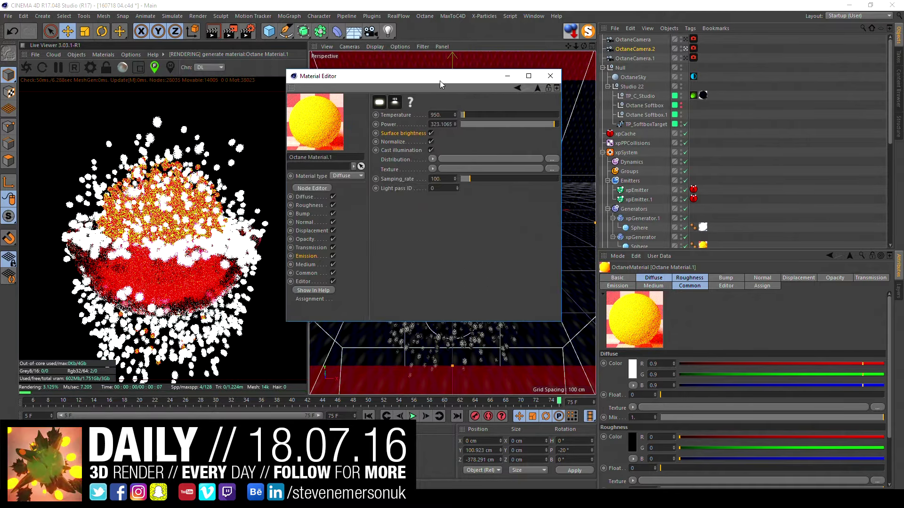
click(246, 315)
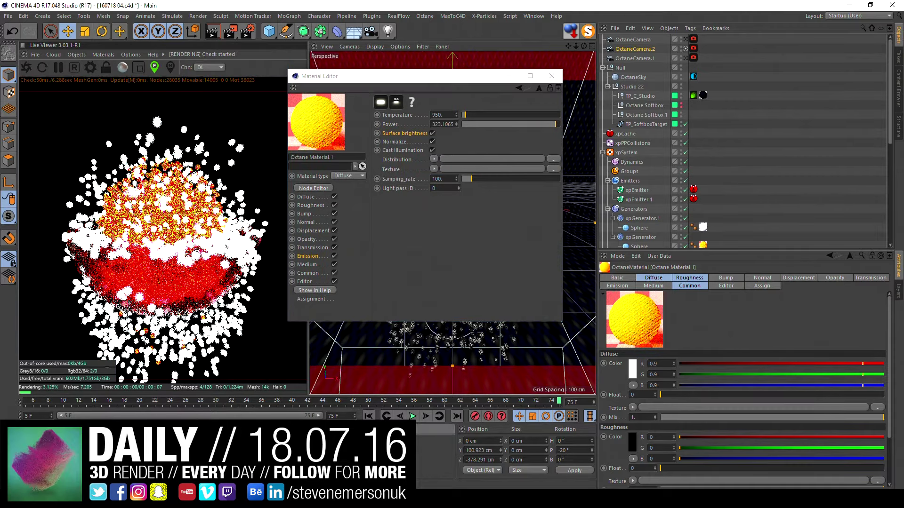
click(247, 314)
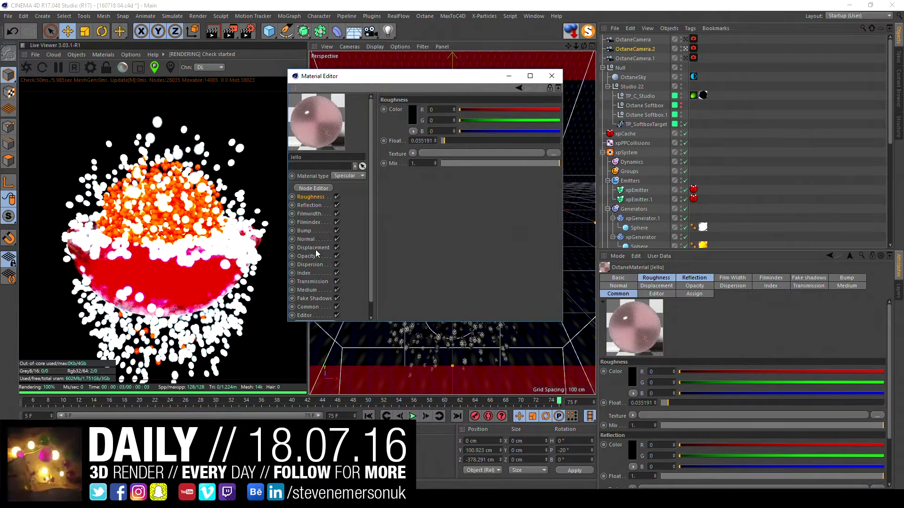
Step: Try Jello medium densities of 4 and then 2
click(315, 290)
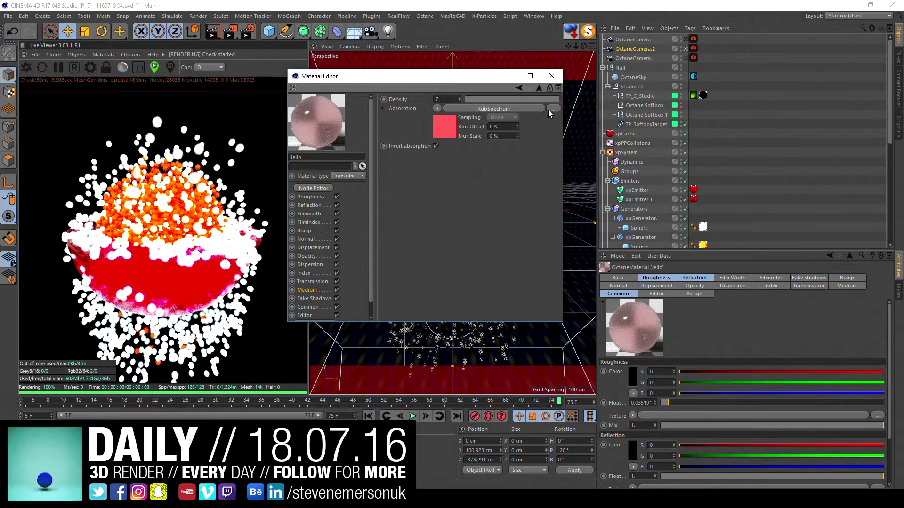
click(442, 98)
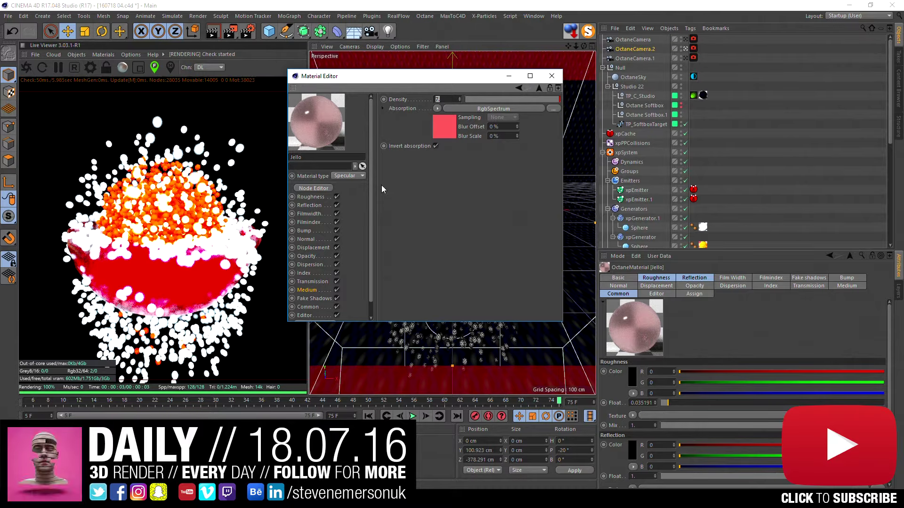
text(4)
key(Return)
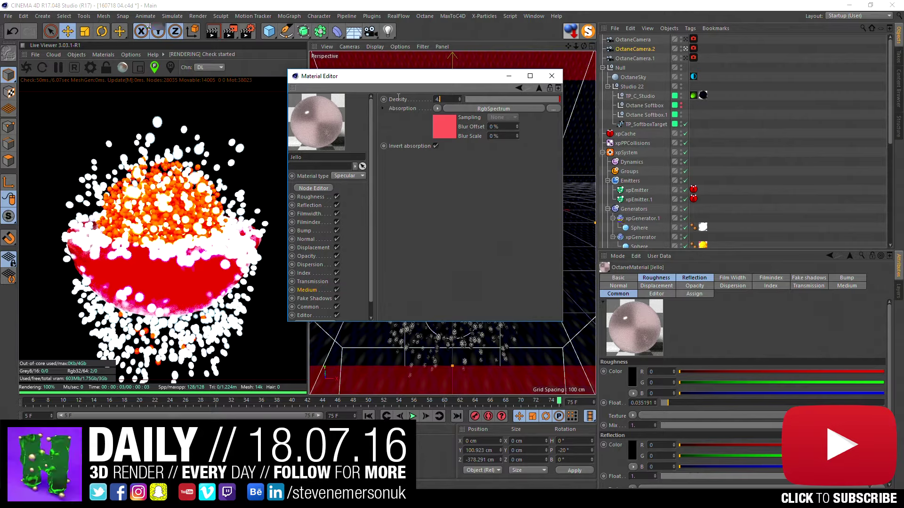
key(Return)
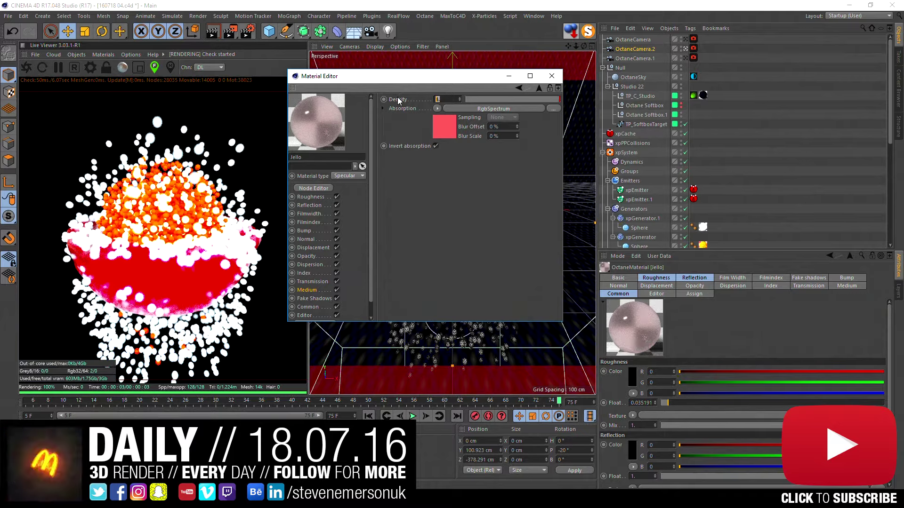
text(2)
key(Return)
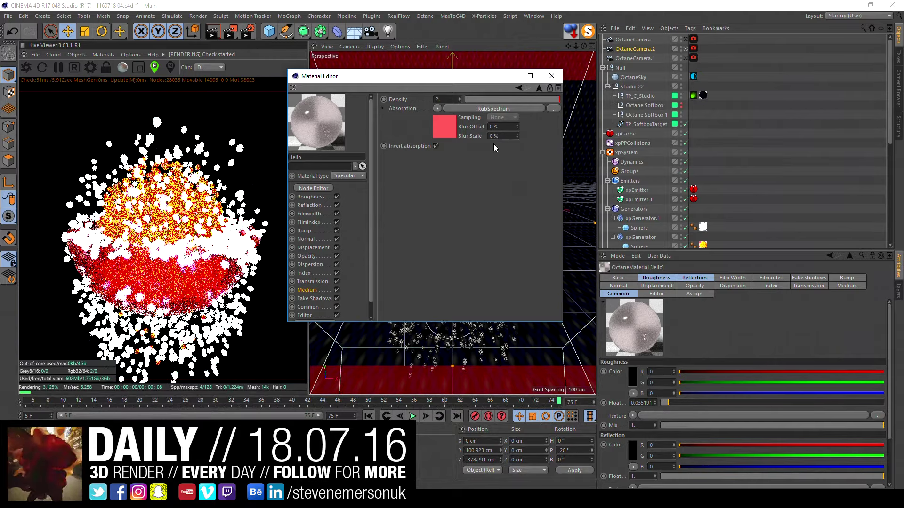
Step: Set the Jello medium density to 1
click(449, 98)
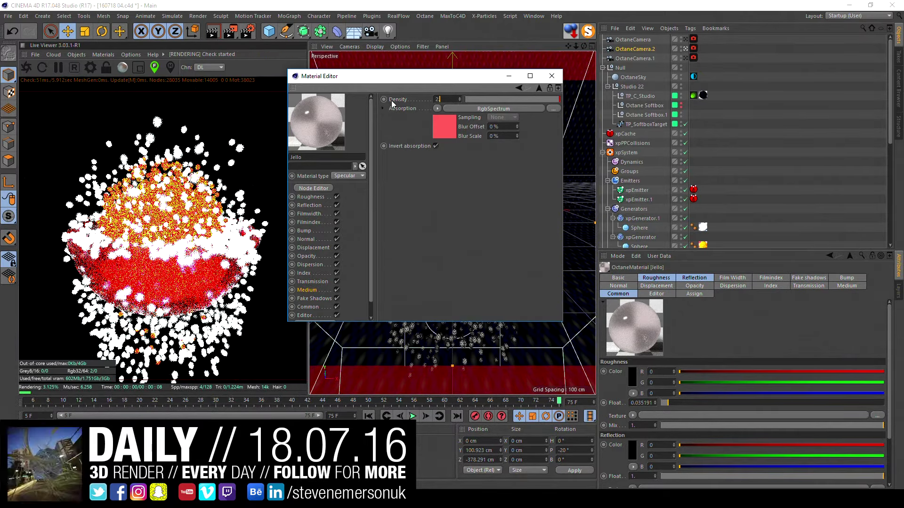
text(.)
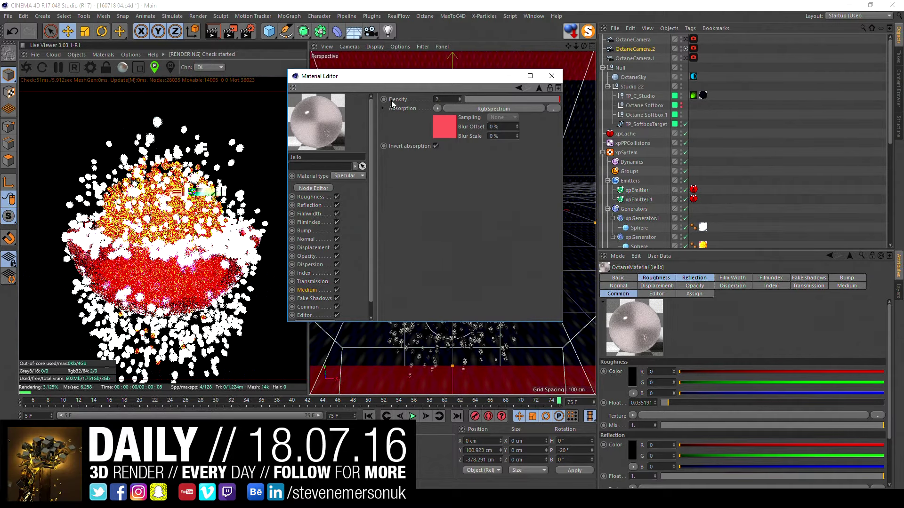
key(BackSpace)
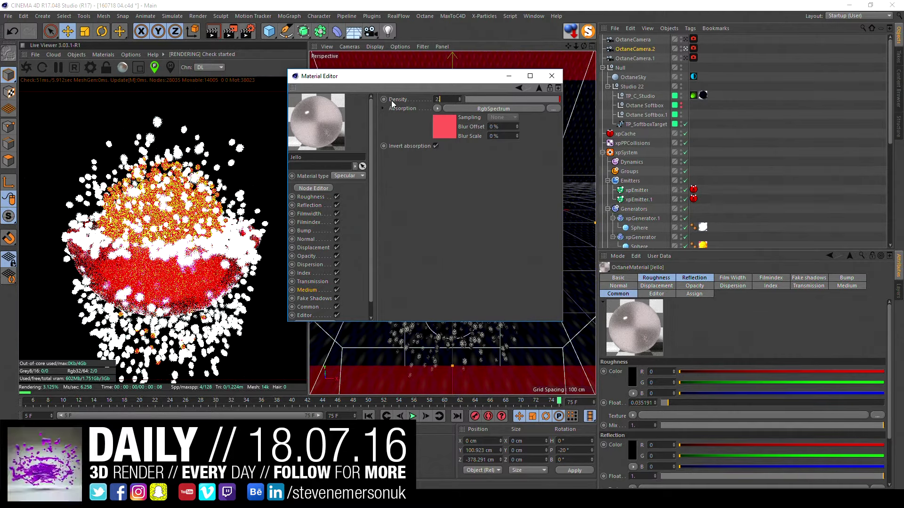
key(BackSpace)
text(1)
key(Return)
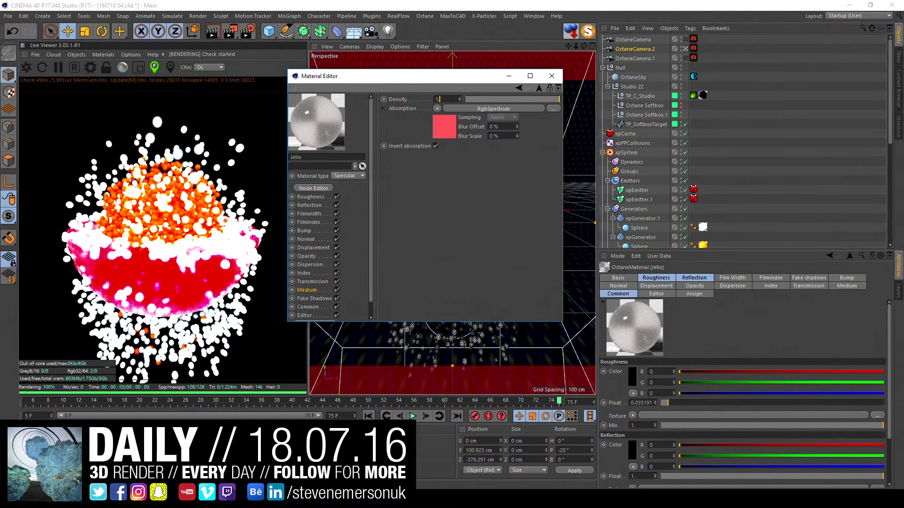
key(Return)
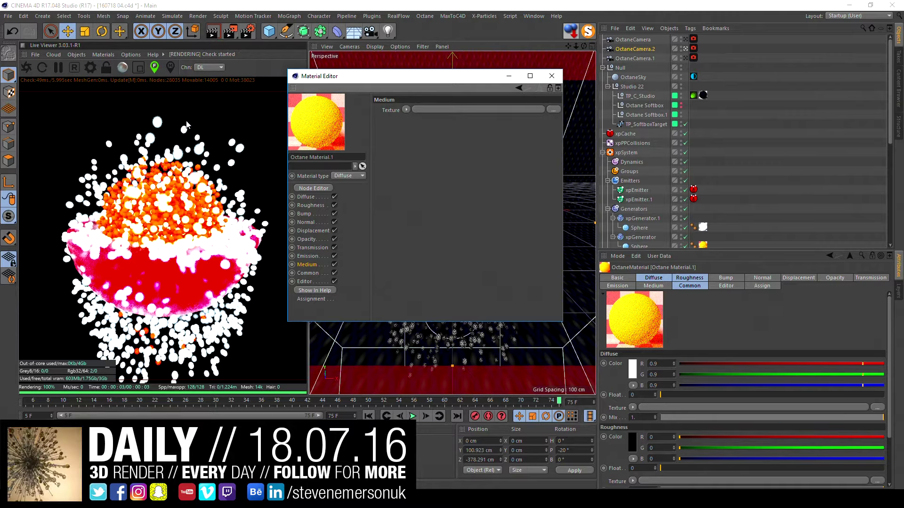
Step: Show Octane Settings' post-processing page with bloom and glare, and select OctaneCamera.2
click(148, 104)
click(90, 67)
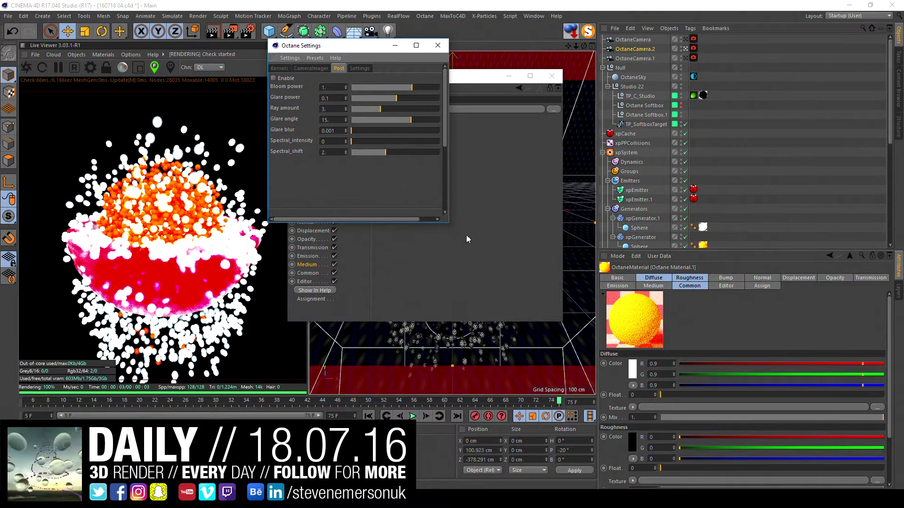
click(646, 50)
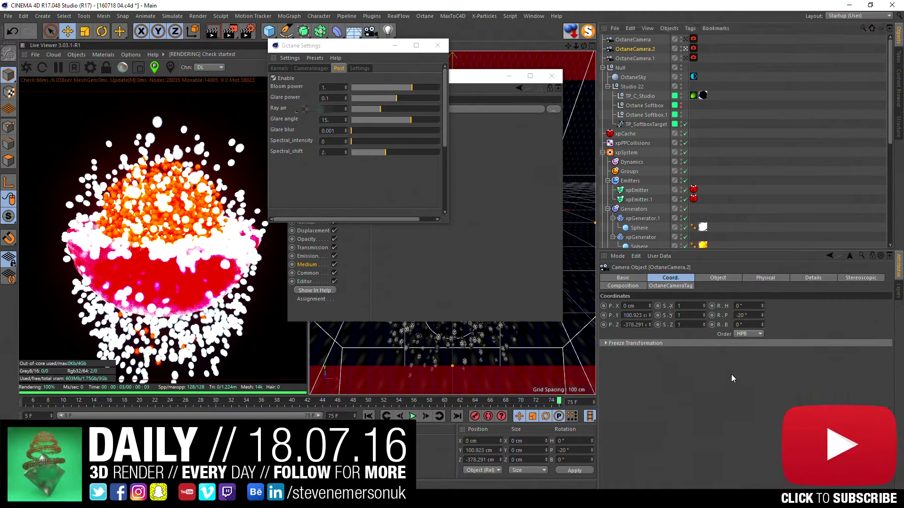
Step: Pitch OctaneCamera.2 to -22°, then to -24°
click(745, 315)
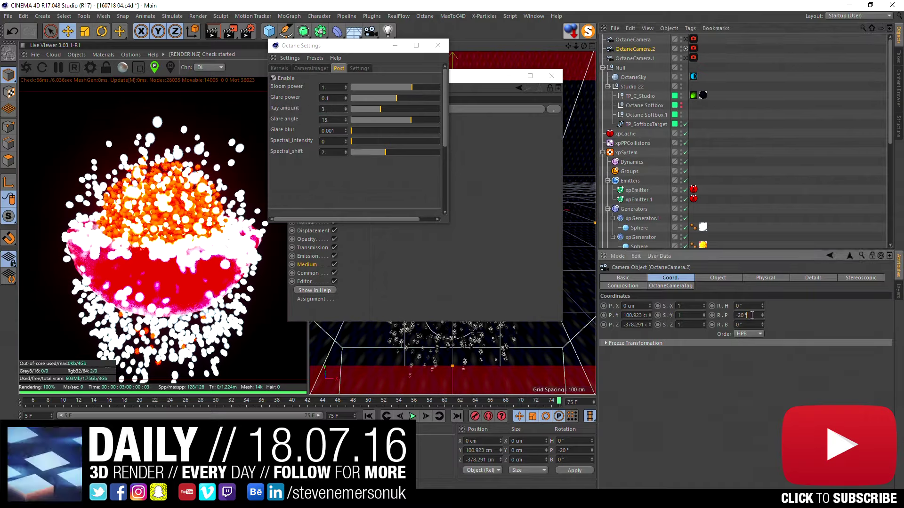
key(Return)
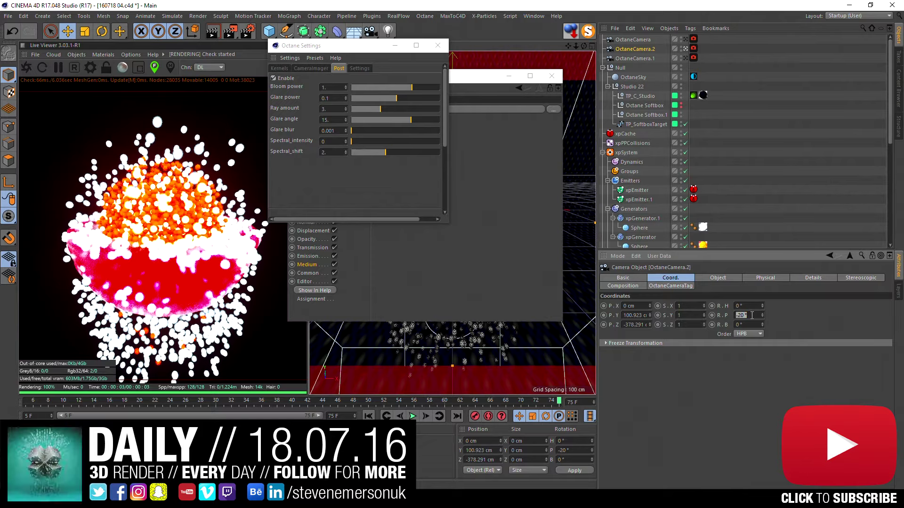
text(-22)
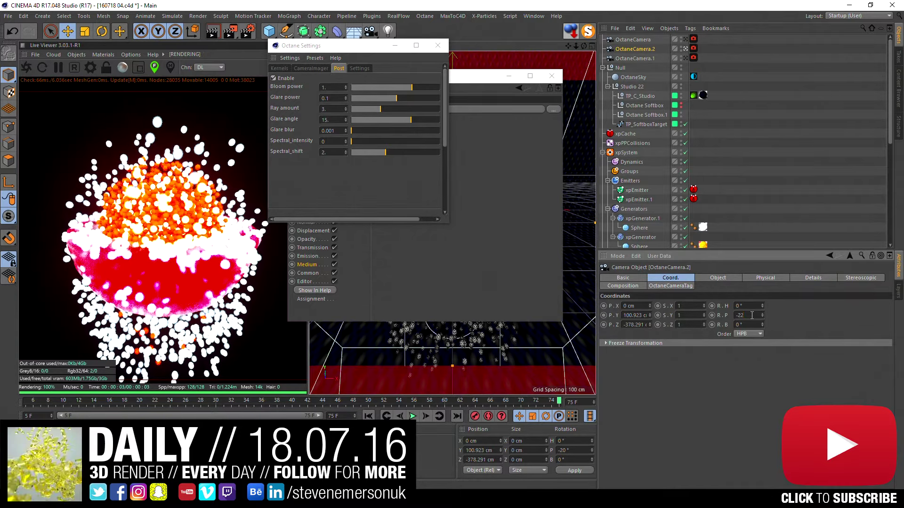
key(Return)
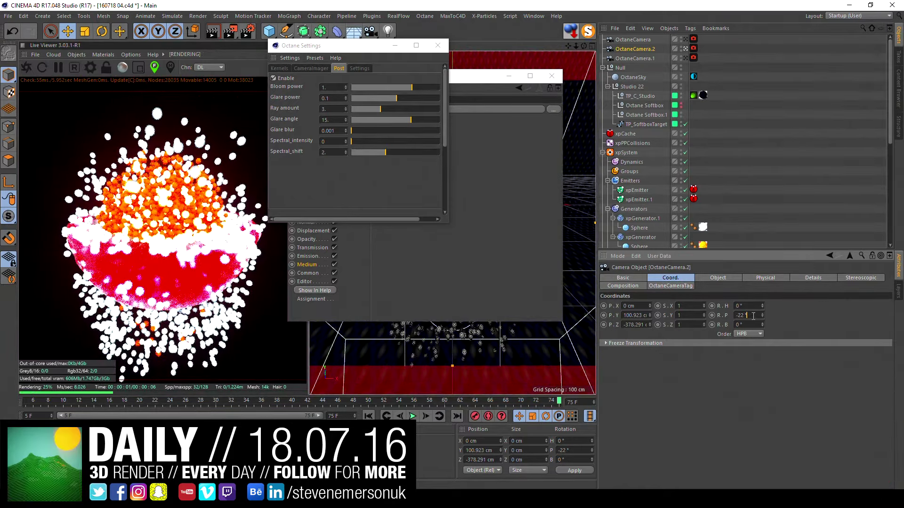
key(BackSpace)
text(-24)
key(Return)
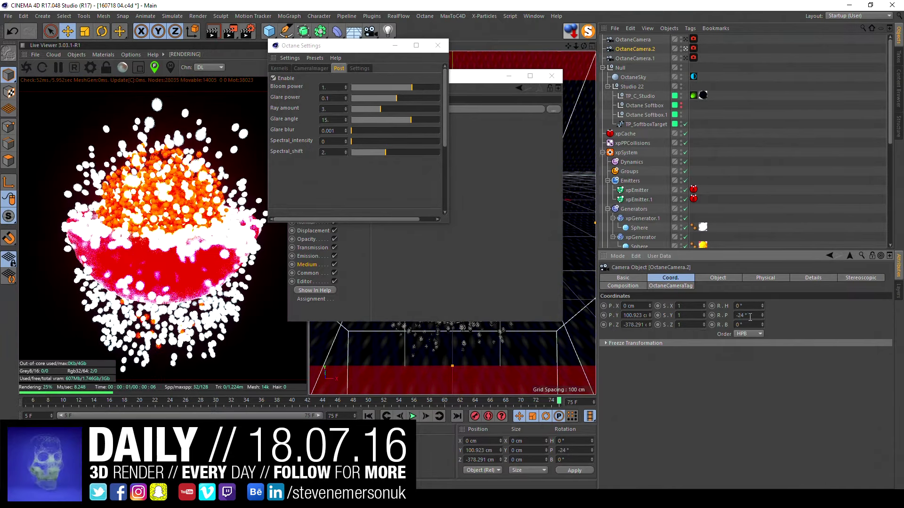
Step: Try a -25° pitch, return to -24°, and close the floating windows
text(-5)
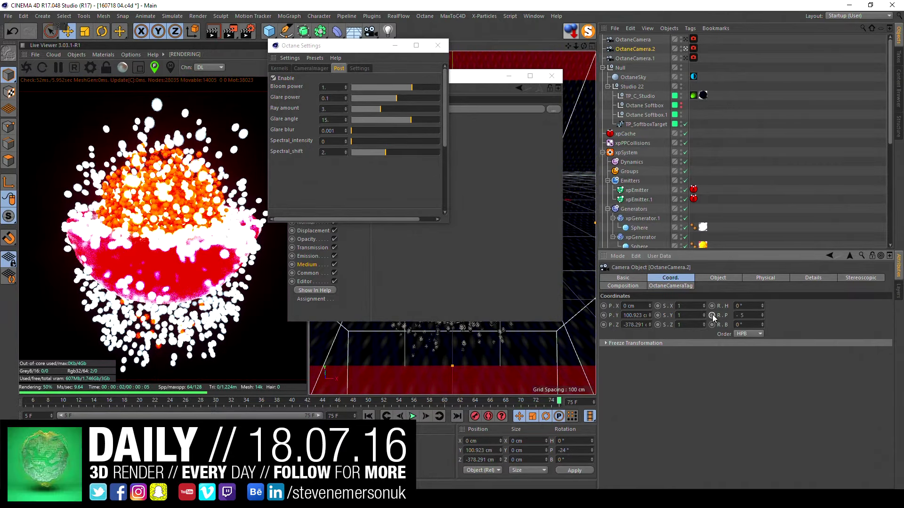
text(25)
key(Return)
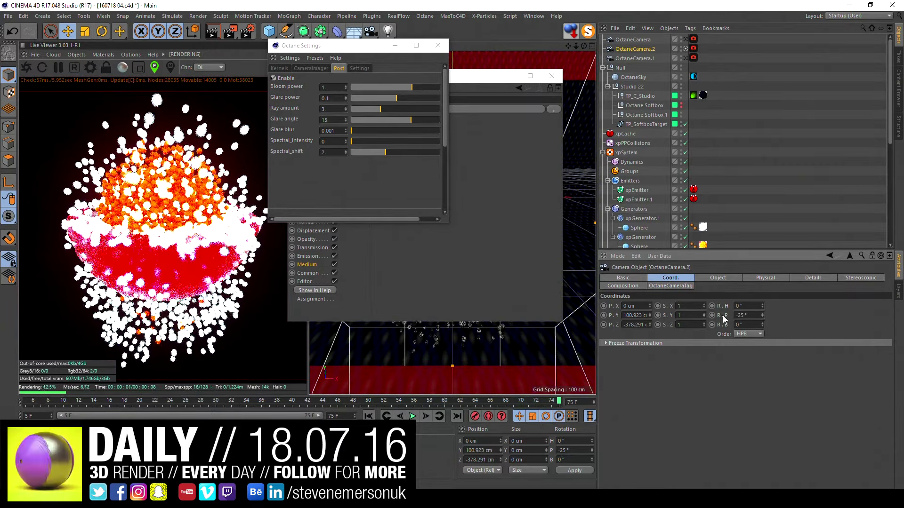
click(732, 316)
text(-24)
key(Return)
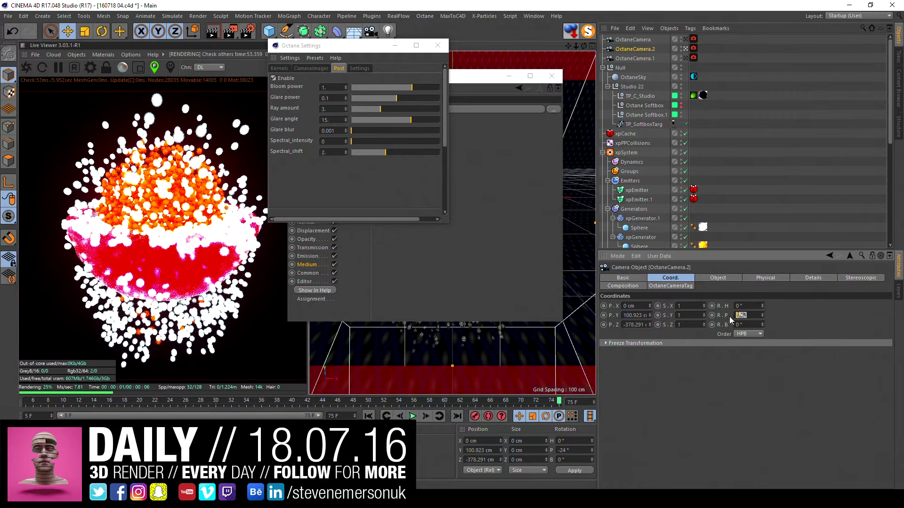
click(638, 97)
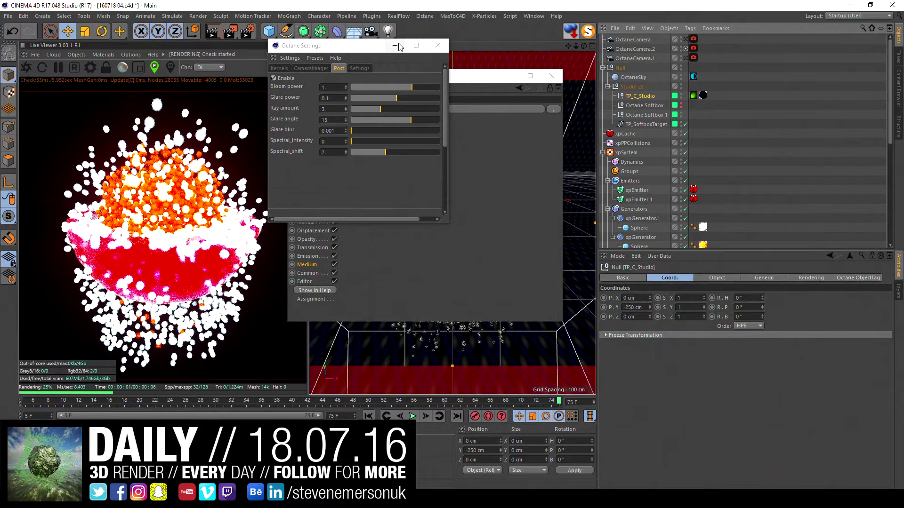
click(523, 75)
Step: Close the last floating window, use Gouraud Shading, and view through OctaneCamera.2
click(551, 76)
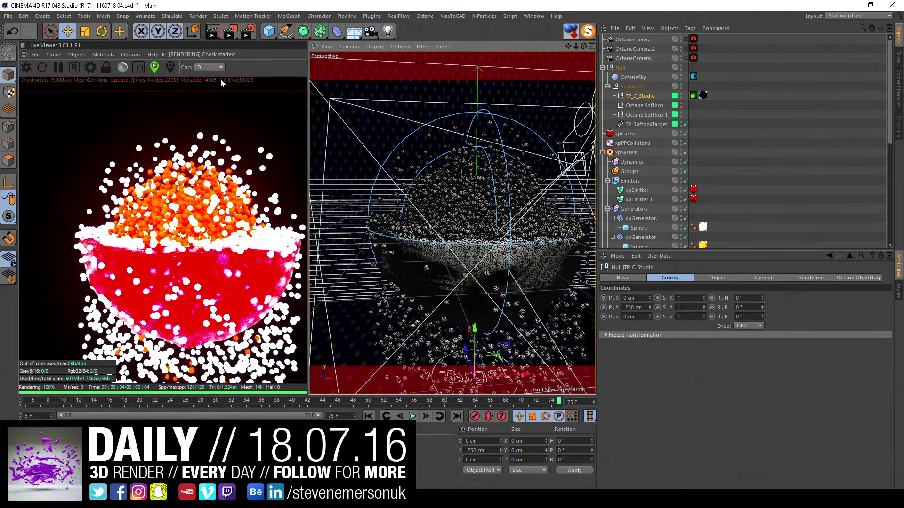
click(375, 47)
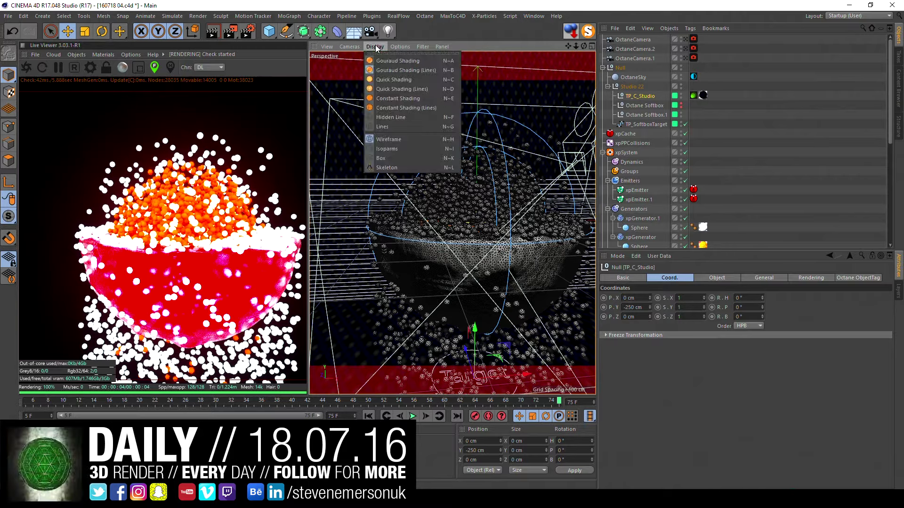
click(376, 55)
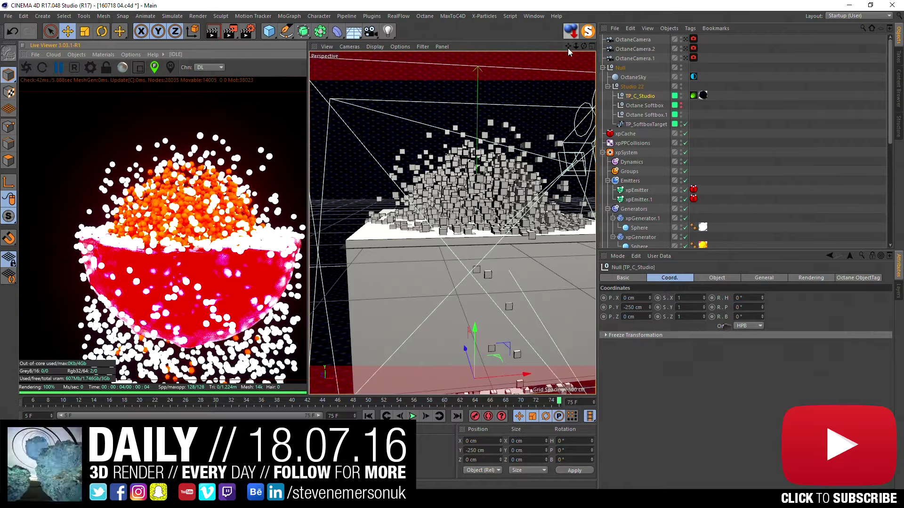
drag(584, 46, 583, 66)
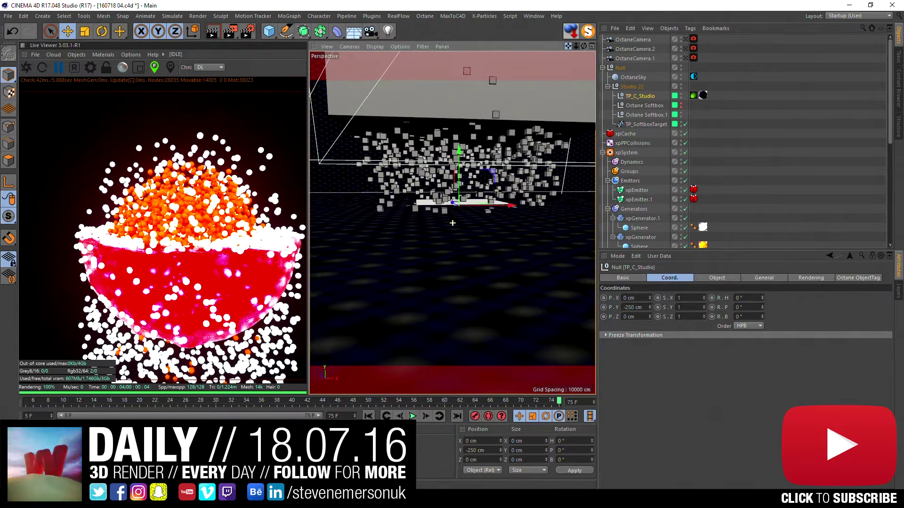
drag(584, 66, 575, 84)
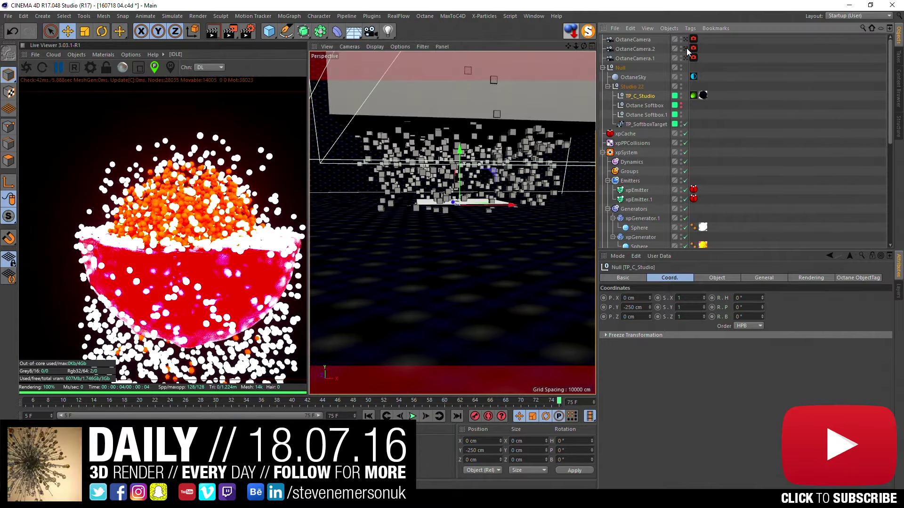
click(686, 49)
click(635, 51)
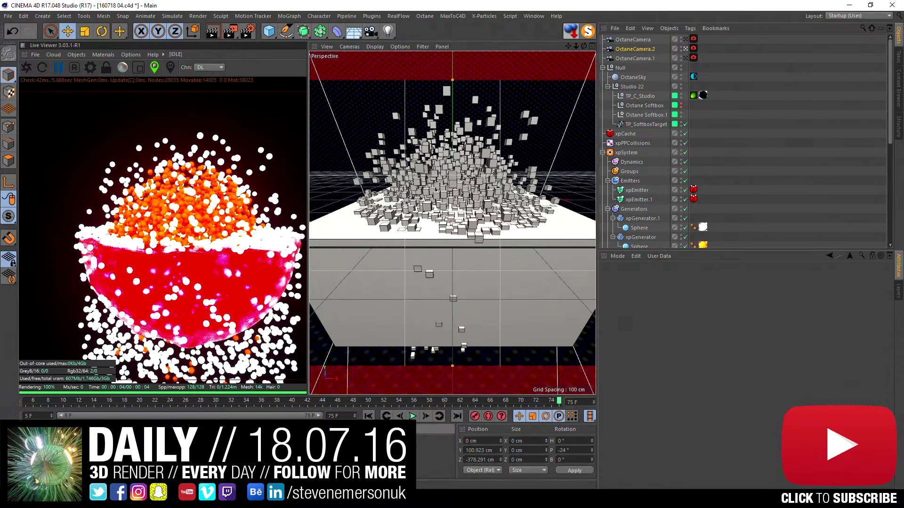
Step: Change Octane Material's diffuse colour to dark grey 0.039682 and restart the Live Viewer
double_click(703, 95)
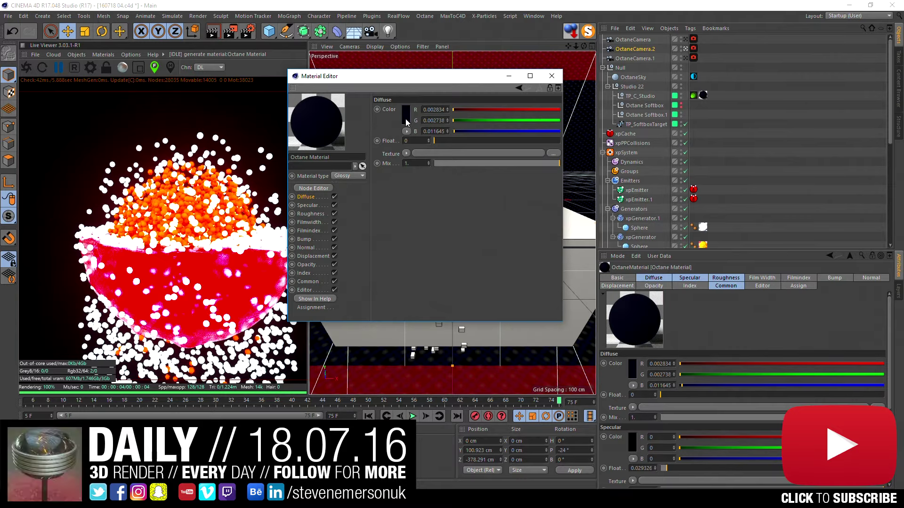
click(406, 117)
mouse_move(400, 137)
mouse_down()
mouse_move(416, 137)
mouse_move(380, 129)
mouse_move(415, 138)
mouse_move(399, 138)
mouse_up()
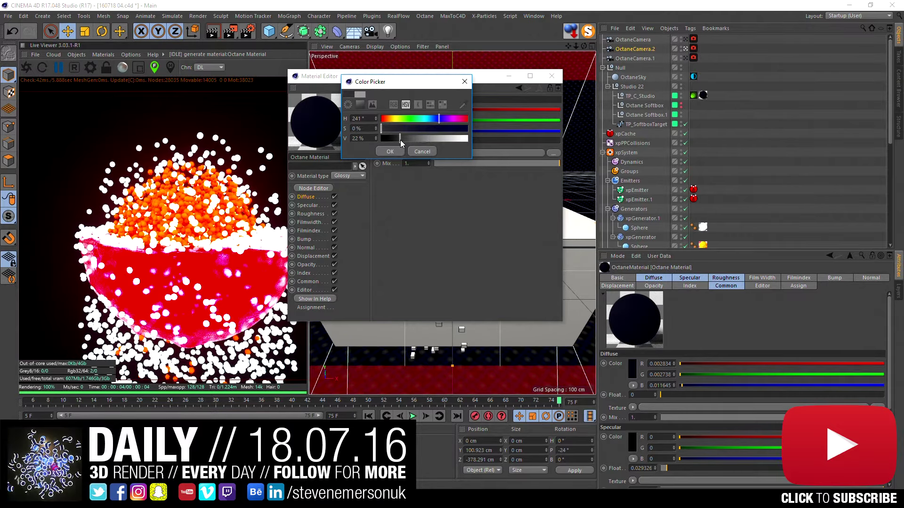
click(390, 151)
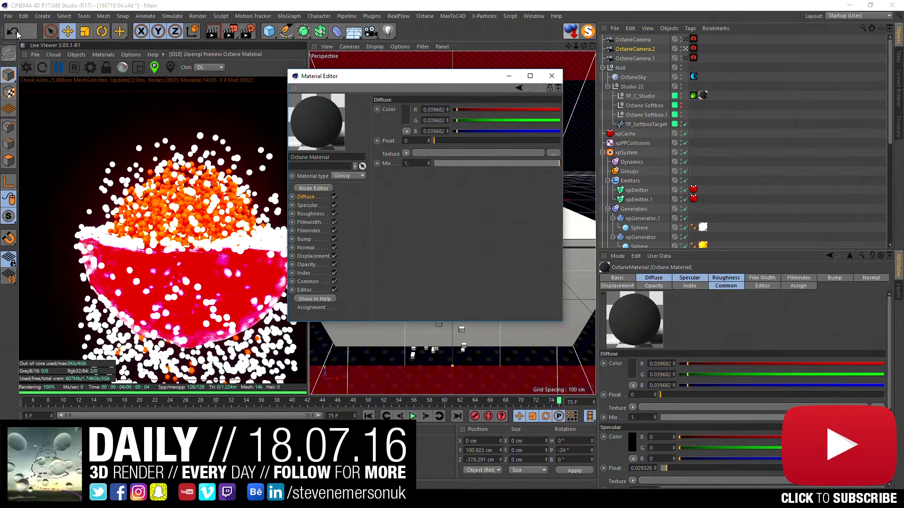
click(8, 16)
key(Escape)
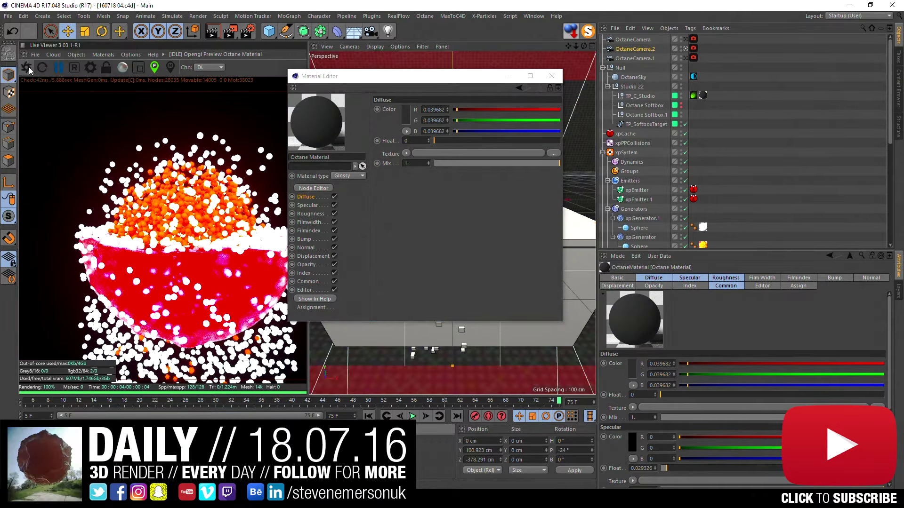
click(30, 68)
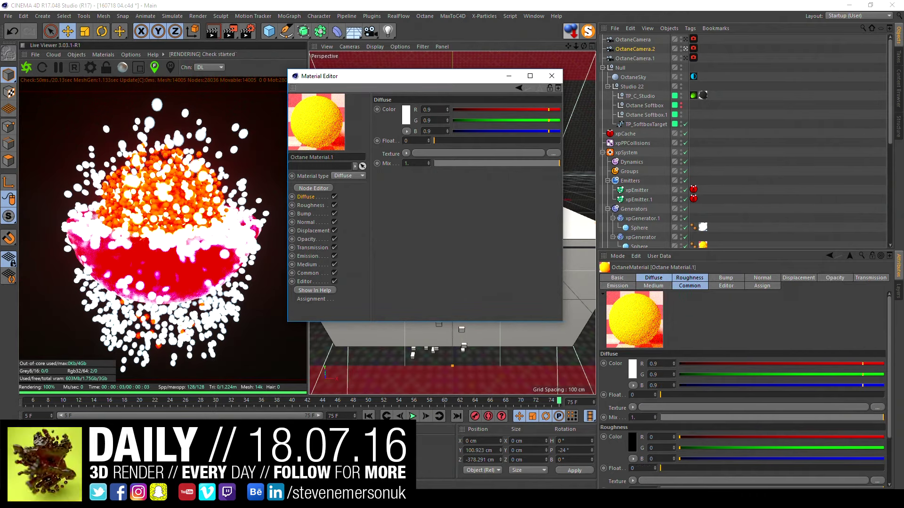
Step: Try emission power 600 on Octane Material.1, keeping blackbody temperature at 500
click(309, 257)
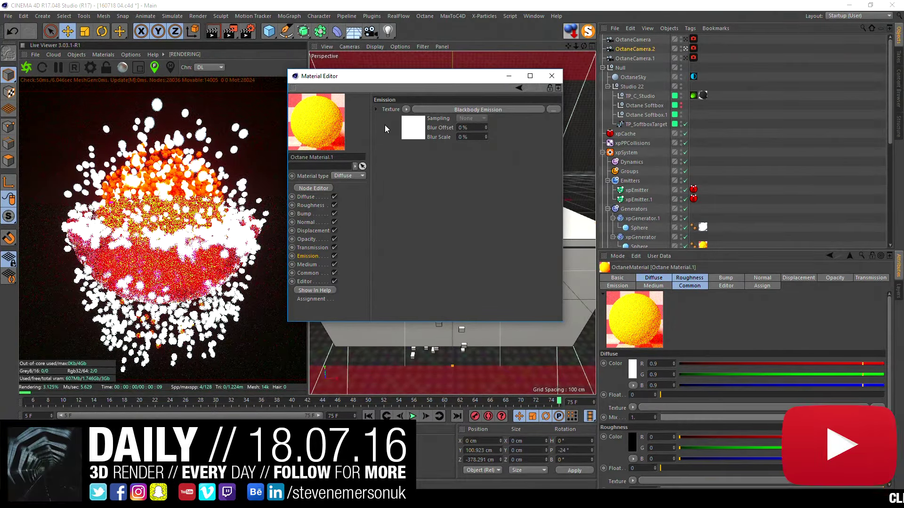
click(408, 130)
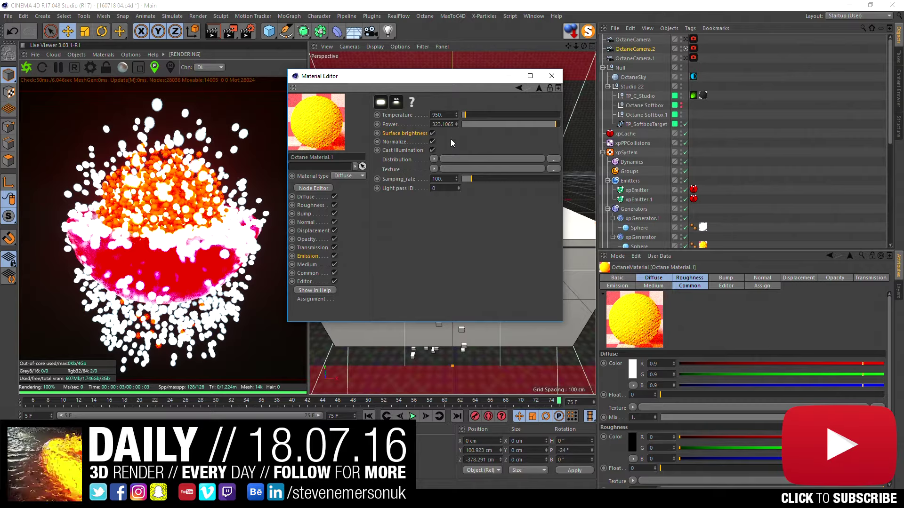
click(558, 124)
text(600.)
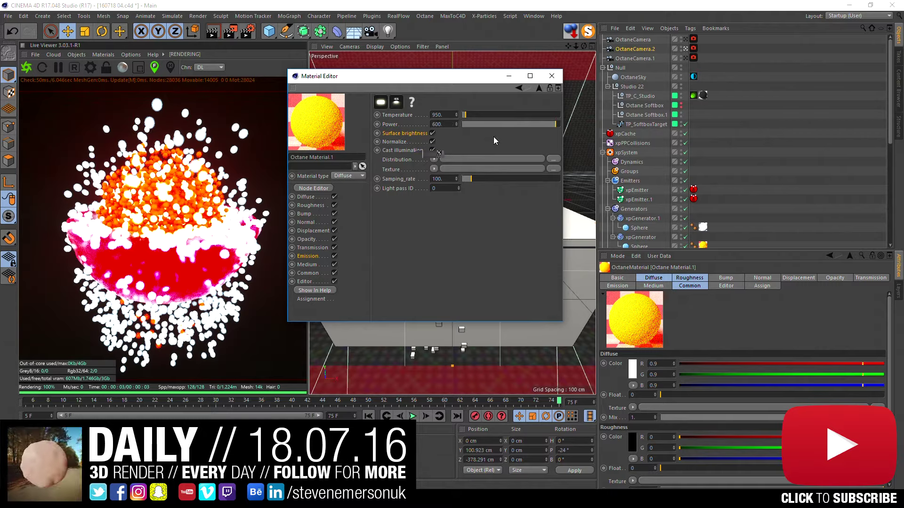
key(Return)
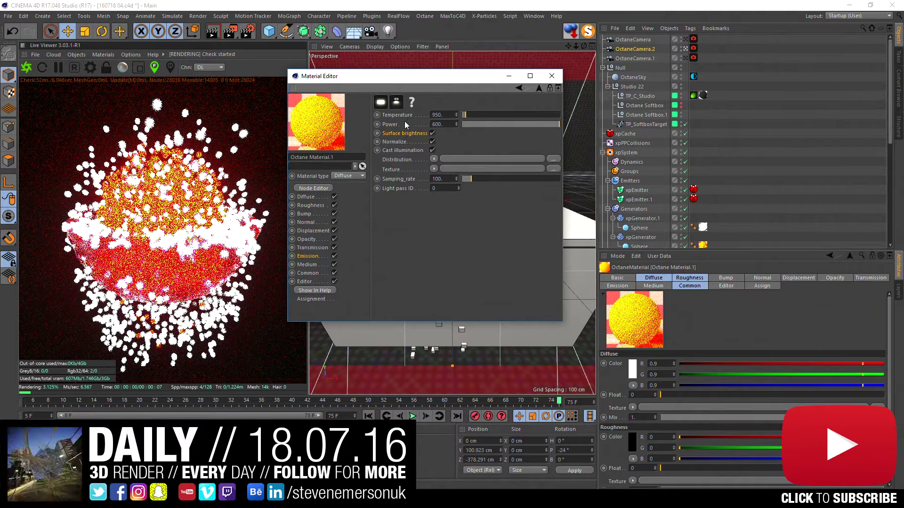
key(ctrl+z)
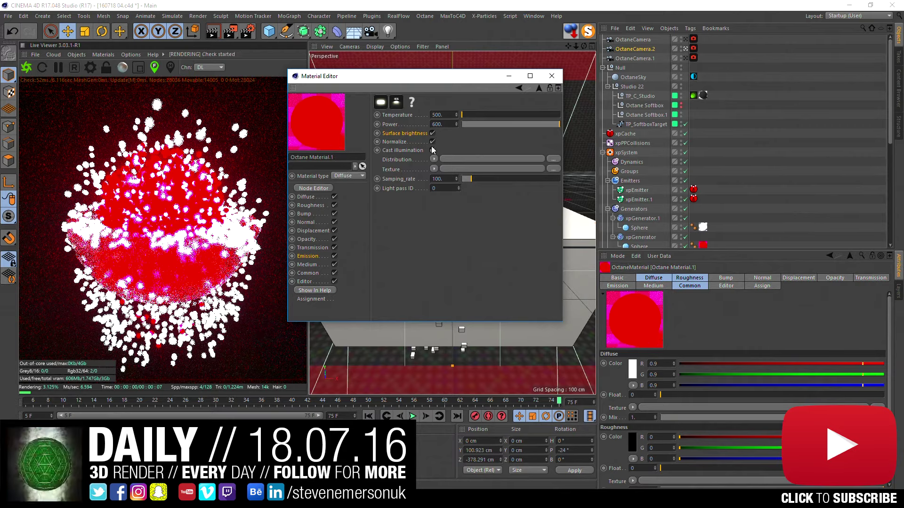
click(559, 115)
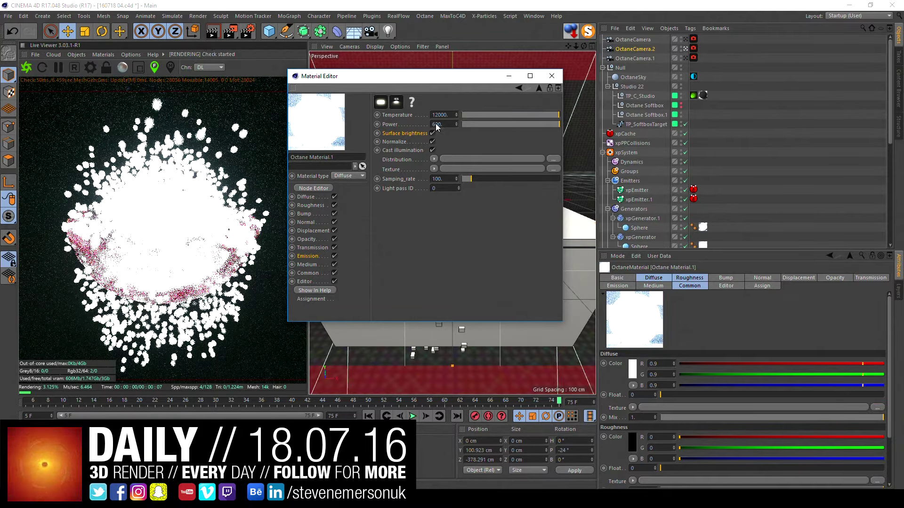
key(ctrl+z)
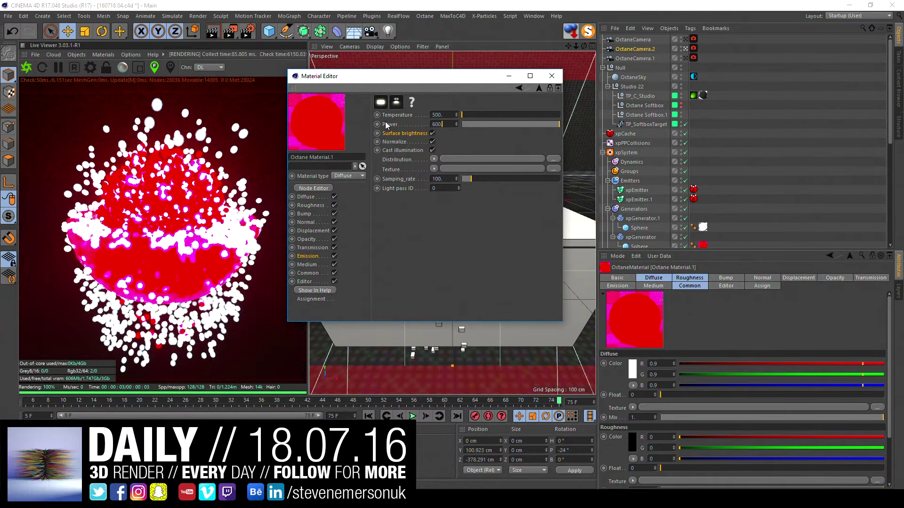
Step: Set the emission power to 200 and show the Octane camera's Thinlens settings
key(BackSpace)
key(Return)
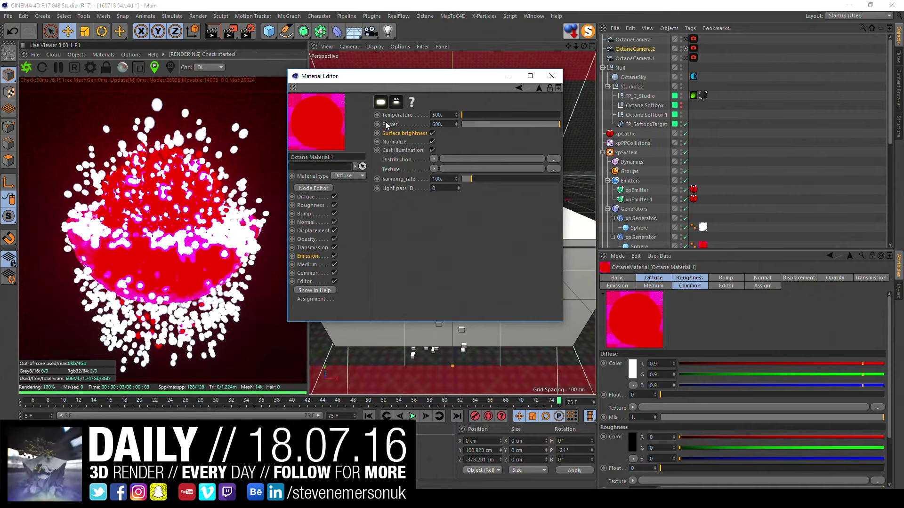
click(449, 124)
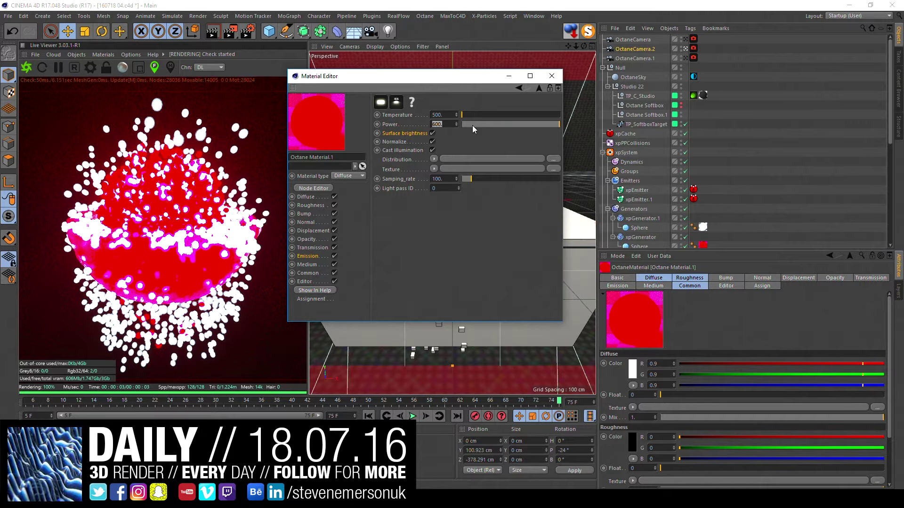
text(200)
key(Return)
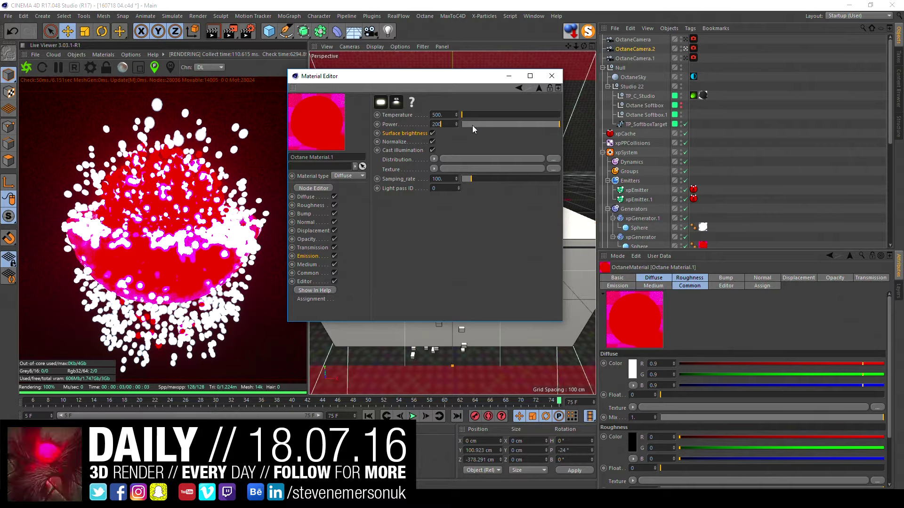
key(Return)
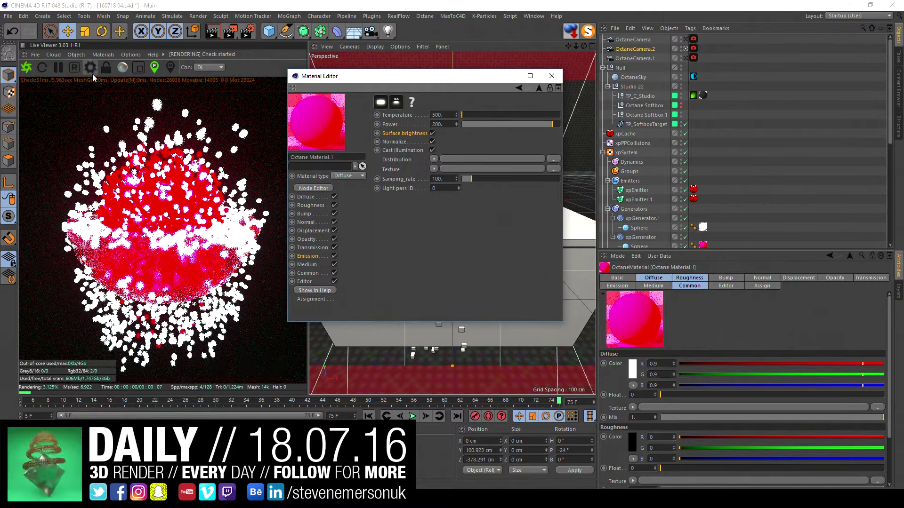
click(696, 53)
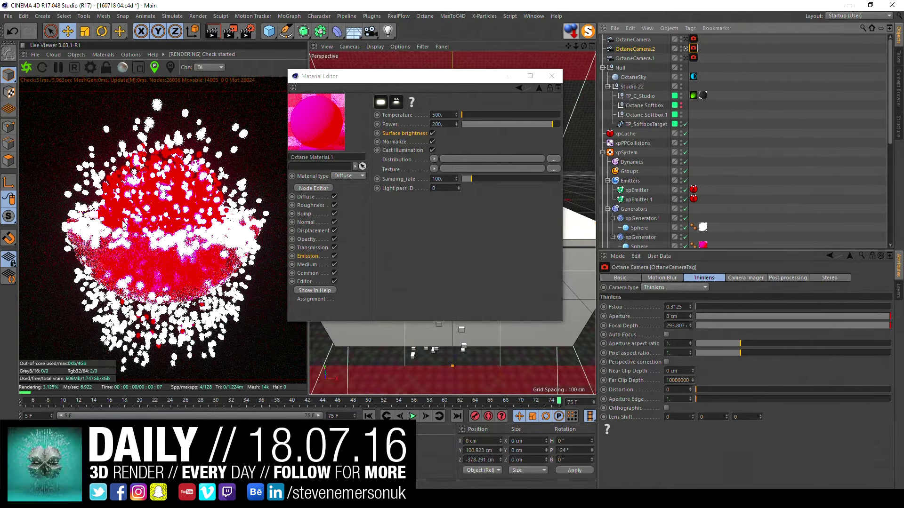
Step: Pick focus at depth 278.927 and set the camera aperture from 8 to 4 cm
click(124, 225)
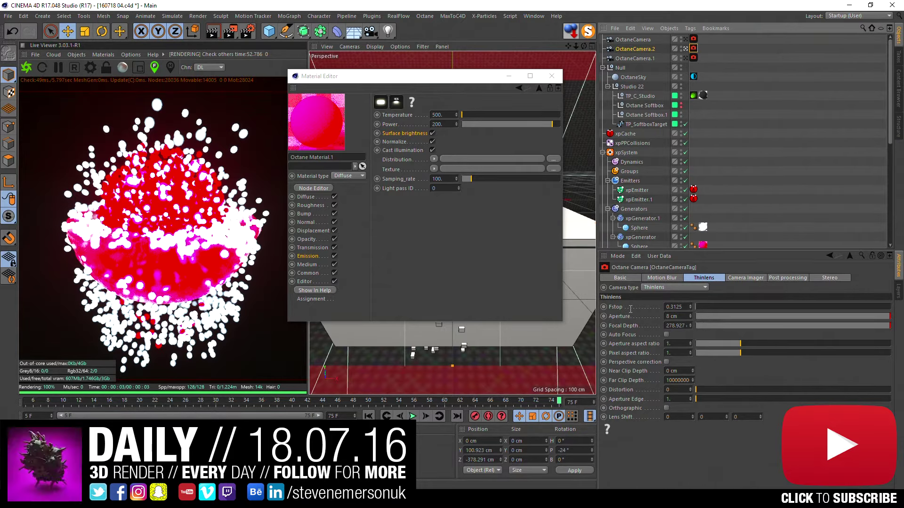
click(682, 316)
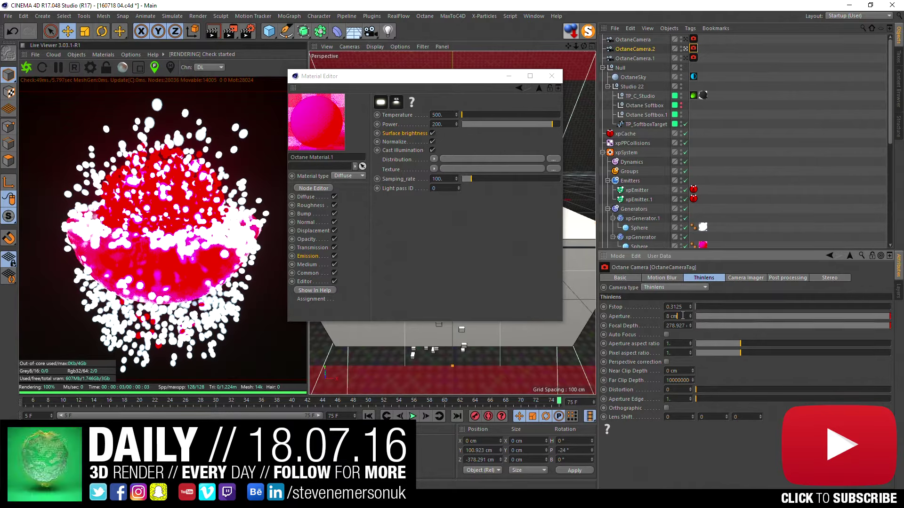
key(Return)
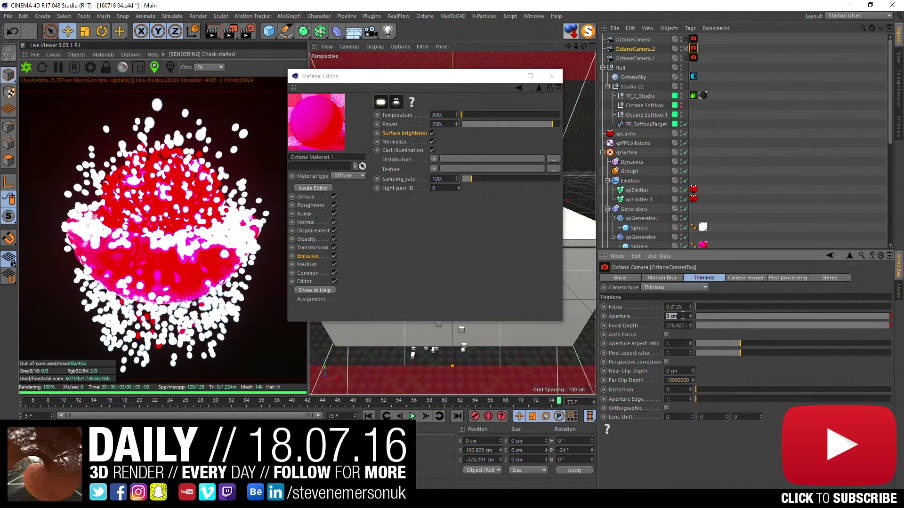
text(4)
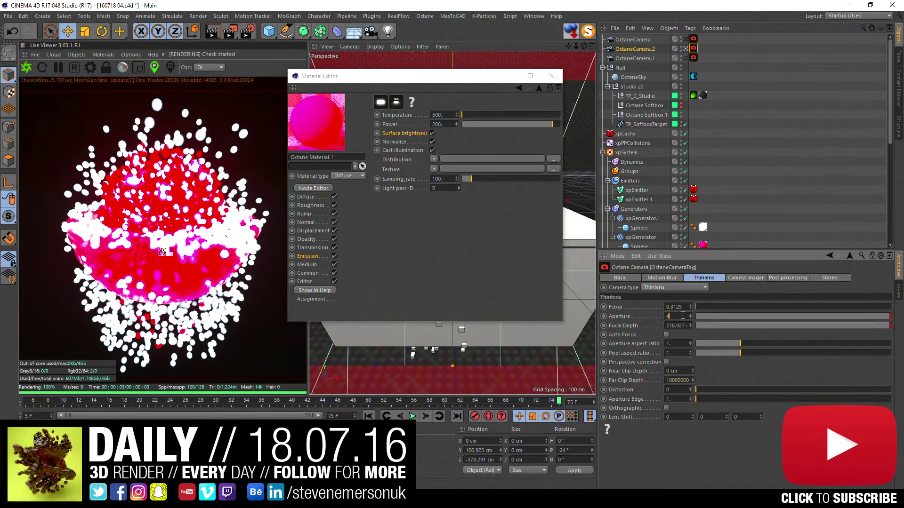
key(Return)
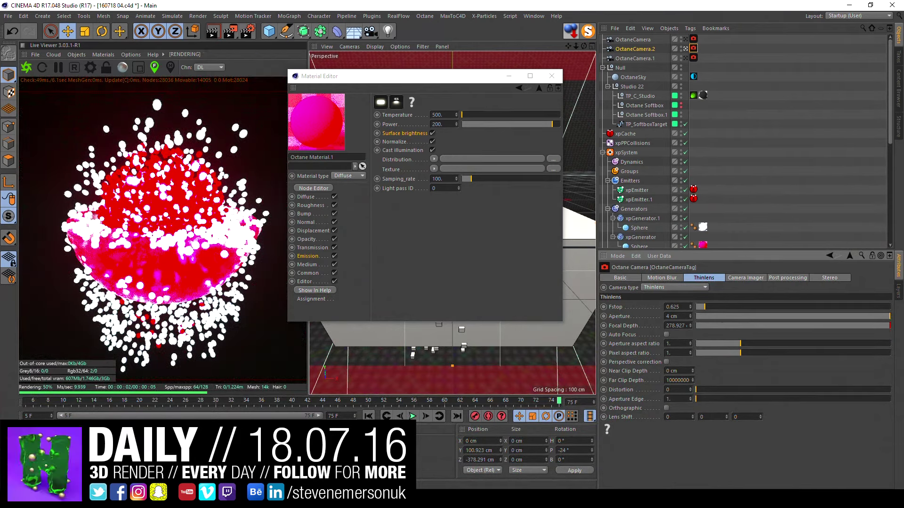
click(90, 67)
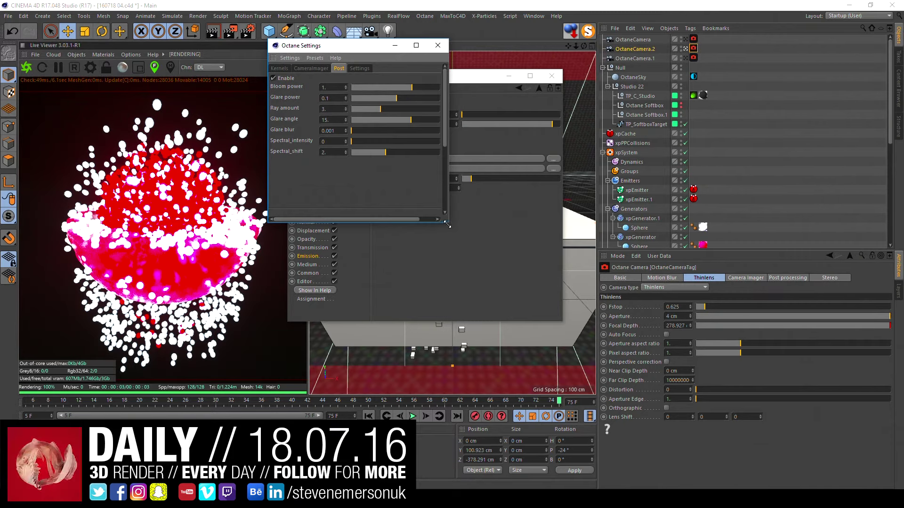
Step: Re-enable post-processing, raise bloom power to about 6, glare power to about 5.29
drag(448, 221, 611, 360)
drag(493, 90, 459, 89)
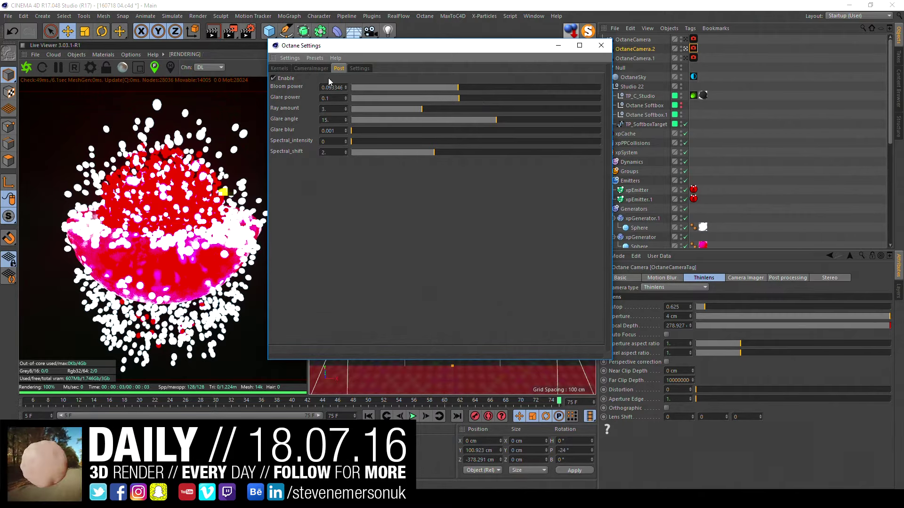
click(281, 79)
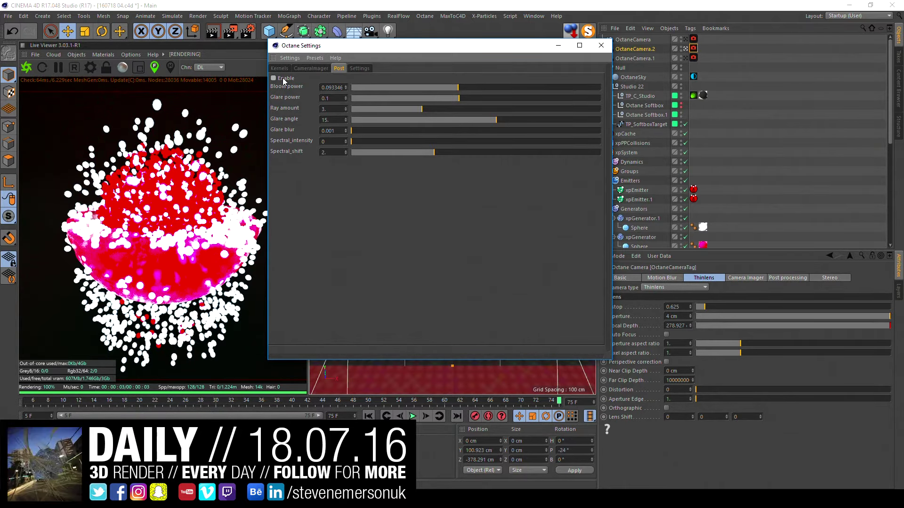
click(283, 80)
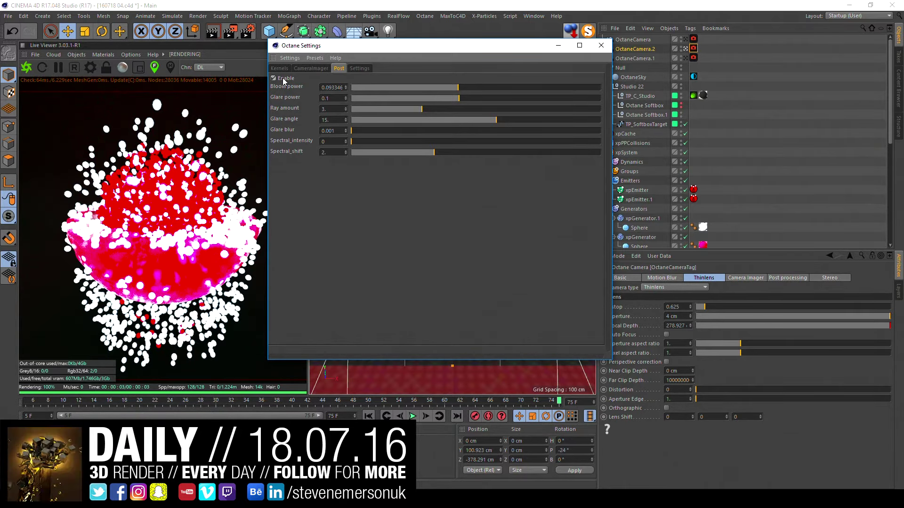
click(521, 88)
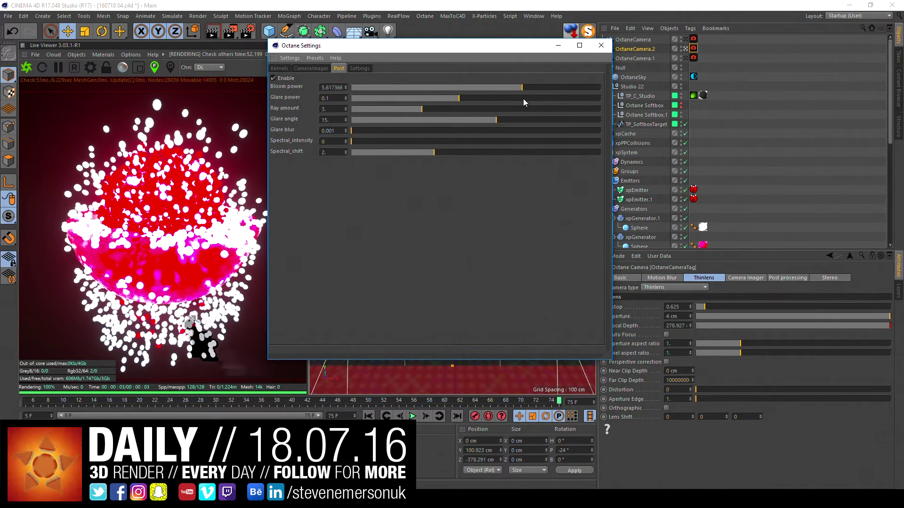
drag(523, 98, 524, 98)
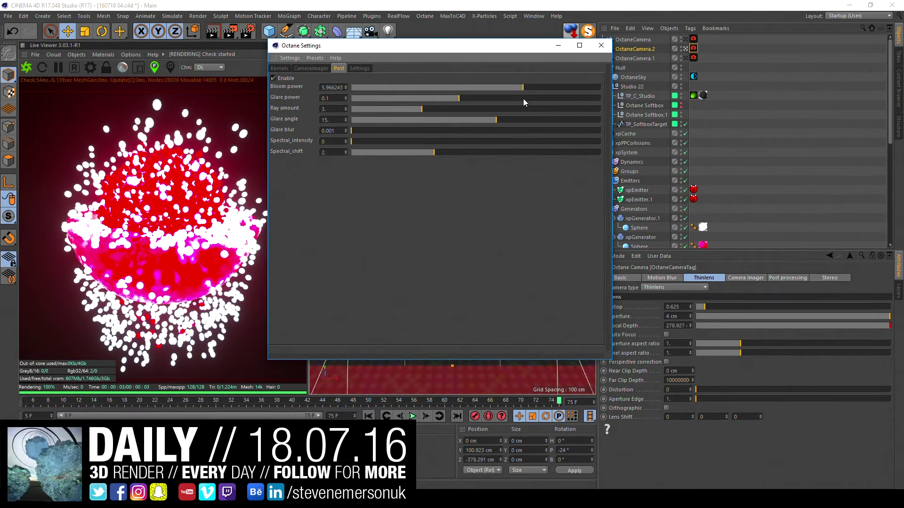
click(521, 99)
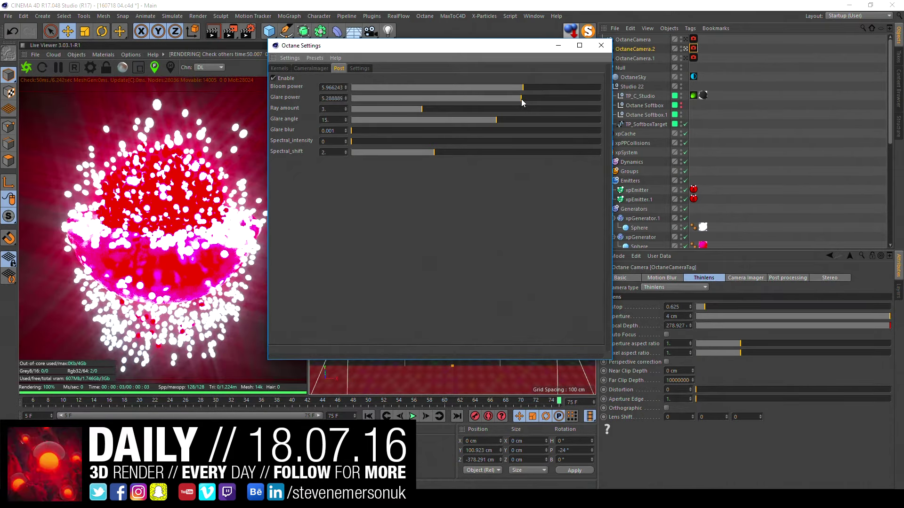
Step: Use one glare ray, bloom power 0.641914, and a 45 glare angle
click(352, 108)
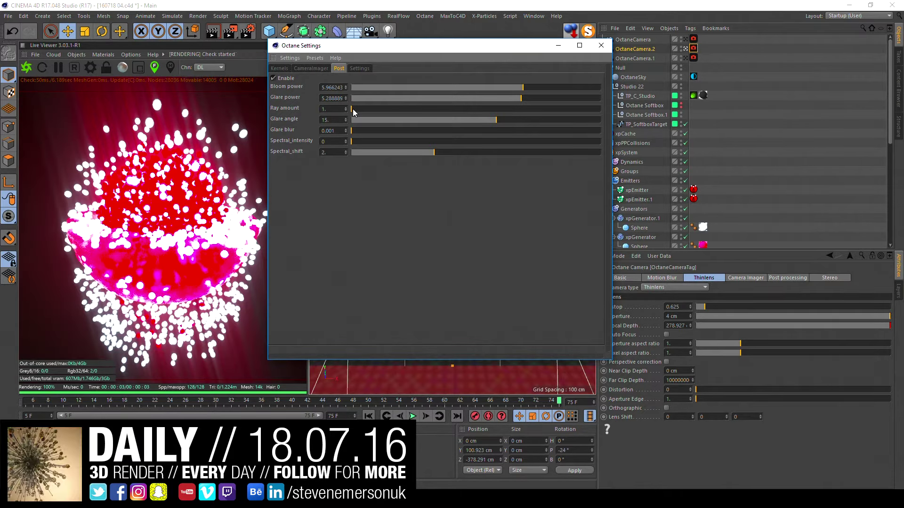
click(488, 86)
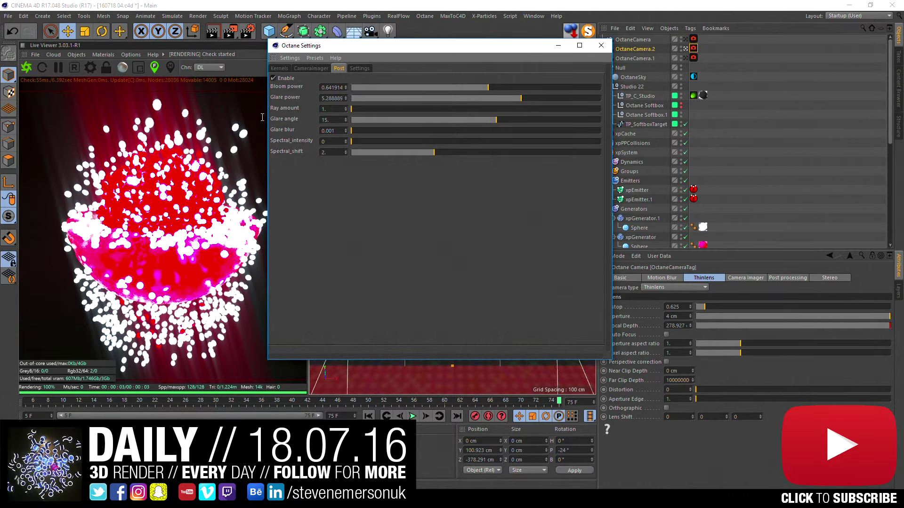
key(BackSpace)
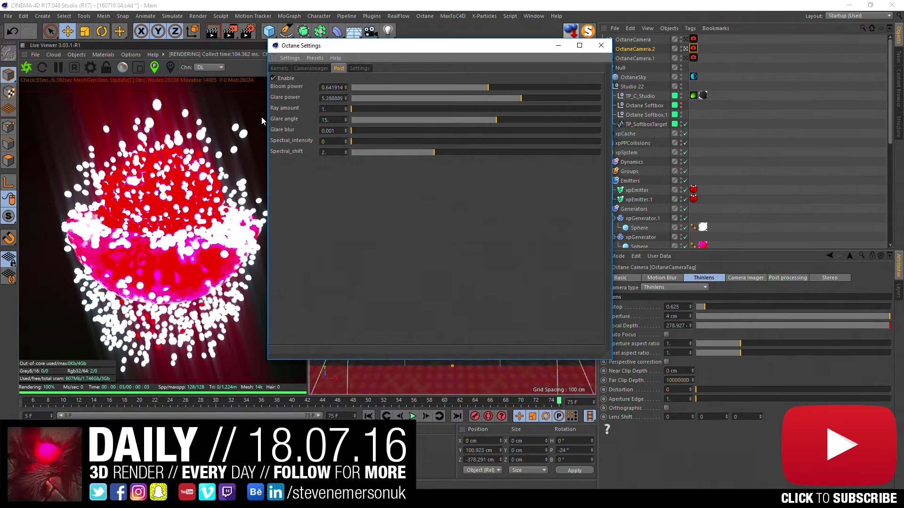
click(325, 120)
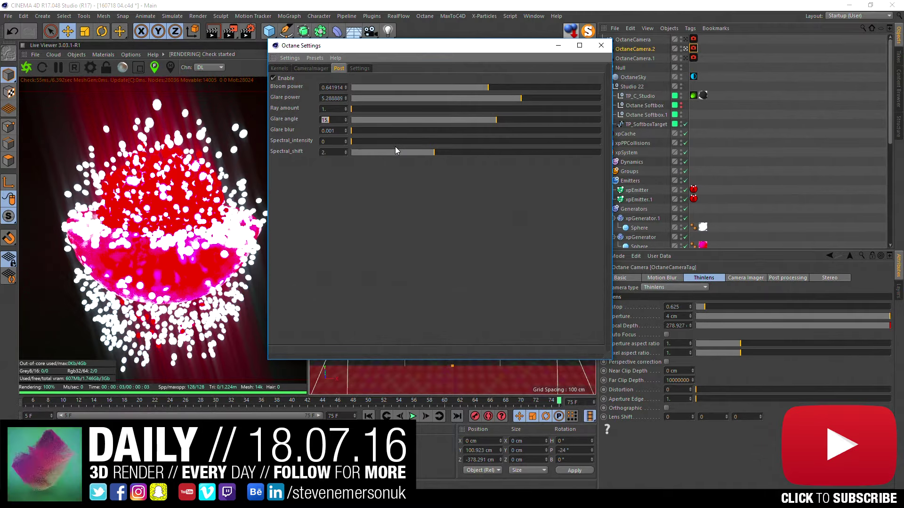
text(45)
key(Return)
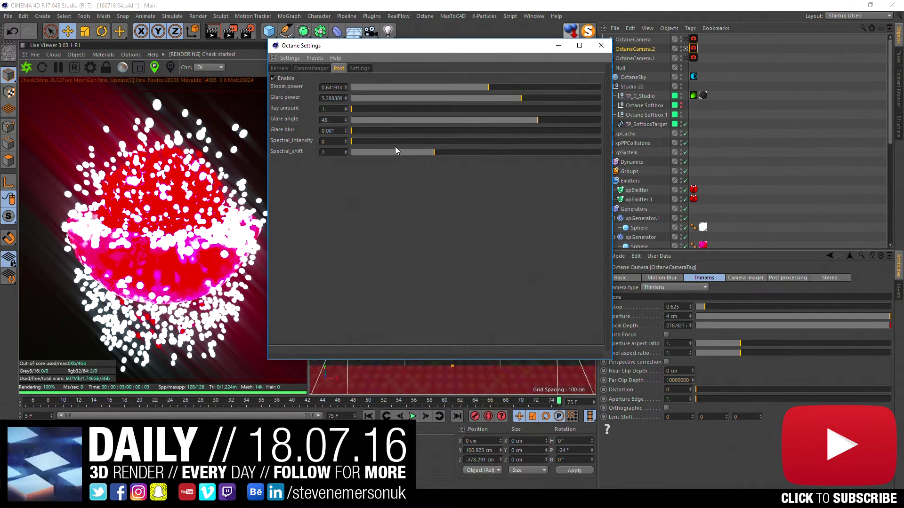
Step: Close Octane Settings and the pink material editor, then open the white particles' material
click(596, 48)
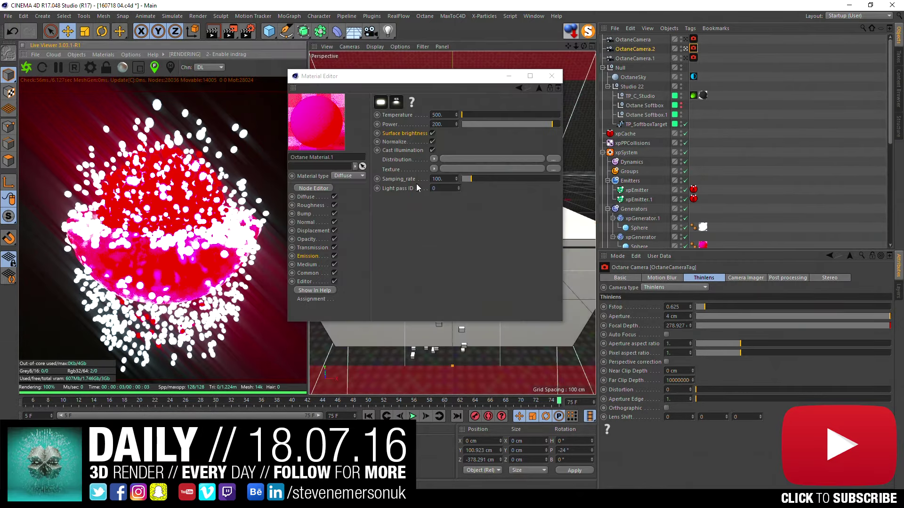
click(551, 76)
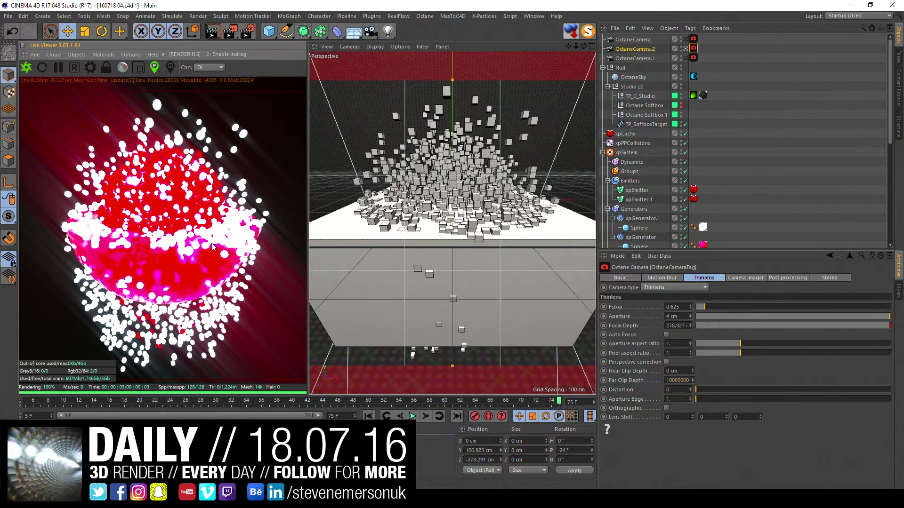
double_click(157, 167)
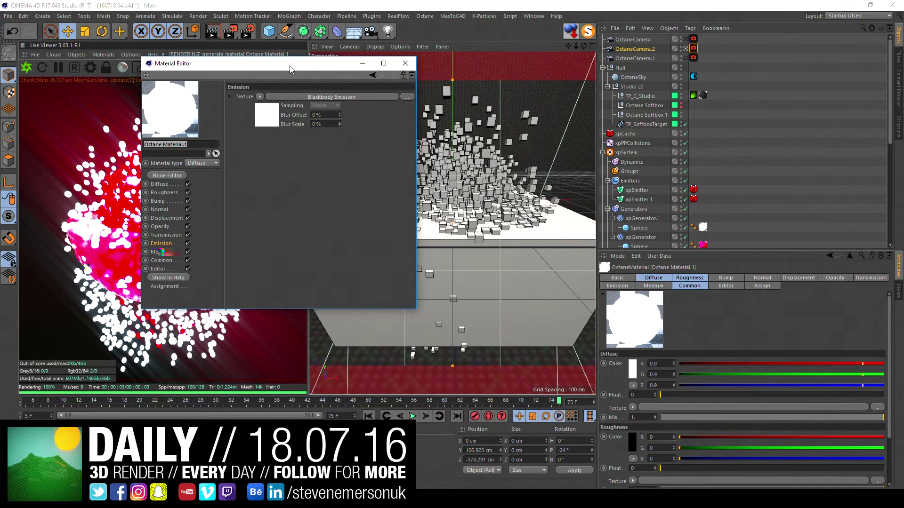
Step: Lower its blackbody emission power from 100 to 50
click(297, 97)
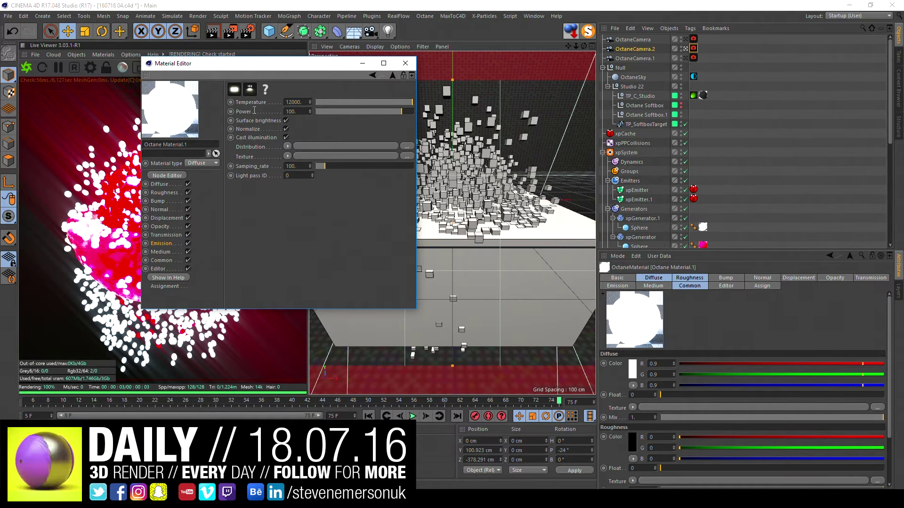
key(BackSpace)
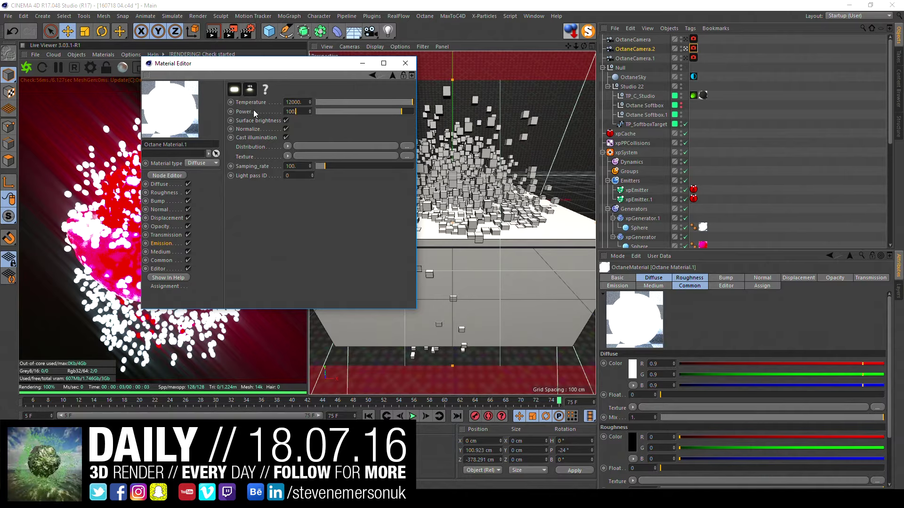
key(BackSpace)
key(BackSpace)
key(BackSpace)
text(50)
key(Return)
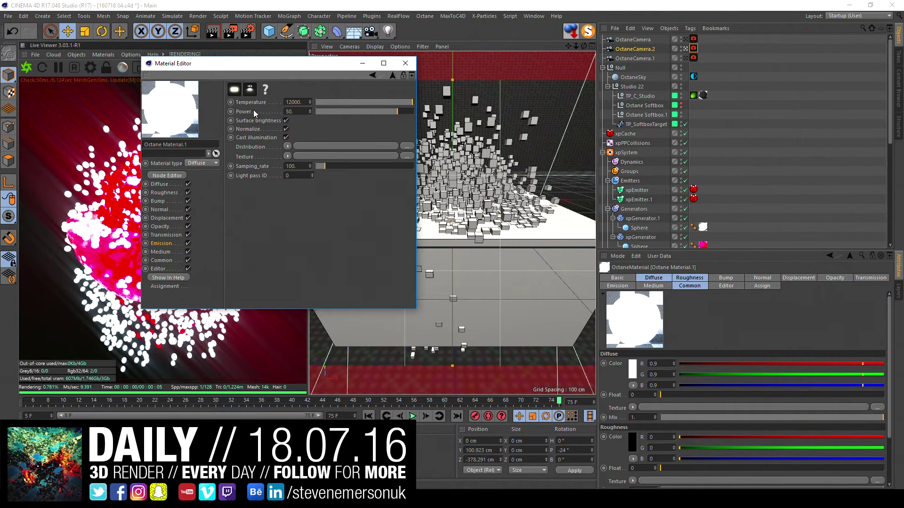
drag(280, 69, 540, 93)
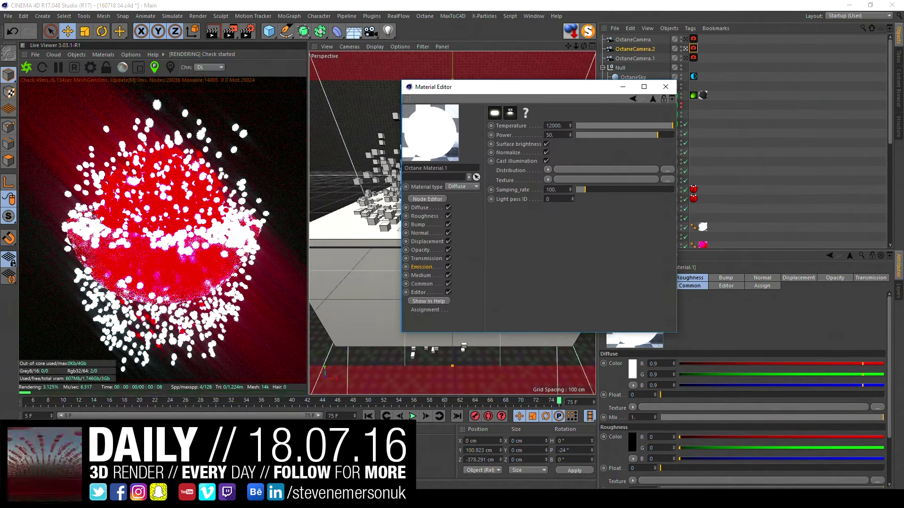
Step: Lower the pink material's blackbody emission power from 200 to 100, keeping temperature 500
click(427, 194)
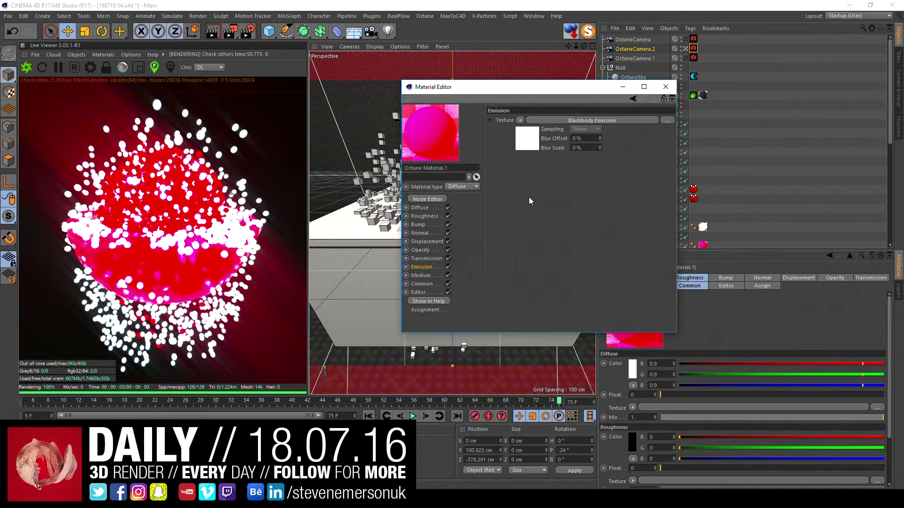
click(526, 139)
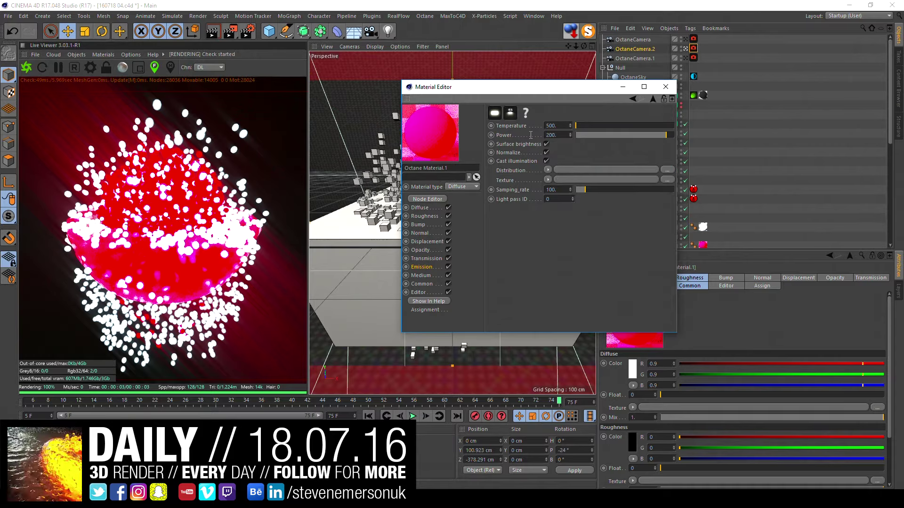
click(531, 138)
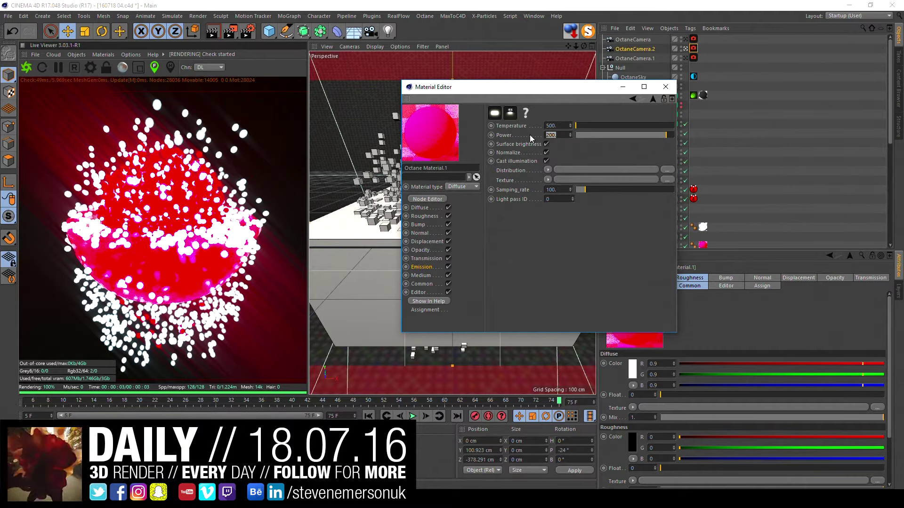
text(100)
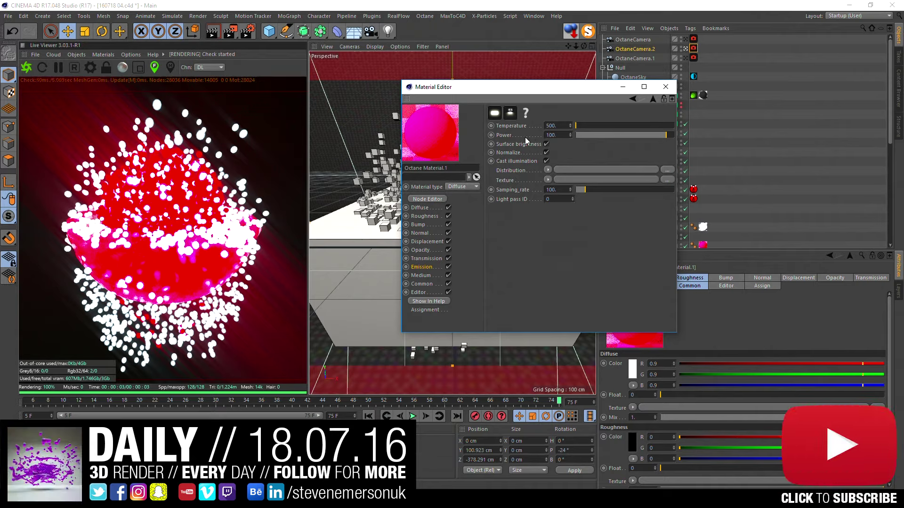
key(Return)
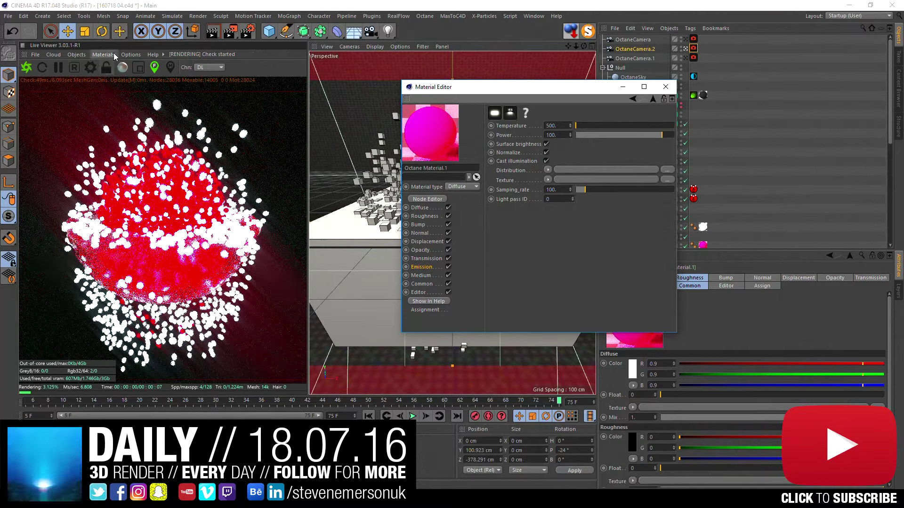
Step: Raise the Octane post-processing glare power to about 10.26
click(194, 93)
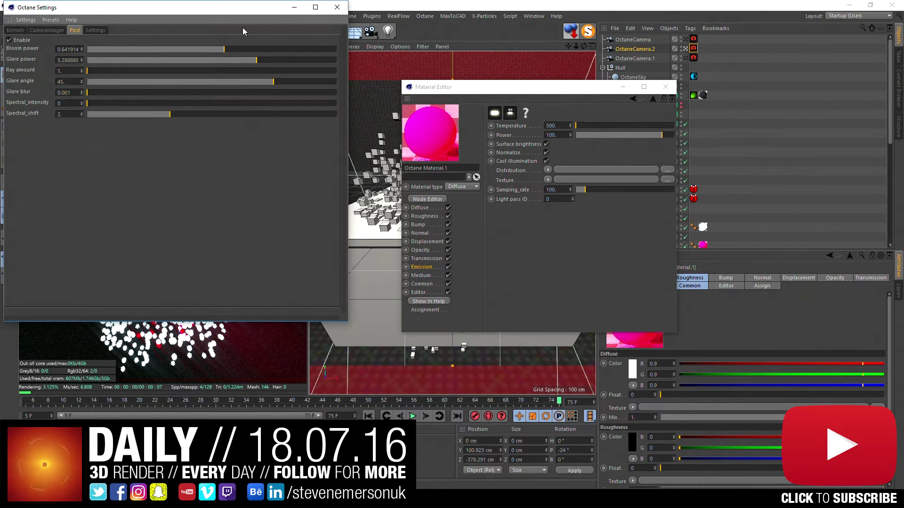
drag(245, 7, 628, 56)
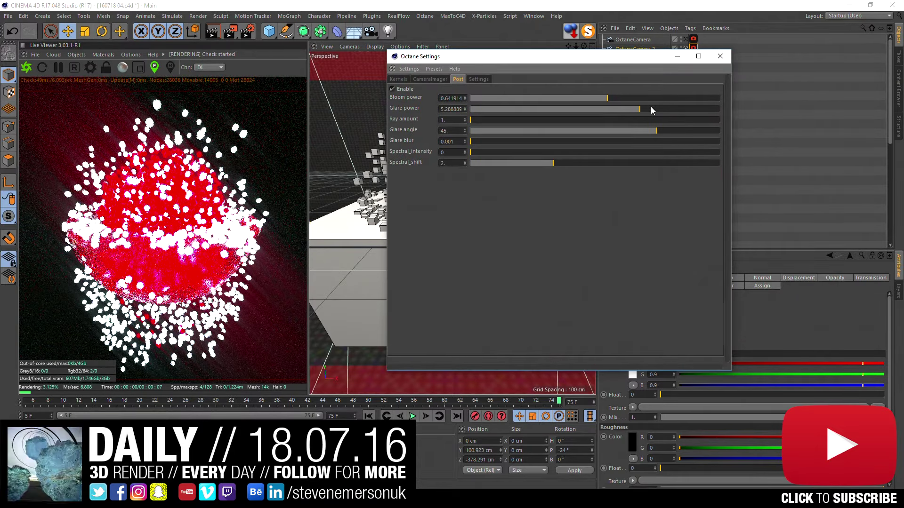
click(651, 107)
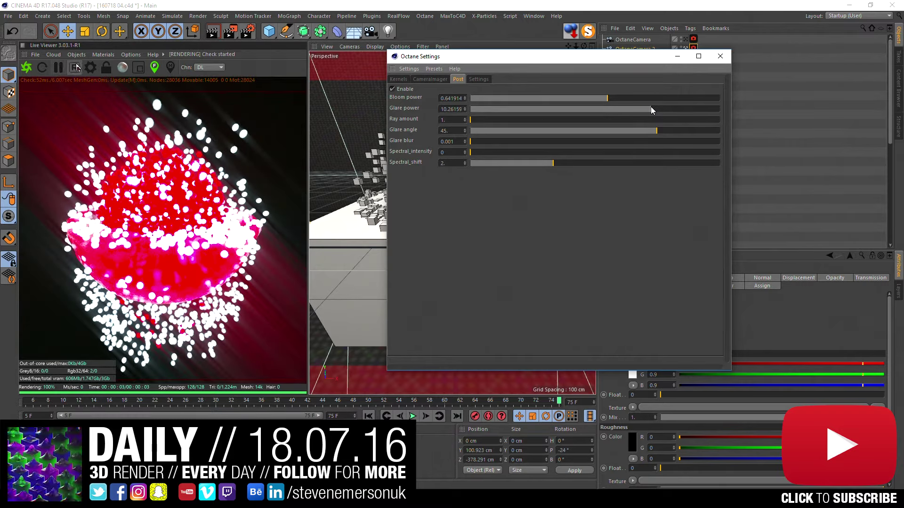
click(397, 79)
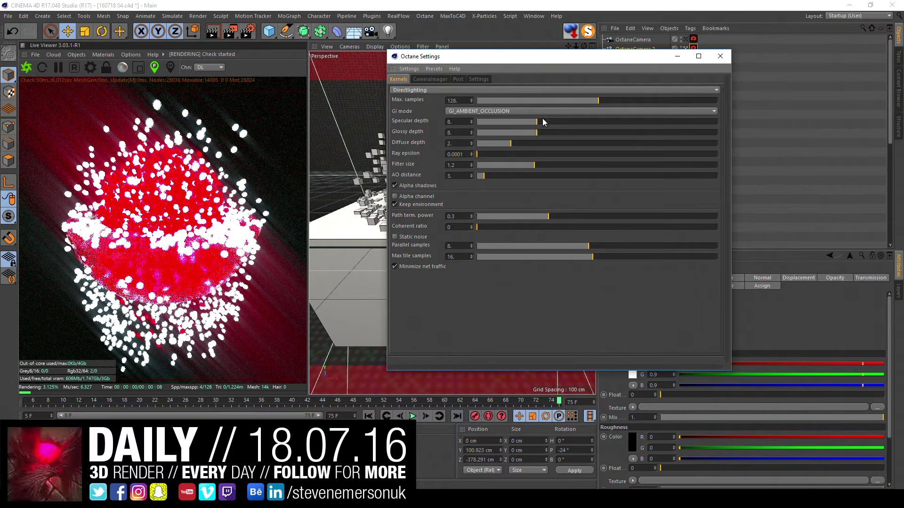
Step: Set the Octane kernel to diffuse depth 3, ray epsilon 0.0021 and max samples 1024
click(546, 143)
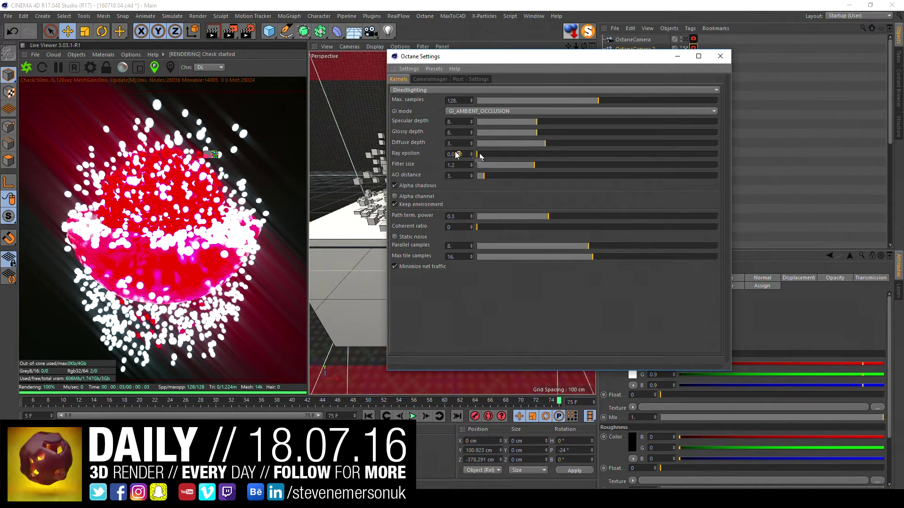
key(Return)
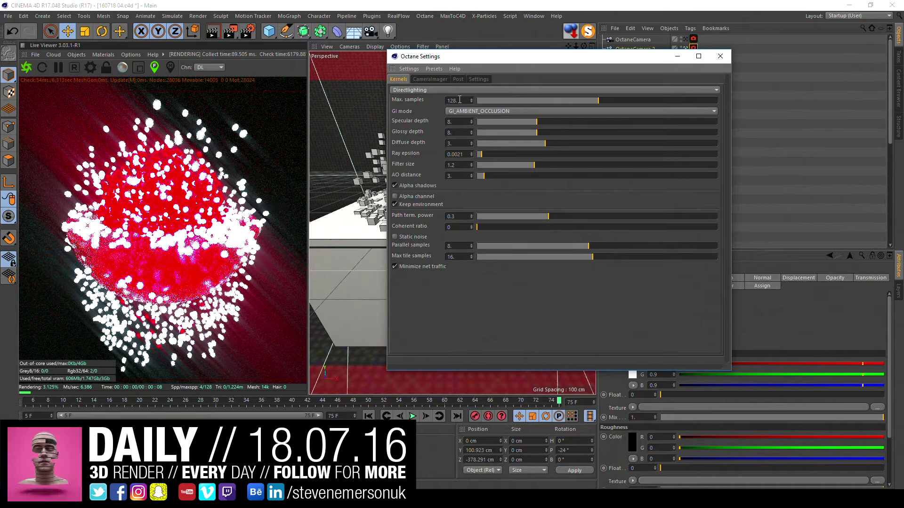
double_click(460, 100)
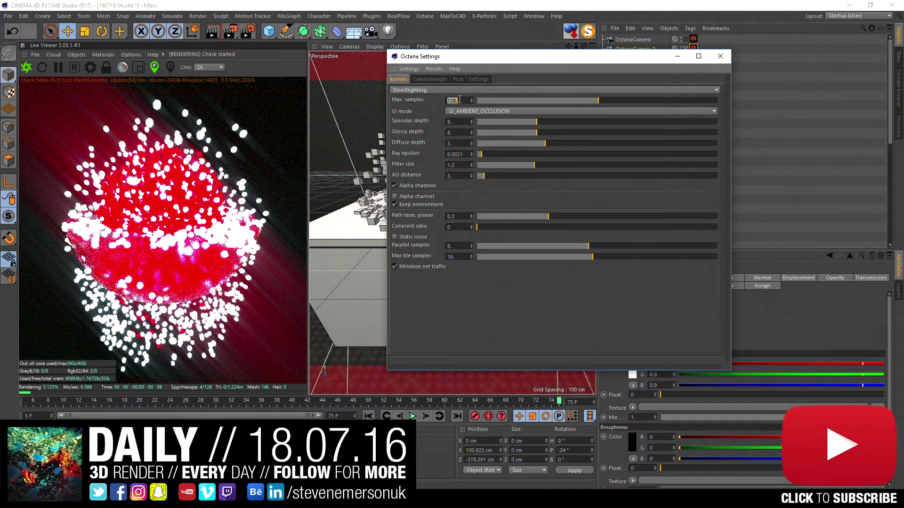
text(1024)
key(Return)
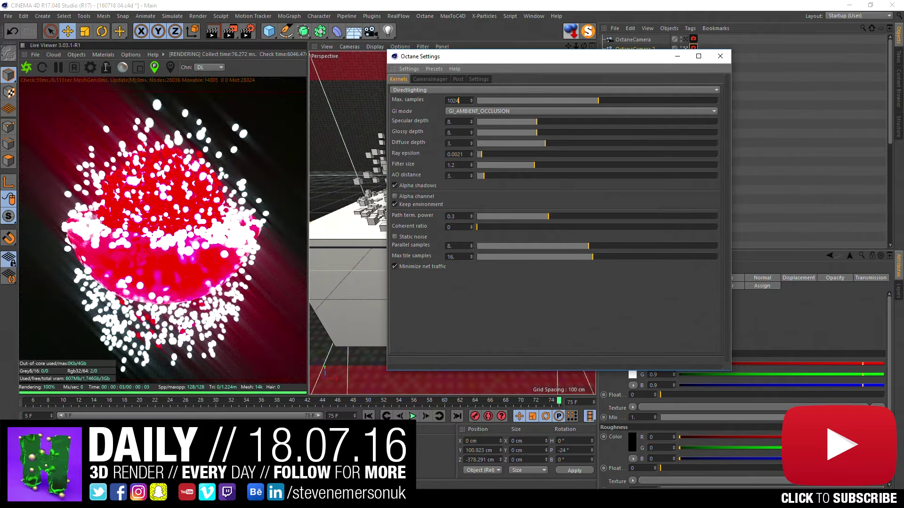
key(Return)
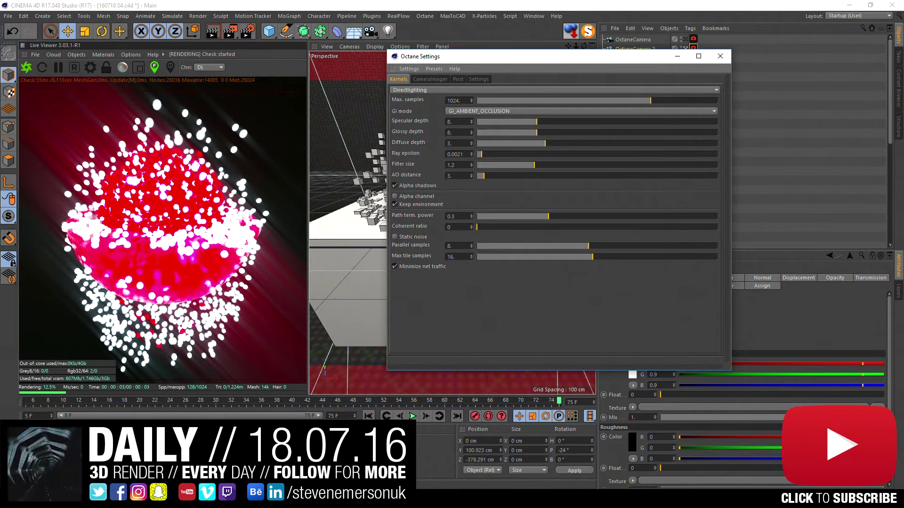
click(63, 324)
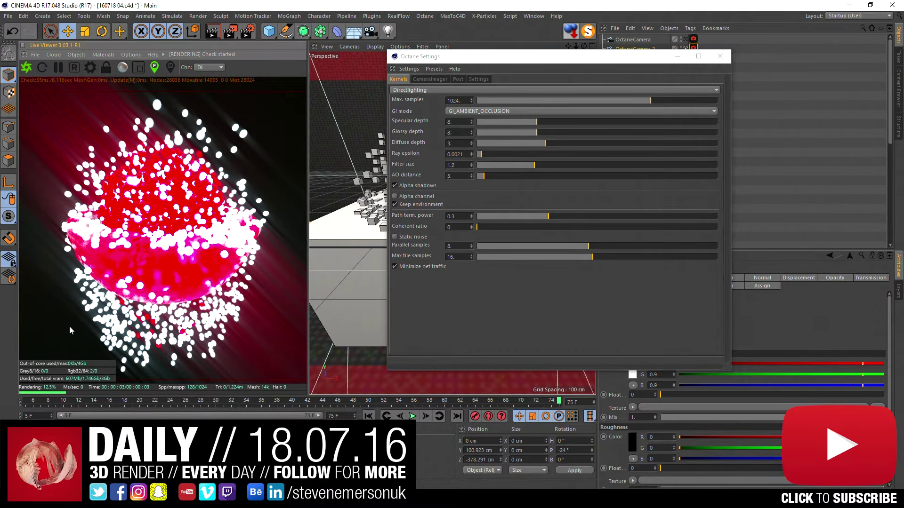
key(alt+Tab)
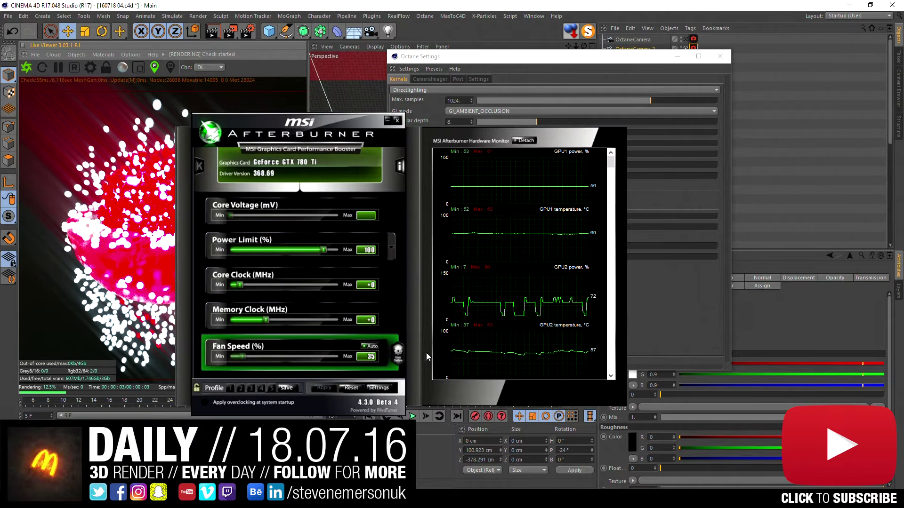
Step: Minimize MSI Afterburner to bring the Octane Live Viewer back into view
click(388, 120)
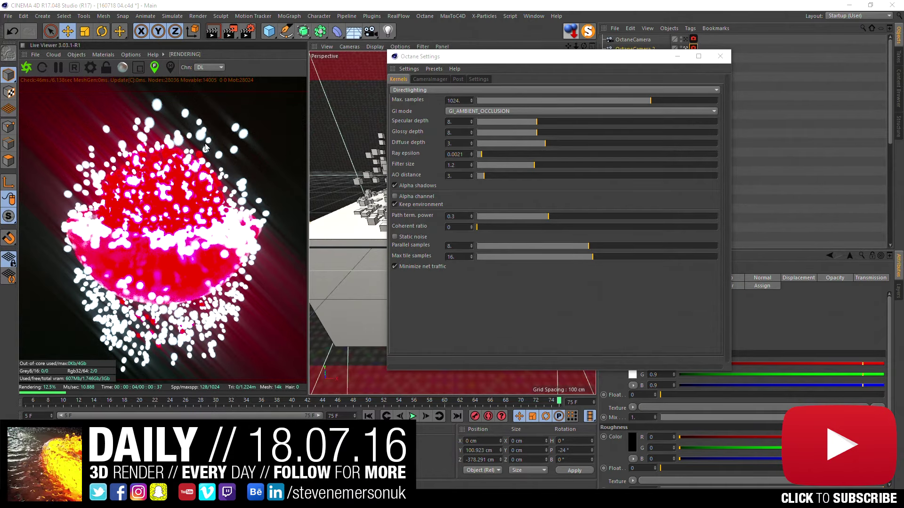
Step: Lock the Live Viewer resolution and raise Octane max samples from 1024 to 2048
click(109, 68)
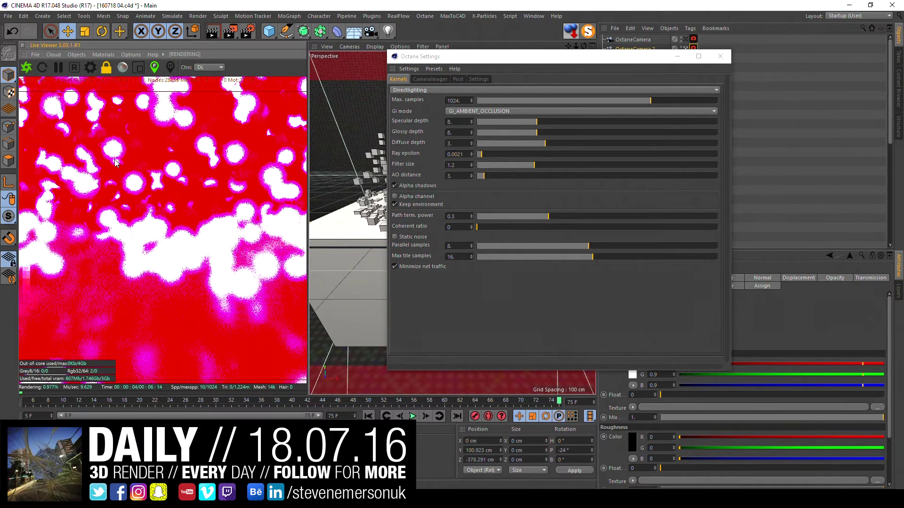
key(y)
key(y)
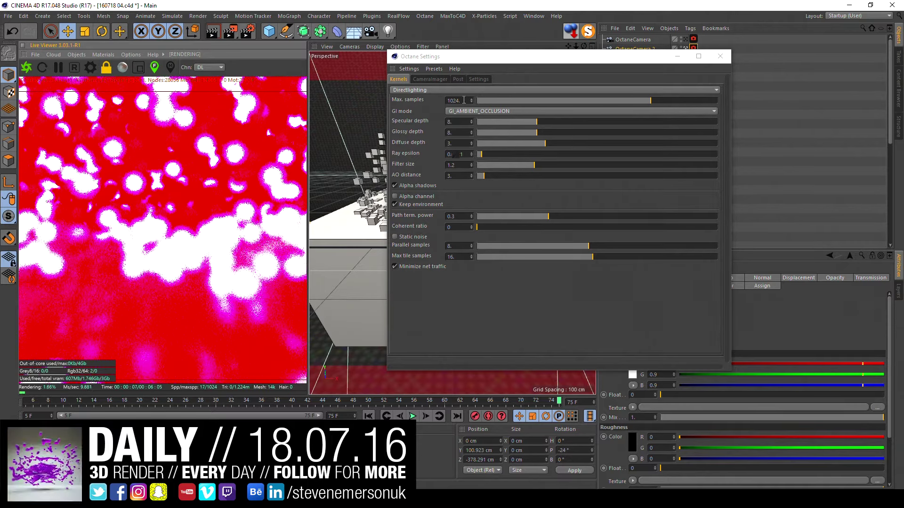
click(454, 100)
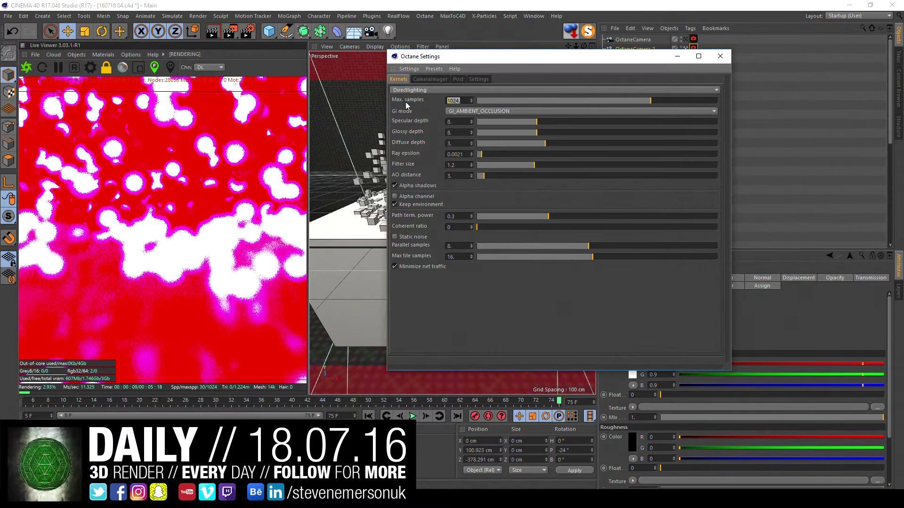
text(2048)
key(Return)
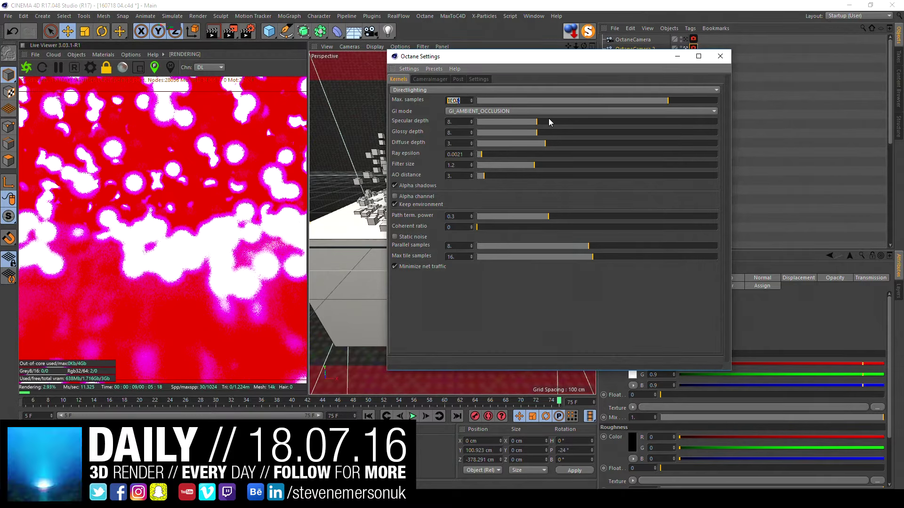
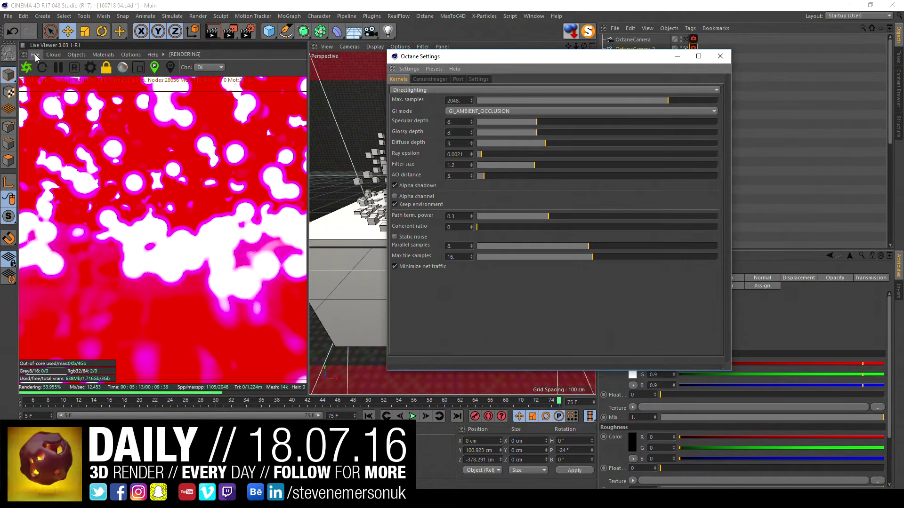
Step: Let the Octane Live Viewer render finish at 2048 of 2048 samples
key(y)
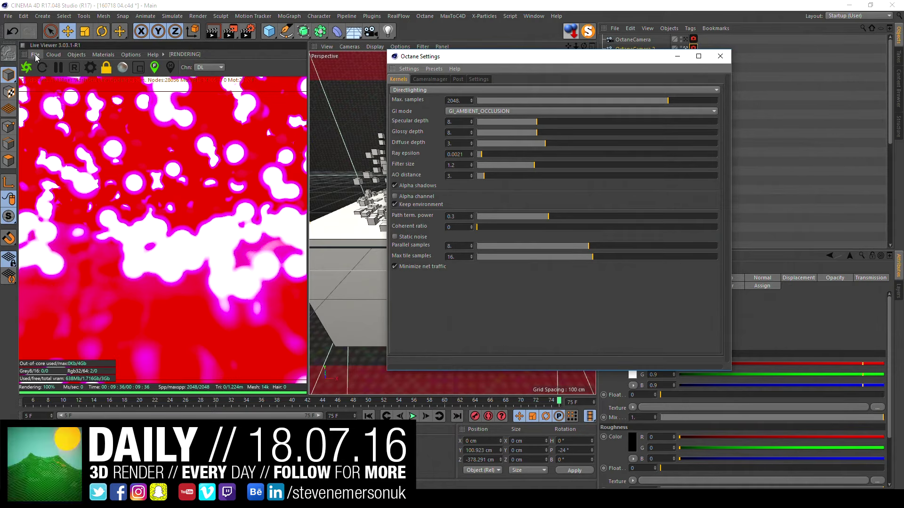
Step: Choose Save Image for the render and browse to the Dailys\07\18 folder
click(35, 55)
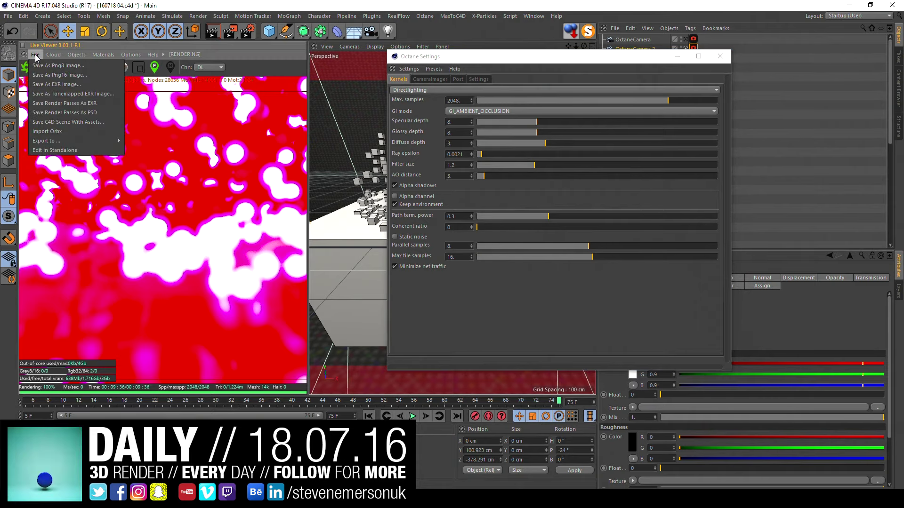
click(51, 82)
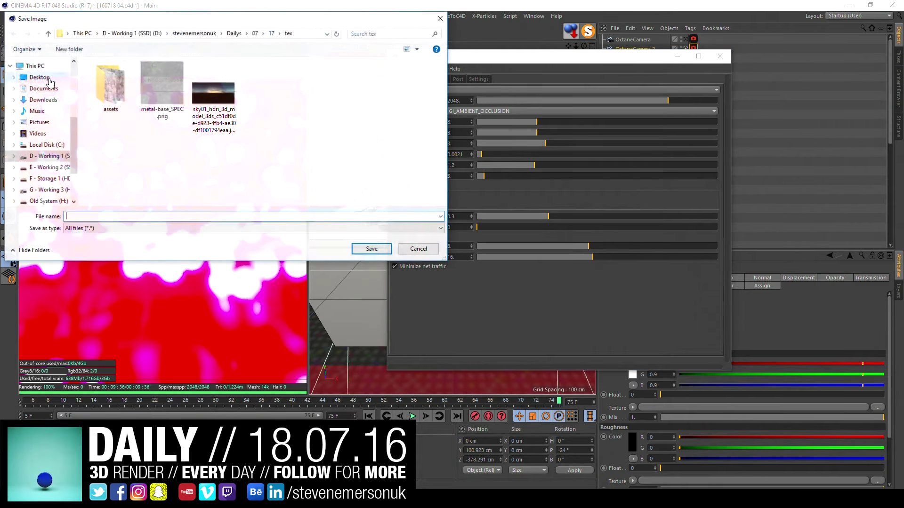
click(234, 33)
double_click(100, 137)
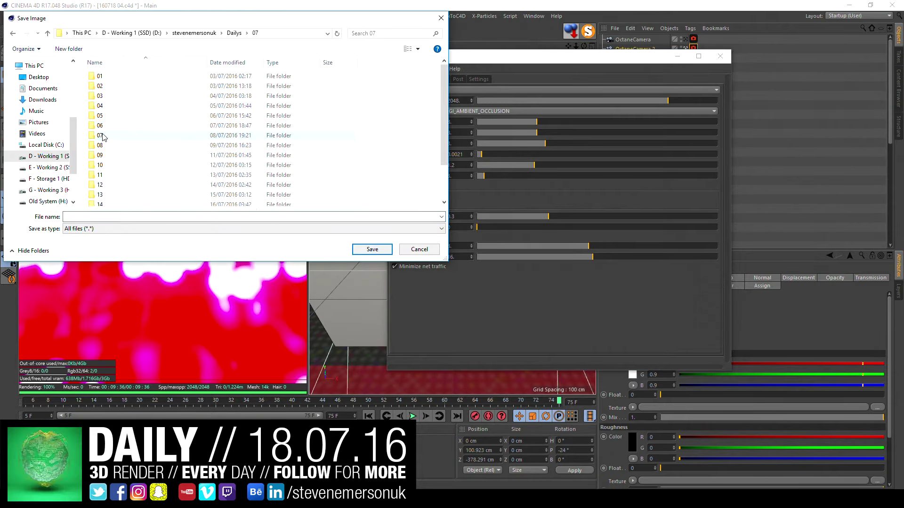
double_click(100, 200)
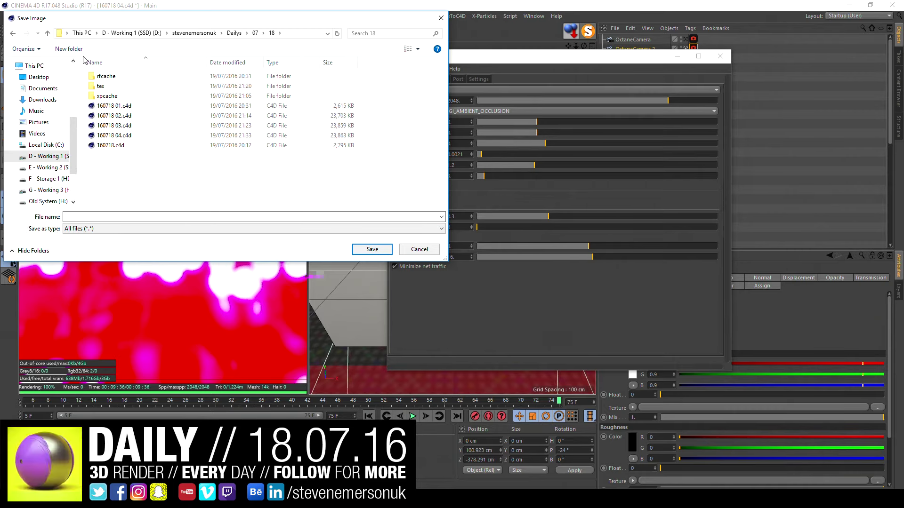
Step: Create a new 'export' folder and save the render in it as 160718
click(69, 48)
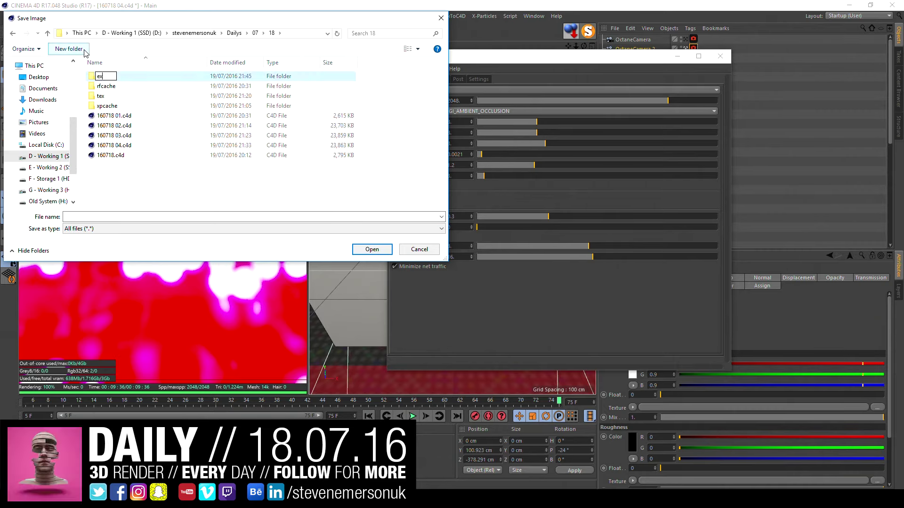
text(export)
key(Return)
key(Return)
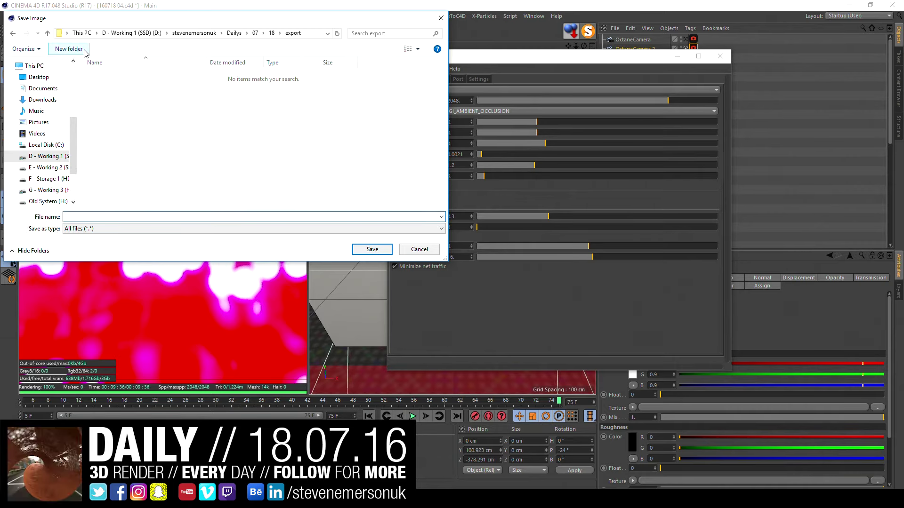
text(160718)
key(Return)
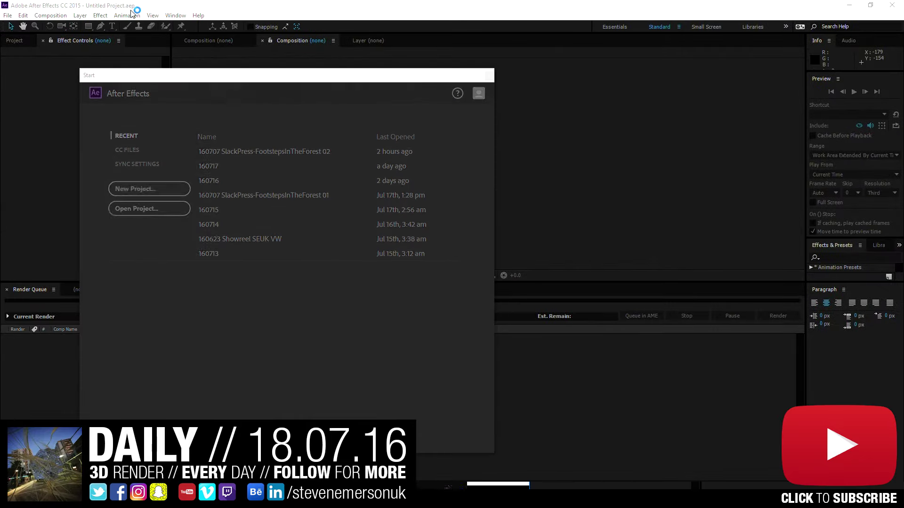
Step: Close the start screen and import 160718.png from Dailys\07\18\export
click(491, 75)
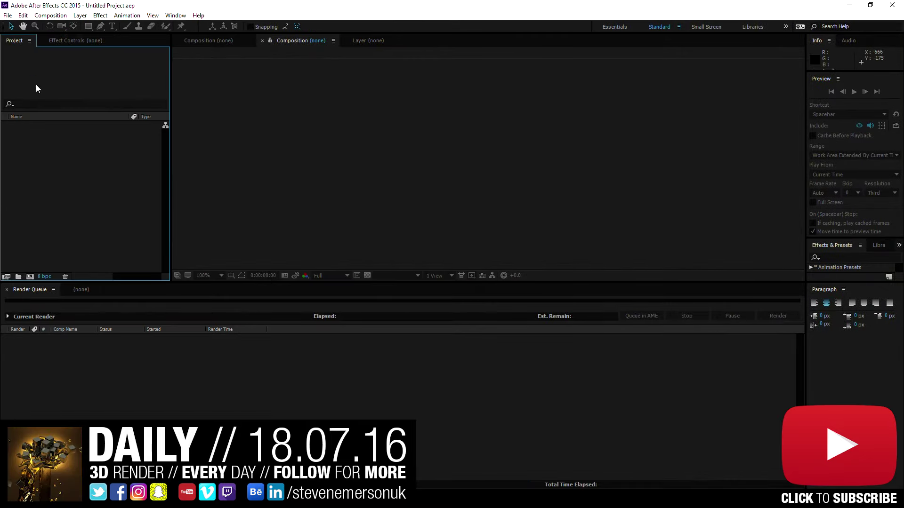
double_click(74, 154)
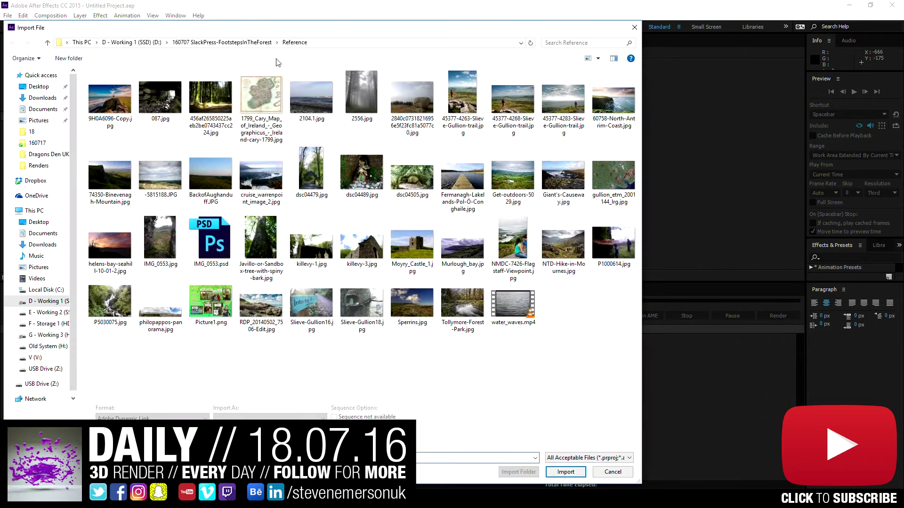
click(123, 42)
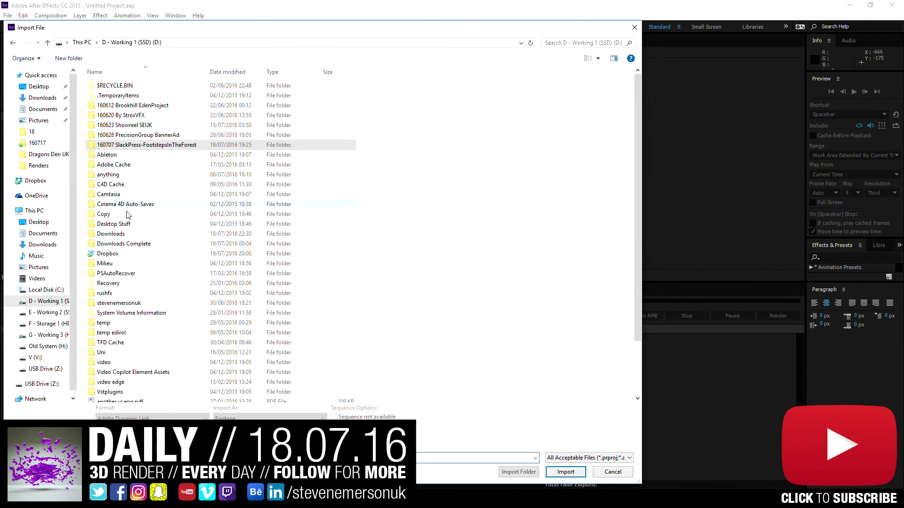
double_click(119, 301)
text(d)
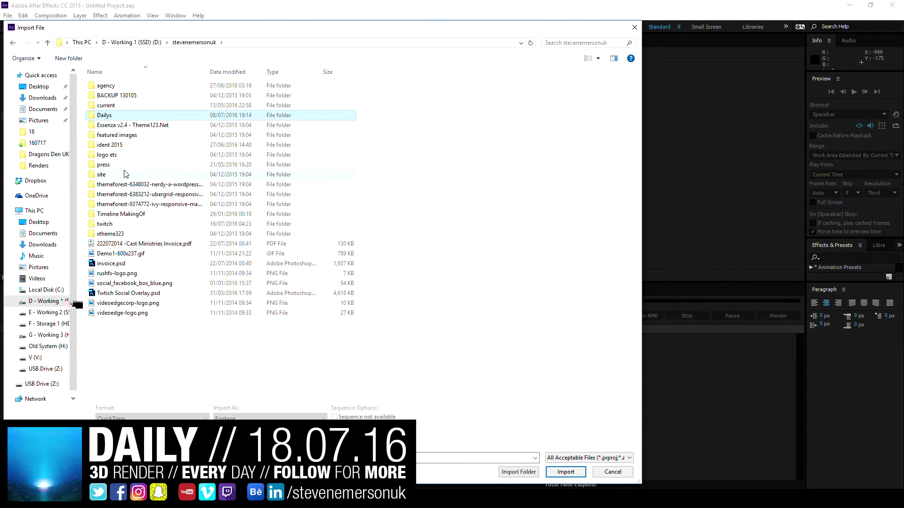
key(Return)
text(07)
key(Return)
key(Return)
key(Up)
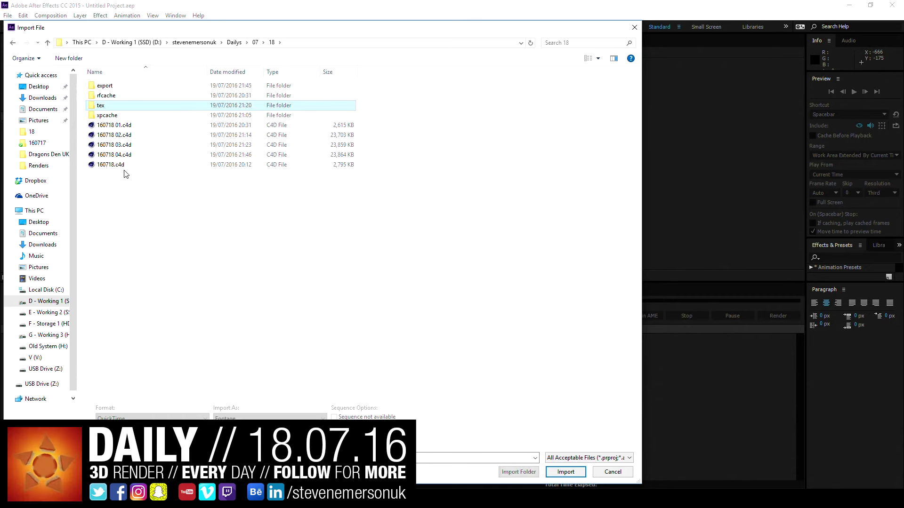
key(Up)
key(Up)
key(Return)
key(Return)
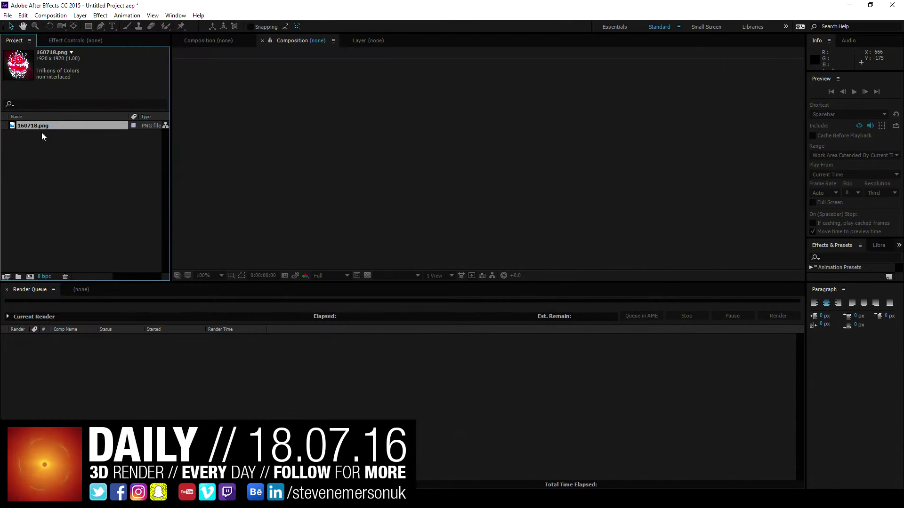
Step: Create a 160718 composition from 160718.png and make the timeline active
drag(40, 127, 30, 276)
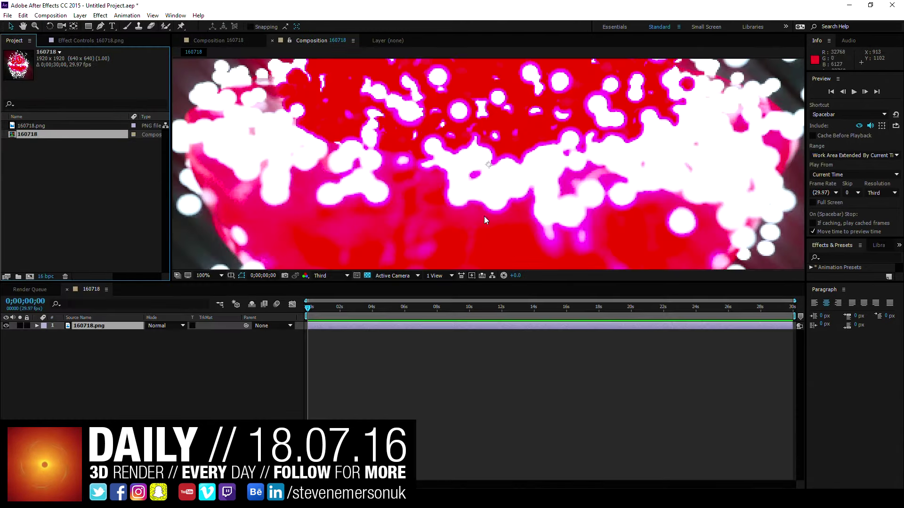
scroll(507, 188, up, 3)
scroll(485, 179, down, 3)
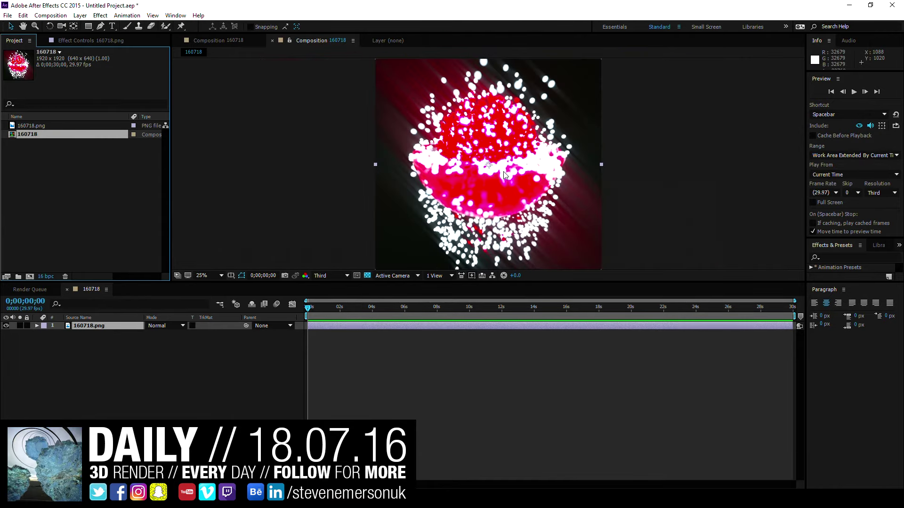
click(259, 363)
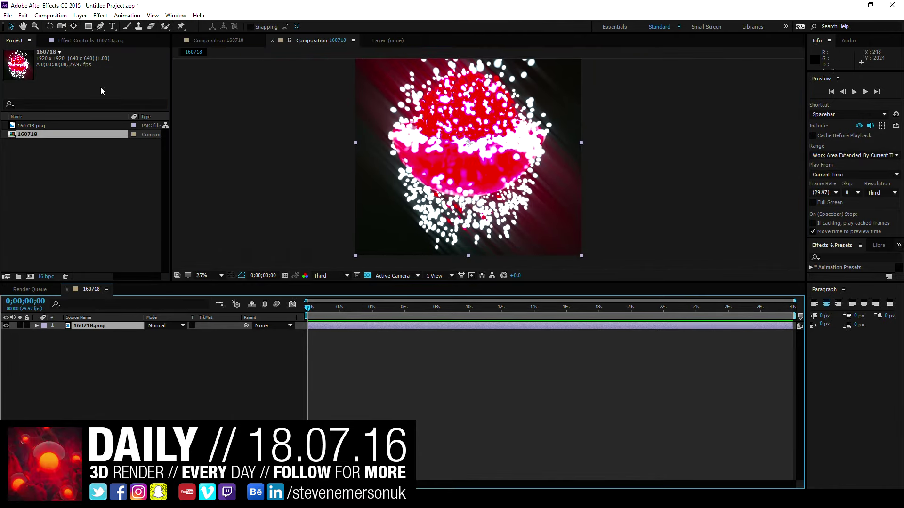
click(80, 15)
Step: Add an adjustment layer and duplicate it twice with Ctrl+D
click(323, 87)
key(ctrl+d)
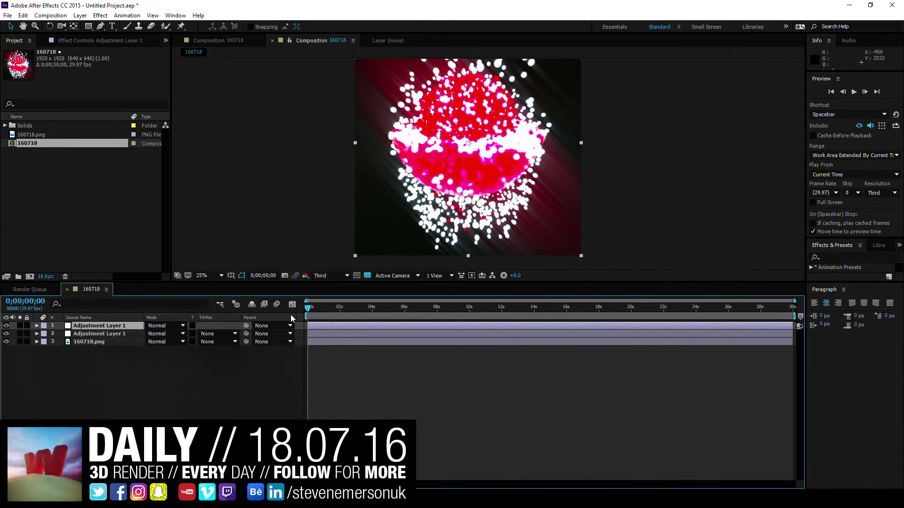
key(ctrl+d)
Step: Apply Curves to the adjustment layer and bend the curve for more contrast
click(846, 278)
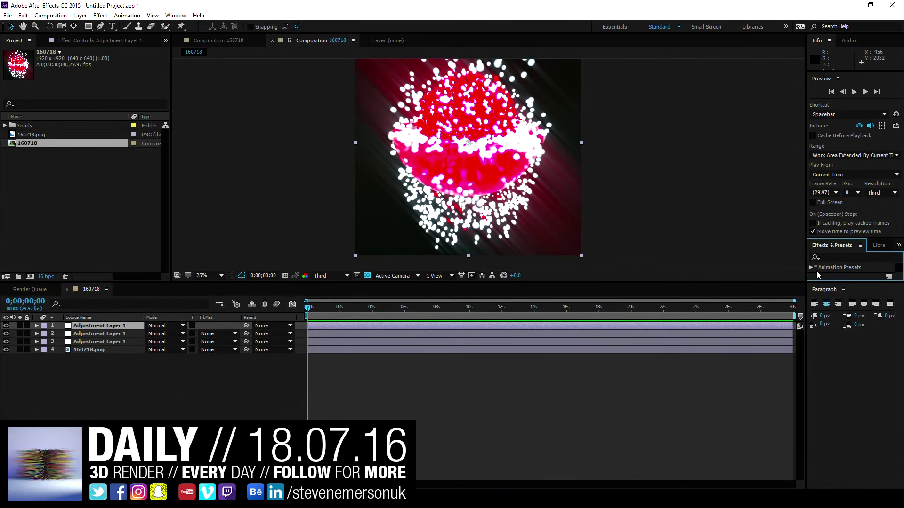
drag(833, 282, 833, 357)
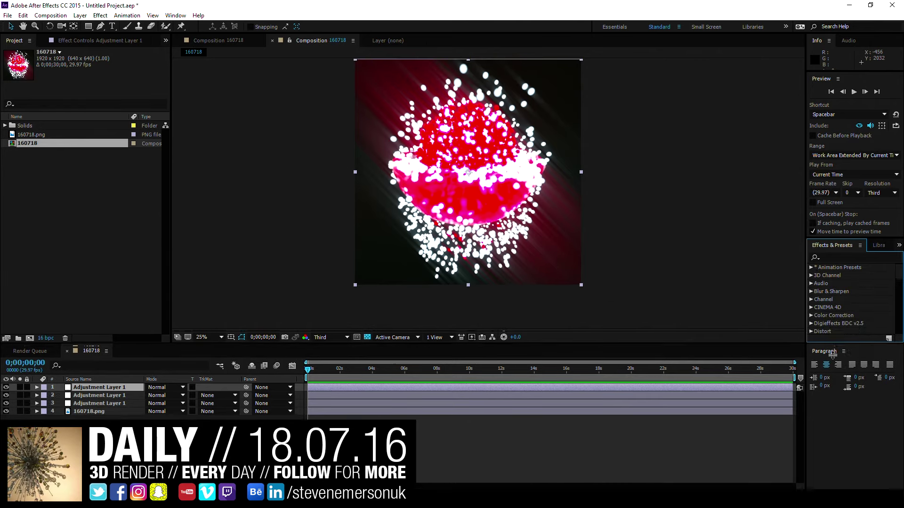
click(839, 258)
text(curve)
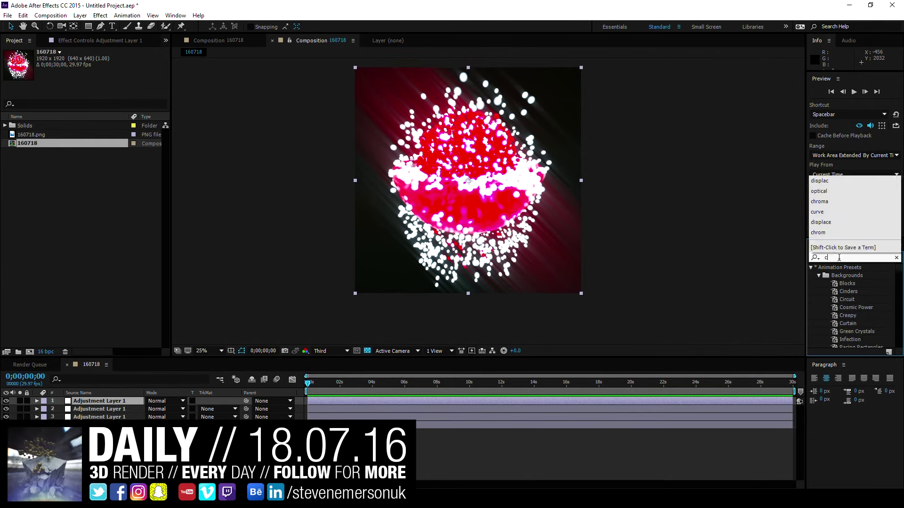
mouse_move(838, 299)
mouse_down()
mouse_move(93, 412)
mouse_move(93, 401)
mouse_up()
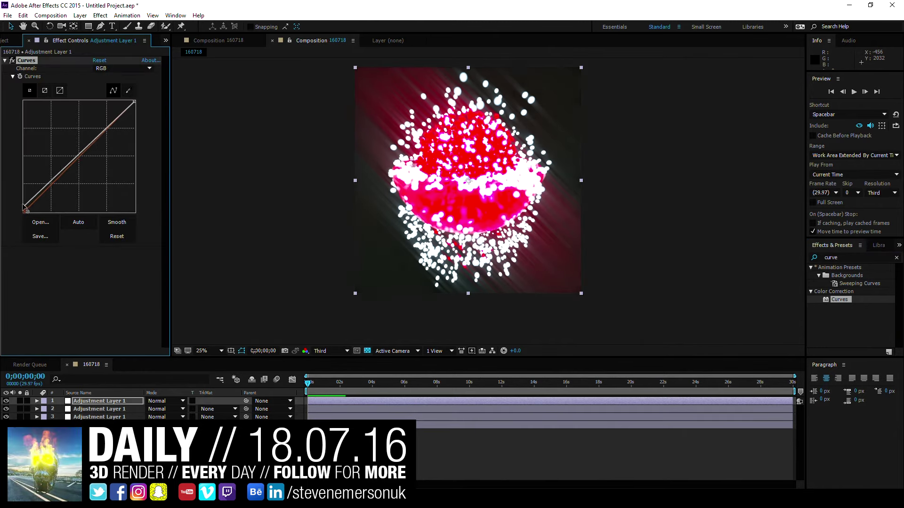
drag(47, 186, 107, 128)
Step: Apply MisFire Vignette to the adjustment layer and move it above Curves
click(886, 256)
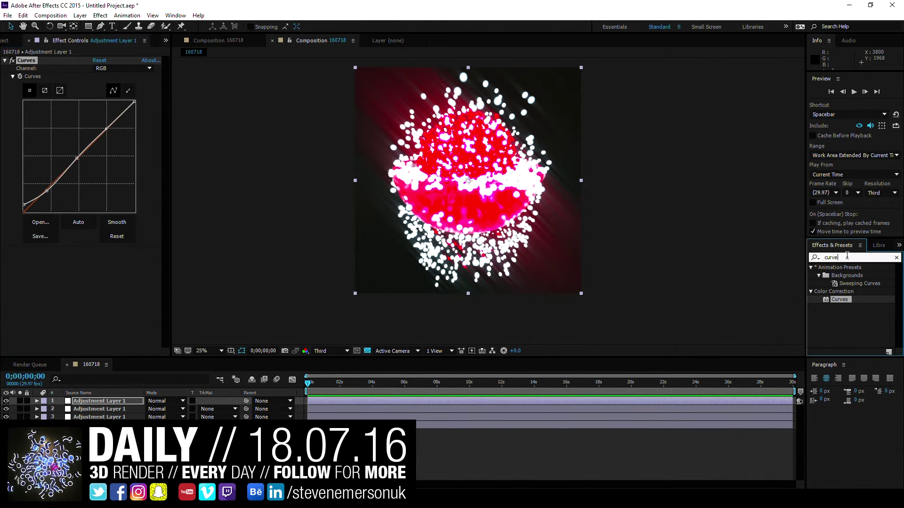
text(misfire)
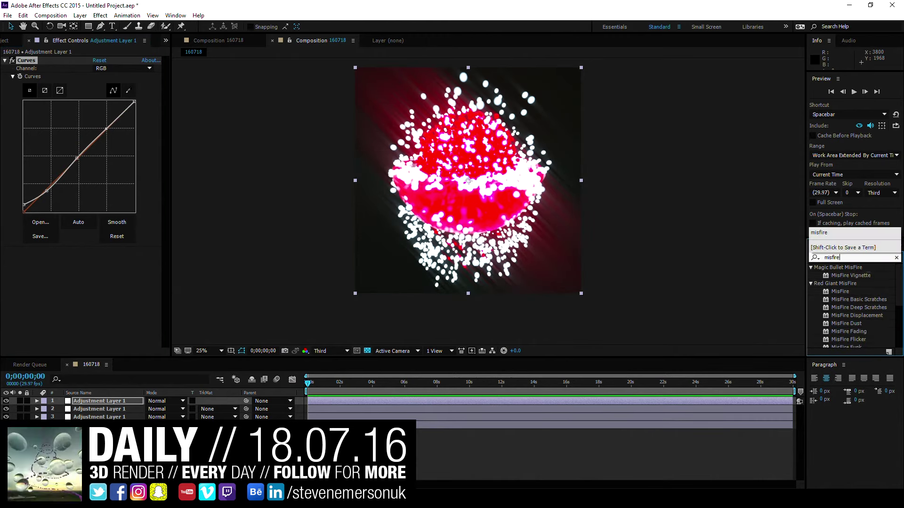
scroll(851, 318, down, 3)
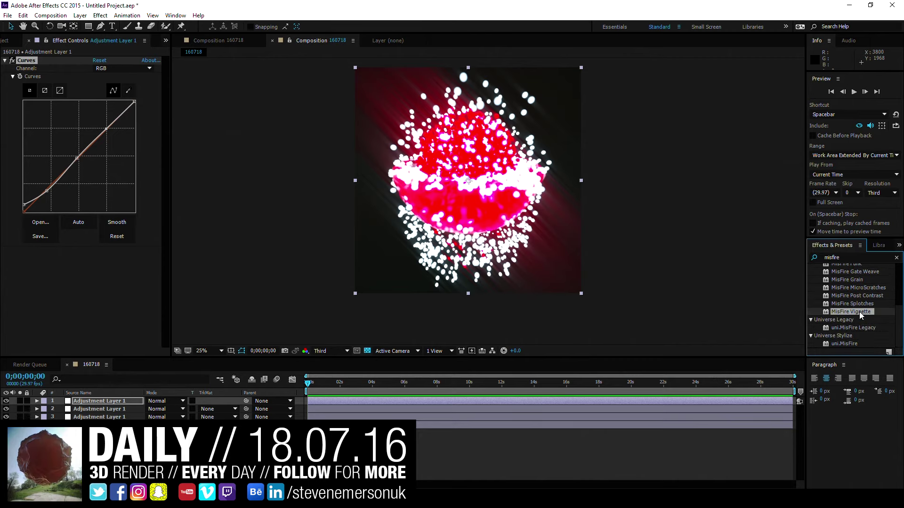
double_click(859, 311)
drag(39, 250, 28, 60)
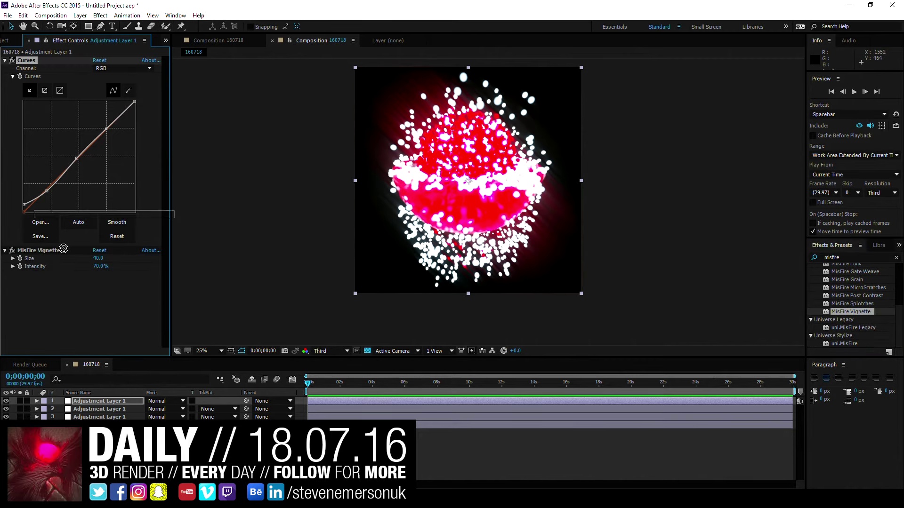
scroll(382, 206, up, 3)
scroll(382, 206, down, 3)
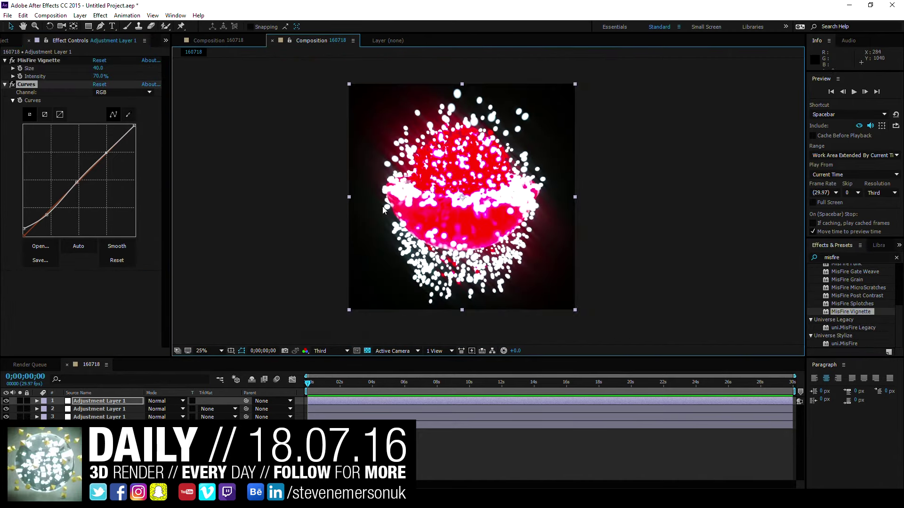
Step: Lower the MisFire Vignette intensity to 40% and recentre the frame in the viewer
drag(110, 77, 102, 80)
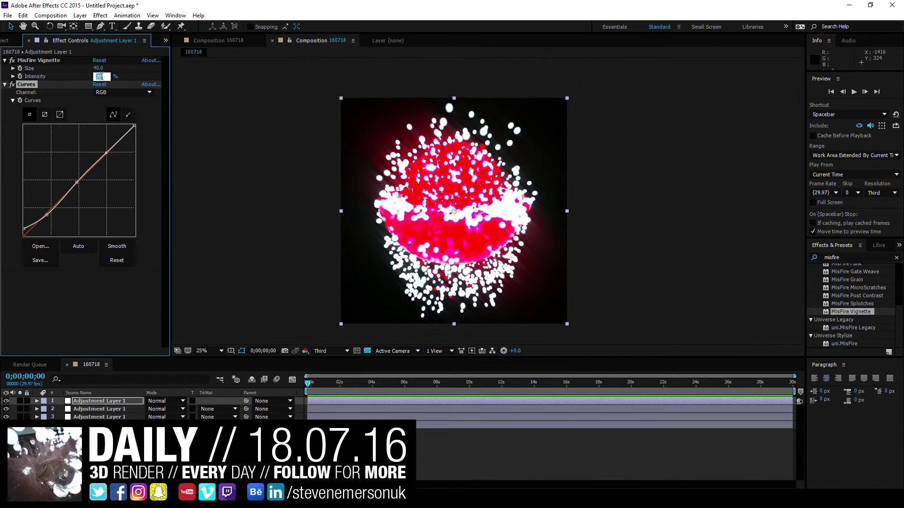
scroll(478, 151, up, 3)
scroll(479, 151, down, 1)
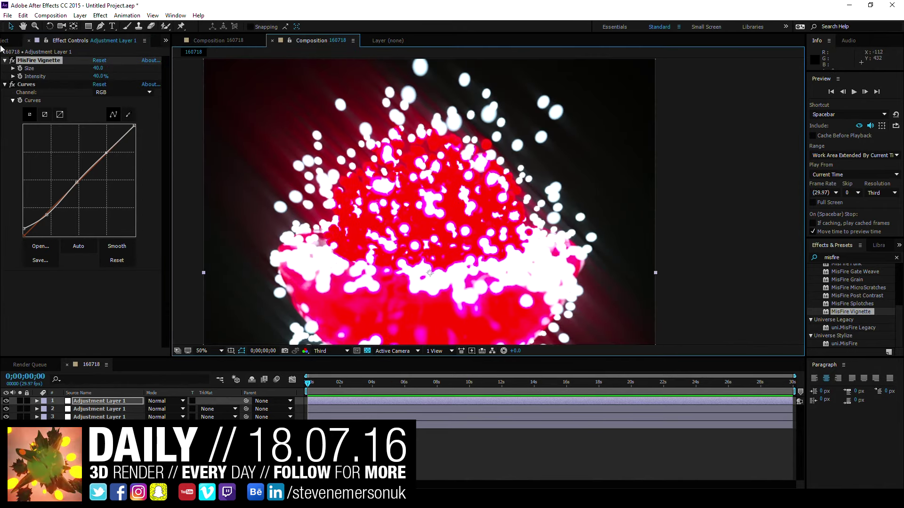
scroll(407, 174, down, 2)
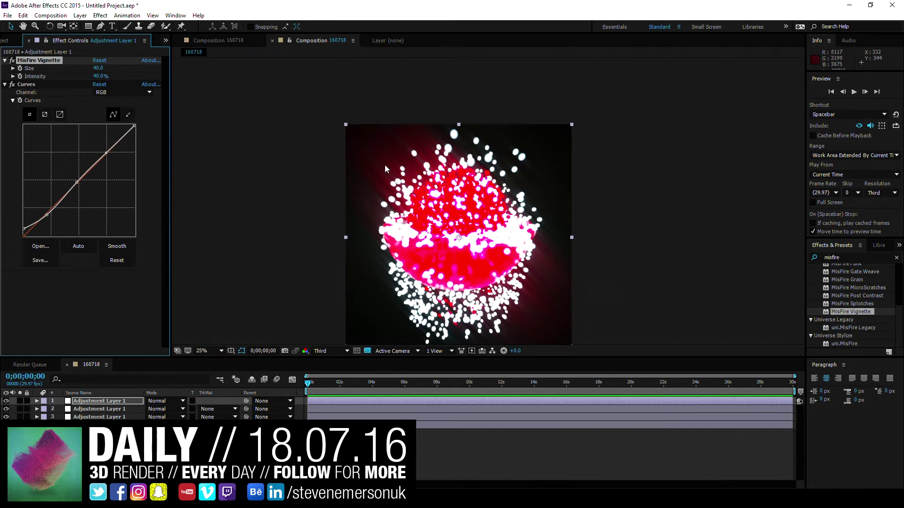
mouse_move(406, 174)
mouse_down()
mouse_move(383, 115)
mouse_move(377, 136)
mouse_up()
drag(98, 76, 125, 78)
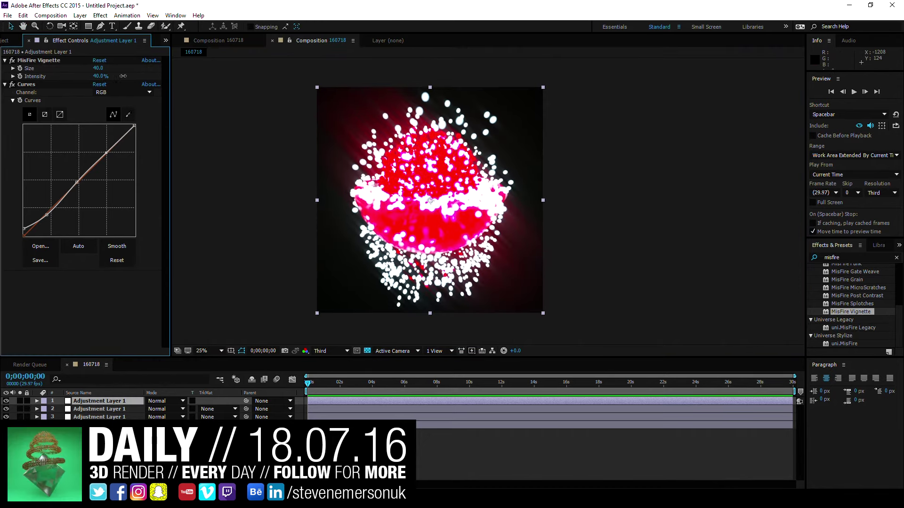
scroll(403, 167, up, 1)
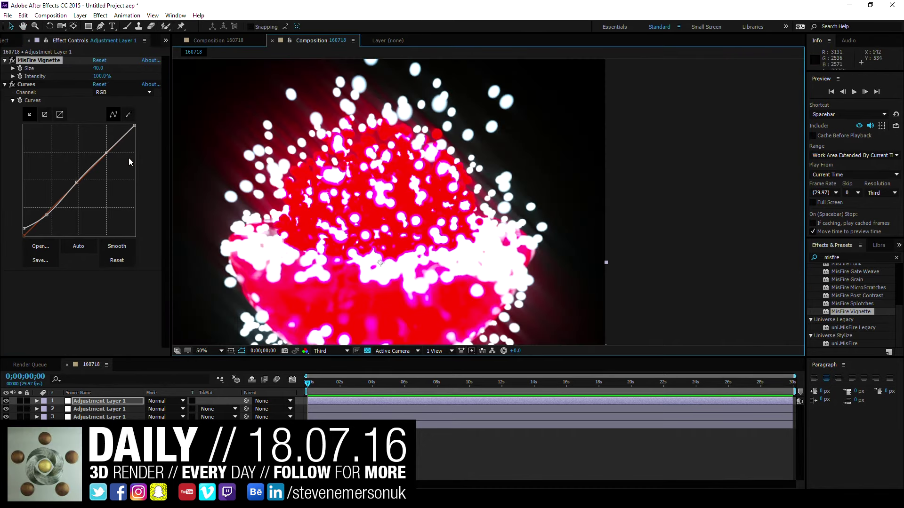
Step: Raise the vignette size to 47.3 and save the project as 160718.aep in Dailys\07\18
mouse_move(98, 68)
mouse_down()
mouse_move(154, 70)
mouse_move(135, 70)
mouse_up()
key(ctrl+s)
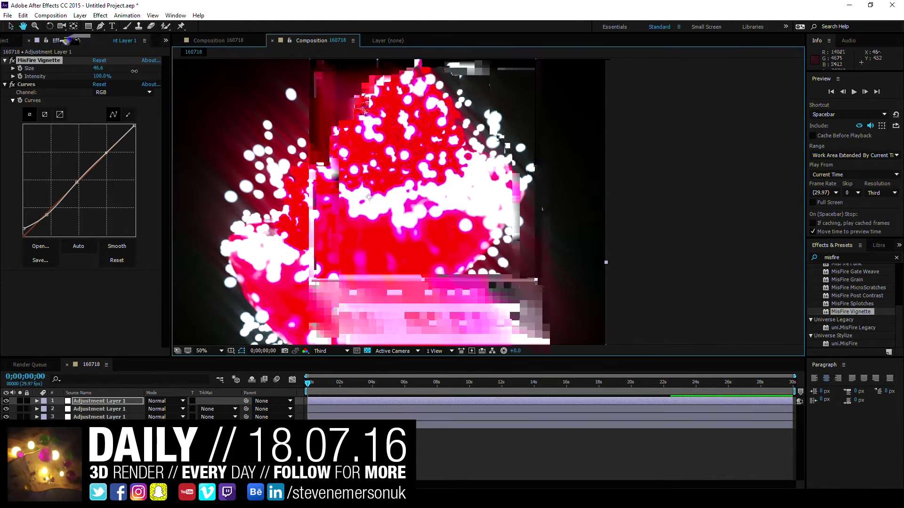
key(alt+Up)
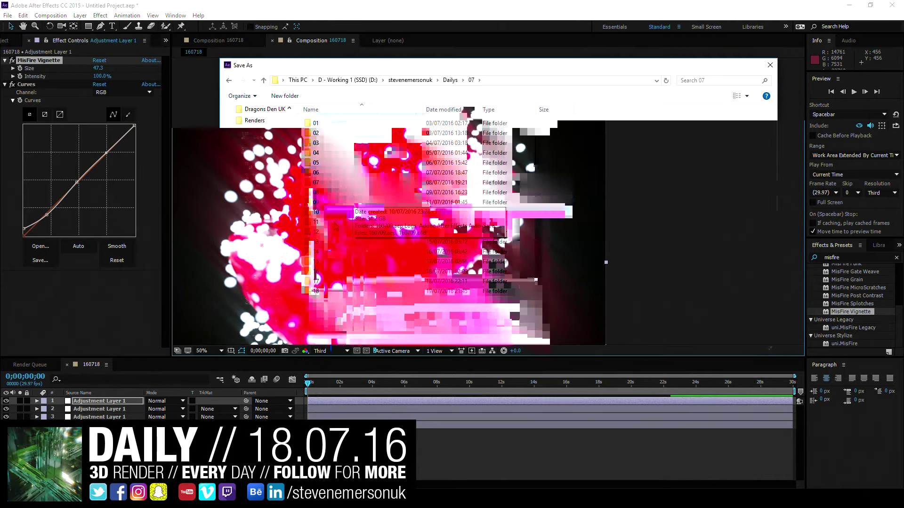
double_click(320, 292)
triple_click(314, 349)
text(160718)
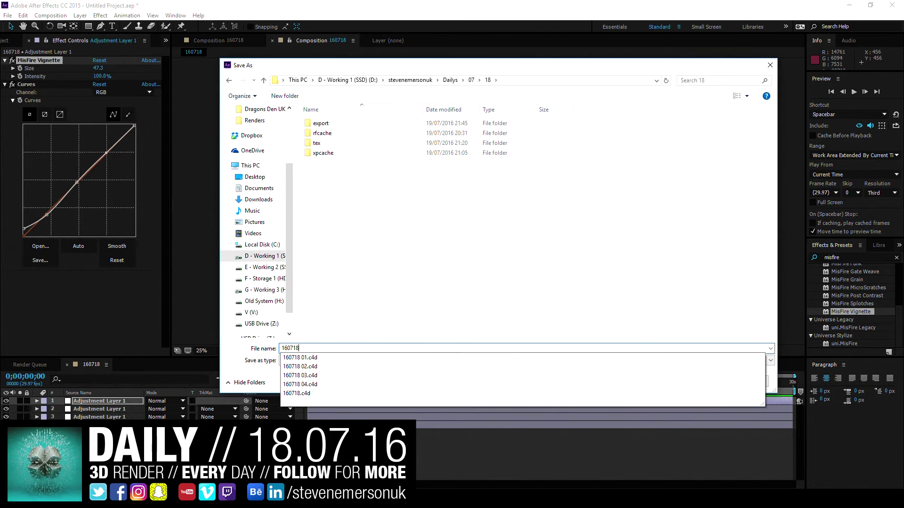
key(Return)
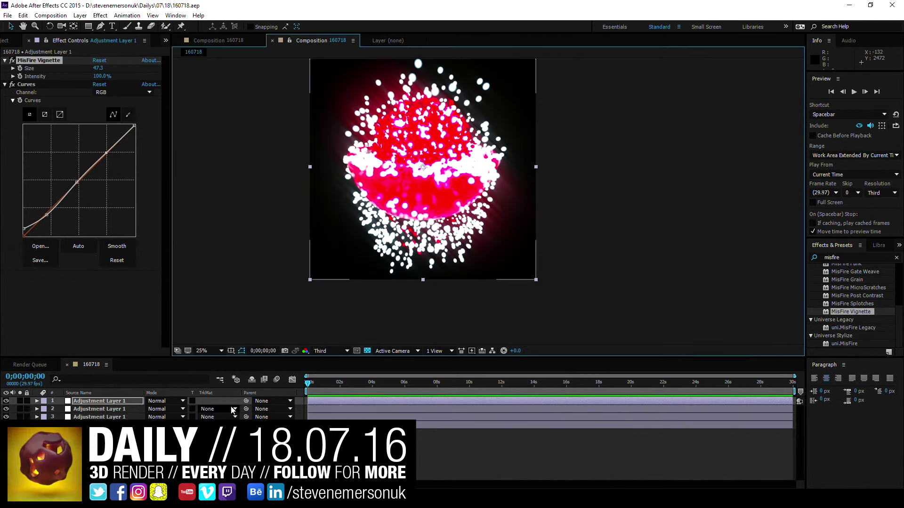
click(97, 417)
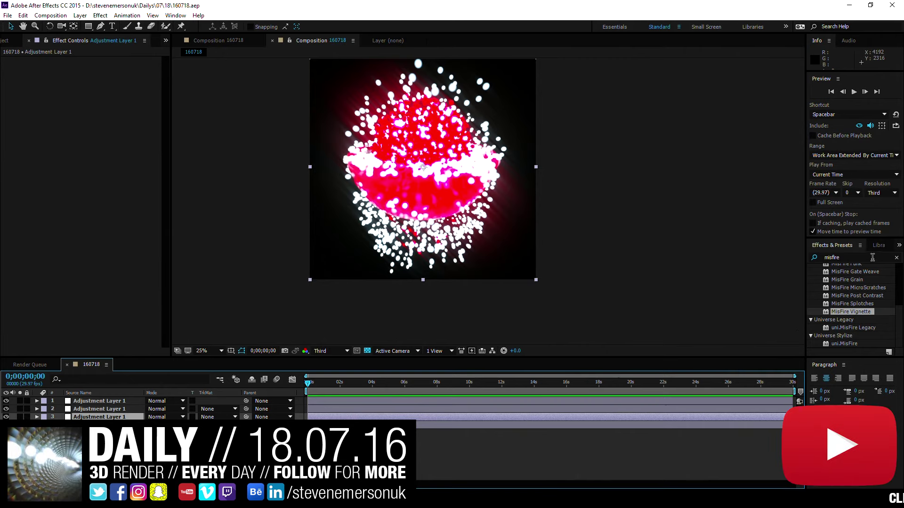
Step: Apply the Real Glow effect to the third adjustment layer
click(868, 257)
text(loo)
key(BackSpace)
key(BackSpace)
key(BackSpace)
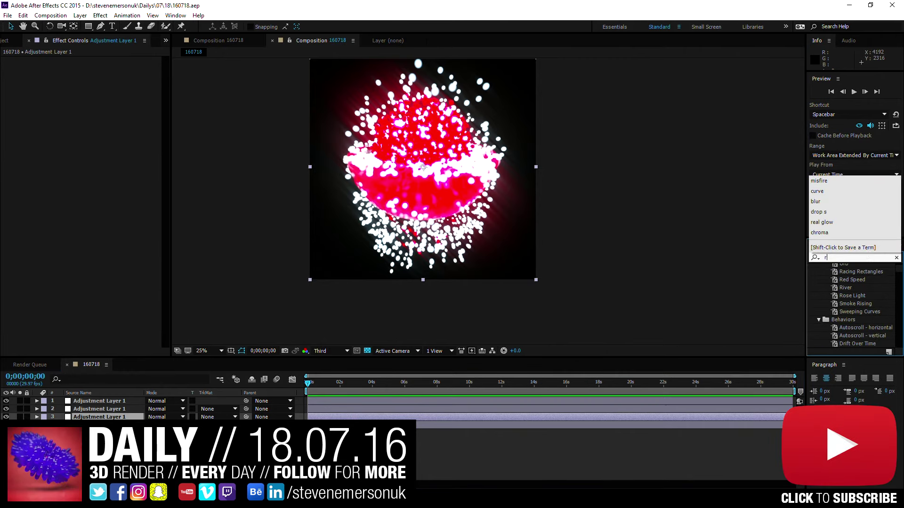
text(real)
double_click(843, 299)
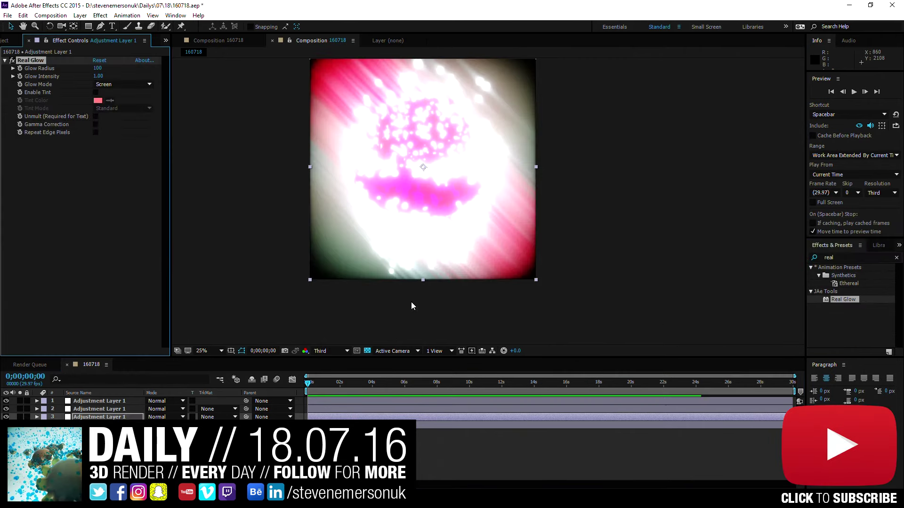
scroll(416, 263, up, 1)
scroll(411, 170, down, 1)
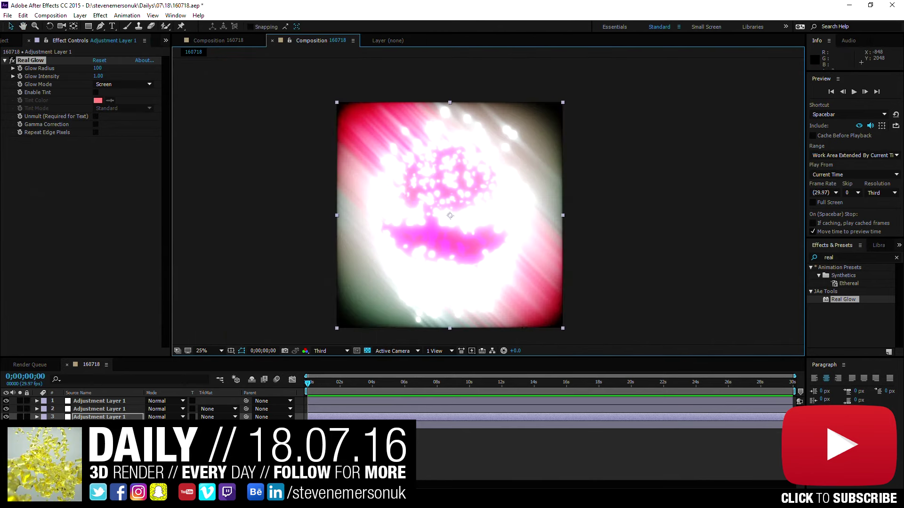
Step: Set the glow layer's blending mode to Soft Light, after trying Screen
click(164, 417)
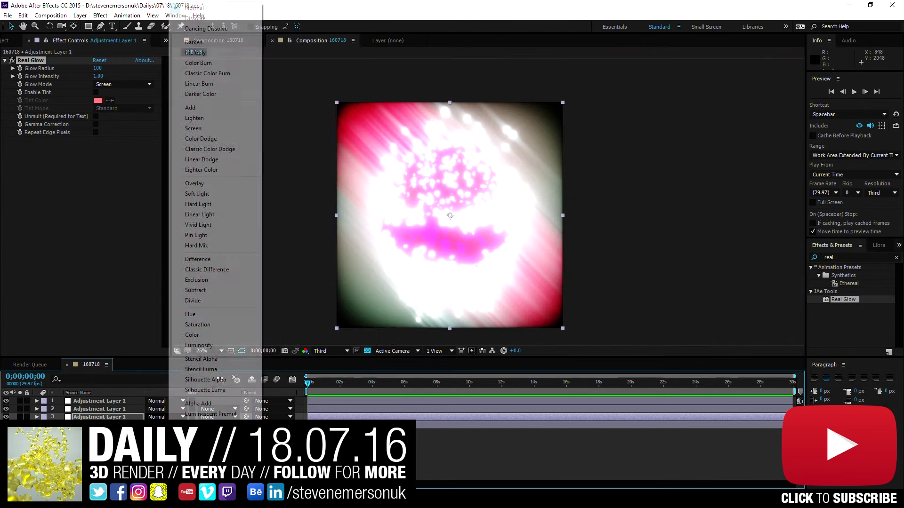
click(202, 127)
drag(384, 231, 385, 228)
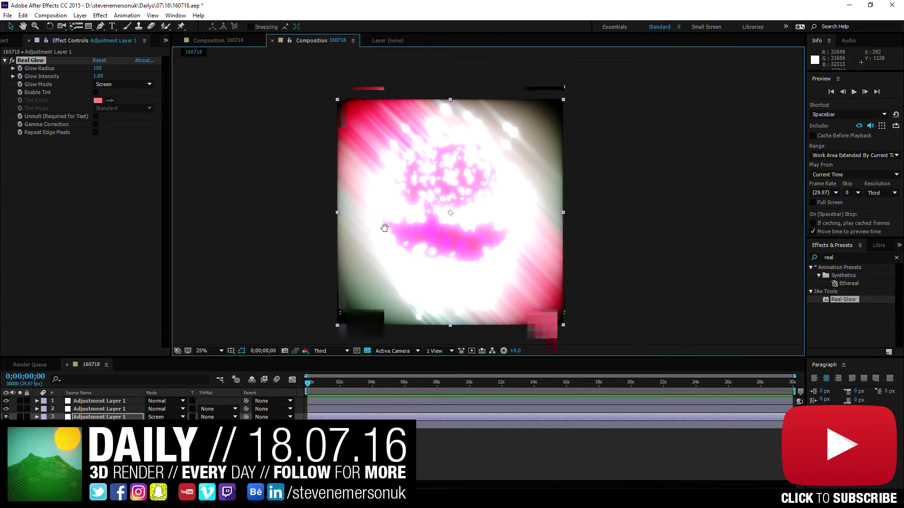
click(160, 416)
click(202, 200)
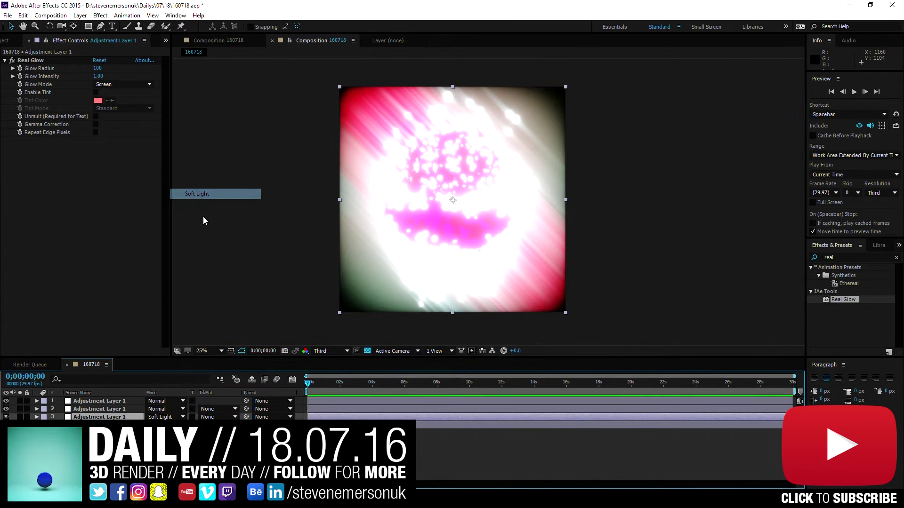
key(period)
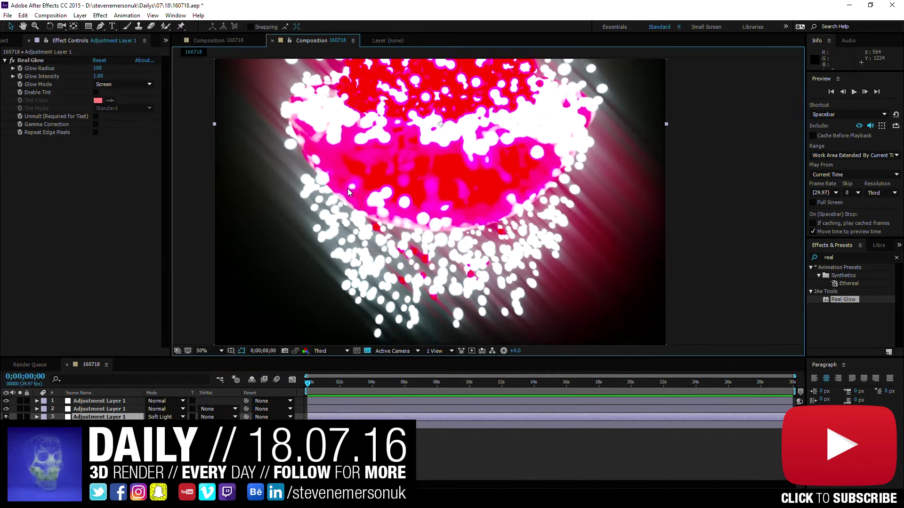
key(v)
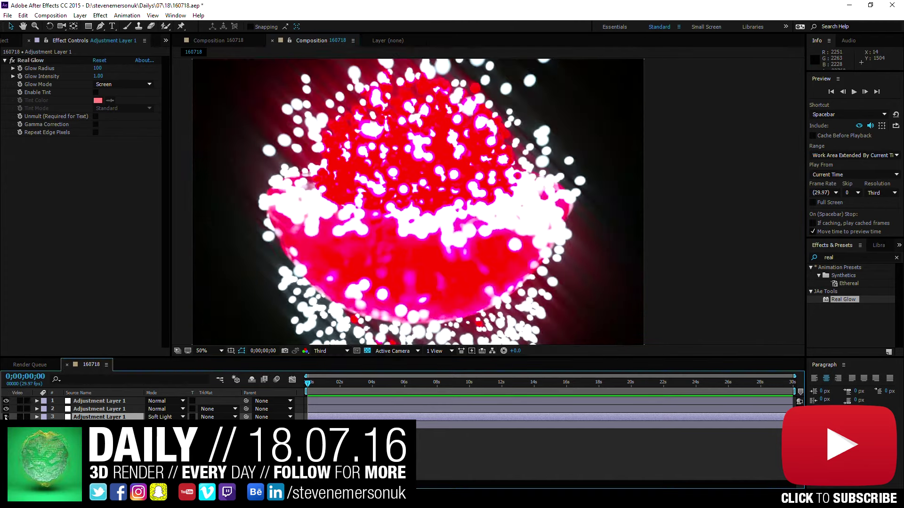
Step: Test the glow's Unmult option and intensity, leaving Intensity at 1.00 with Unmult off
click(96, 116)
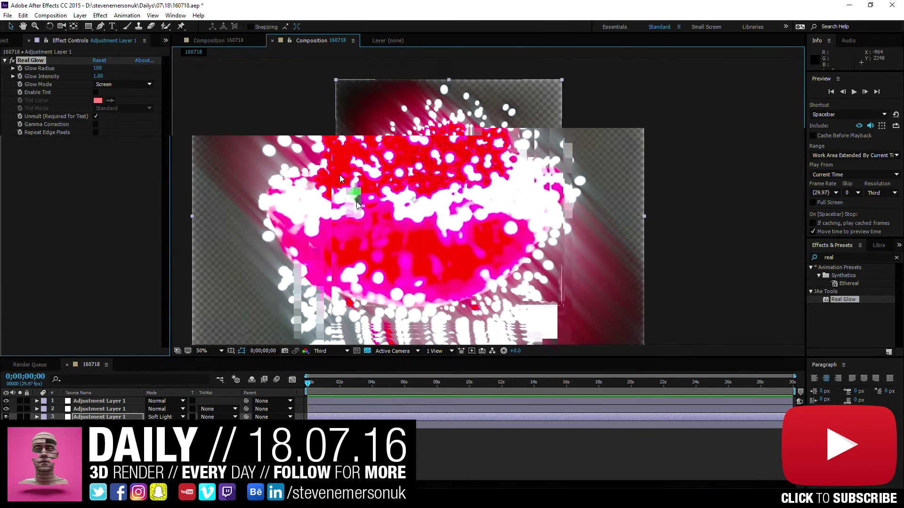
key(comma)
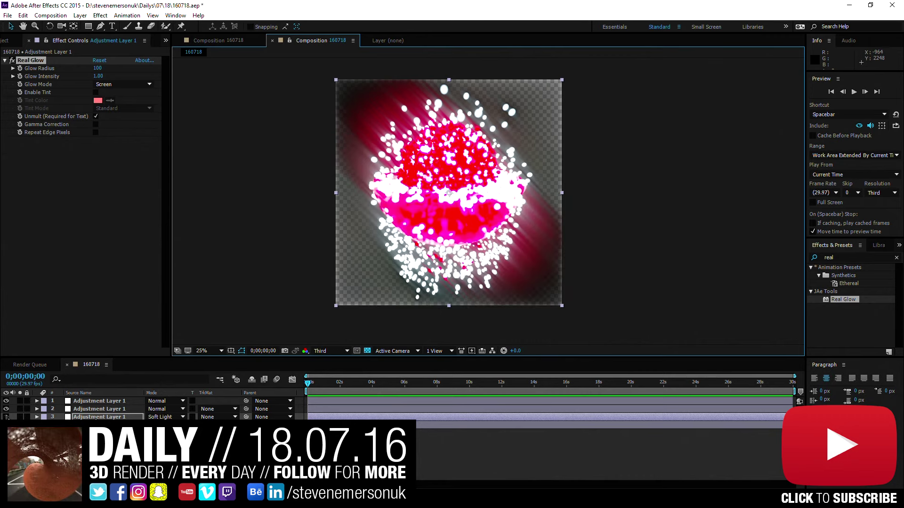
click(6, 401)
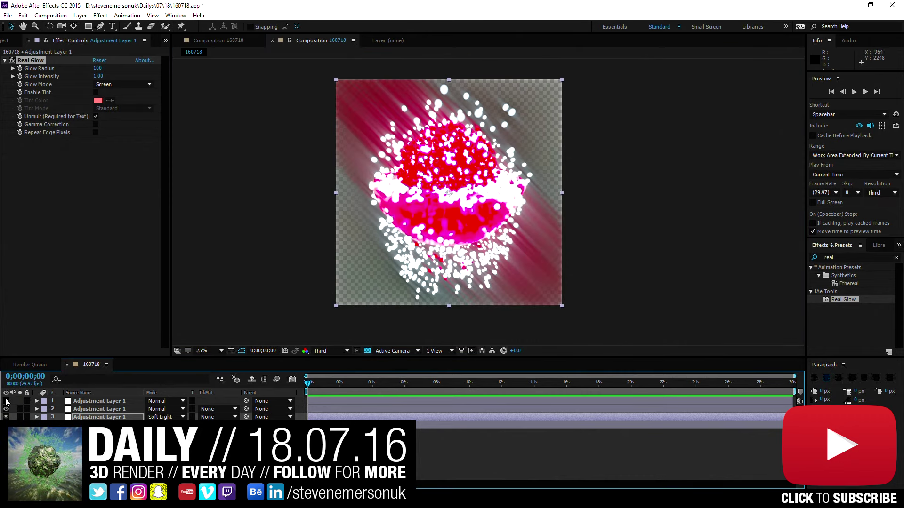
click(6, 401)
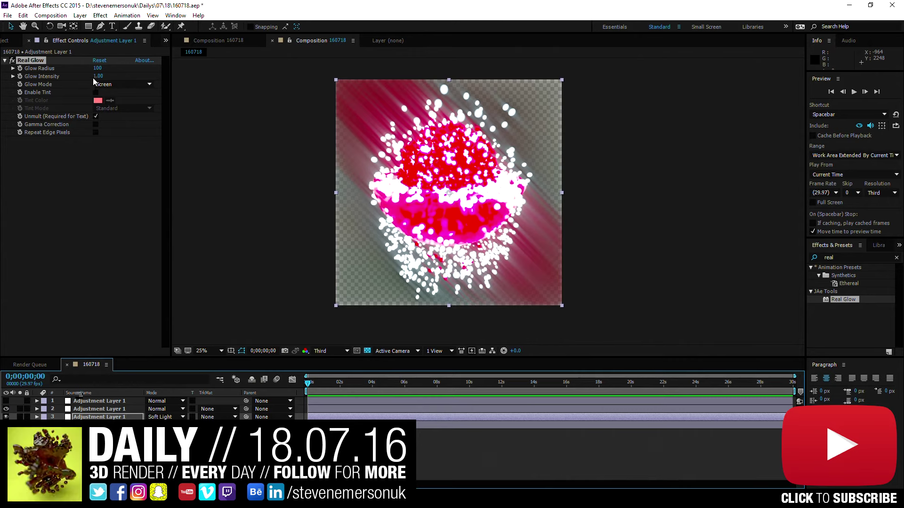
mouse_move(97, 76)
mouse_down()
mouse_move(81, 73)
mouse_move(121, 72)
mouse_up()
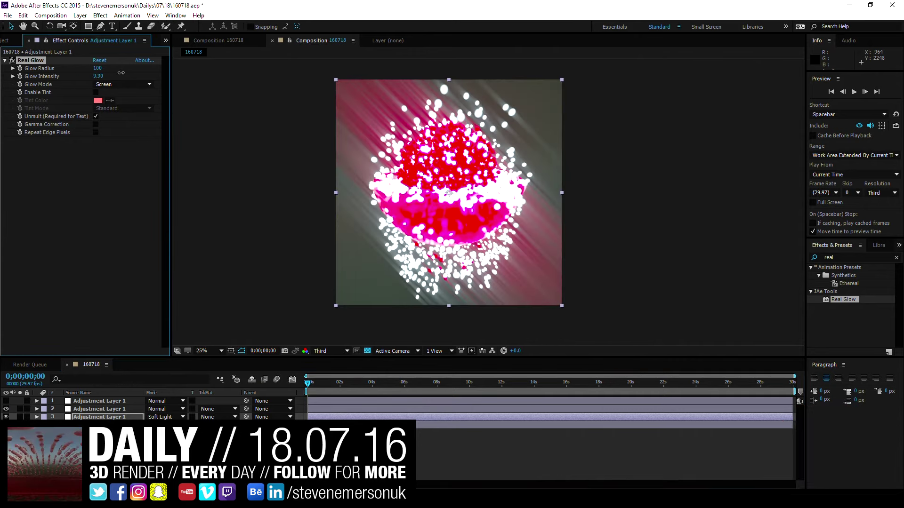
key(ctrl+z)
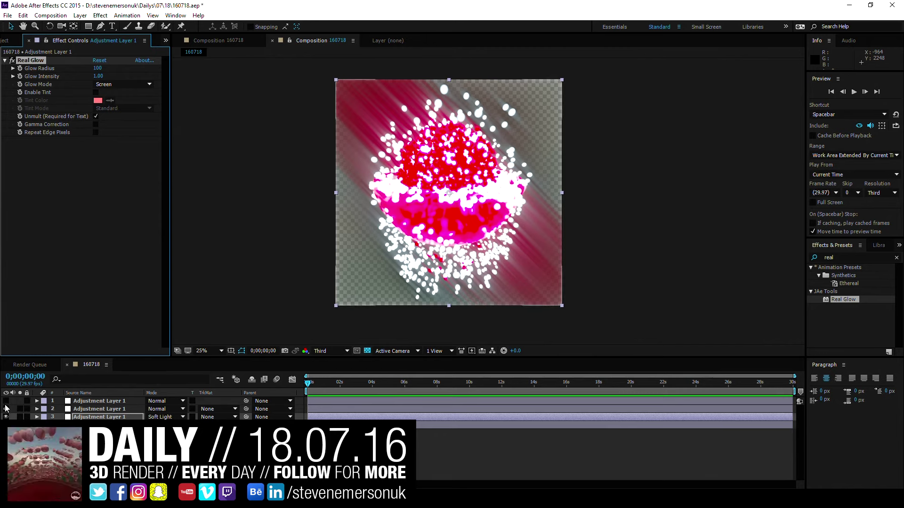
click(96, 124)
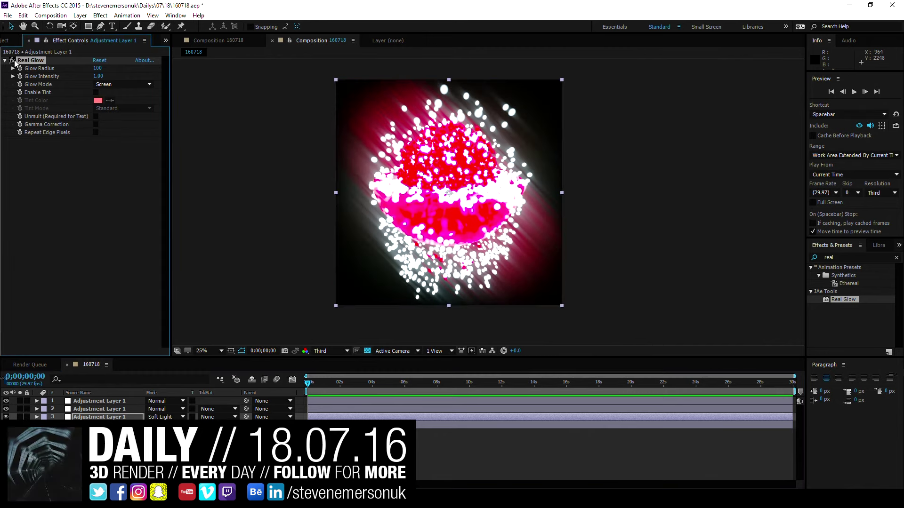
Step: Try Glow Mode Add and compare the frame with layer 3 hidden and shown
key(period)
key(period)
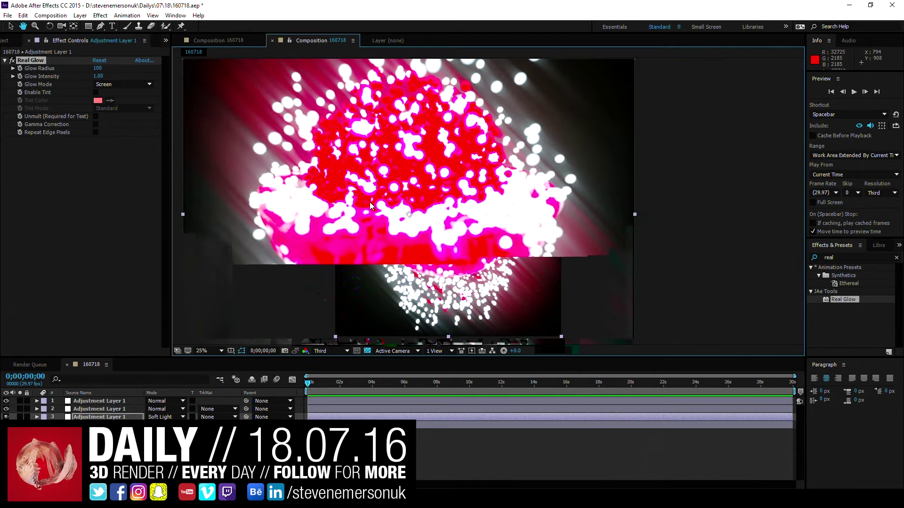
click(102, 84)
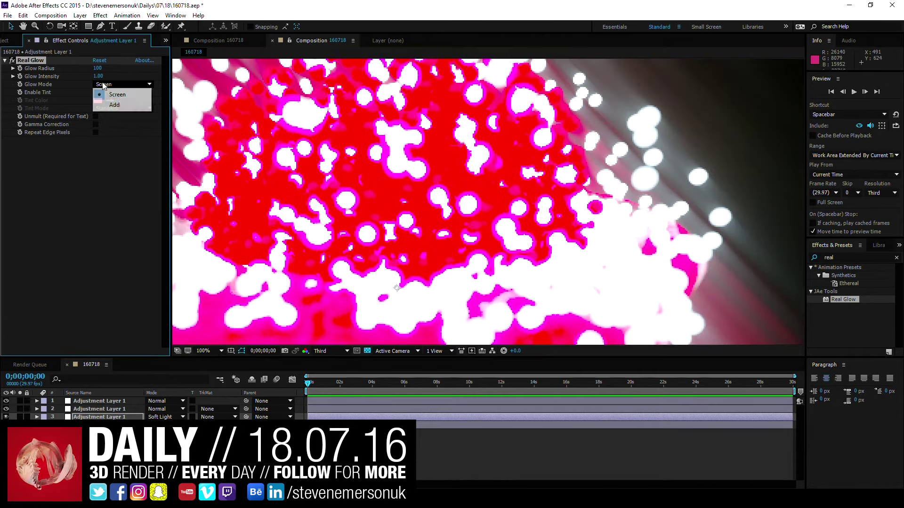
click(115, 105)
key(comma)
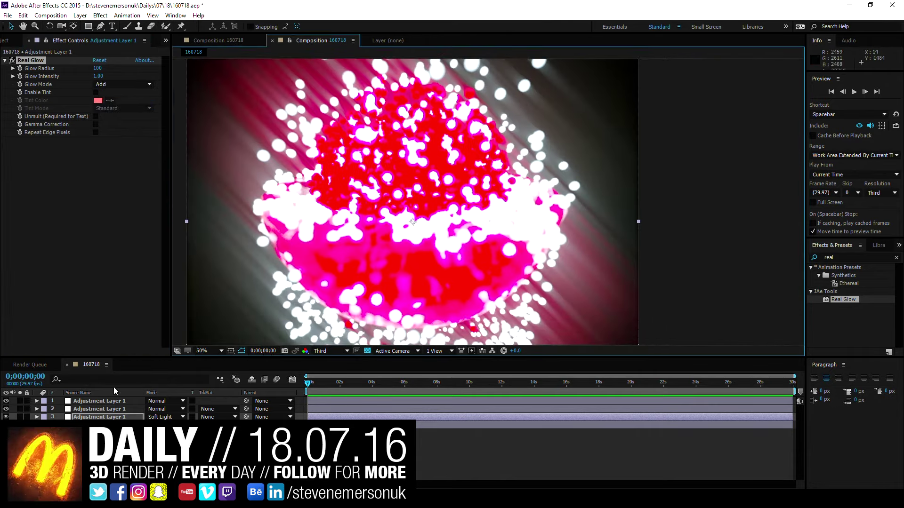
click(6, 417)
click(6, 417)
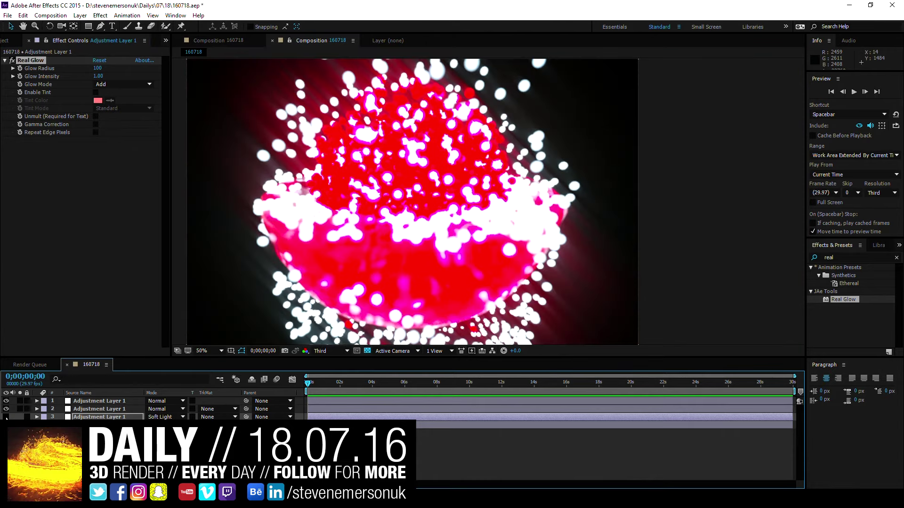
key(comma)
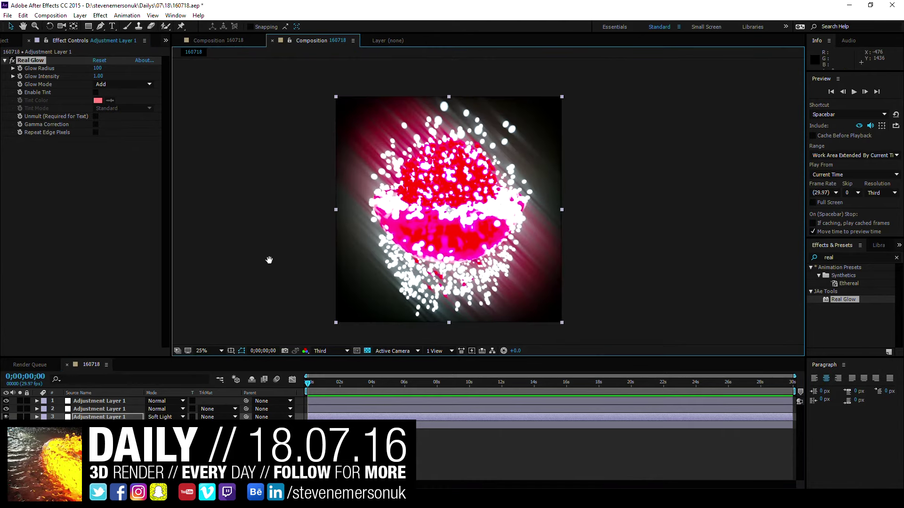
middle_drag(204, 226, 252, 254)
Step: Set Glow Mode back to Screen and move the Soft Light glow layer to second
click(123, 84)
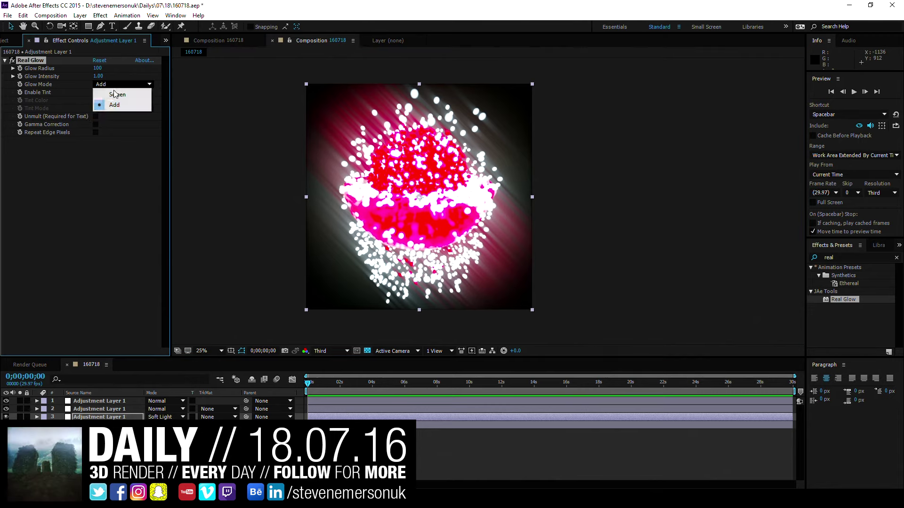
click(106, 100)
key(period)
key(period)
key(comma)
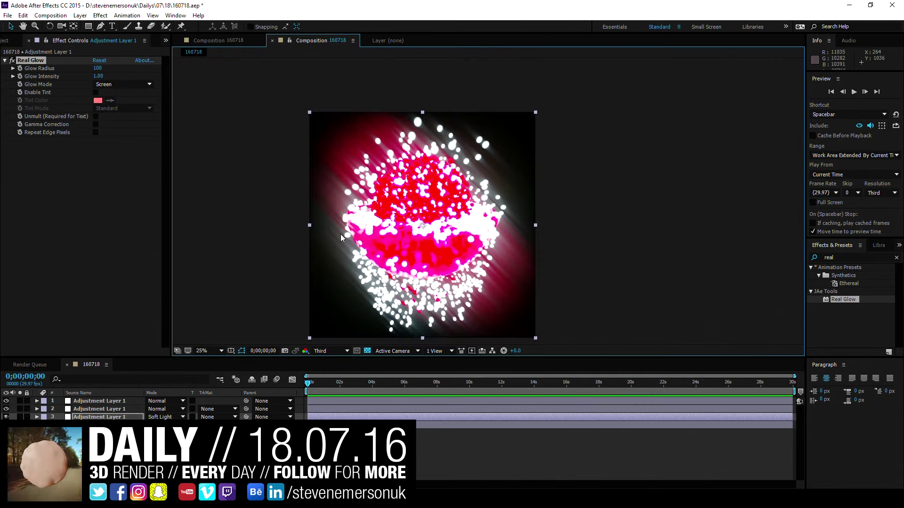
click(335, 259)
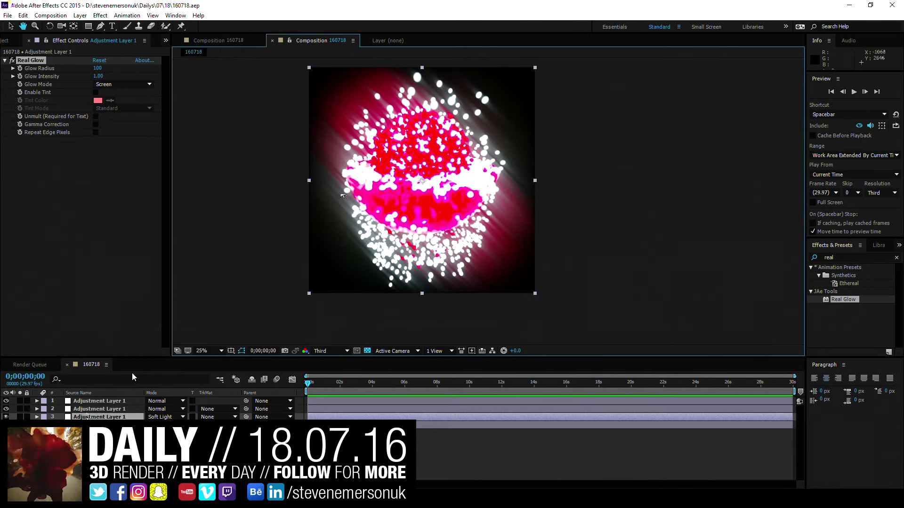
drag(87, 416, 87, 407)
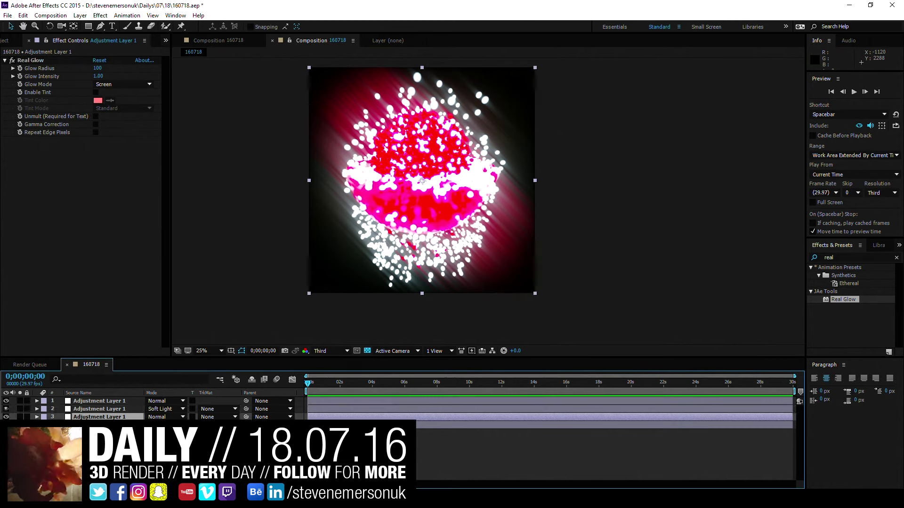
Step: Apply uni.Chromatic Aberration to the adjustment layer
double_click(844, 257)
text(chroma)
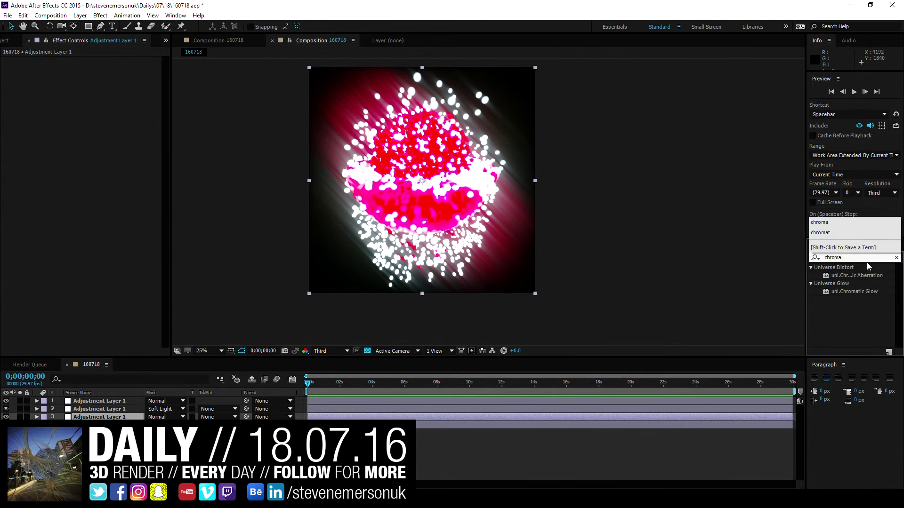
double_click(857, 275)
mouse_move(372, 171)
mouse_down()
mouse_move(434, 199)
mouse_move(441, 177)
mouse_up()
key(period)
key(period)
Step: Set the aberration's Master Distortion and Master Scale values to 0.20
click(98, 69)
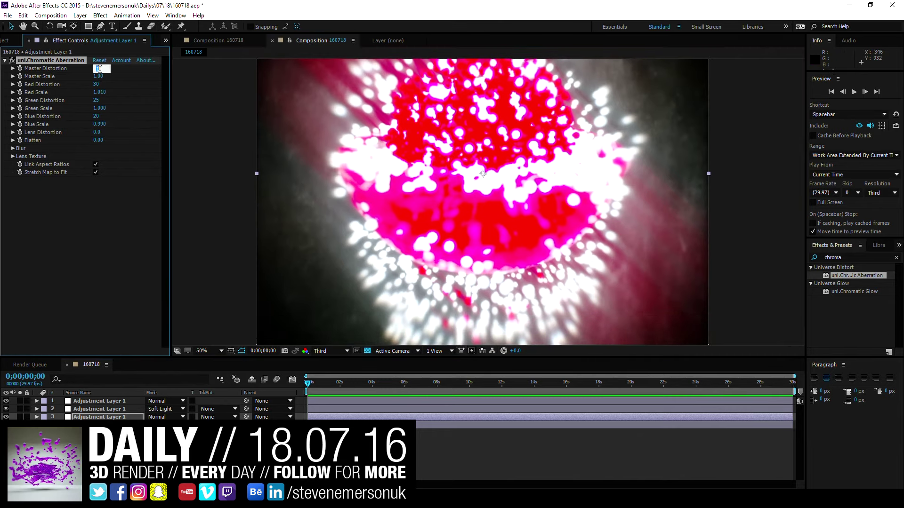
text(2)
key(Tab)
text(0.2)
key(Return)
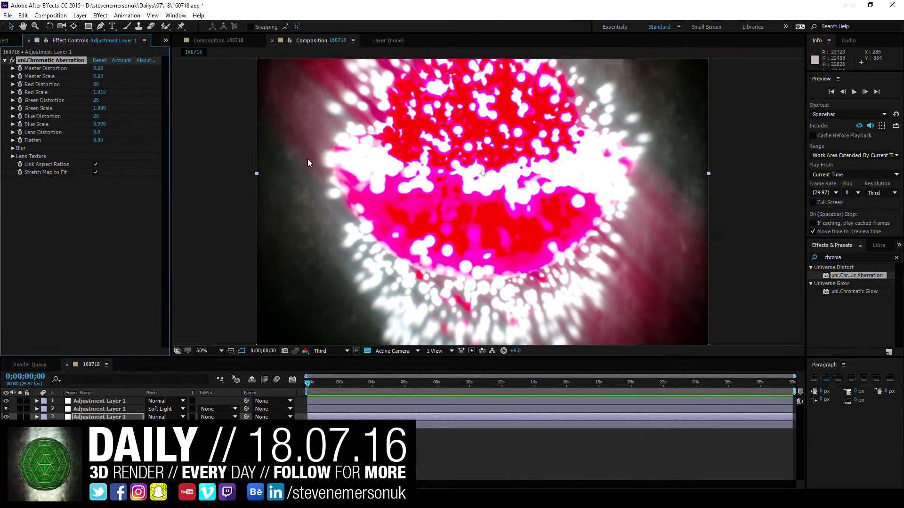
Step: Choose the Bokeh lens texture with amount 8.00, Mask Radius 160 and Mask Falloff 0
click(12, 156)
click(122, 164)
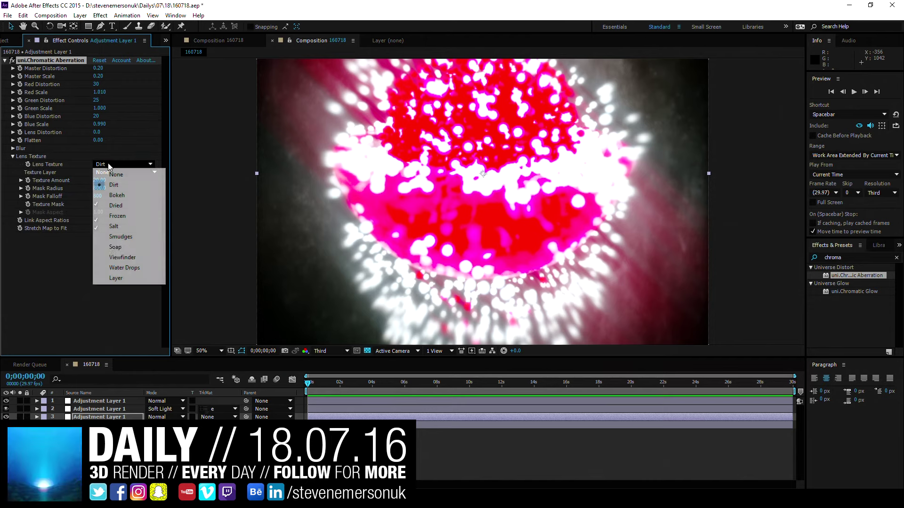
click(117, 195)
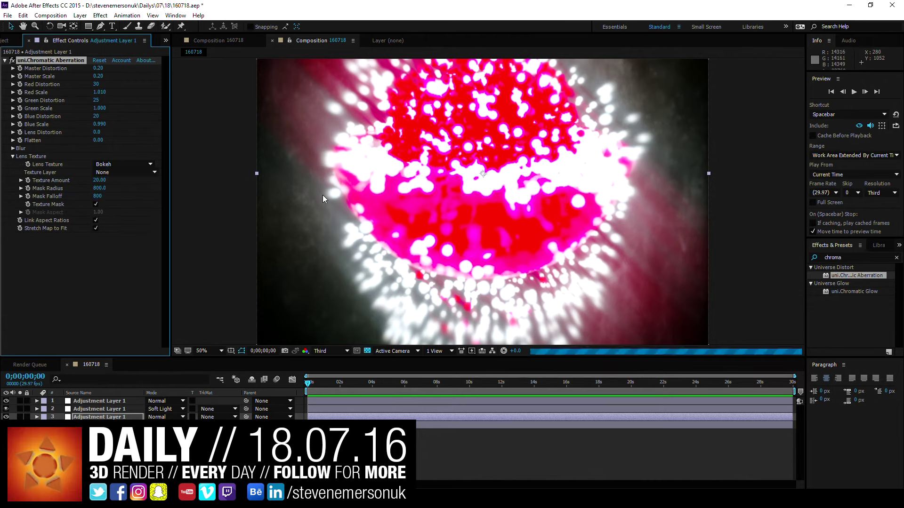
middle_drag(323, 195, 346, 172)
scroll(345, 193, down, 2)
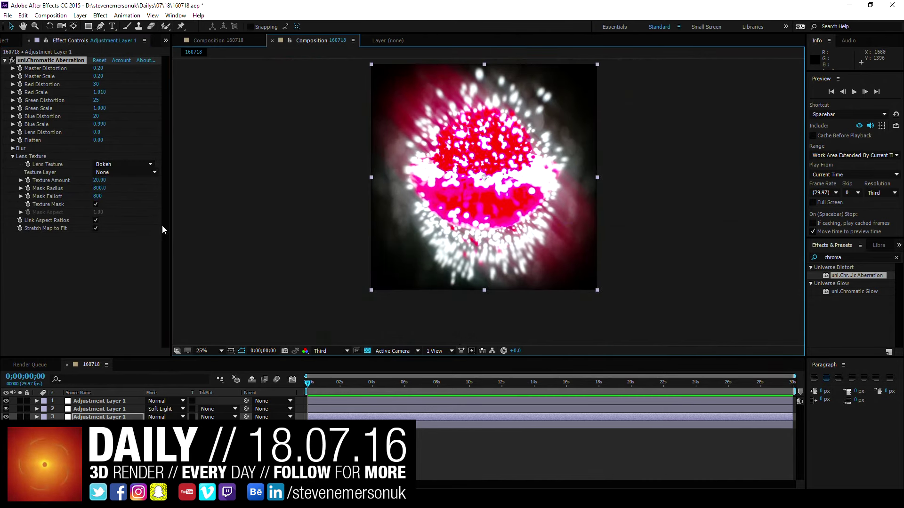
click(54, 185)
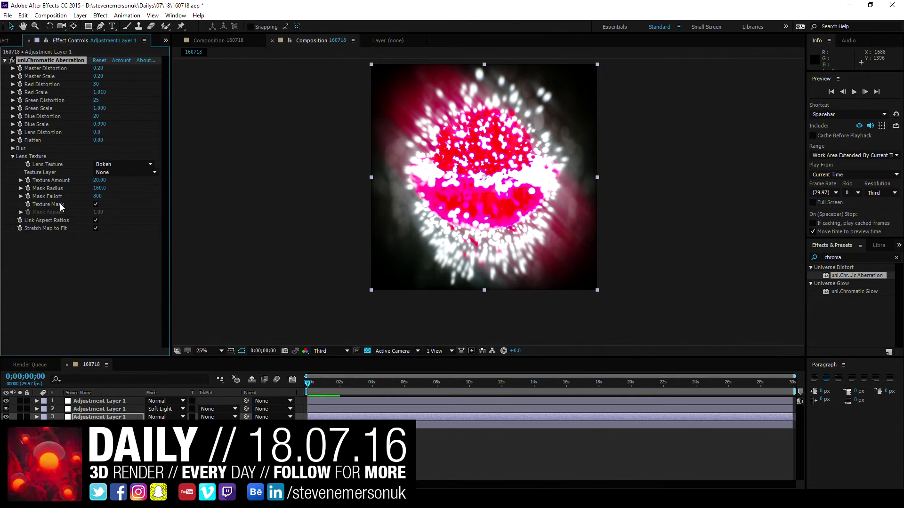
drag(95, 196, 80, 198)
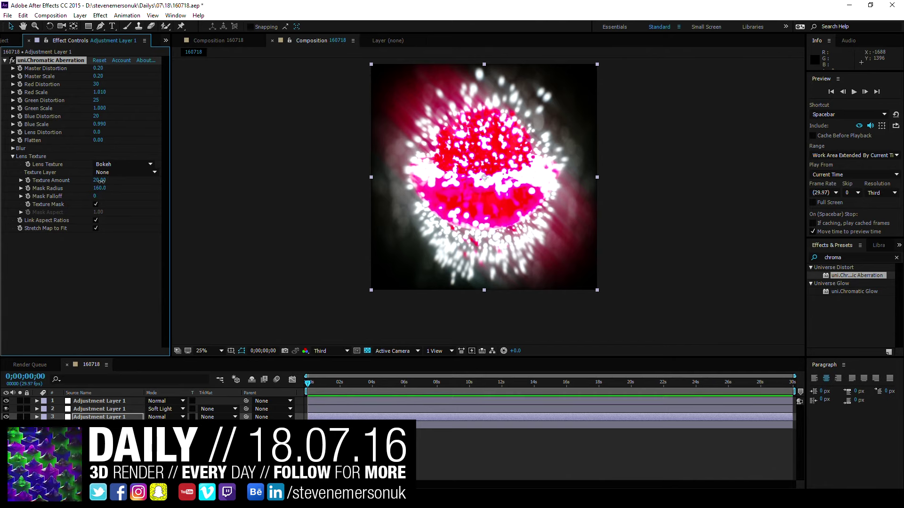
drag(99, 181, 97, 183)
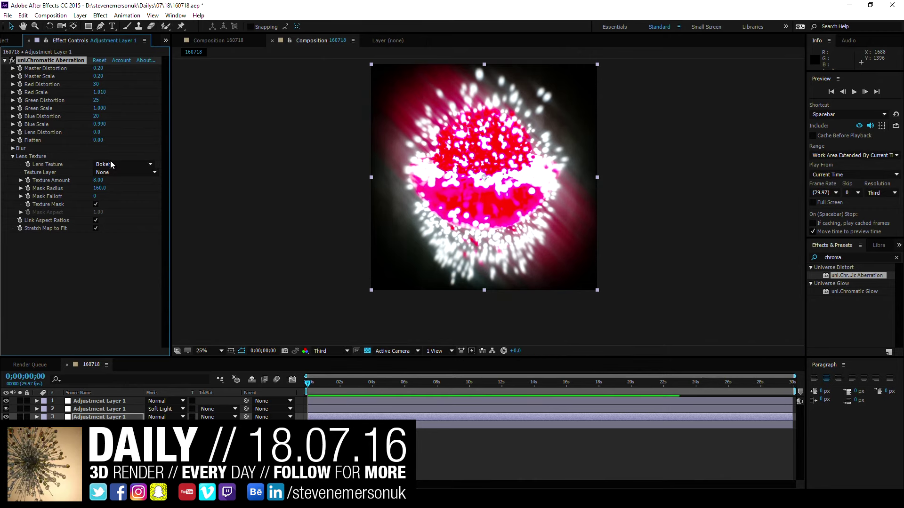
Step: Lower the aberration's Radial Blur and Edge Radius, comparing the image with the effect toggled
click(12, 157)
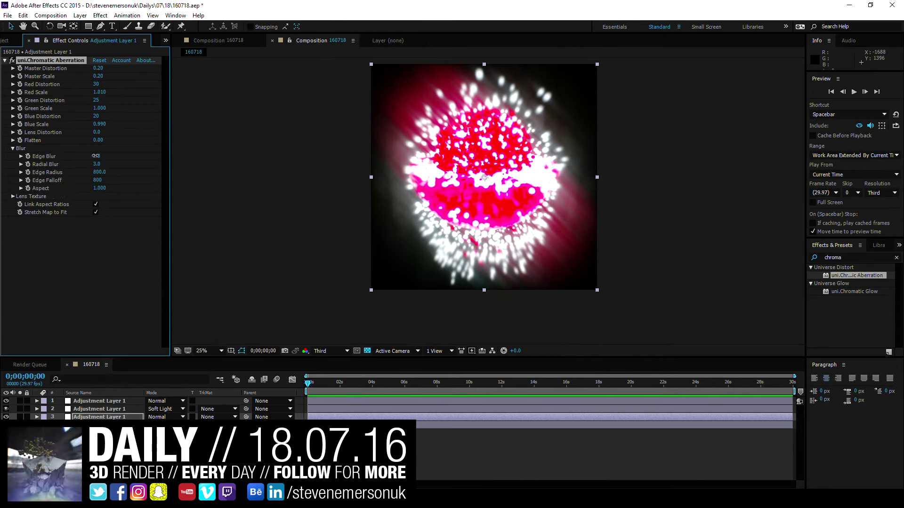
scroll(297, 181, up, 2)
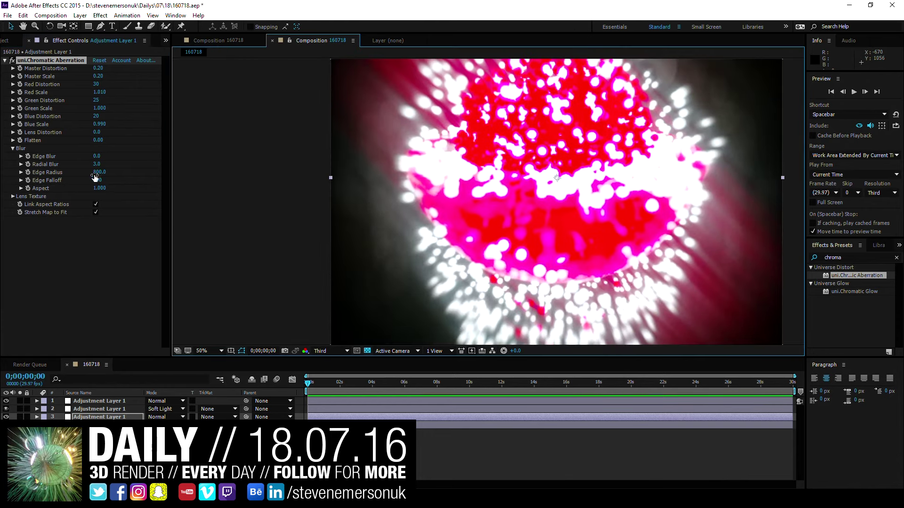
drag(96, 164, 77, 165)
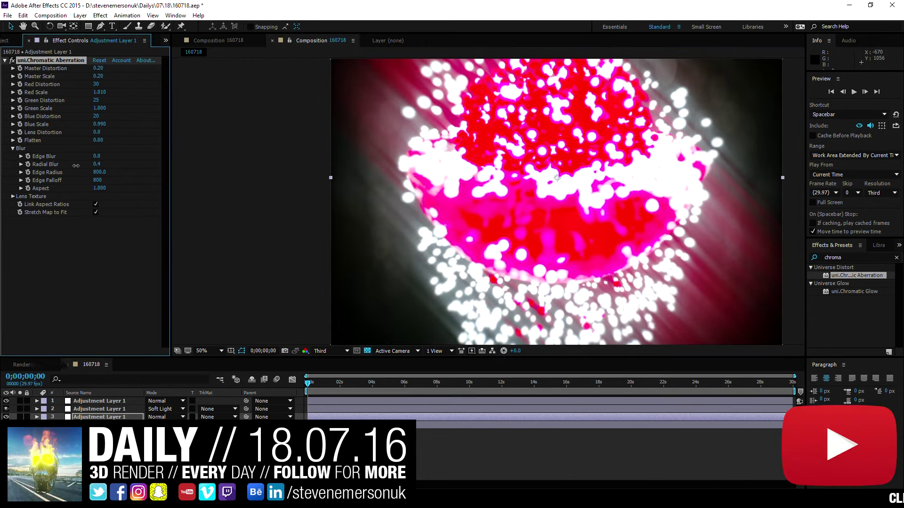
drag(405, 189, 325, 282)
scroll(325, 282, down, 2)
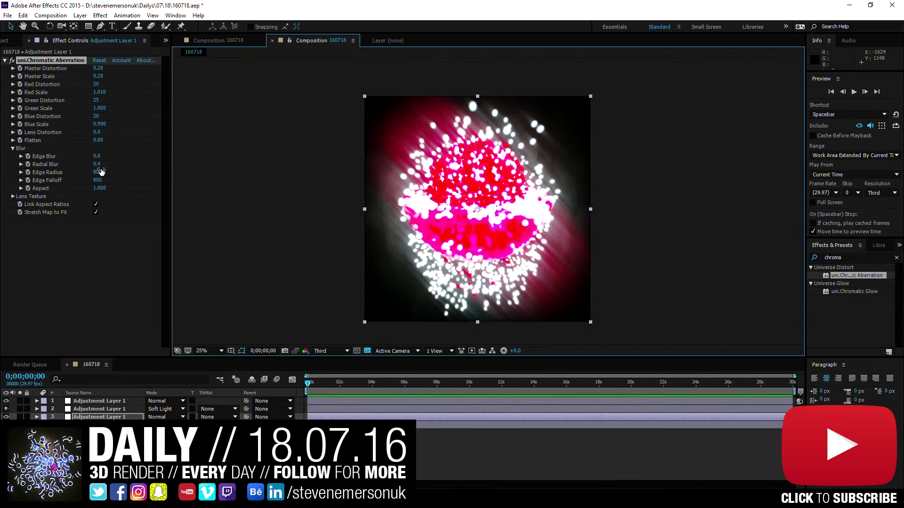
click(94, 173)
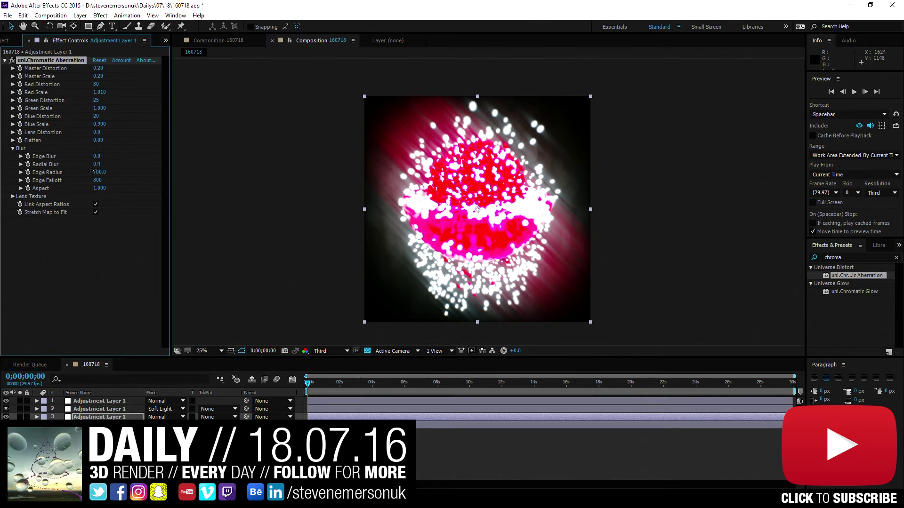
drag(89, 171, 84, 171)
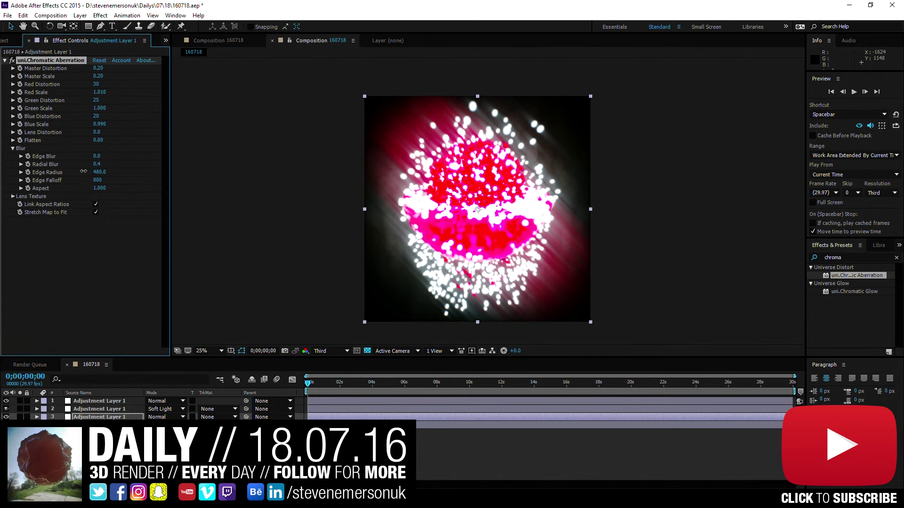
scroll(474, 279, up, 2)
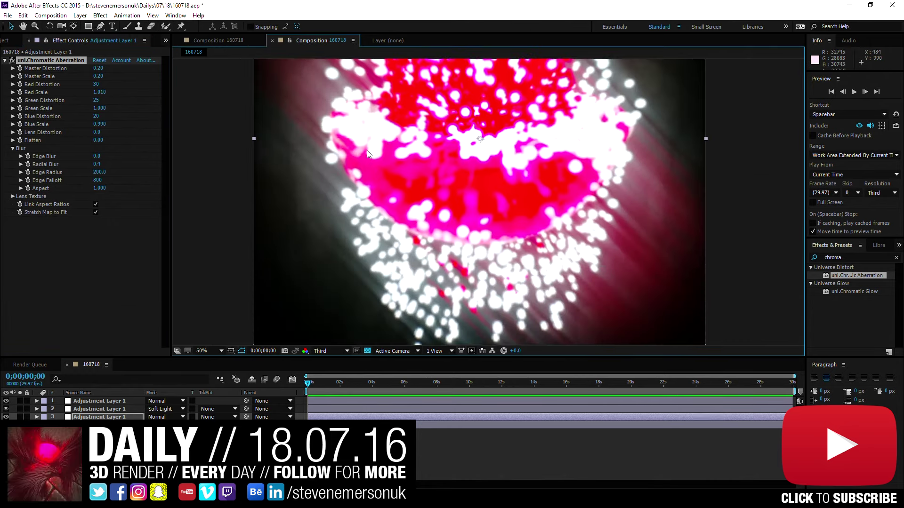
scroll(287, 198, down, 2)
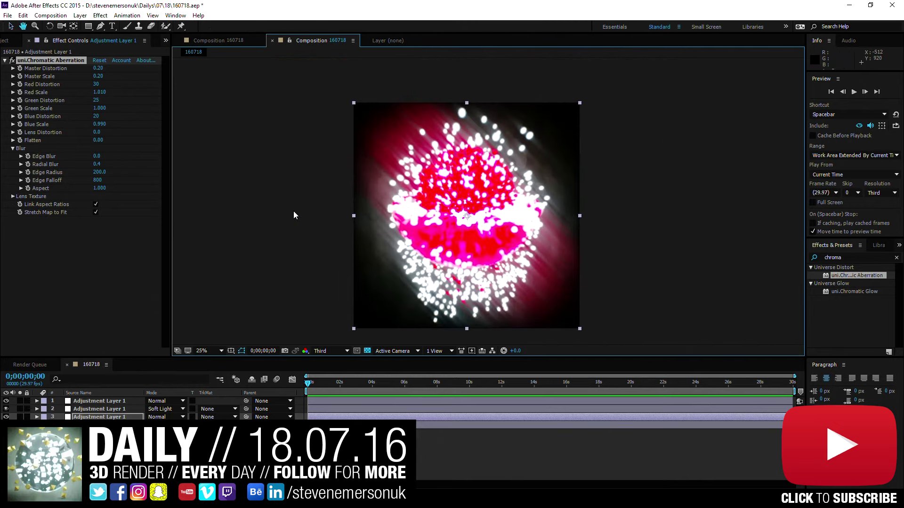
scroll(330, 202, up, 2)
scroll(368, 216, up, 2)
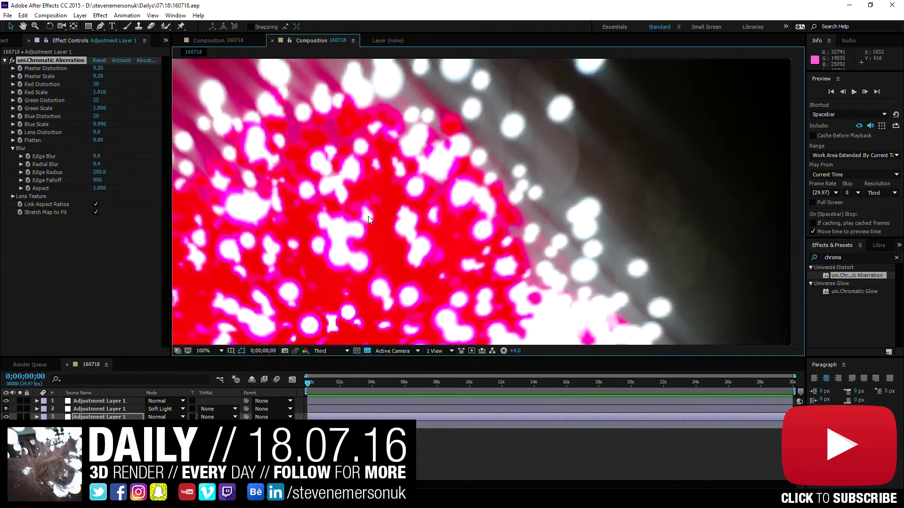
click(12, 60)
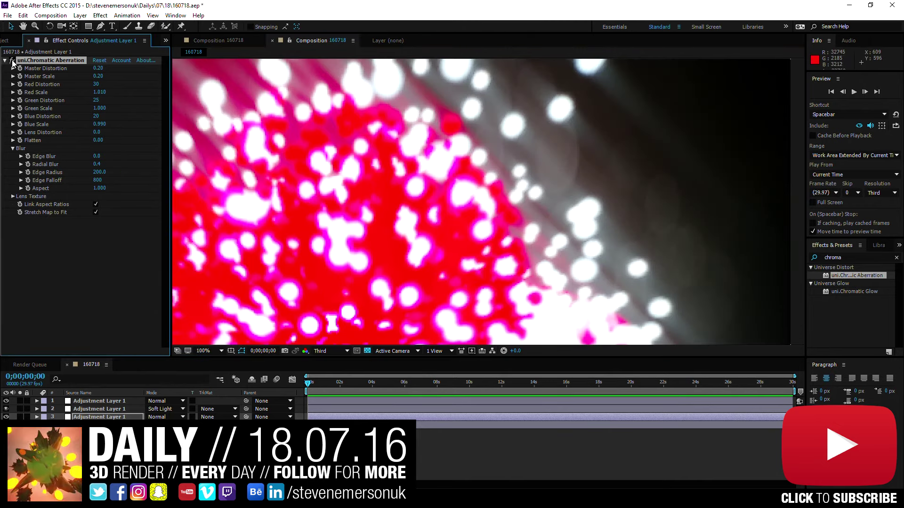
Step: Raise Master Scale to 0.73 and set Radial Blur to 0.2
drag(98, 77, 121, 76)
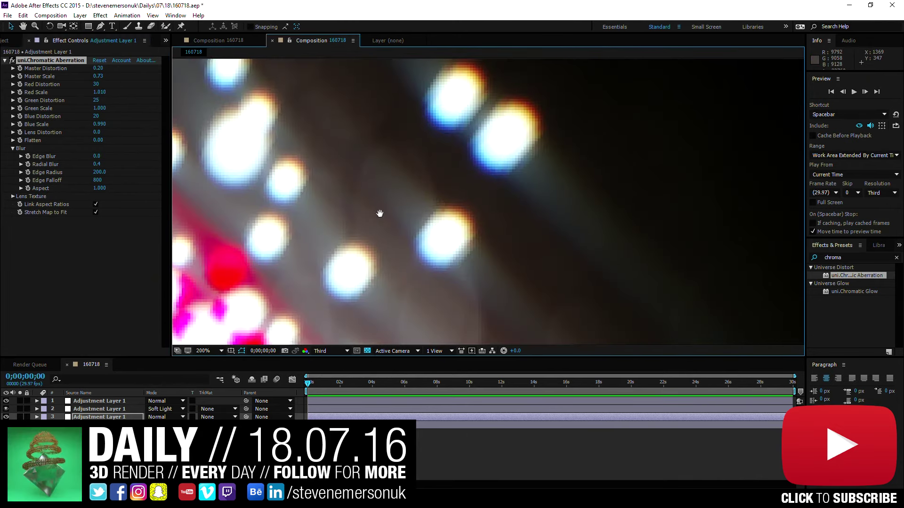
scroll(400, 205, down, 4)
scroll(400, 205, up, 1)
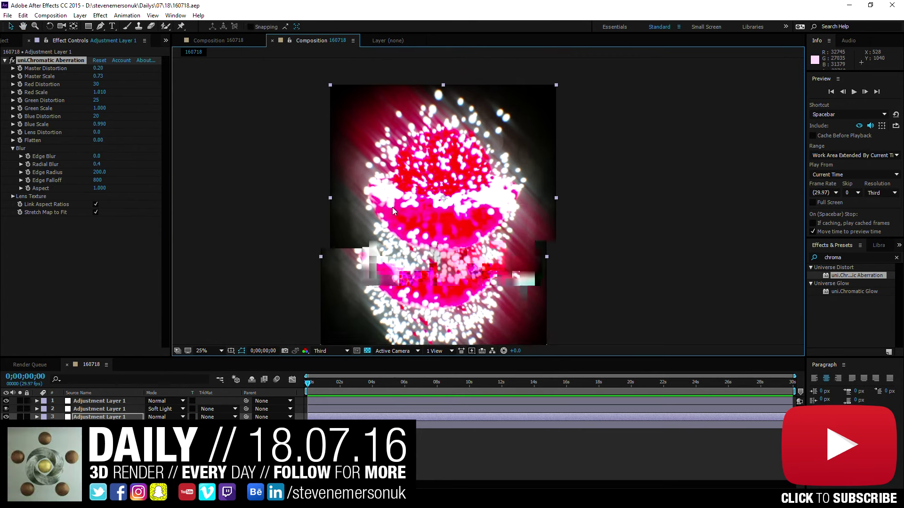
scroll(392, 207, up, 1)
scroll(395, 228, down, 2)
scroll(395, 214, up, 2)
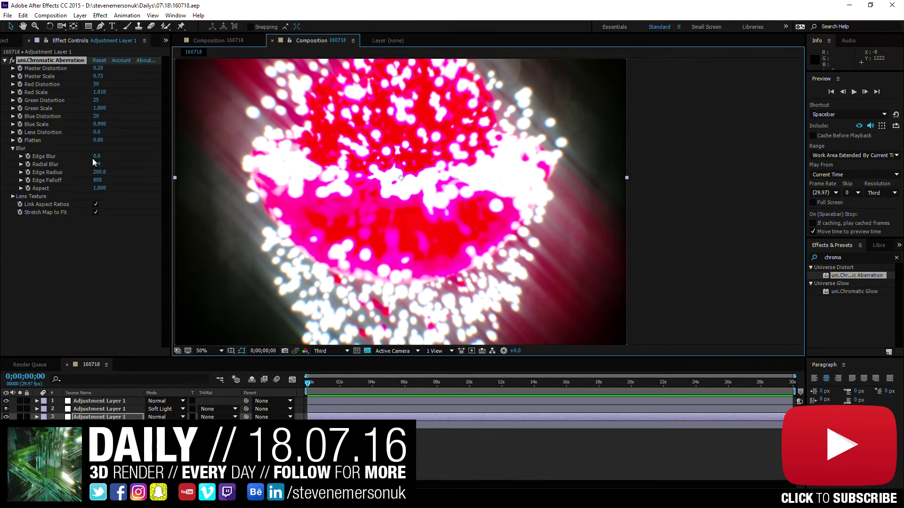
text(0.2)
key(Return)
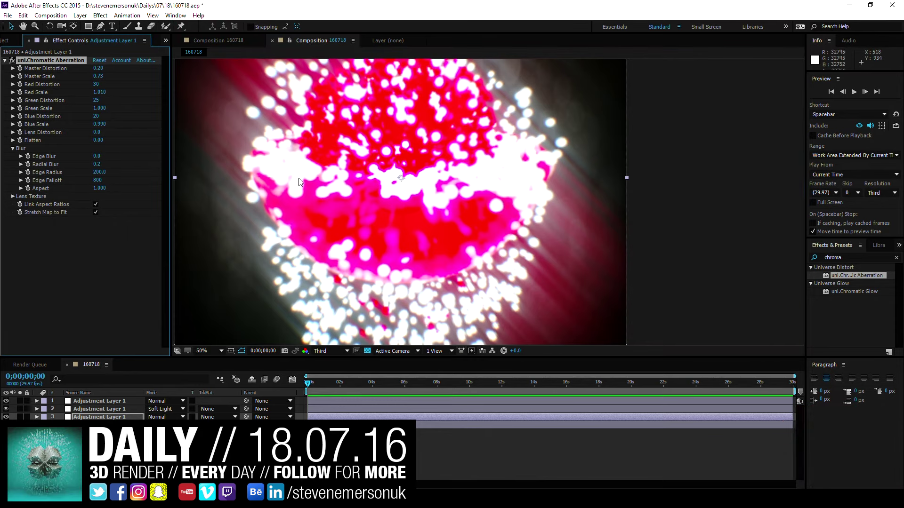
drag(300, 186, 306, 110)
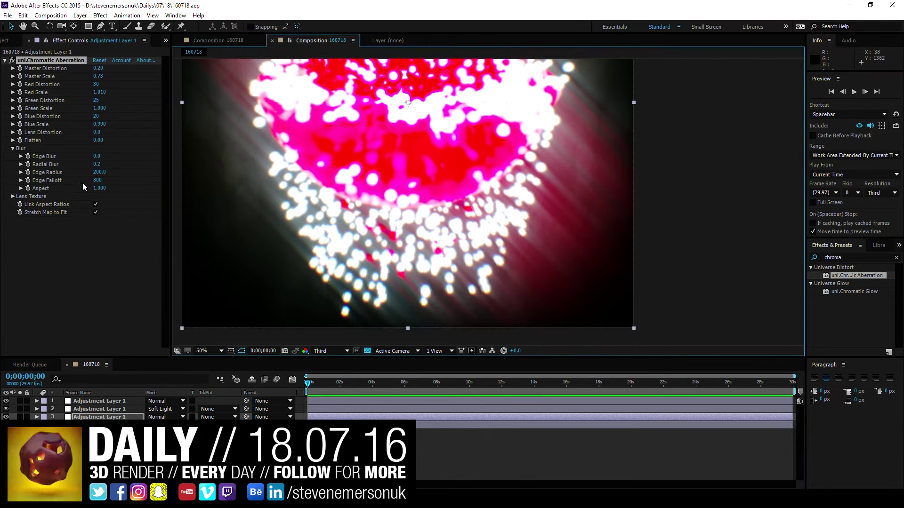
Step: Scrub the Bokeh texture Mask Radius to 790 and Mask Falloff to 1010
click(15, 195)
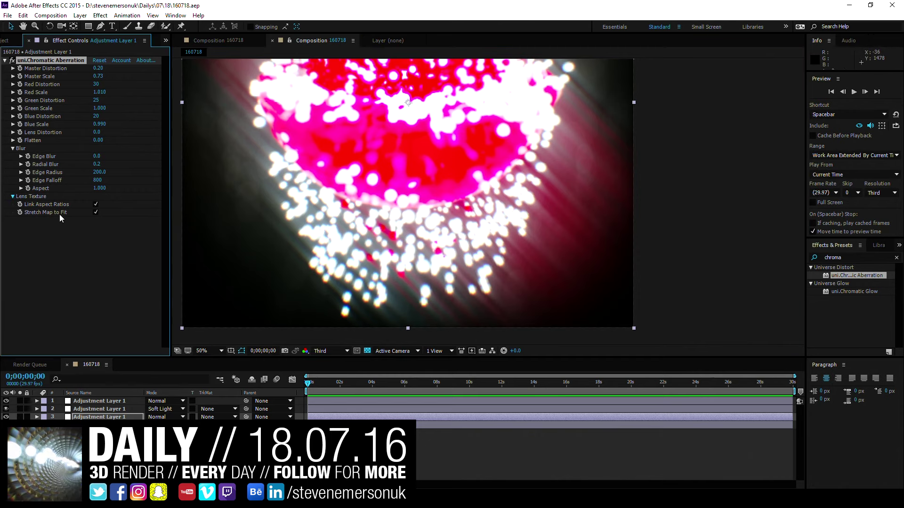
drag(99, 228, 58, 231)
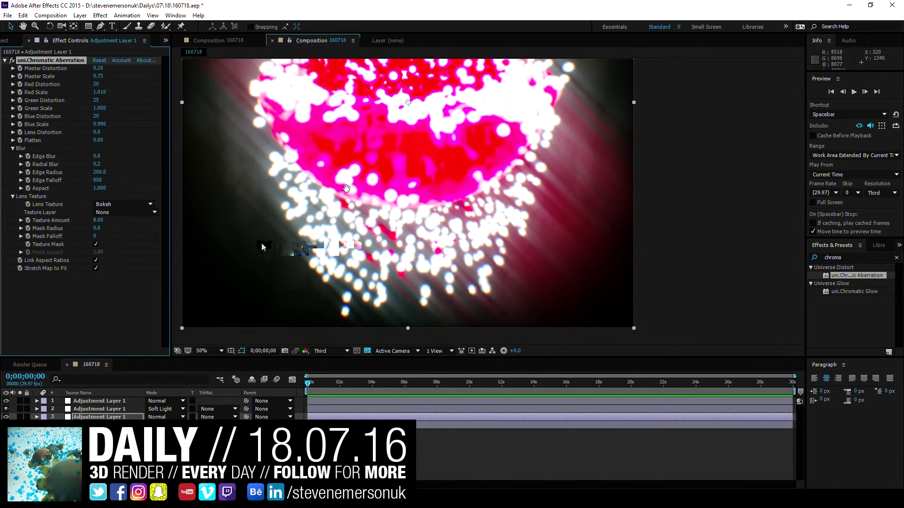
drag(346, 189, 355, 240)
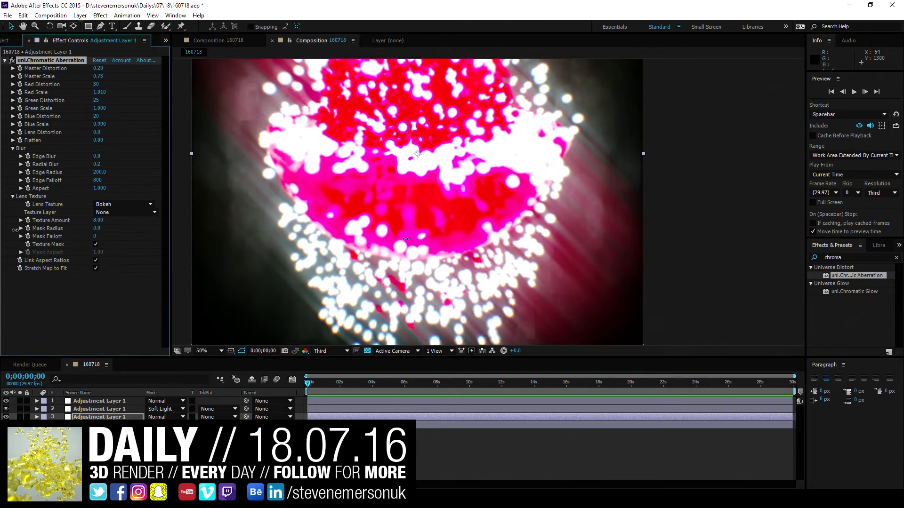
mouse_move(87, 234)
mouse_down()
mouse_move(51, 240)
mouse_move(145, 236)
mouse_up()
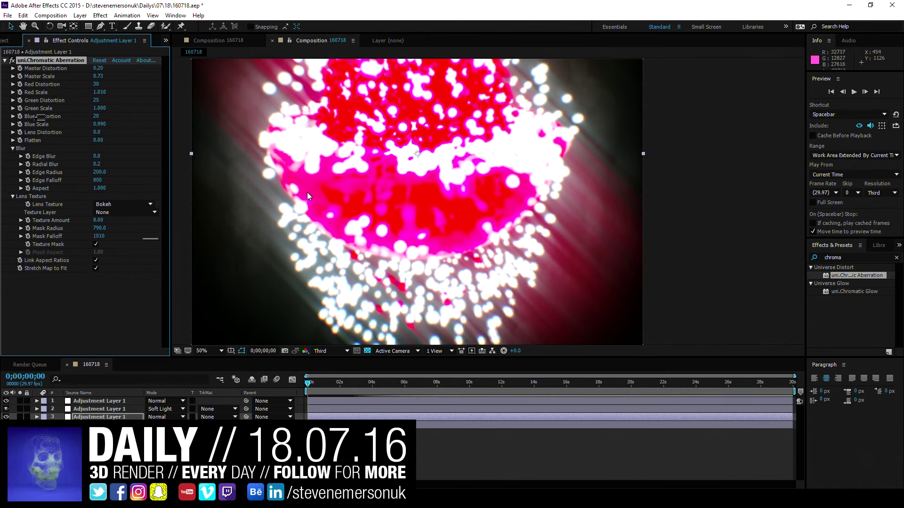
scroll(329, 216, down, 2)
scroll(348, 231, down, 1)
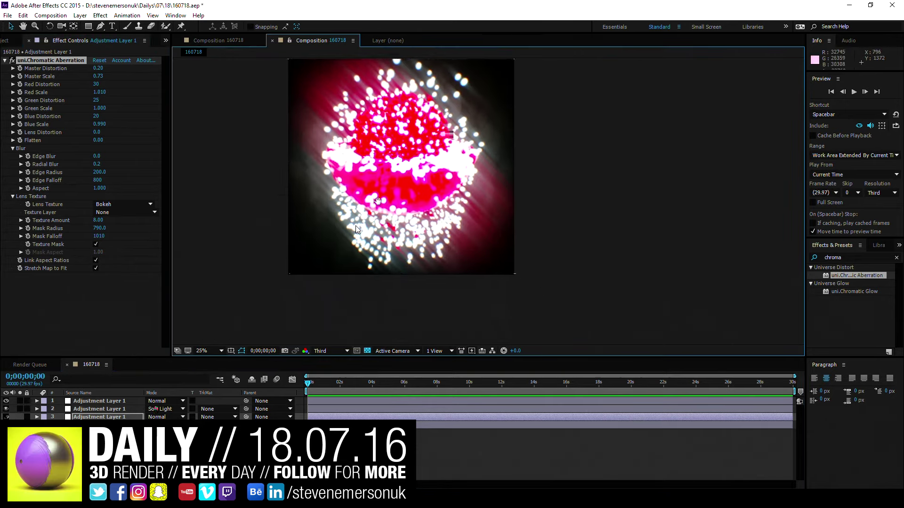
scroll(358, 221, up, 2)
scroll(454, 275, down, 2)
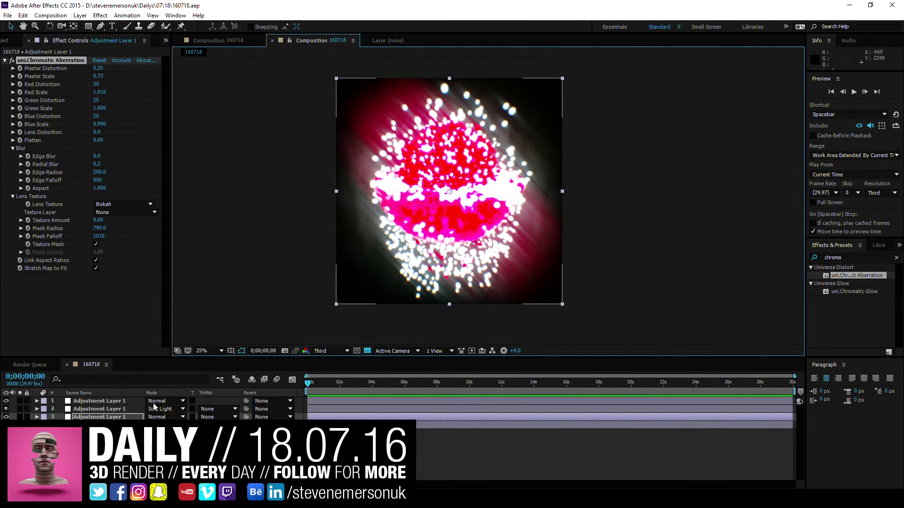
click(102, 408)
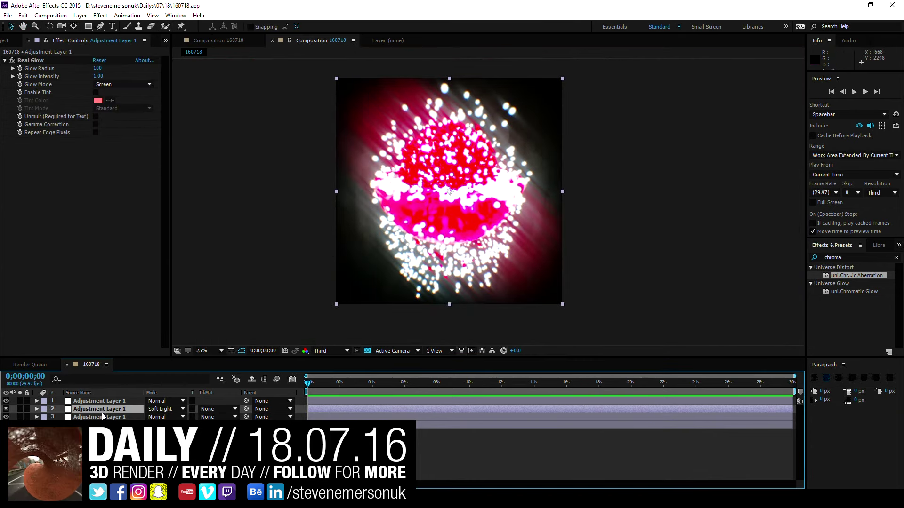
click(100, 403)
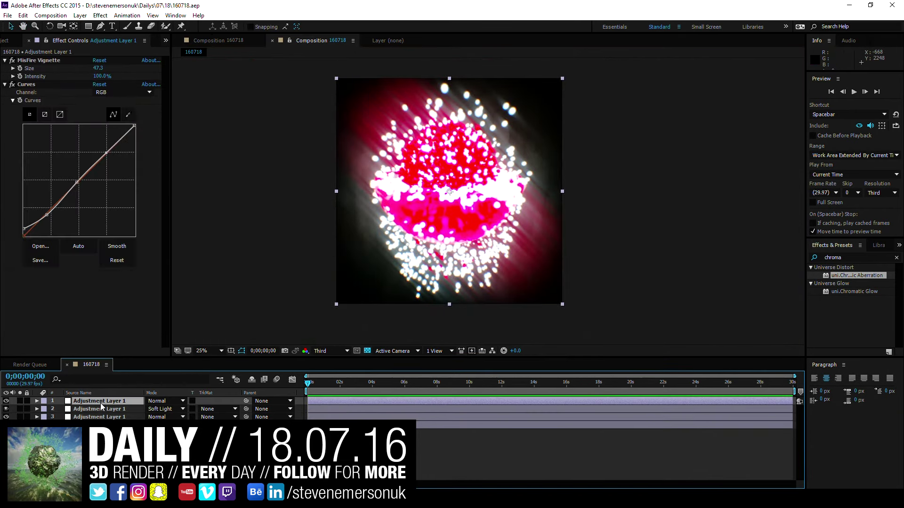
click(101, 402)
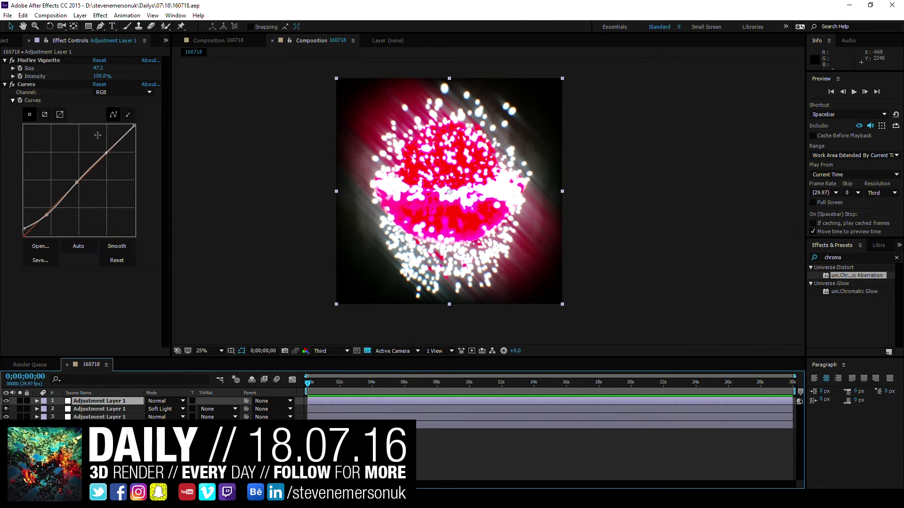
click(848, 257)
double_click(854, 257)
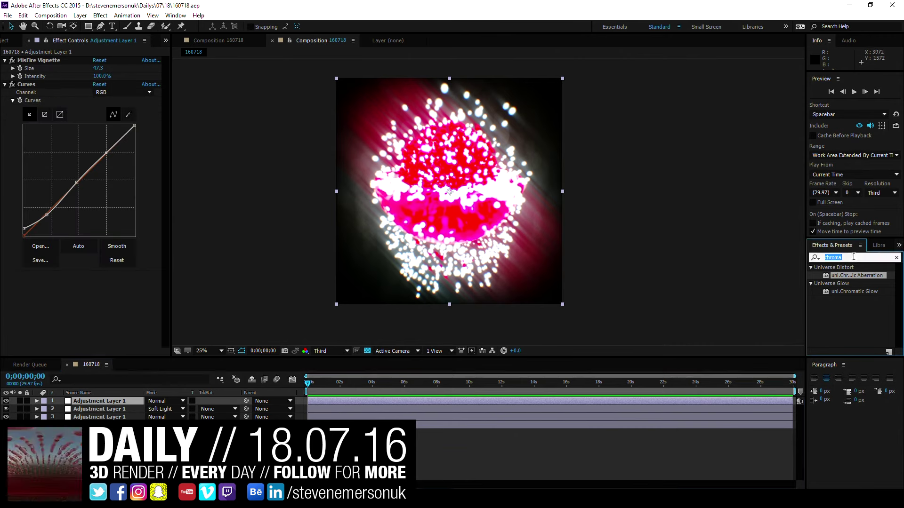
text(hue)
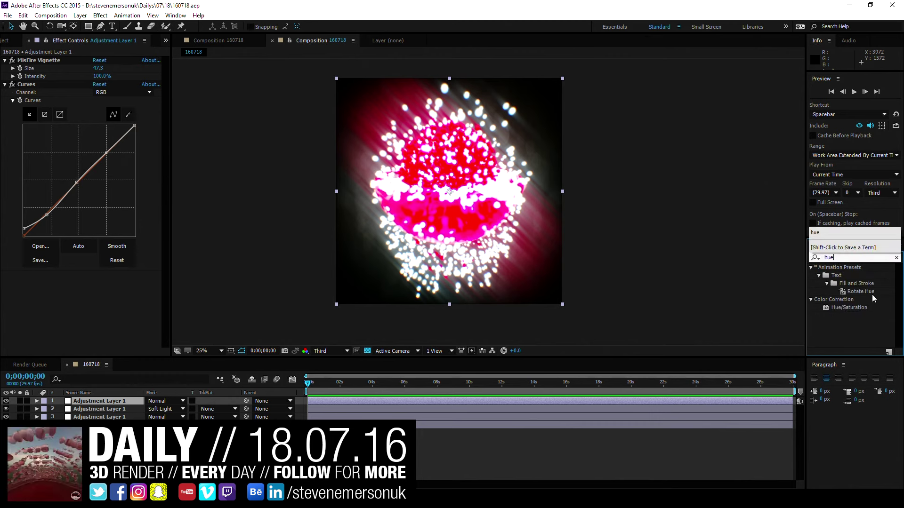
double_click(854, 306)
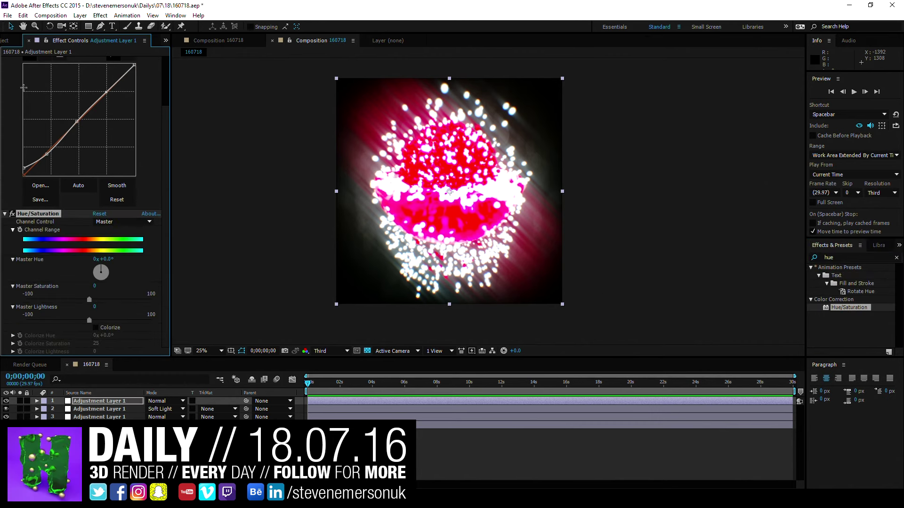
scroll(126, 92, up, 3)
click(4, 78)
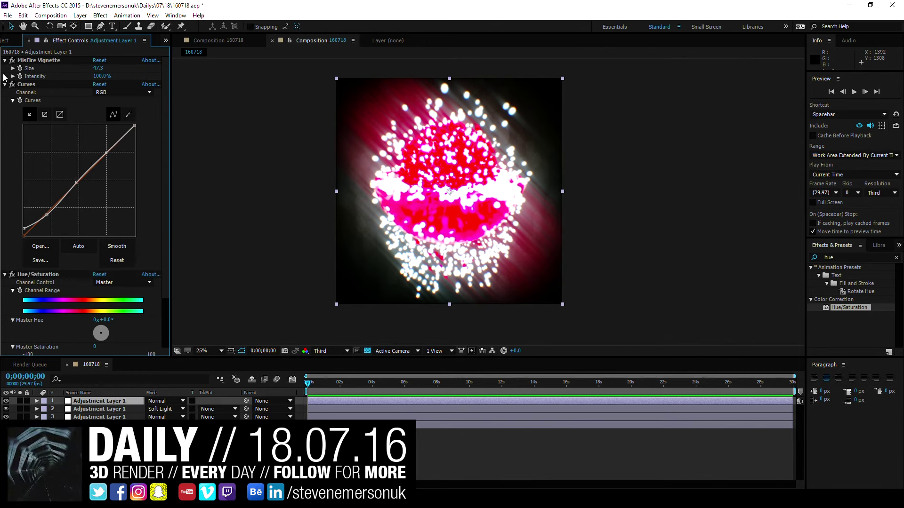
click(4, 60)
click(4, 69)
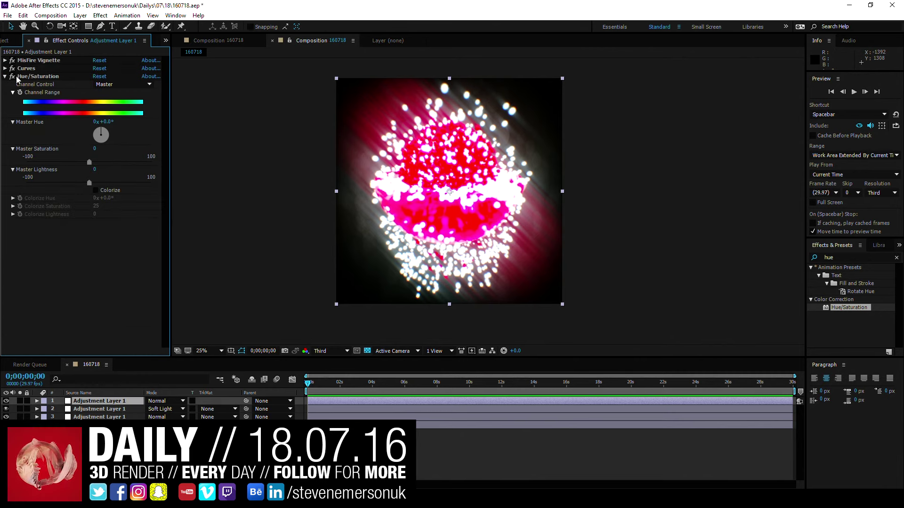
drag(32, 76, 32, 62)
key(period)
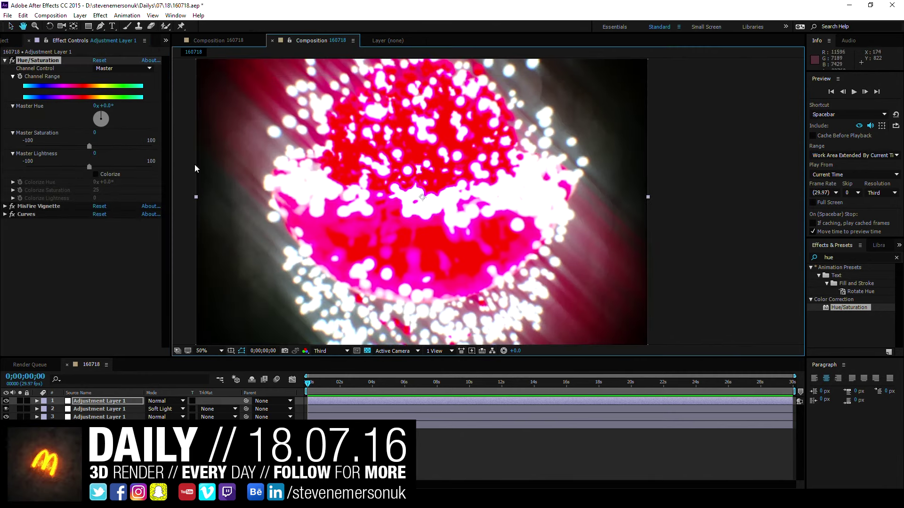
mouse_move(106, 121)
mouse_down()
mouse_move(102, 132)
mouse_move(111, 128)
mouse_up()
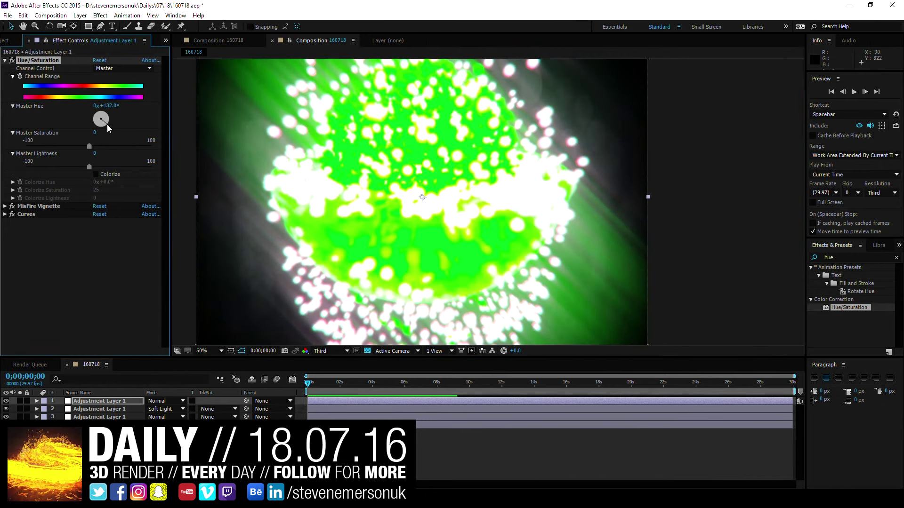
drag(298, 167, 293, 174)
key(comma)
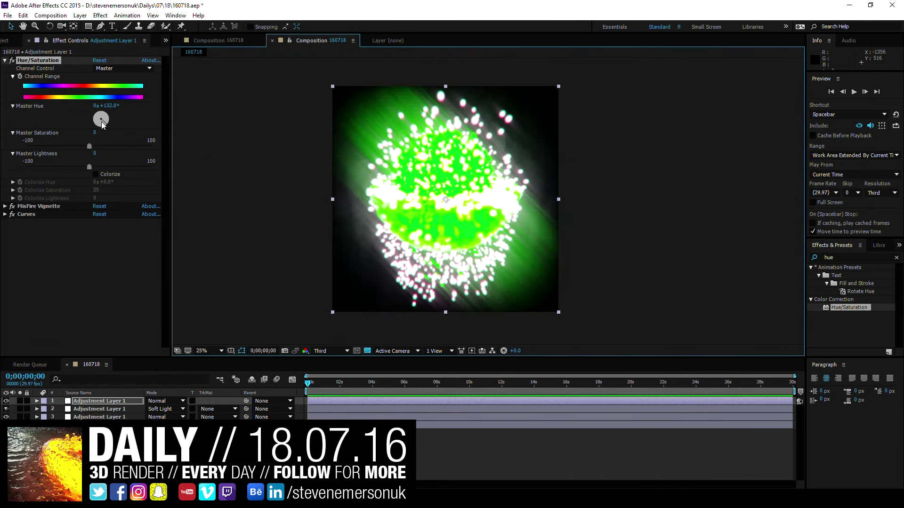
drag(103, 126, 97, 111)
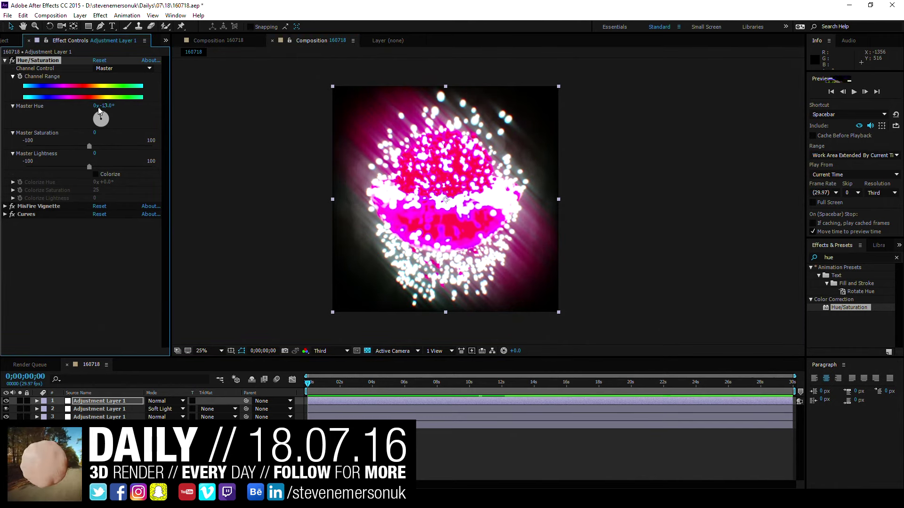
drag(99, 111, 94, 109)
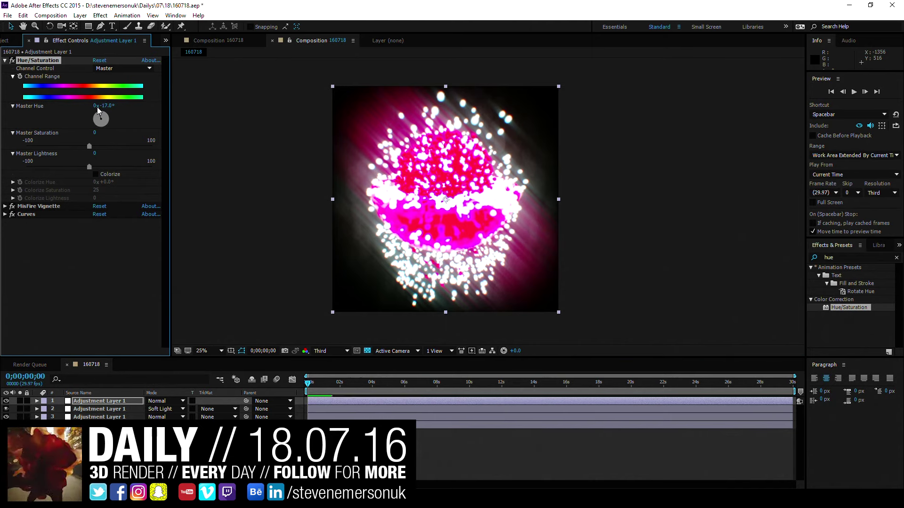
drag(89, 146, 1, 144)
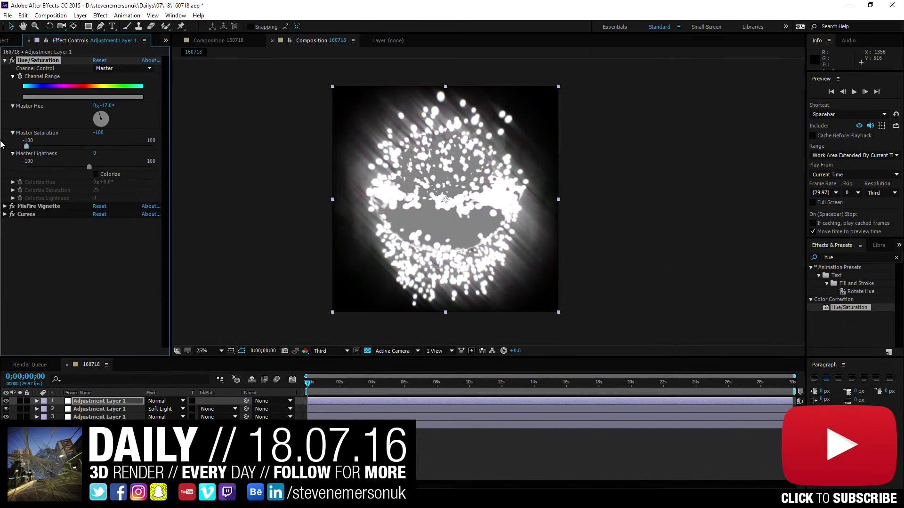
click(32, 62)
key(Delete)
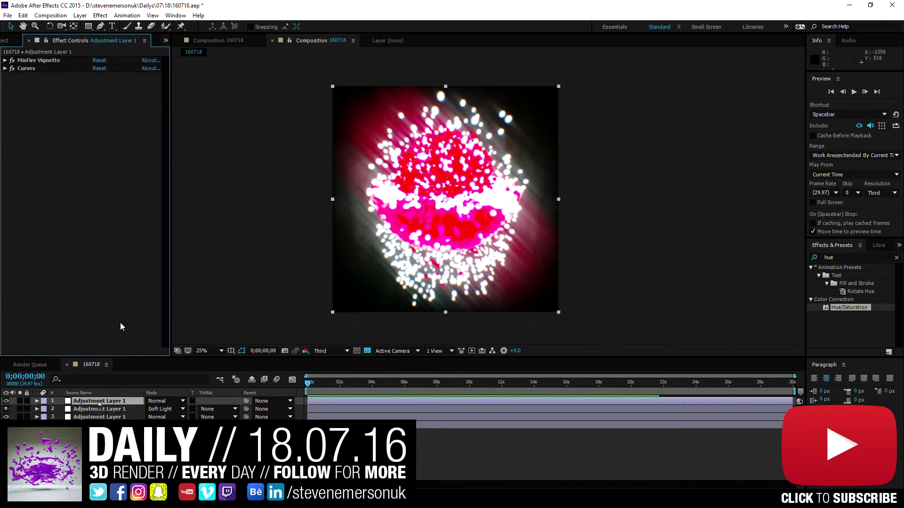
Step: Remove the uni.Chromatic Aberration effect from the third adjustment layer
click(97, 417)
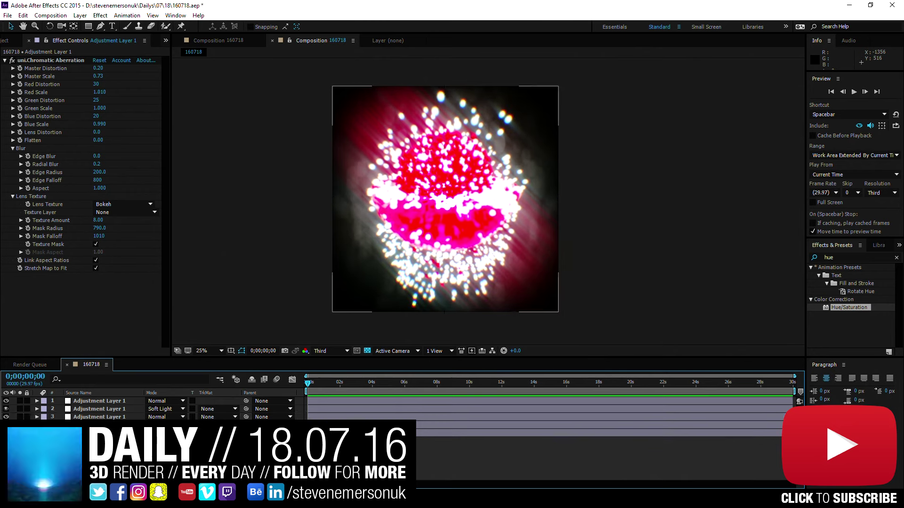
click(44, 60)
key(Delete)
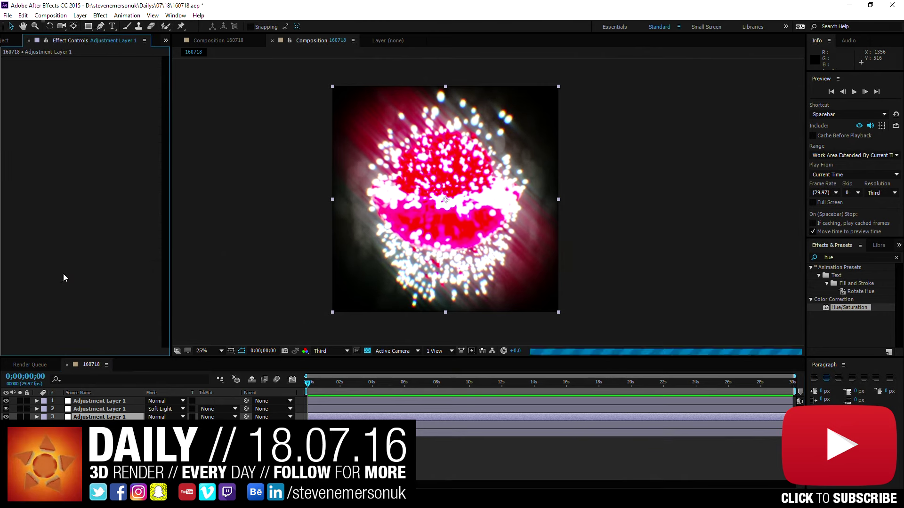
Step: Find 'looks' in Effects & Presets and apply Magic Bullet Looks to the next adjustment layer
key(ctrl+Down)
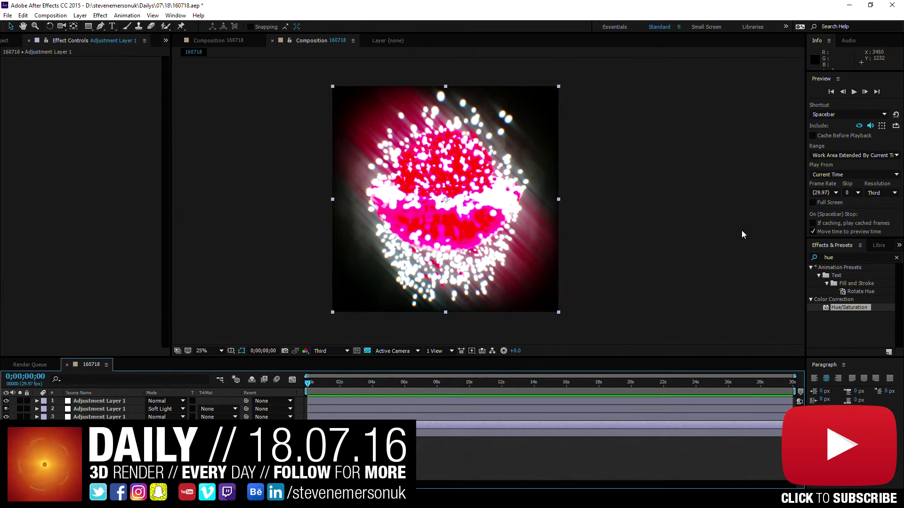
click(852, 257)
text(looks)
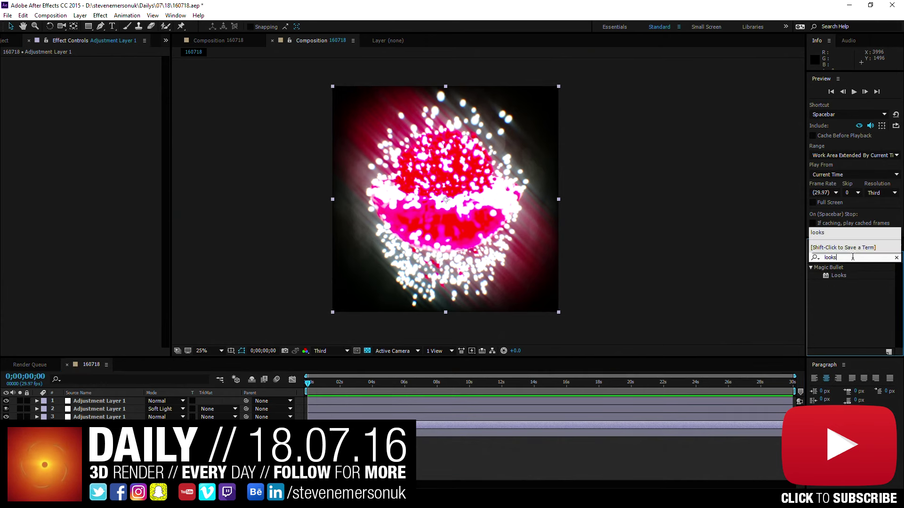
double_click(837, 276)
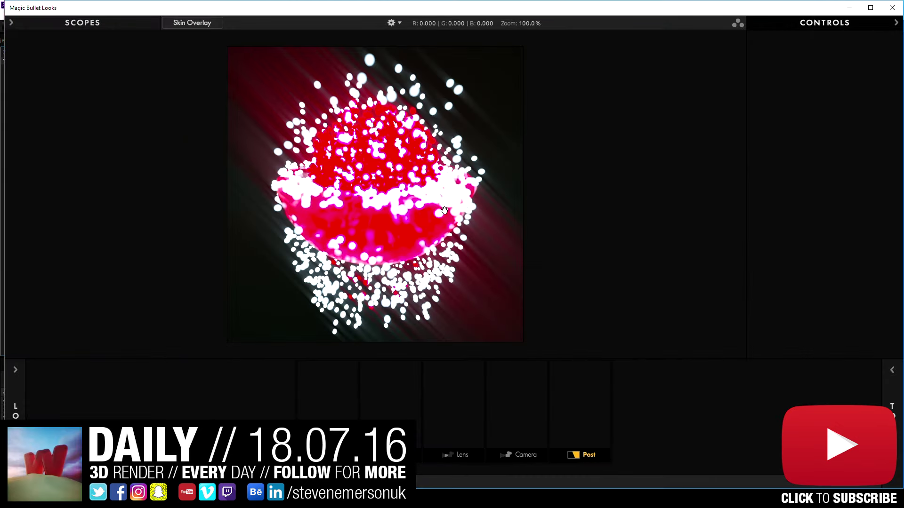
Step: Add a Haze/Flare tool from the Lens tools into the look chain
click(898, 386)
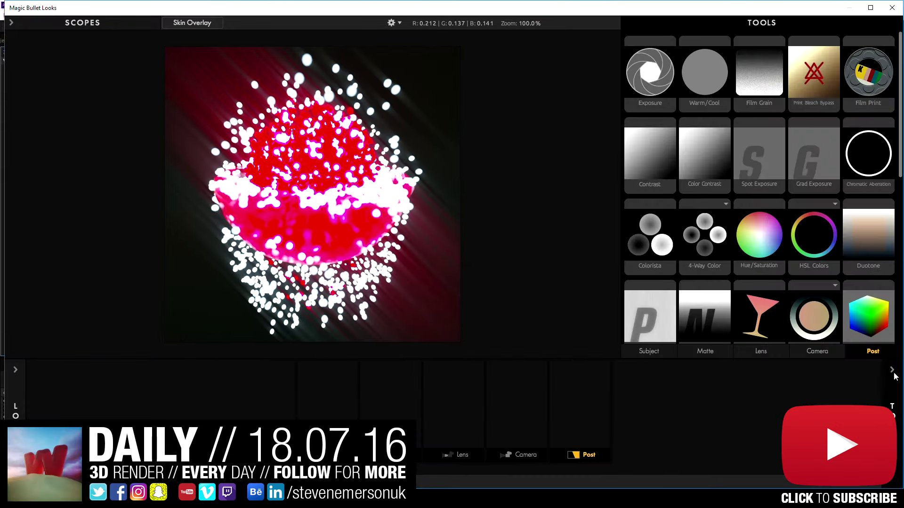
click(756, 352)
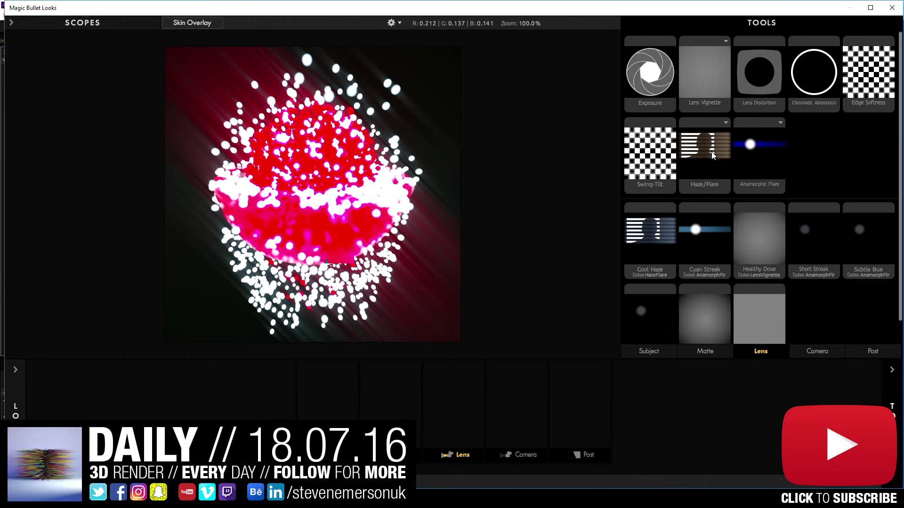
drag(704, 151, 454, 400)
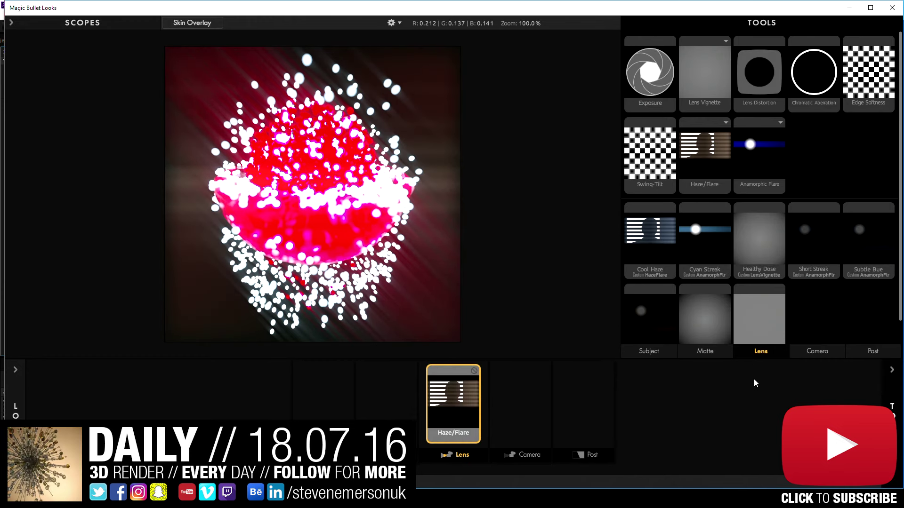
click(890, 368)
Step: Give the Haze/Flare a blue tint, Spillage 45.7%, Softness 15.6%, Reach 2.3% and Exposure +5.40
mouse_move(798, 151)
mouse_down()
mouse_move(811, 144)
mouse_move(828, 170)
mouse_up()
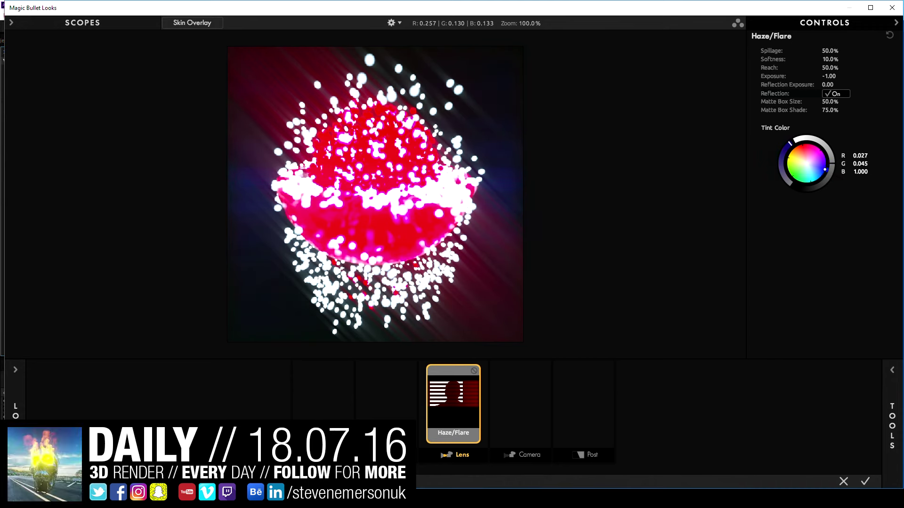
mouse_move(830, 50)
mouse_down()
mouse_move(852, 50)
mouse_move(833, 67)
mouse_move(852, 76)
mouse_move(821, 50)
mouse_move(821, 67)
mouse_move(821, 51)
mouse_up()
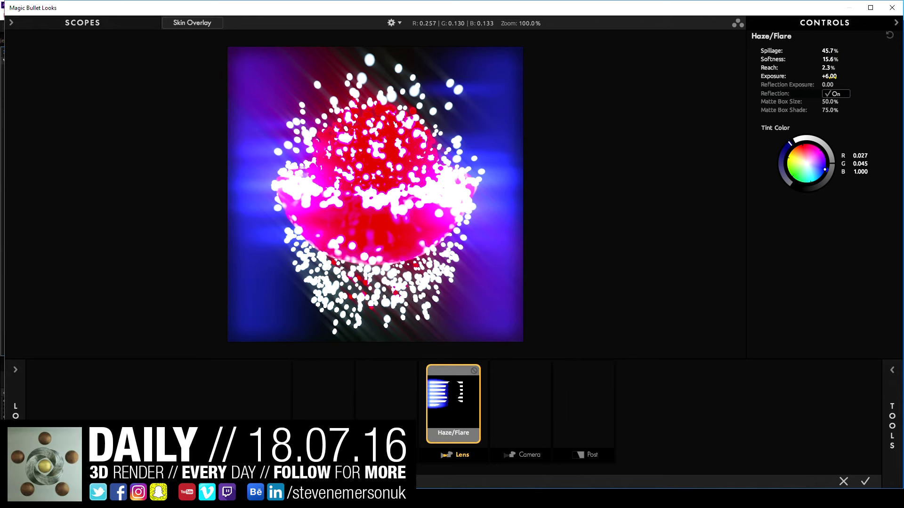
mouse_move(830, 76)
mouse_down()
mouse_move(842, 76)
mouse_move(823, 76)
mouse_up()
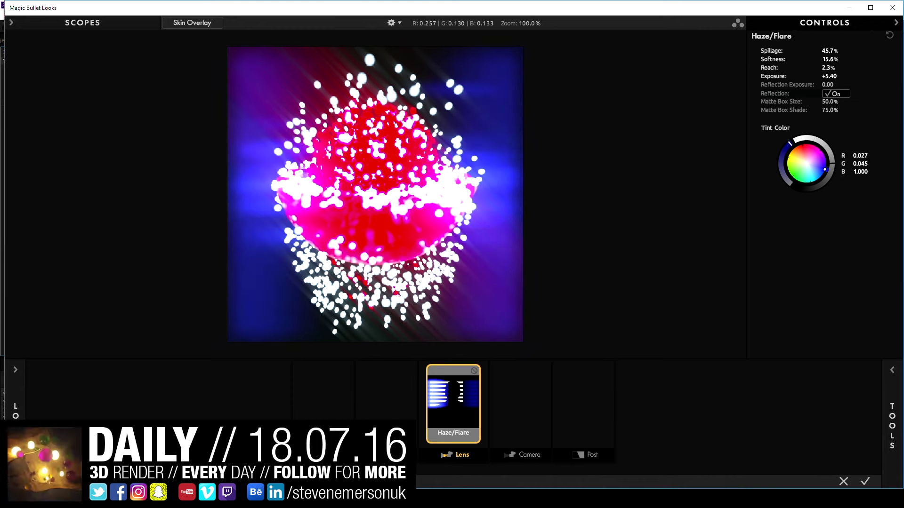
drag(823, 172, 824, 171)
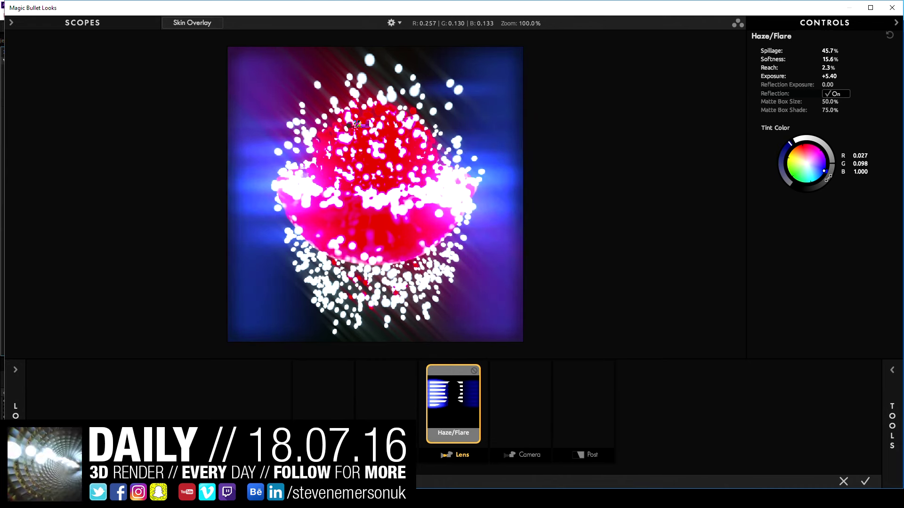
click(871, 489)
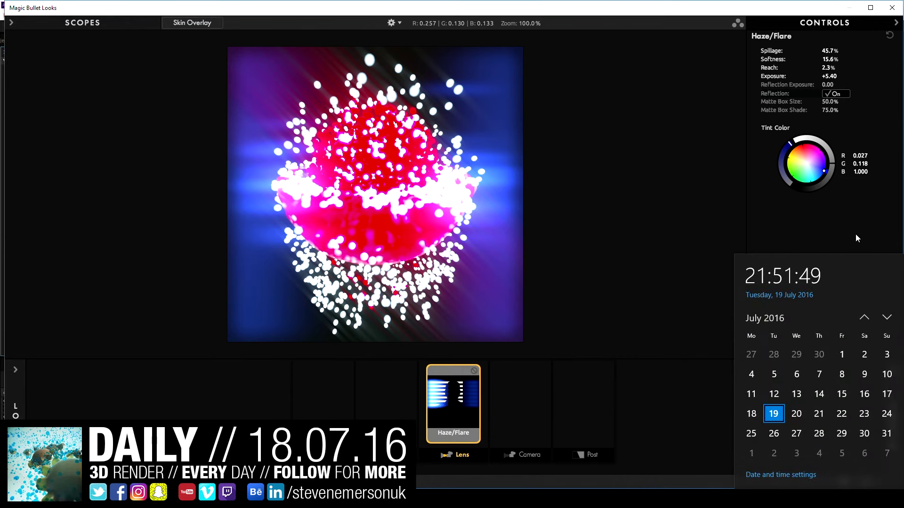
Step: Shrink and reposition the Looks window, then apply the look back in After Effects
double_click(739, 9)
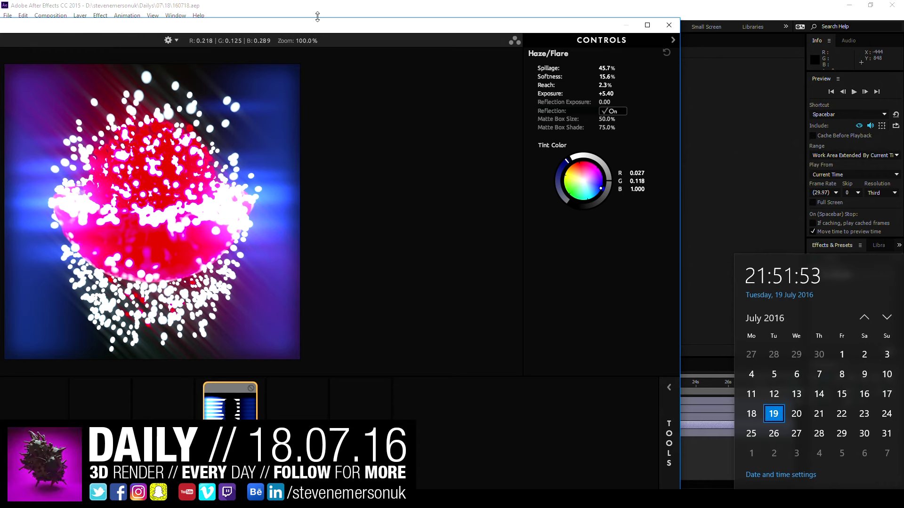
drag(450, 33, 454, 22)
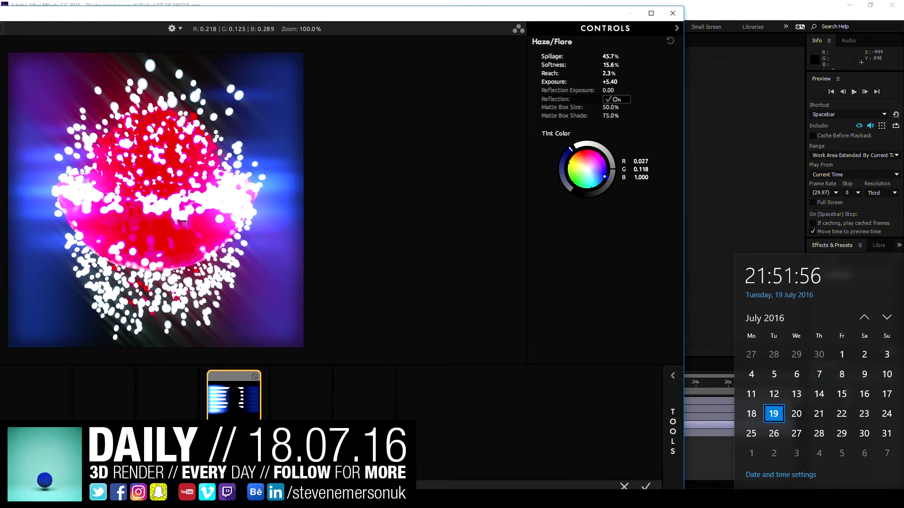
click(651, 487)
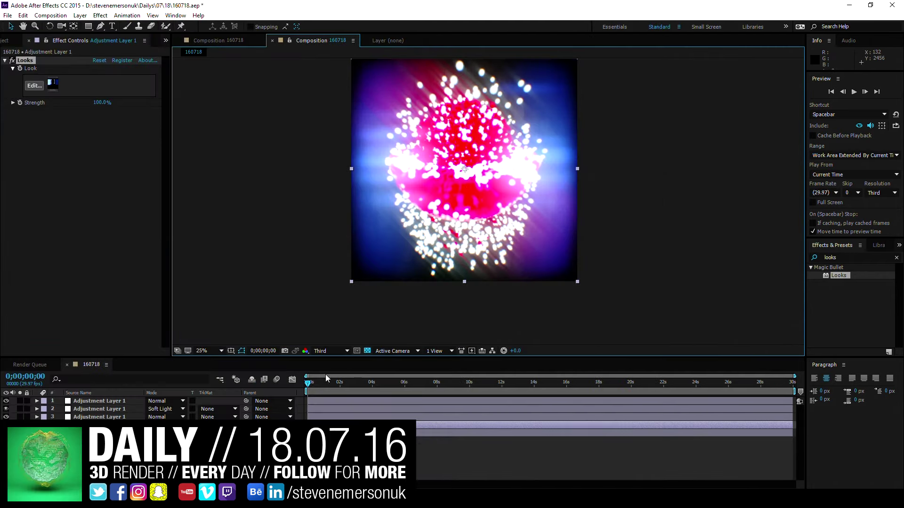
Step: Set the adjustment layer's blend mode to Overlay and frame the whole sphere in the viewer
click(163, 401)
click(171, 184)
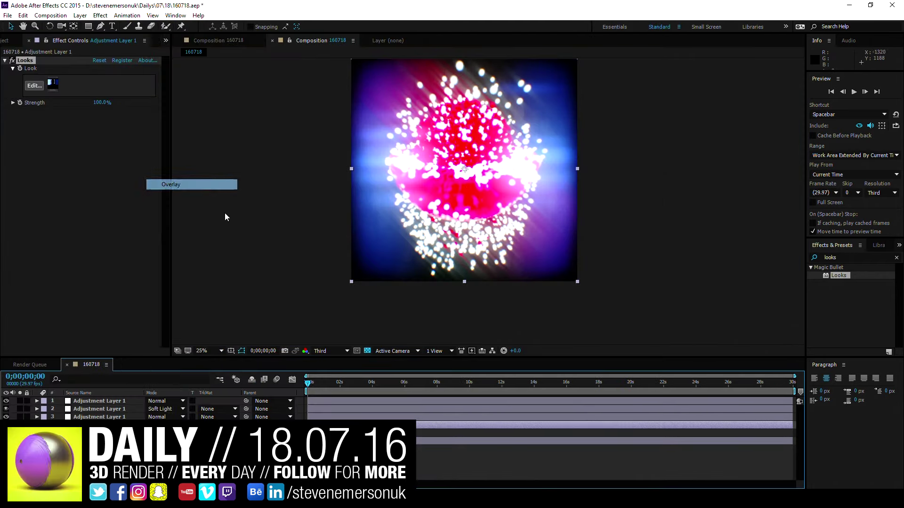
scroll(426, 264, up, 2)
drag(426, 264, 410, 264)
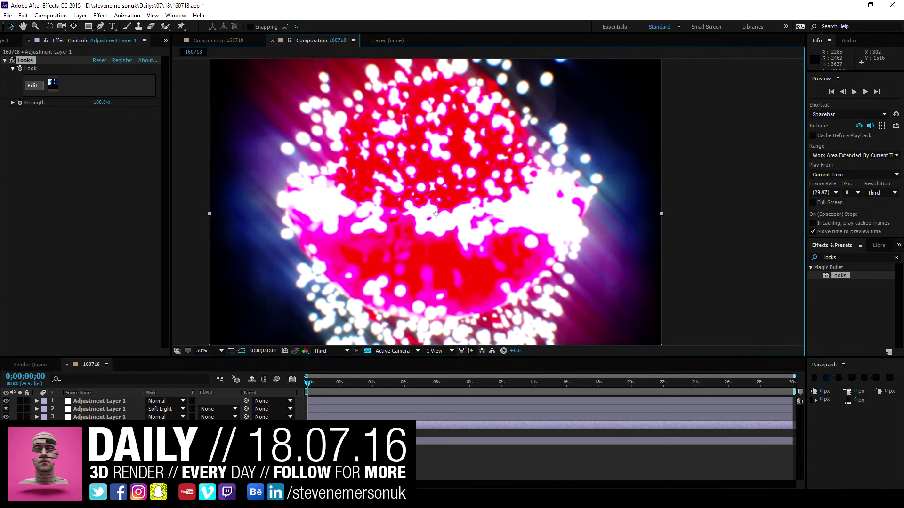
key(comma)
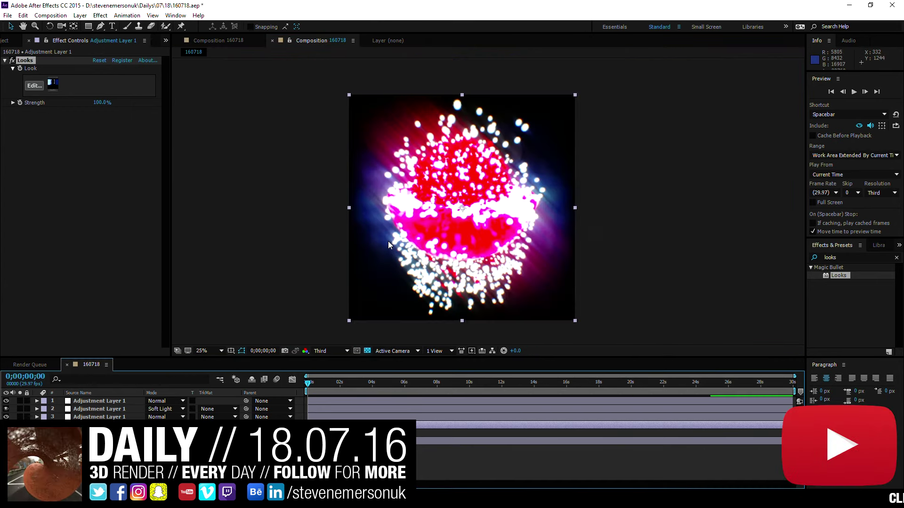
key(period)
drag(477, 241, 469, 250)
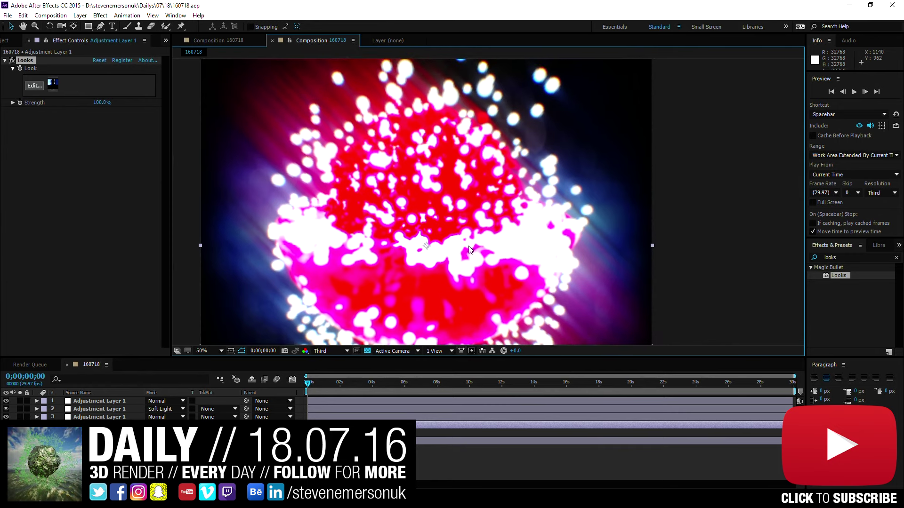
key(comma)
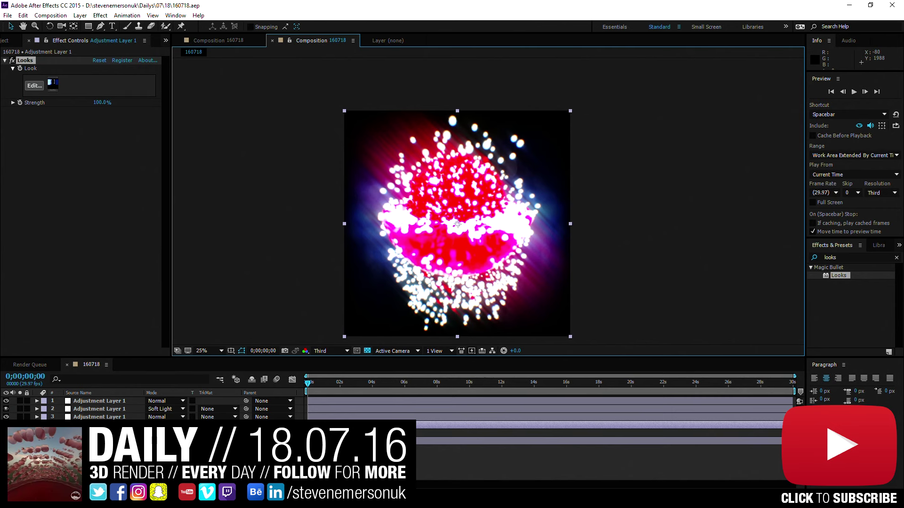
Step: Review the adjustment layer's effect settings, deselect the layer, and show the Composition menu
click(141, 447)
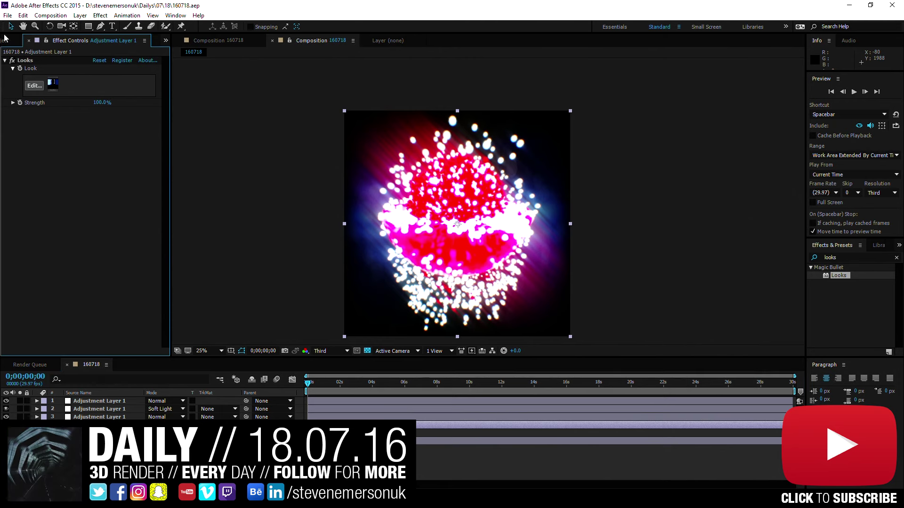
click(6, 40)
click(55, 41)
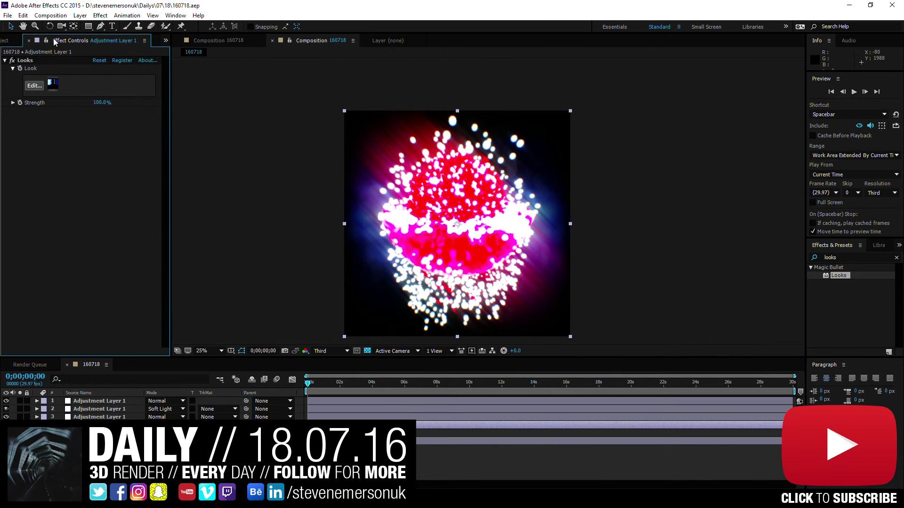
click(126, 416)
click(118, 401)
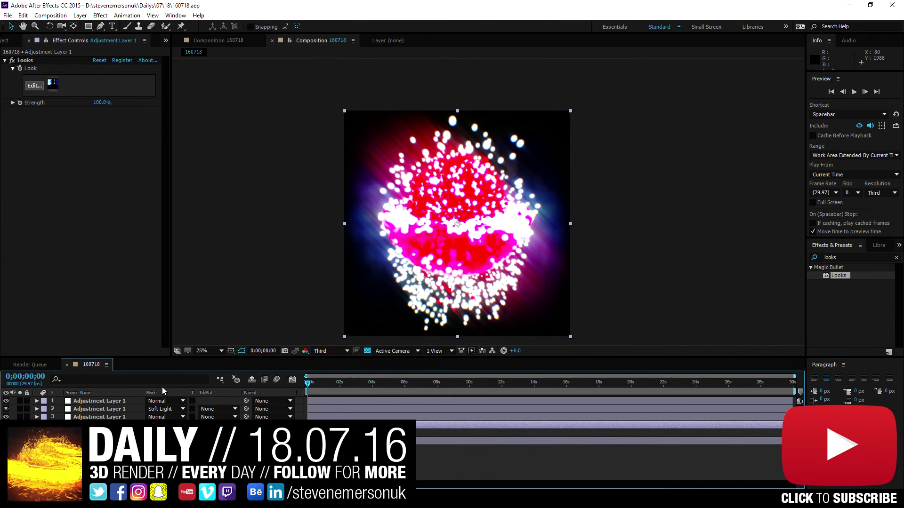
scroll(381, 252, down, 2)
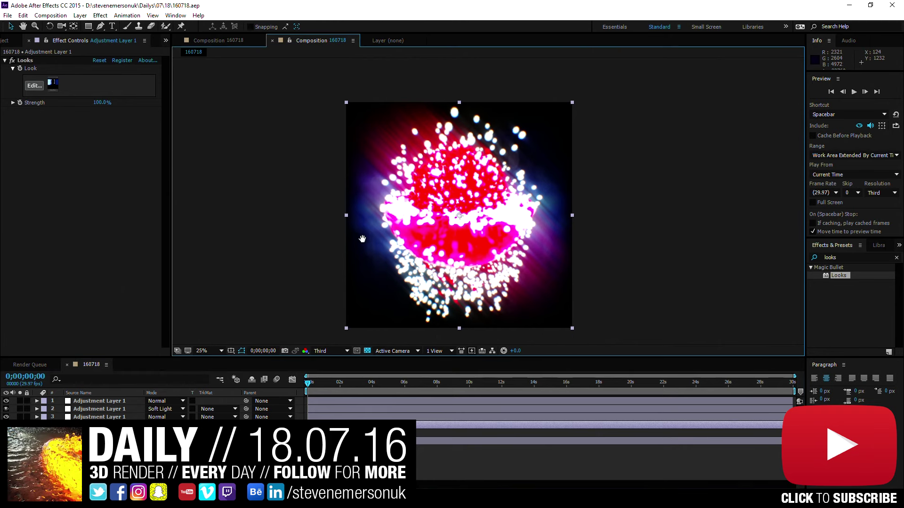
click(344, 344)
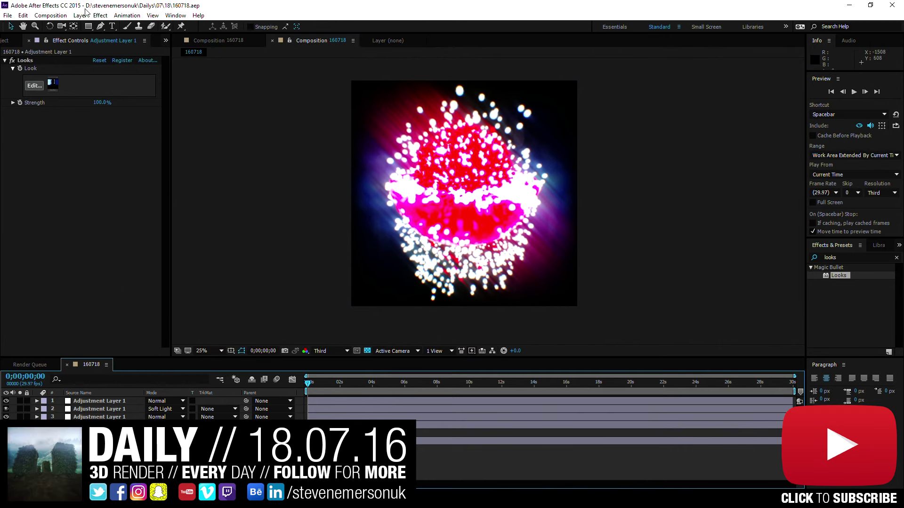
click(68, 15)
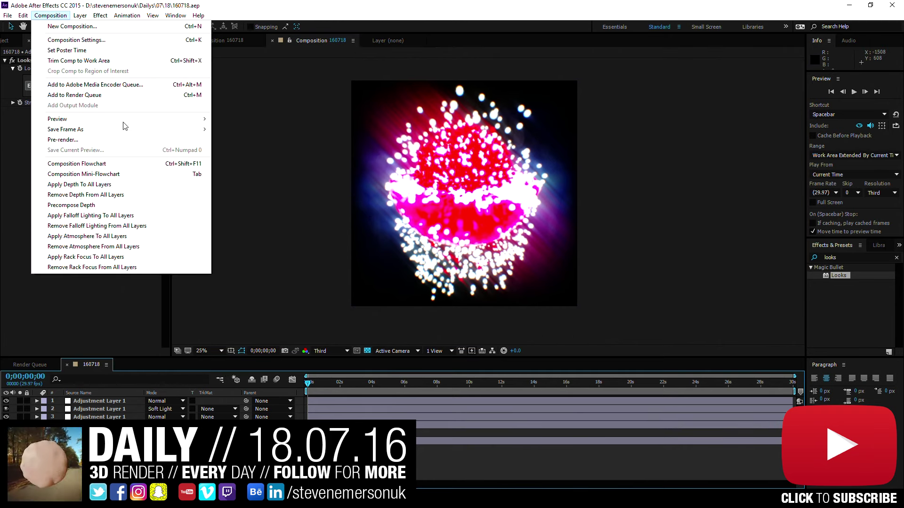
Step: Save the current frame as a file, browsing to the Dailys\07\18 folder on D:
mouse_move(66, 129)
click(245, 129)
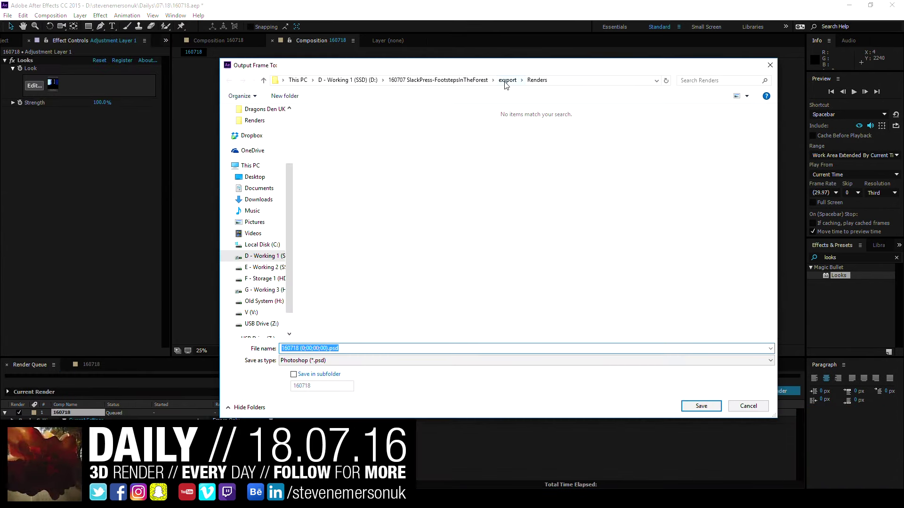
click(338, 80)
scroll(346, 187, down, 3)
double_click(346, 184)
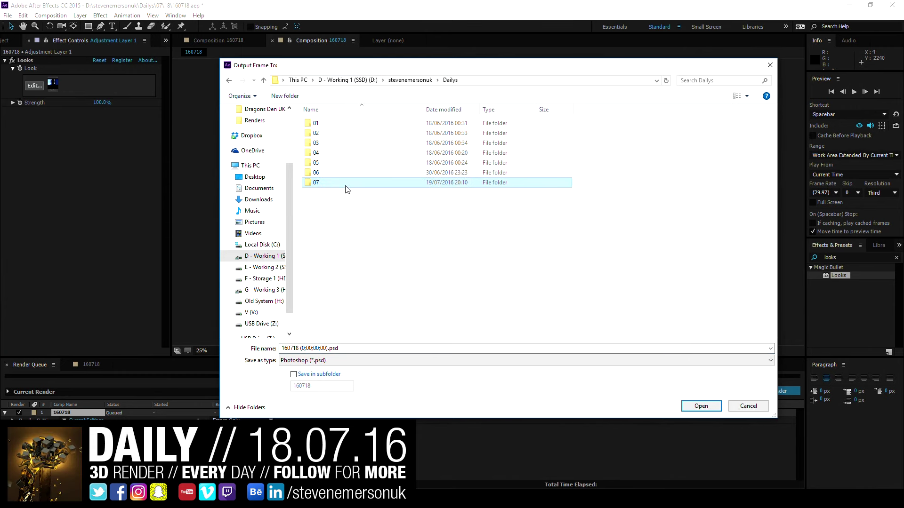
double_click(346, 184)
text(18)
key(Return)
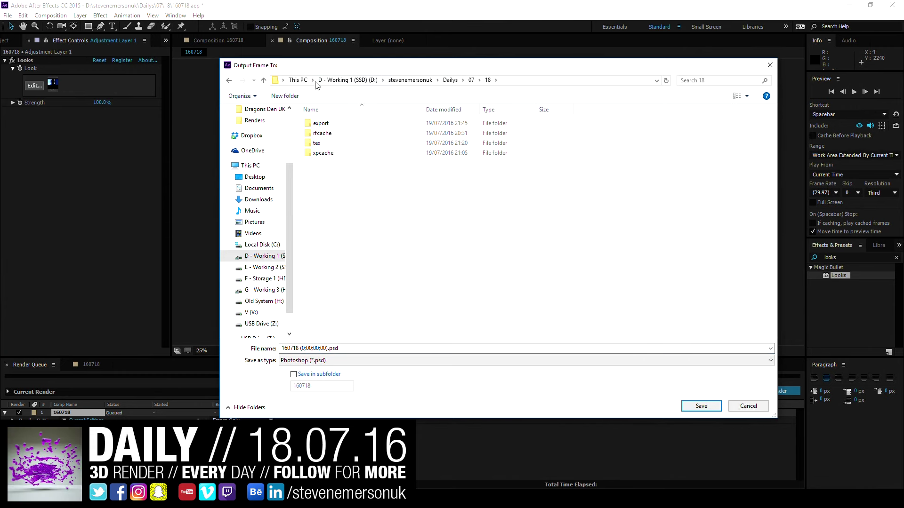
Step: Create an 'output' folder there and render the frame as 160718.psd
click(287, 99)
text(o)
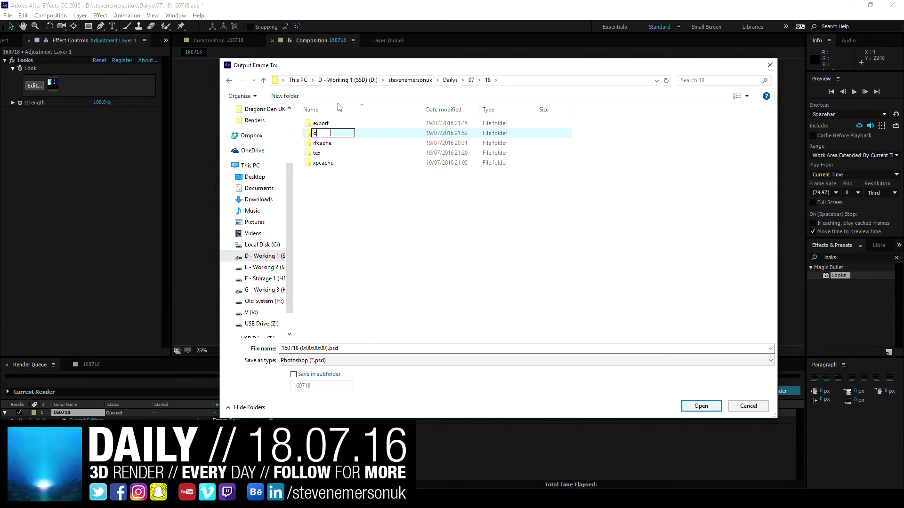
key(Return)
key(Return)
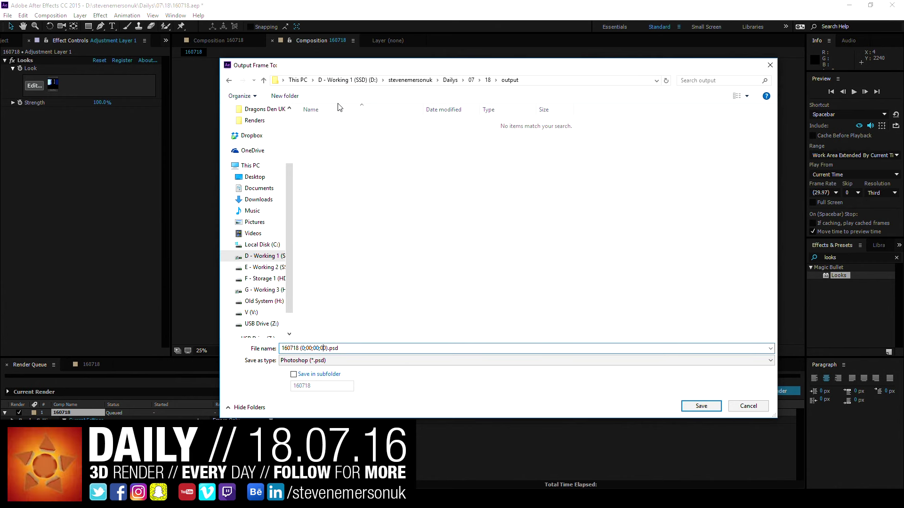
key(Right)
key(shift+End)
key(Delete)
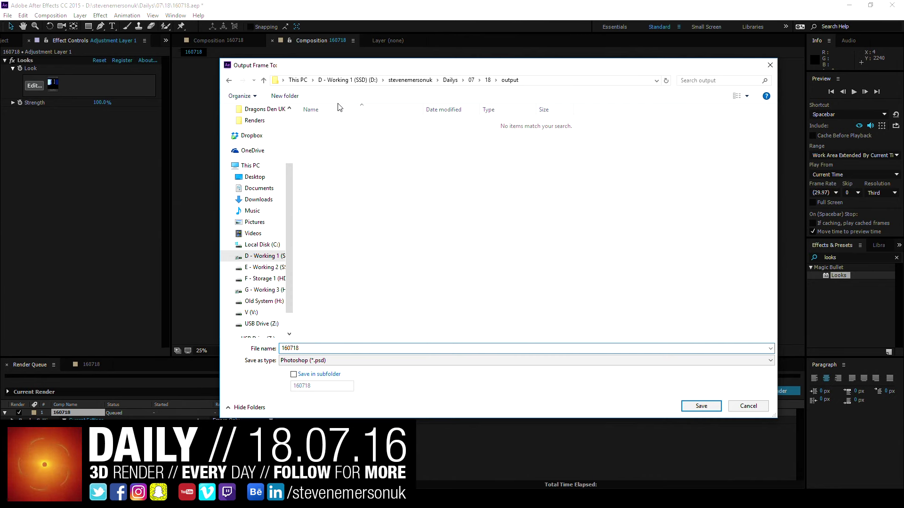
key(Return)
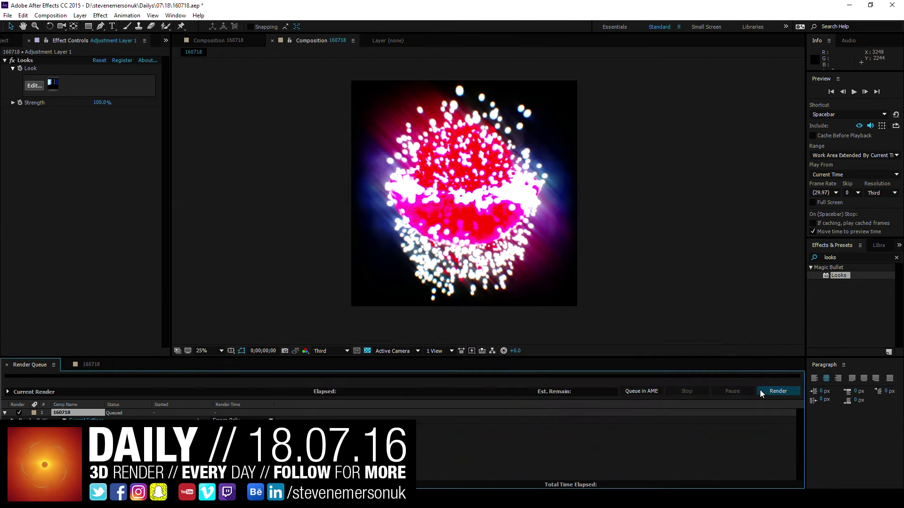
Step: Launch Photoshop and browse to the output folder holding the exported PSD
key(super)
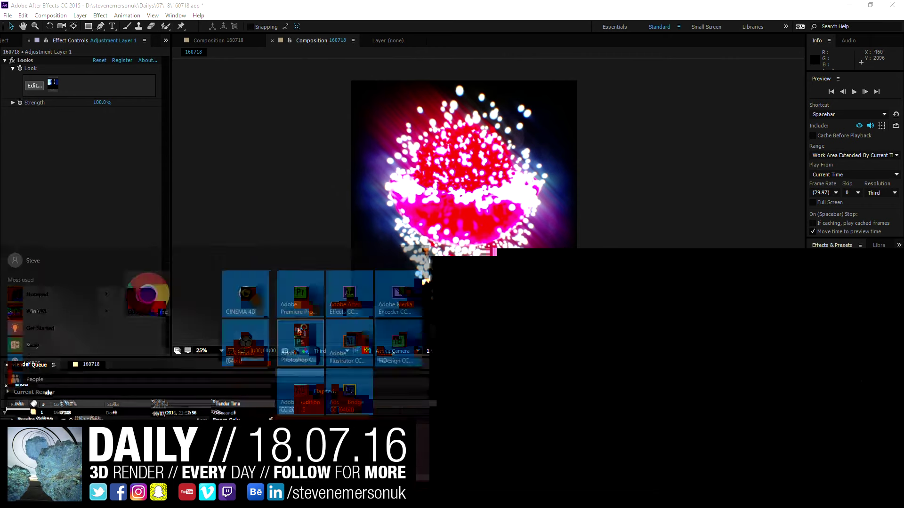
click(298, 331)
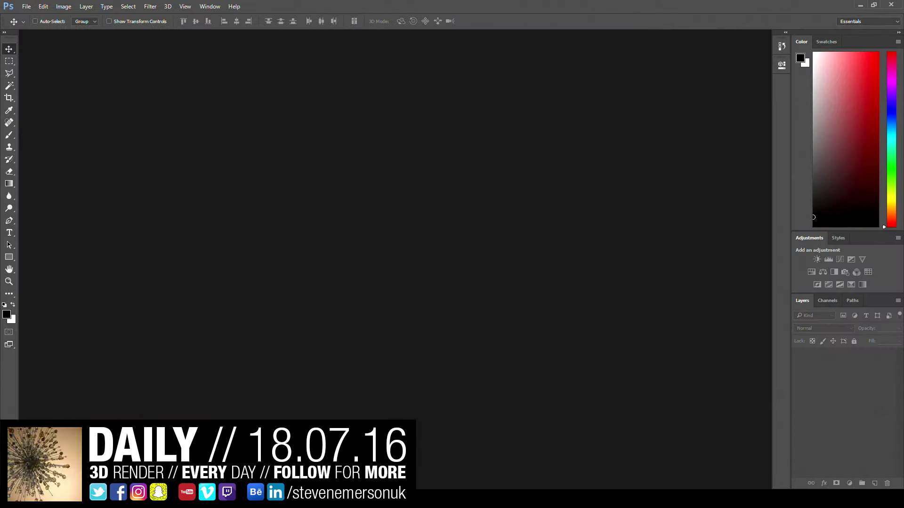
key(alt+Tab)
key(BackSpace)
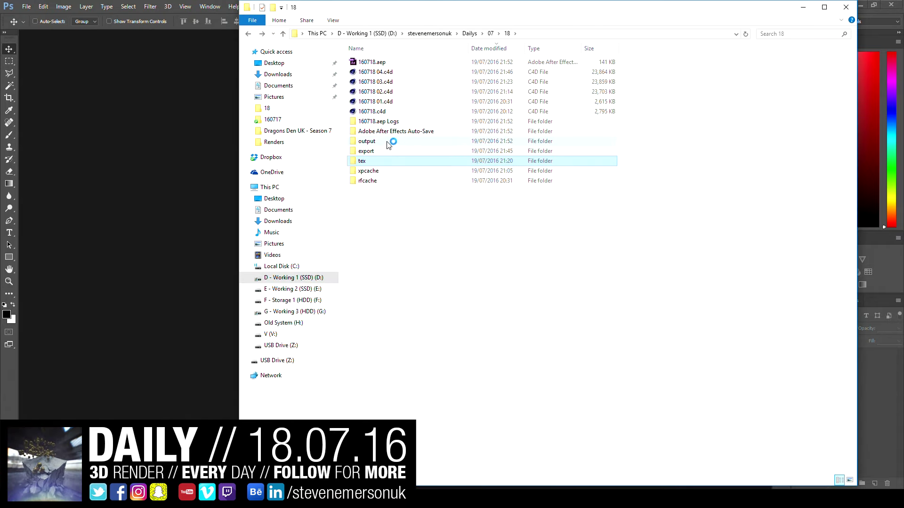
double_click(384, 141)
Step: Load 160718.psd into Photoshop and show the Layer menu
double_click(381, 91)
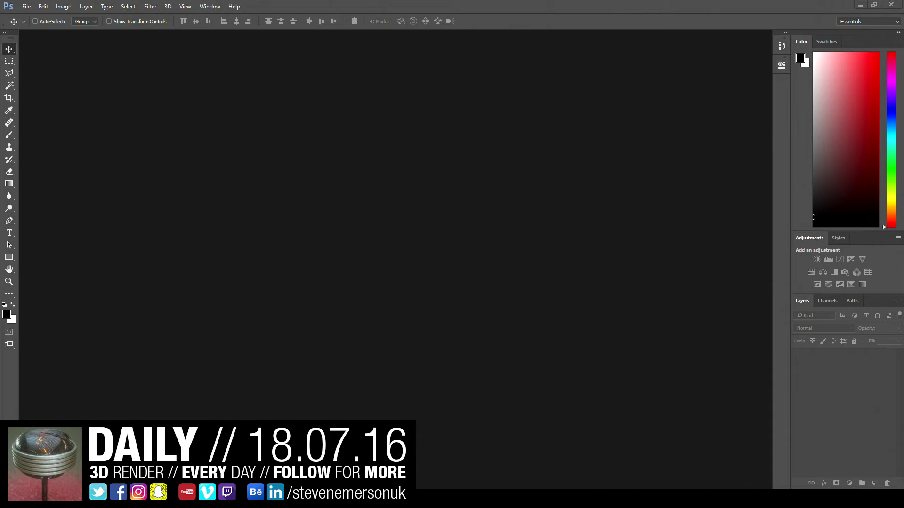
key(alt+Tab)
double_click(369, 84)
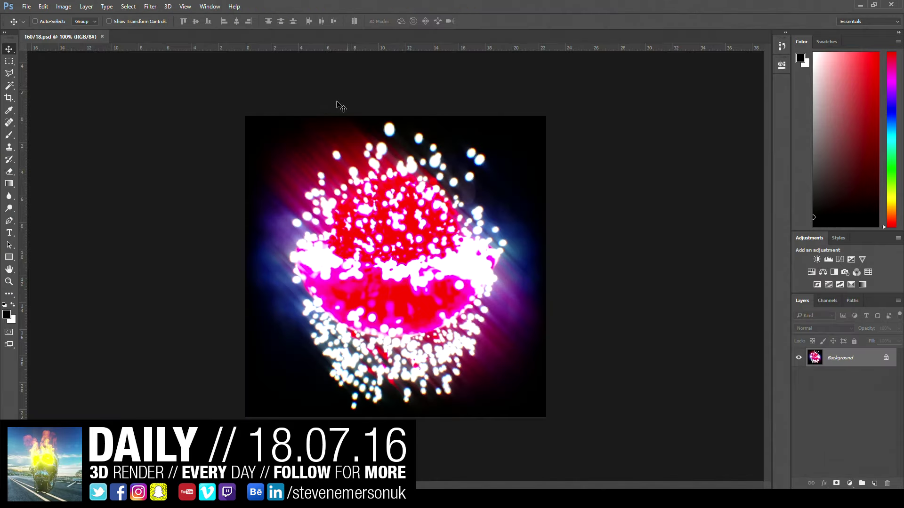
click(86, 6)
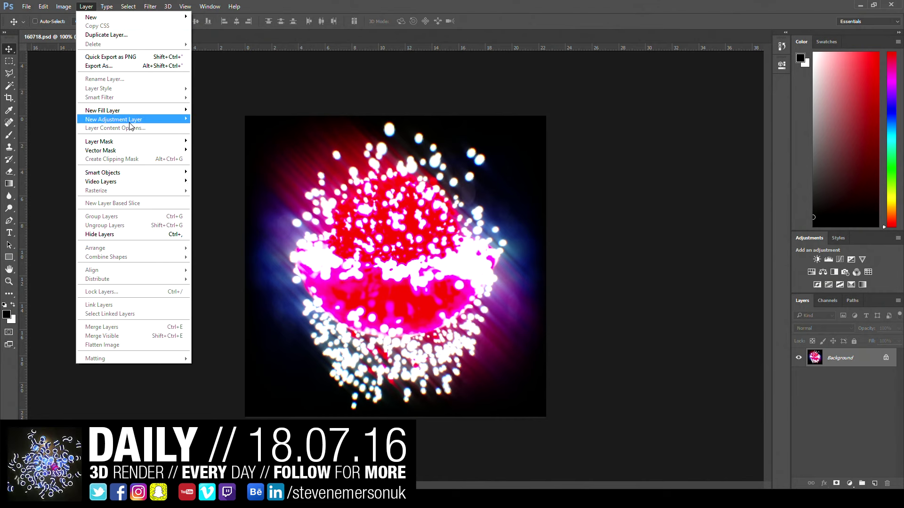
Step: Add a Levels 1 adjustment layer with black input 8 and midtone 1.28, then save
mouse_move(113, 119)
click(231, 127)
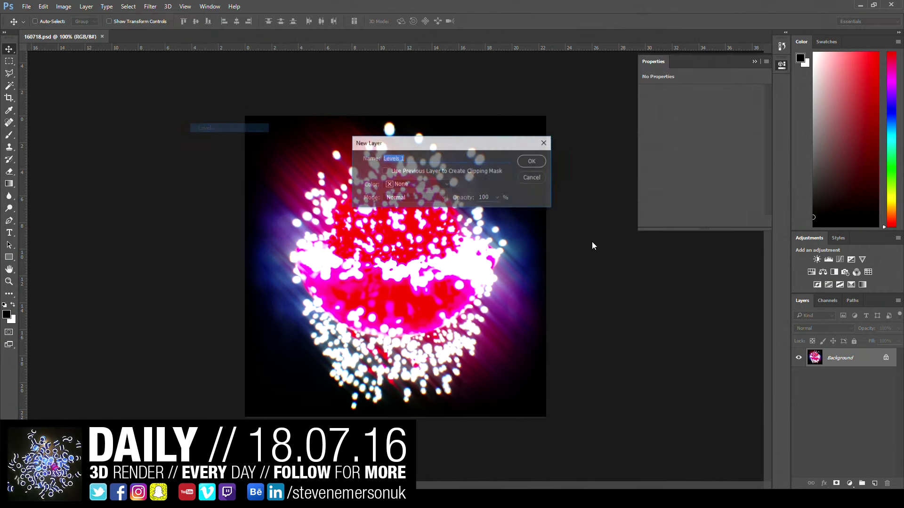
click(532, 163)
drag(658, 159, 702, 158)
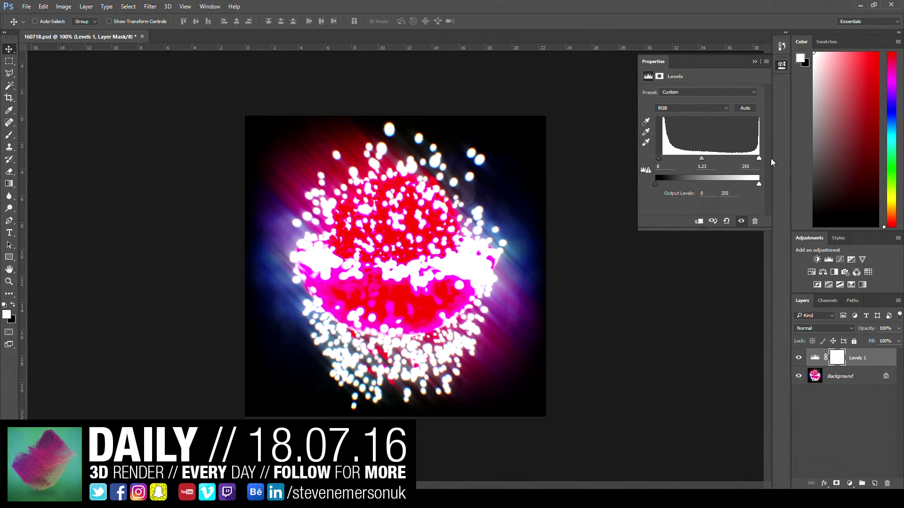
drag(700, 157, 657, 158)
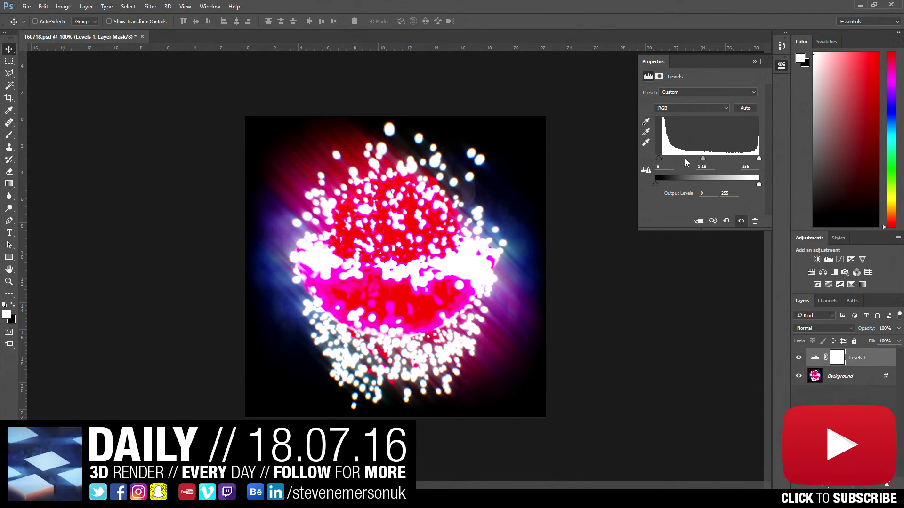
drag(702, 158, 699, 159)
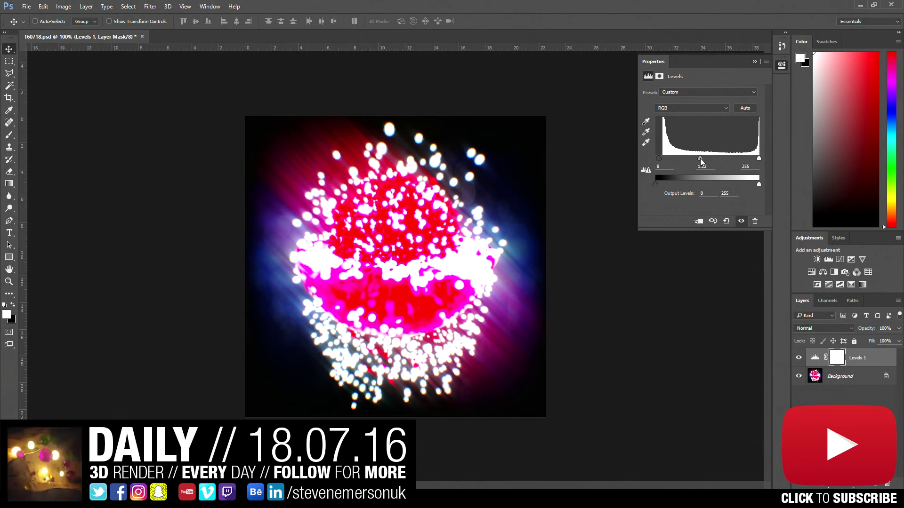
key(ctrl+s)
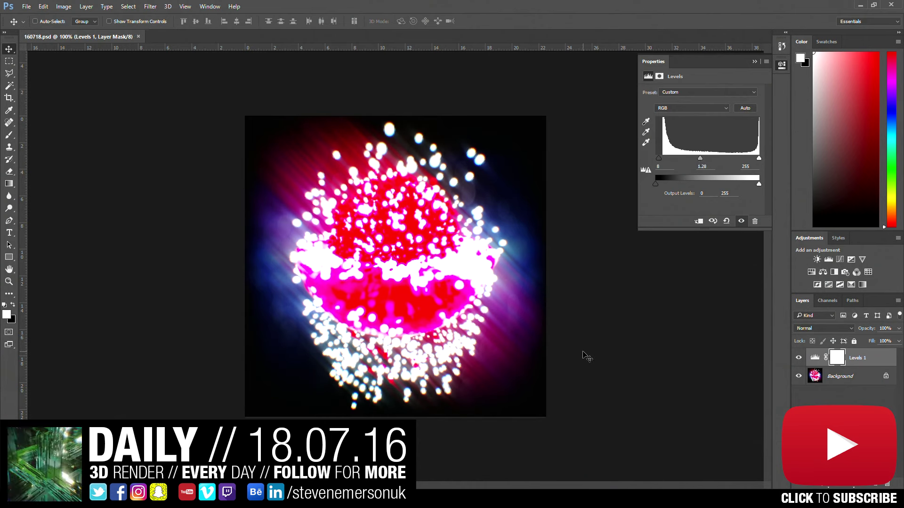
Step: Check the 640 px image size without changing it, then dismiss the app launcher
key(z)
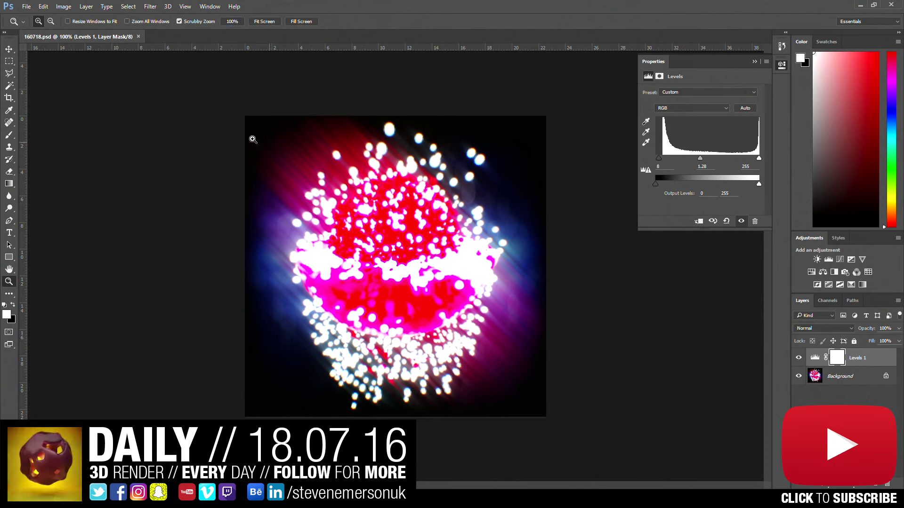
key(ctrl+alt+i)
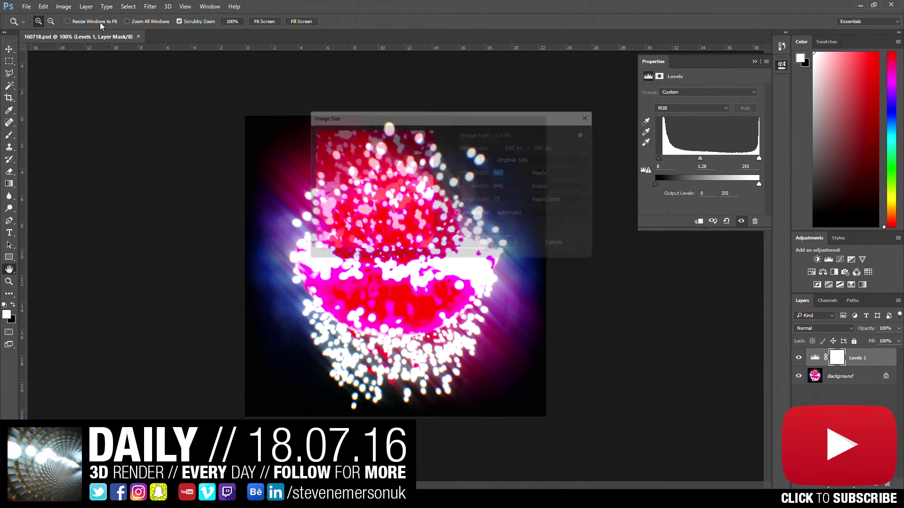
click(502, 175)
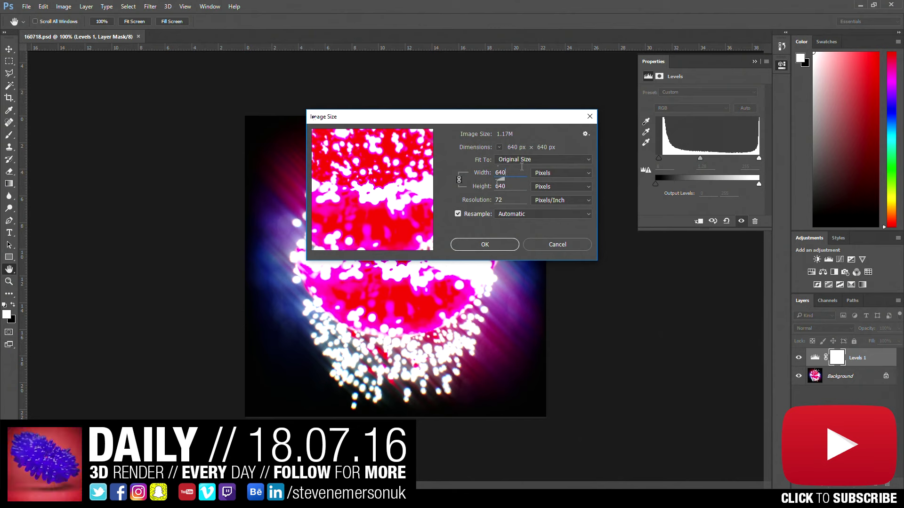
click(546, 245)
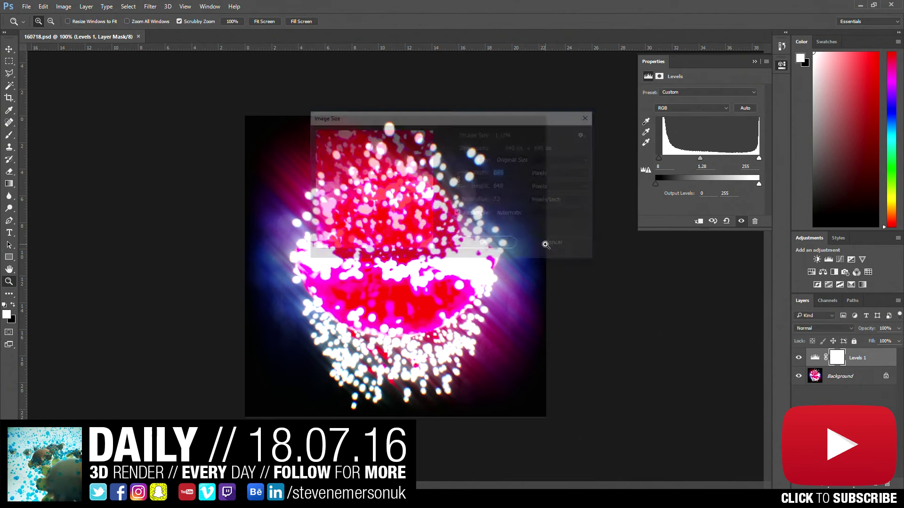
key(super)
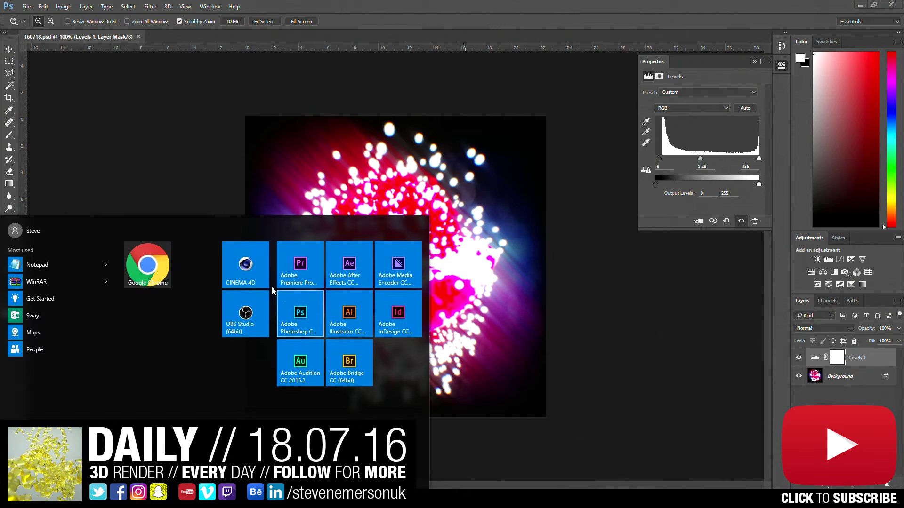
click(256, 272)
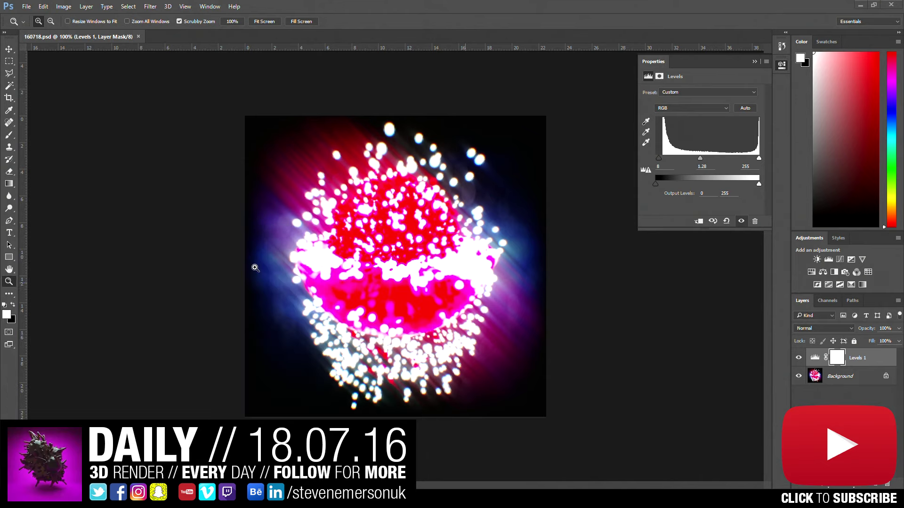